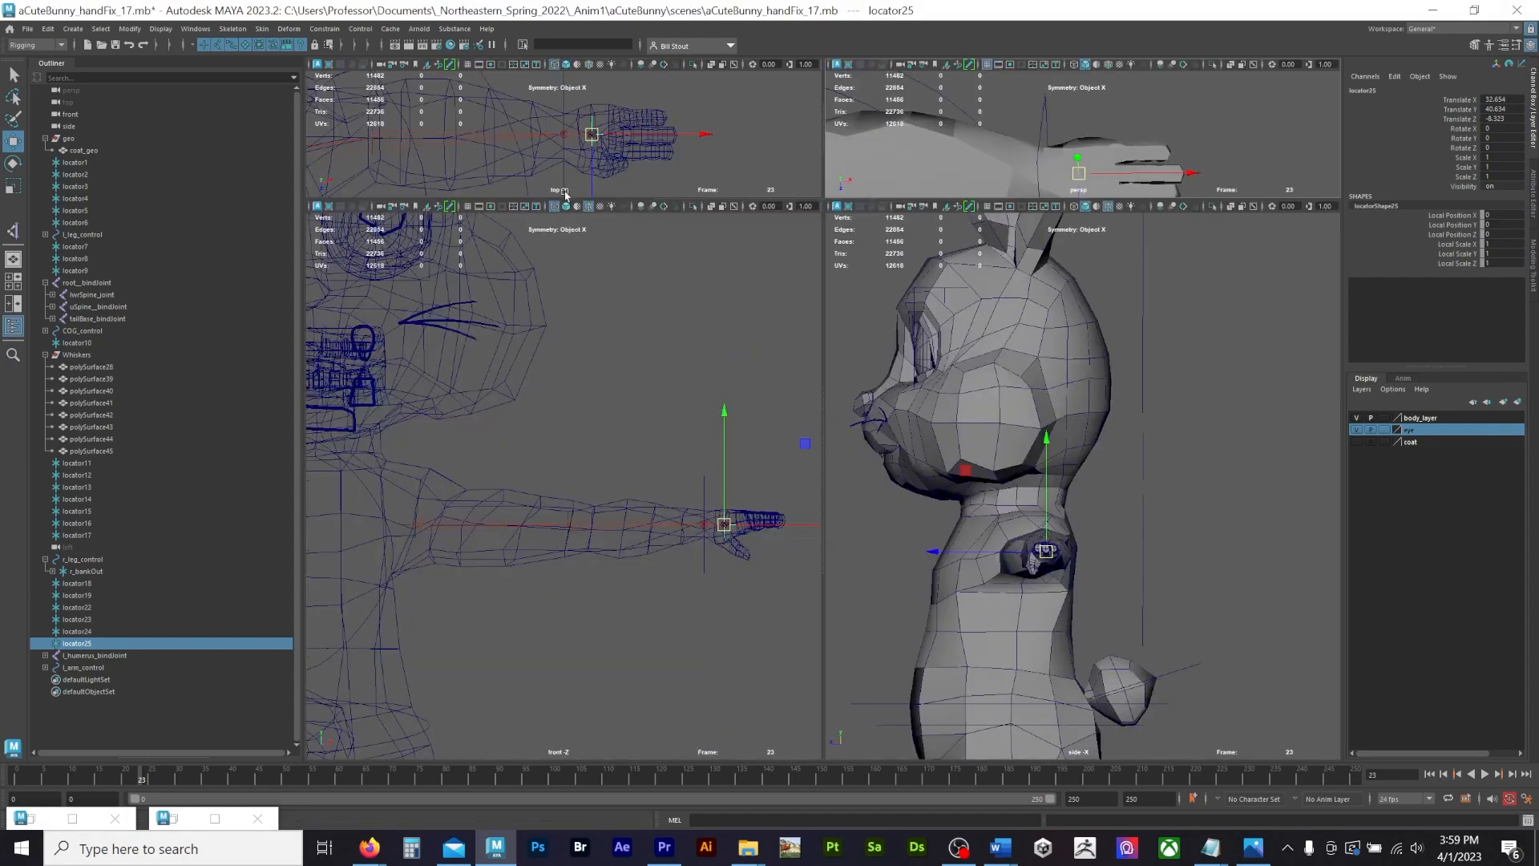
Step: Duplicate the wrist locator in the top view and move the copy to the base of the middle finger, about Translate X 34.3
key(space)
scroll(840, 477, up, 3)
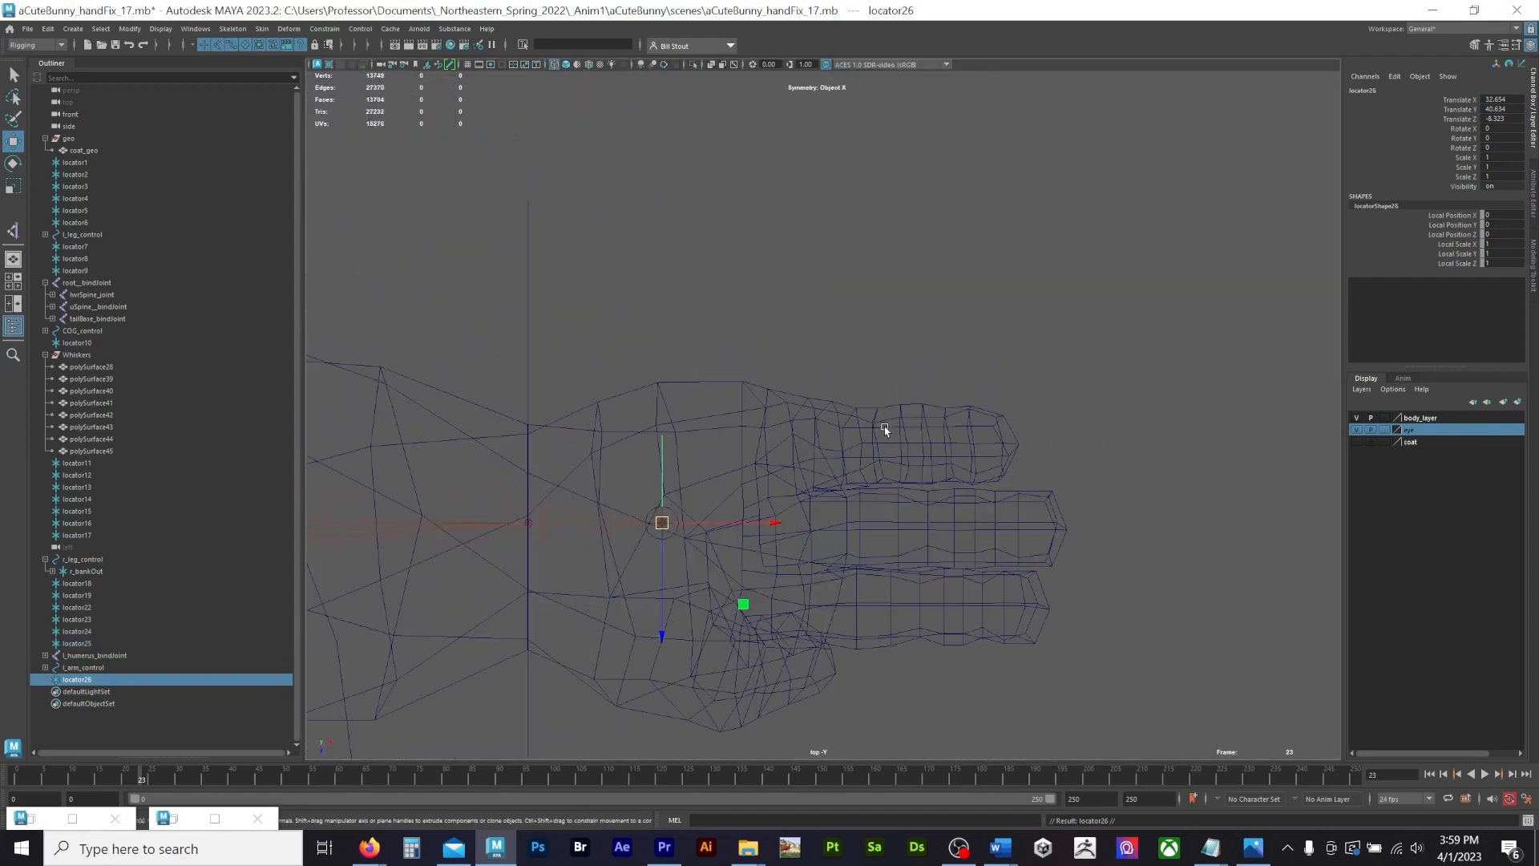
key(ctrl+d)
drag(659, 521, 808, 529)
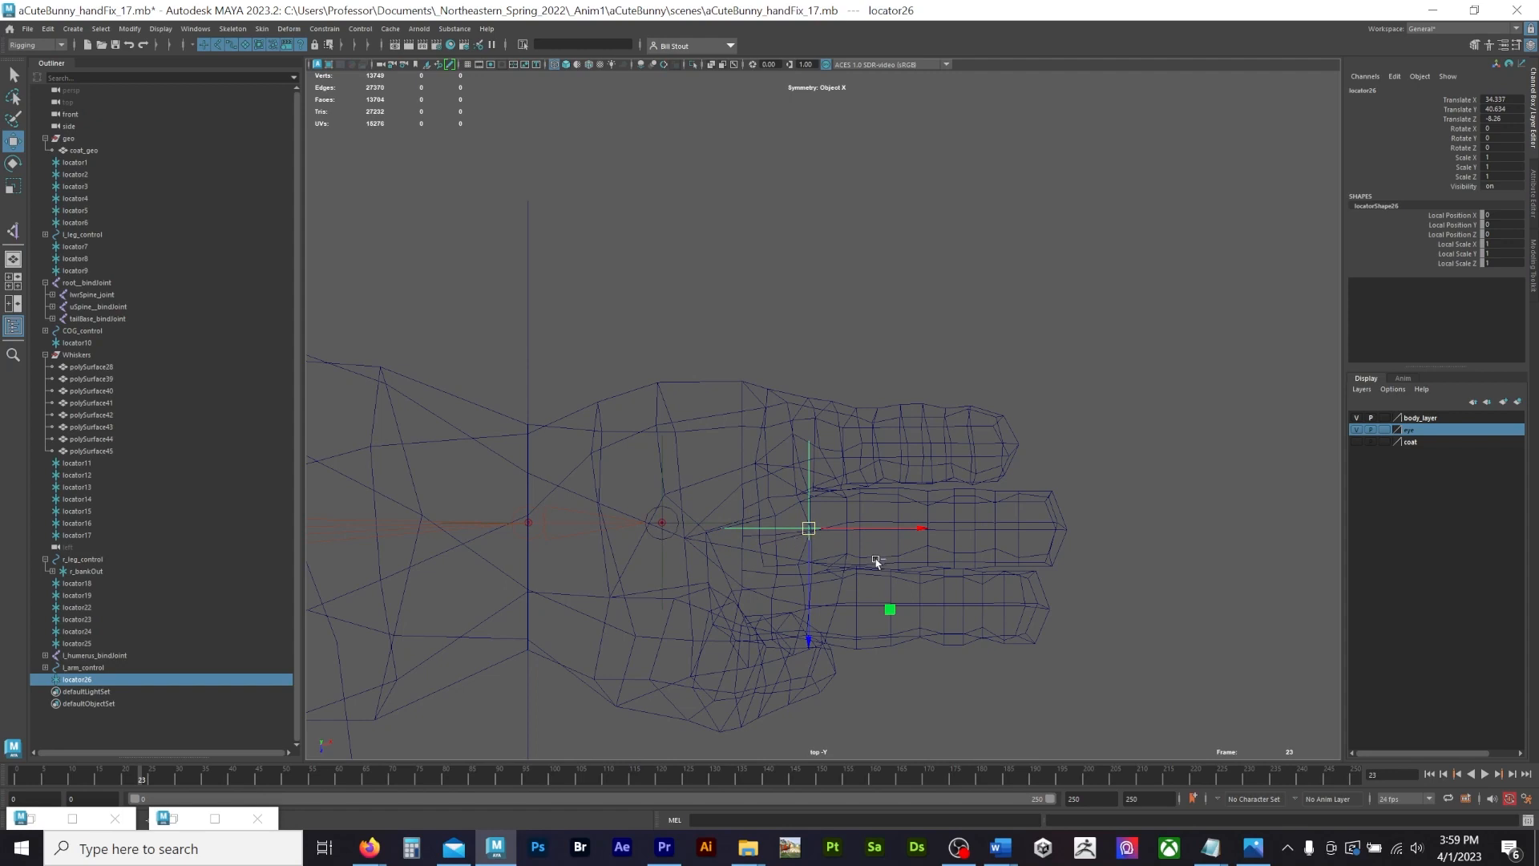
Step: Place three more locator copies along the middle finger, at its two further joints and at the fingertip
scroll(814, 525, up, 1)
shift+drag(925, 536, 1046, 544)
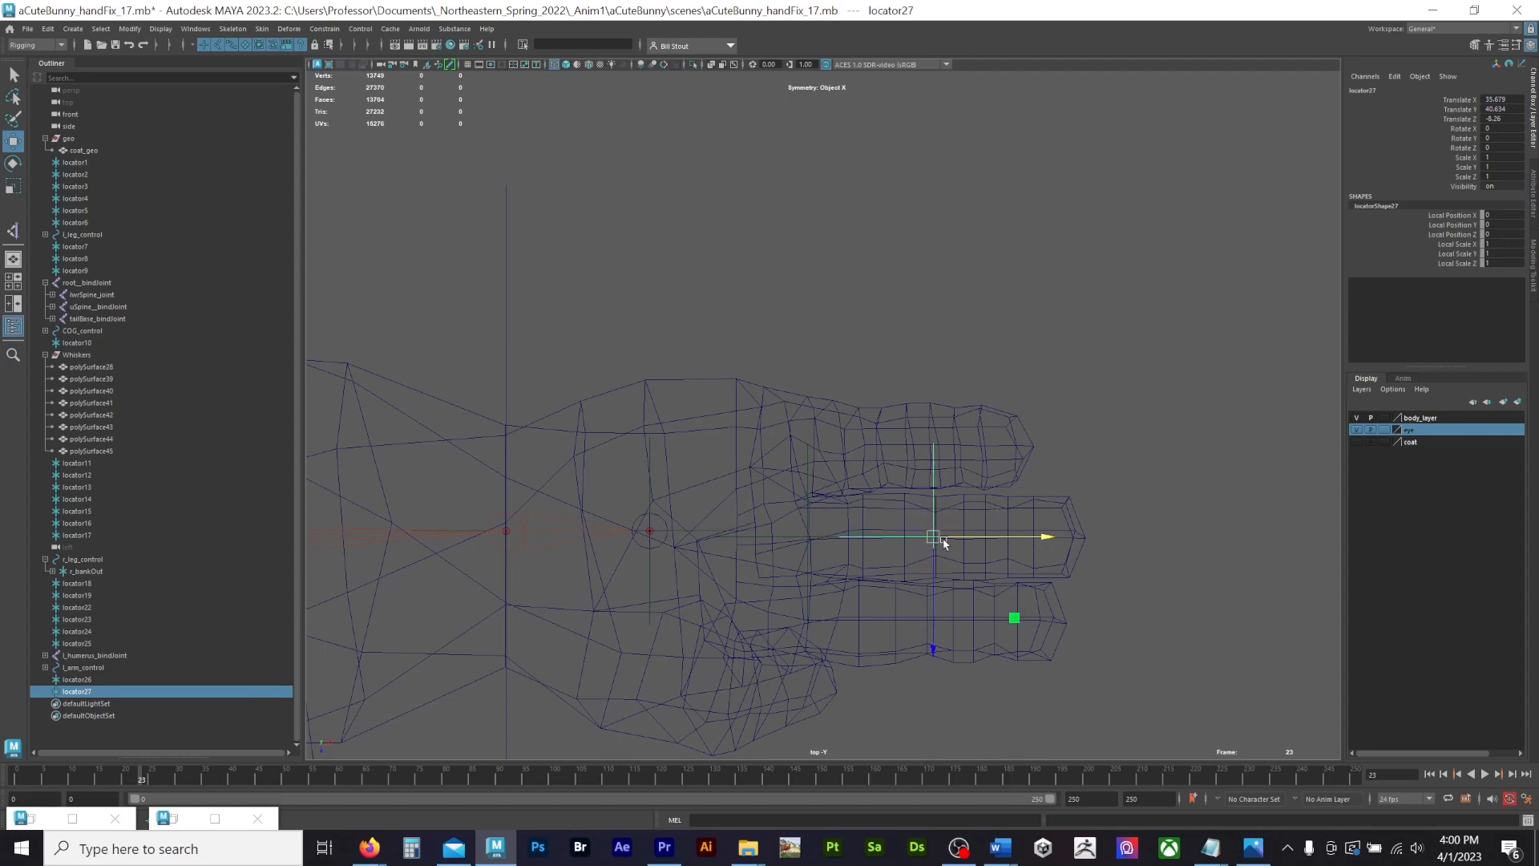
drag(969, 536, 1186, 538)
key(ctrl+d)
key(ctrl+d)
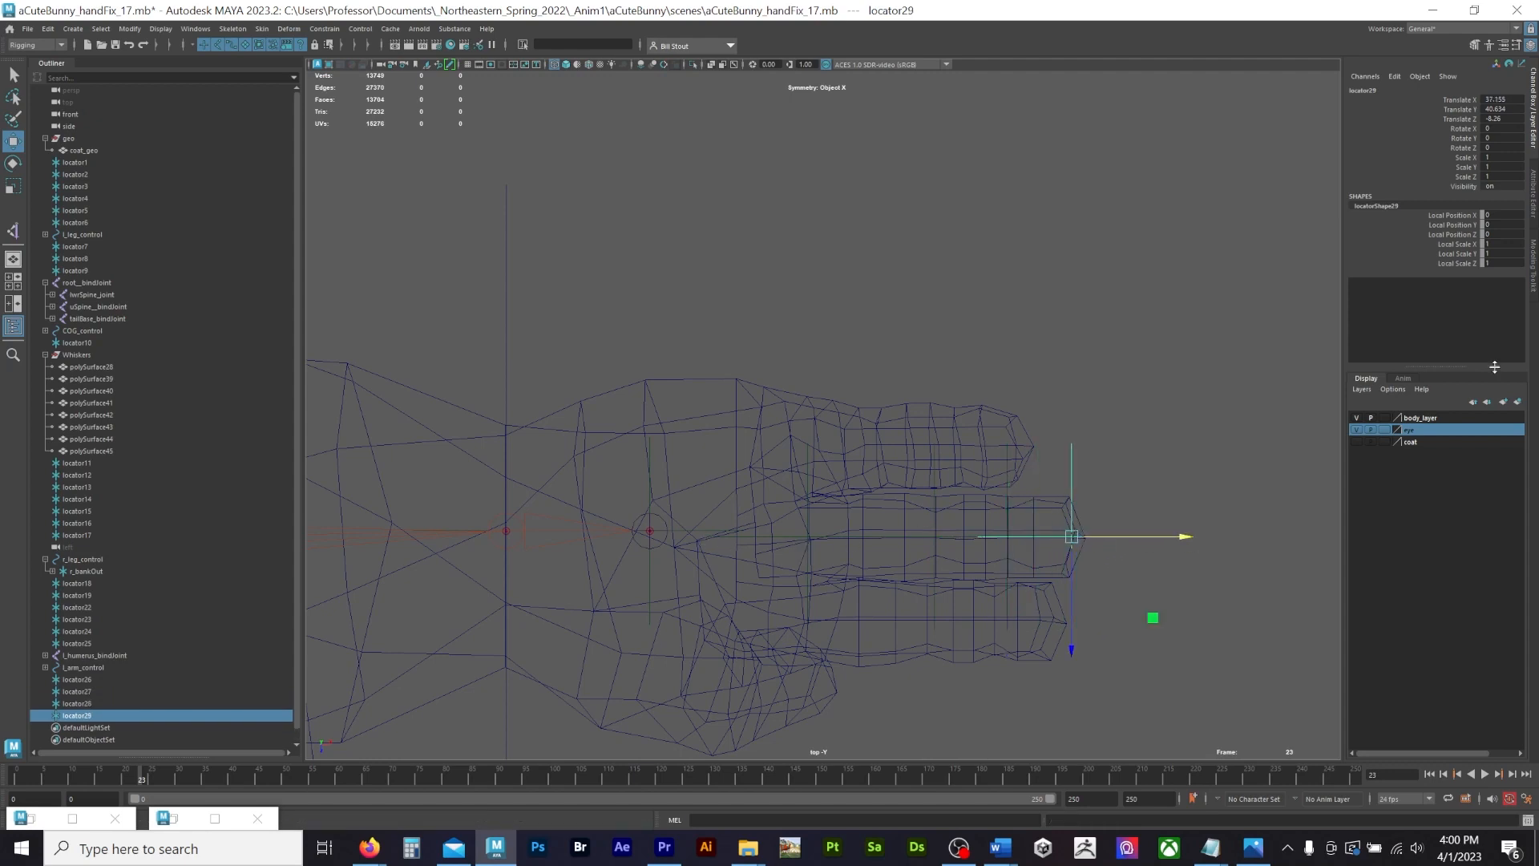
Step: Select the four middle-finger locators with the body layer hidden, show the body again, and raise them to the finger's centre height
click(1356, 418)
drag(772, 495, 1223, 560)
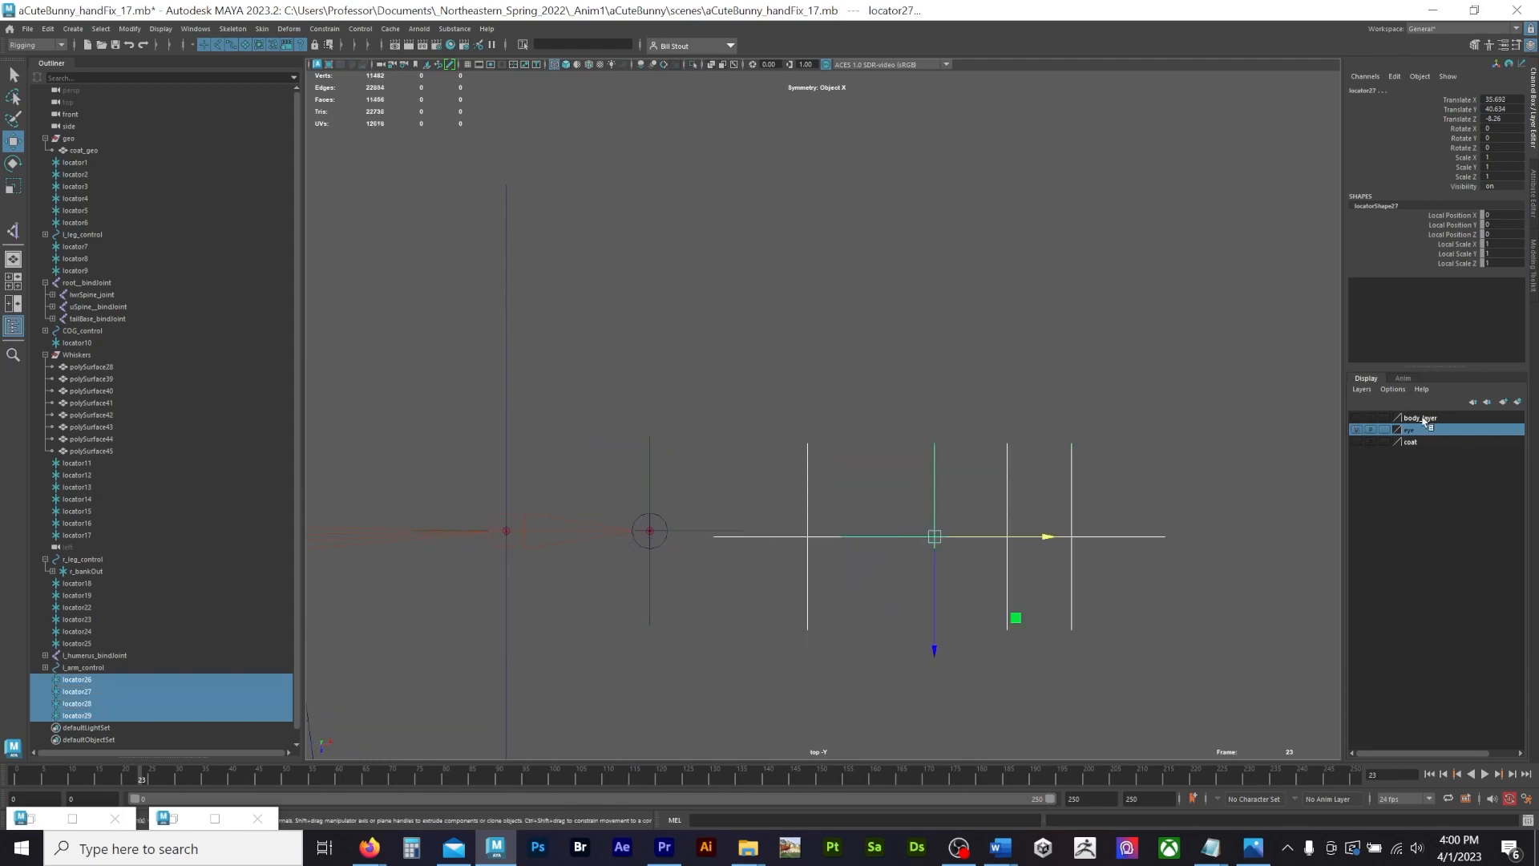
click(1356, 418)
key(space)
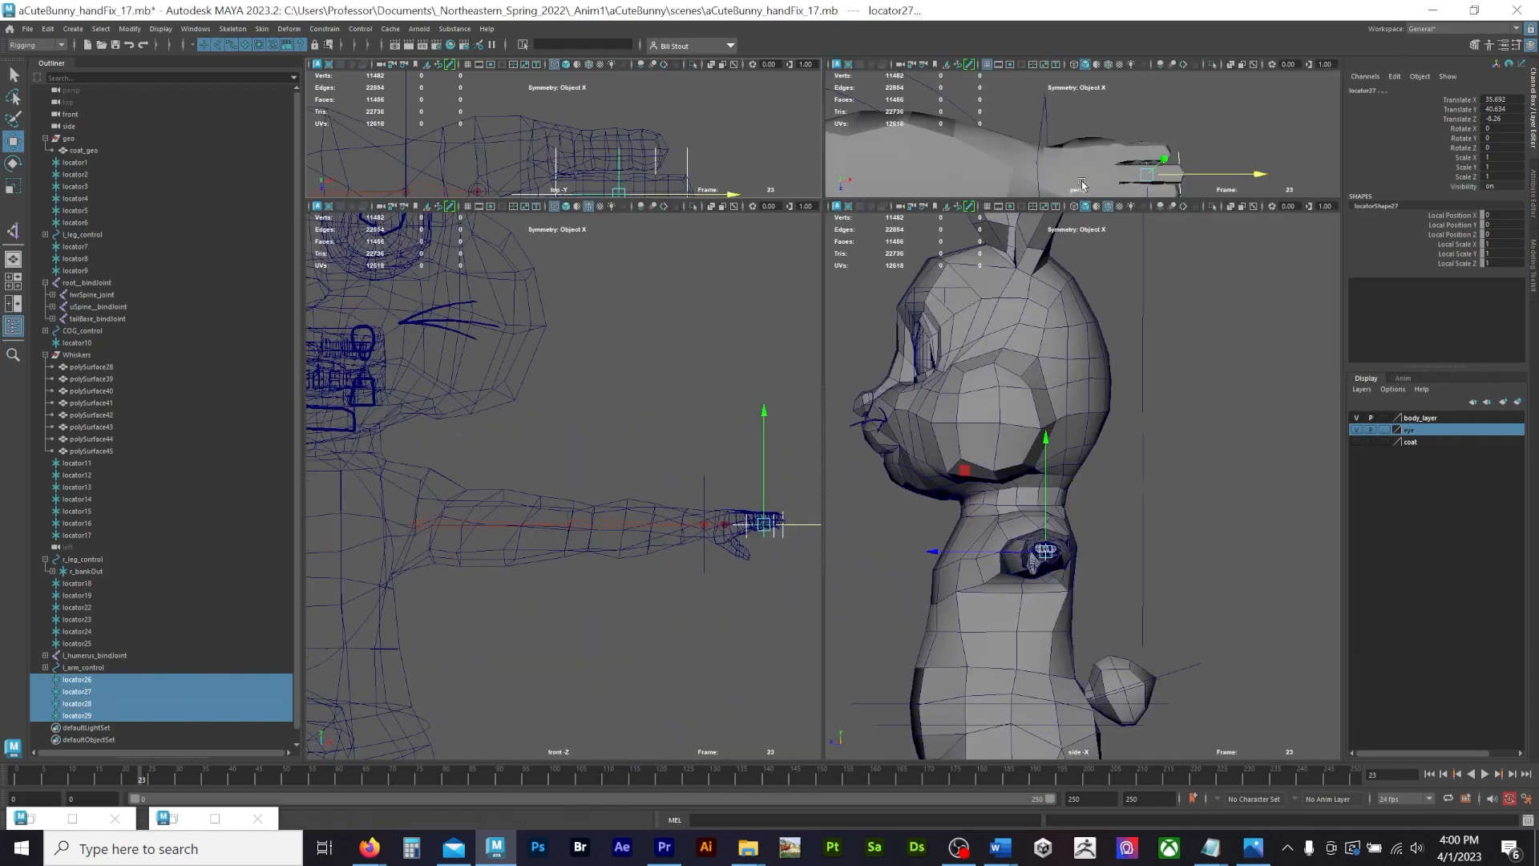
key(space)
alt+drag(1042, 592, 850, 527)
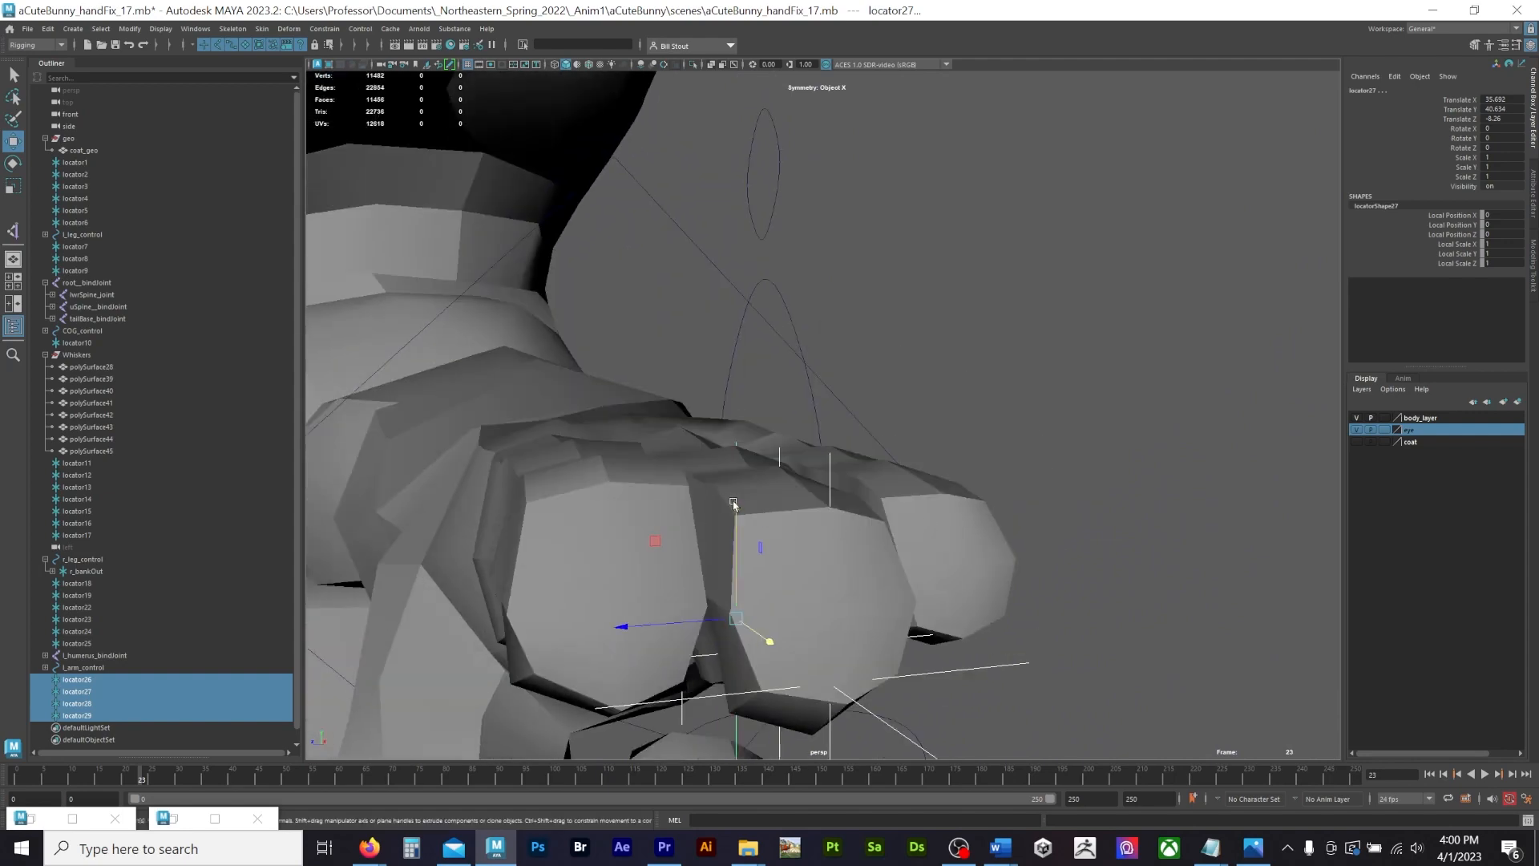
drag(733, 508, 697, 405)
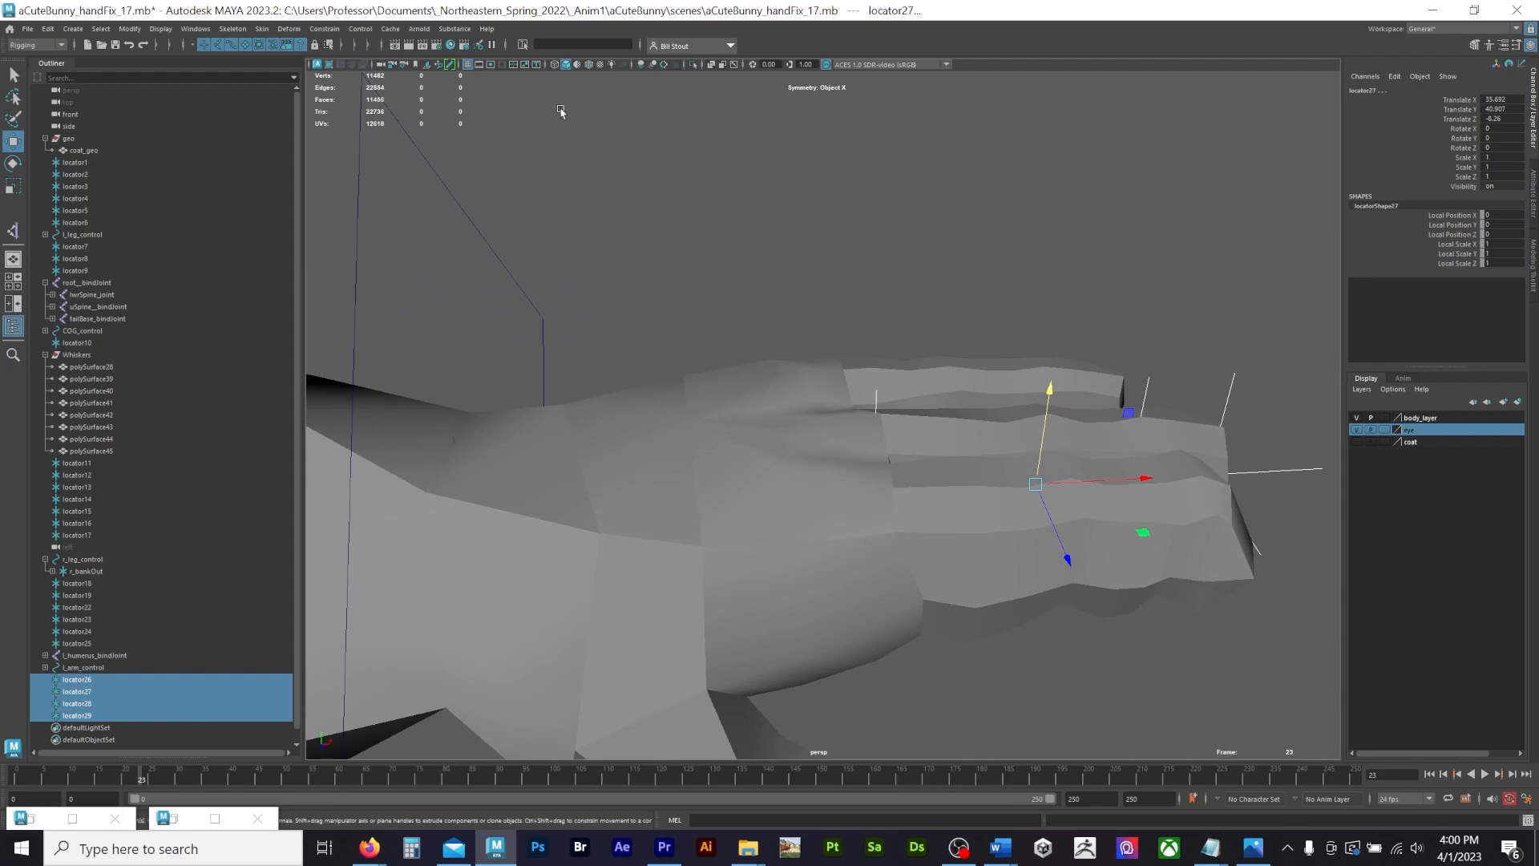
Step: Display wireframe on the shaded mesh and centre the four locators across the middle finger, at about Translate Z -6.24
click(588, 64)
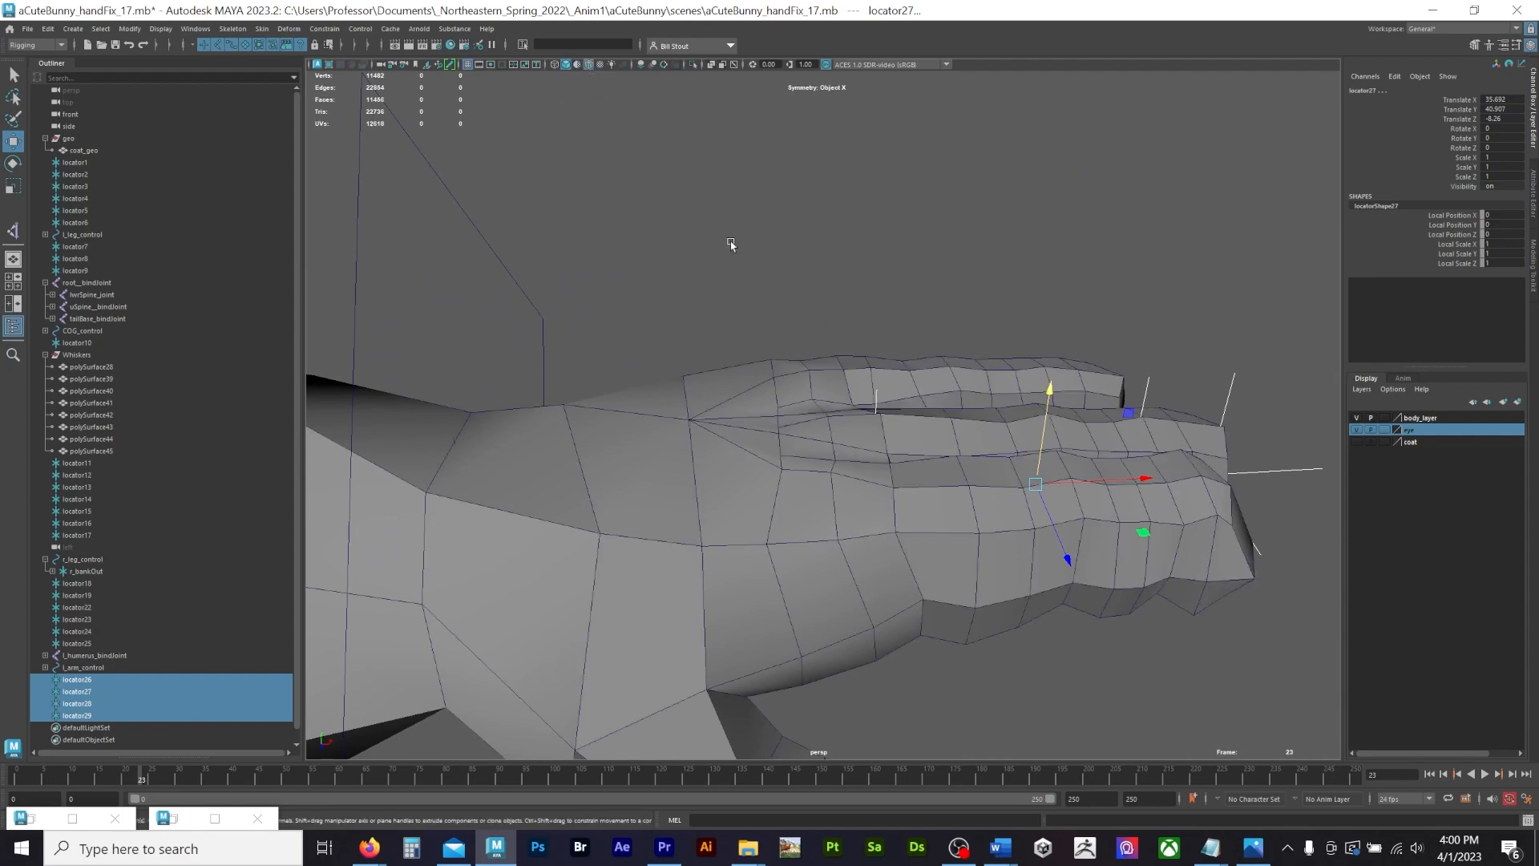
mouse_move(728, 241)
alt+mouse_down()
mouse_move(834, 268)
mouse_move(868, 322)
mouse_move(850, 317)
mouse_move(865, 319)
mouse_move(675, 419)
mouse_move(606, 304)
alt+mouse_up()
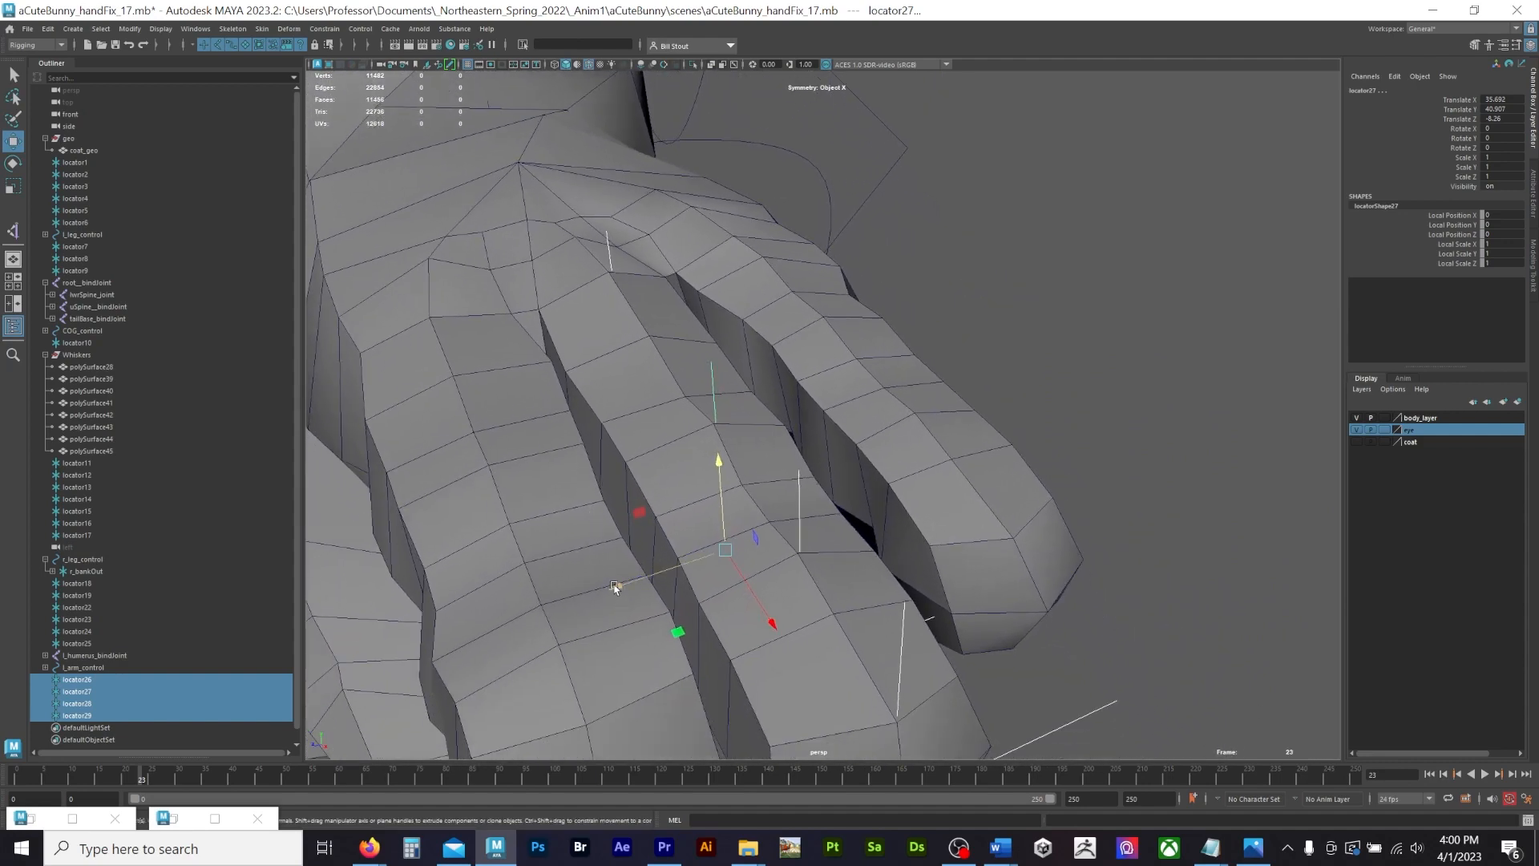
drag(614, 587, 686, 321)
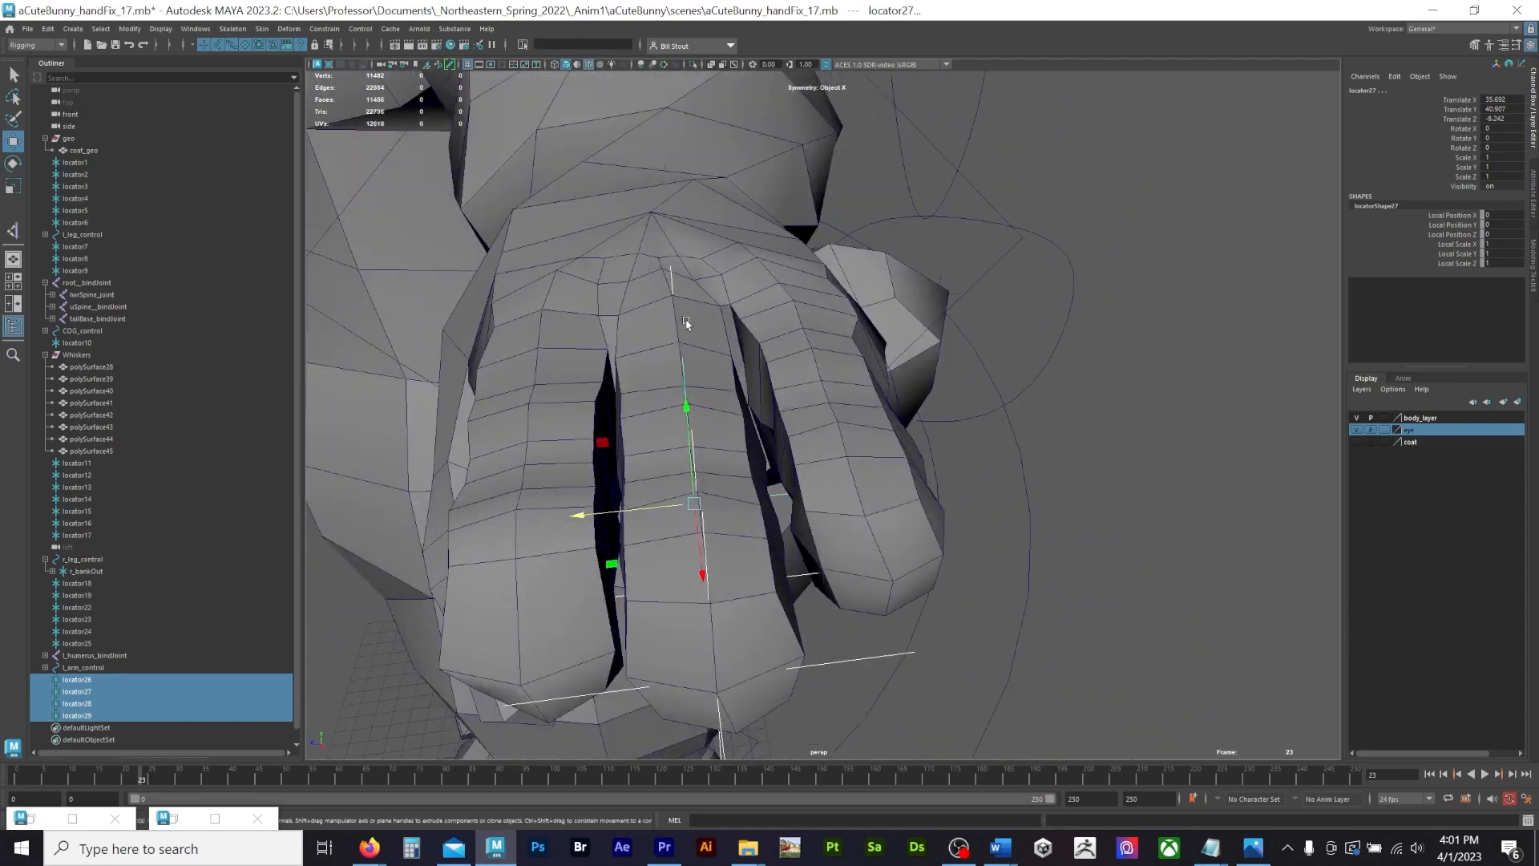
alt+drag(856, 652, 896, 591)
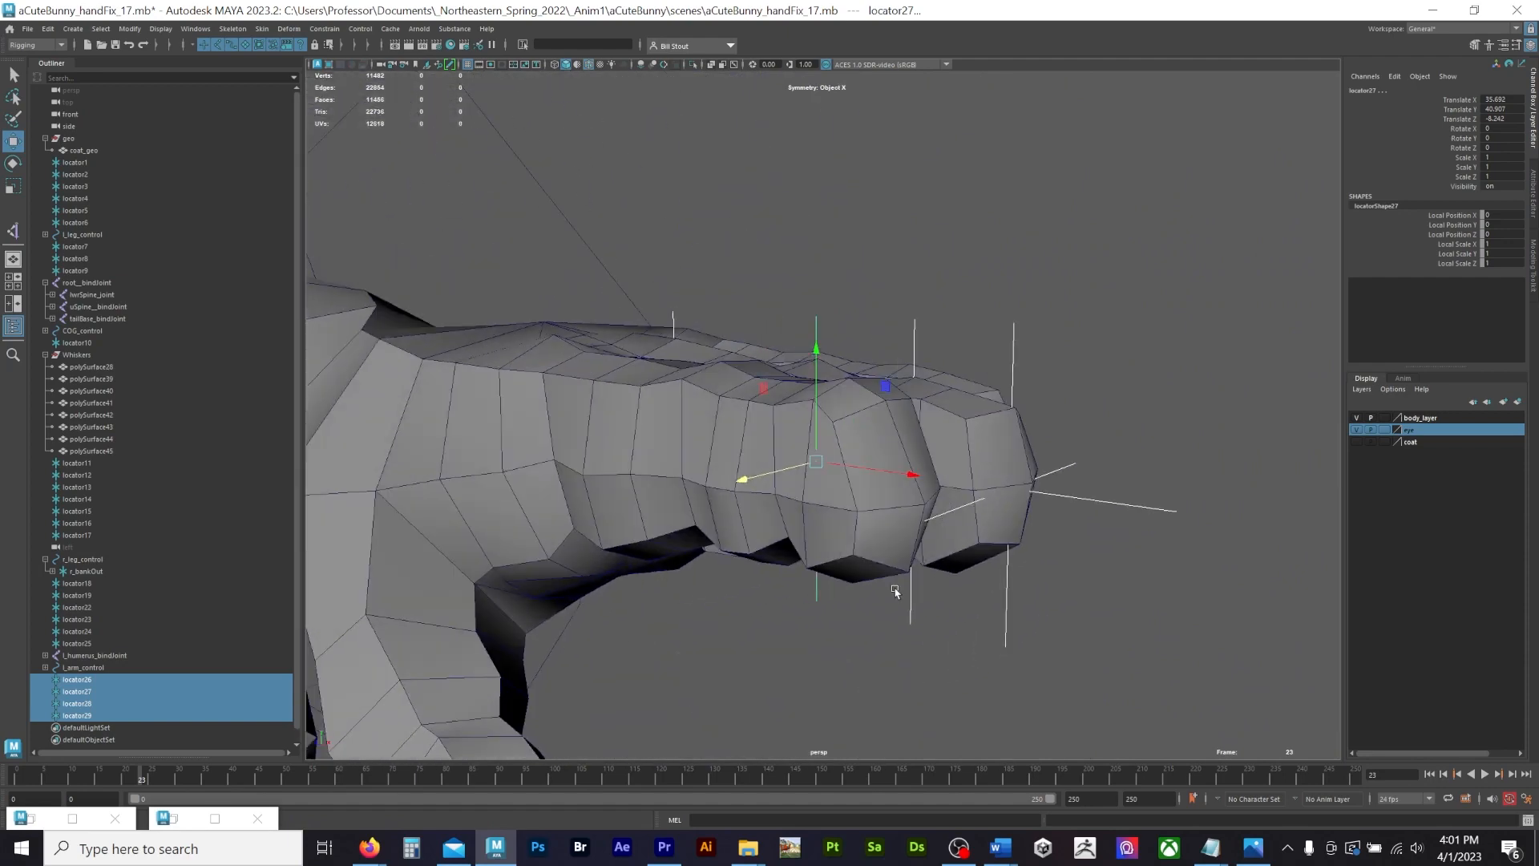
Step: Hide body_layer to expose the finger locators in the perspective view
click(1357, 418)
alt+right_drag(1106, 398, 866, 401)
alt+drag(866, 401, 906, 421)
key(y)
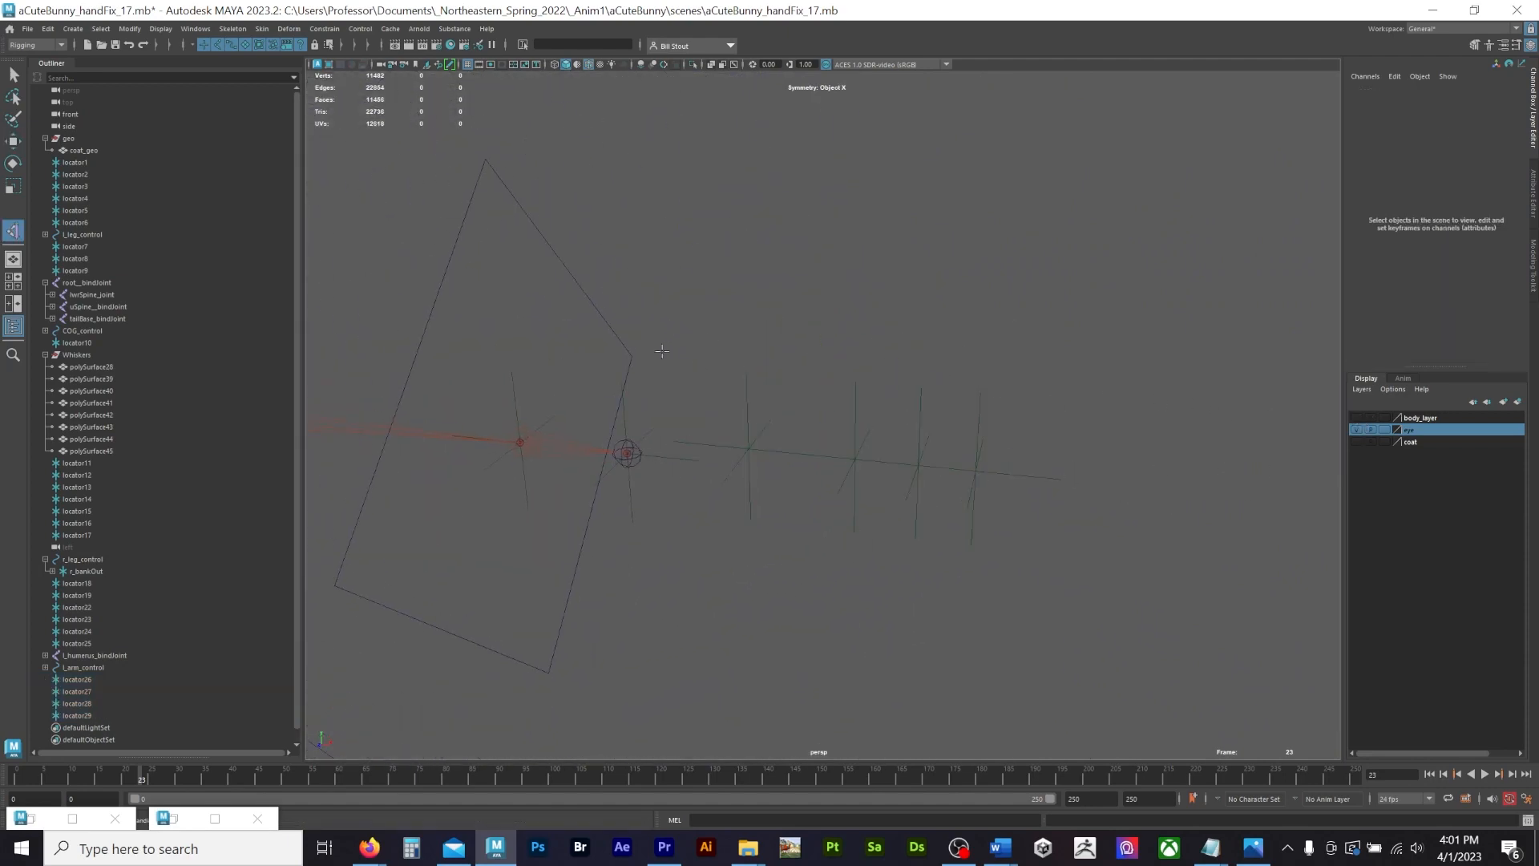
click(748, 450)
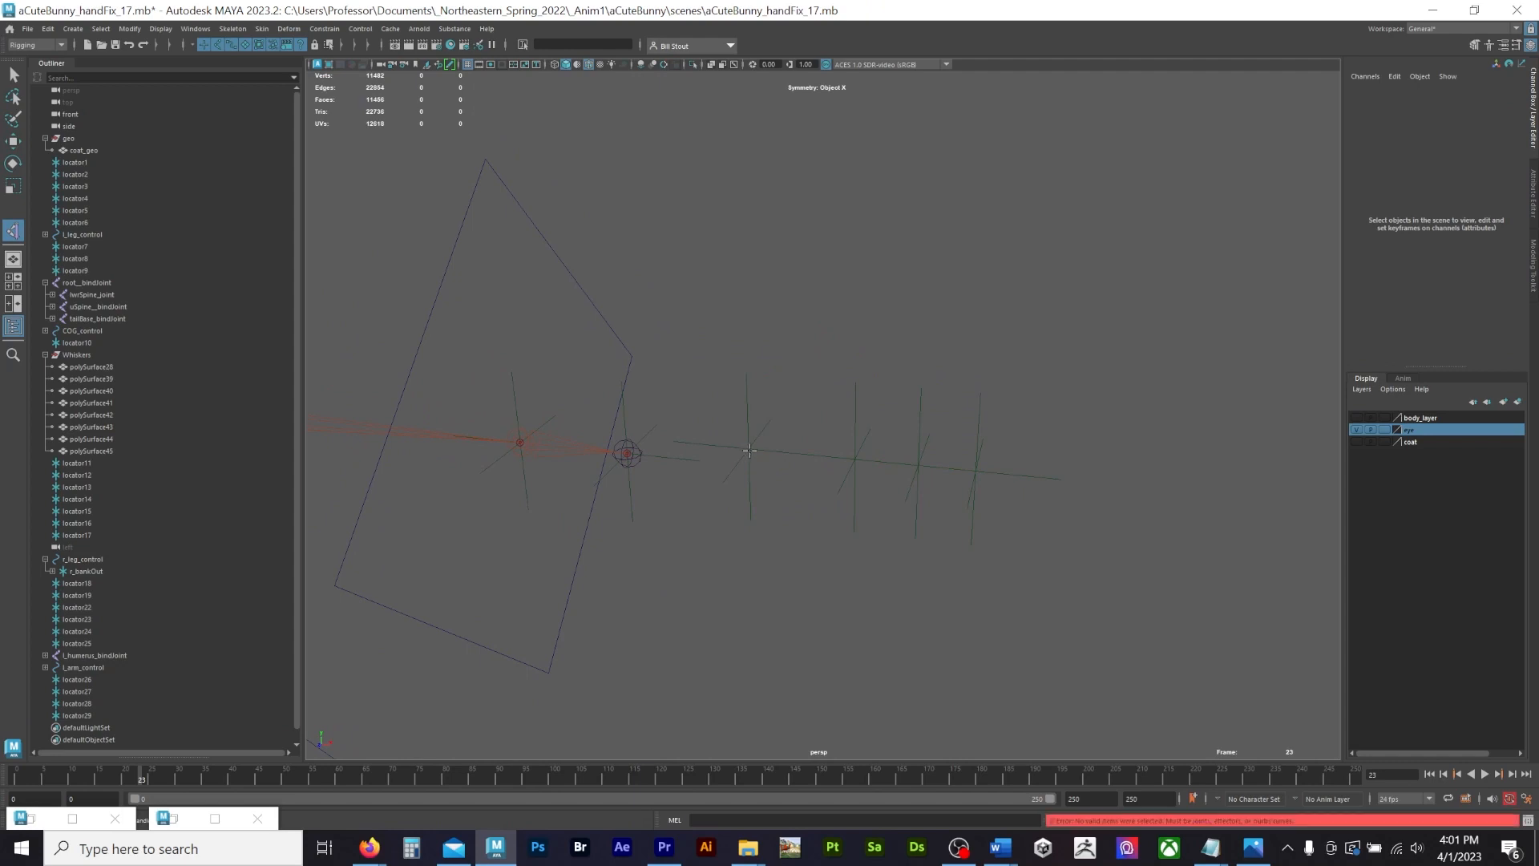
click(752, 451)
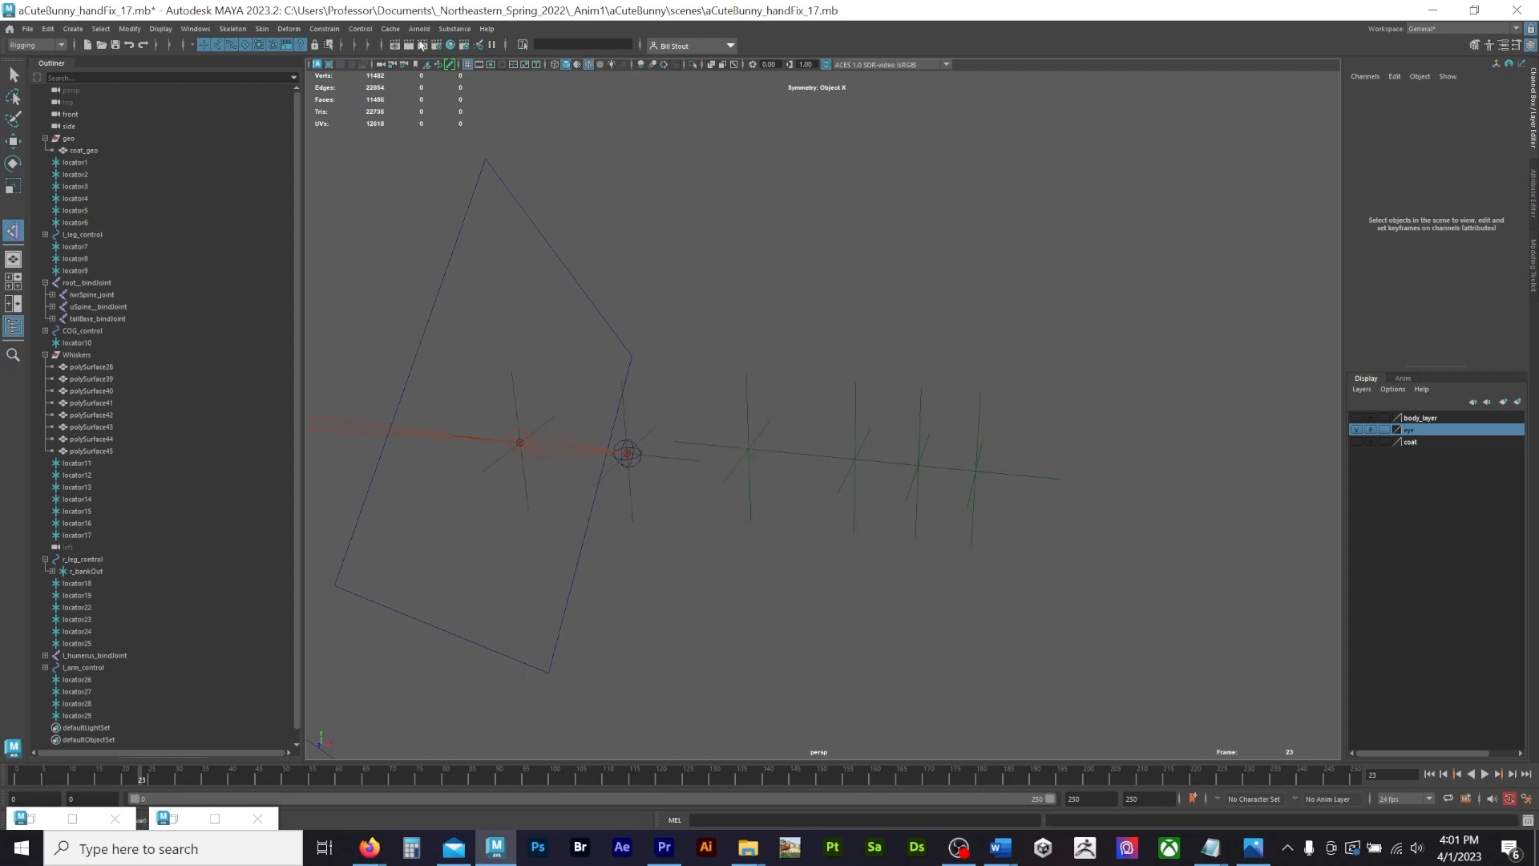
Step: Create a four-joint chain with Create Joints, placing a joint on each middle-finger locator from the base to the tip
click(264, 32)
click(257, 62)
click(749, 449)
click(855, 458)
click(919, 465)
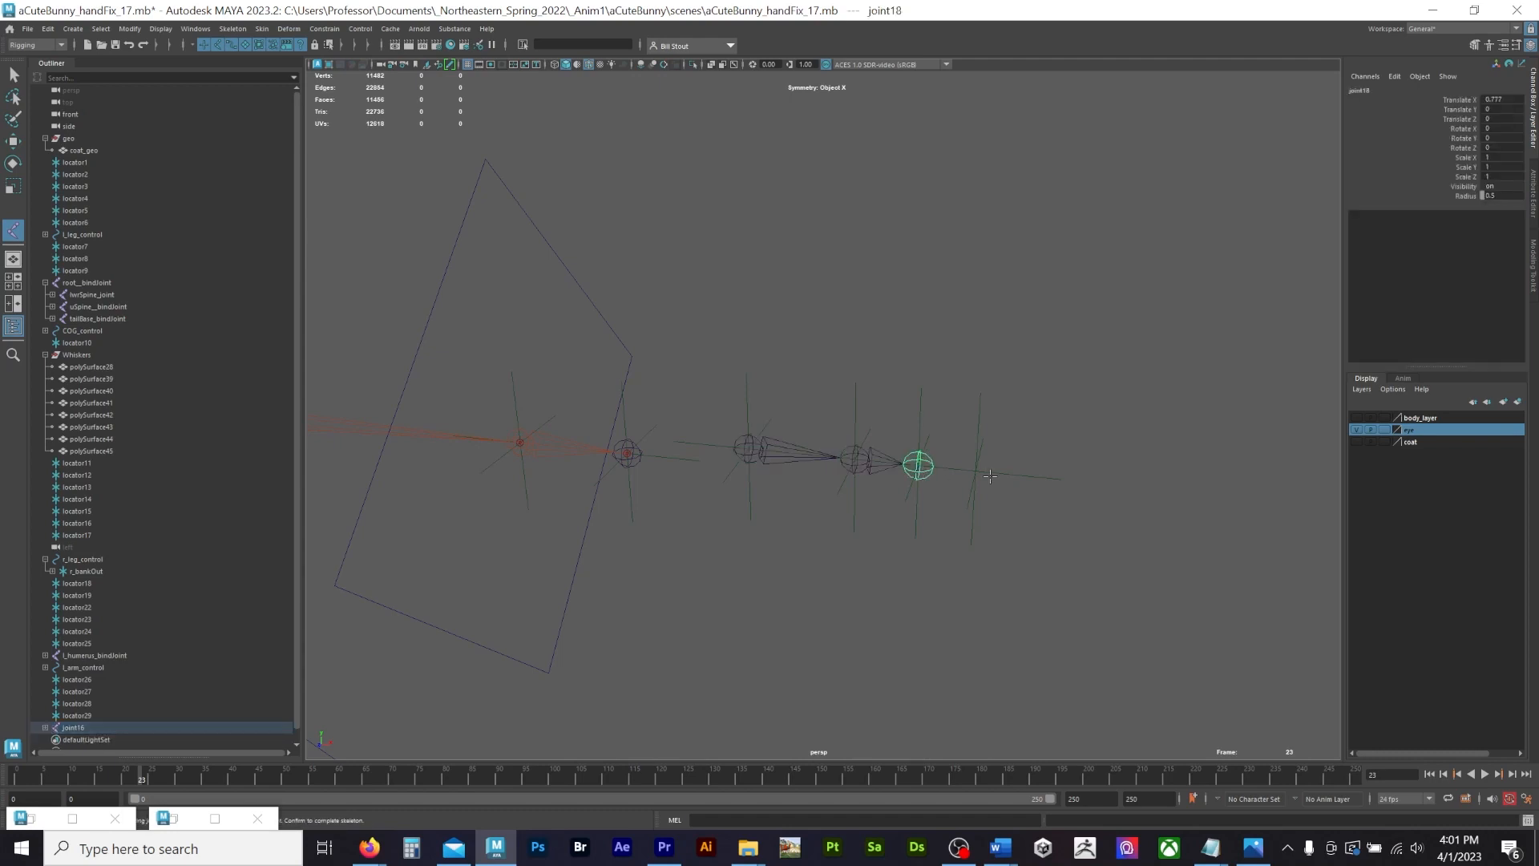
click(976, 471)
key(w)
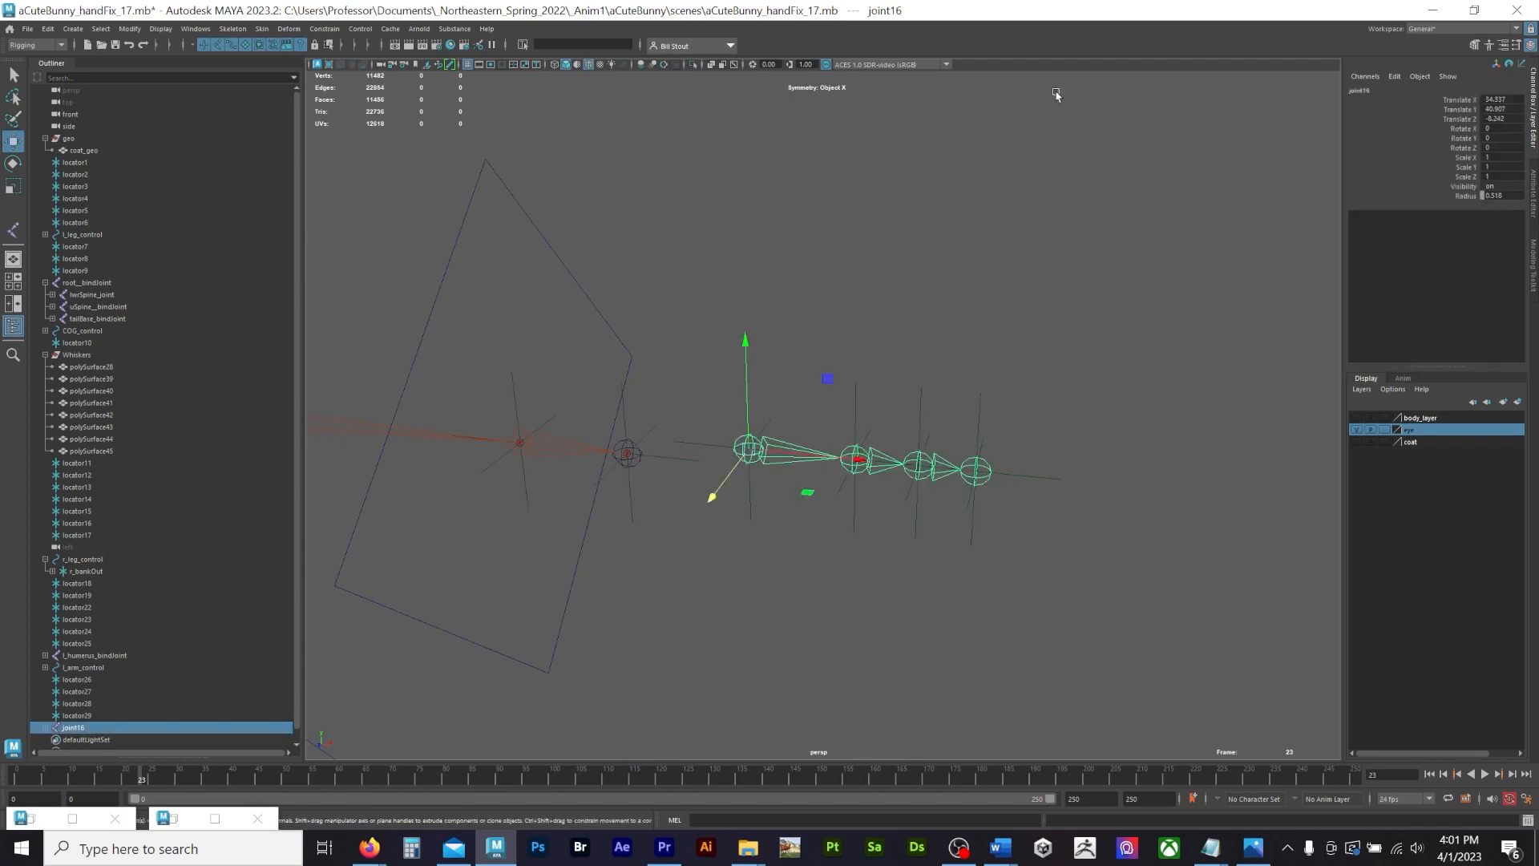
Step: Rename the root joint of the finger chain l_proximal_middle_bindJoint
double_click(1384, 89)
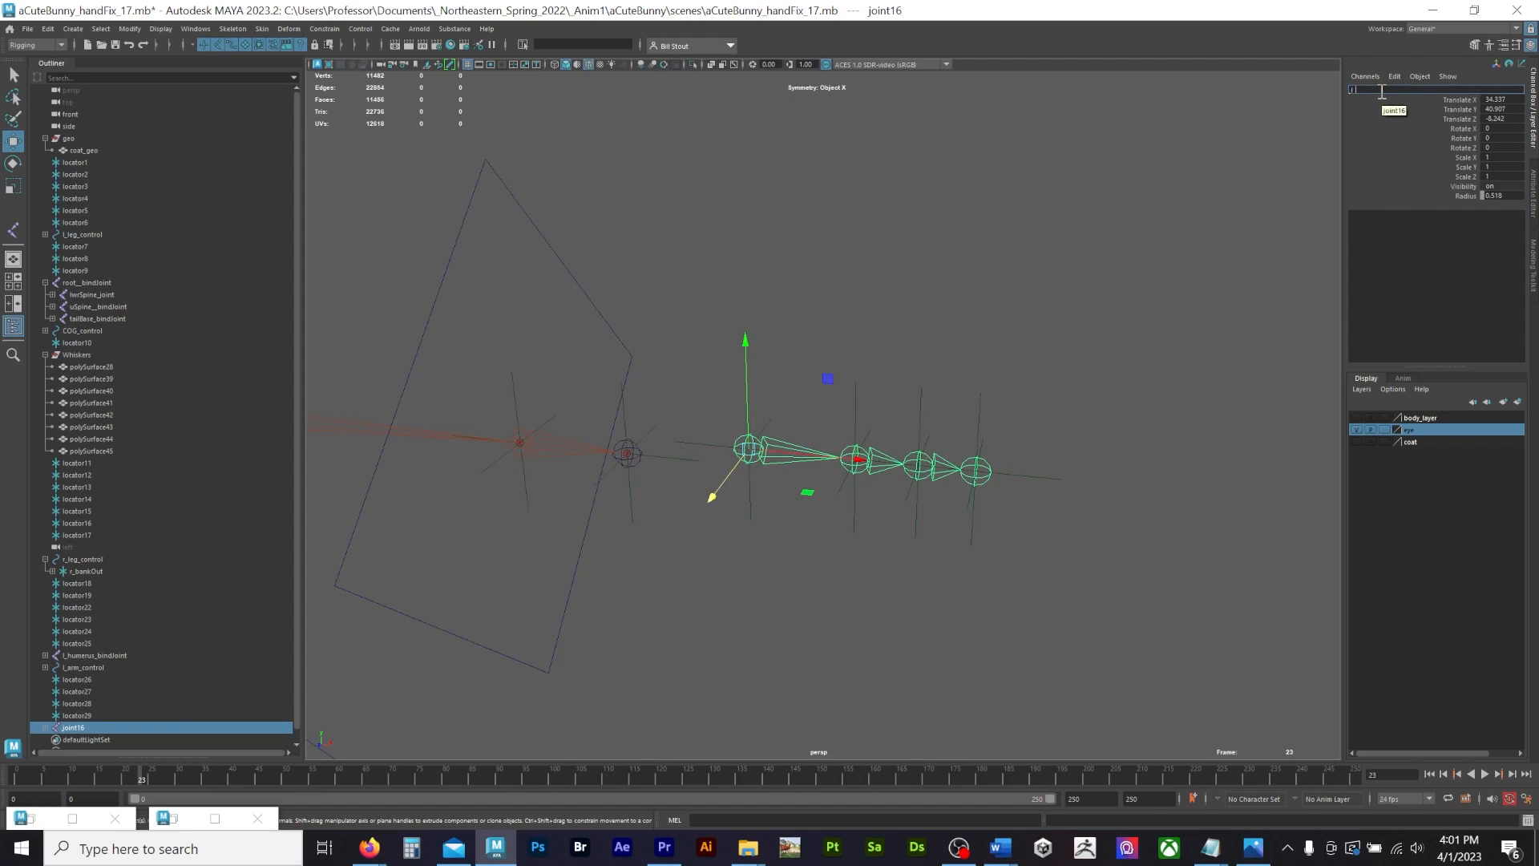
text(l_proximal_middle_bindJoint)
key(Return)
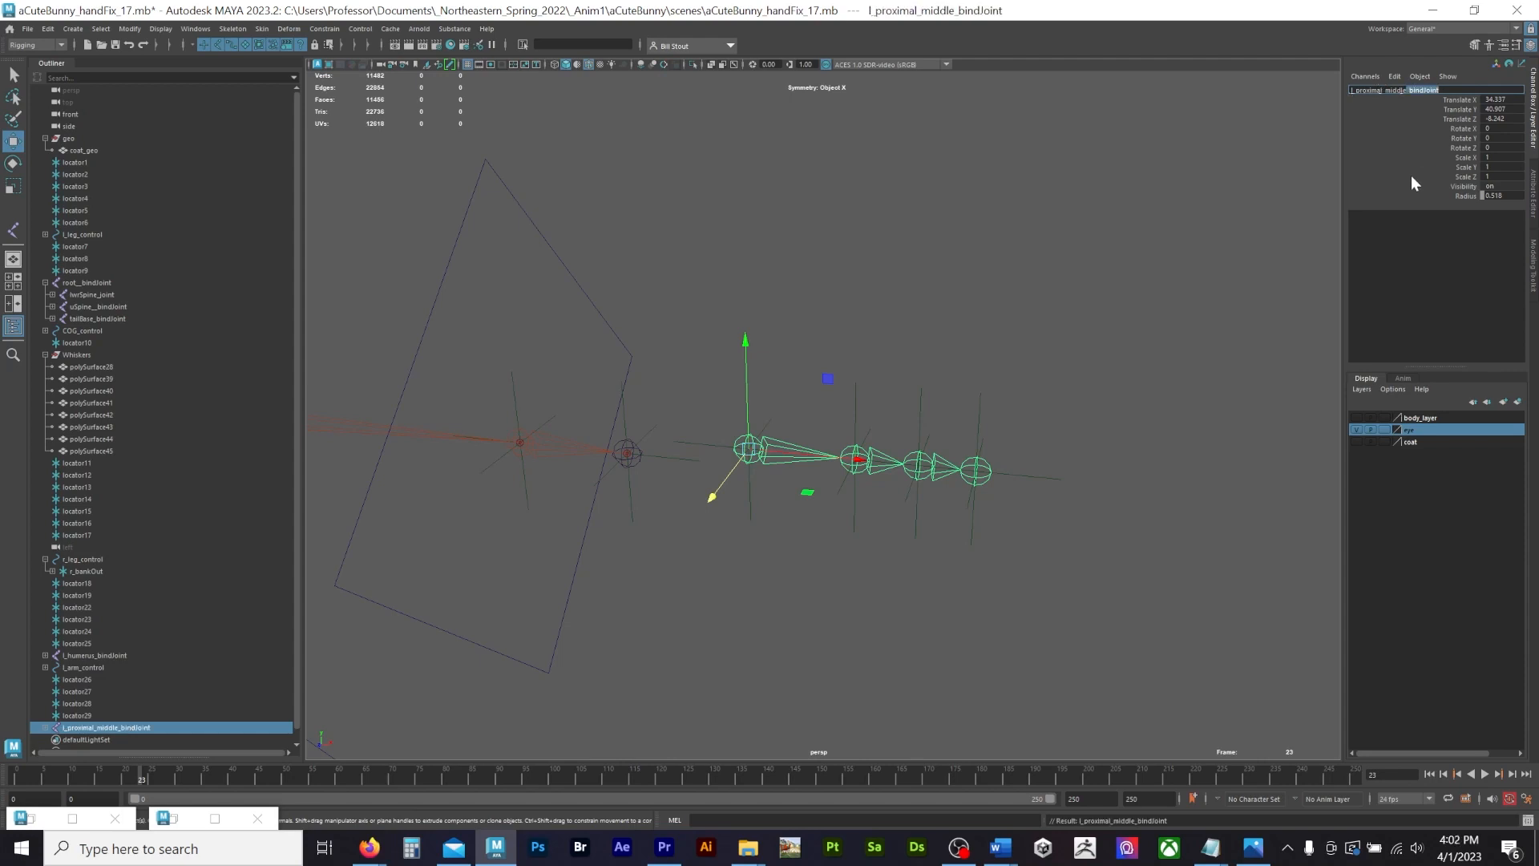
Step: Rename the second finger joint l_medial_middle_bindJoint and give the third joint the matching l_distal_middle name
click(867, 473)
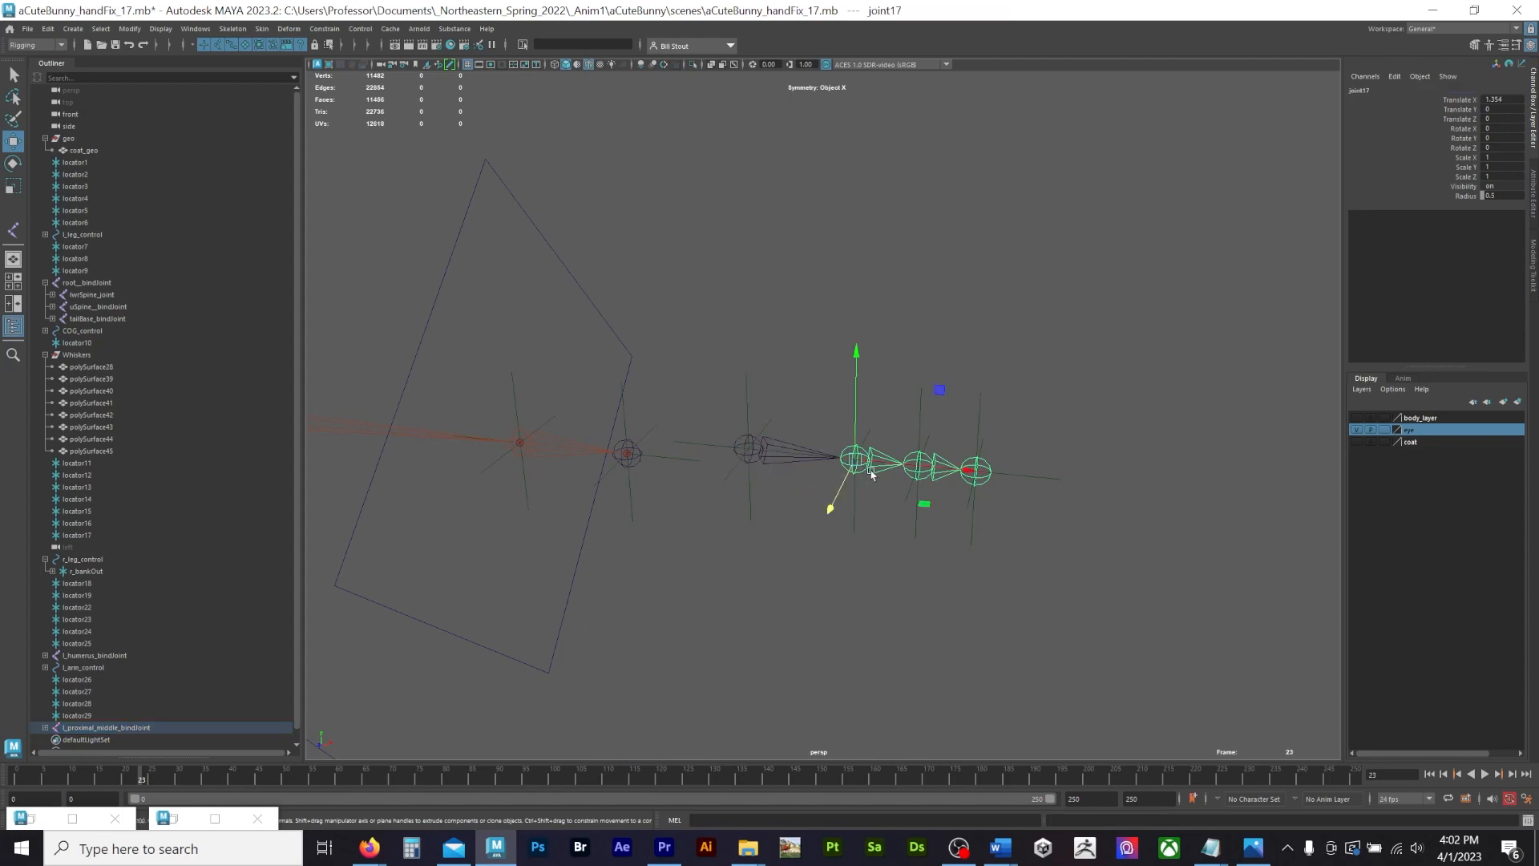
click(1371, 90)
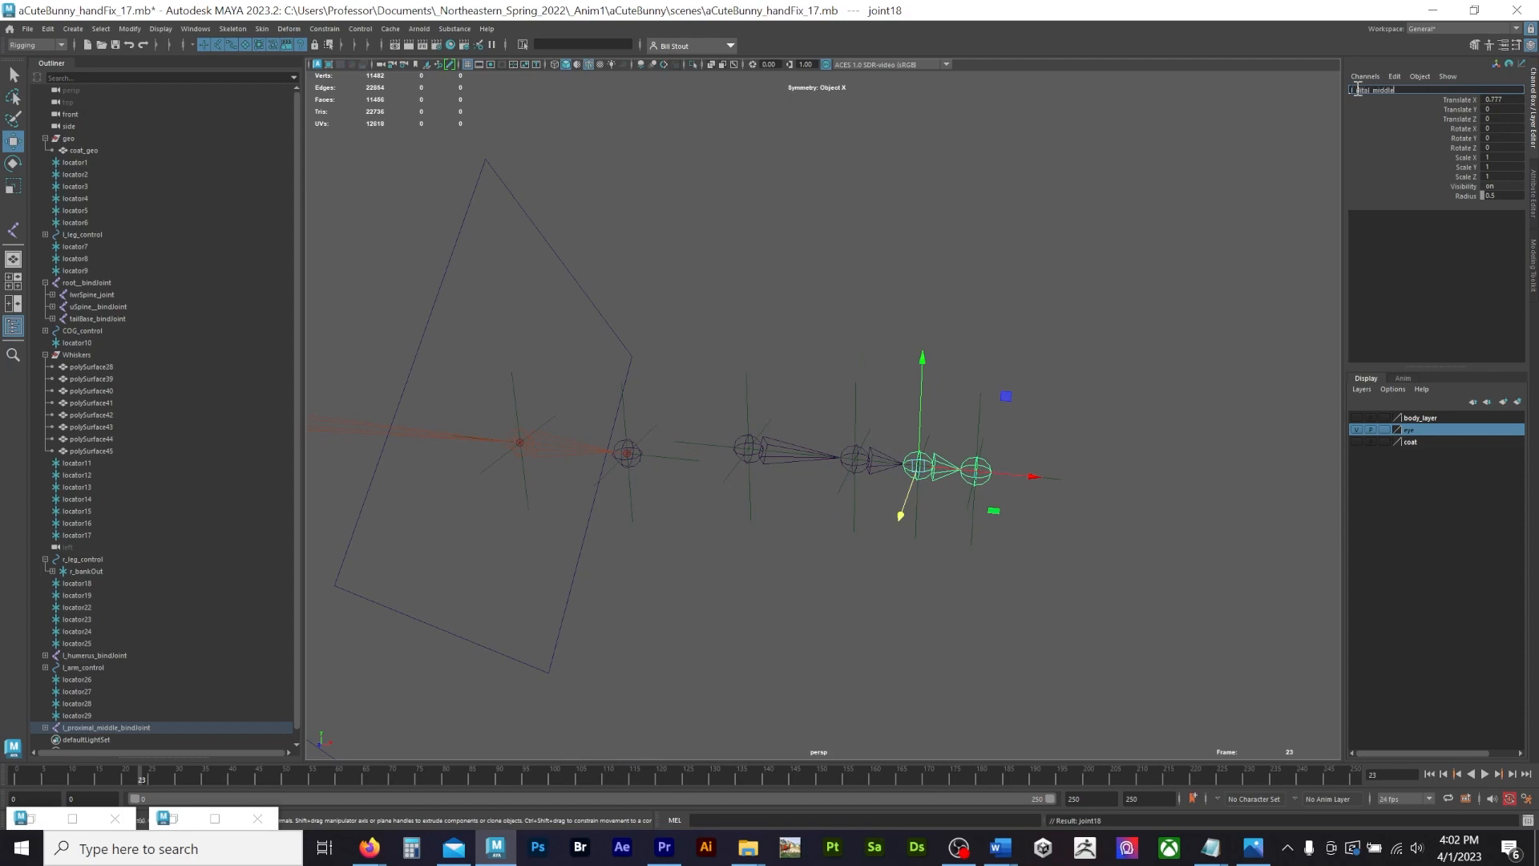
key(Return)
key(Down)
Step: Rename the end joint at the fingertip l_NUB_middle_joint
click(1393, 90)
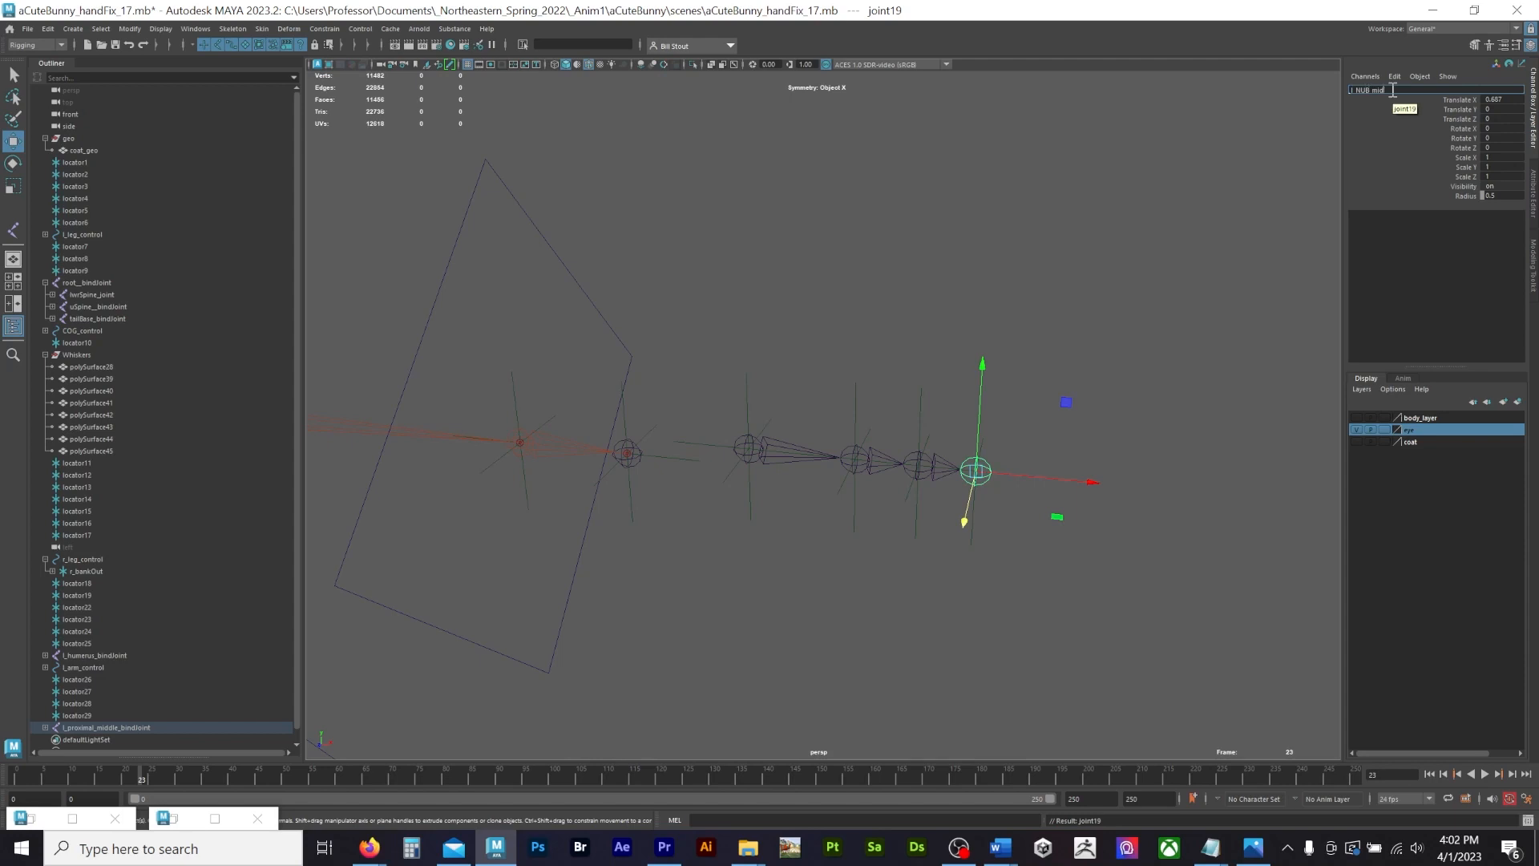
text(l_NUB_middle_joint)
key(Return)
Step: Duplicate the four middle-finger locators and move the copies along Z into the index finger beside the thumb
drag(750, 498, 857, 589)
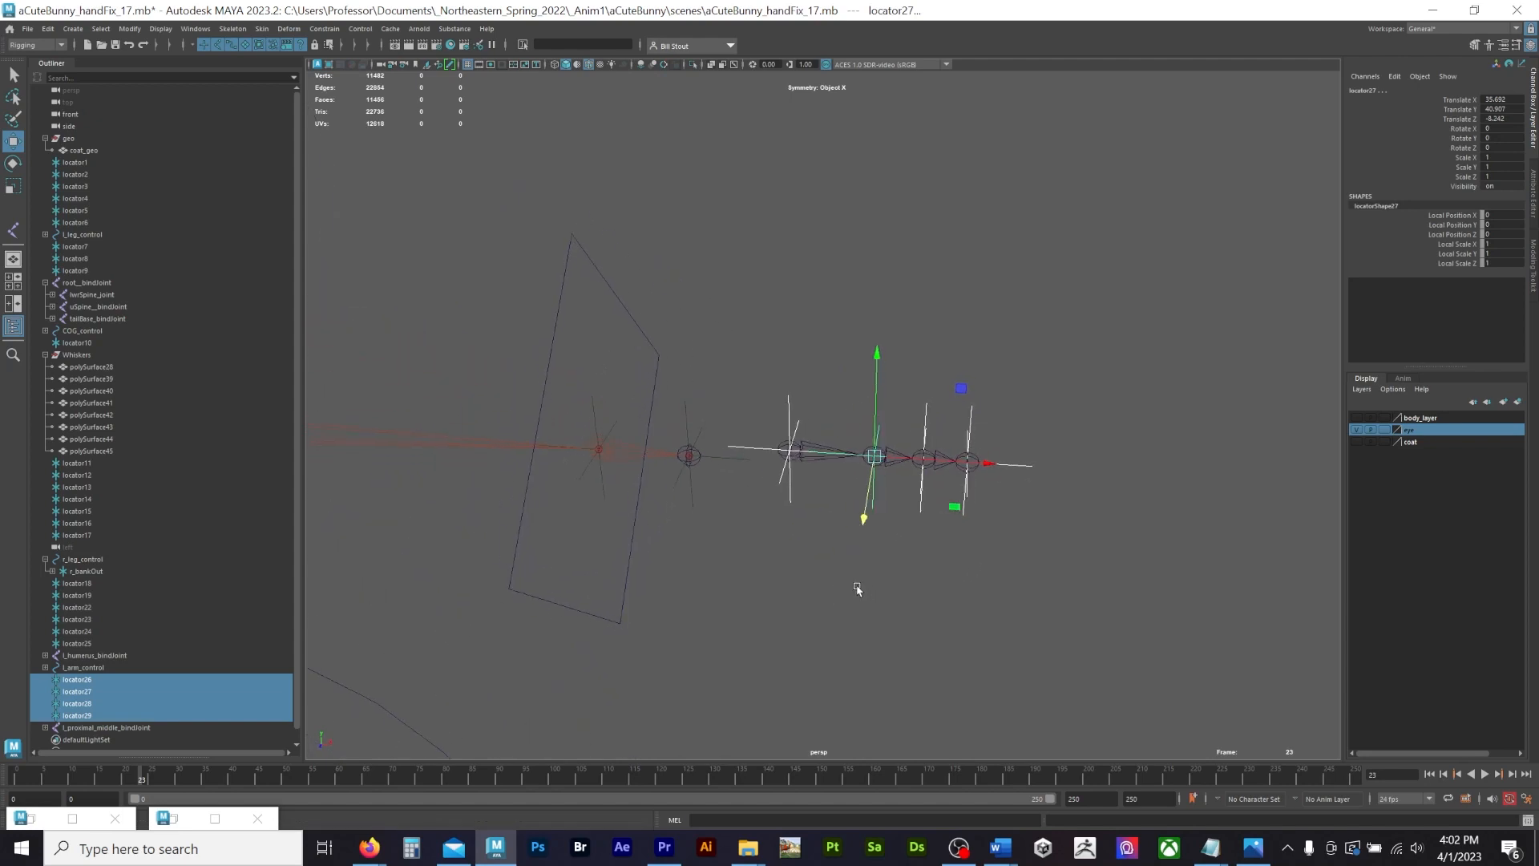
alt+drag(857, 590, 861, 591)
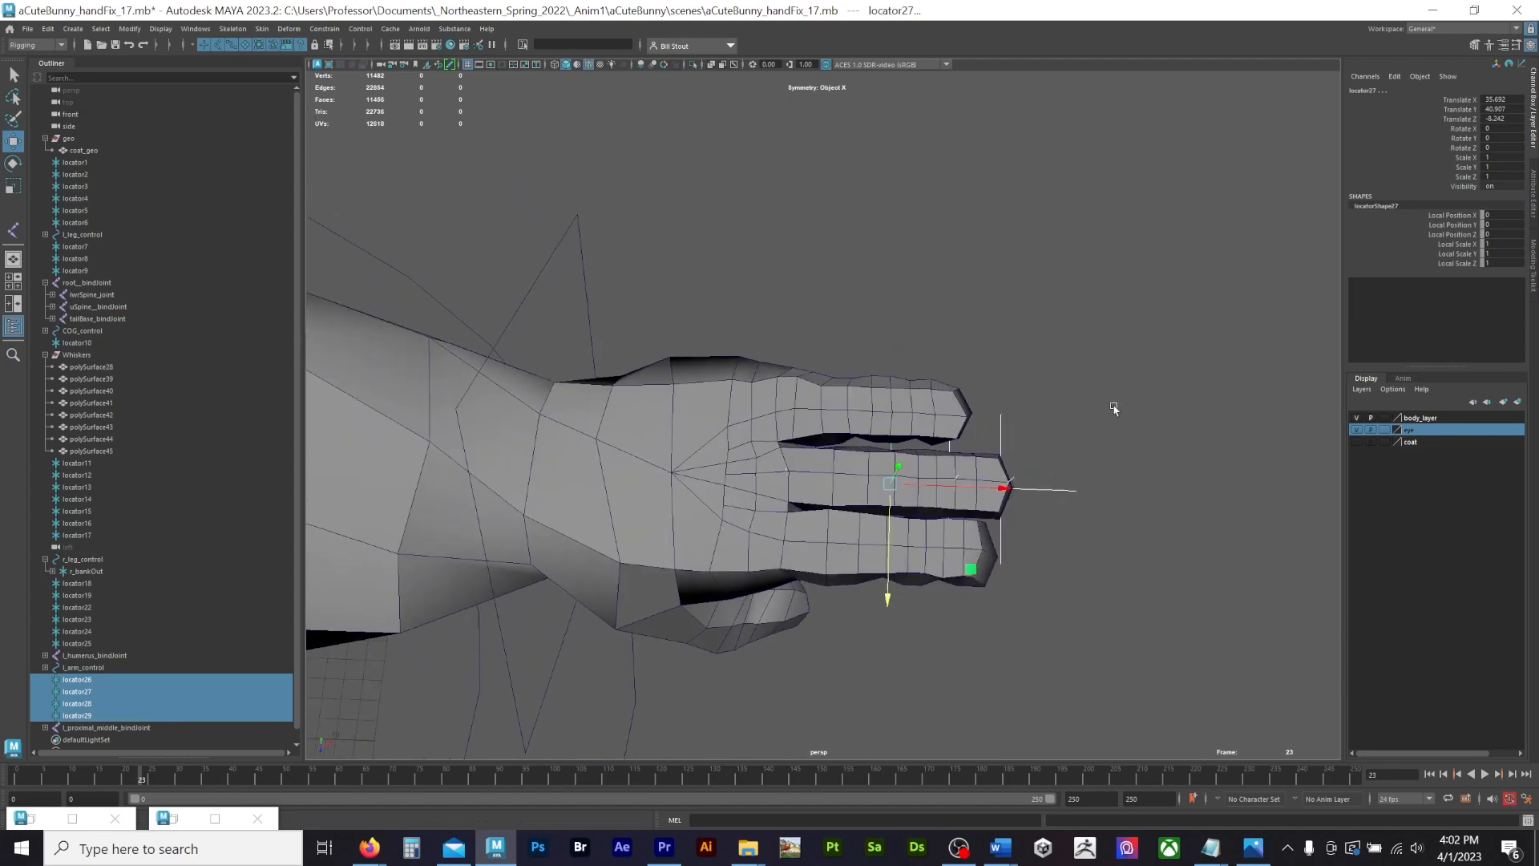
alt+drag(1113, 406, 1110, 406)
key(ctrl+d)
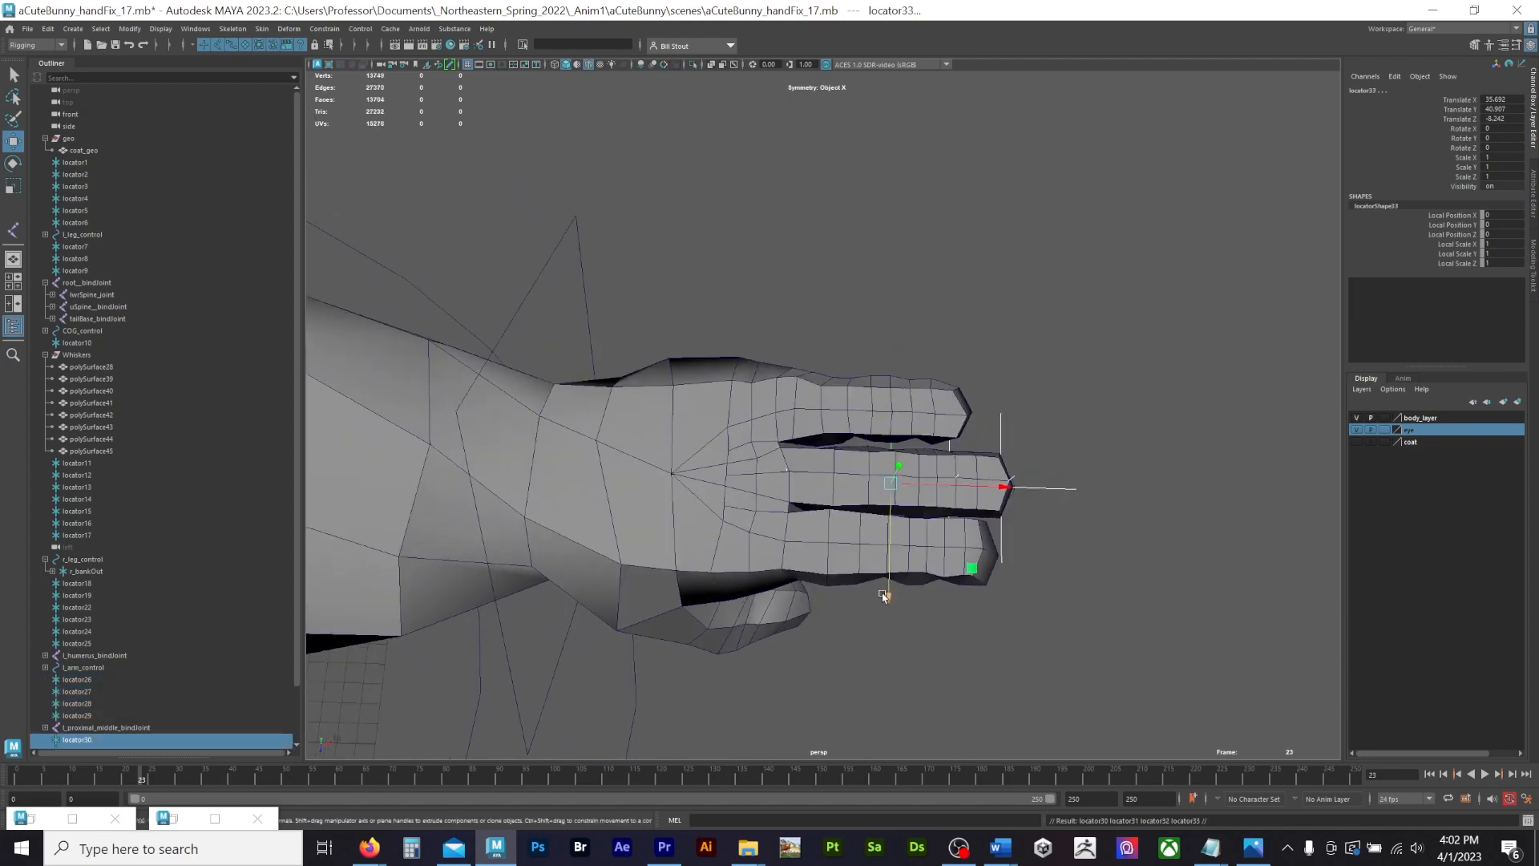
drag(883, 595, 892, 667)
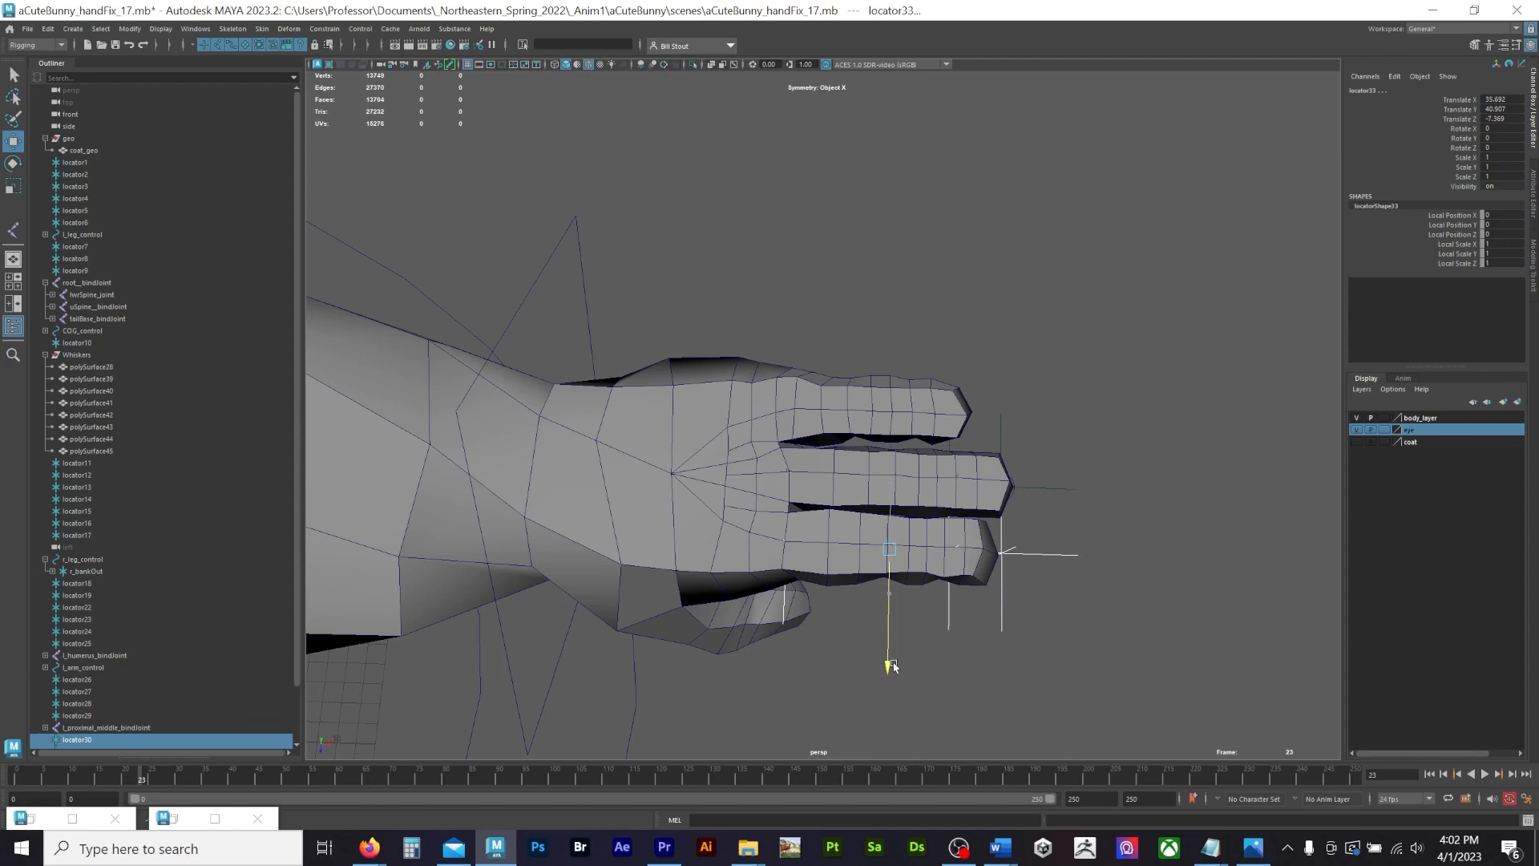
drag(892, 665, 893, 661)
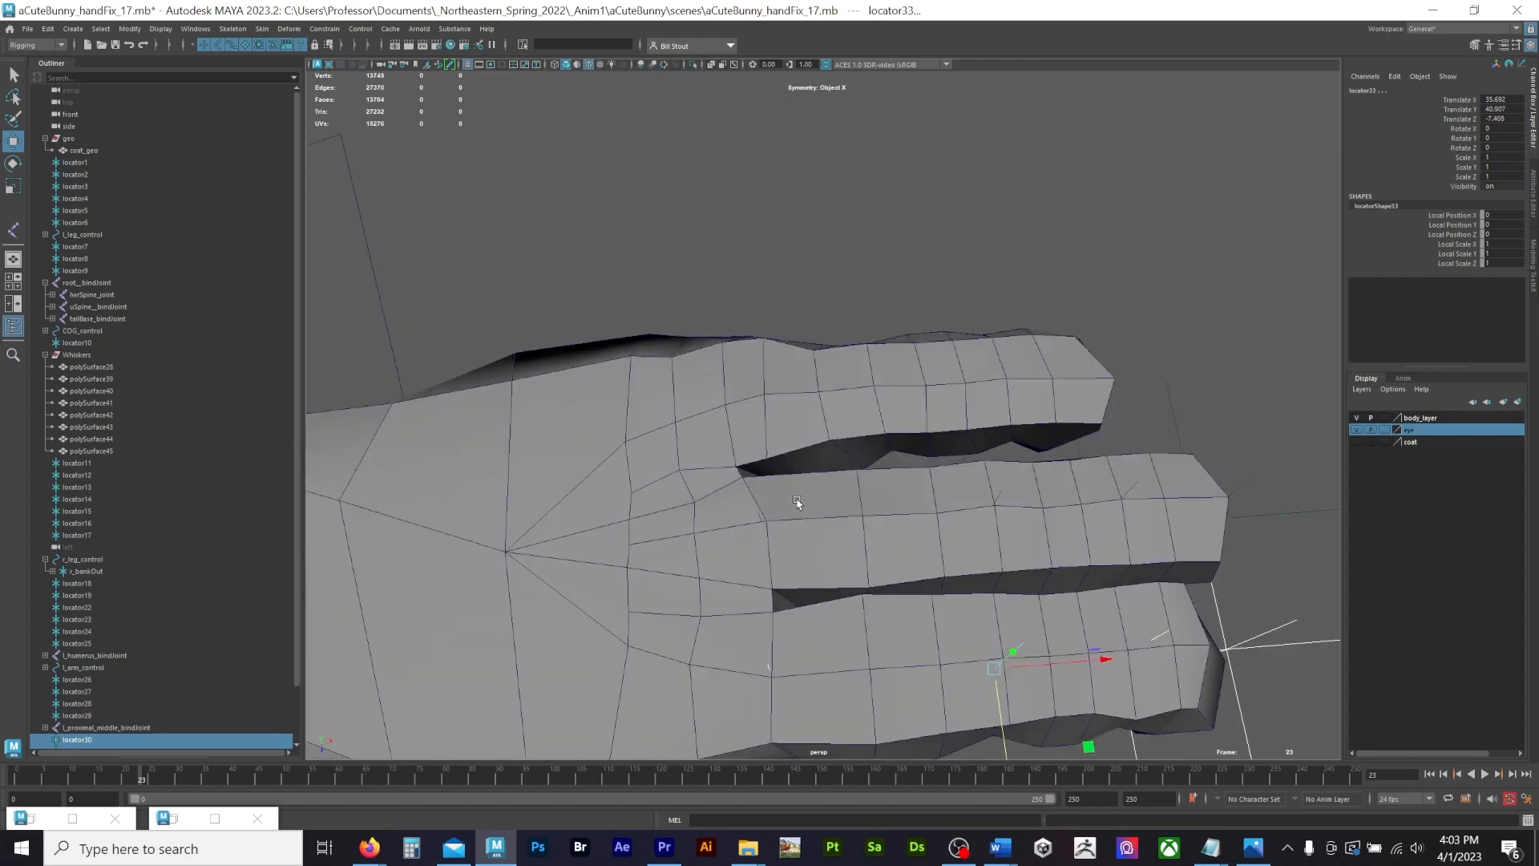
Step: Move the index finger's base locator back along X toward the palm to line it up with the knuckle
alt+drag(796, 504, 795, 471)
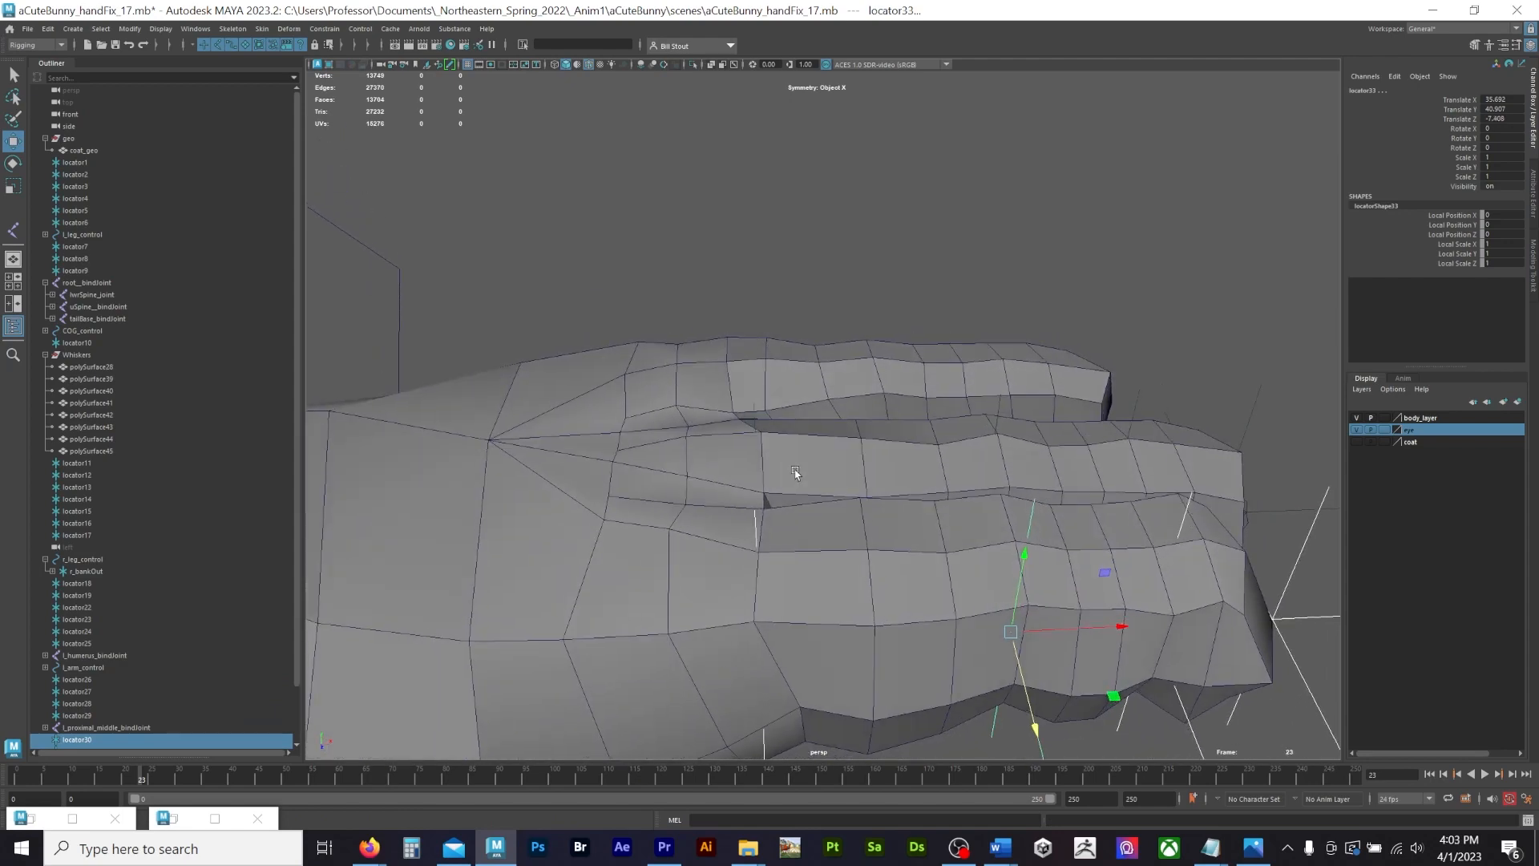
click(766, 530)
drag(863, 636, 790, 642)
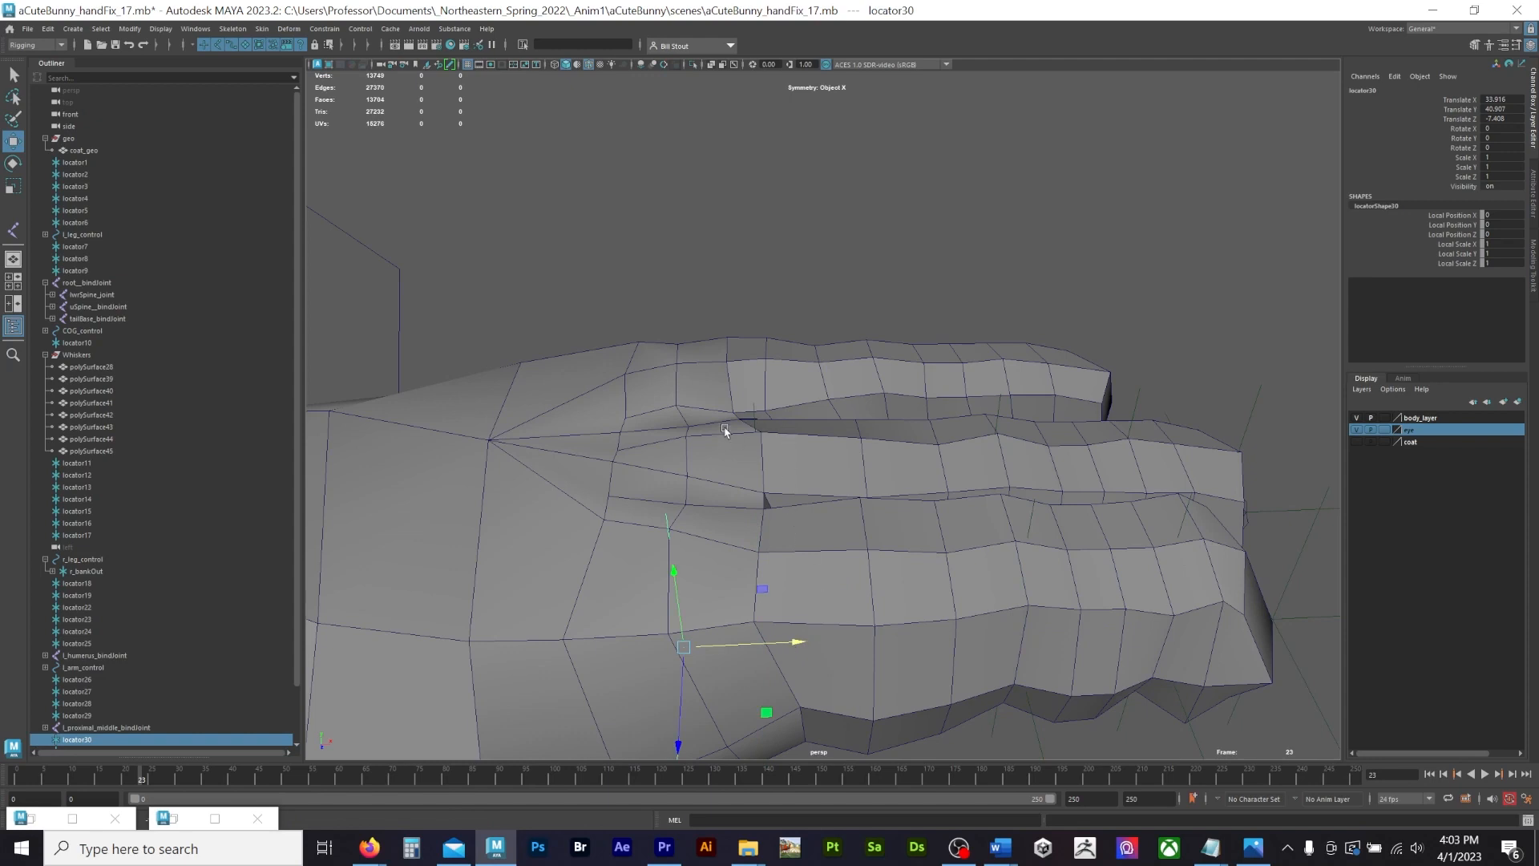
Step: Hide body_layer and unparent l_medial_middle_bindJoint from the proximal joint
click(1357, 419)
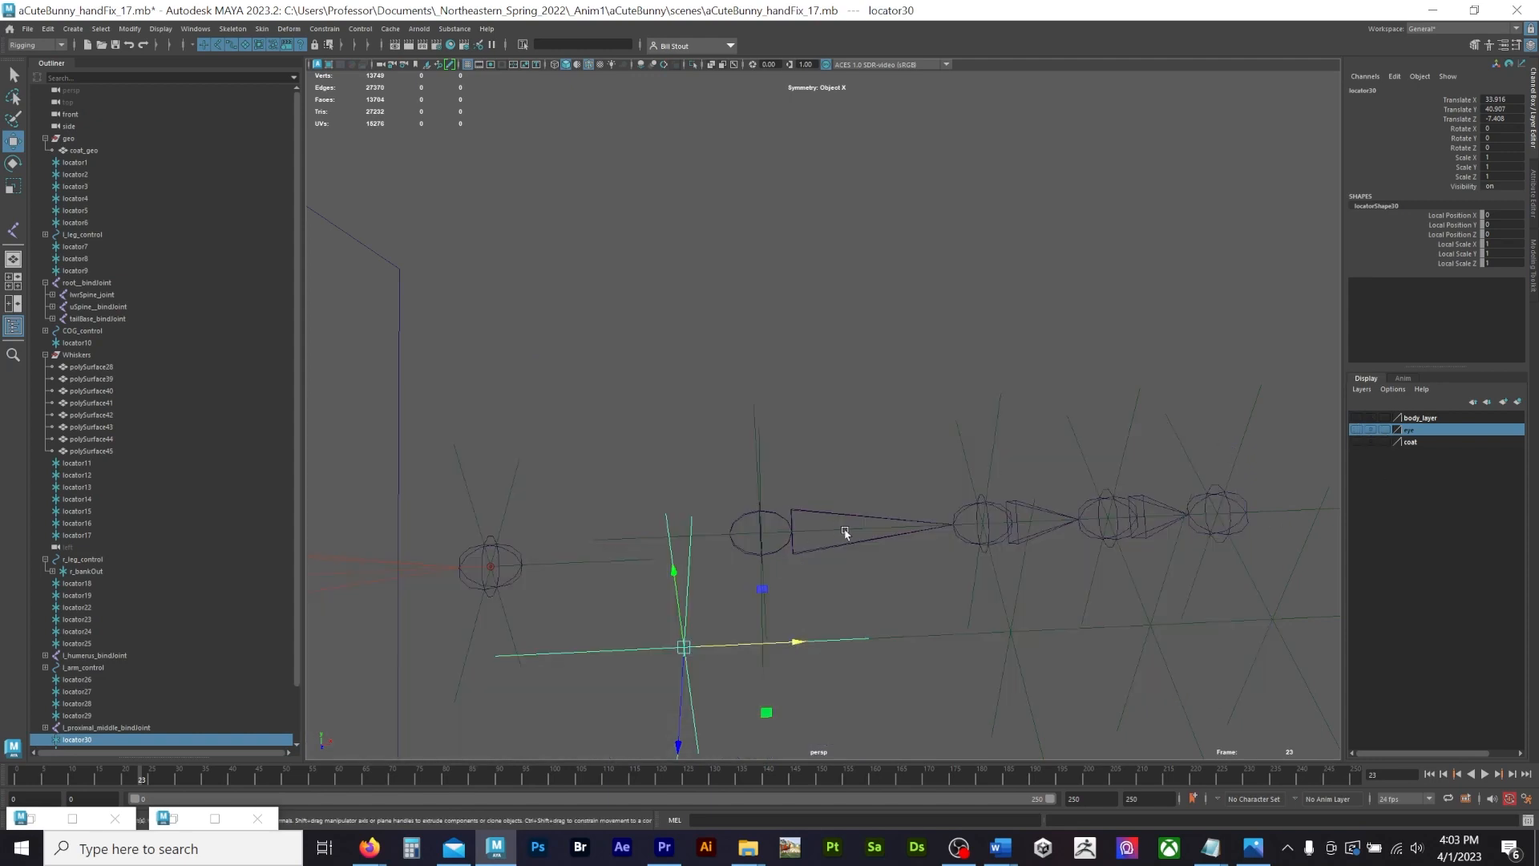
click(965, 543)
click(965, 538)
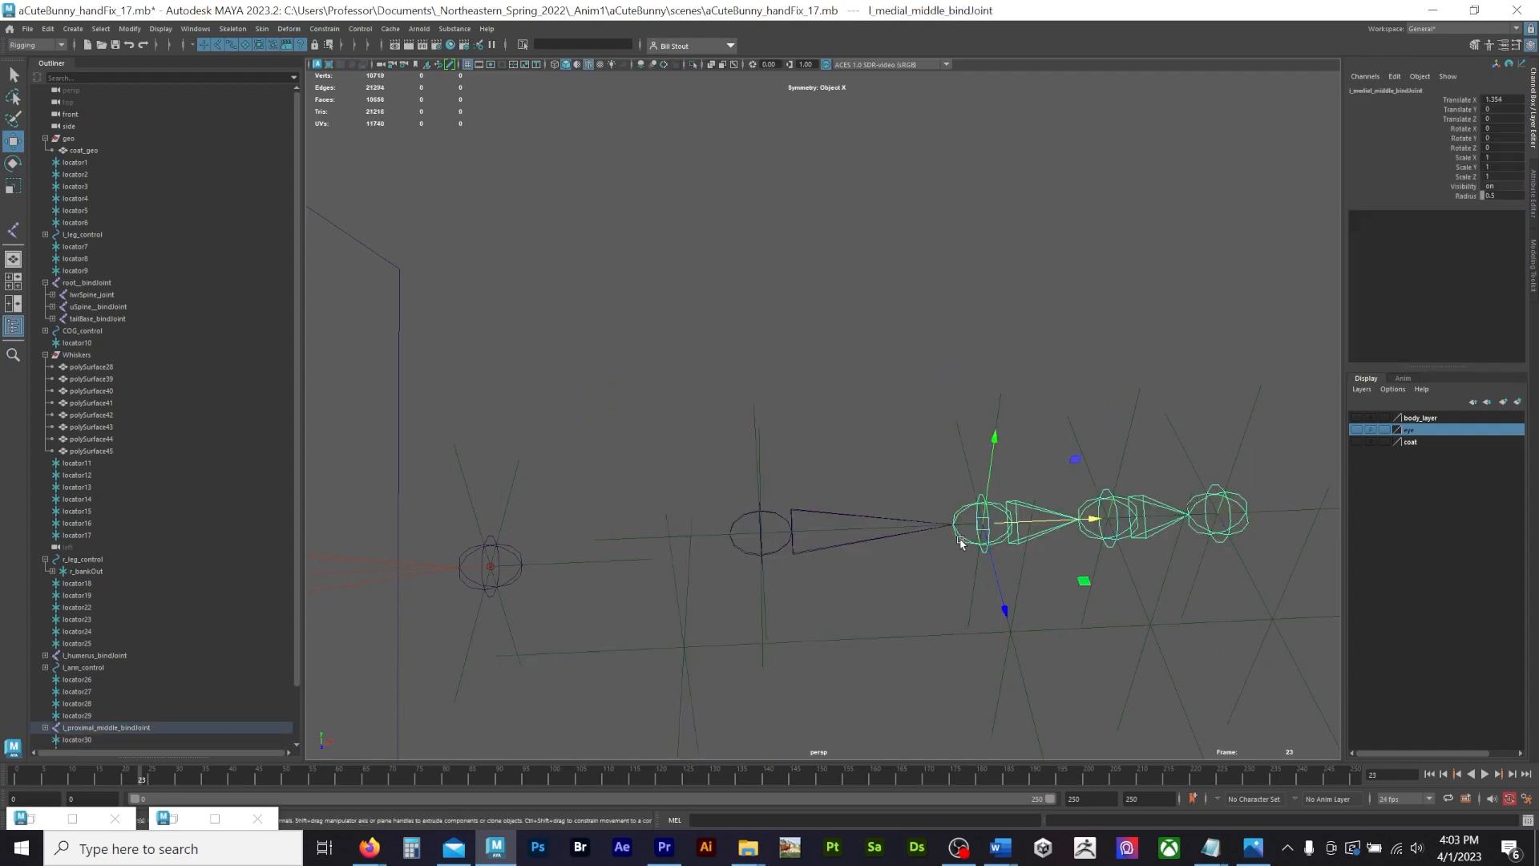
key(shift+p)
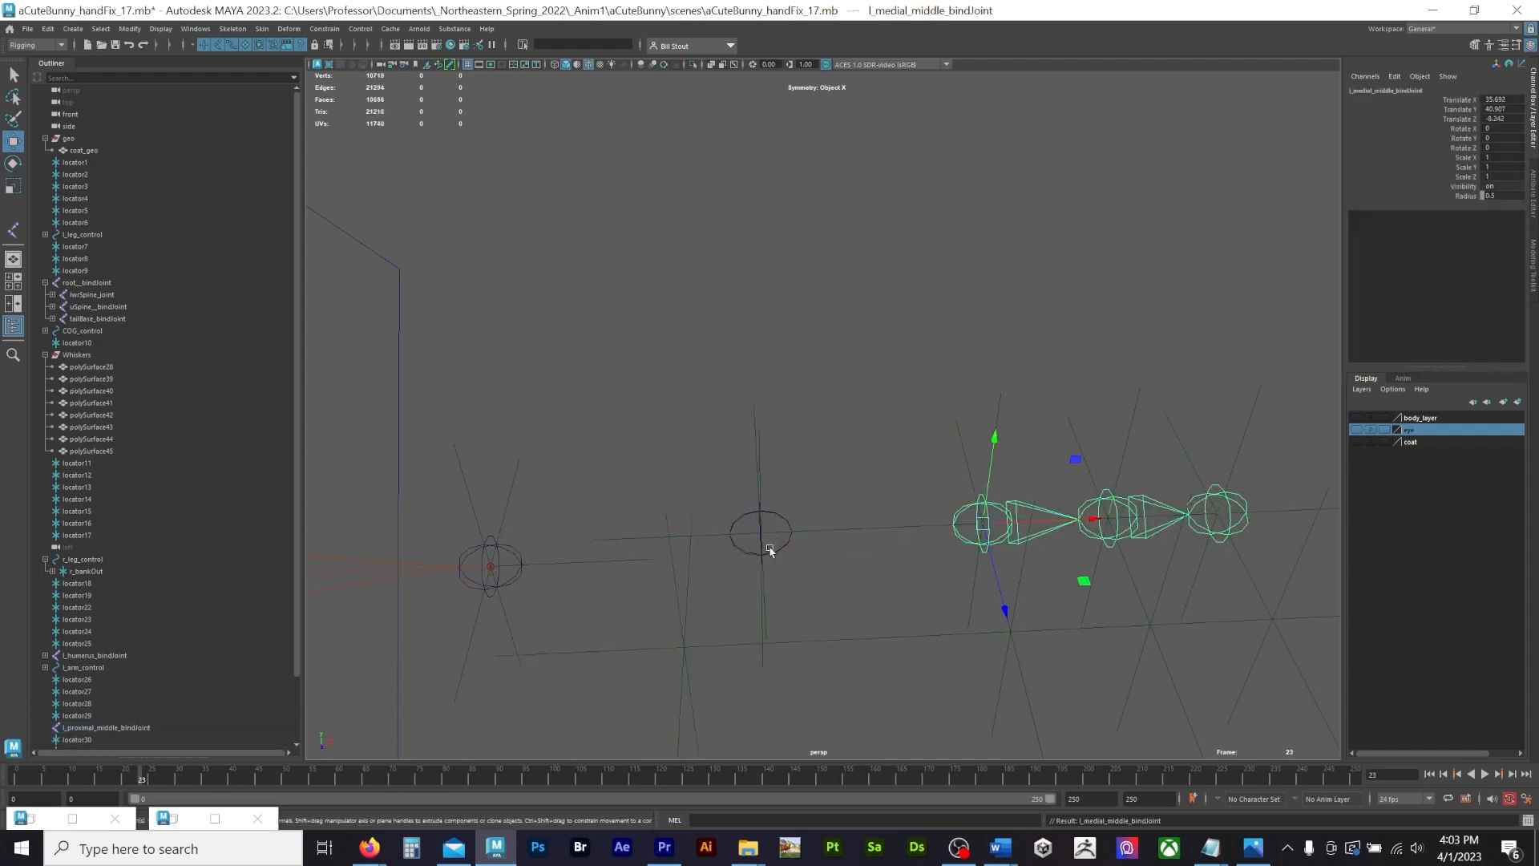
Step: Show the body mesh and move l_proximal_middle_bindJoint back along X to the middle finger's knuckle
click(772, 548)
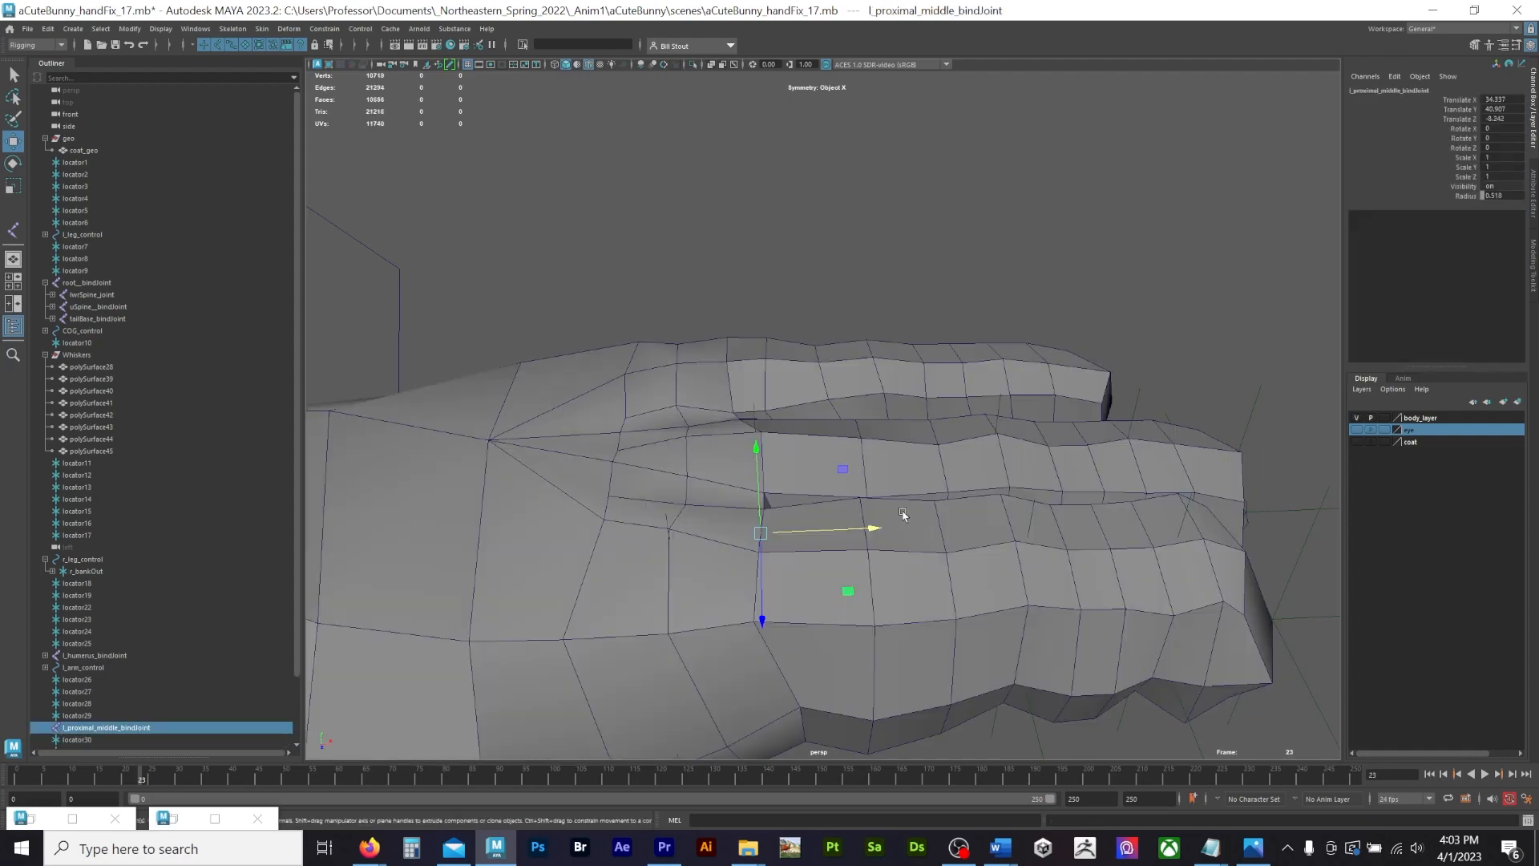
alt+drag(629, 546, 629, 585)
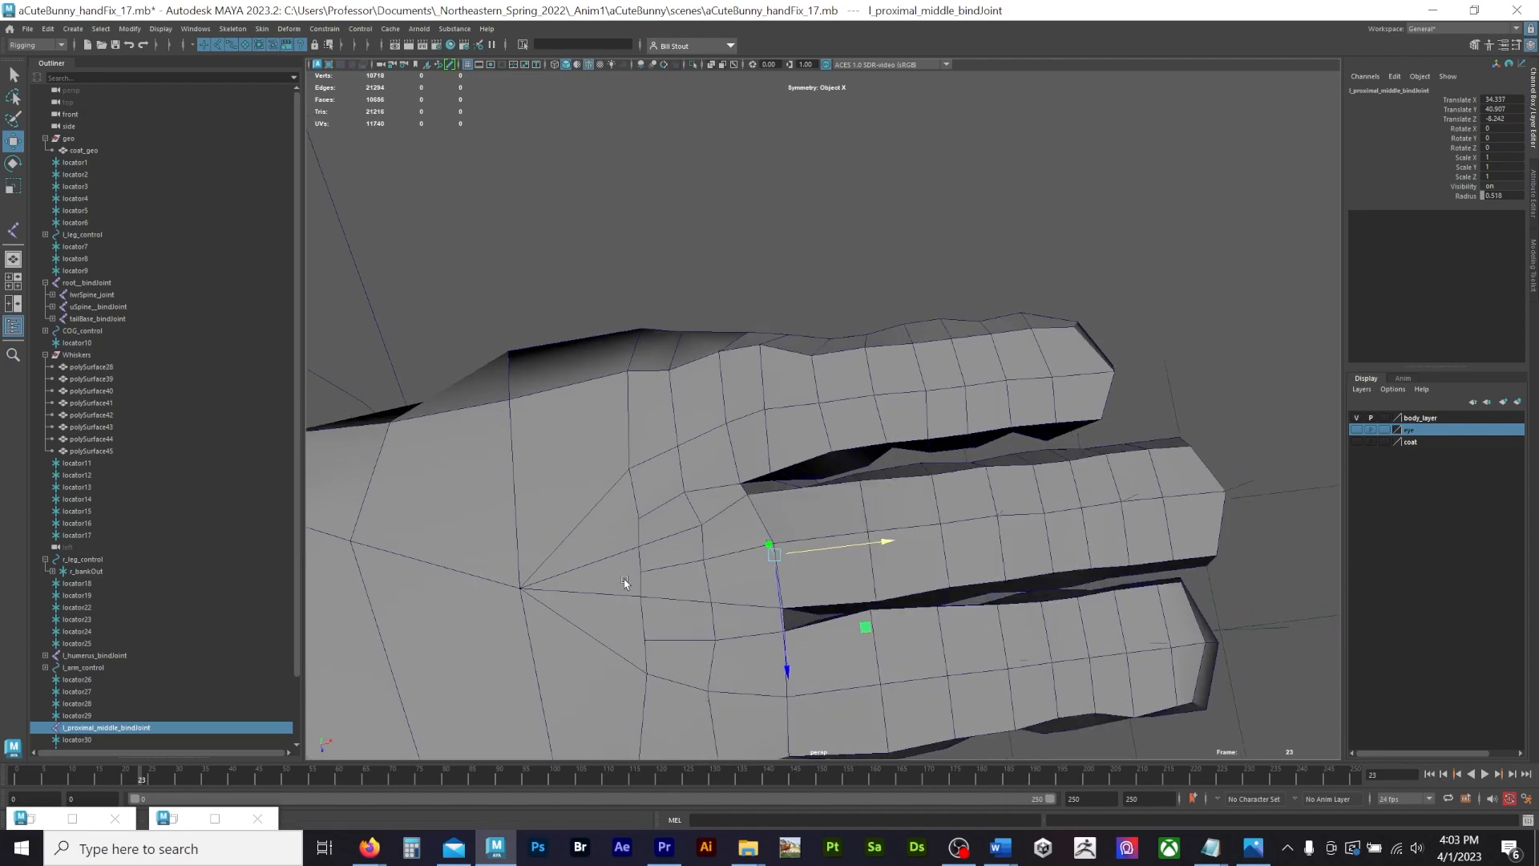
drag(905, 531, 773, 518)
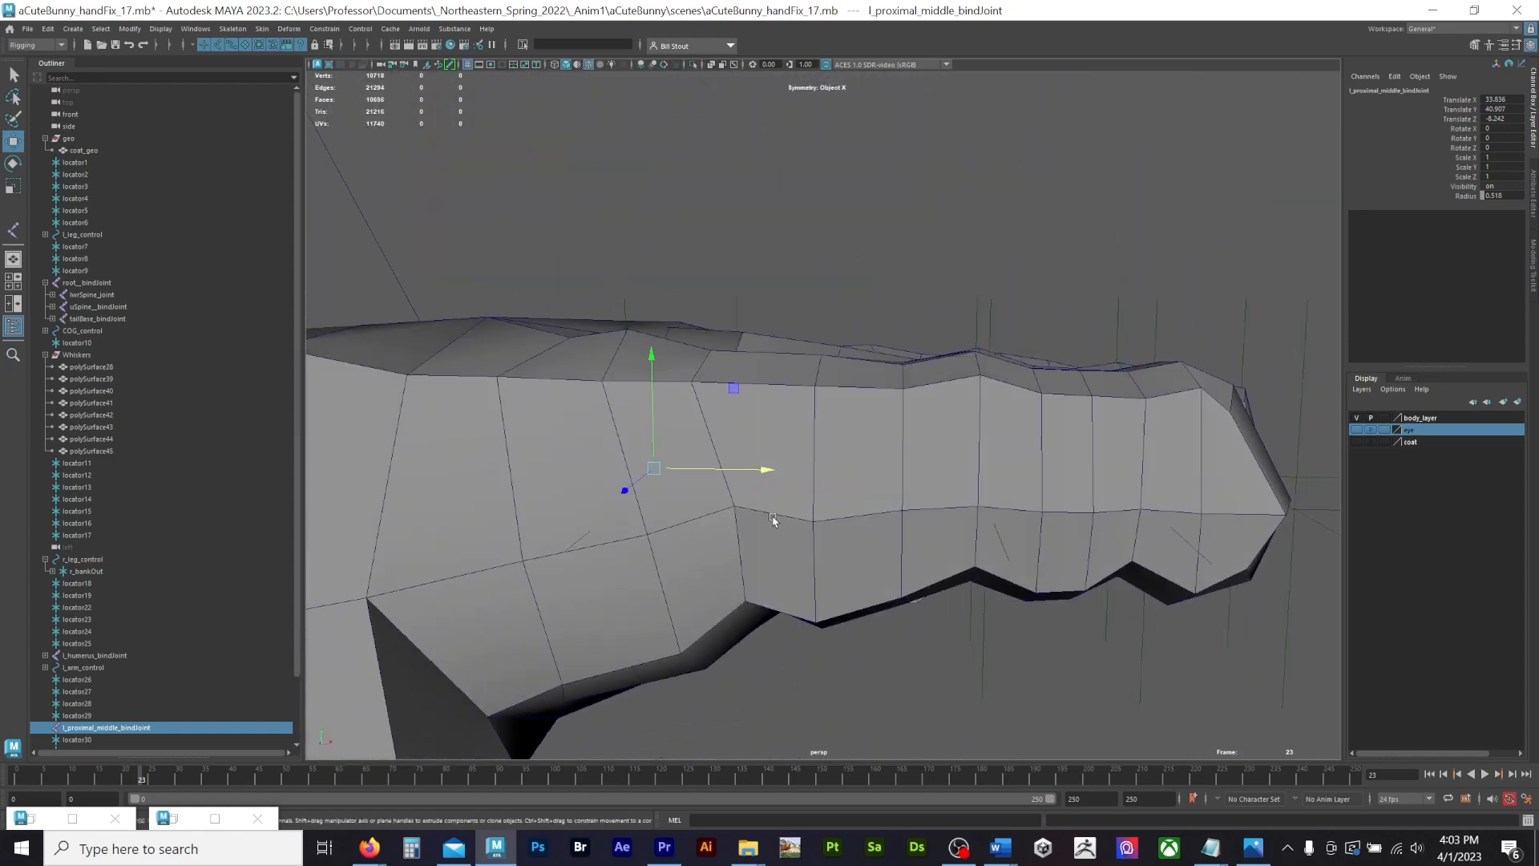
Step: Hide body_layer and parent l_medial_middle_bindJoint to l_proximal_middle_bindJoint
click(1356, 418)
alt+drag(949, 497, 953, 523)
click(953, 522)
click(952, 528)
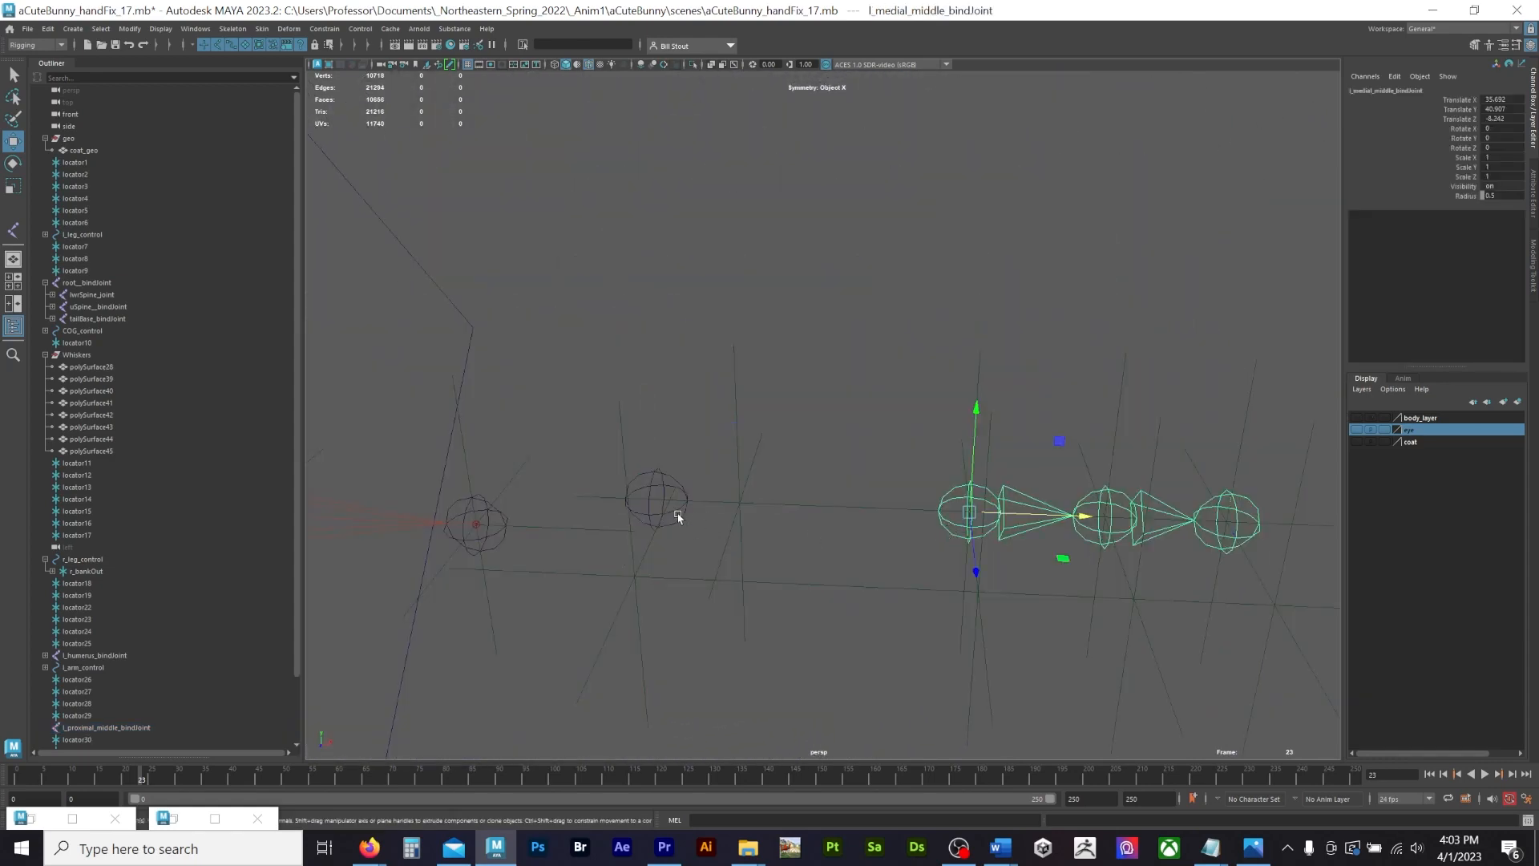
click(675, 523)
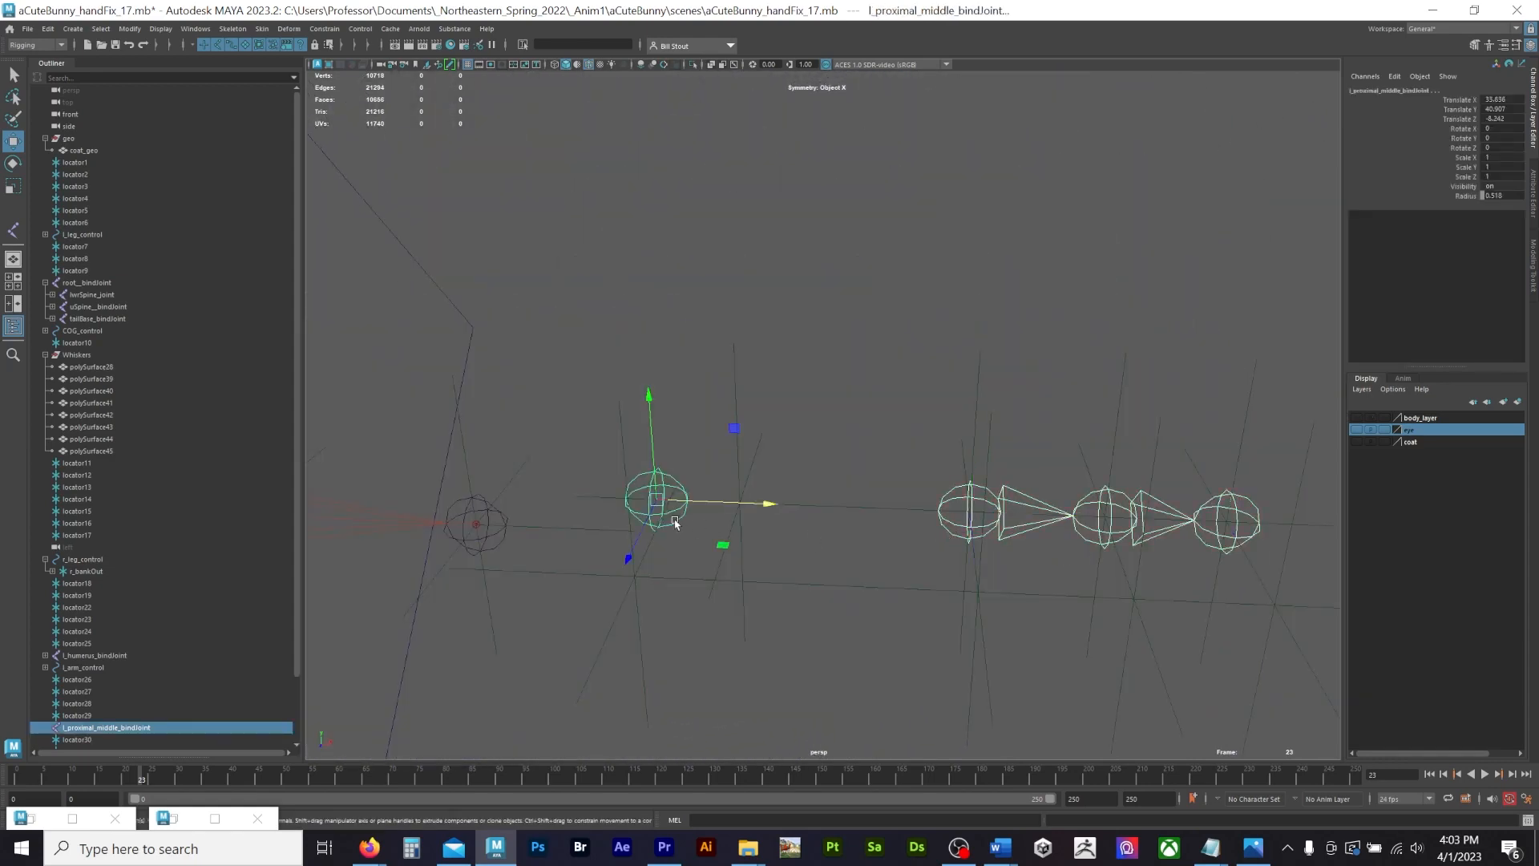
key(Down)
mouse_move(656, 457)
alt+mouse_down()
mouse_move(629, 481)
mouse_move(653, 478)
mouse_move(645, 447)
alt+mouse_up()
alt+middle_drag(644, 445, 608, 373)
Step: Show the body mesh and move the three outer index-finger locators back along X to about 35.62, 36.34 and 37
click(638, 496)
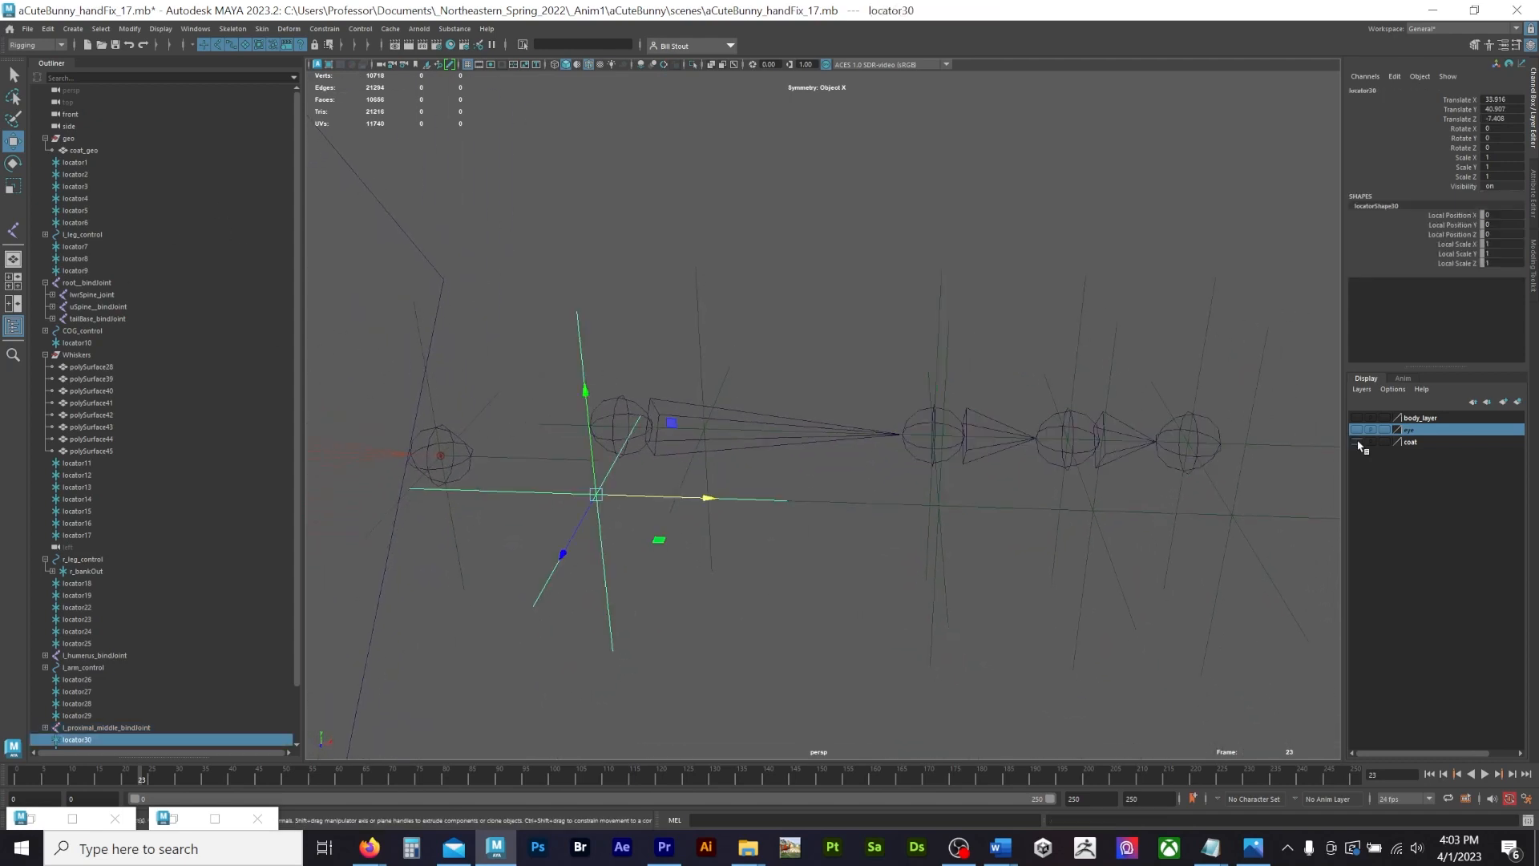
click(1358, 418)
alt+drag(866, 395, 780, 418)
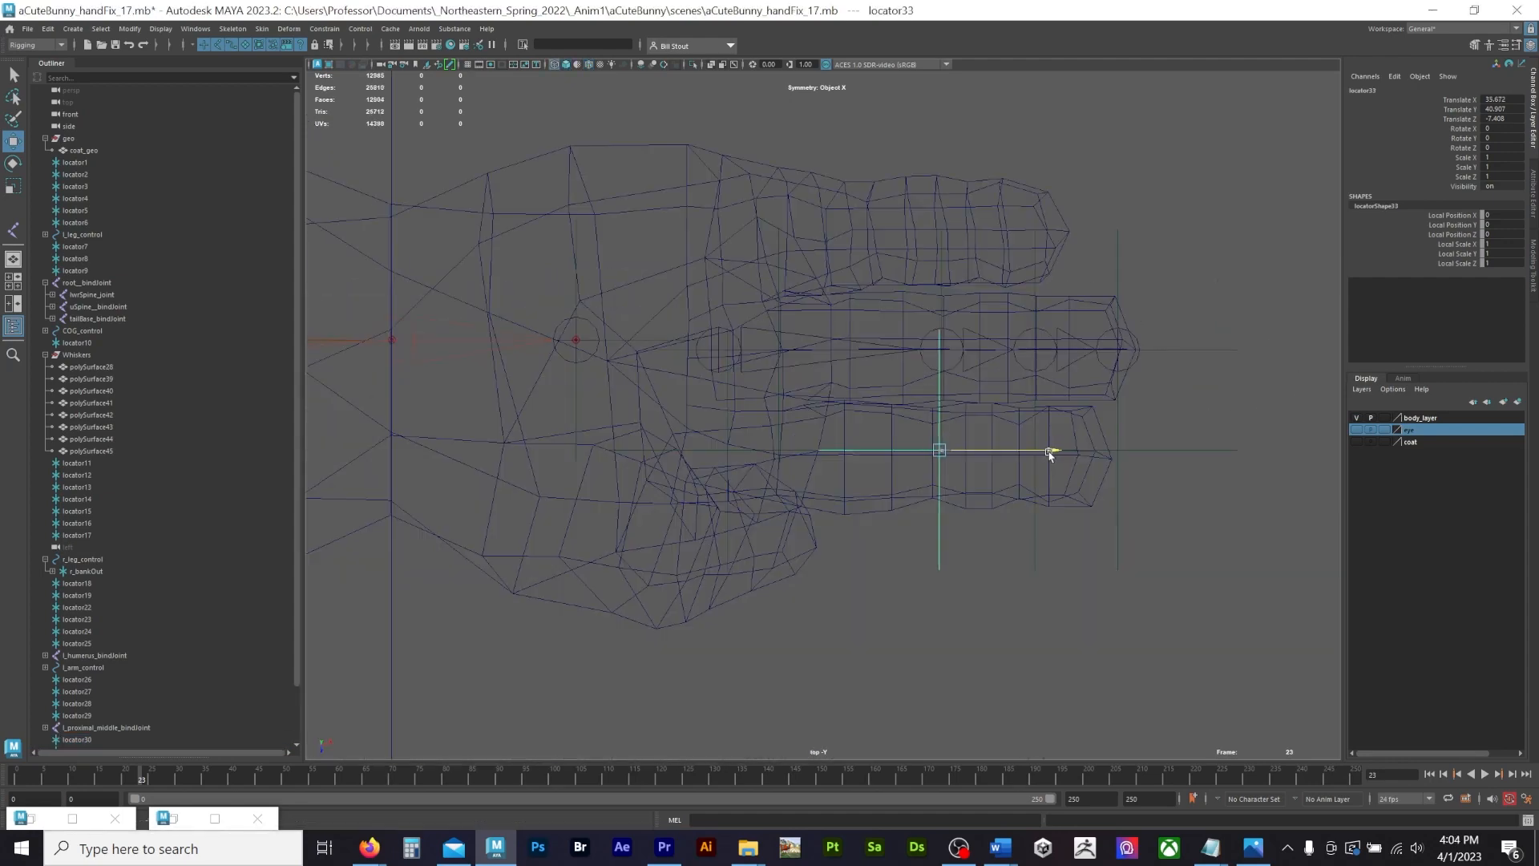
drag(1051, 455, 1043, 454)
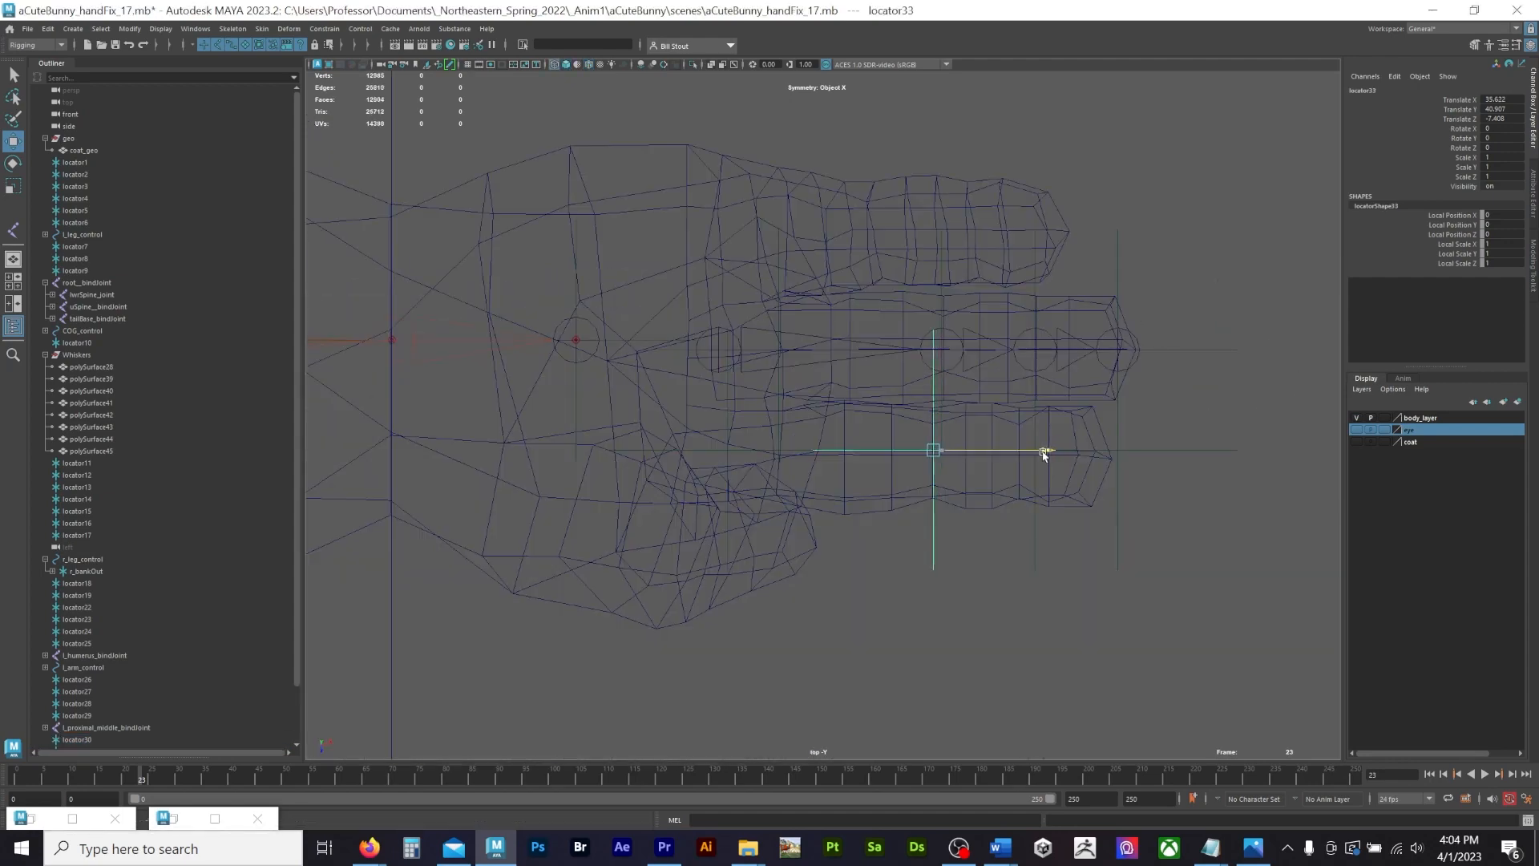
click(1198, 452)
click(1038, 549)
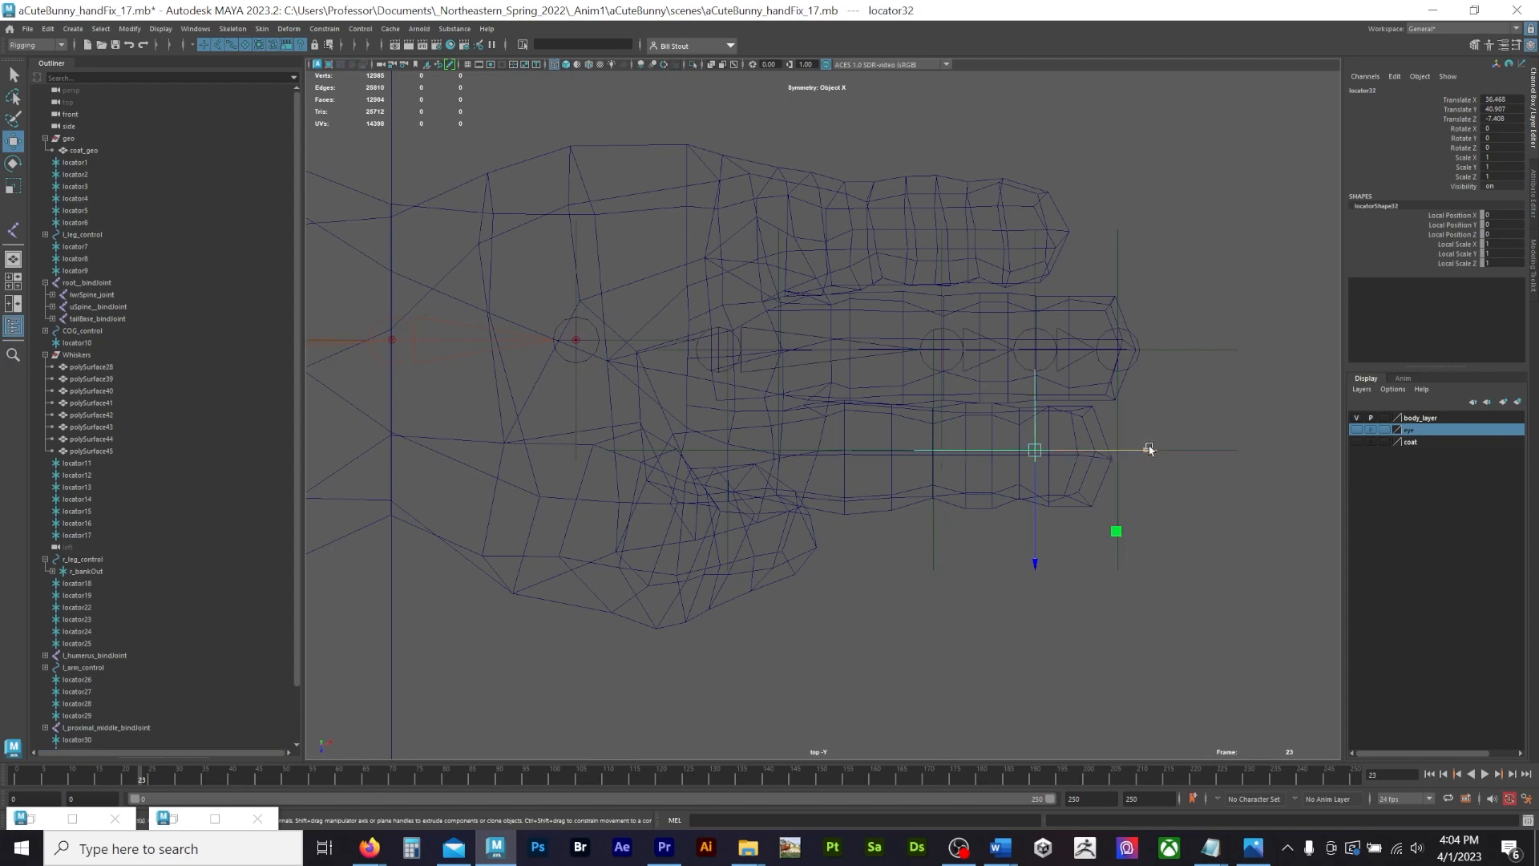
drag(1146, 453, 1129, 454)
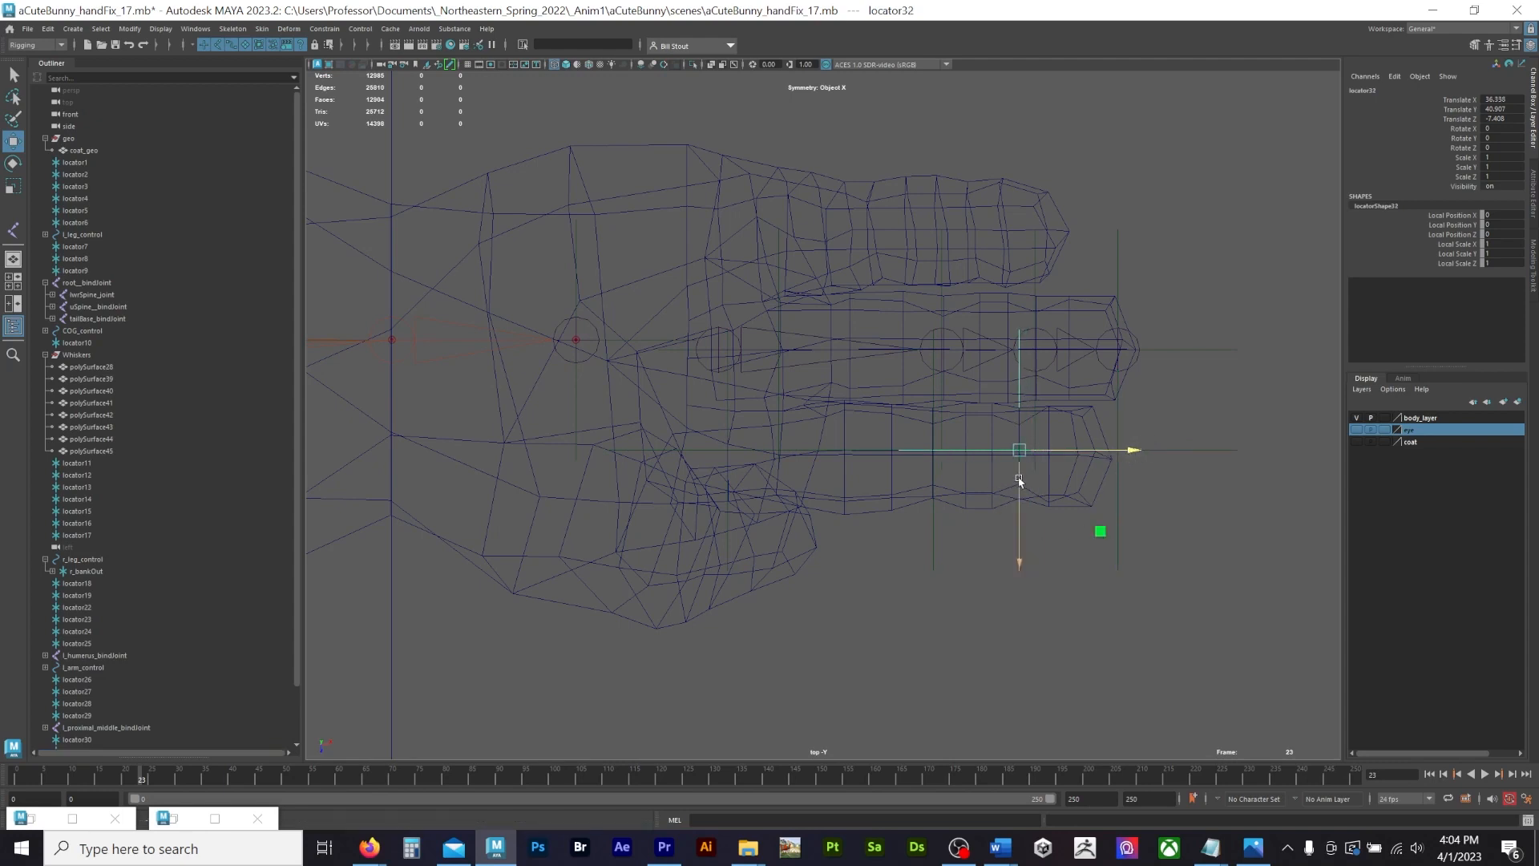
click(1118, 555)
drag(1228, 450, 1211, 454)
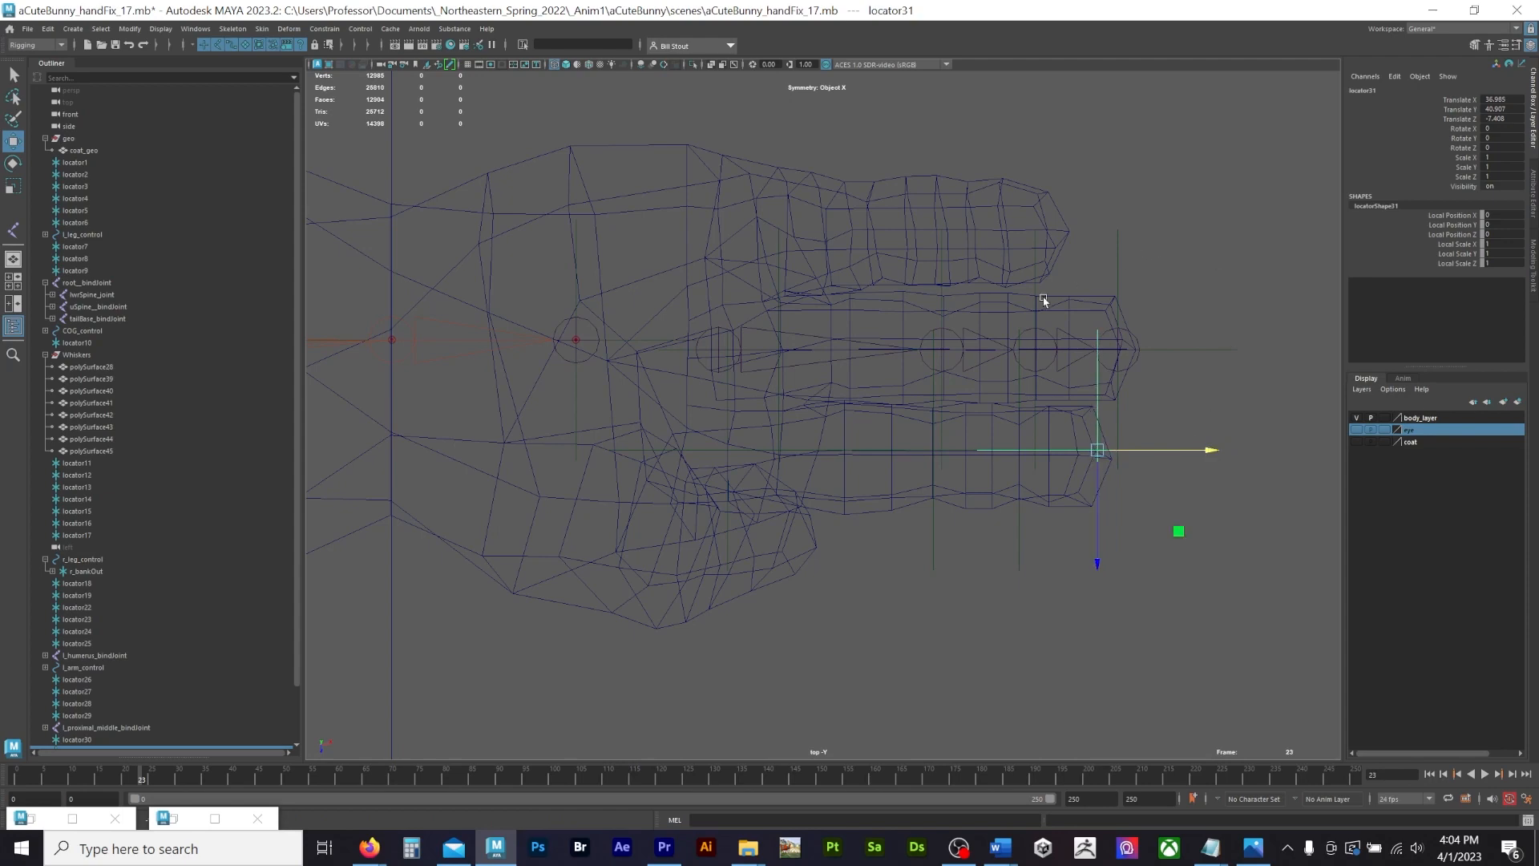
Step: Hide the body mesh, draw a four-joint chain through the index-finger locators from knuckle to tip, and save the scene
alt+drag(1078, 311, 874, 461)
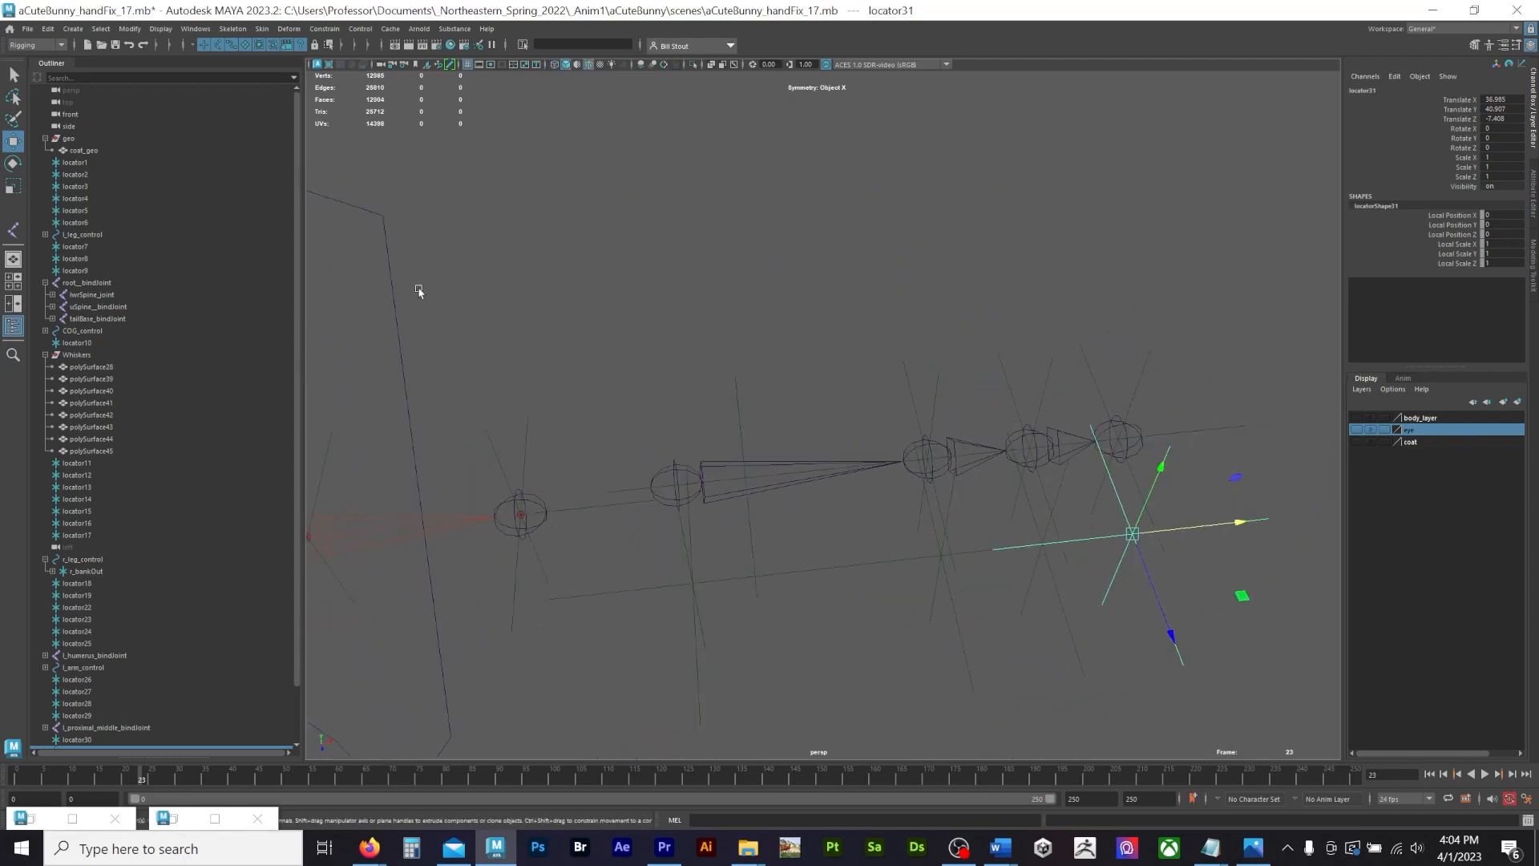
click(13, 230)
click(691, 581)
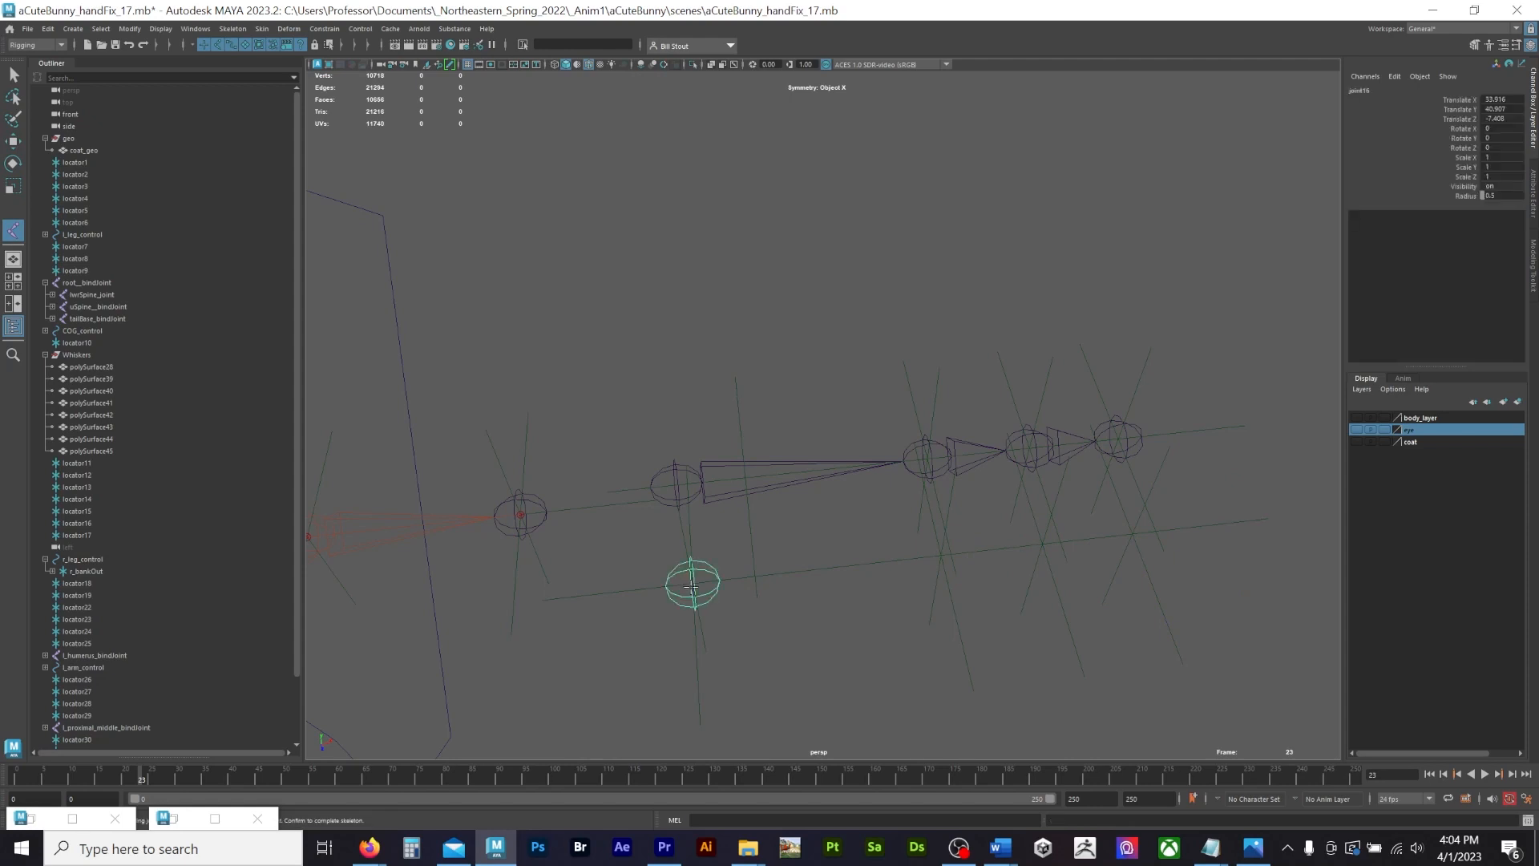
click(940, 553)
click(1042, 544)
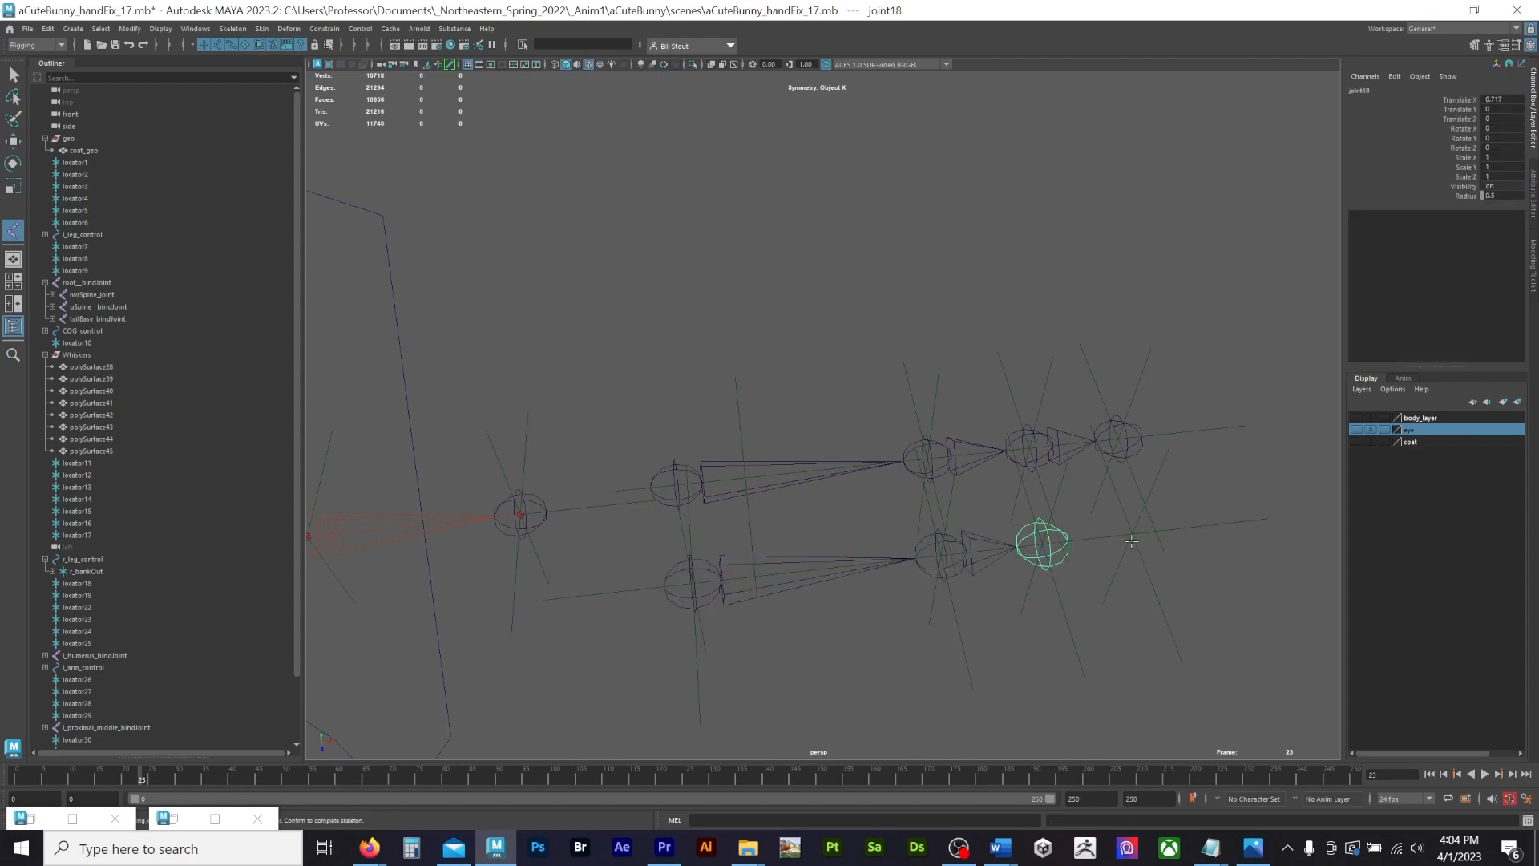
click(1131, 537)
key(Return)
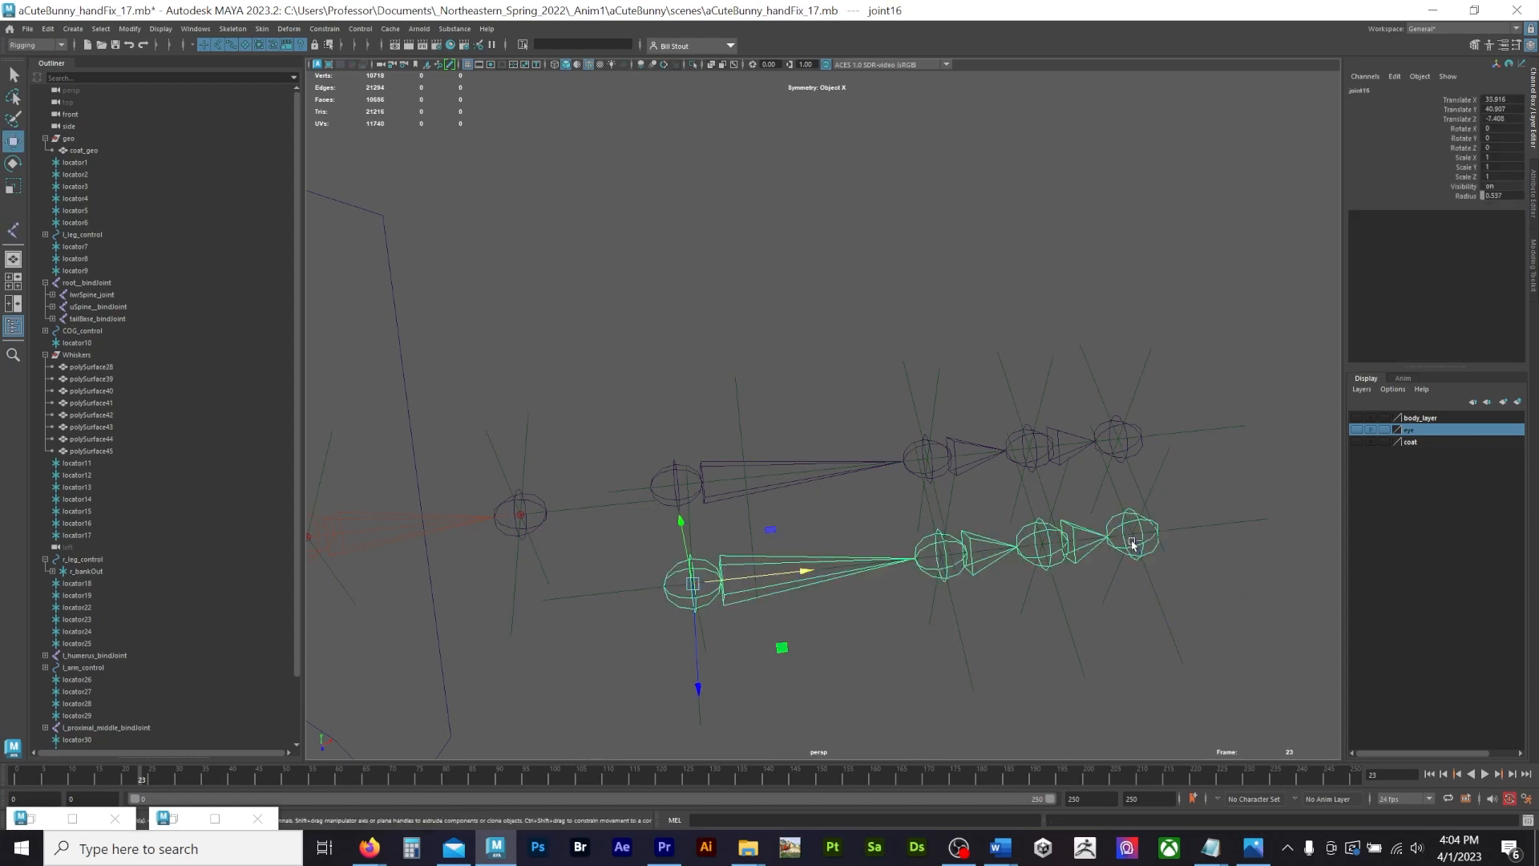
key(ctrl+s)
Step: Name the index chain's root joint l_proximal_index_bindJoint
click(1399, 90)
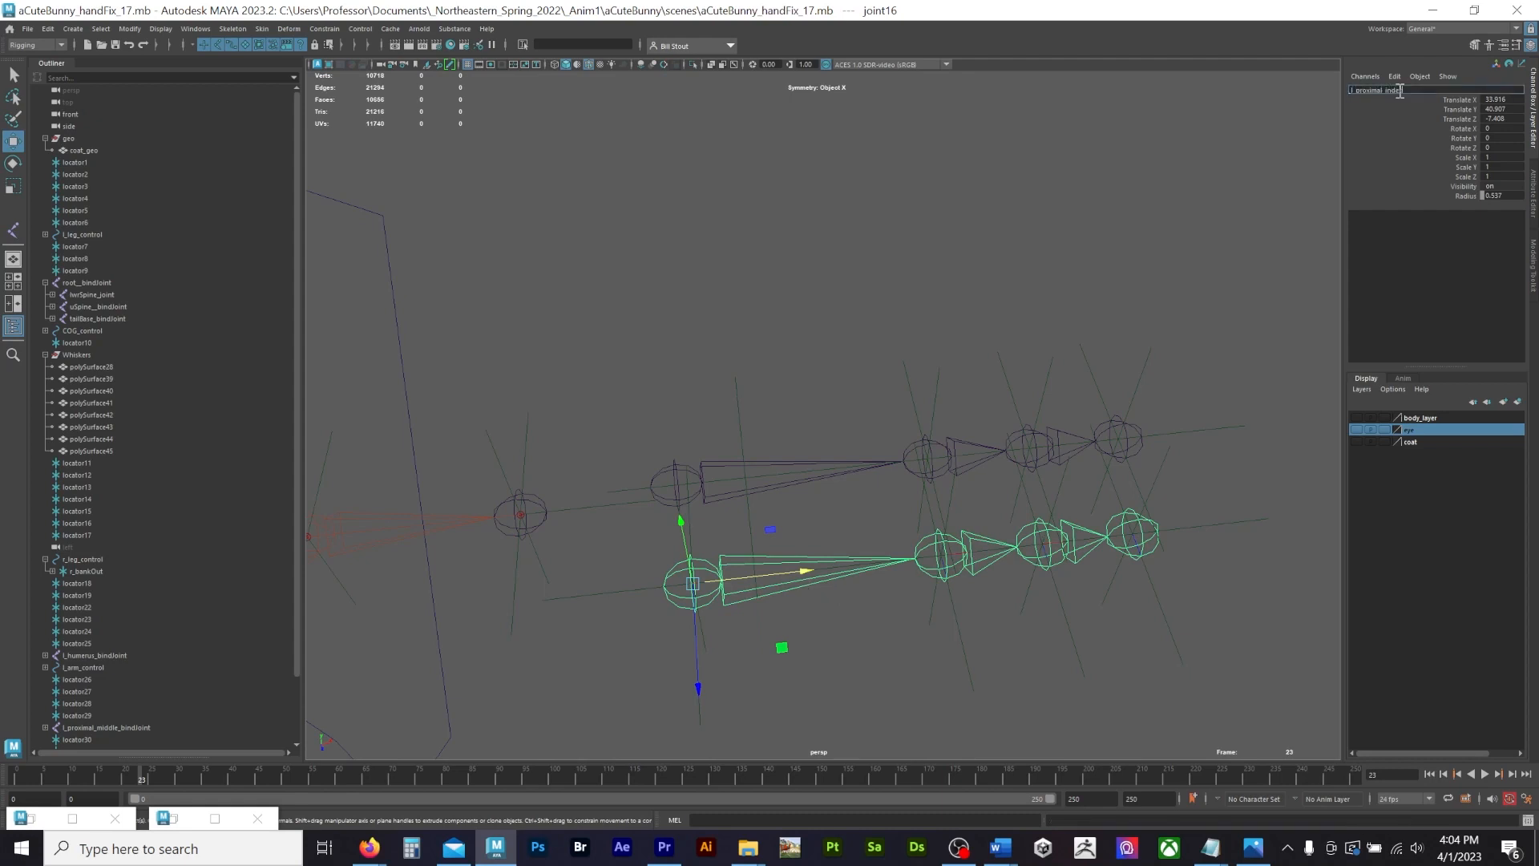
text(l_proximal_index)
text(_bindJoint)
key(Return)
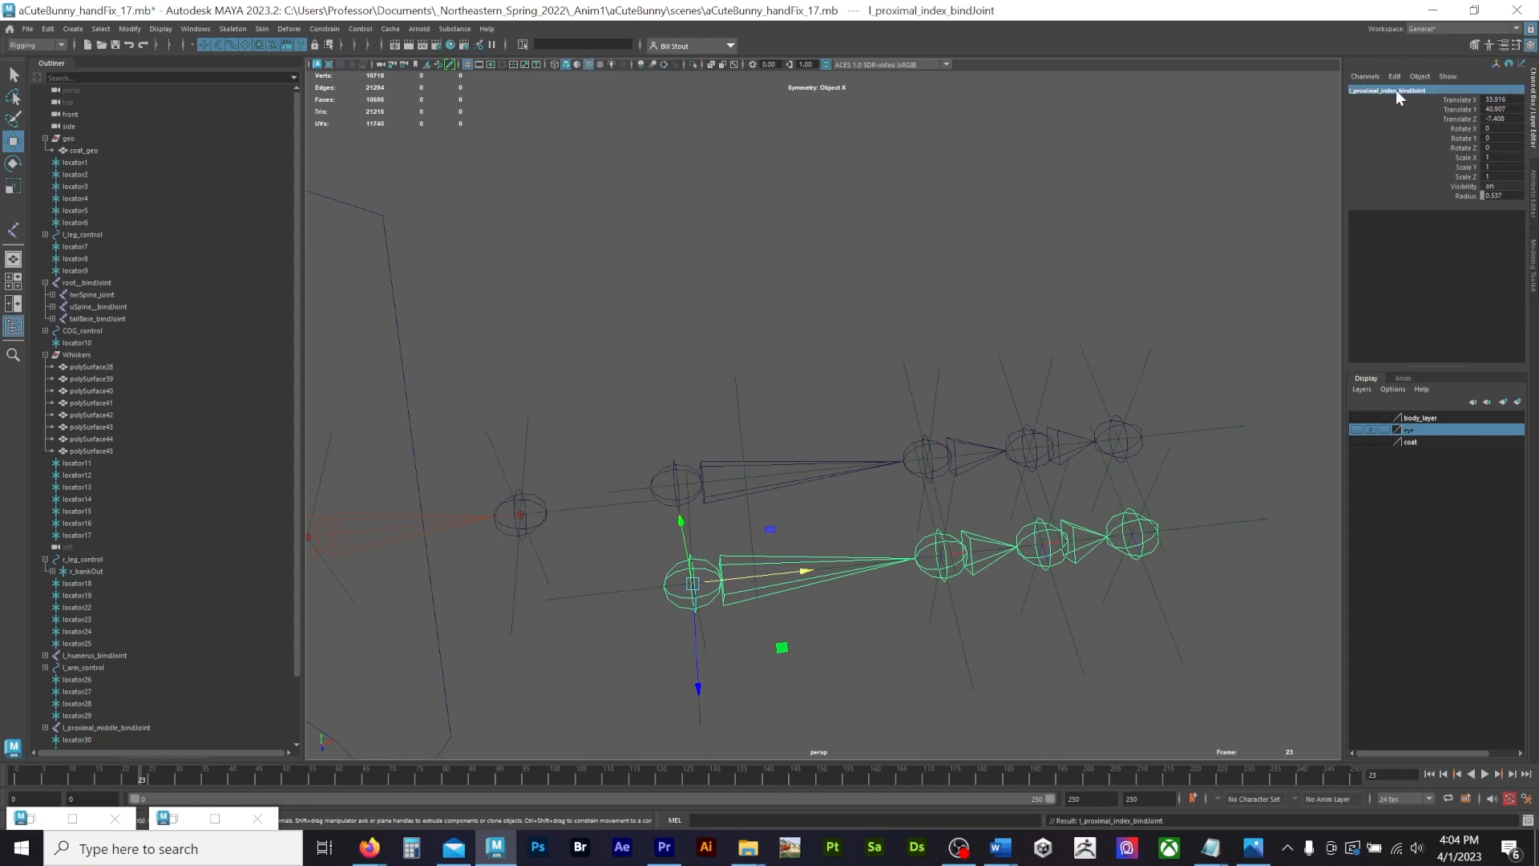
Step: Name the second and third index-finger joints as the left medial and distal index joints
key(Down)
click(1374, 91)
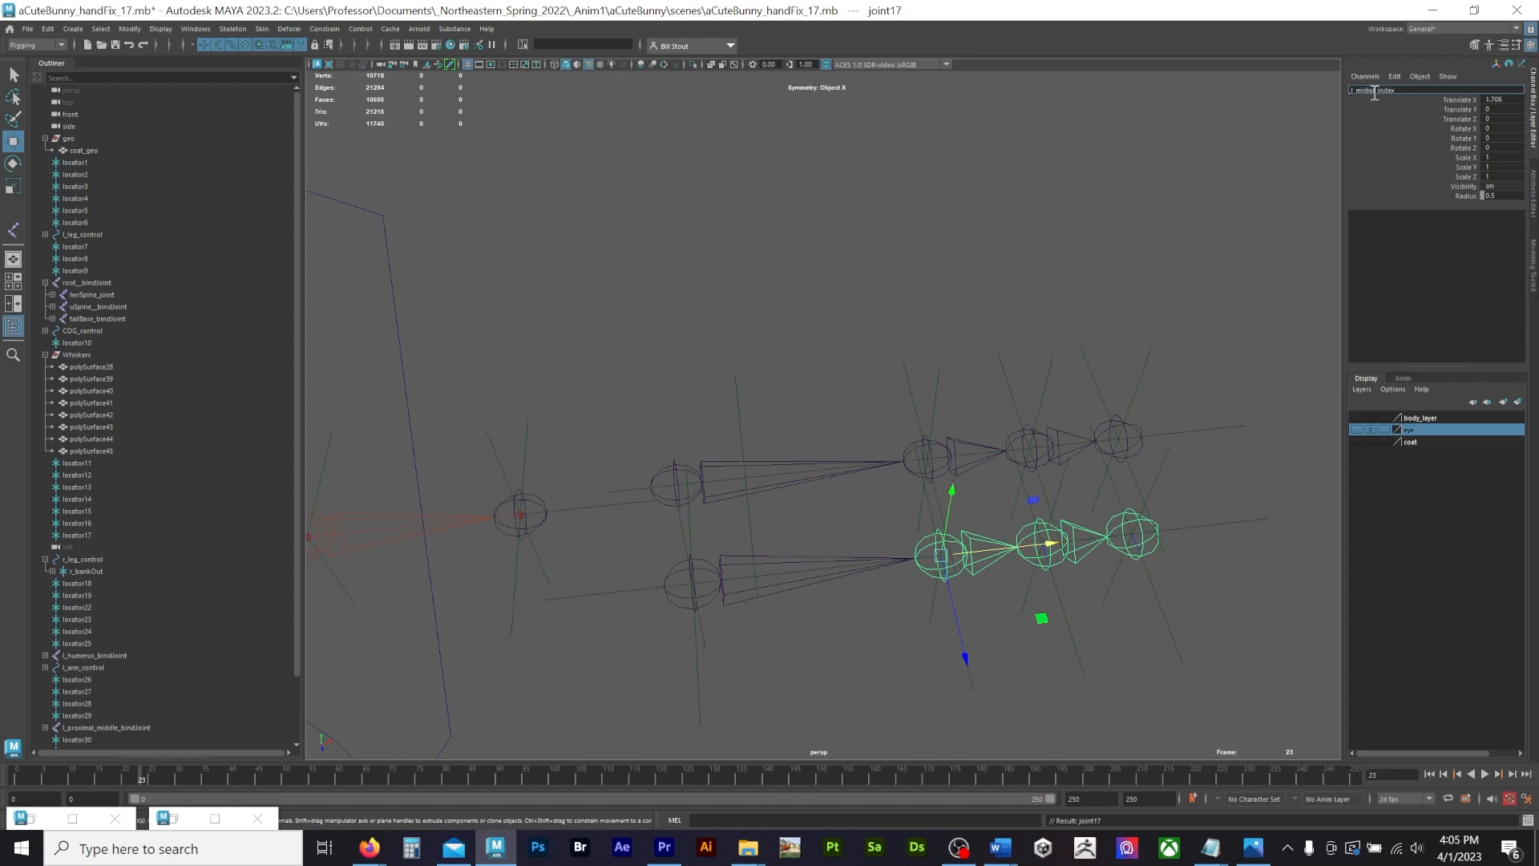
key(Return)
key(Down)
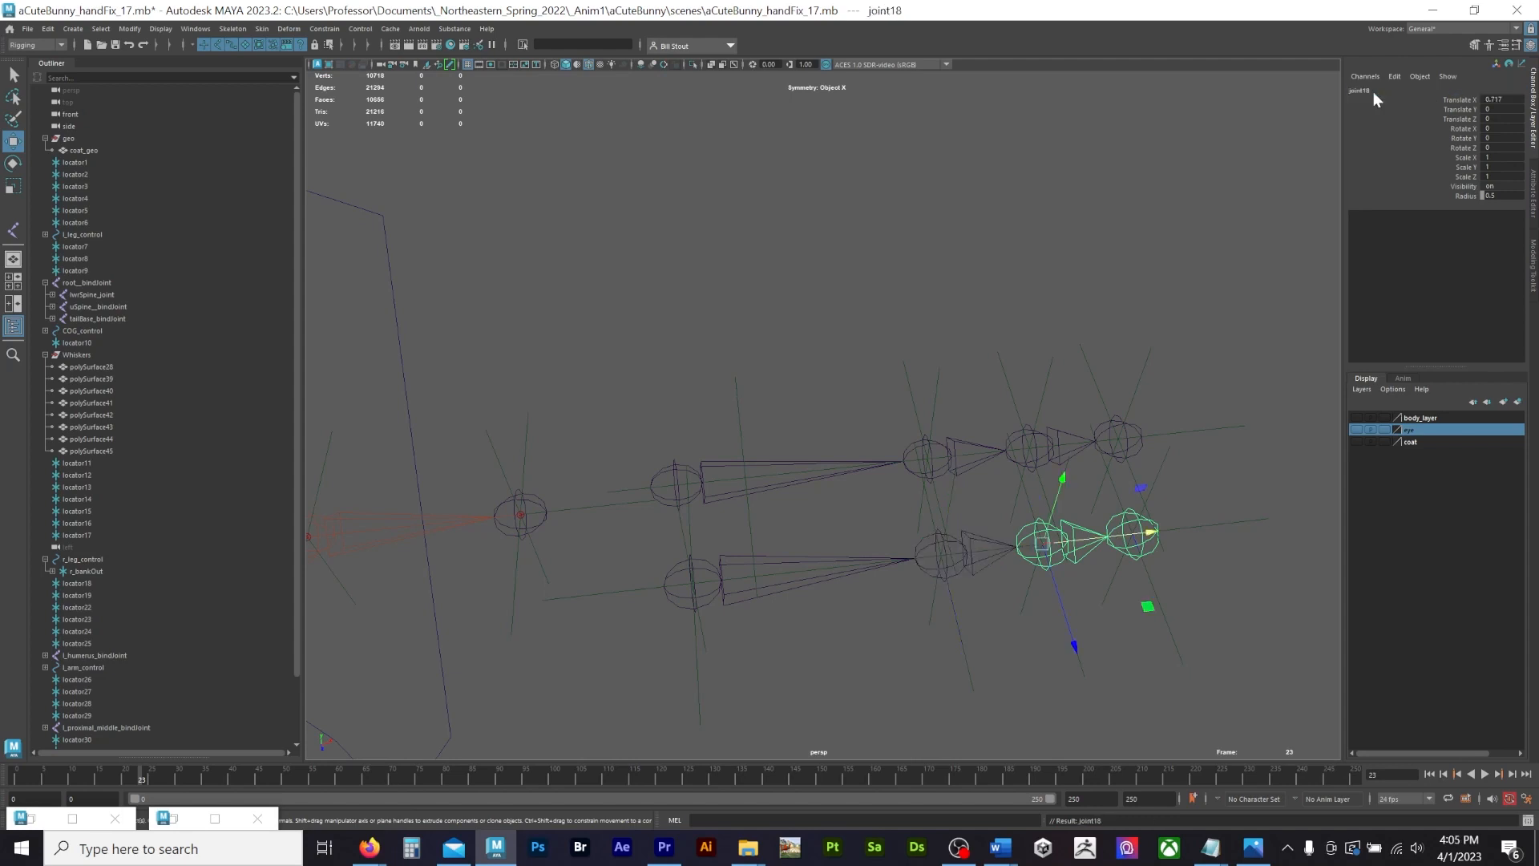
click(1355, 91)
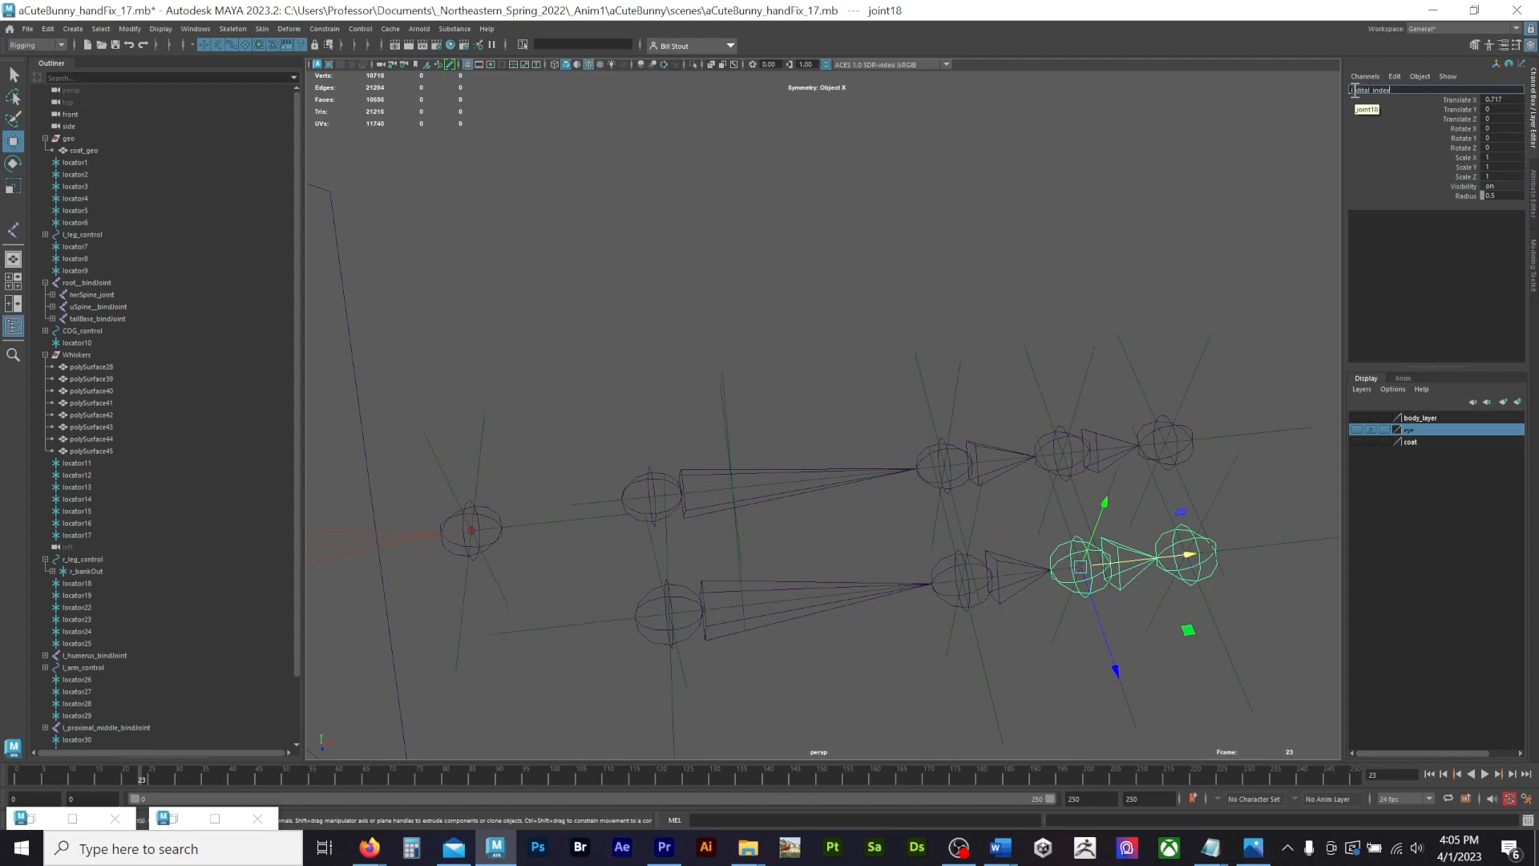
key(Return)
Step: Name the index chain's end joint l_NUB_index_joint
key(Down)
click(1355, 90)
text(l)
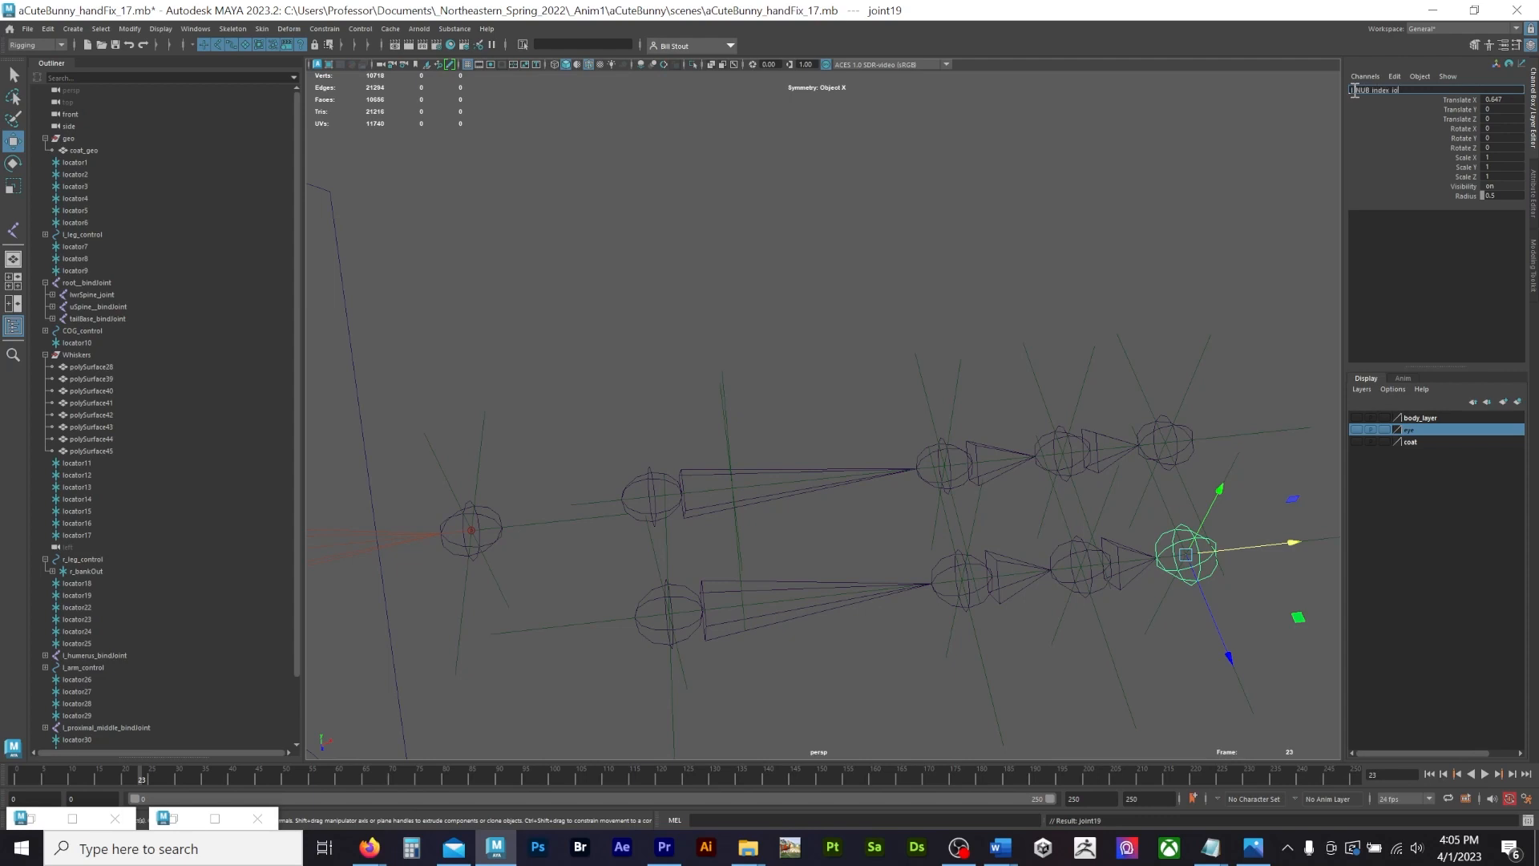
text(_NUB_index_joint)
key(Return)
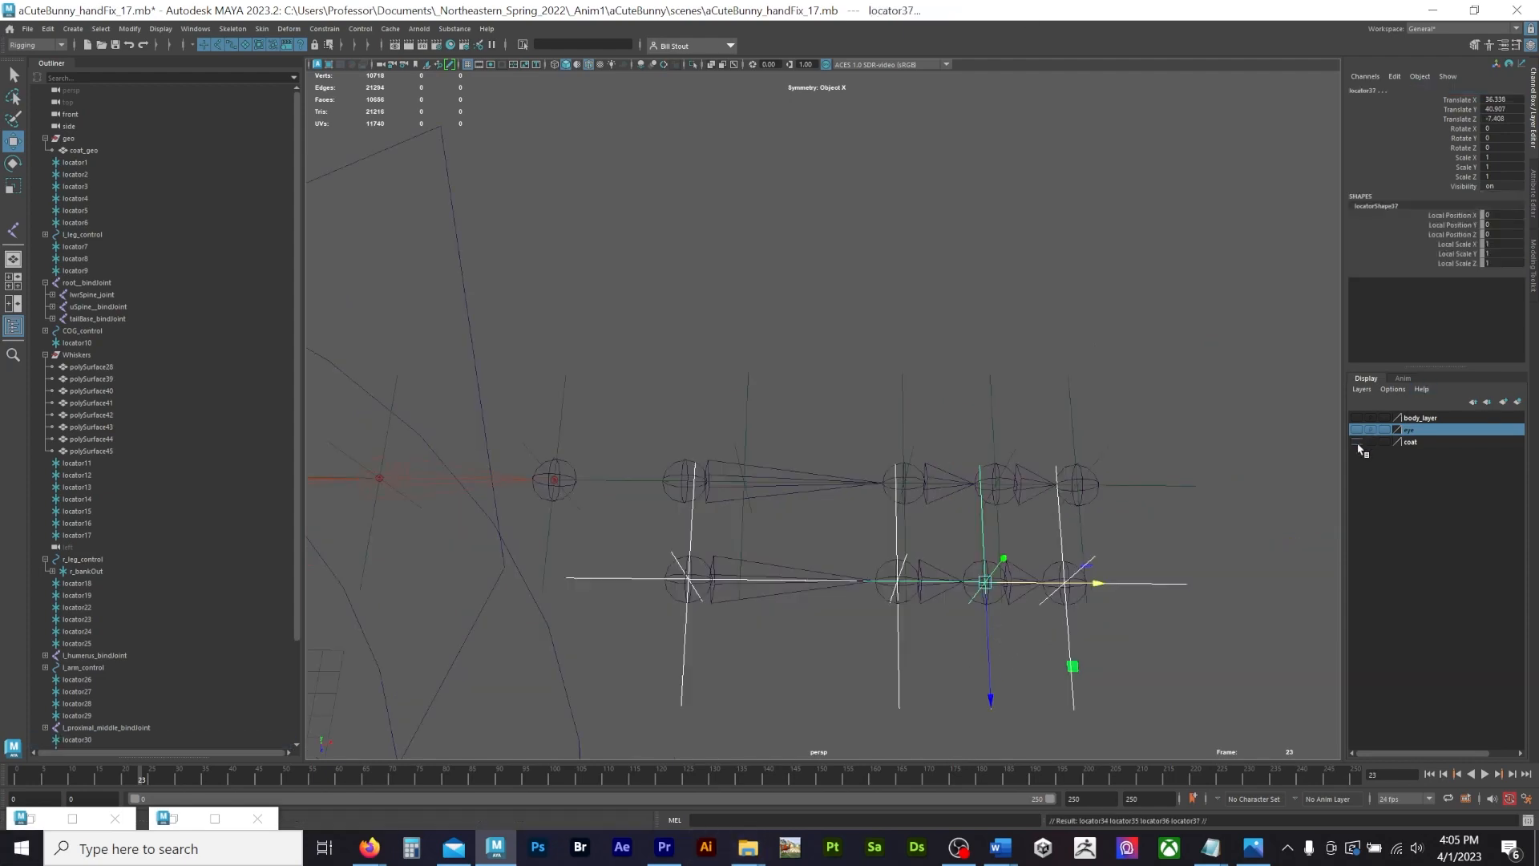
Step: Show the body mesh, move the four duplicated locators along Z into the pinkie, and shift the outer three back along X
click(1360, 418)
click(1356, 417)
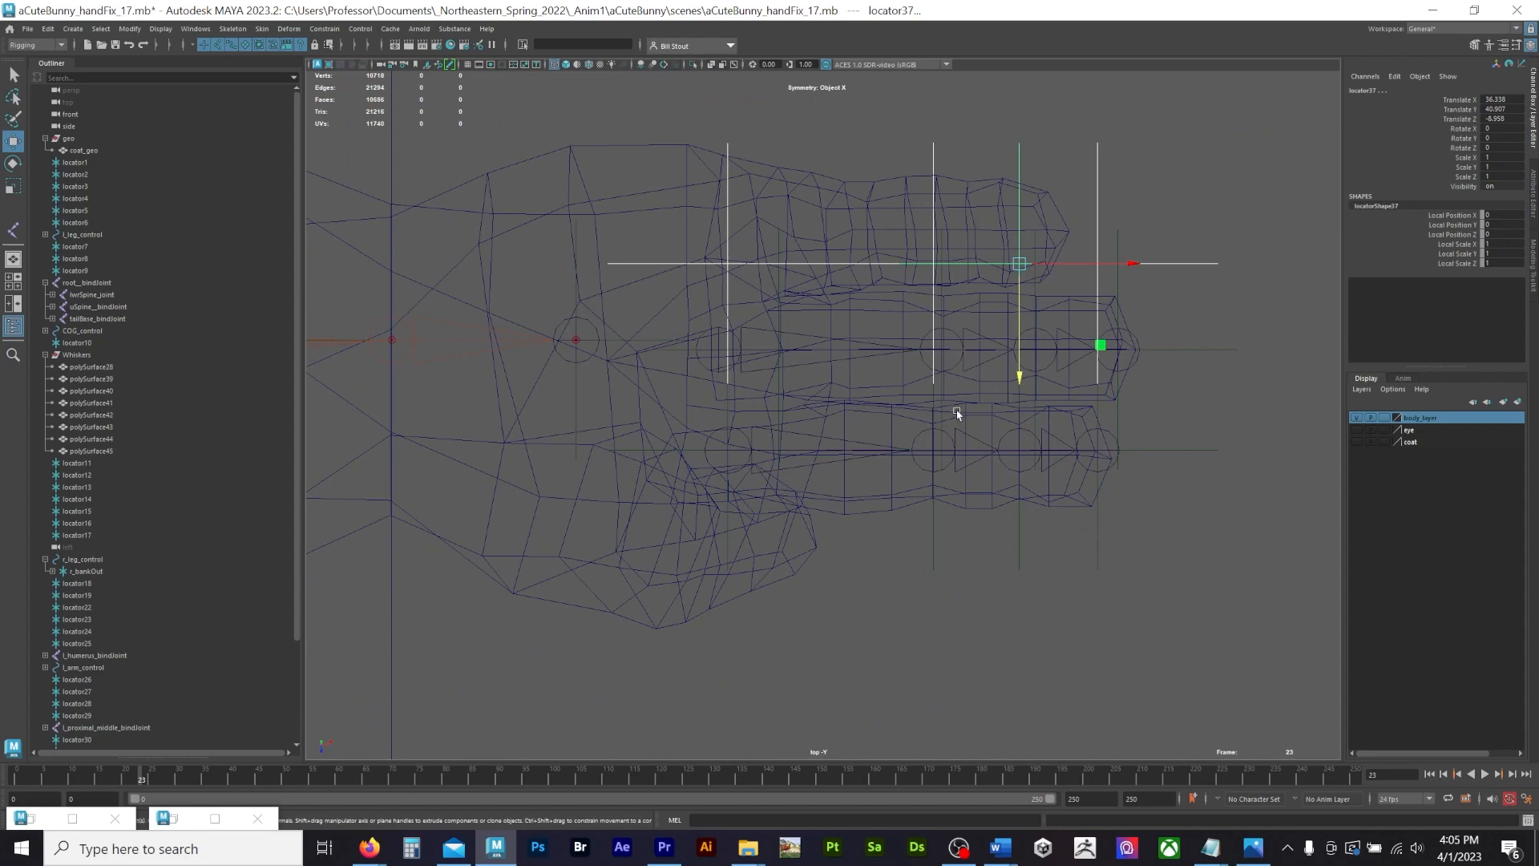
alt+middle_drag(864, 409, 858, 424)
drag(832, 212, 1163, 269)
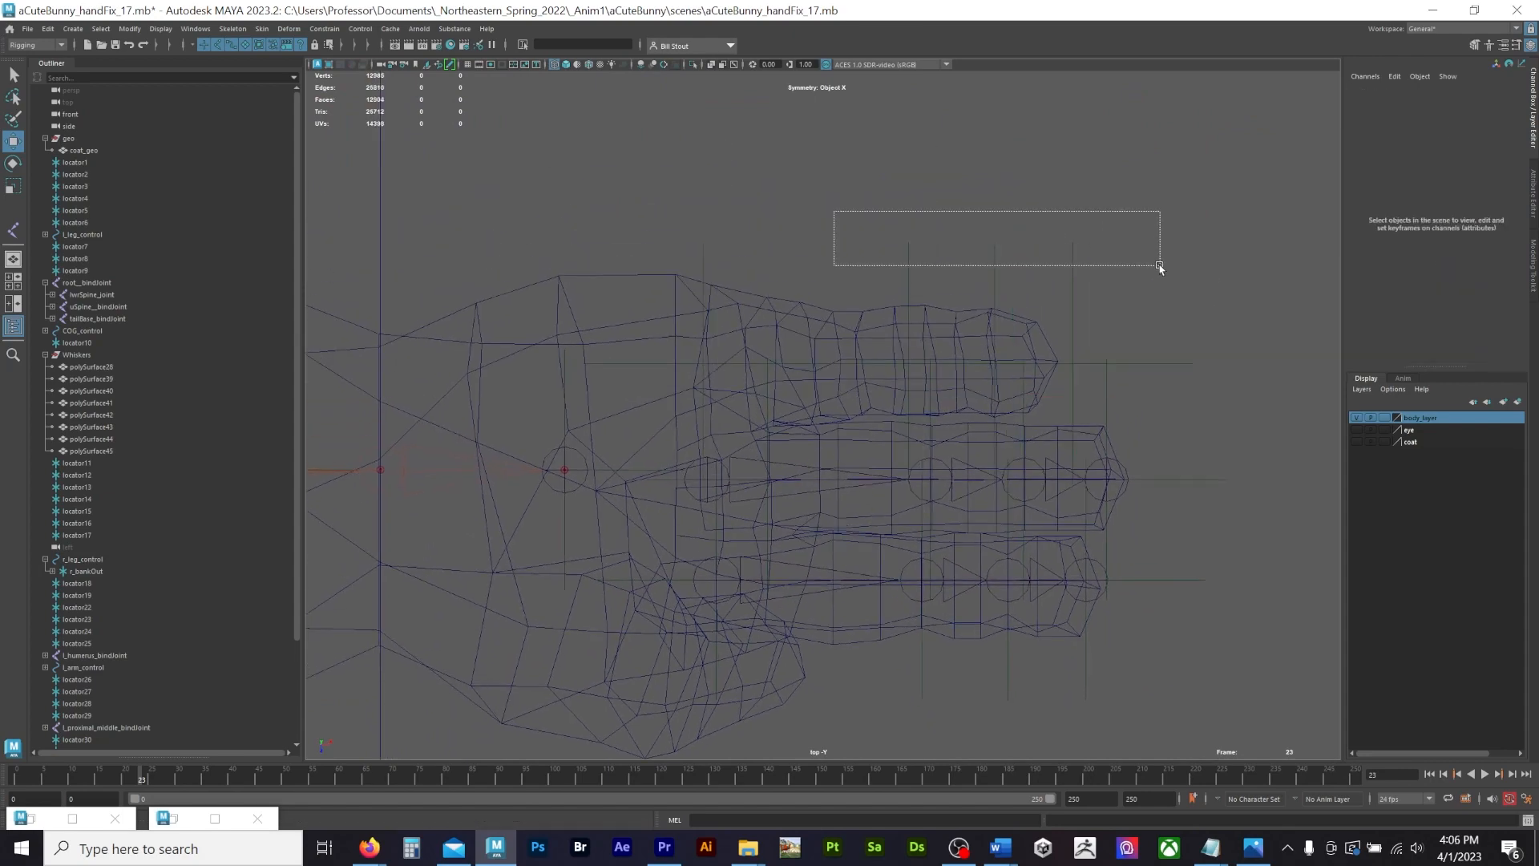
drag(1177, 365, 1151, 355)
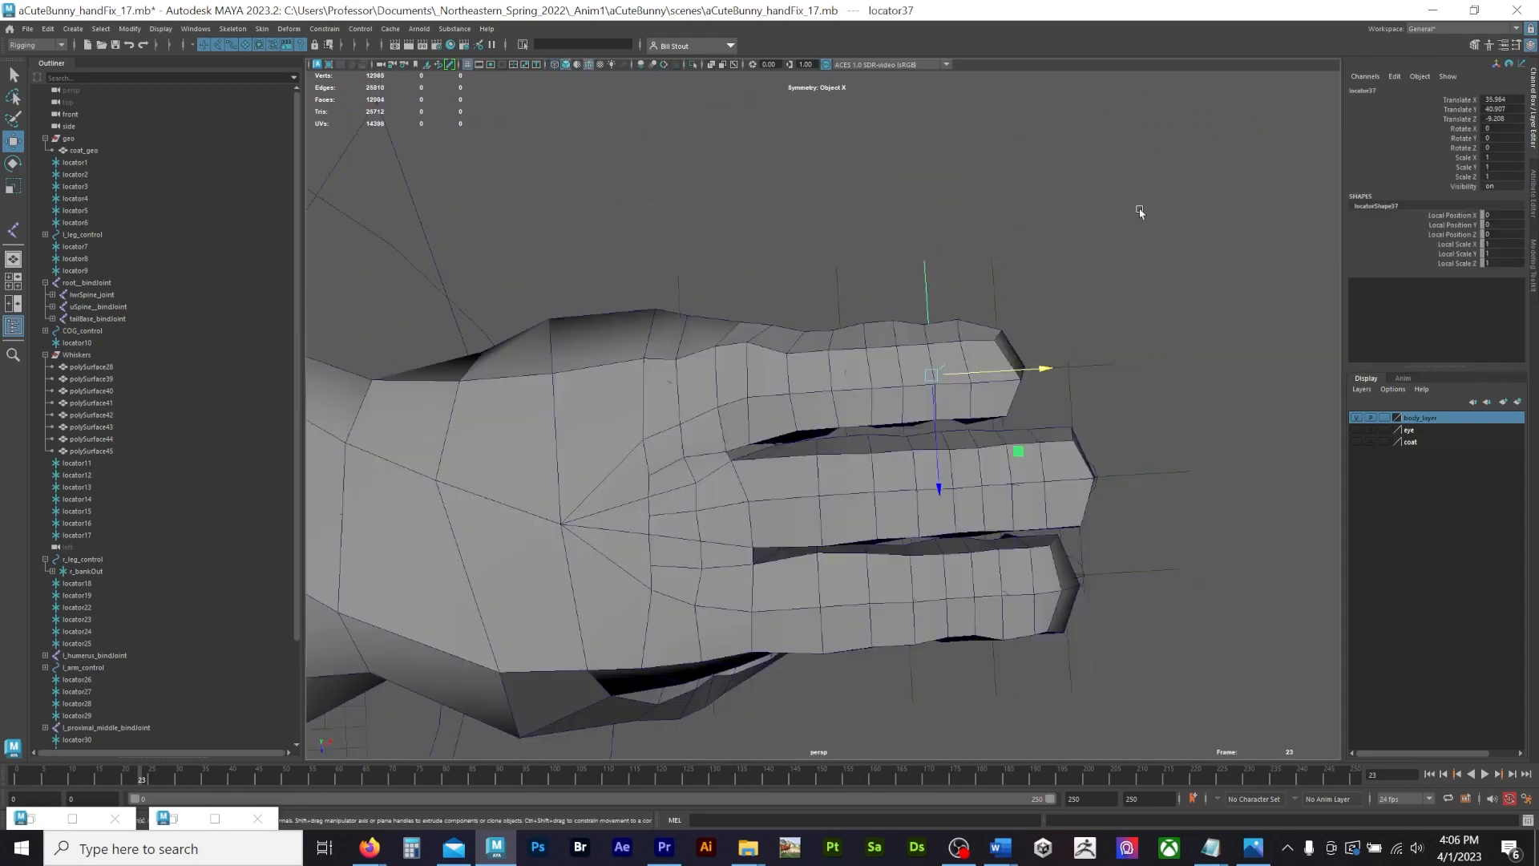
Step: Adjust the three outer pinkie locators along Y to center them in the finger
mouse_move(1143, 214)
alt+mouse_down()
mouse_move(1020, 265)
mouse_move(1027, 333)
mouse_move(970, 333)
mouse_move(1141, 329)
mouse_move(874, 315)
mouse_move(899, 329)
alt+mouse_up()
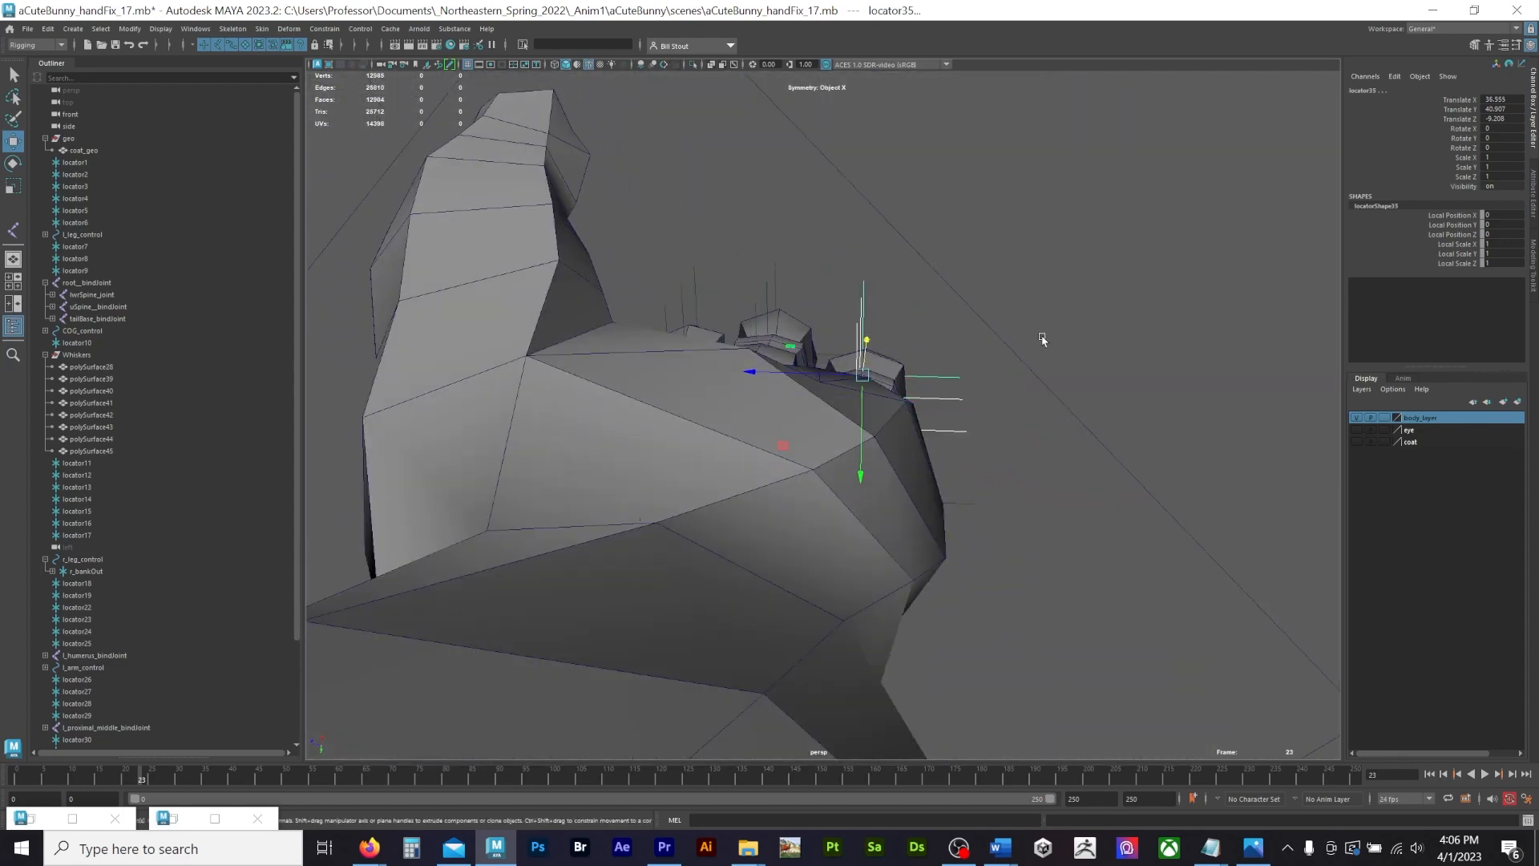
alt+drag(1041, 337, 912, 327)
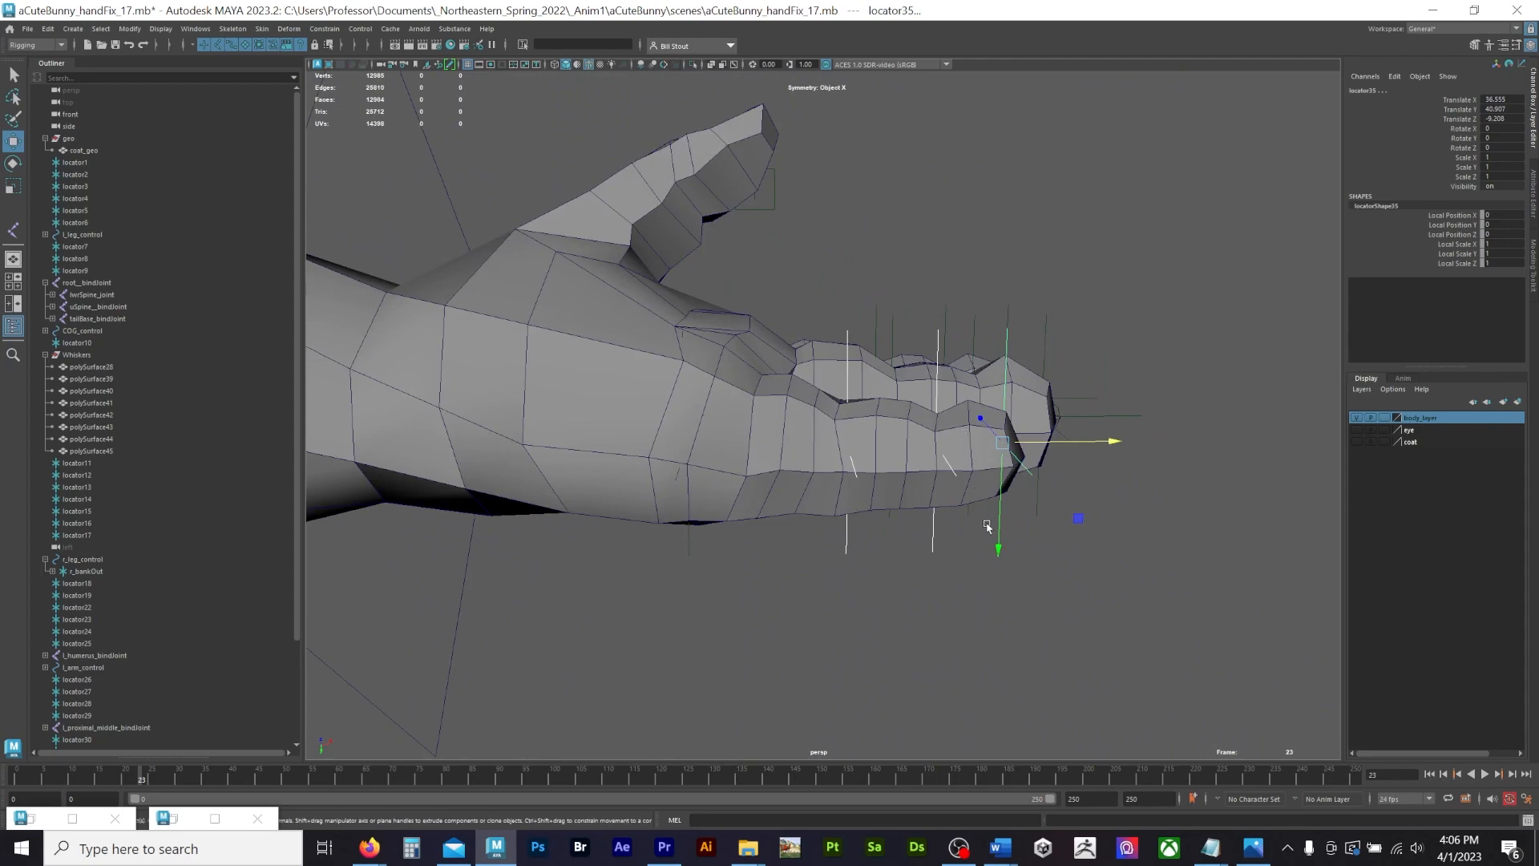
drag(1000, 555, 1055, 527)
Step: Try to move the pinkie's base locator slightly outward along X, and undo the move
alt+drag(770, 613, 754, 253)
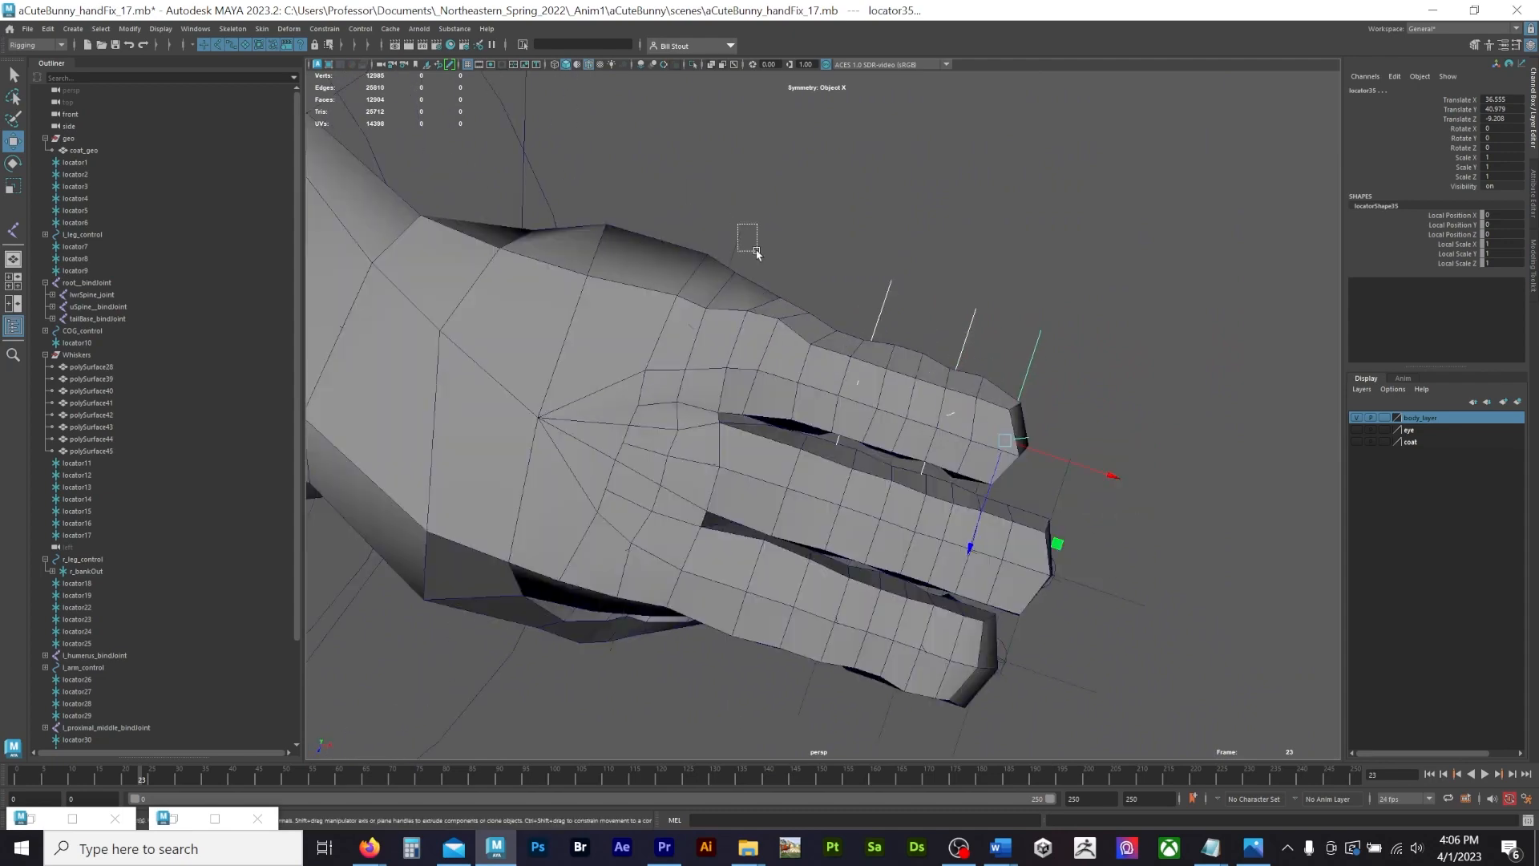
click(745, 245)
drag(810, 375, 819, 372)
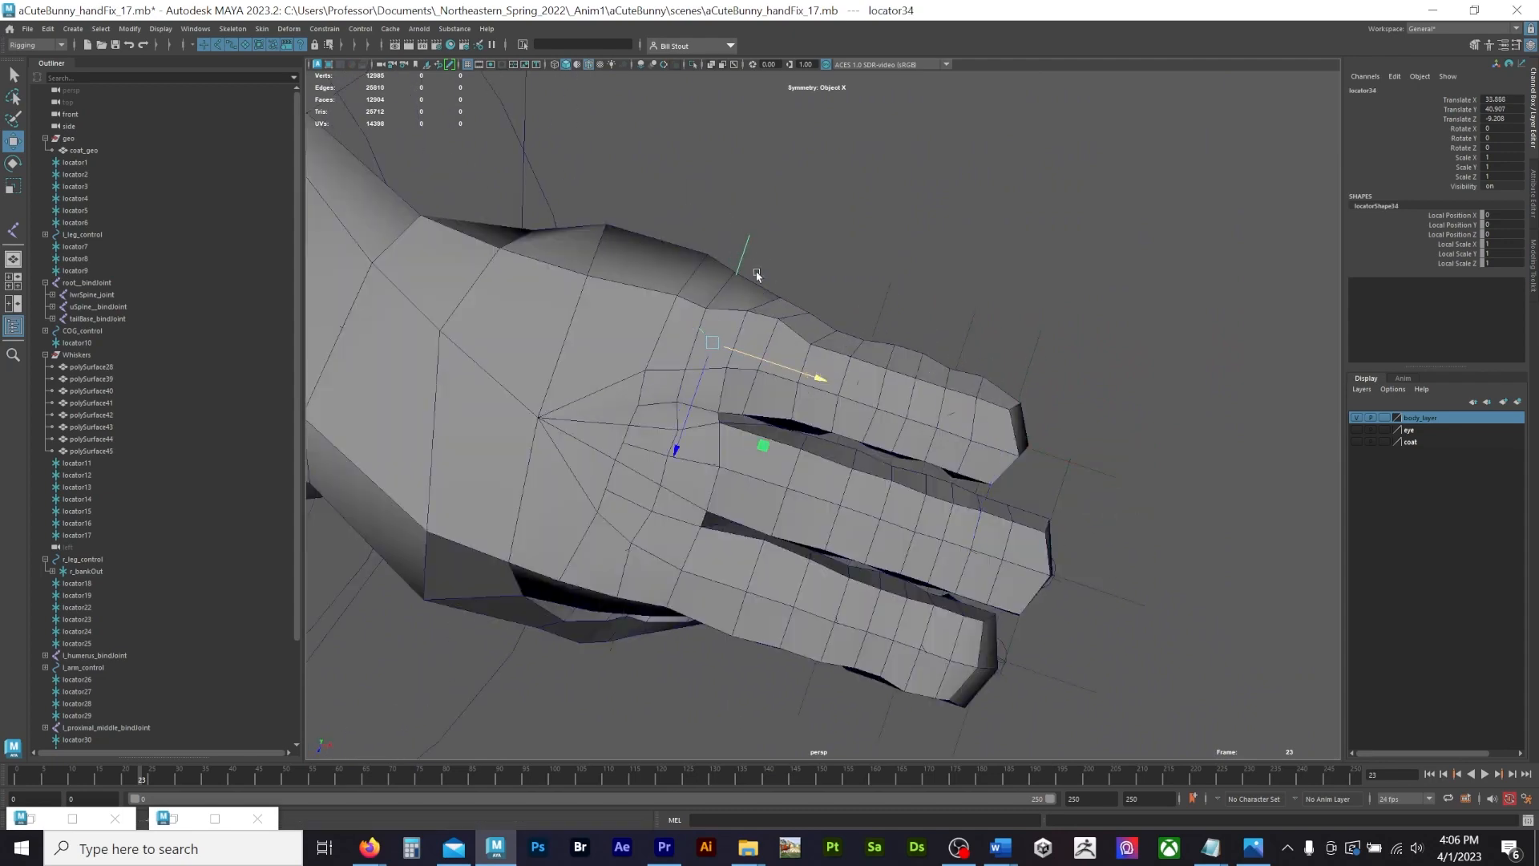
mouse_move(757, 253)
alt+mouse_down()
mouse_move(796, 233)
mouse_move(780, 227)
mouse_move(762, 248)
mouse_move(777, 242)
alt+mouse_up()
key(ctrl+z)
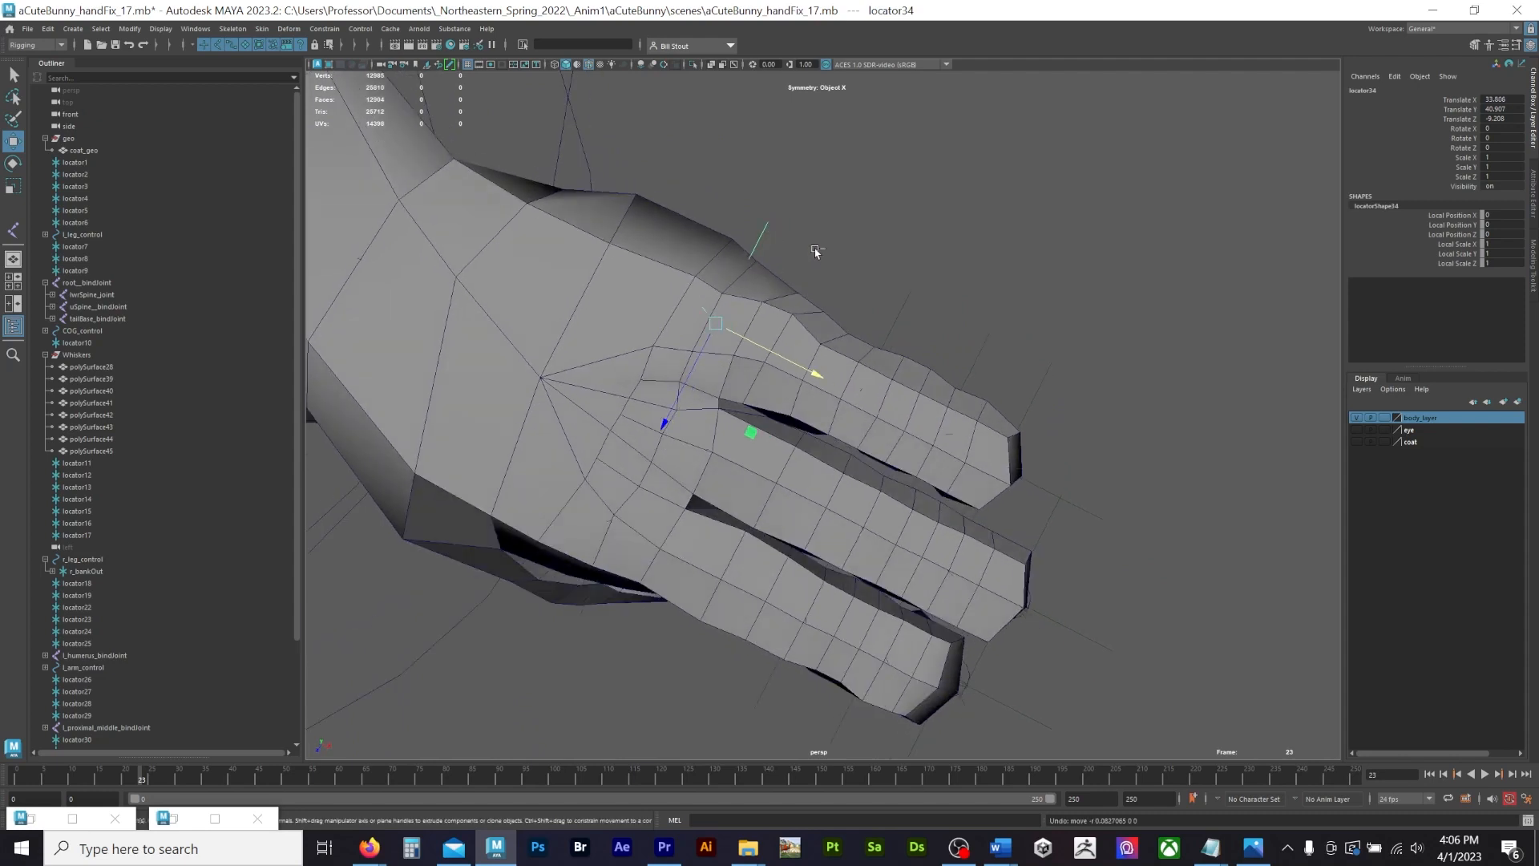
Step: Duplicate the pinkie's base locator back along X into the palm at about 32.69 and shift the copy along Z toward the middle finger
shift+drag(815, 375, 702, 322)
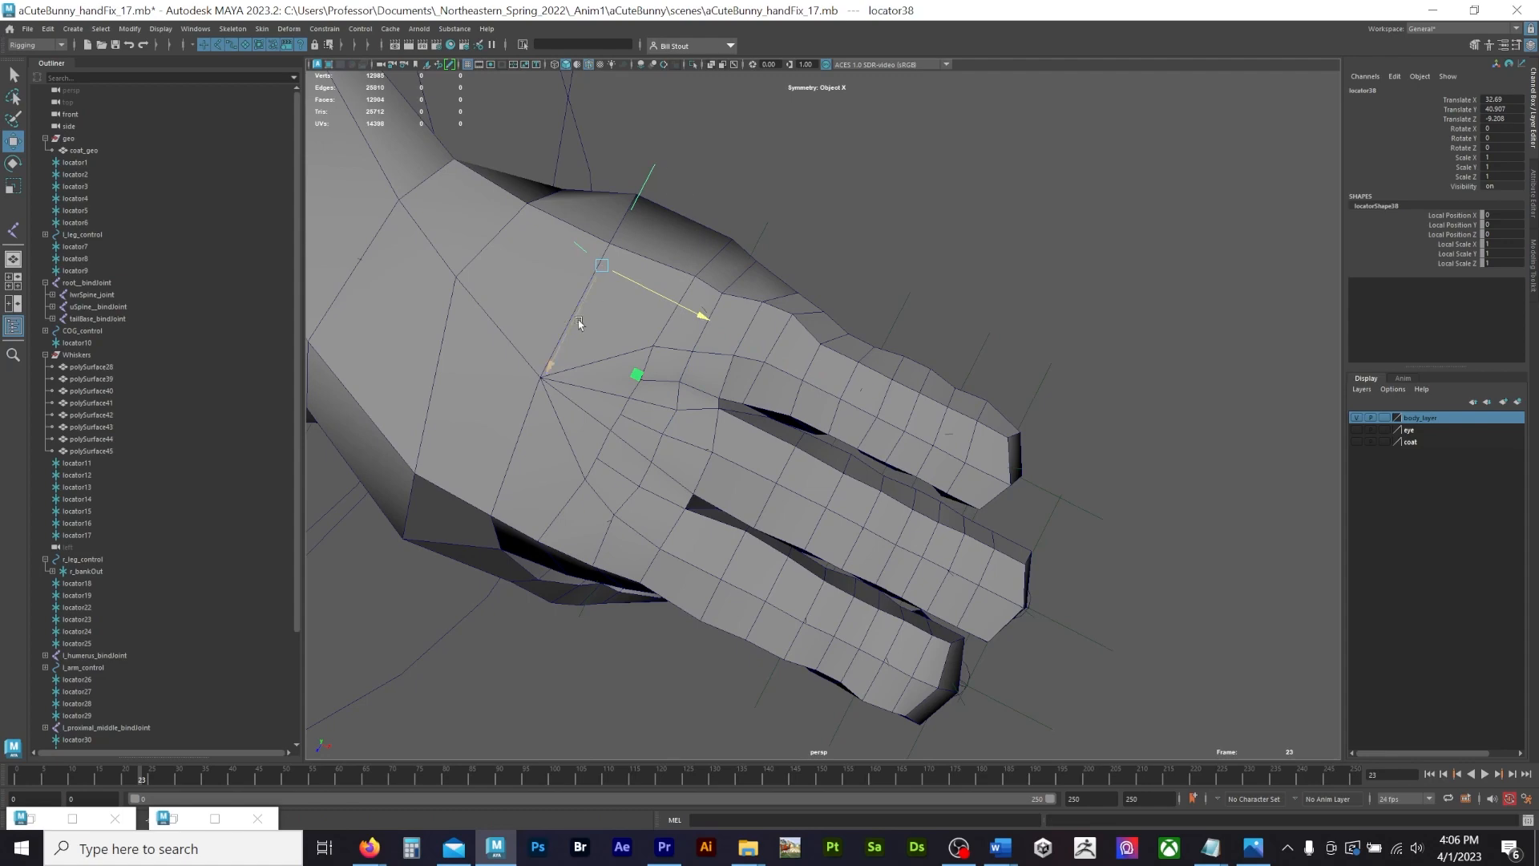
drag(550, 368, 539, 374)
click(855, 201)
alt+drag(855, 203, 842, 288)
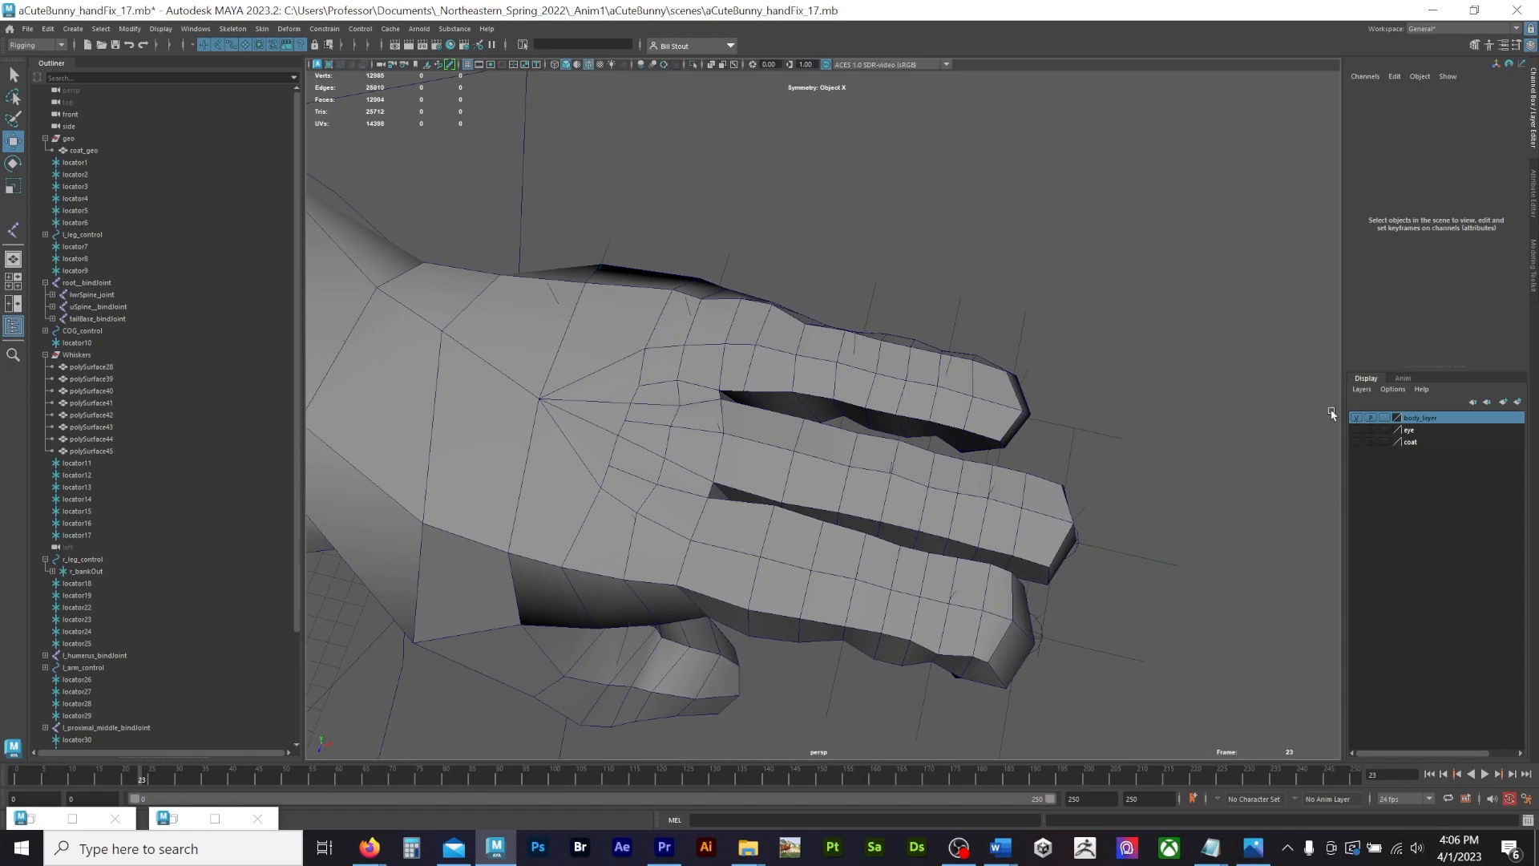
Step: Hide body_layer, draw a five-joint chain through the pinkie locators from palm to fingertip, and save the scene
click(1356, 418)
click(13, 230)
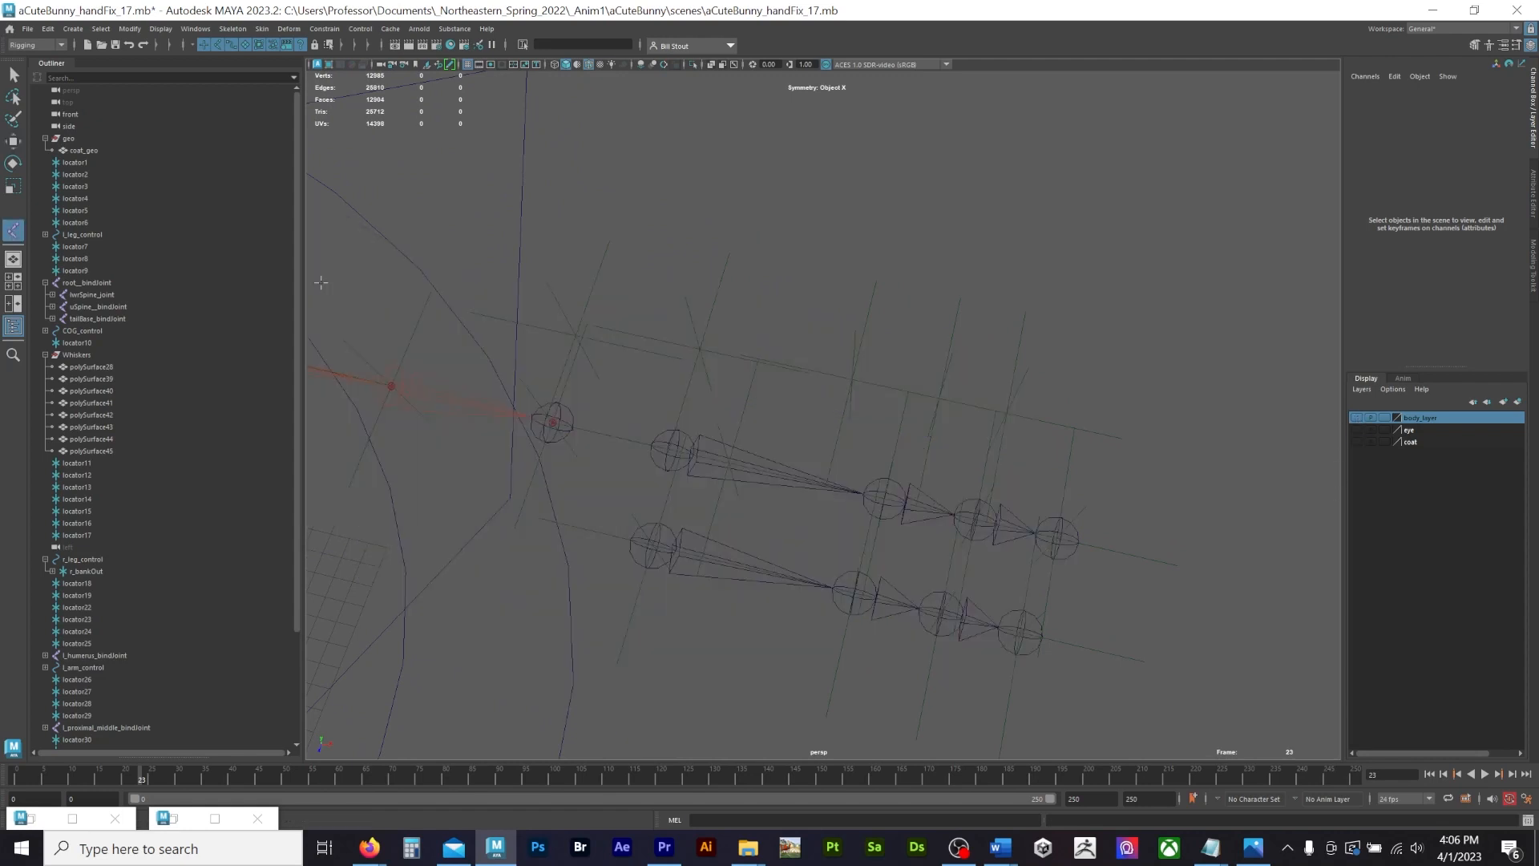
click(574, 335)
click(699, 346)
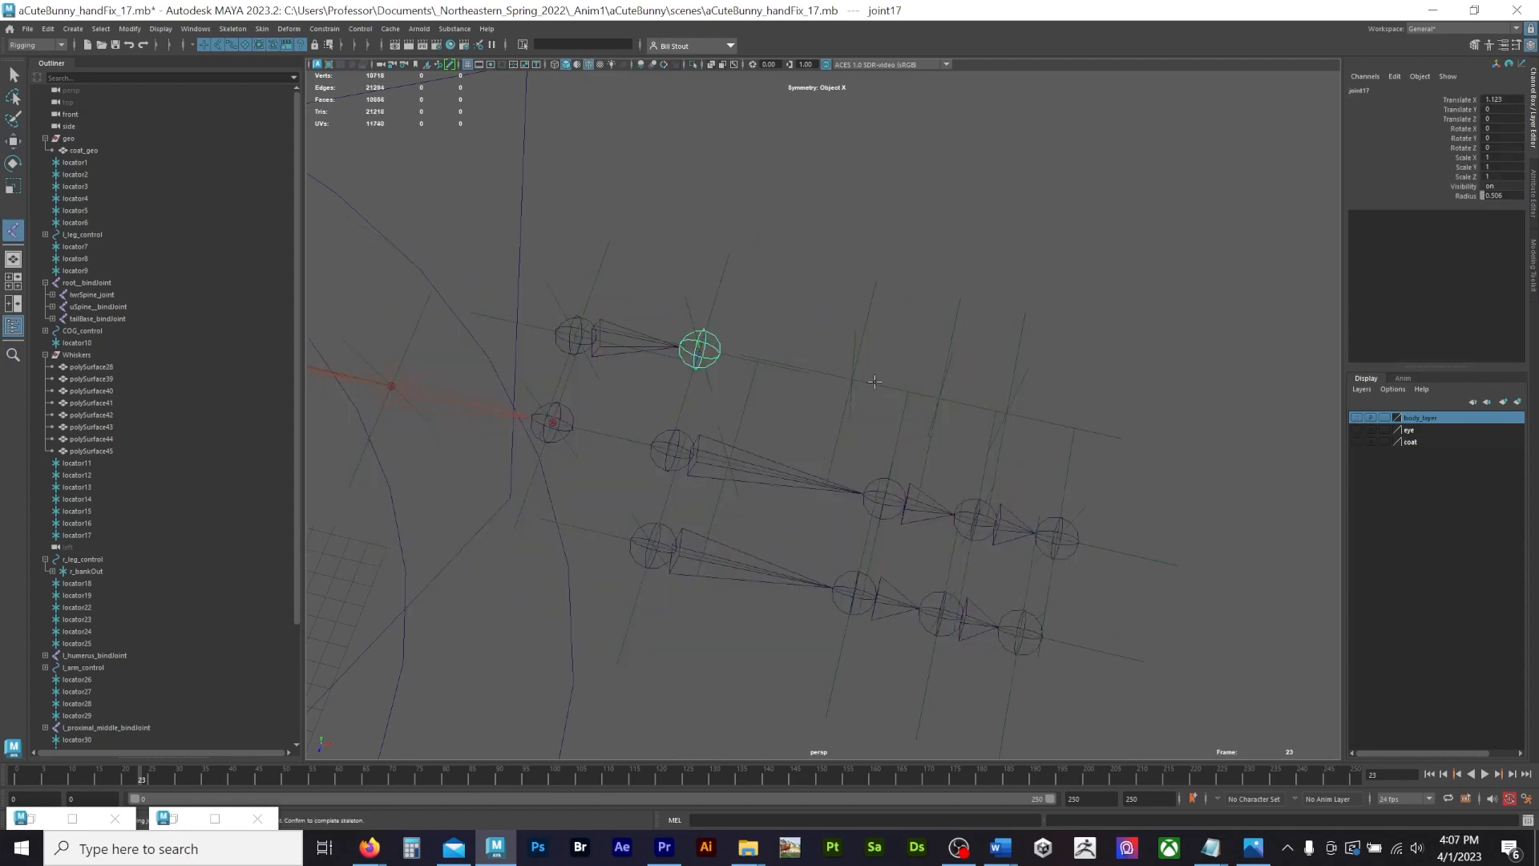
click(852, 378)
click(940, 399)
click(1007, 413)
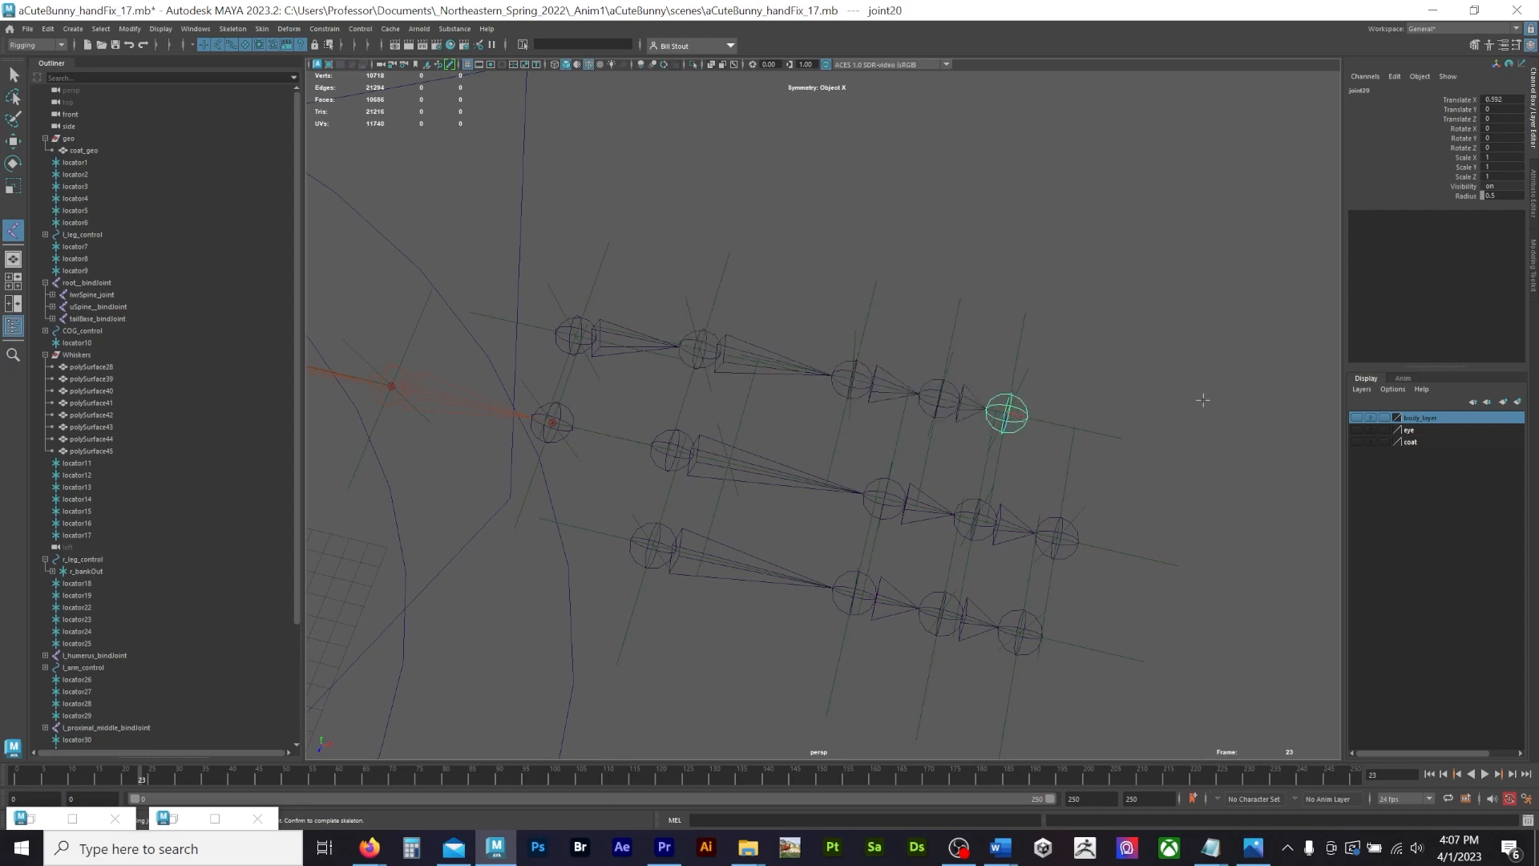
key(Return)
key(w)
key(ctrl+s)
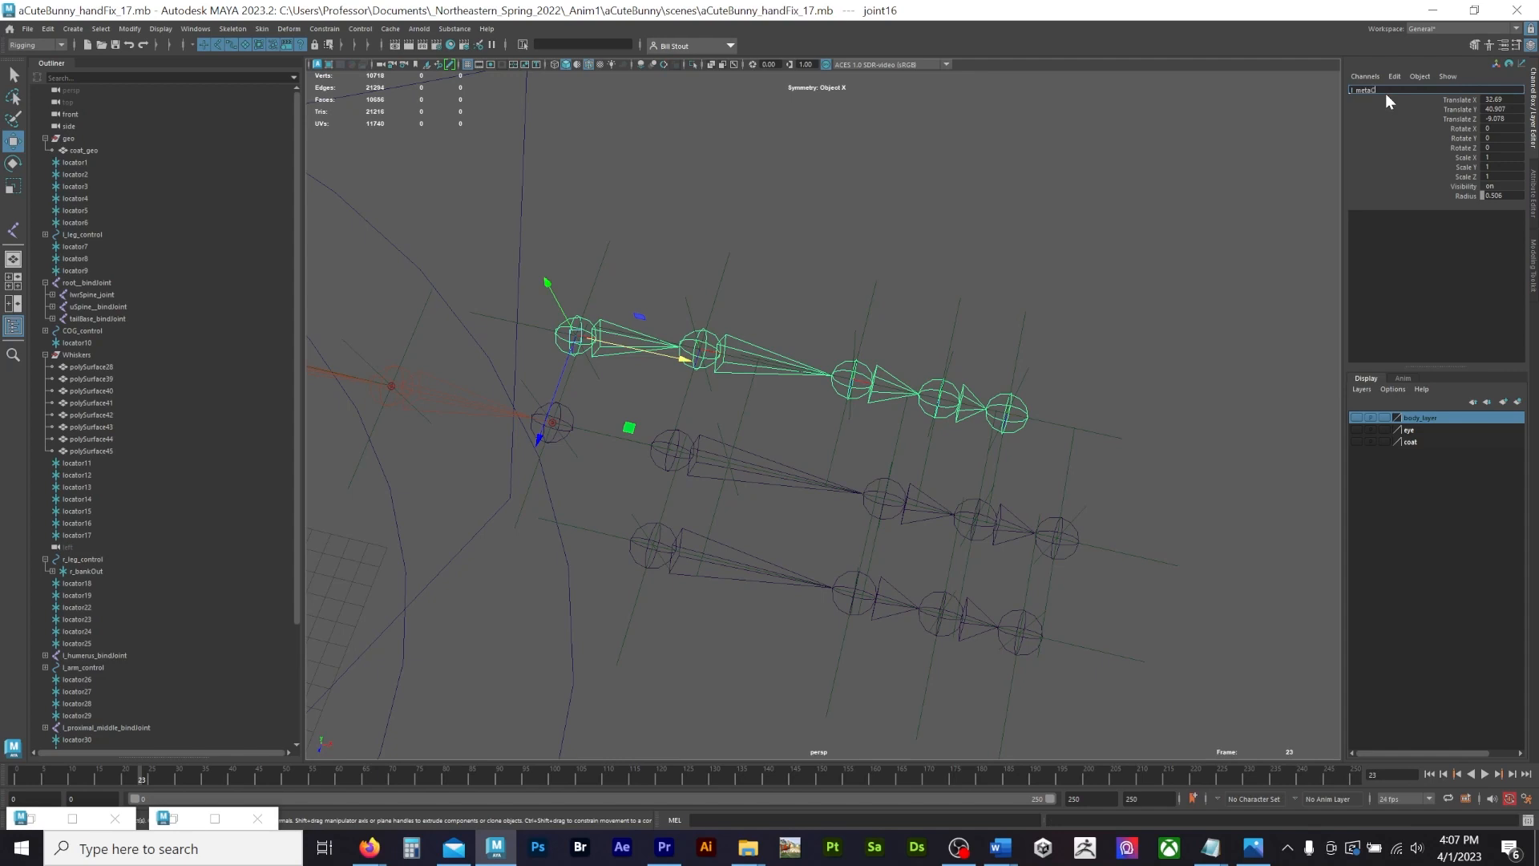
Step: Name the pinkie chain's root joint l_metaCarpal_pinkie and reselect that joint
key(Return)
key(Down)
click(1386, 92)
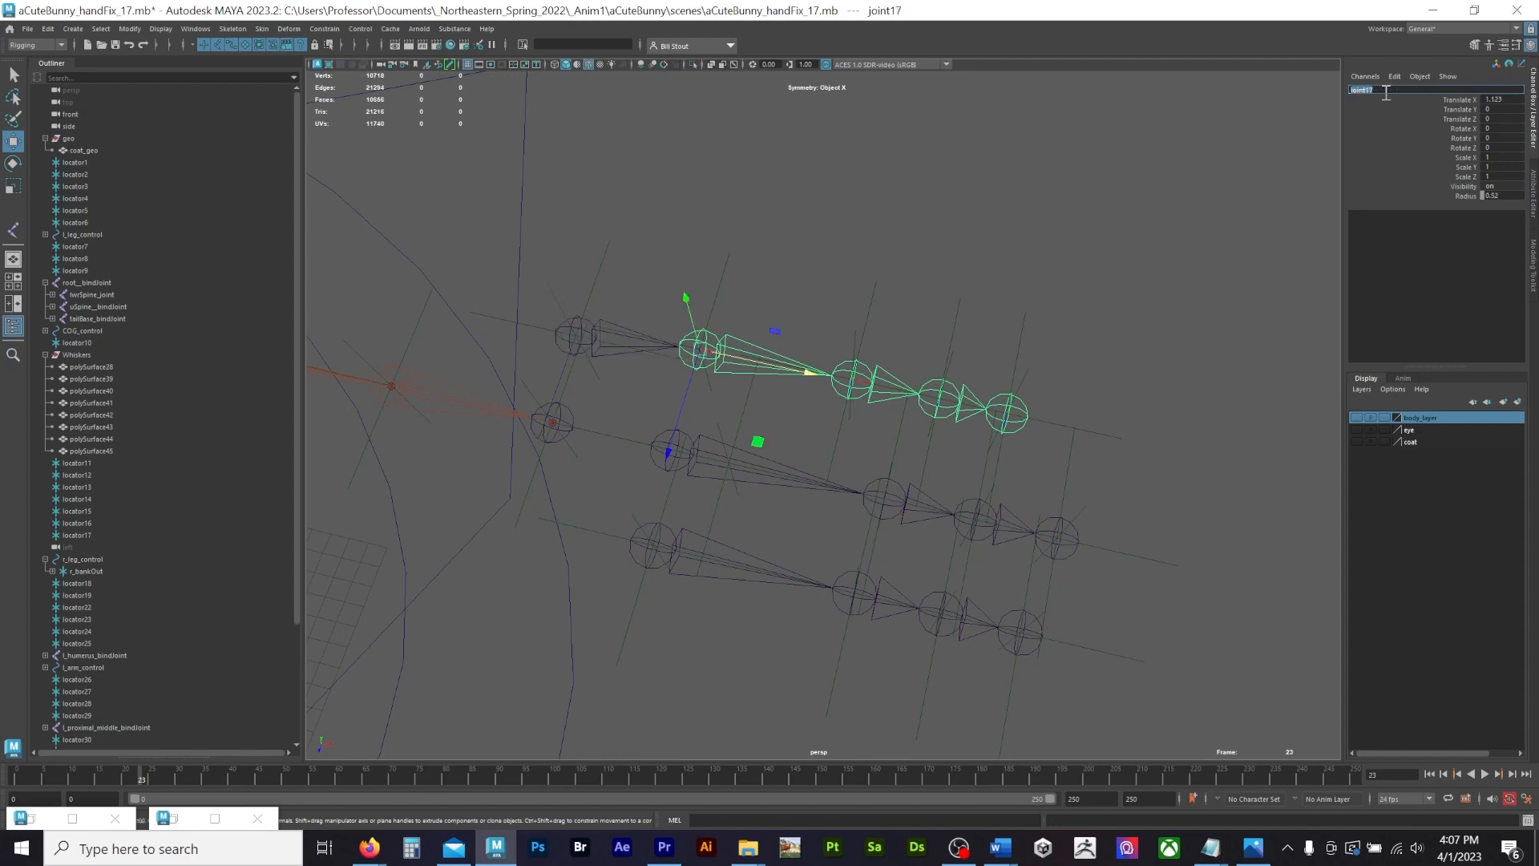
text(l_metaCarpal_pinkie)
key(Return)
click(623, 352)
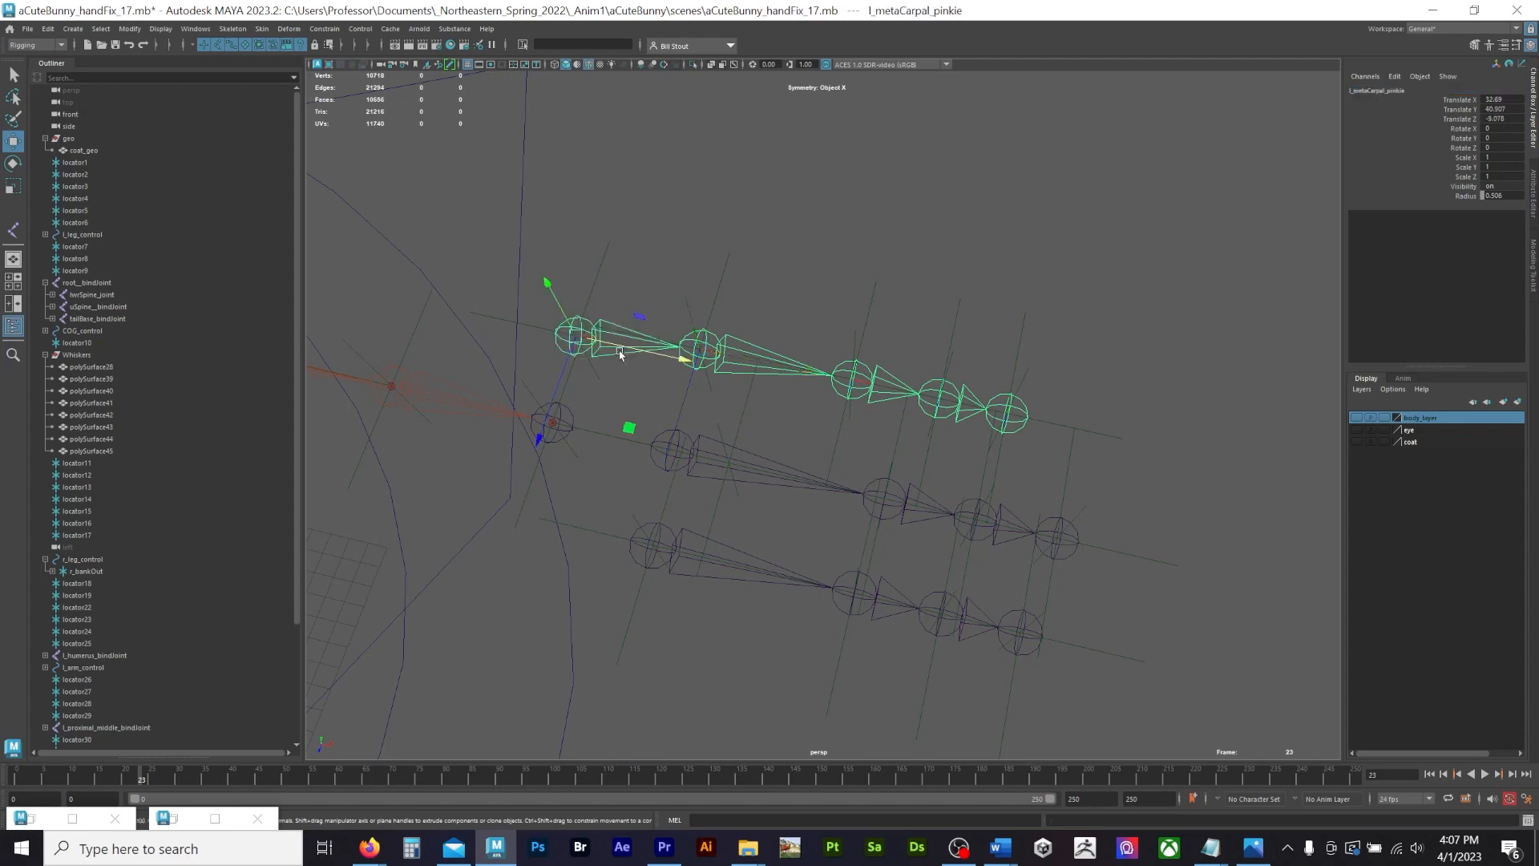
Step: Name the pinkie chain's middle knuckle joint l_medial_pinkie_bindJoint
key(Down)
key(Down)
click(1363, 90)
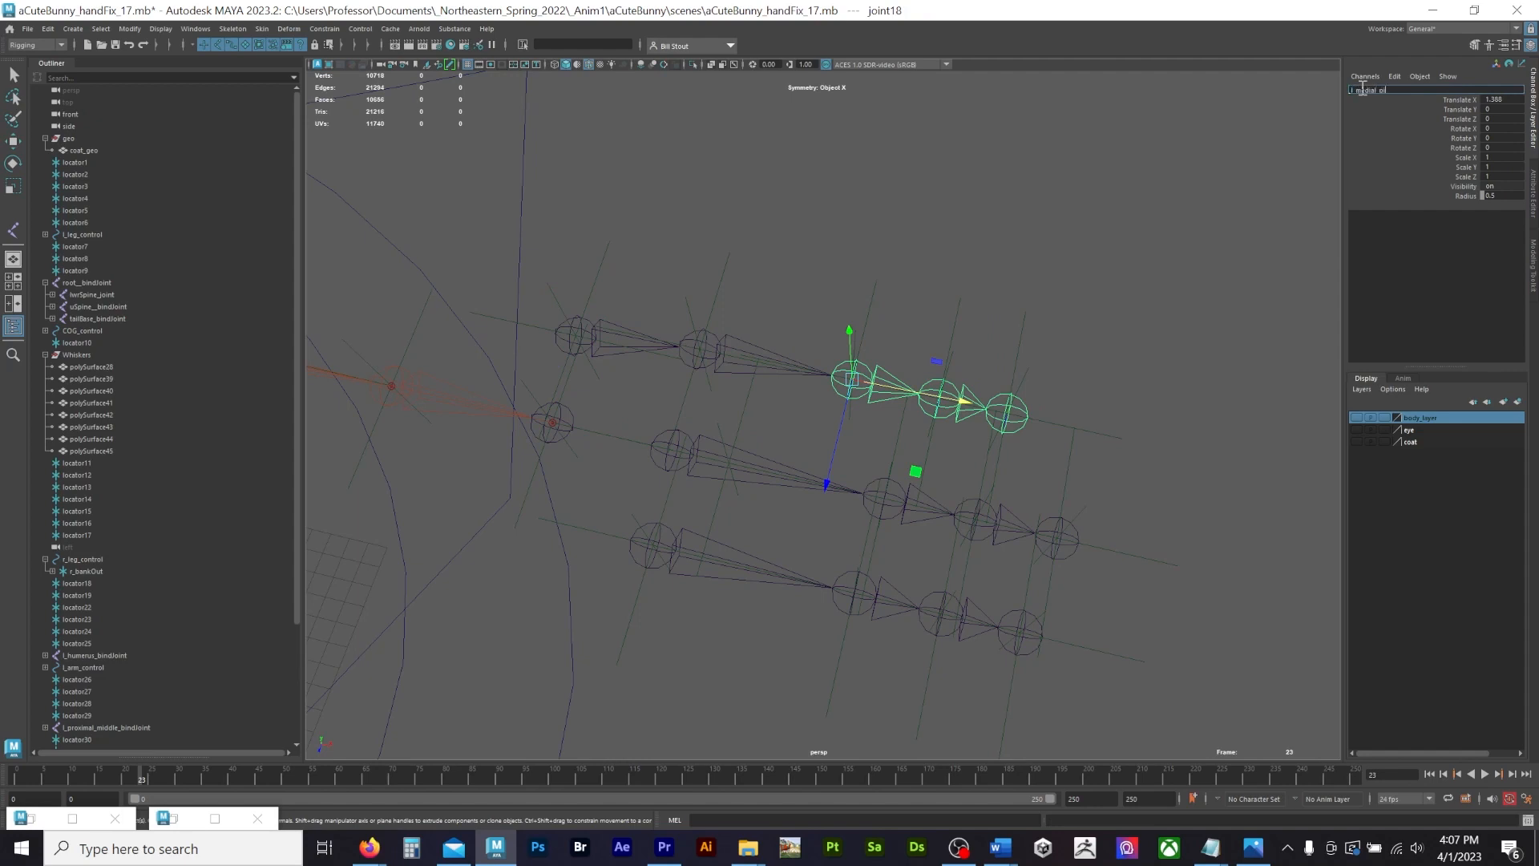
text(l_medial_pinkie_bindJoint)
key(Return)
Step: Name the pinkie's next joint l_distal_pinkie_bindJoint and its fingertip joint l_NUB_pinkie_bindJoint
key(Down)
click(1361, 89)
text(l)
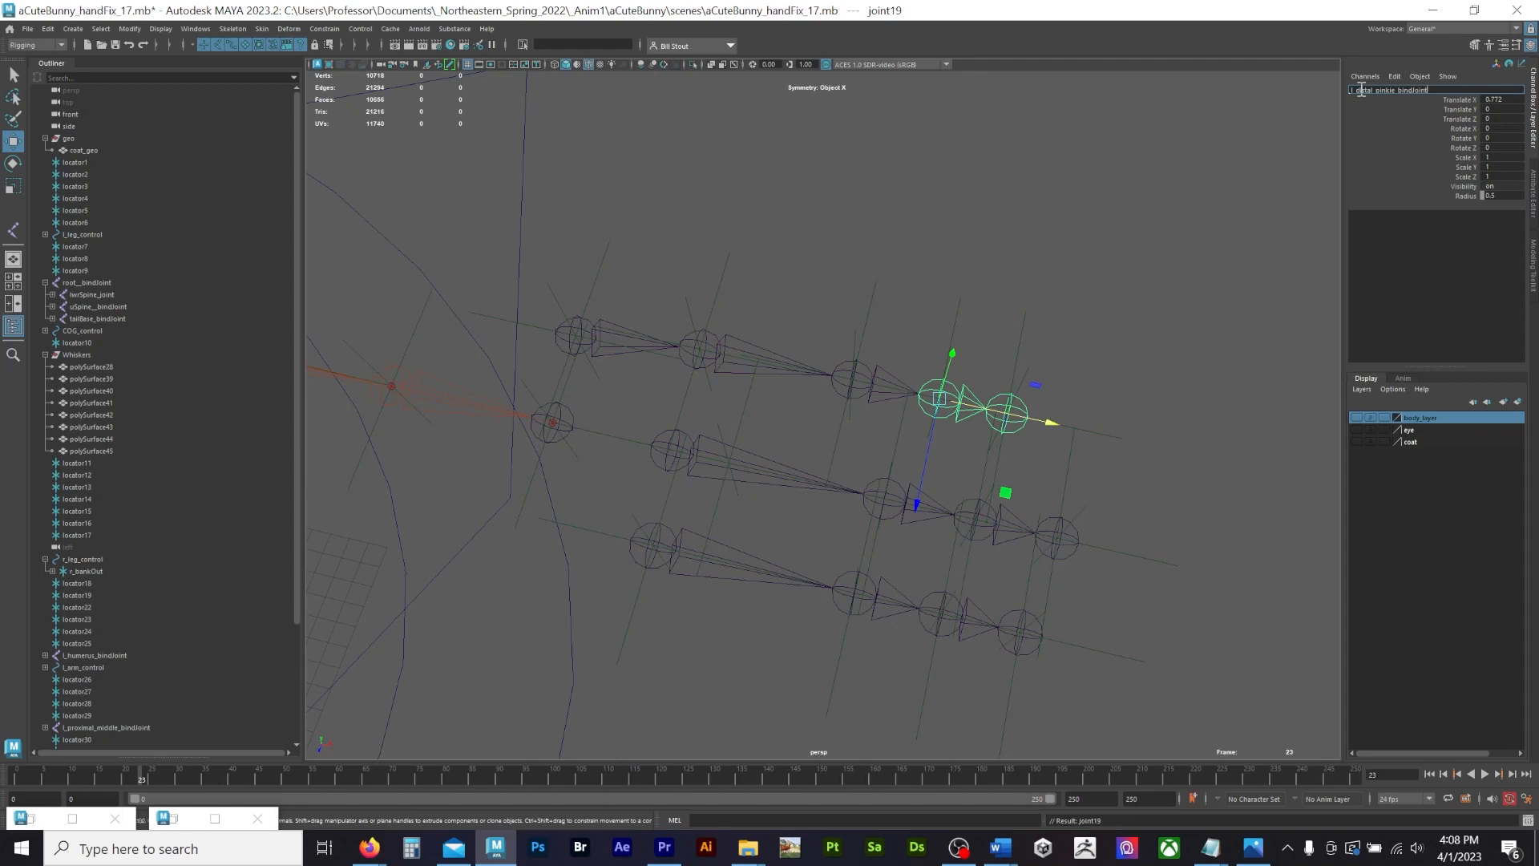
key(Return)
key(Down)
click(1379, 90)
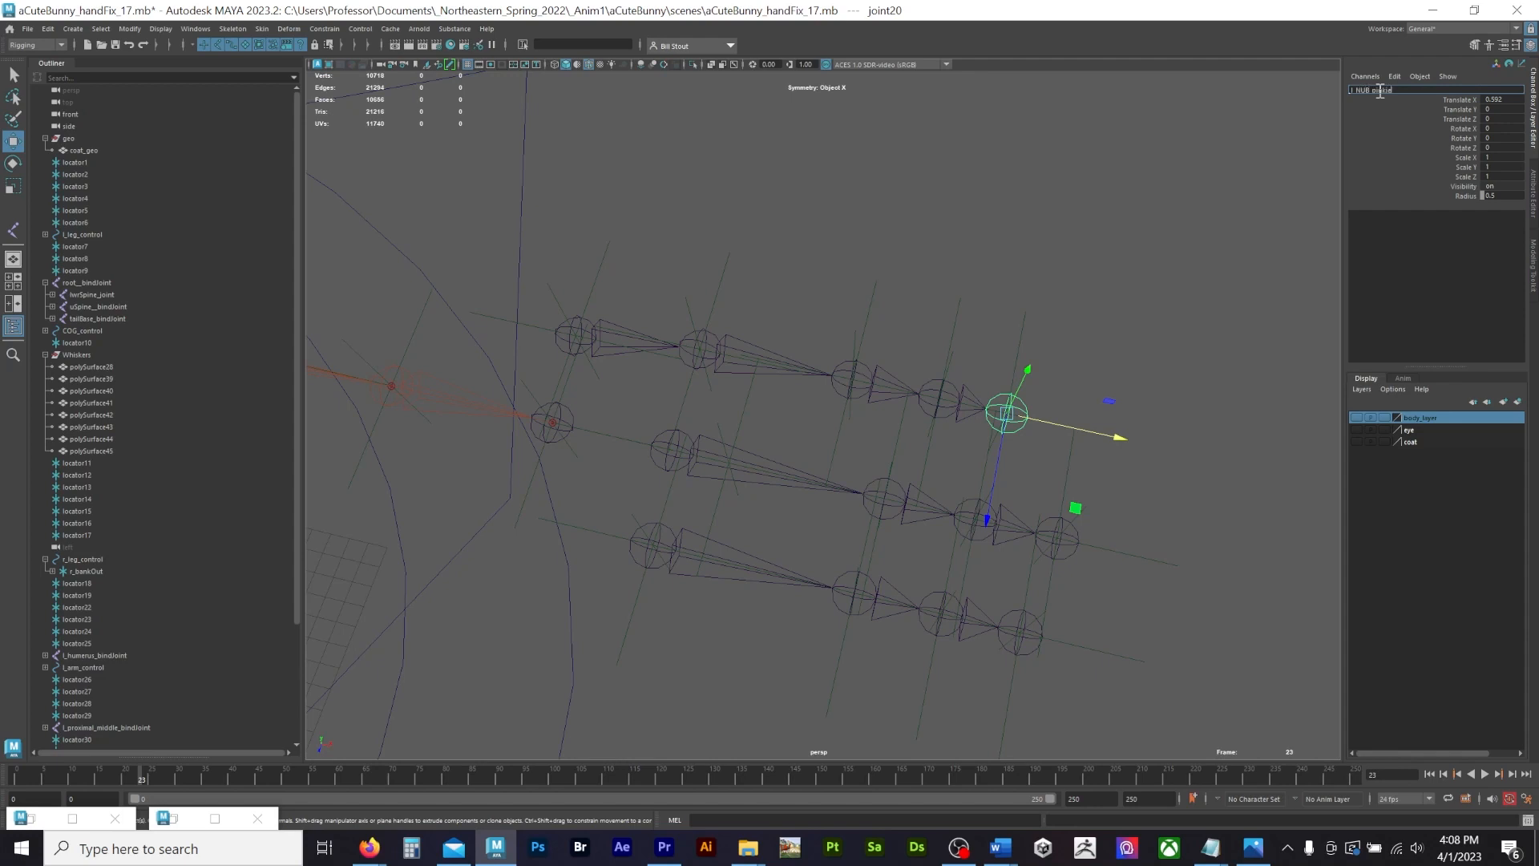
key(Return)
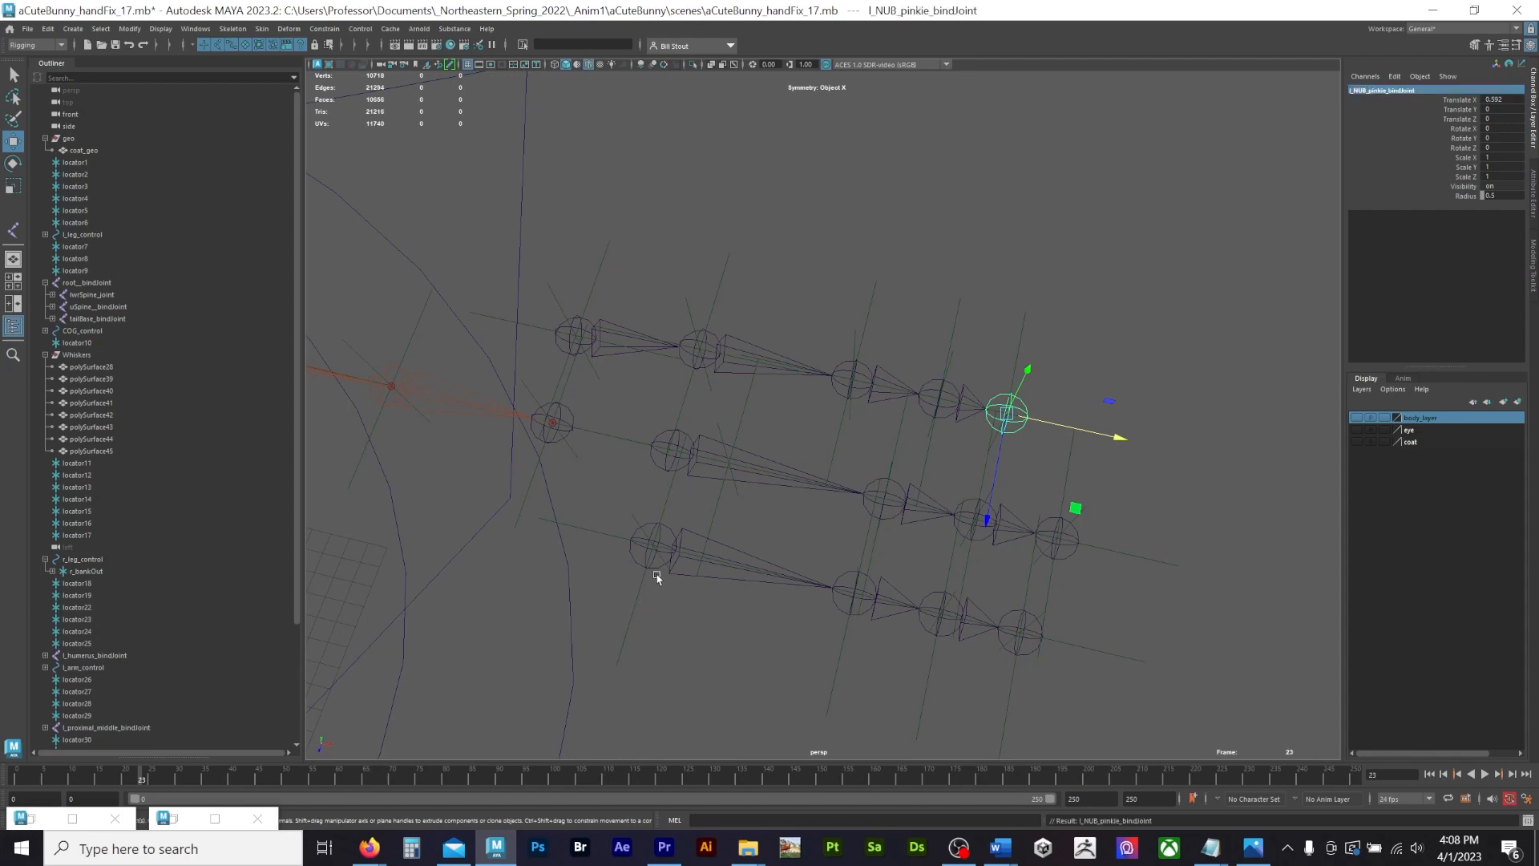
Step: Parent the root joints of the index, middle and pinkie chains to l_palm_bindJoint
click(658, 571)
click(655, 468)
click(580, 357)
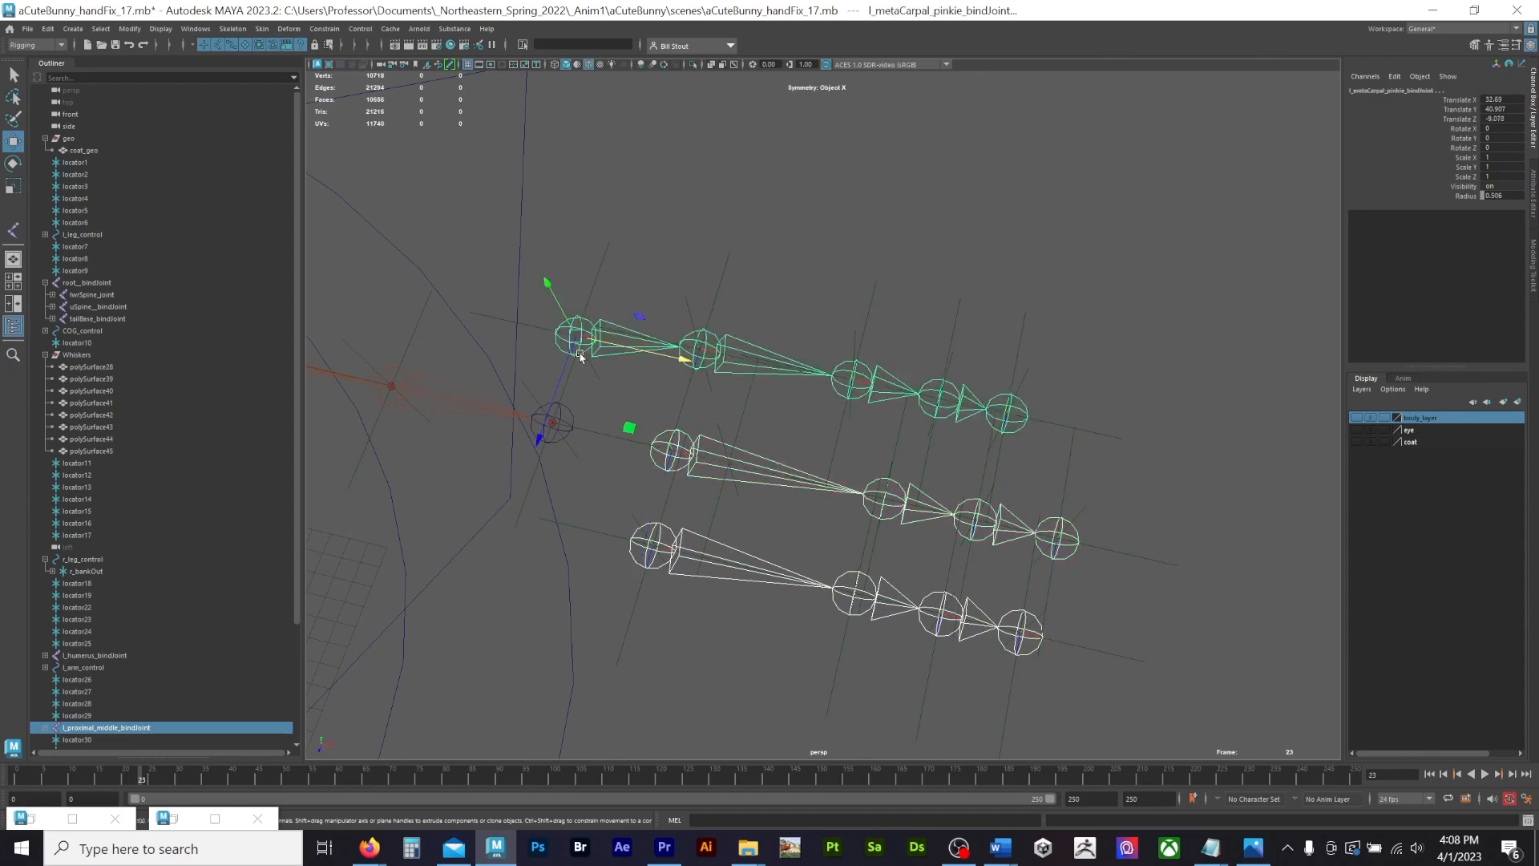
click(568, 416)
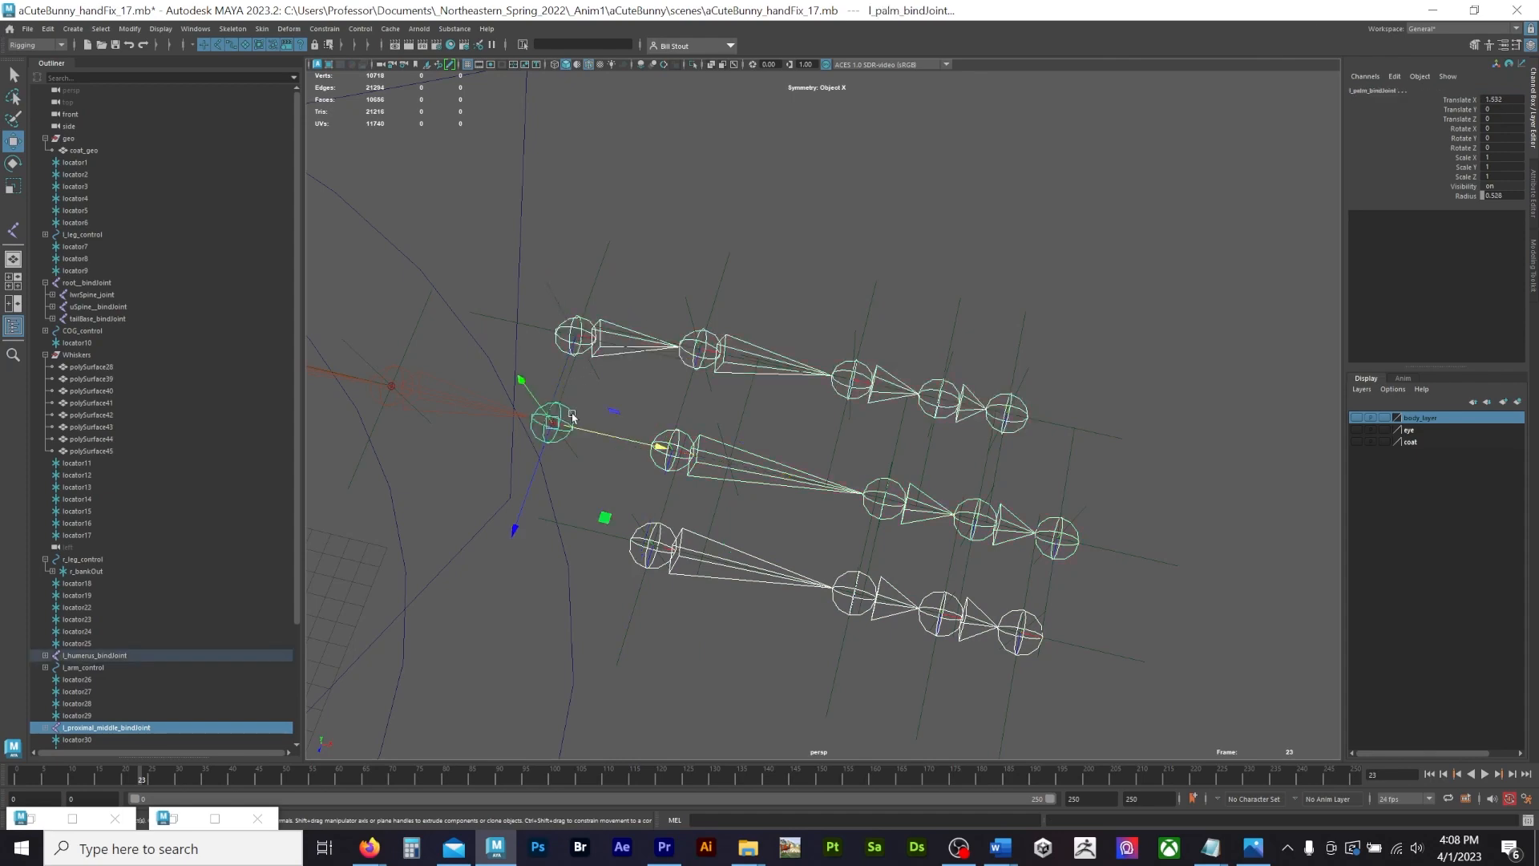
key(p)
Step: Duplicate the index finger's base locator back along X to about 31.324 near the wrist, and show body_layer
alt+drag(745, 581, 735, 474)
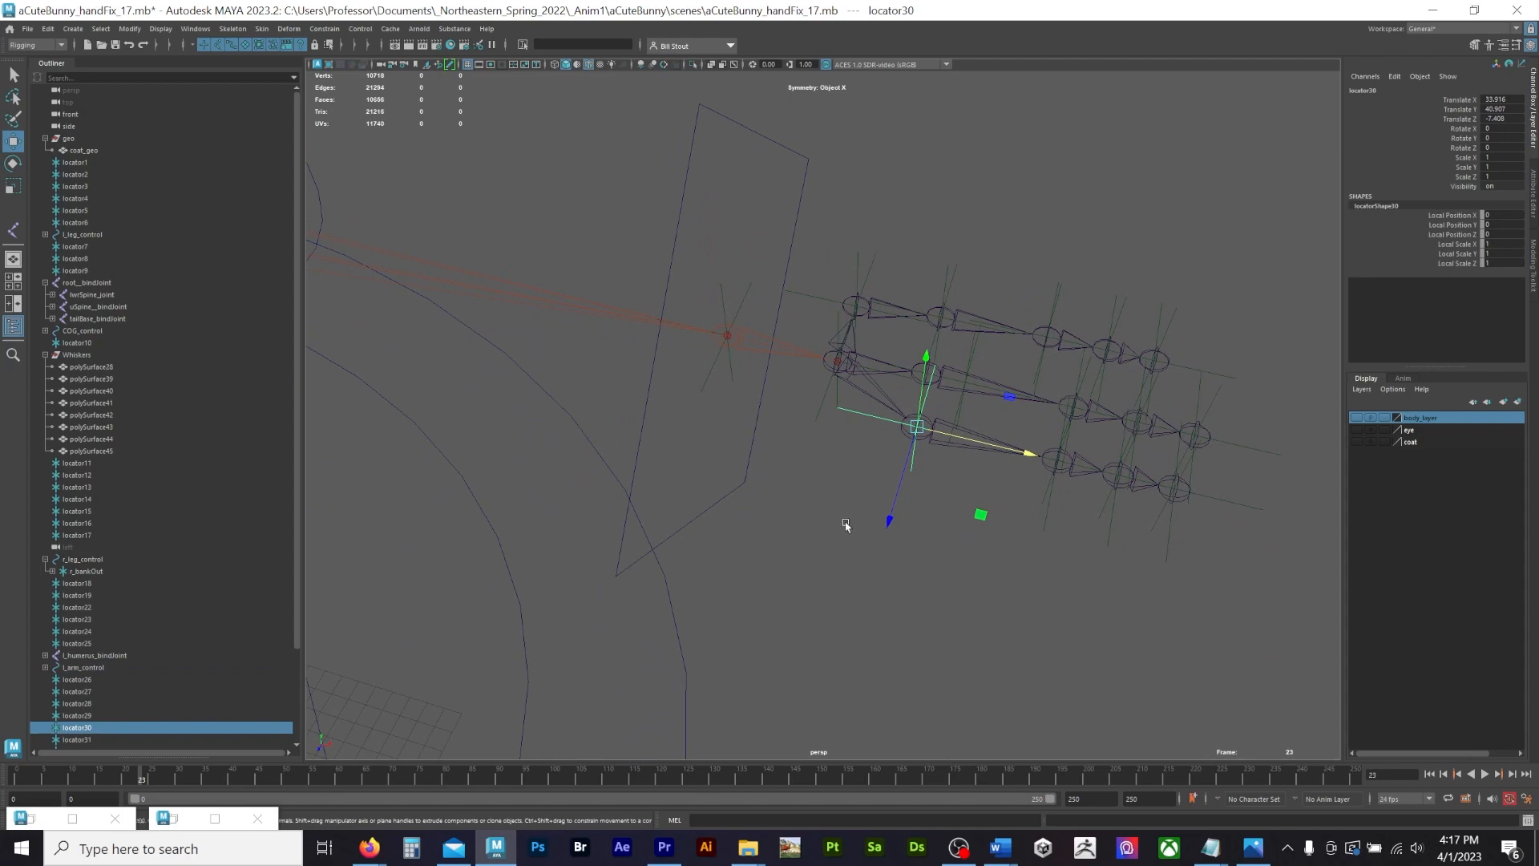
mouse_move(845, 522)
alt+mouse_down()
mouse_move(828, 526)
mouse_move(857, 519)
alt+mouse_up()
key(ctrl+d)
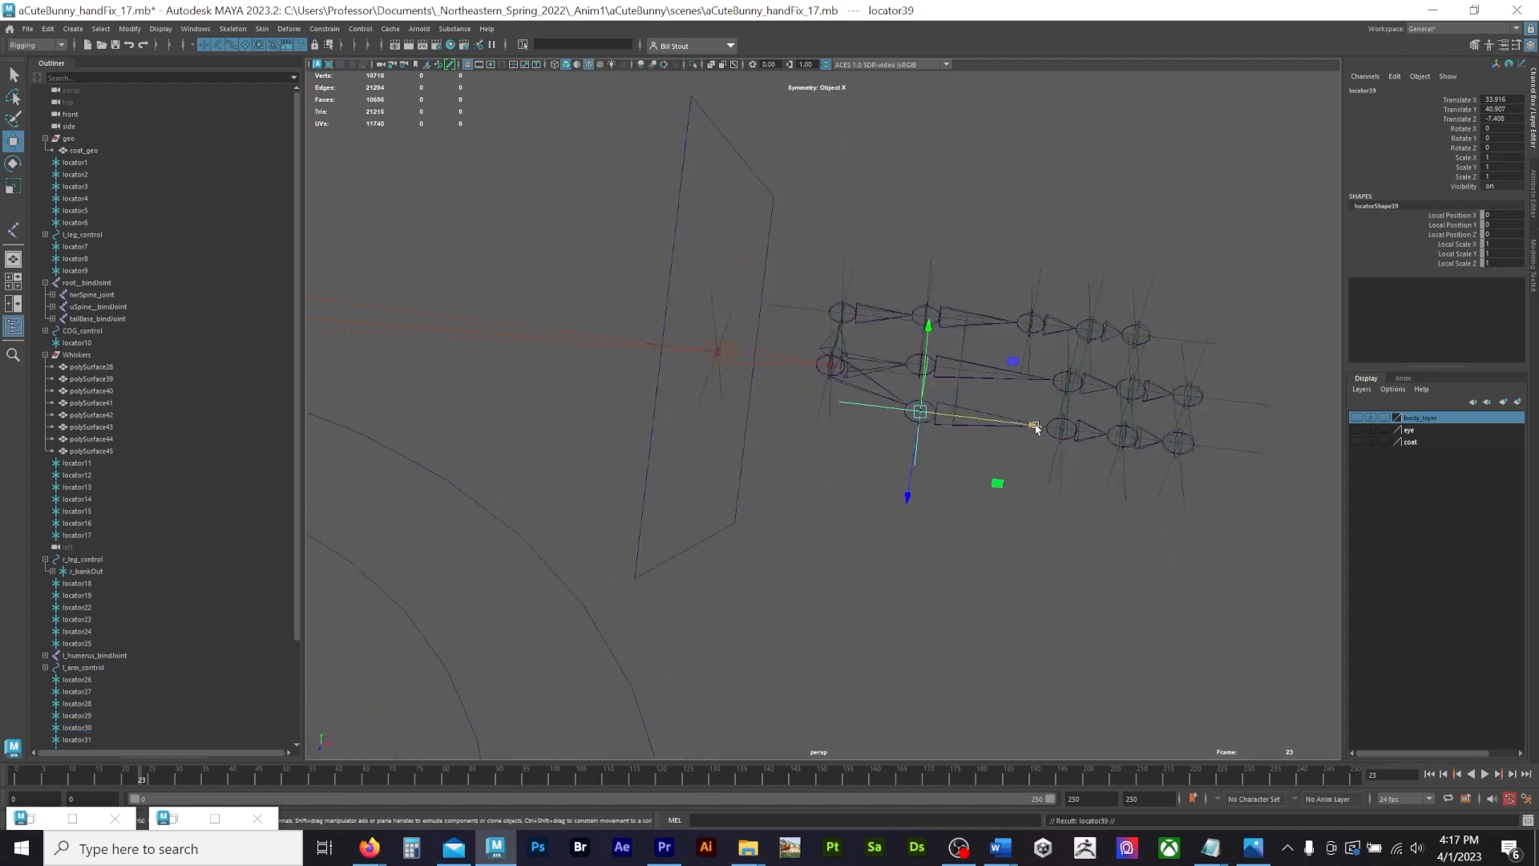
drag(1034, 426, 815, 394)
click(1357, 419)
click(839, 417)
key(ctrl+z)
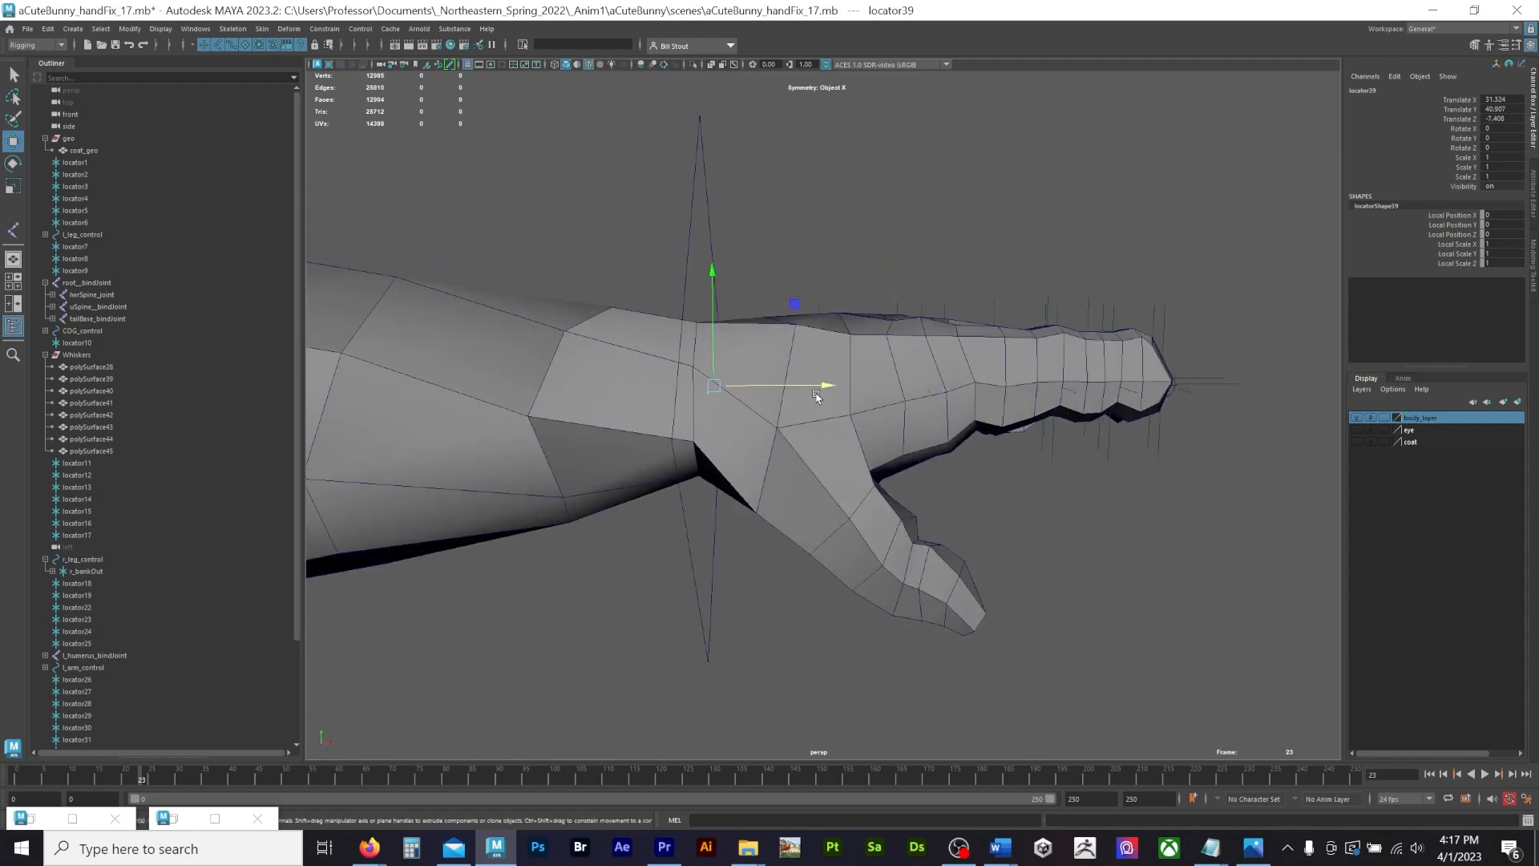
click(815, 395)
key(ctrl+z)
Step: Duplicate the wrist locator into the base of the thumb at about X 32.091, Y 40.072, Z -6.817
alt+drag(922, 441, 856, 413)
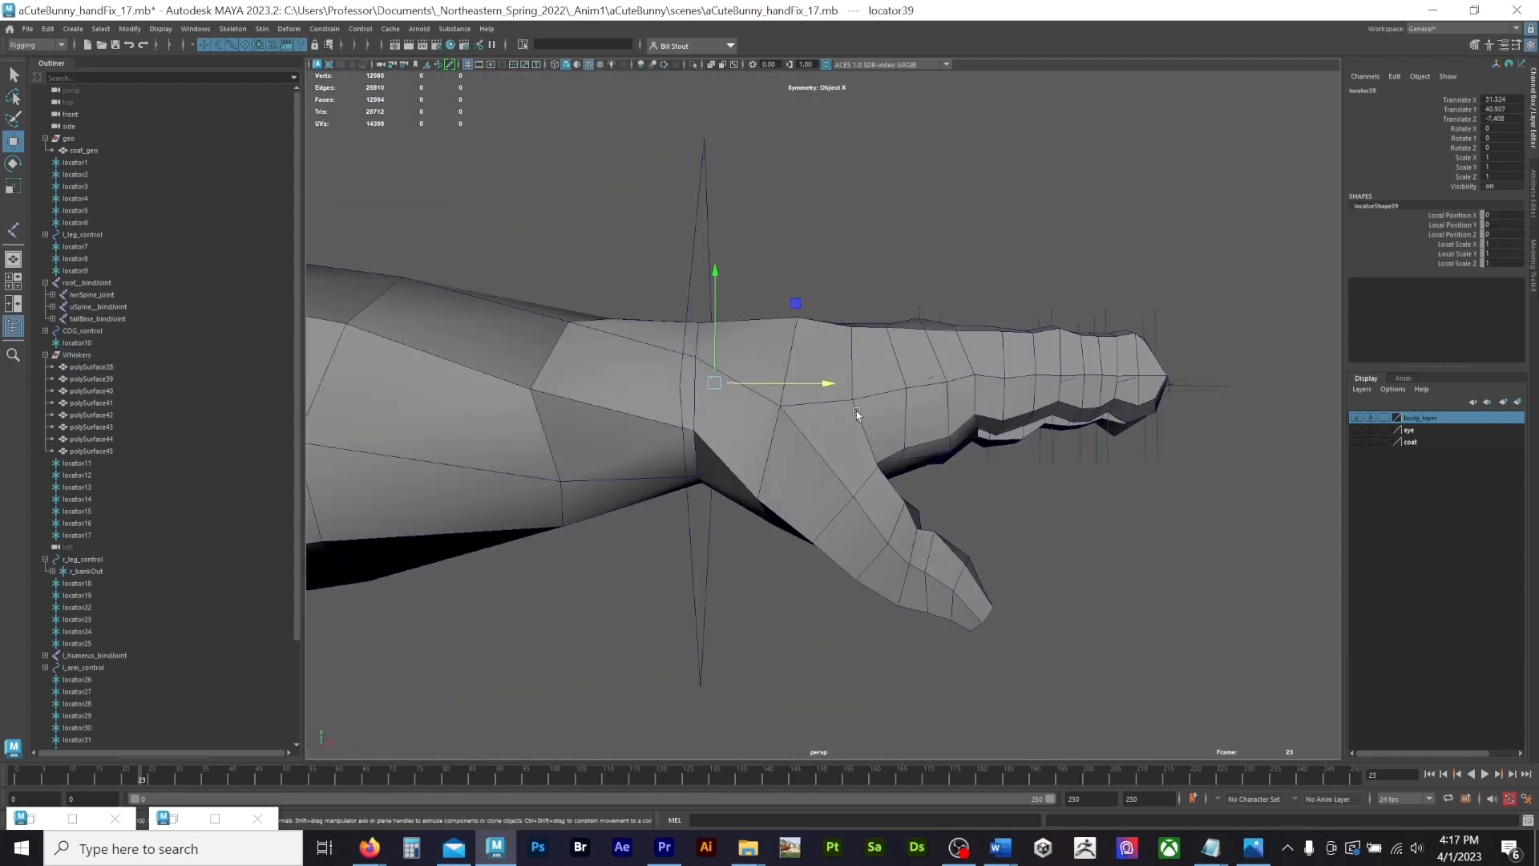
key(ctrl+d)
drag(714, 383, 783, 349)
drag(817, 291, 709, 399)
alt+drag(808, 443, 769, 433)
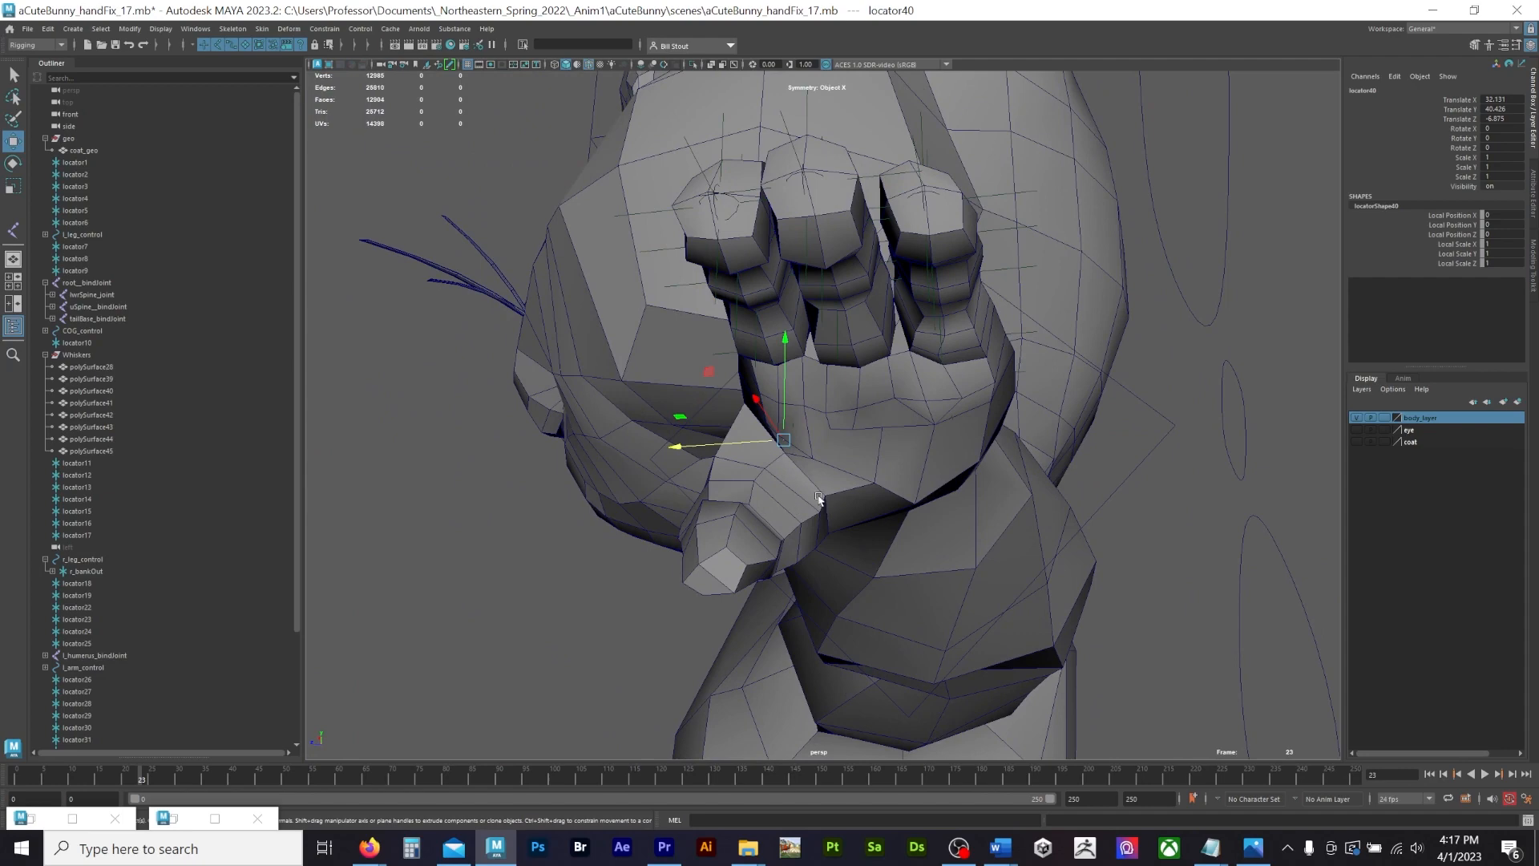
alt+drag(831, 506, 792, 376)
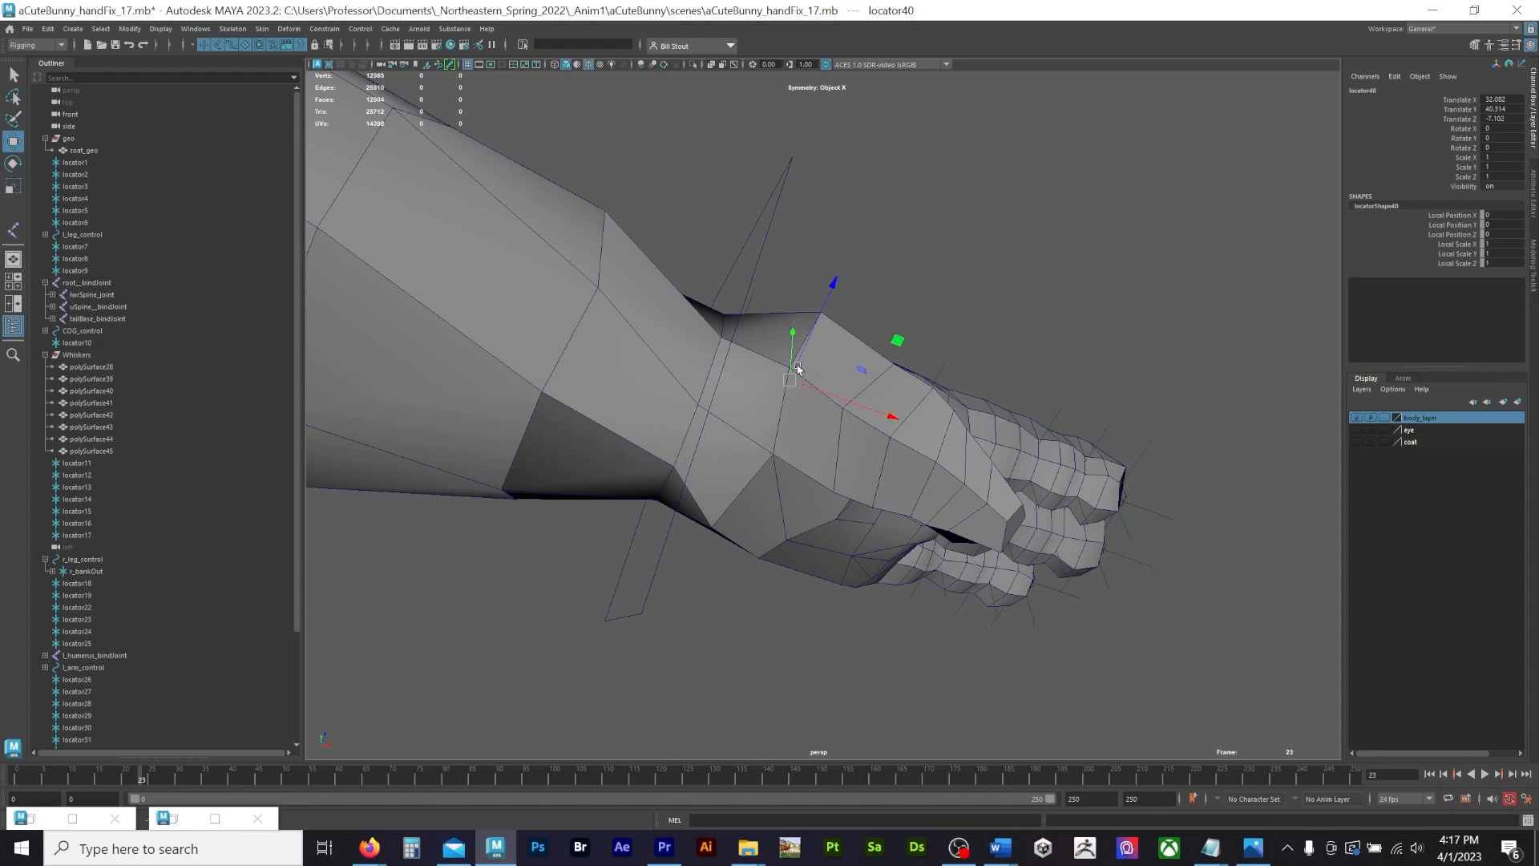
alt+drag(797, 369, 599, 412)
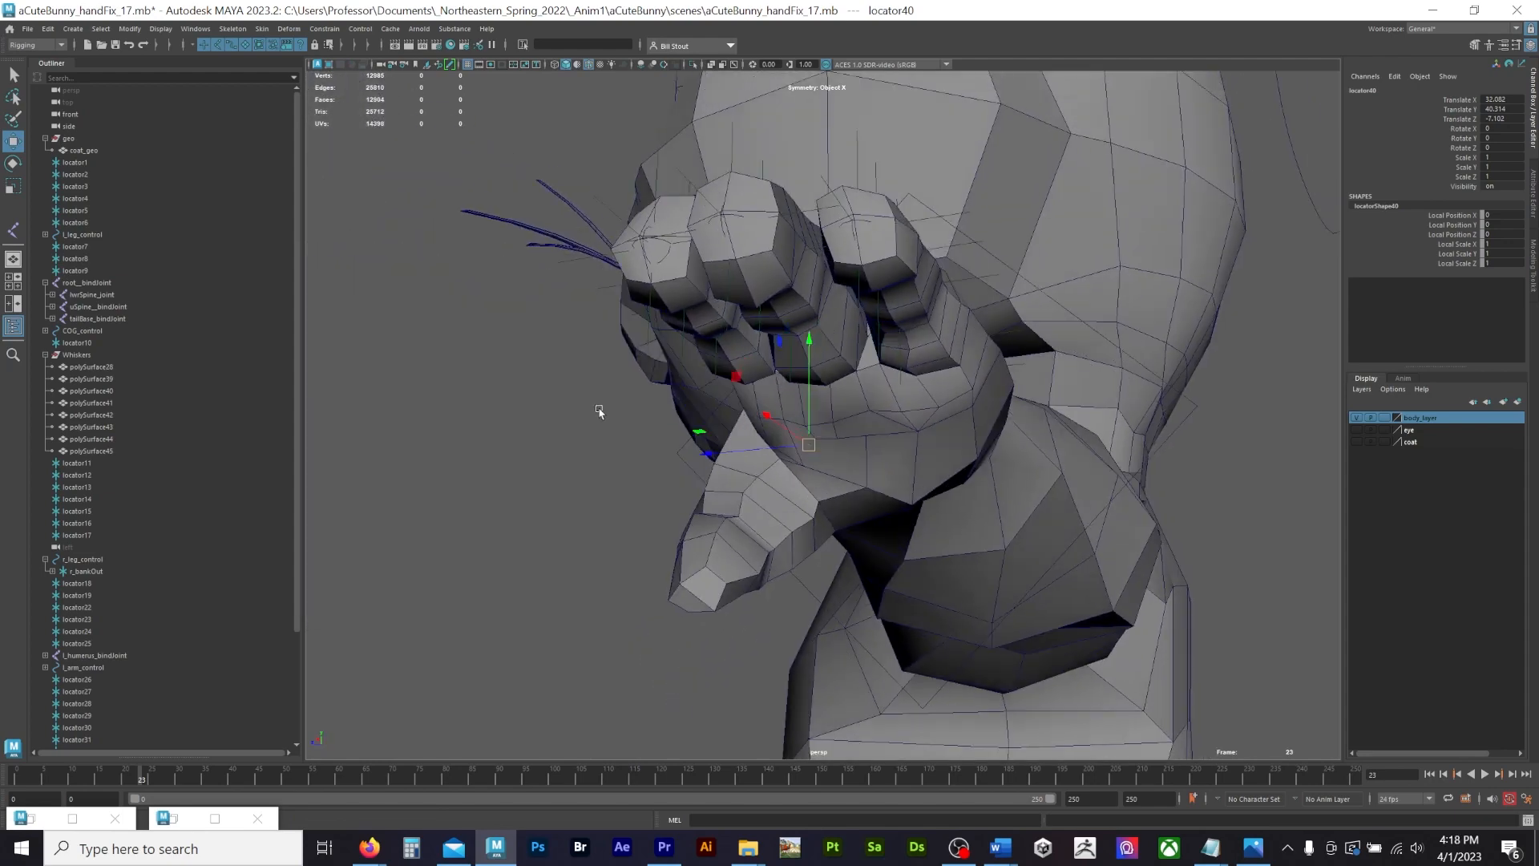
drag(808, 445, 1024, 497)
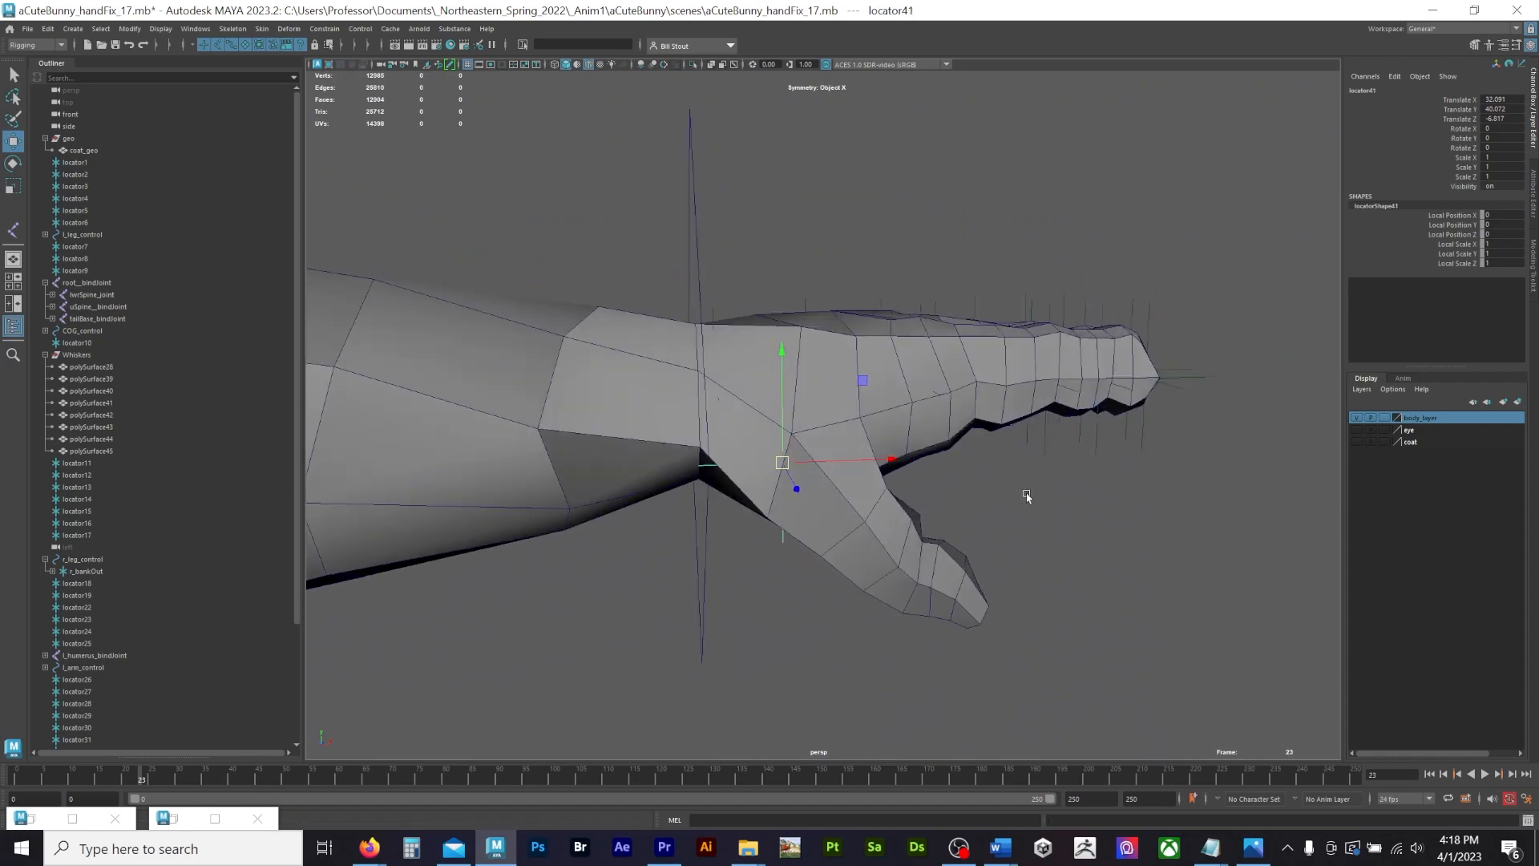
Step: Move another locator copy to the thumb's outer knuckle at about X 33.53 and rotate it to follow the thumb
click(914, 571)
drag(914, 571, 653, 545)
alt+drag(741, 577, 825, 554)
key(e)
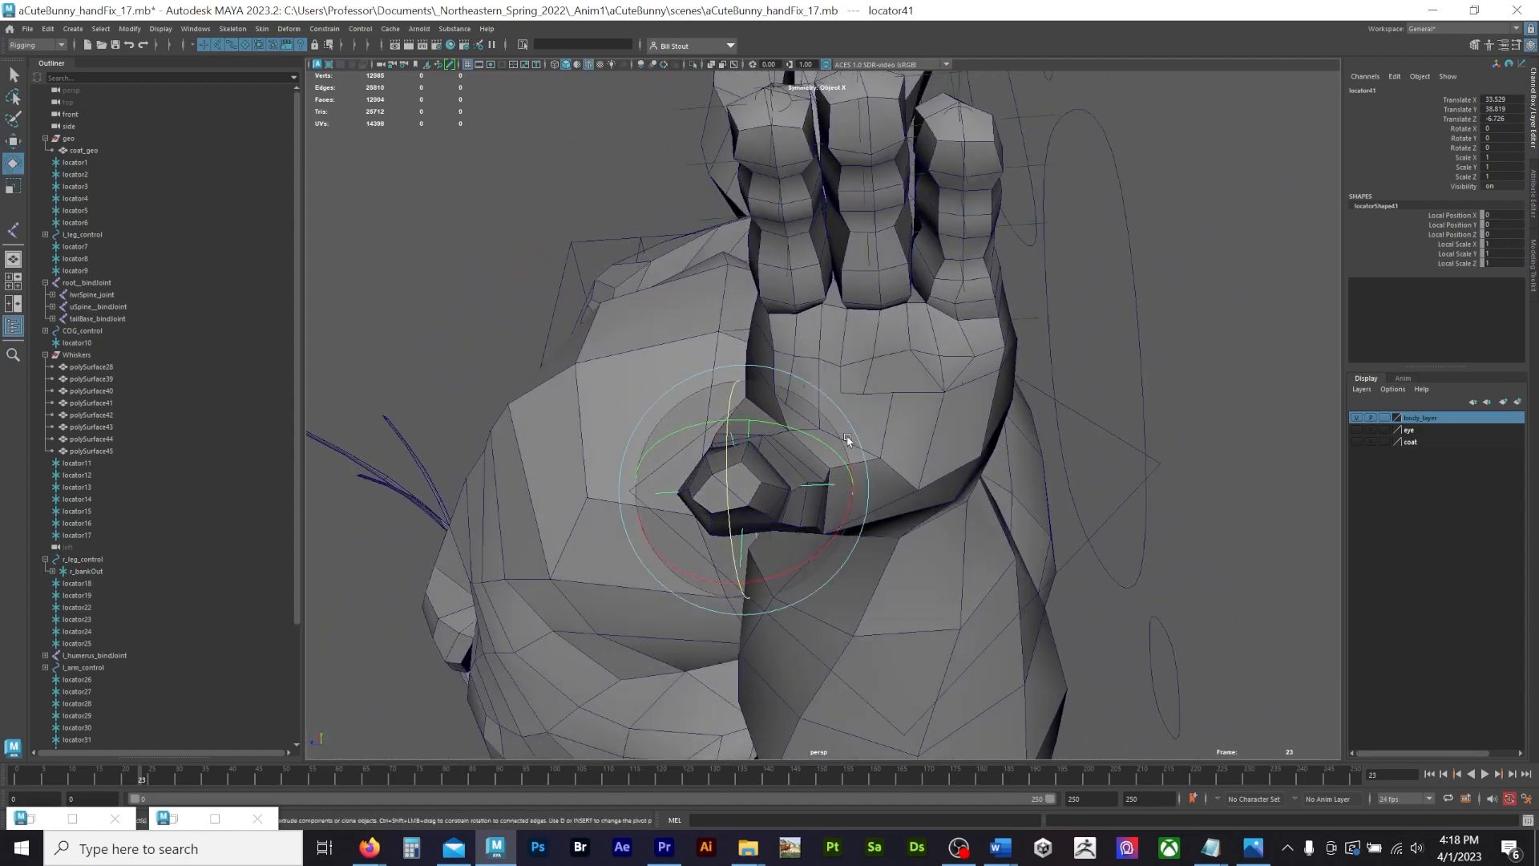
drag(847, 438, 996, 596)
Step: Place a copy of the rotated knuckle locator at the tip of the thumb
key(w)
click(994, 589)
alt+drag(996, 595, 994, 561)
Step: Hide body_layer and draw a four-joint chain through the thumb locators from the wrist to the thumb tip
click(1357, 418)
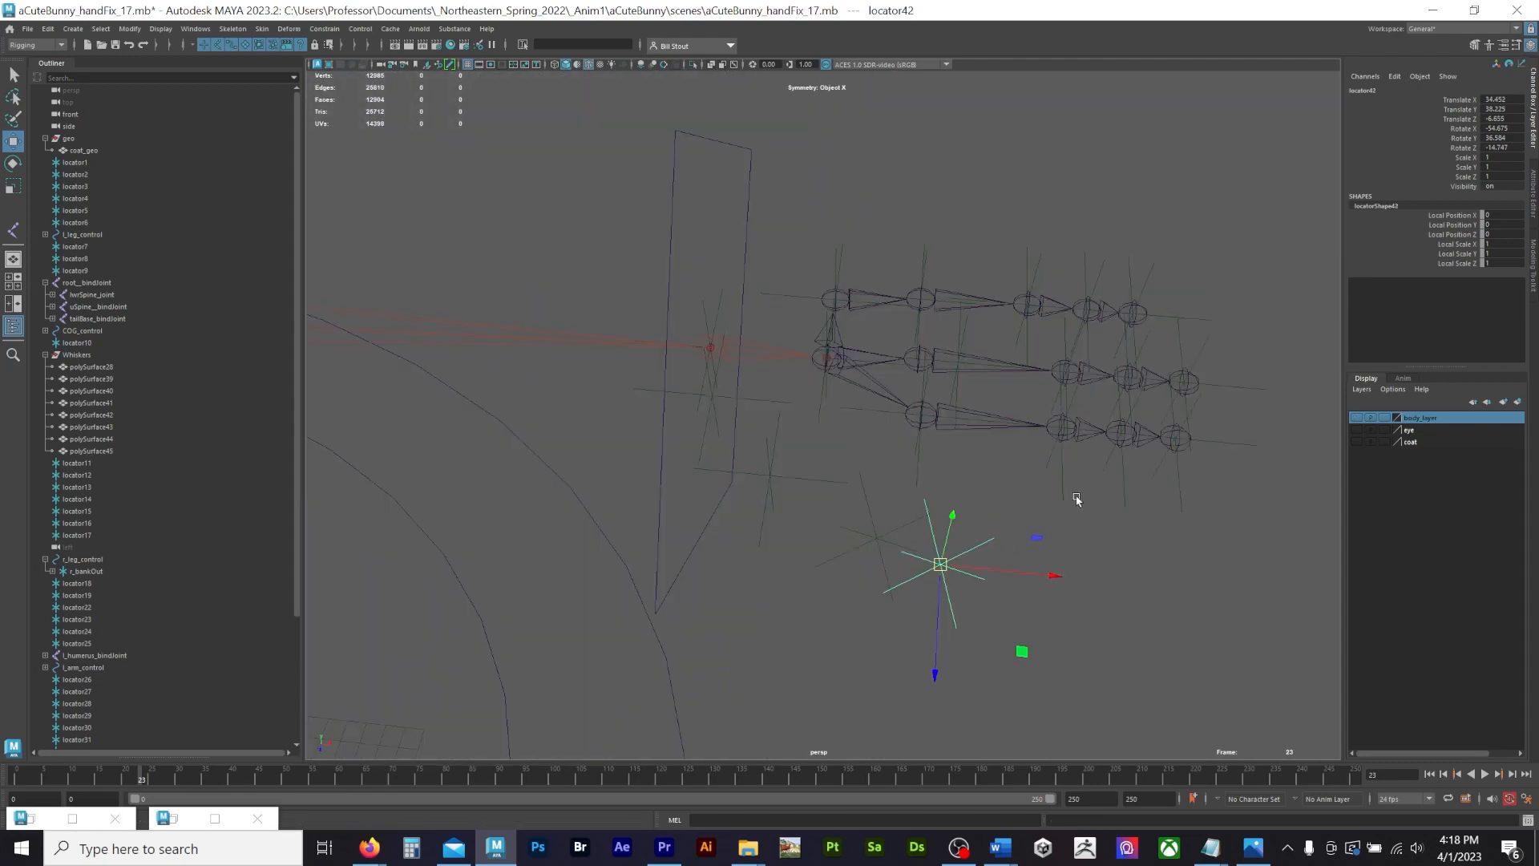
alt+drag(1075, 498, 1071, 478)
click(13, 230)
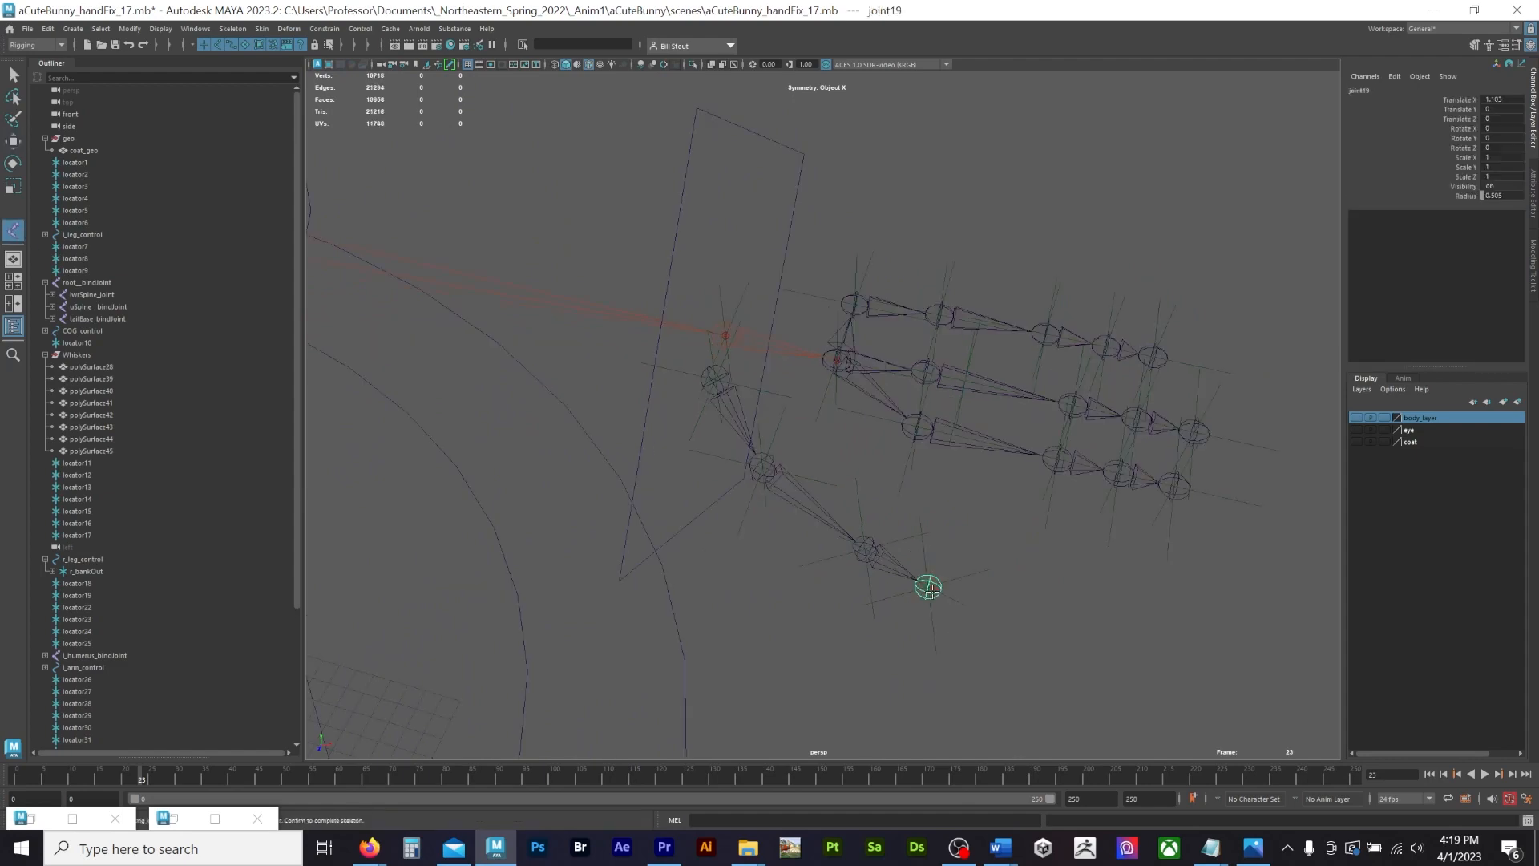
key(Return)
Step: Try rotating the thumb's root and second joints together, and undo the rotation
alt+drag(931, 591, 972, 347)
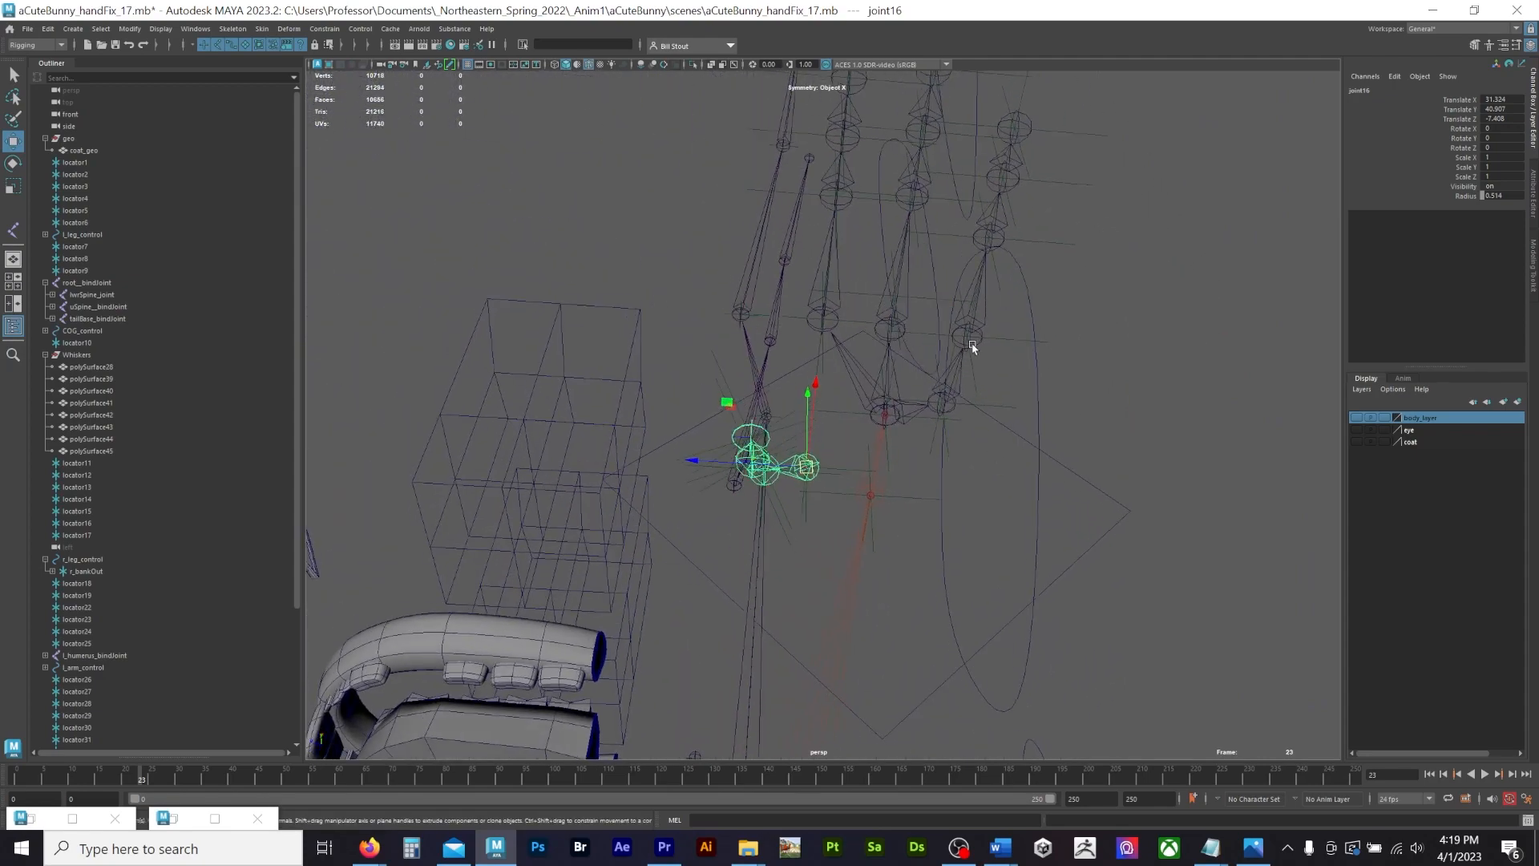
click(970, 341)
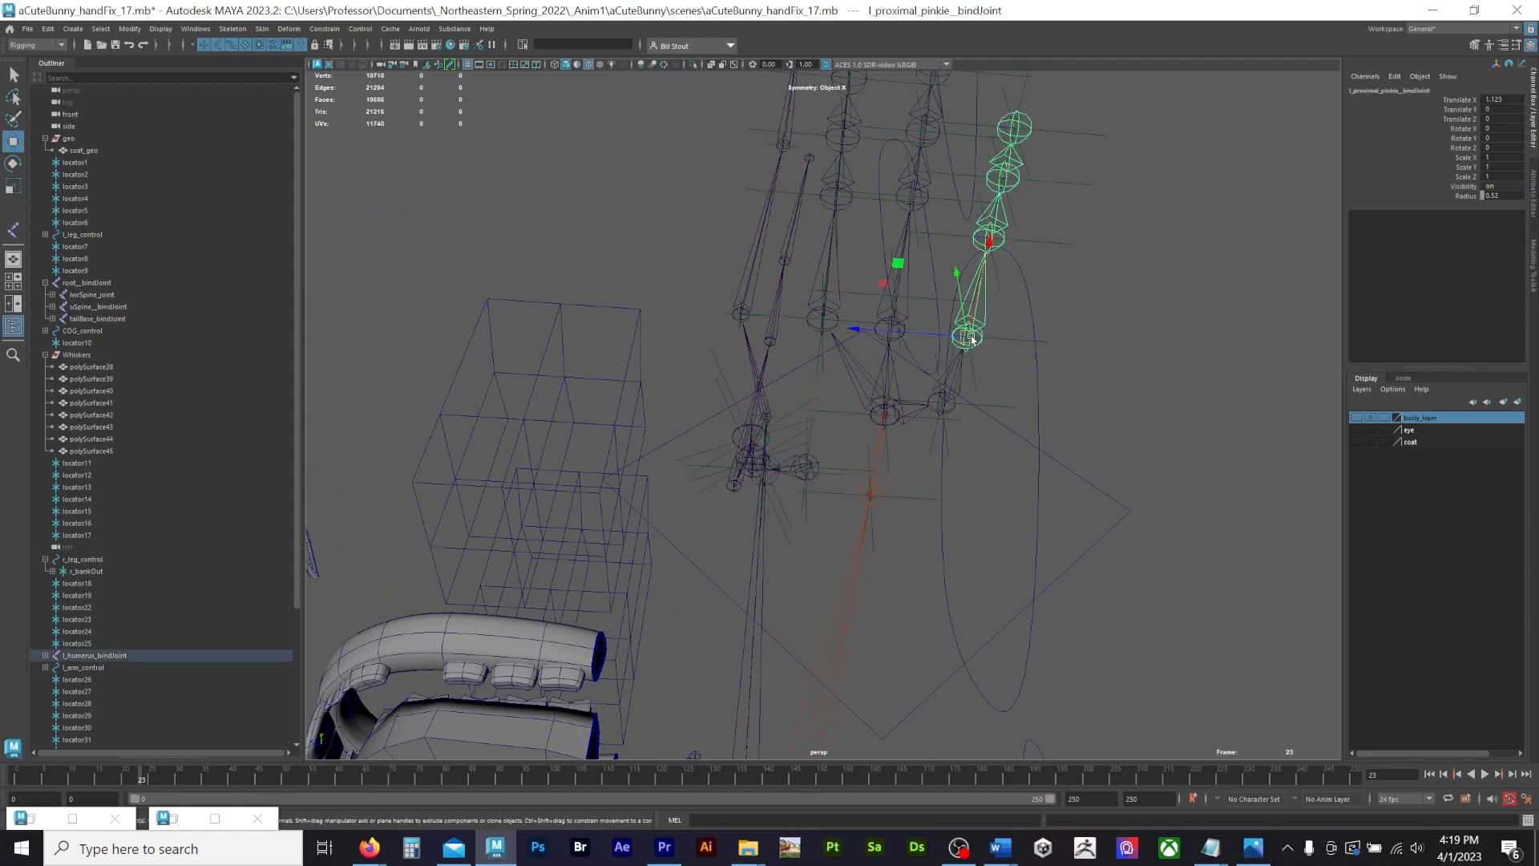
alt+drag(969, 336, 796, 478)
click(790, 485)
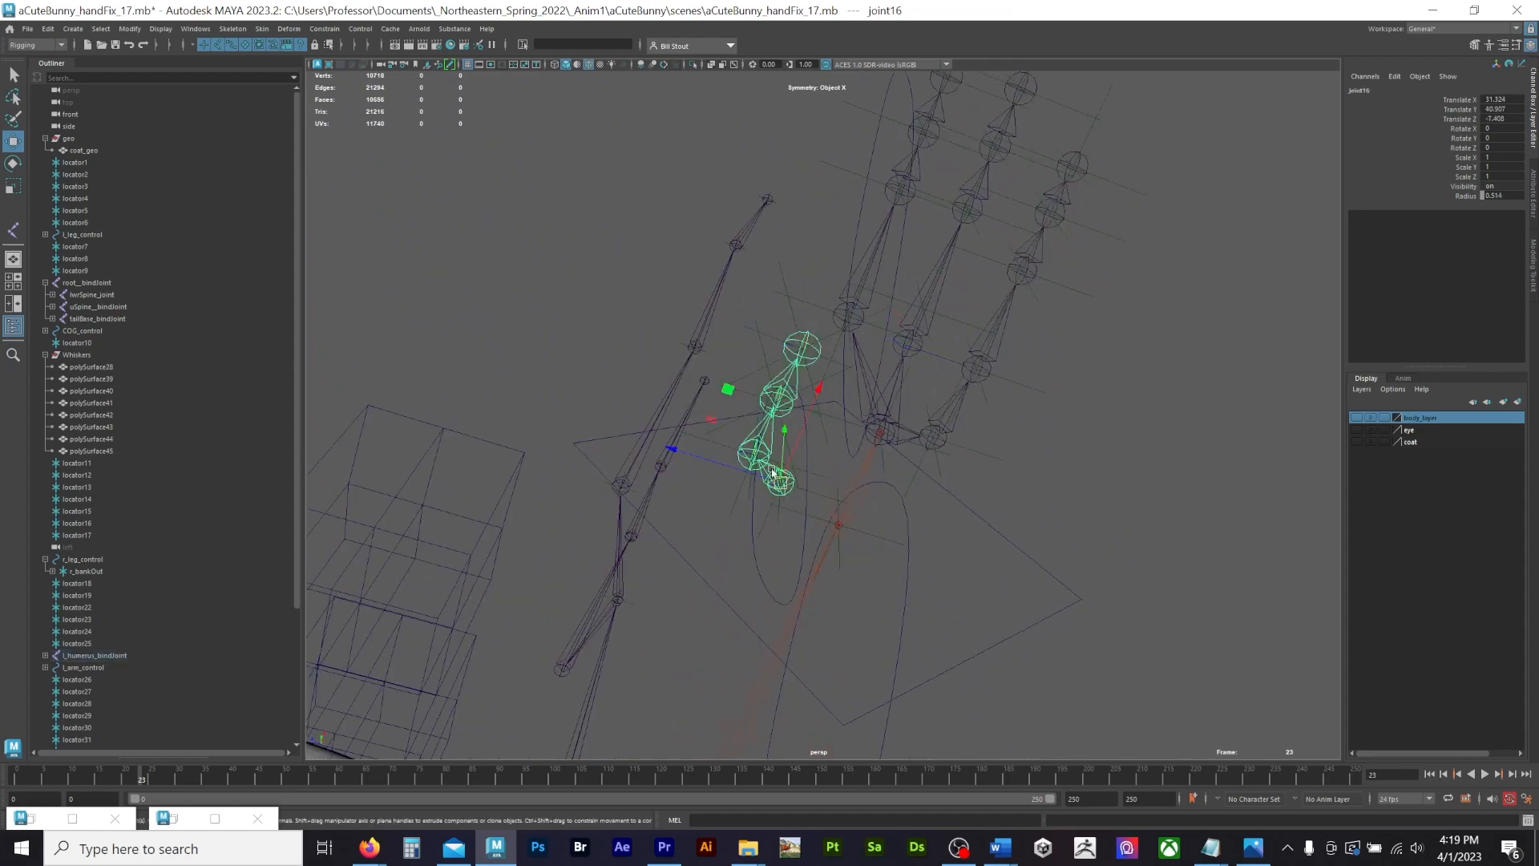
shift+click(755, 442)
key(e)
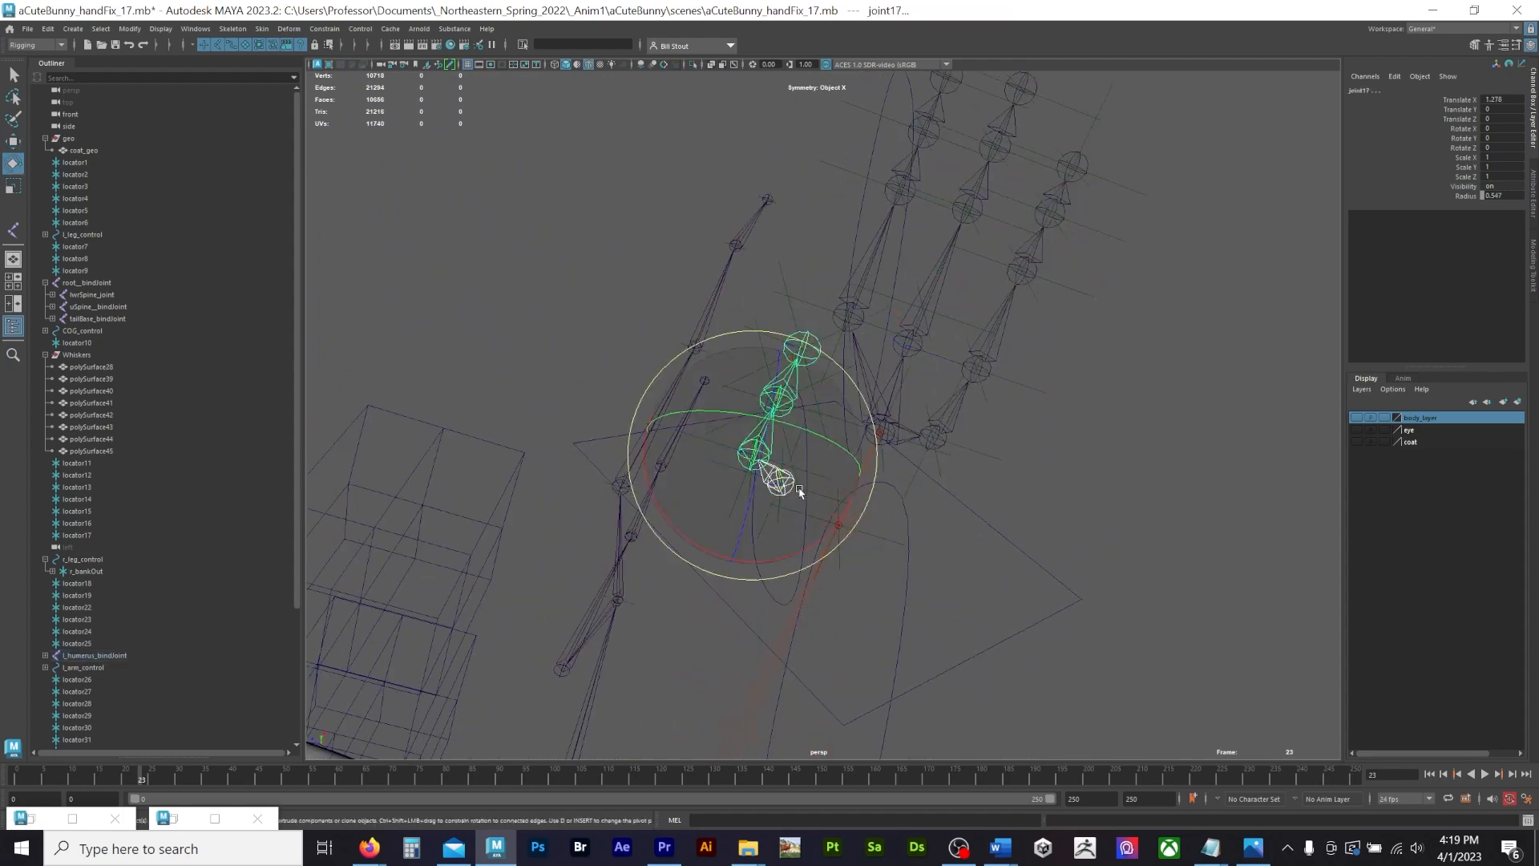
drag(811, 431, 841, 465)
key(ctrl+z)
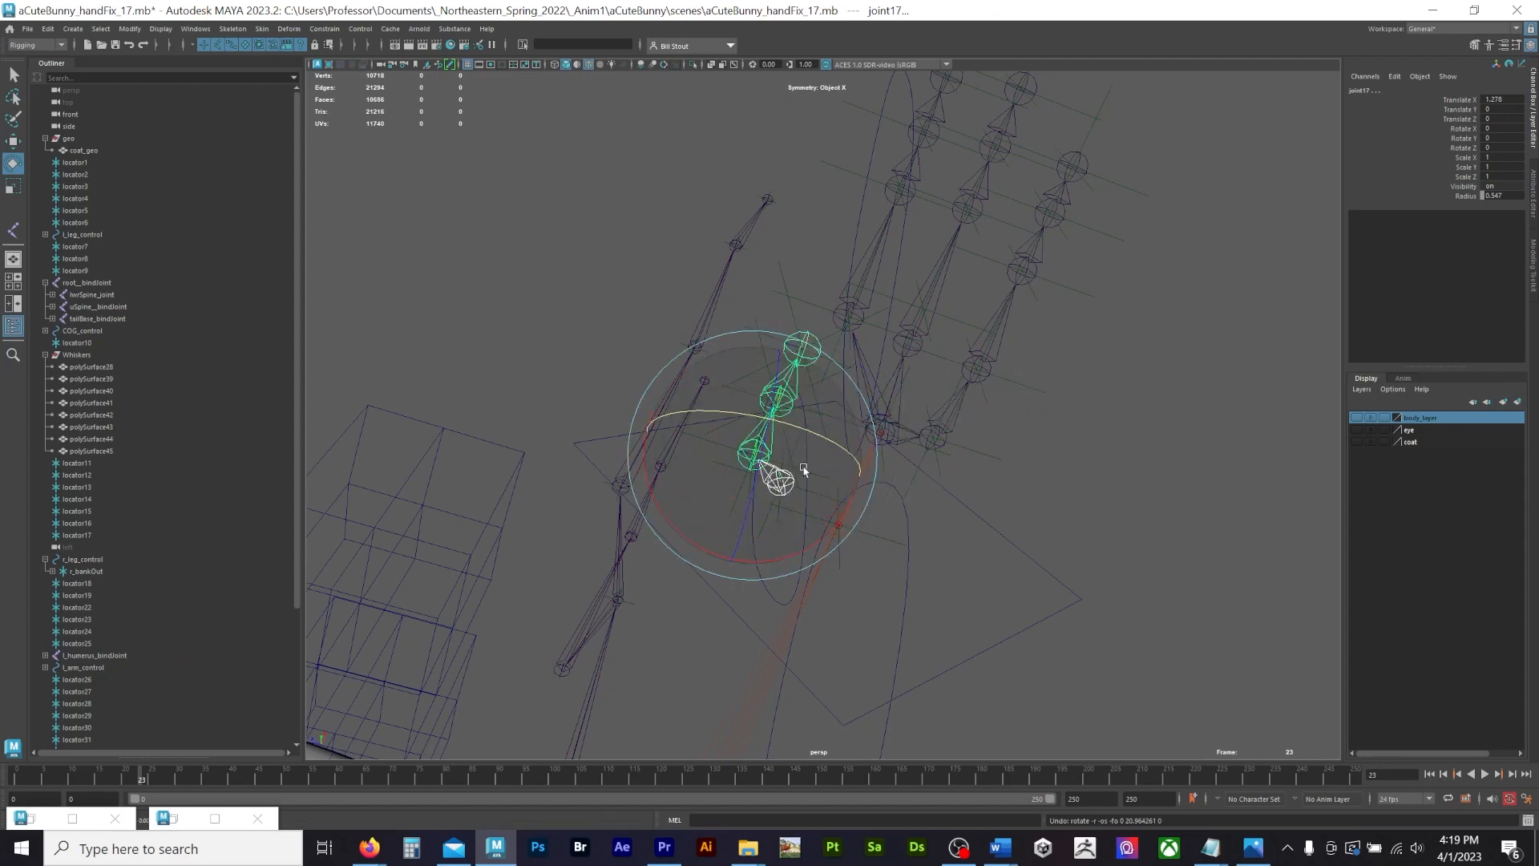
Step: Try curling the fingers downward about Z from their proximal joints, and undo the rotation
alt+drag(888, 299, 990, 433)
drag(1002, 322, 1002, 436)
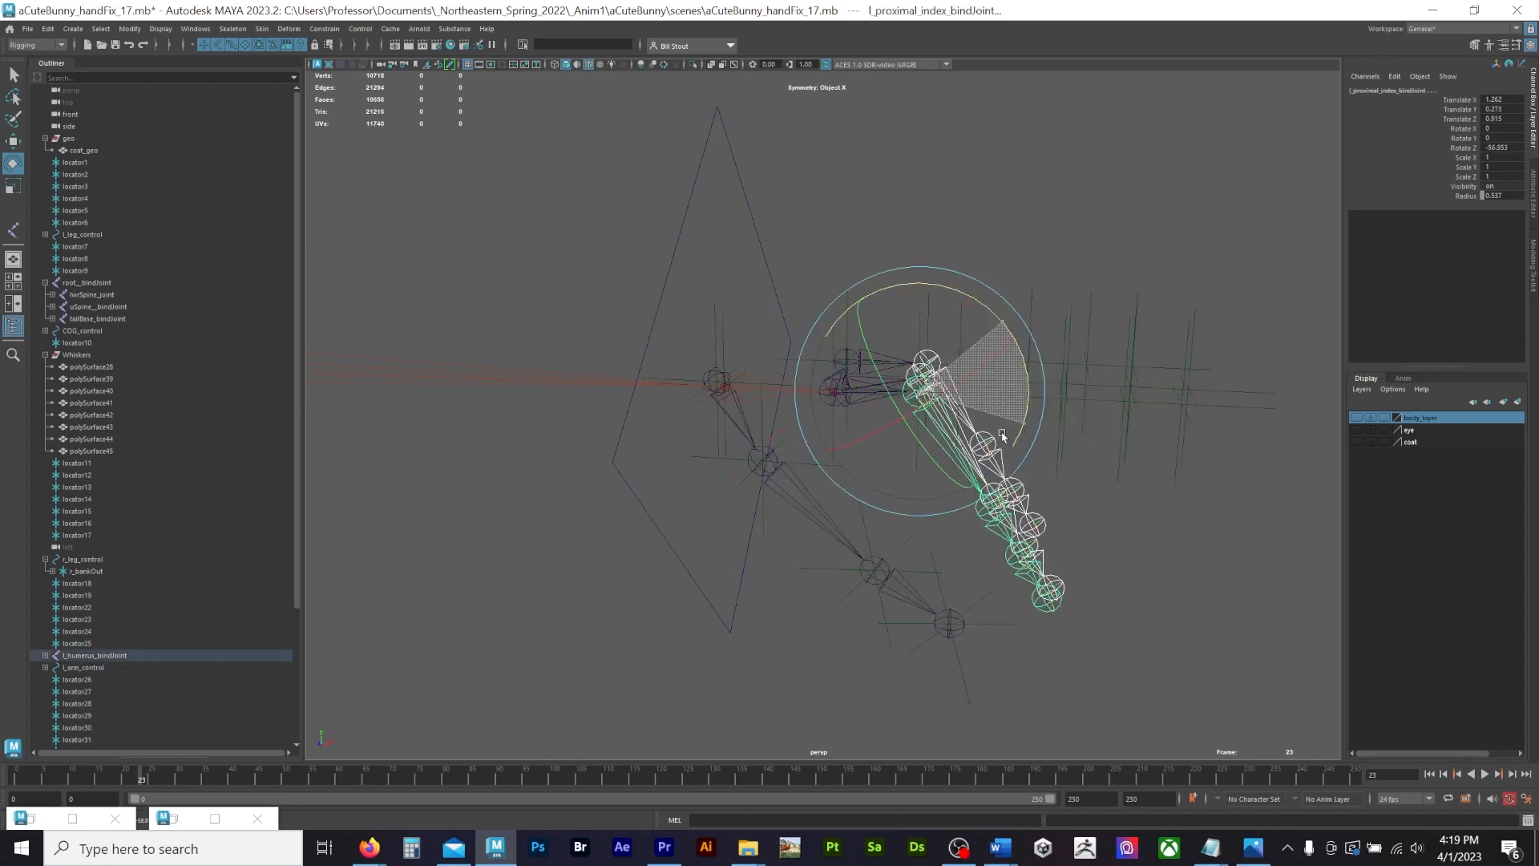
key(ctrl+z)
mouse_move(1082, 529)
alt+mouse_down()
mouse_move(1089, 498)
mouse_move(1074, 503)
alt+mouse_up()
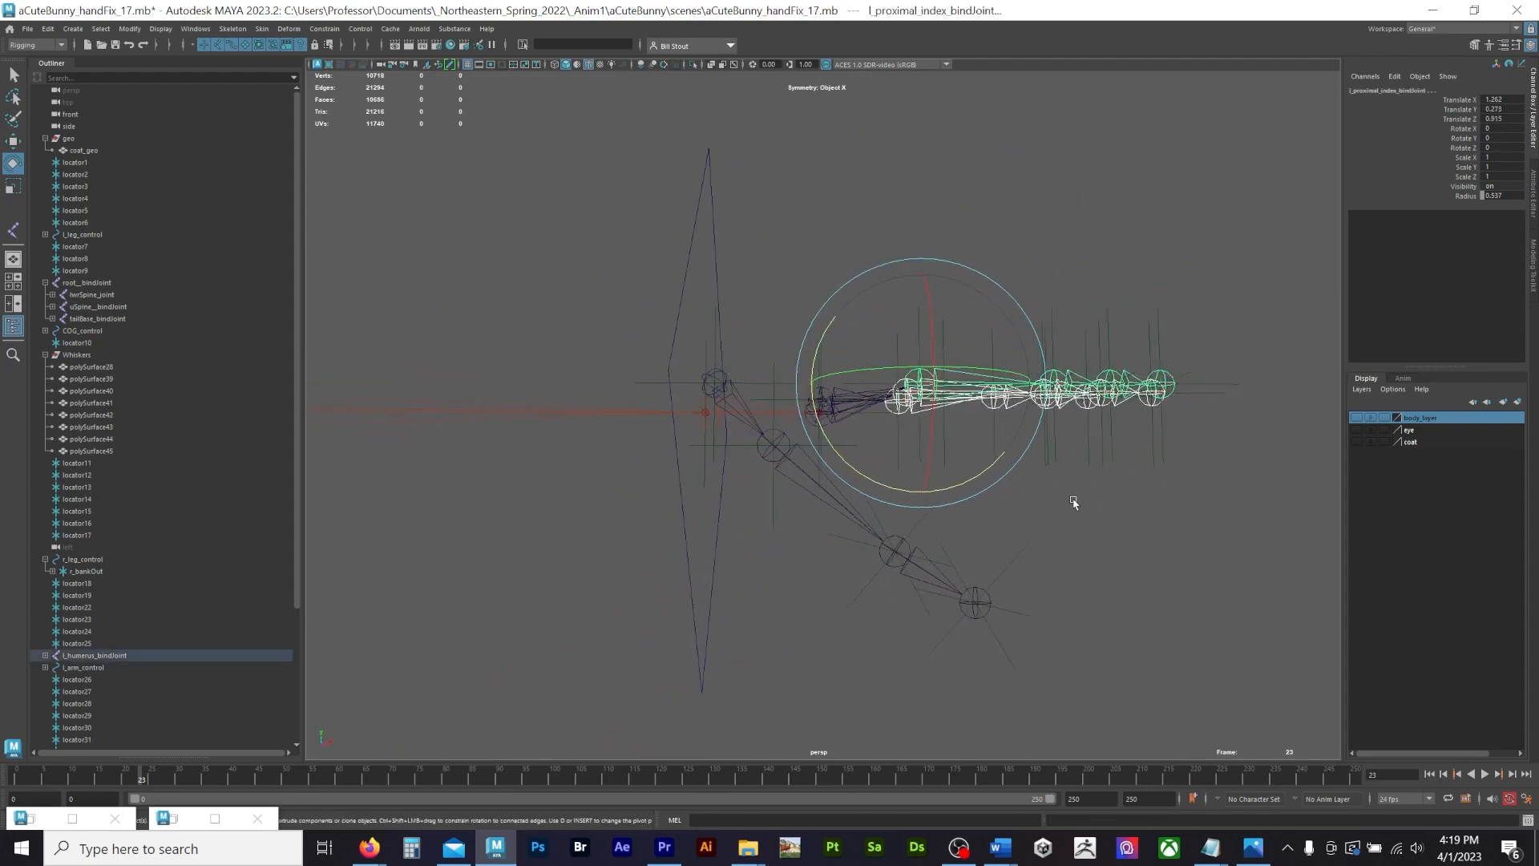
Step: Examine the thumb root joint's axis alignment and its Rotate and Joint Orient values
click(740, 409)
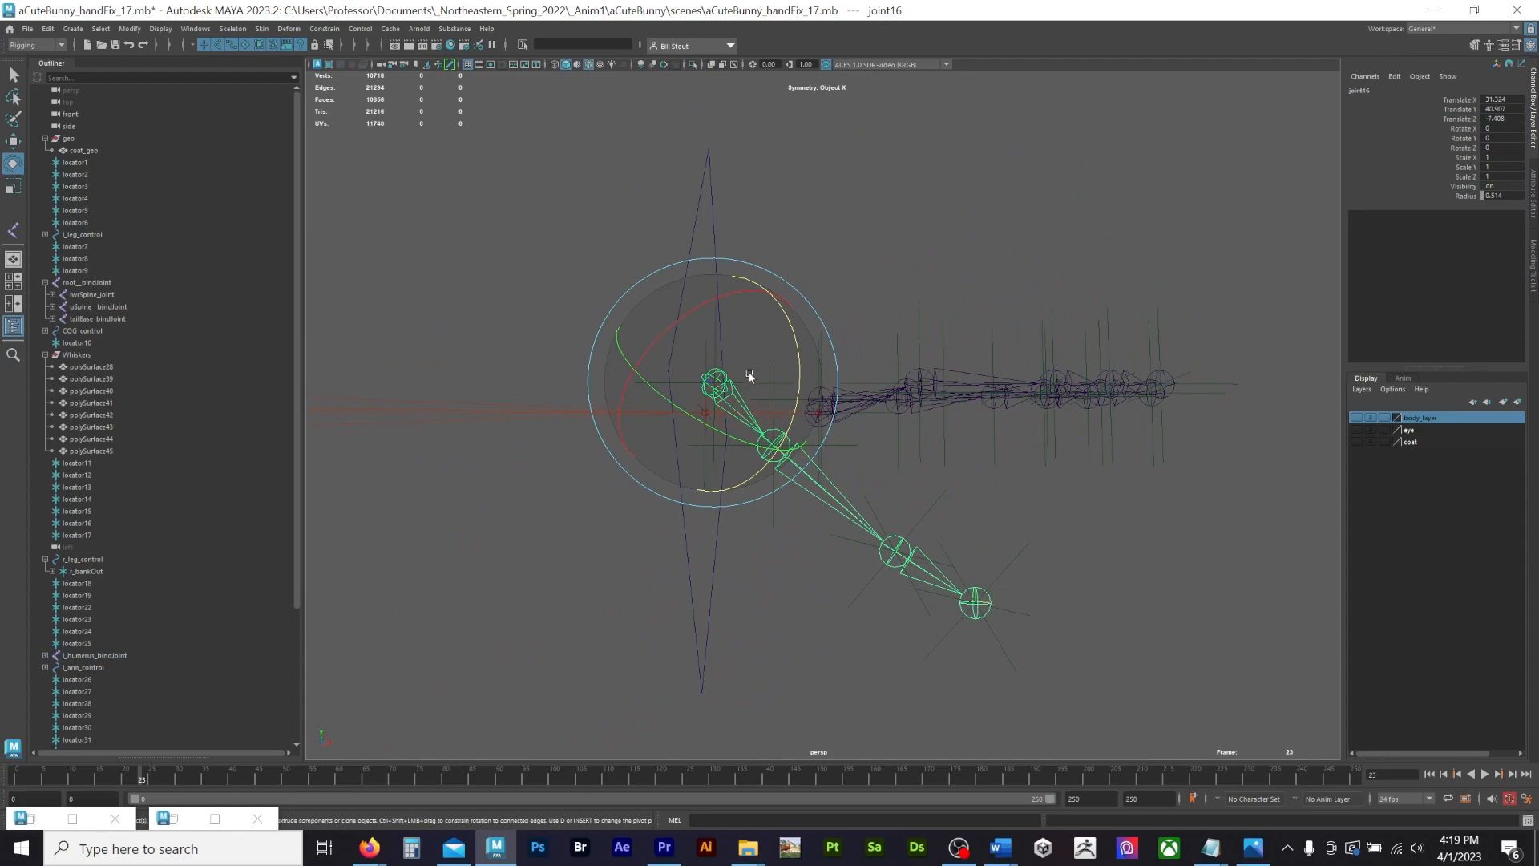
mouse_move(750, 375)
alt+mouse_down()
mouse_move(690, 406)
mouse_move(755, 388)
mouse_move(804, 456)
mouse_move(759, 399)
mouse_move(782, 387)
mouse_move(733, 385)
alt+mouse_up()
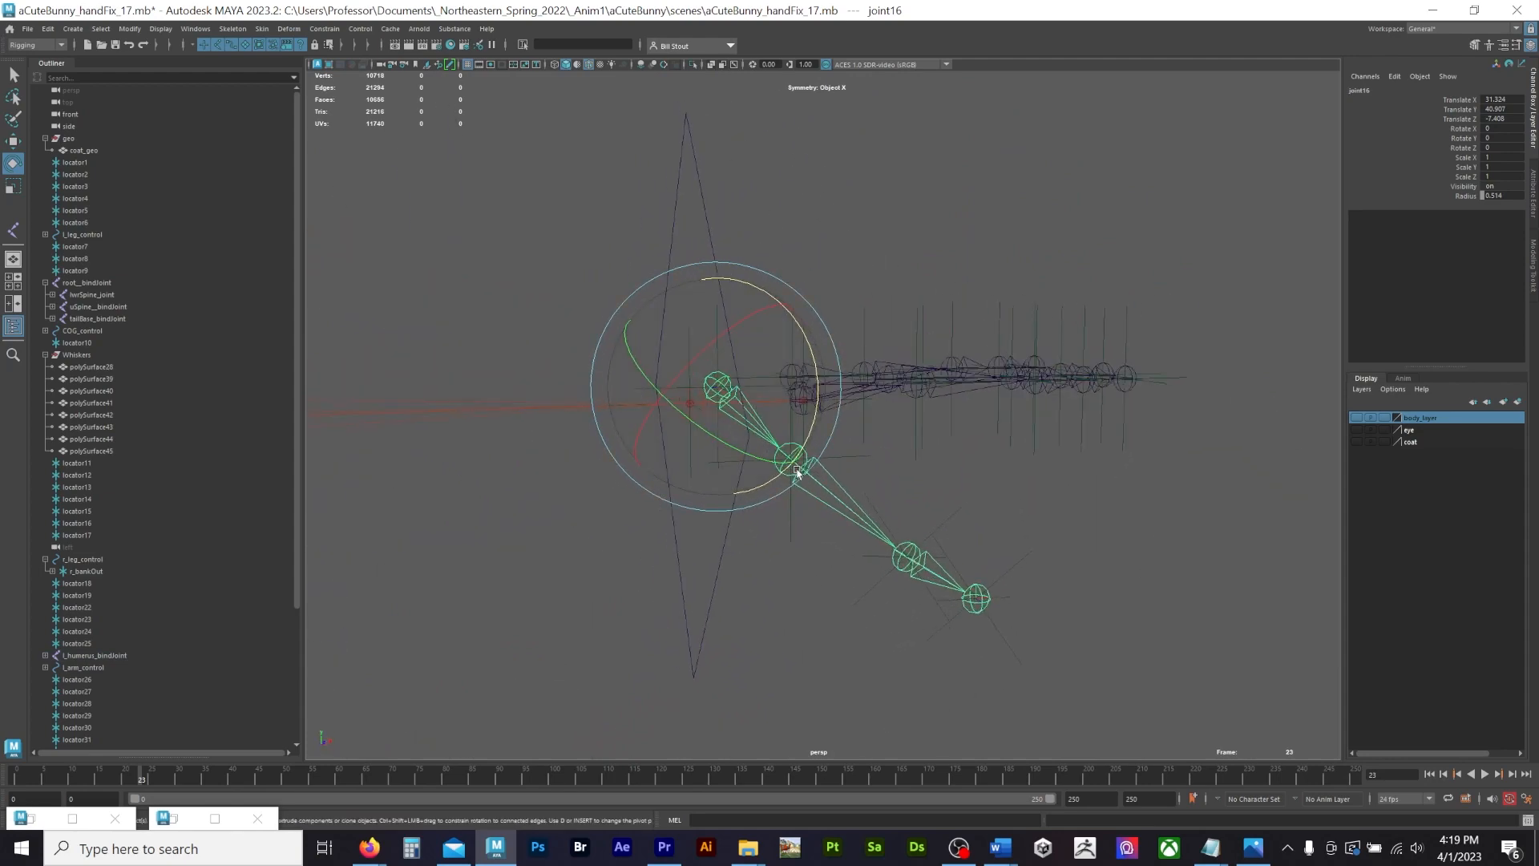
alt+drag(859, 522, 732, 406)
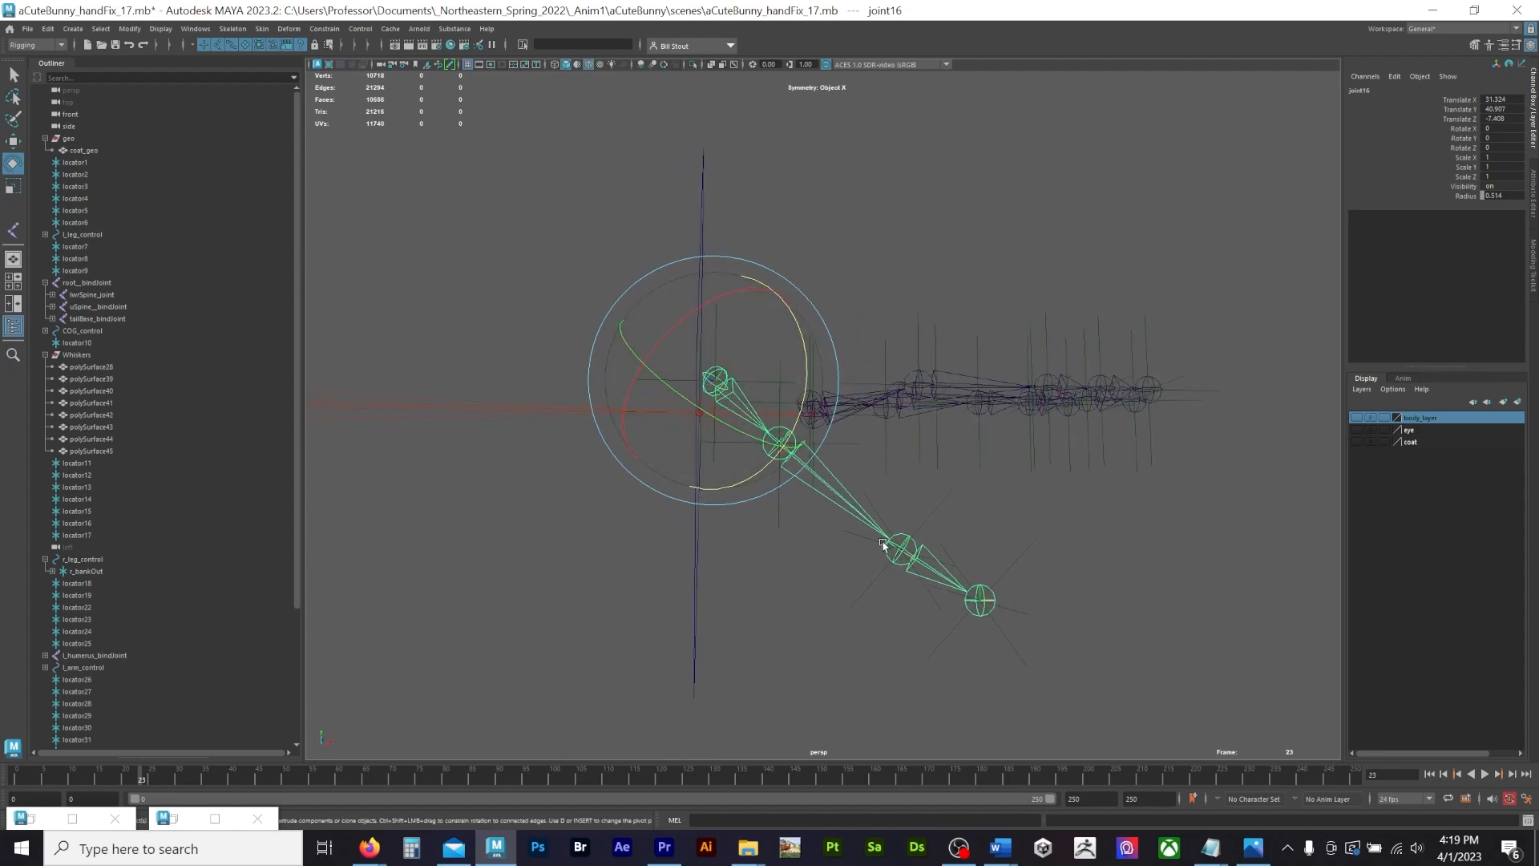
alt+drag(1004, 621, 849, 464)
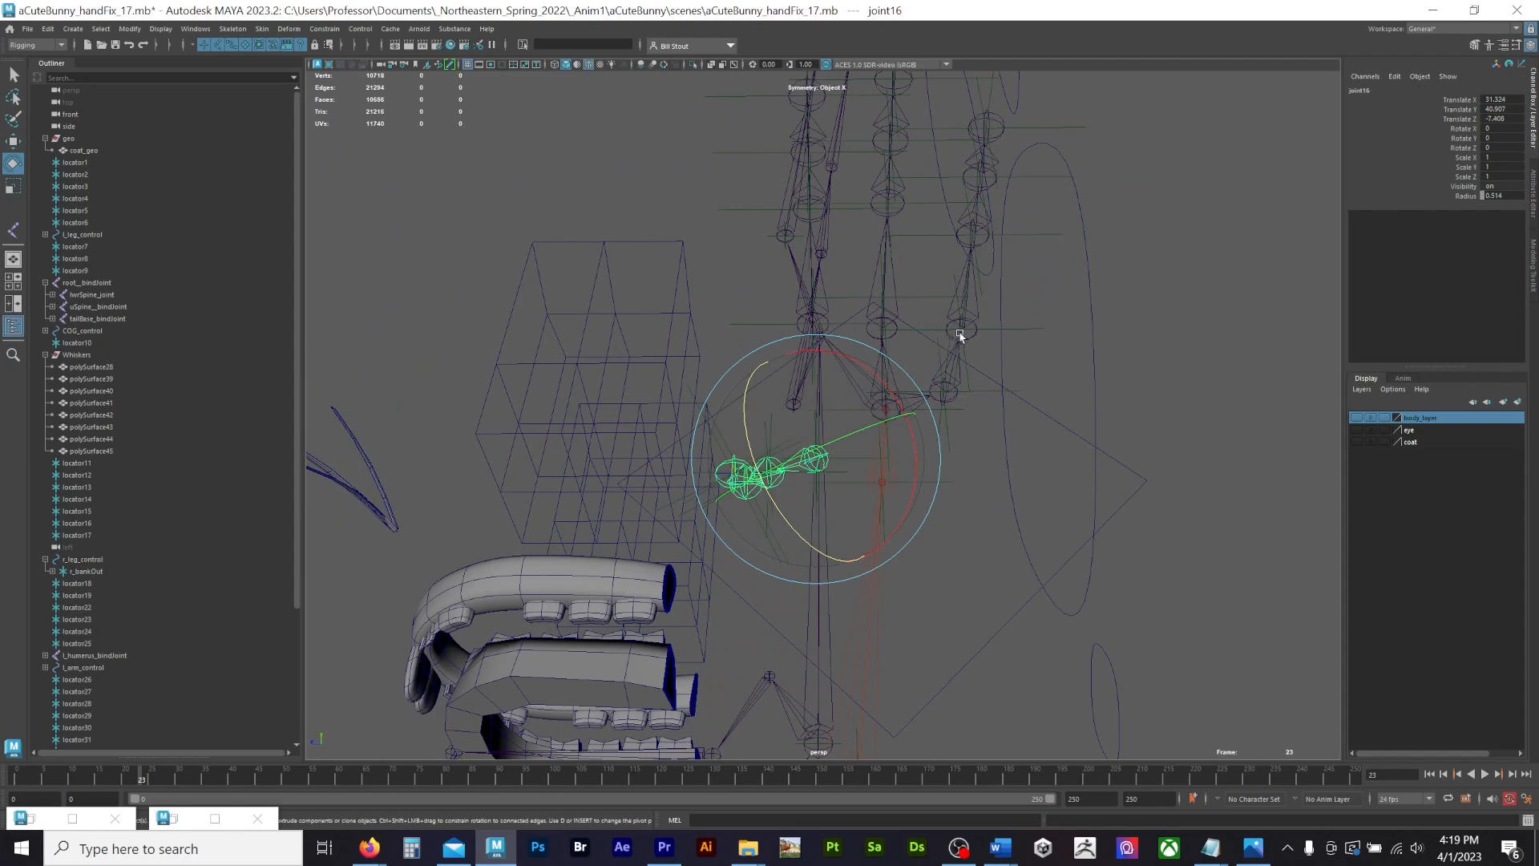
alt+drag(948, 443, 996, 436)
key(ctrl+a)
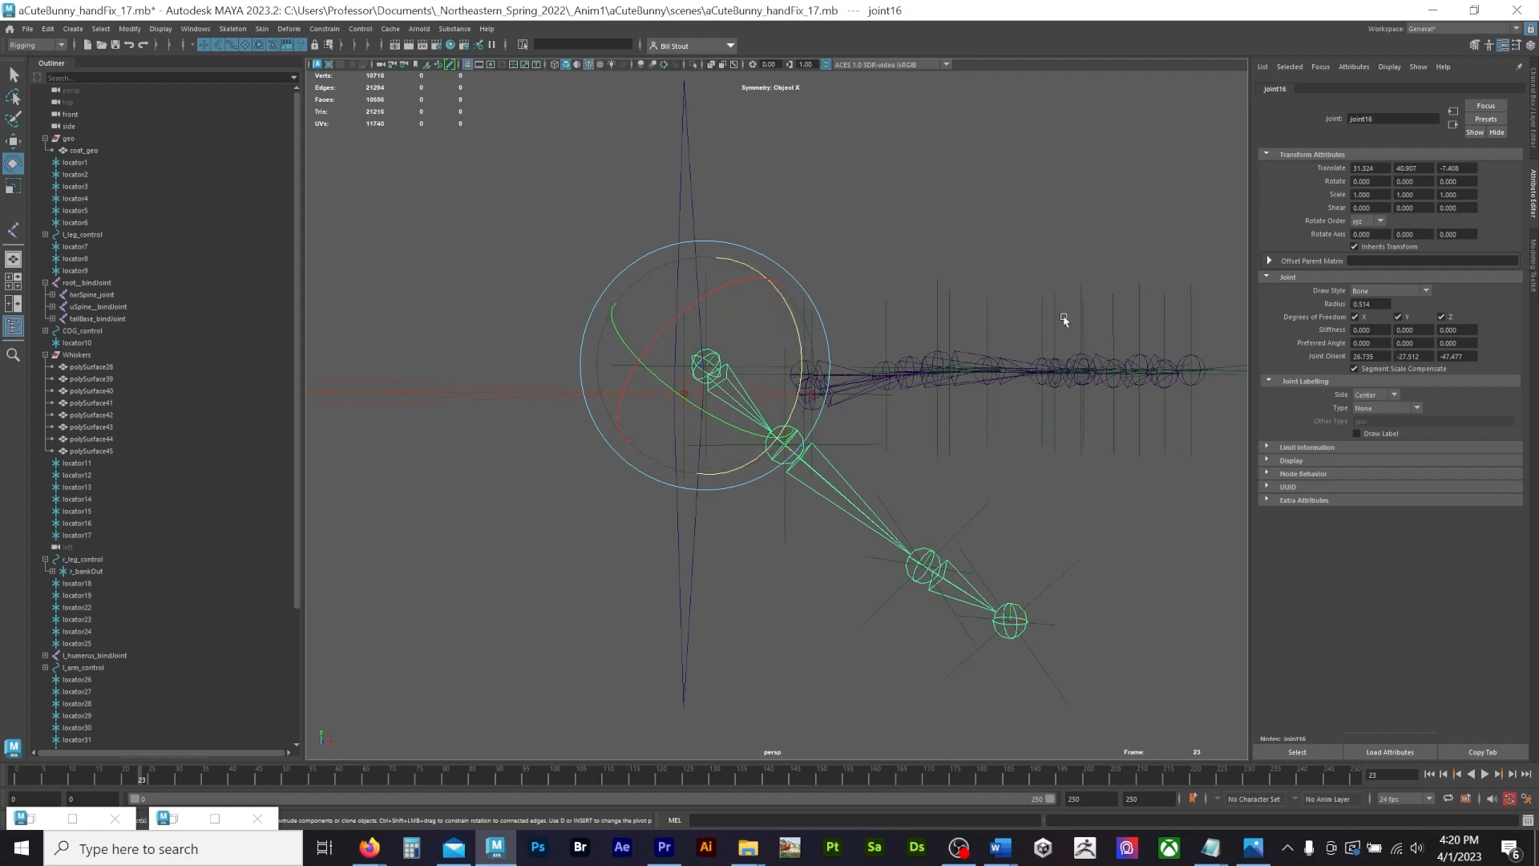
click(1375, 183)
drag(1384, 358, 1340, 358)
click(1385, 181)
Step: Try rotating the thumb's root joint about X to about 60.57, with body_layer shown for comparison
alt+drag(918, 455, 975, 474)
drag(700, 302, 646, 373)
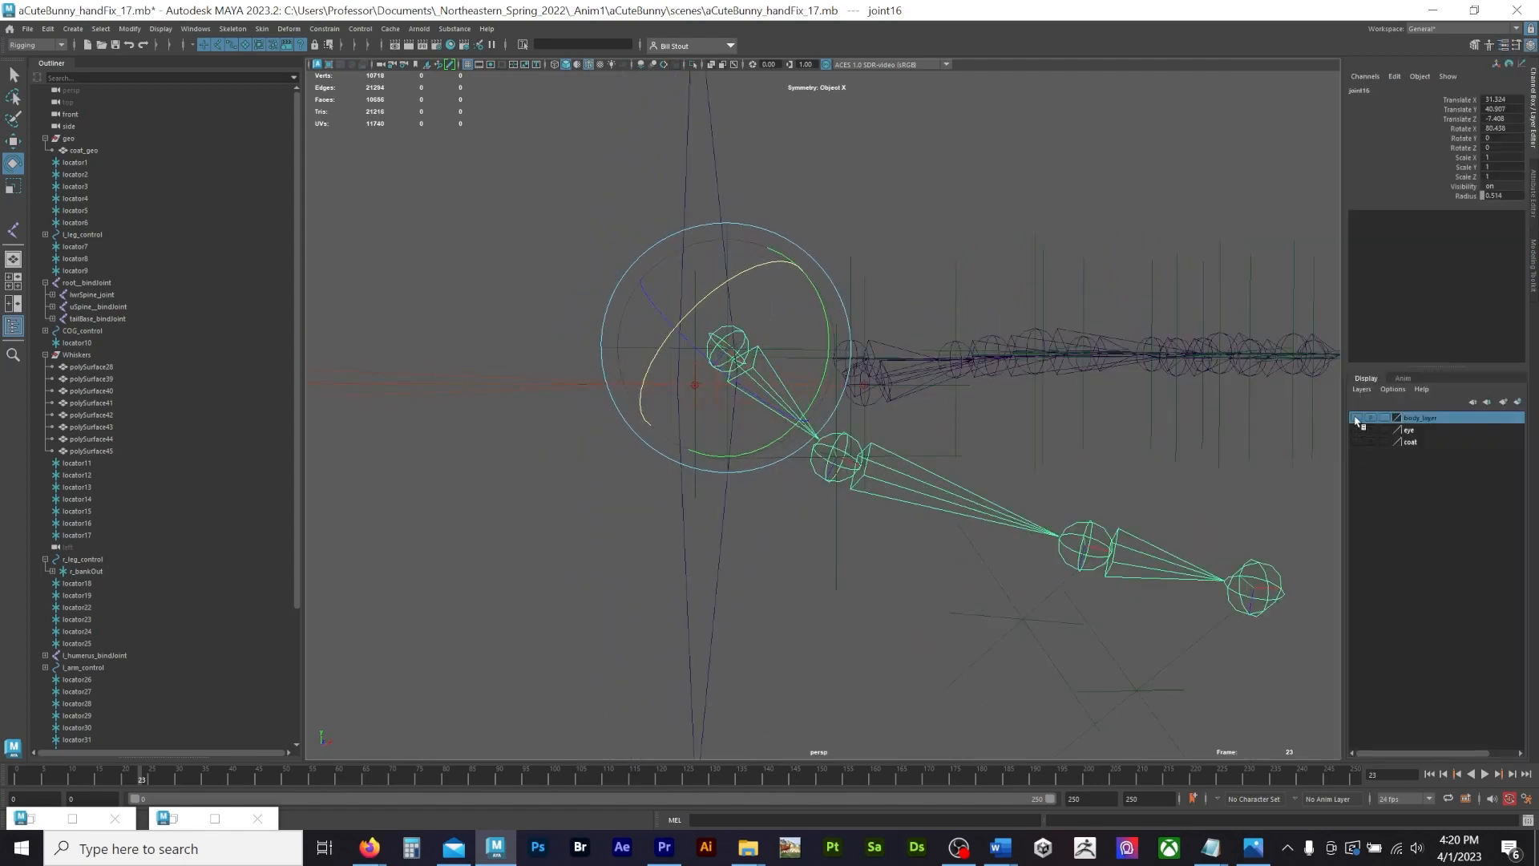
click(1356, 417)
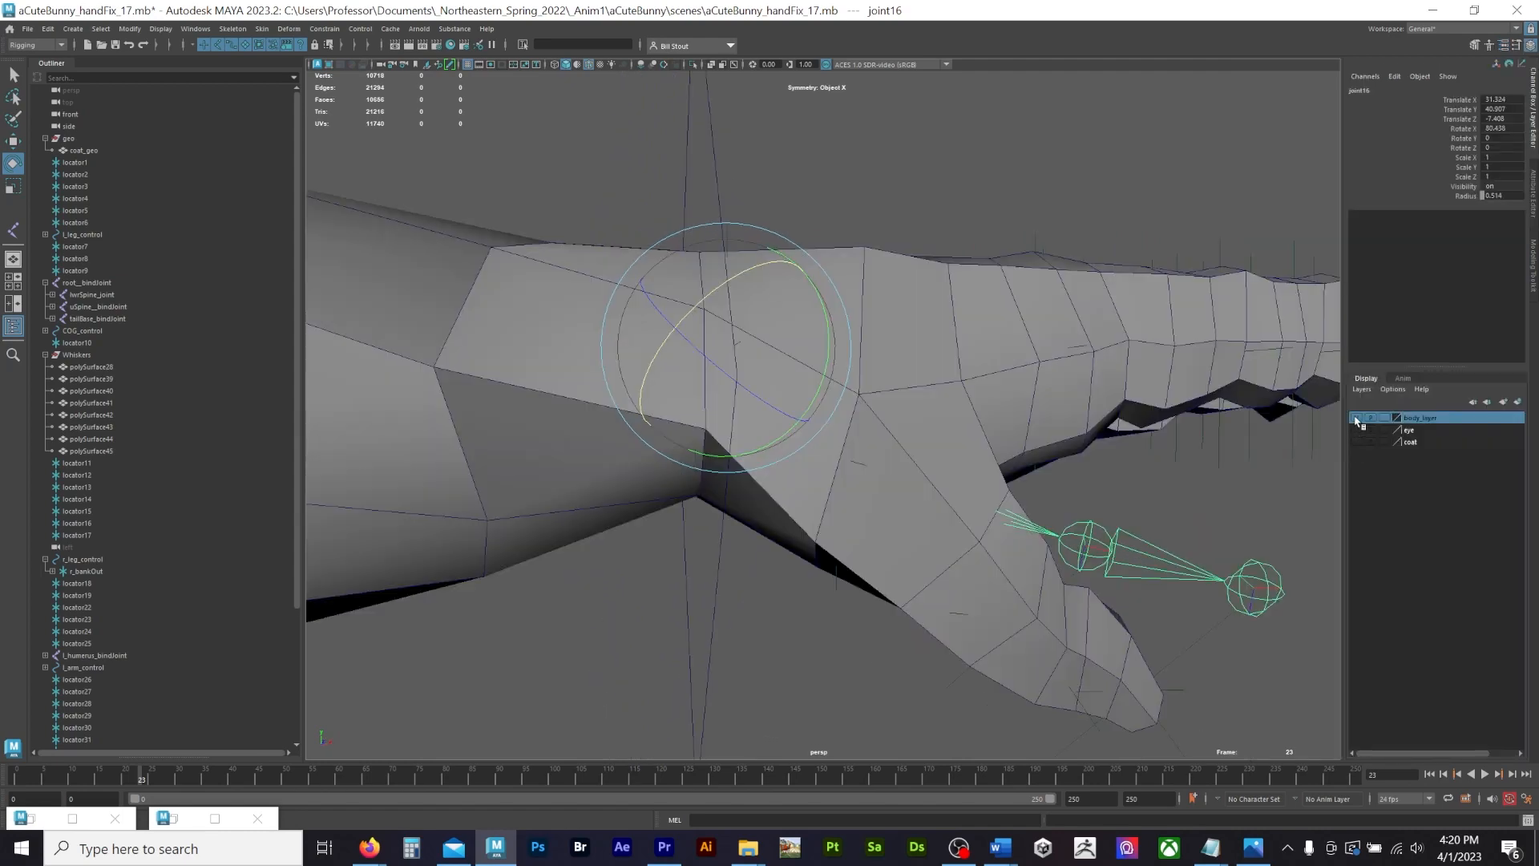
alt+drag(1229, 412, 1200, 419)
drag(709, 303, 733, 271)
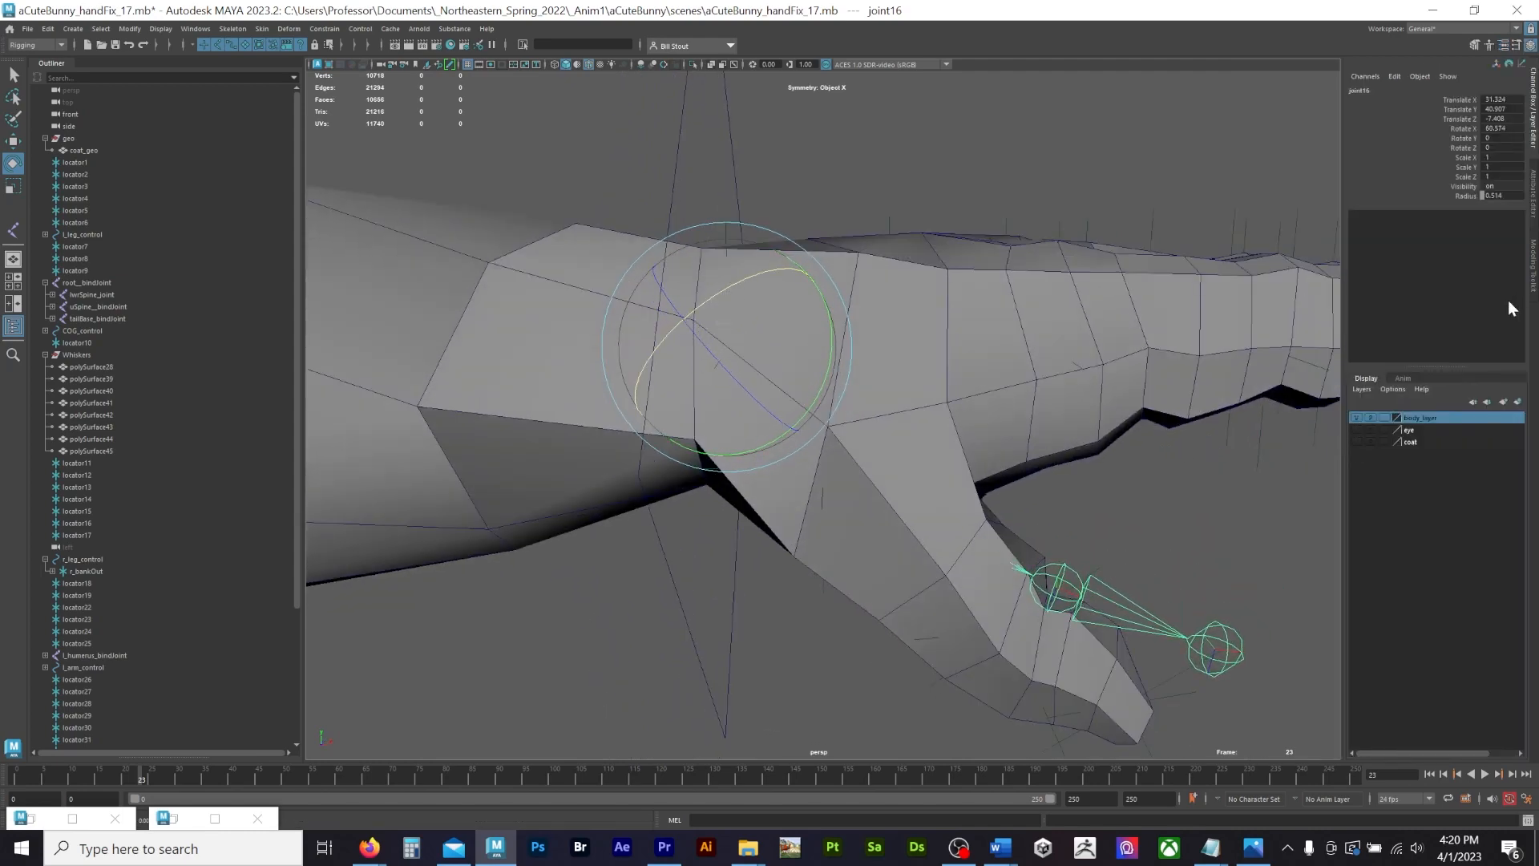
Step: Reset the thumb root joint's X rotation to 0 and hide body_layer
key(ctrl+a)
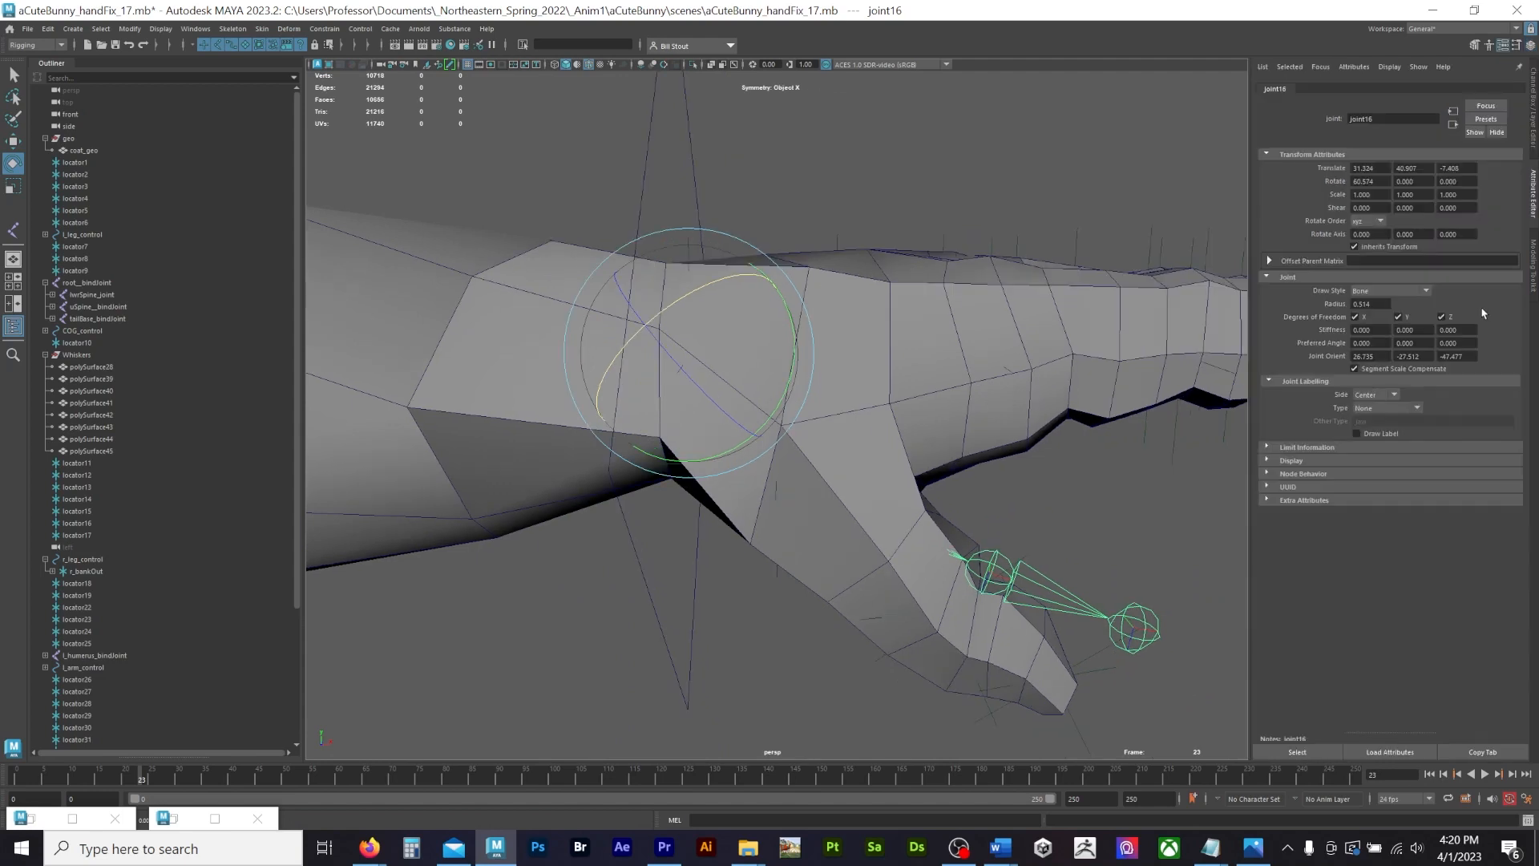
drag(1383, 183, 1329, 183)
drag(1381, 356, 1334, 357)
drag(1380, 182, 1337, 183)
text(0)
key(Return)
key(ctrl+a)
click(1356, 417)
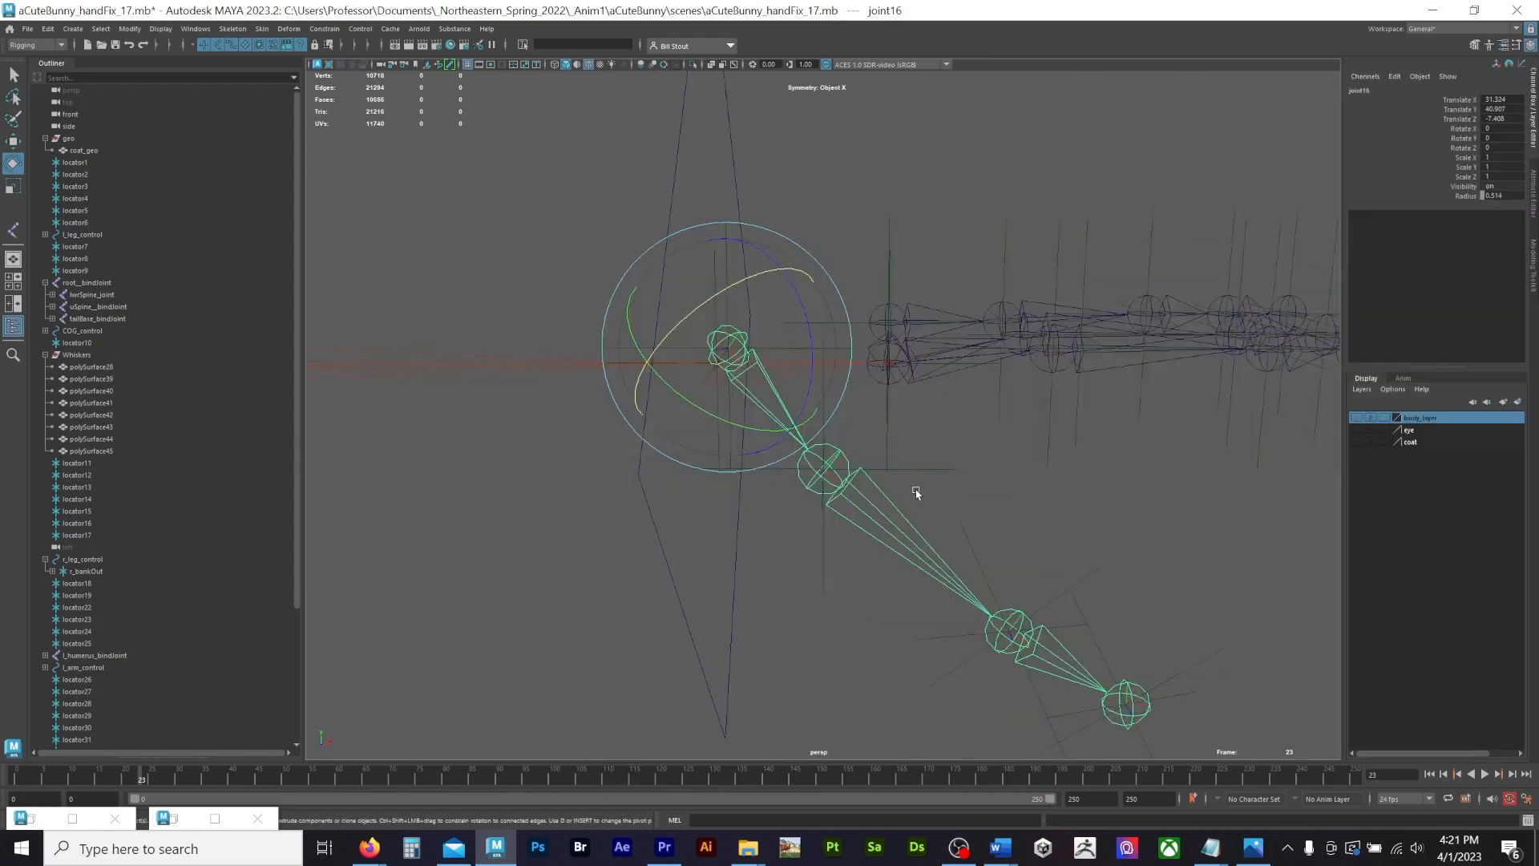
Step: Unparent the thumb's second joint from its root joint
click(893, 527)
key(shift+p)
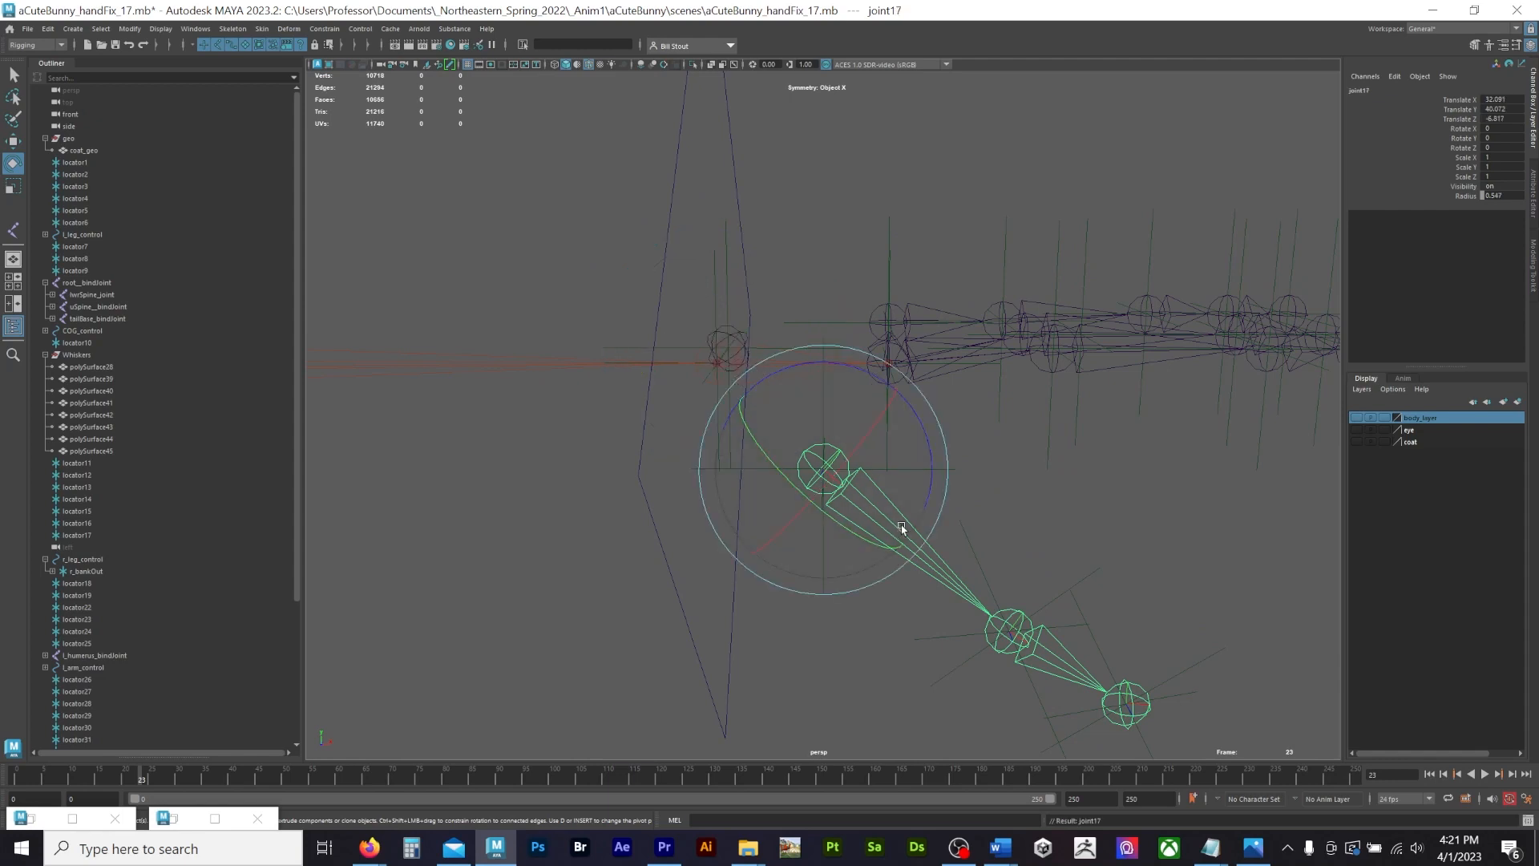
Step: Set the thumb root joint's Joint Orient X value to 86
click(731, 345)
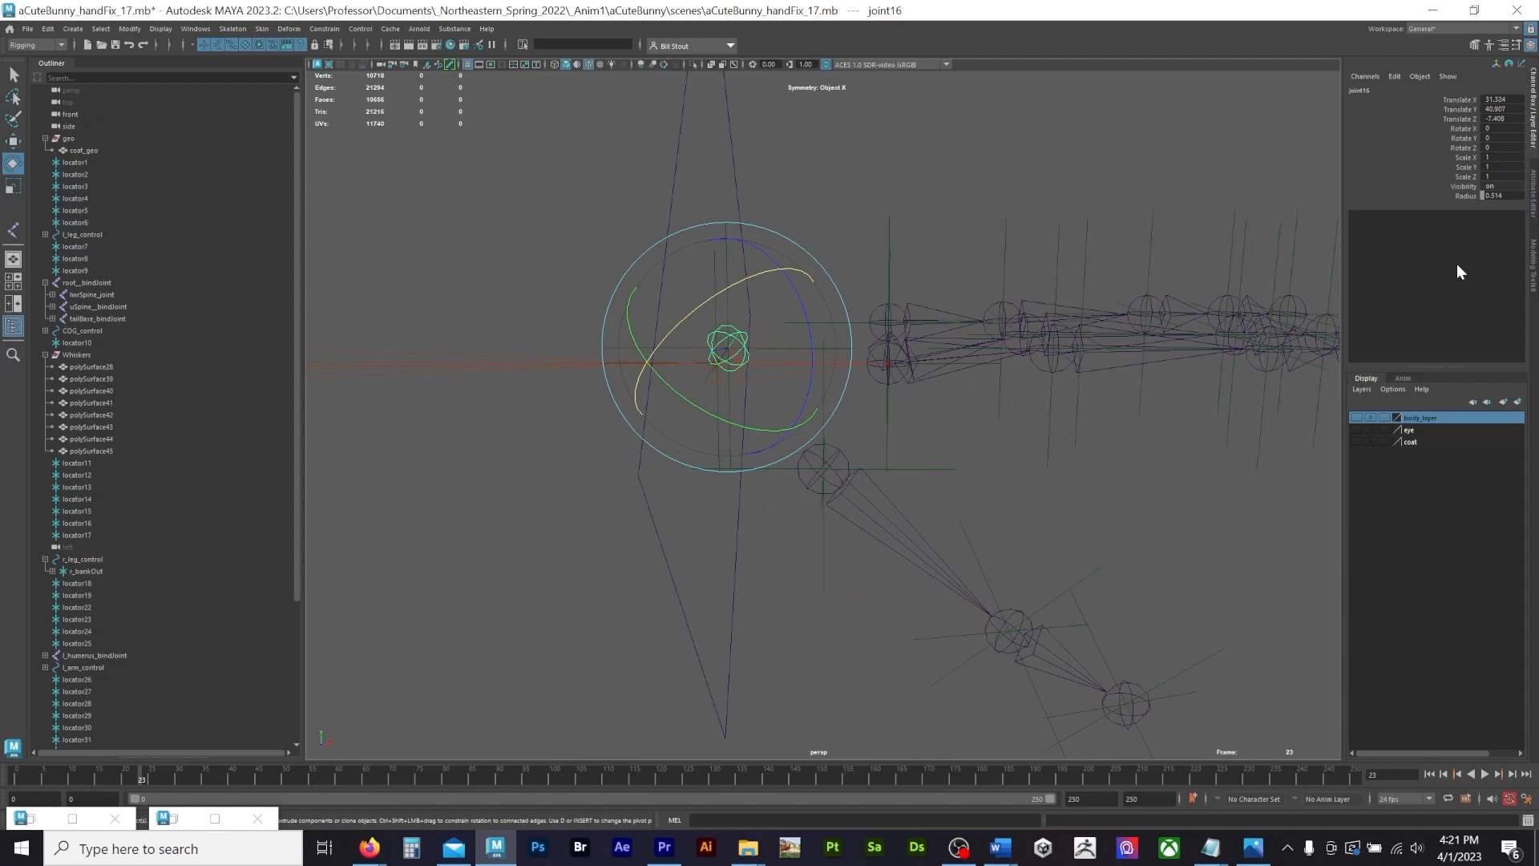
click(1532, 196)
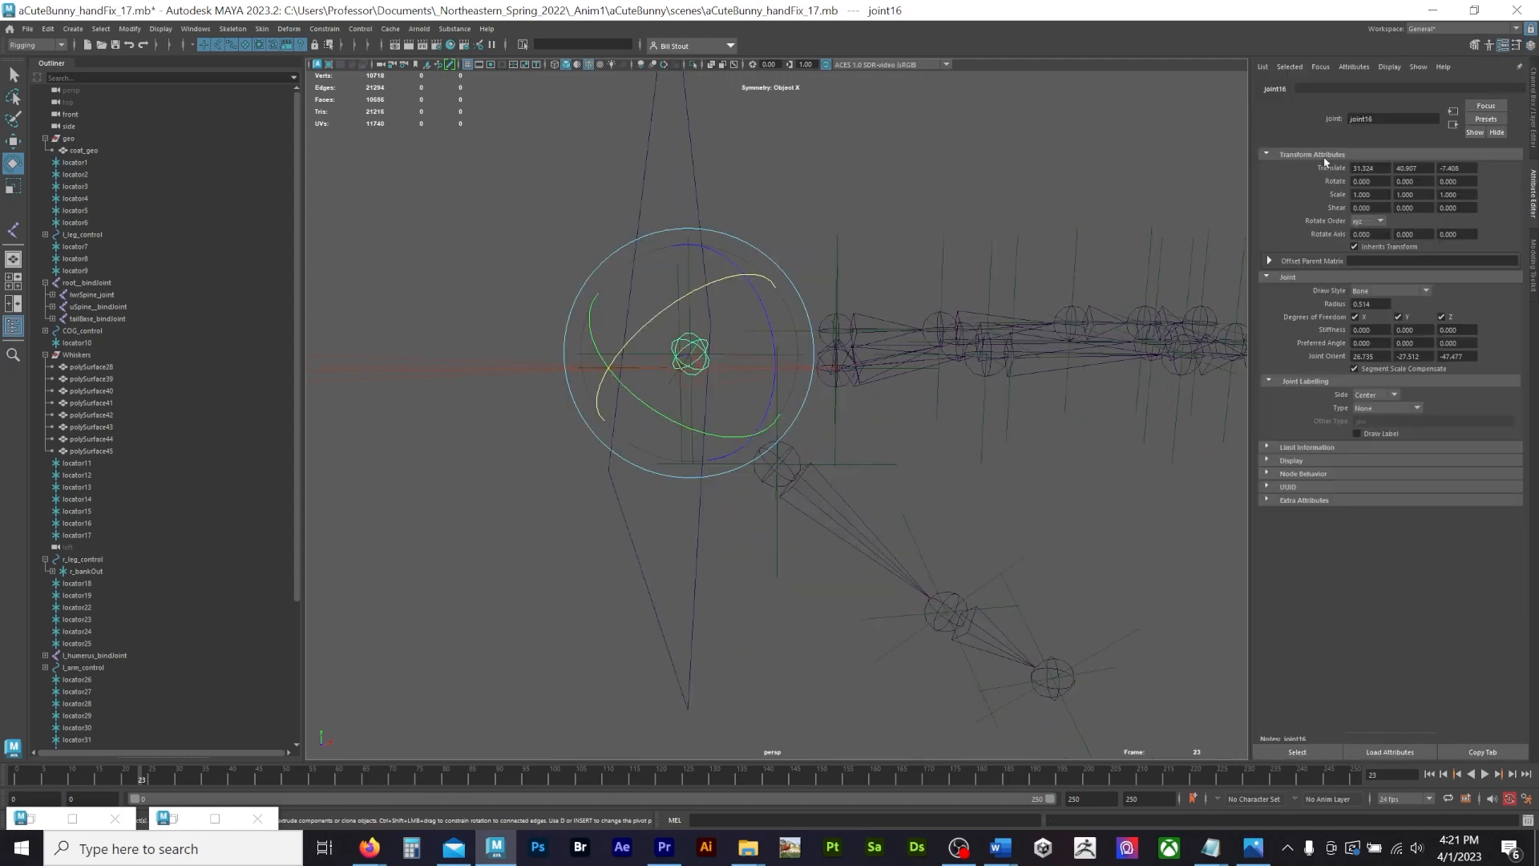
click(1363, 356)
text(86)
key(Return)
Step: Parent the thumb's second joint back under the thumb root joint
click(825, 518)
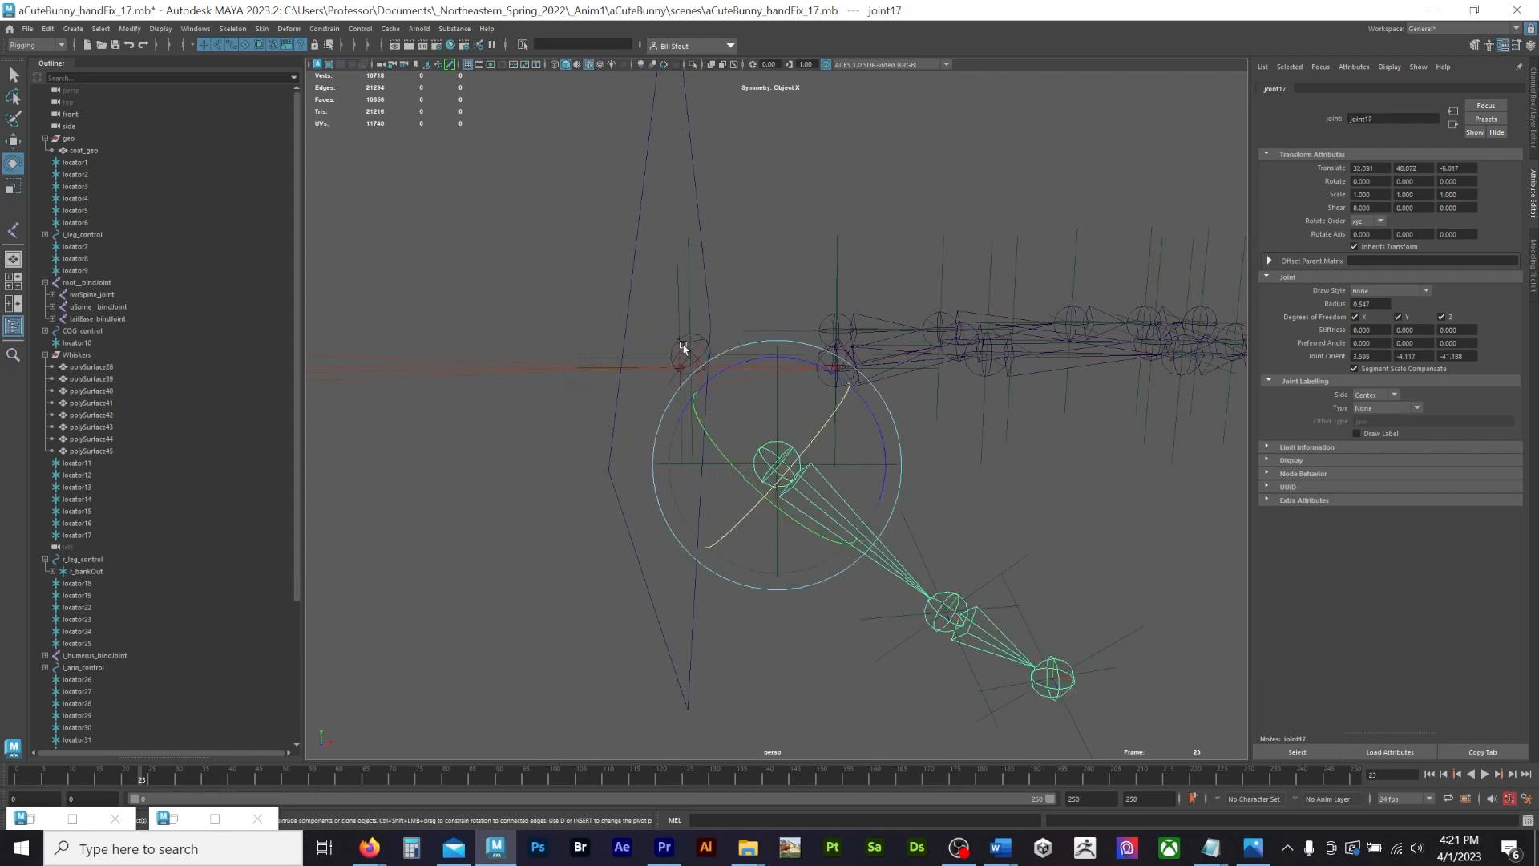
click(683, 346)
key(Down)
Step: Try rotating the thumb's second joint about X to about 90.83, briefly showing body_layer for comparison
drag(751, 364, 649, 486)
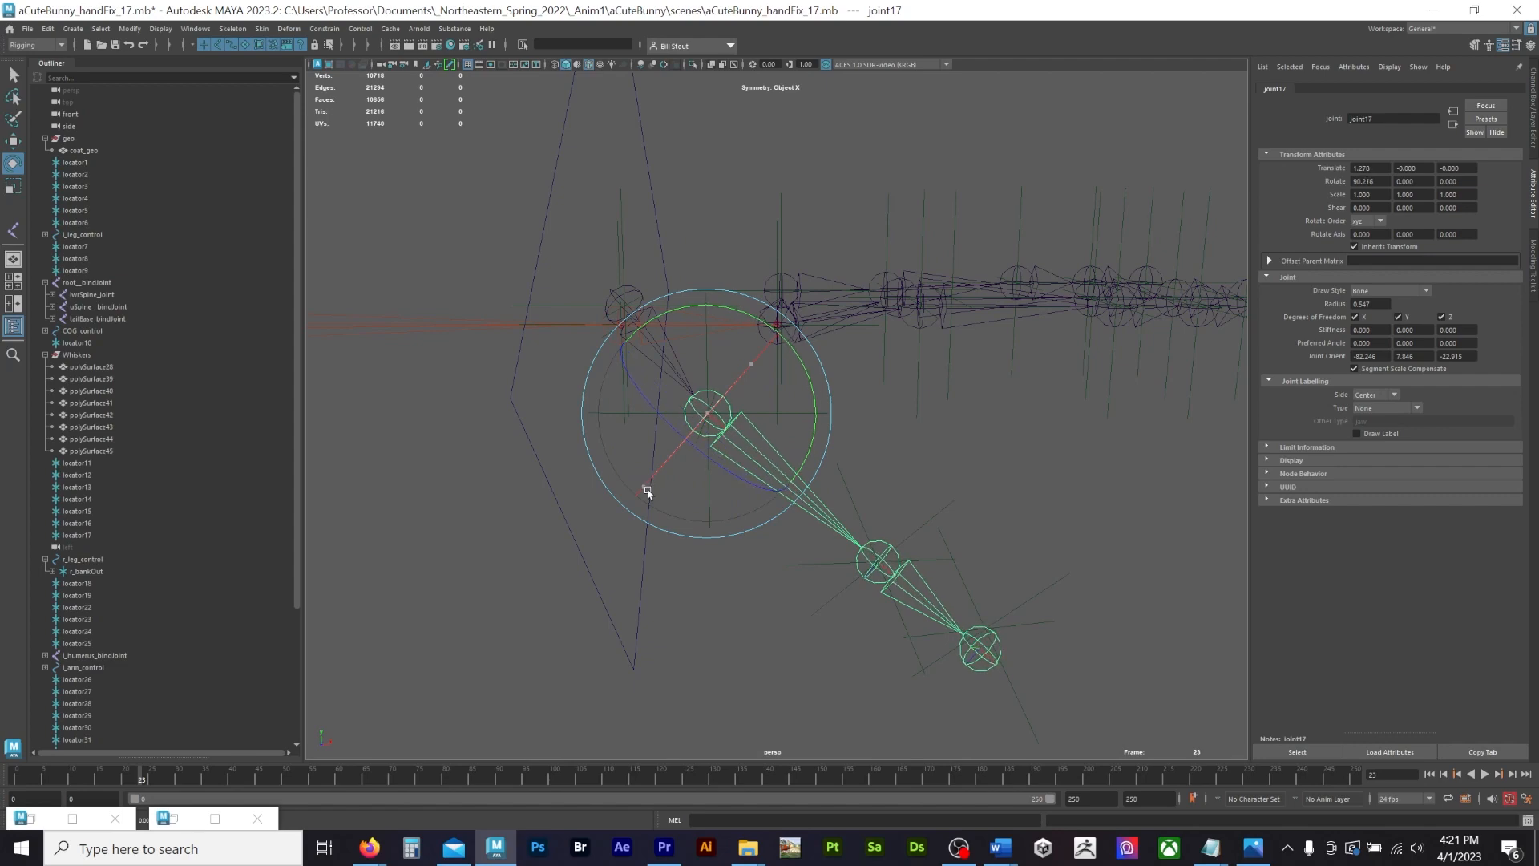
alt+drag(689, 495, 701, 468)
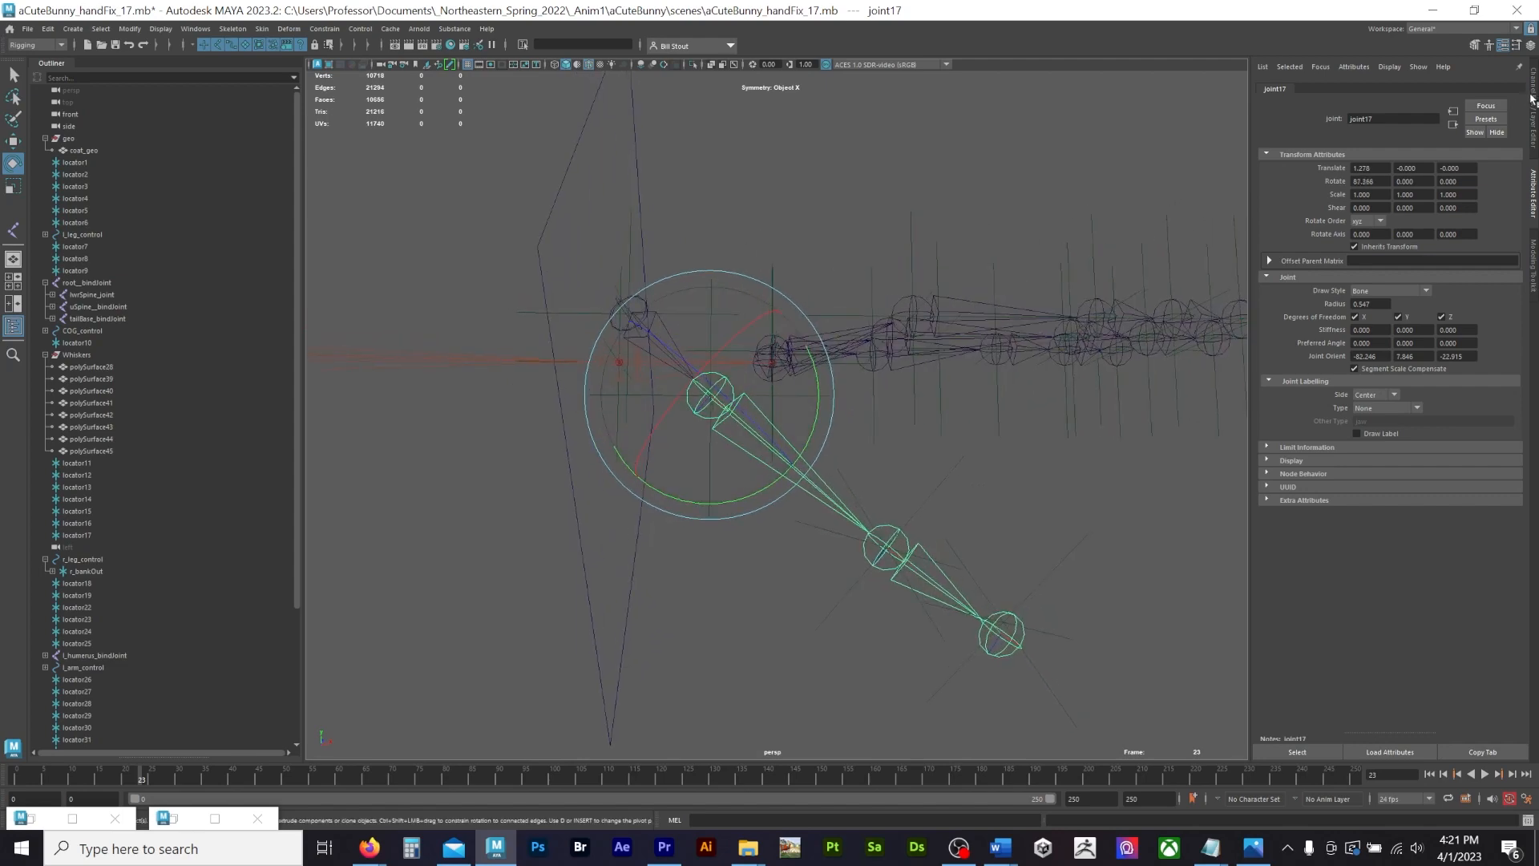
click(1532, 96)
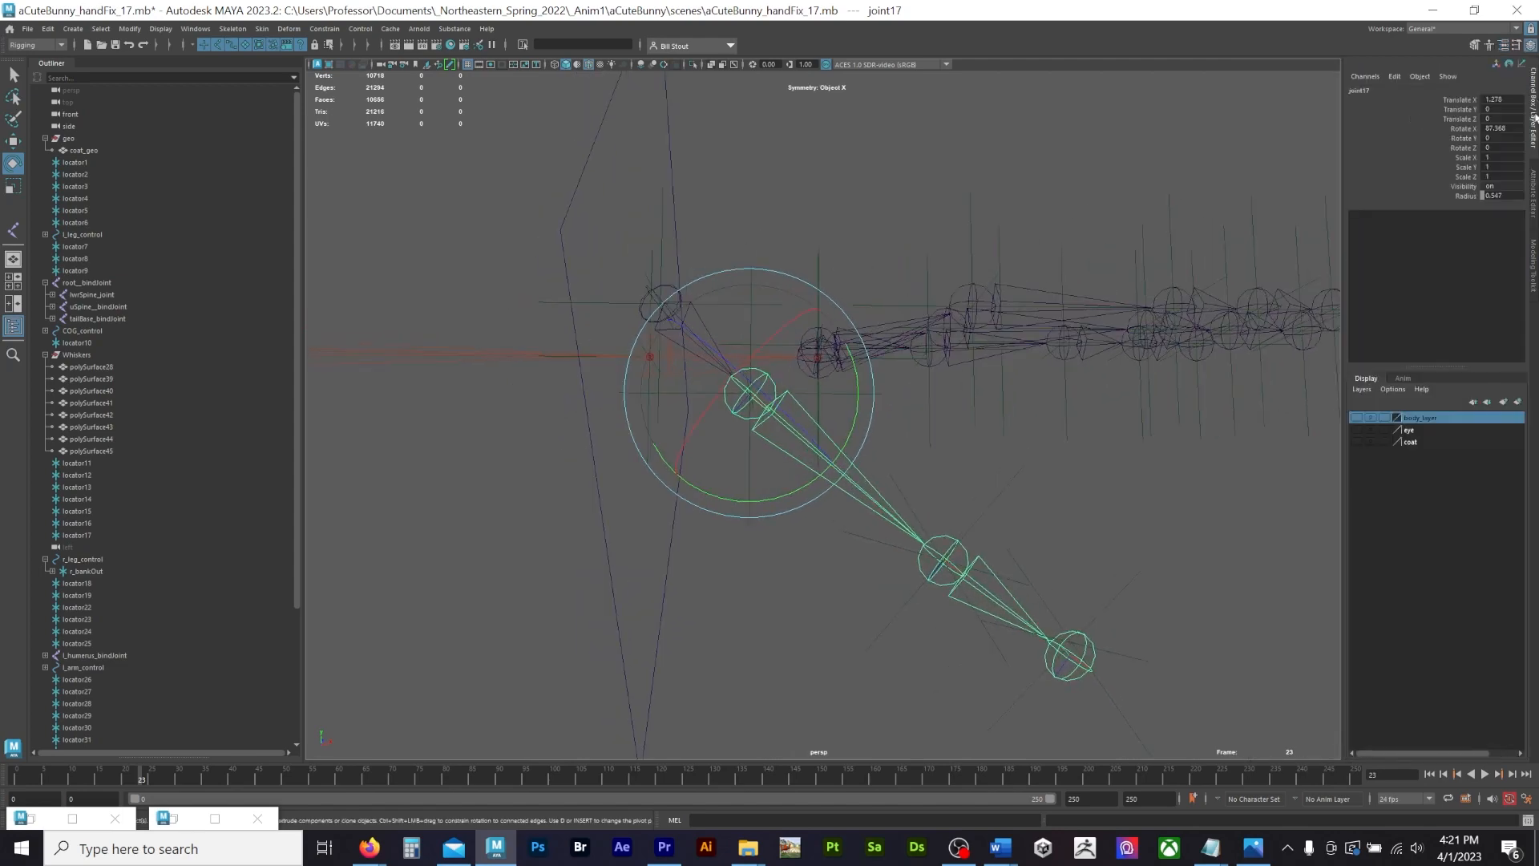
click(1357, 417)
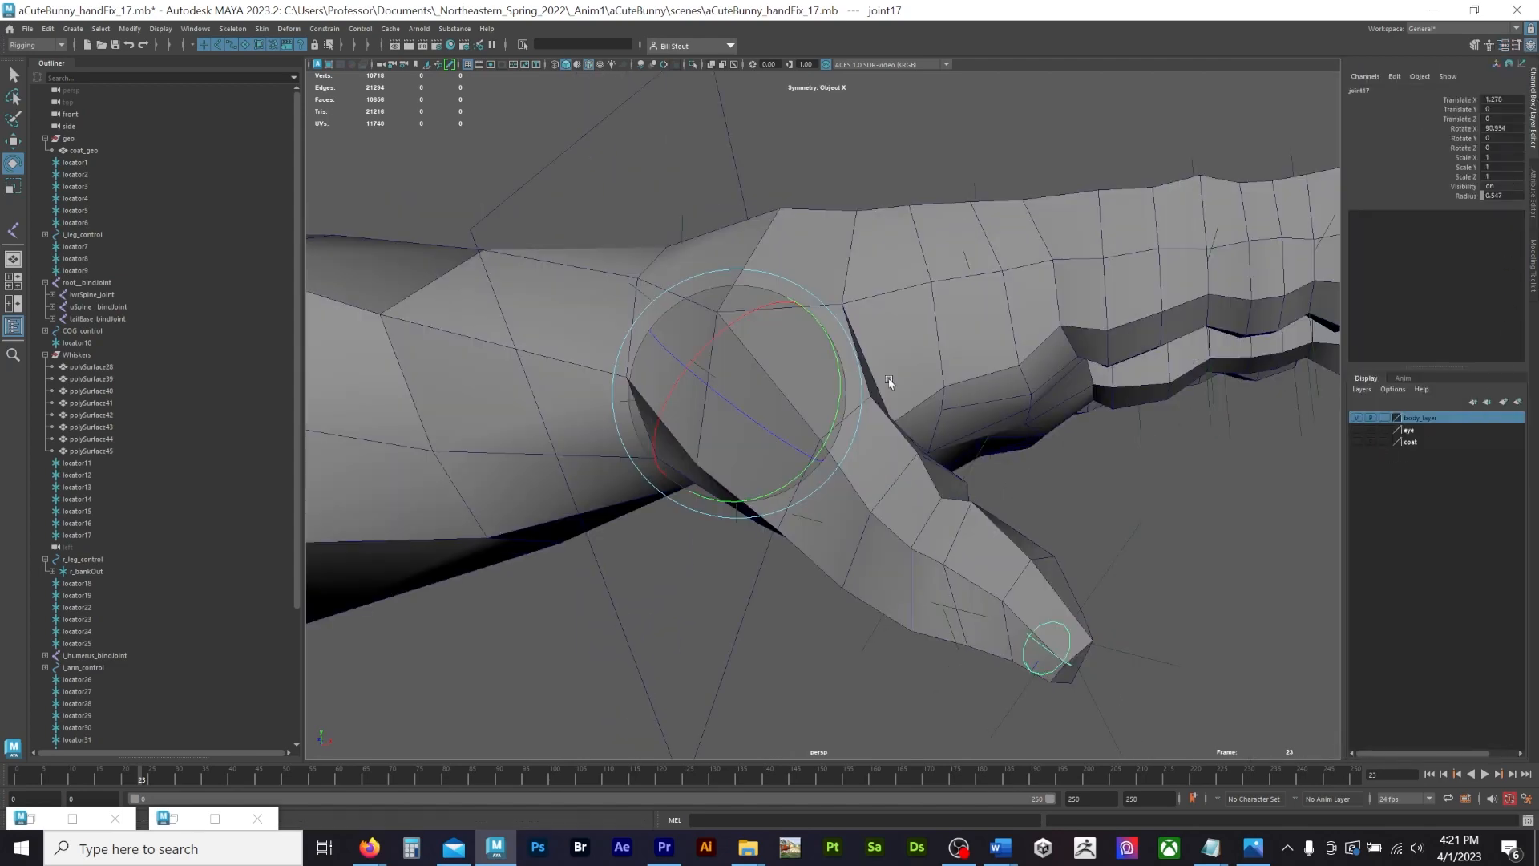
click(1356, 418)
Step: Unparent the thumb's third joint from its second joint
click(1532, 204)
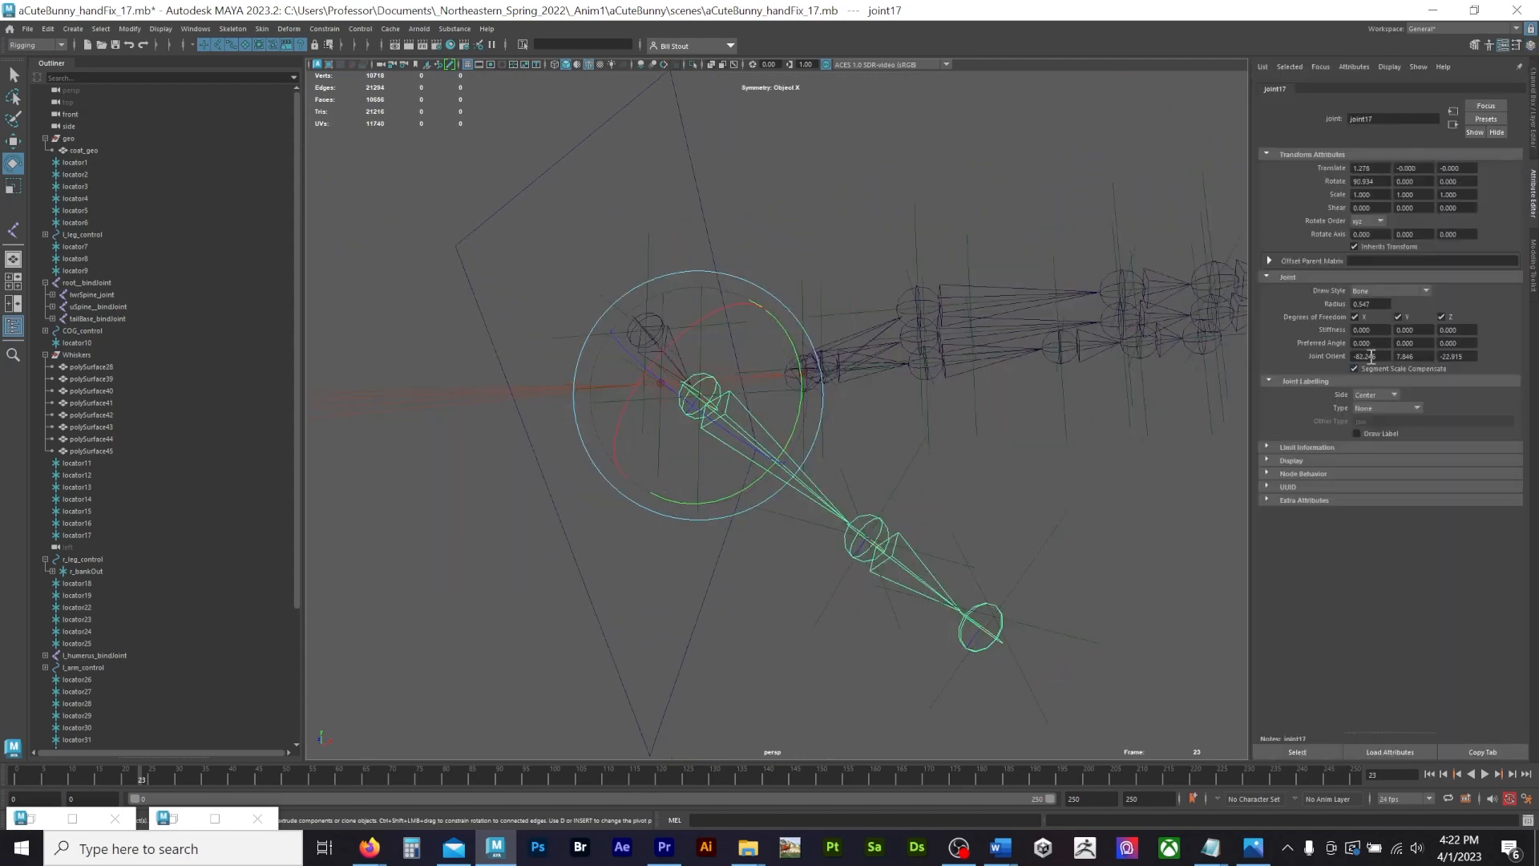
click(888, 543)
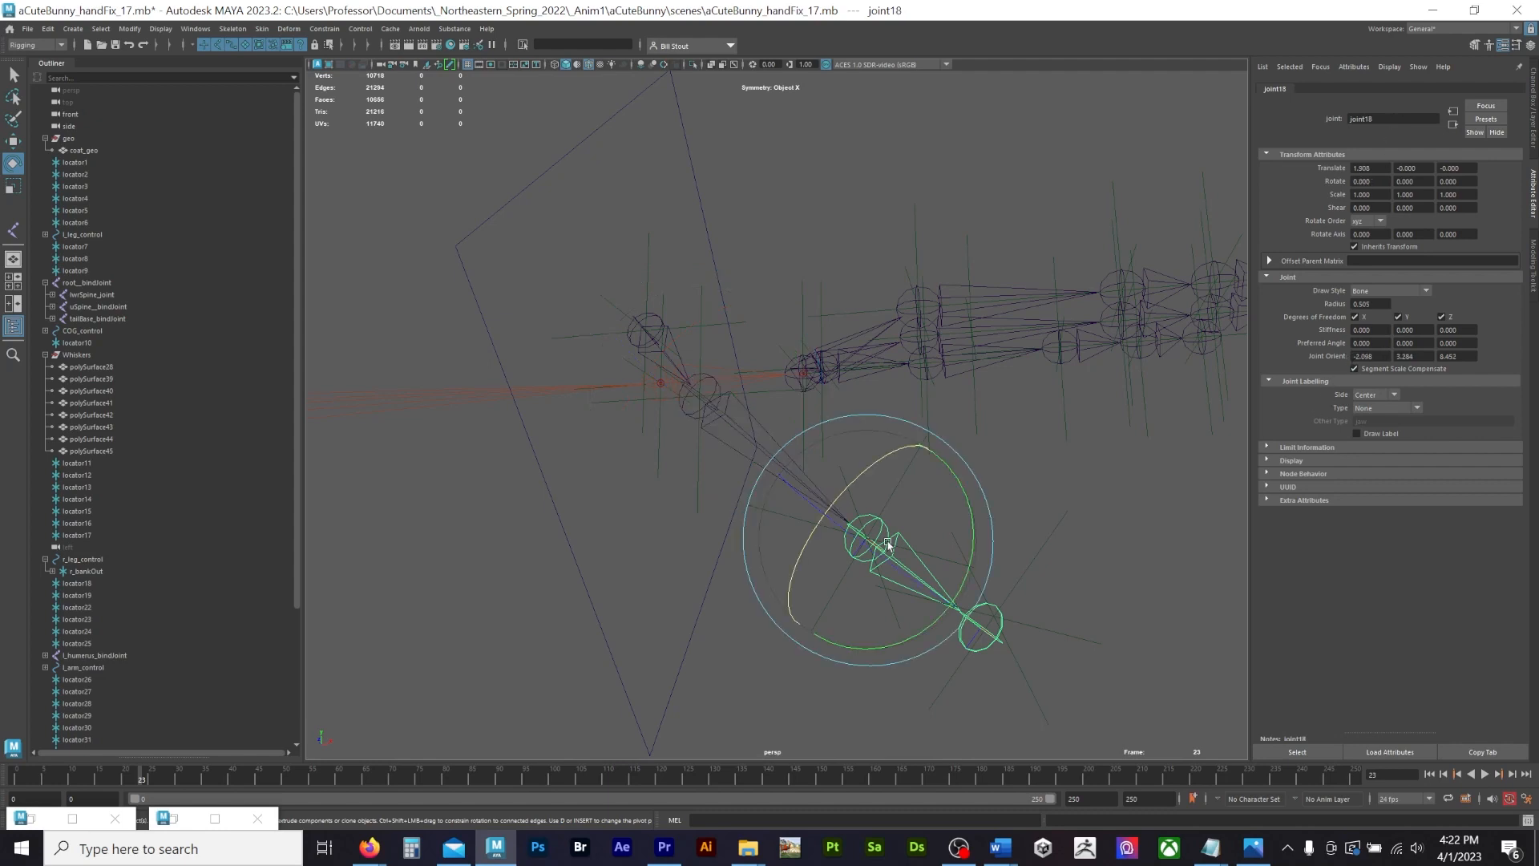
key(shift+p)
Step: Reset the thumb's second joint X rotation to 0 and set its Joint Orient X to 8
click(706, 397)
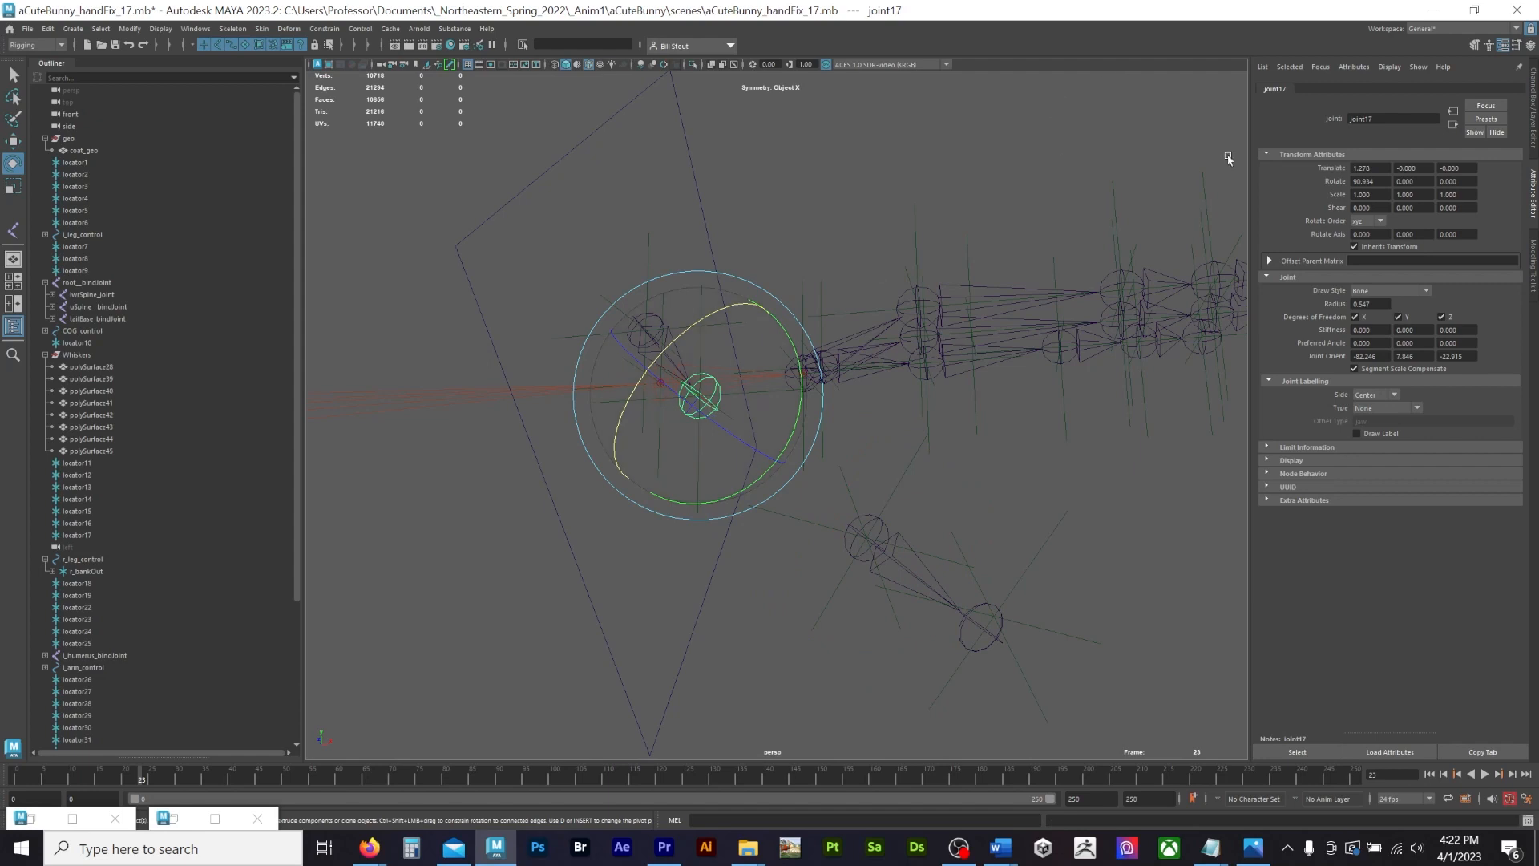
double_click(1367, 181)
text(0)
key(Return)
double_click(1365, 356)
text(8)
key(Return)
Step: Parent the thumb's third joint under the second joint and select the root to check the chain
click(866, 536)
shift+click(711, 401)
key(p)
alt+drag(711, 401, 625, 388)
click(625, 390)
click(501, 232)
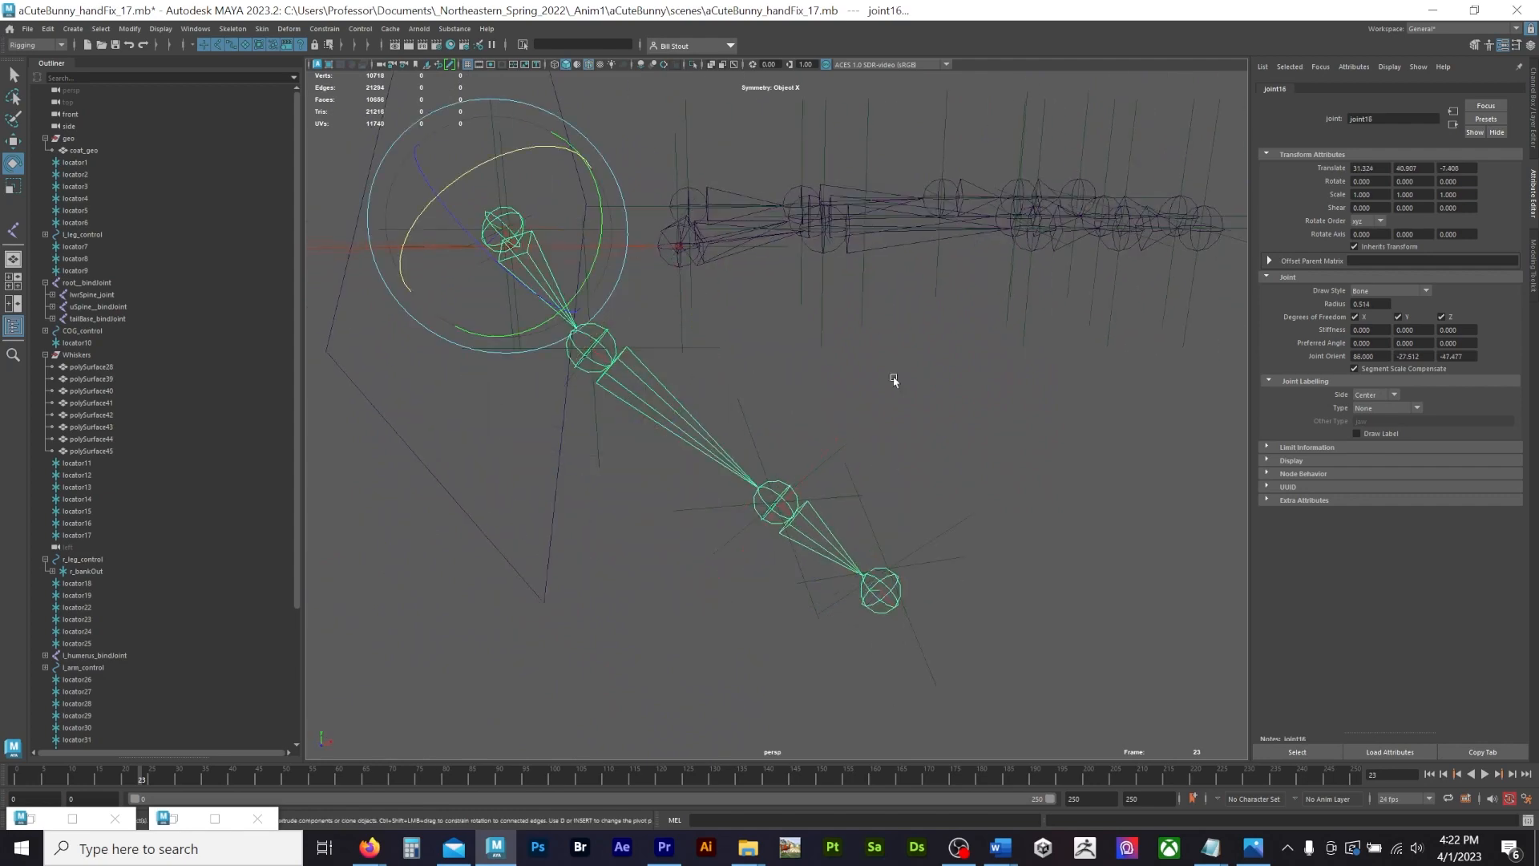
alt+drag(894, 381, 856, 430)
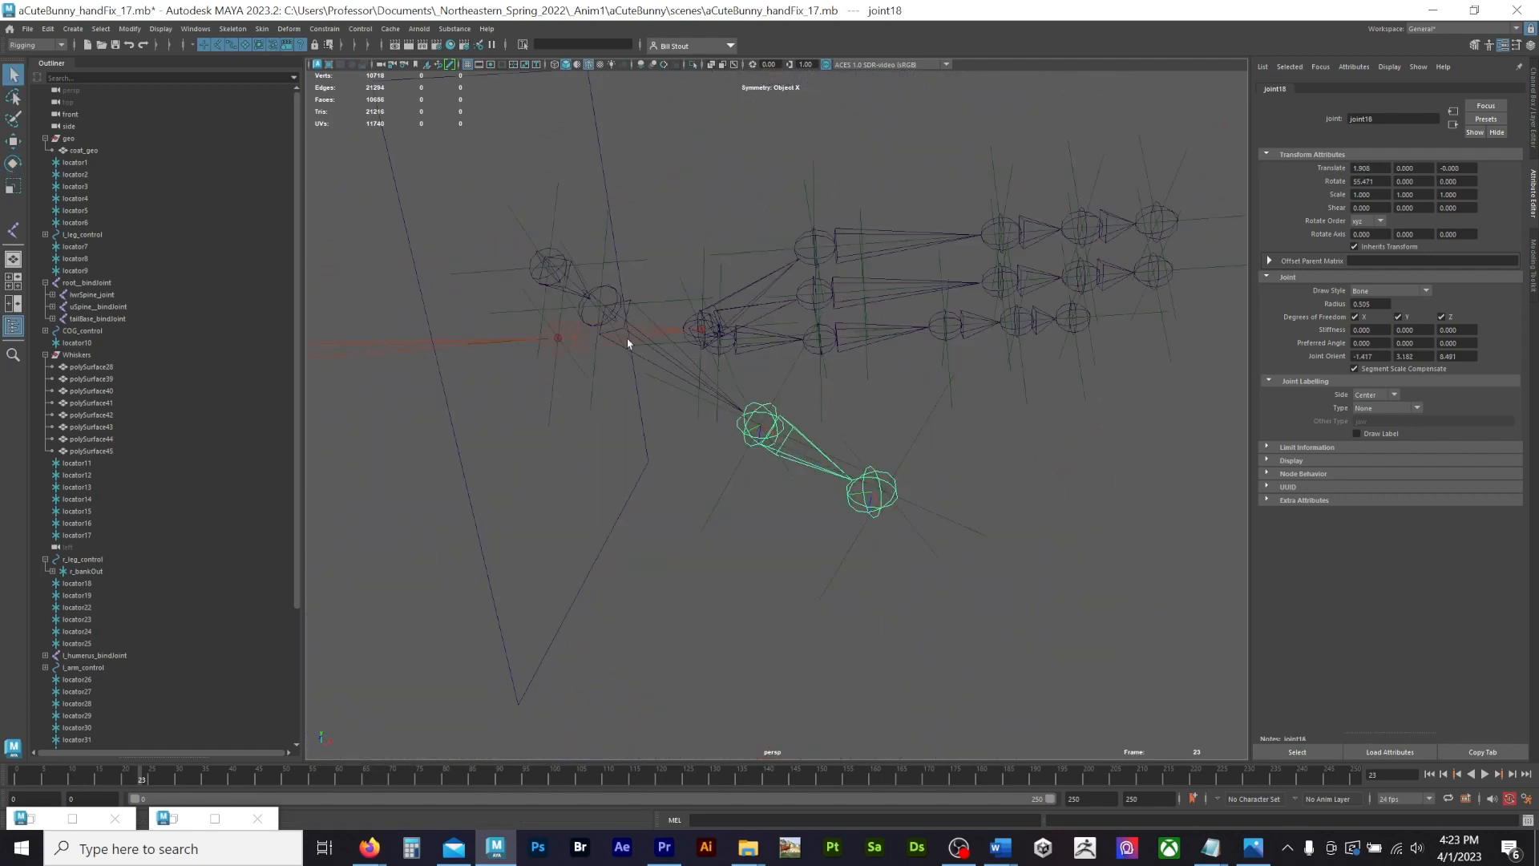
Step: Try rotating the thumb's second joint about Z to about -63.07 and undo the rotation
click(640, 343)
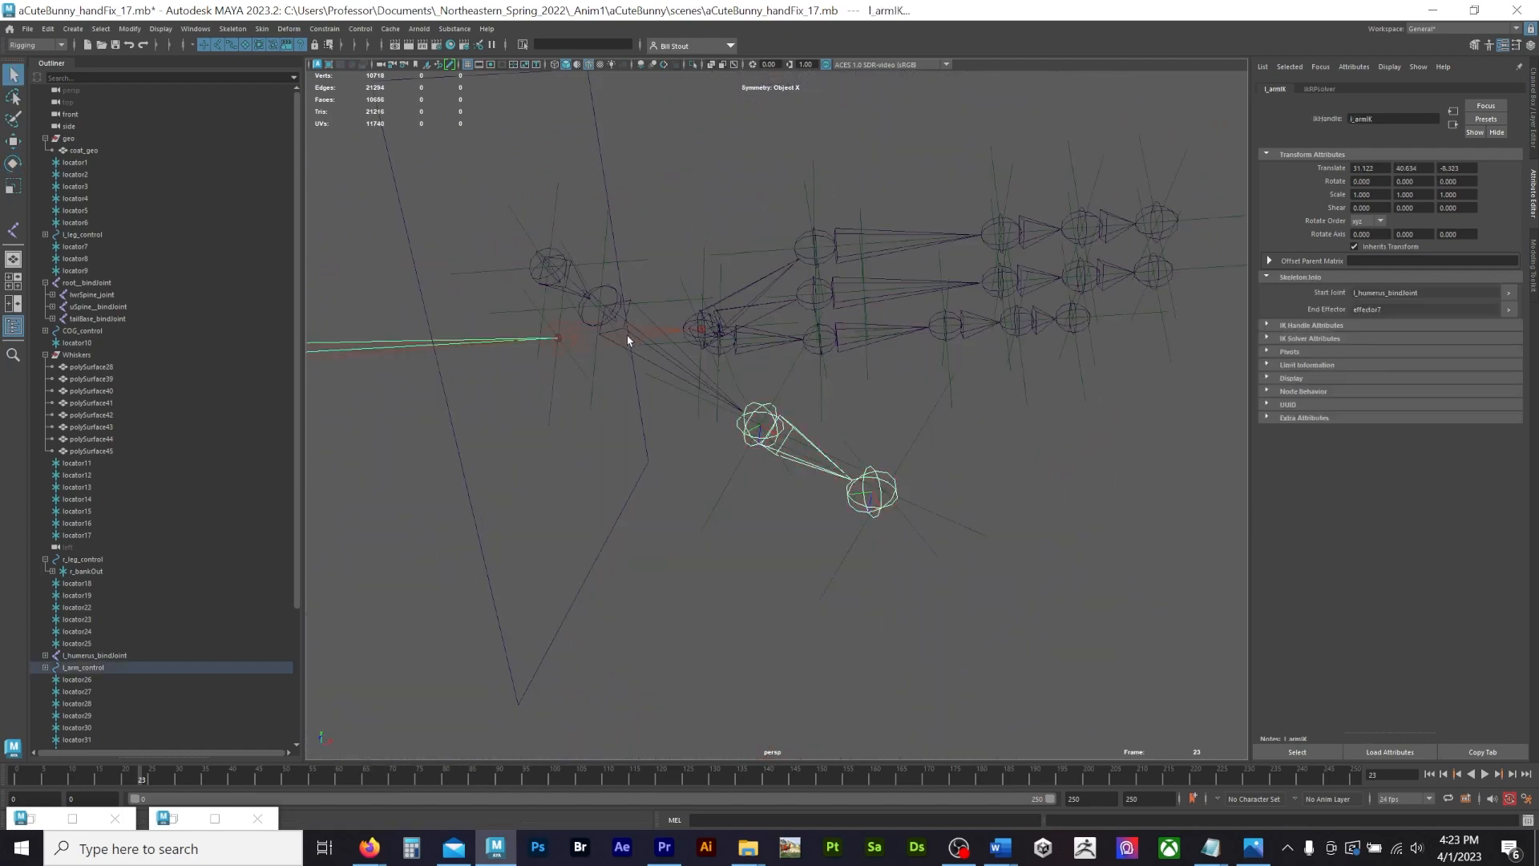
click(665, 351)
click(696, 382)
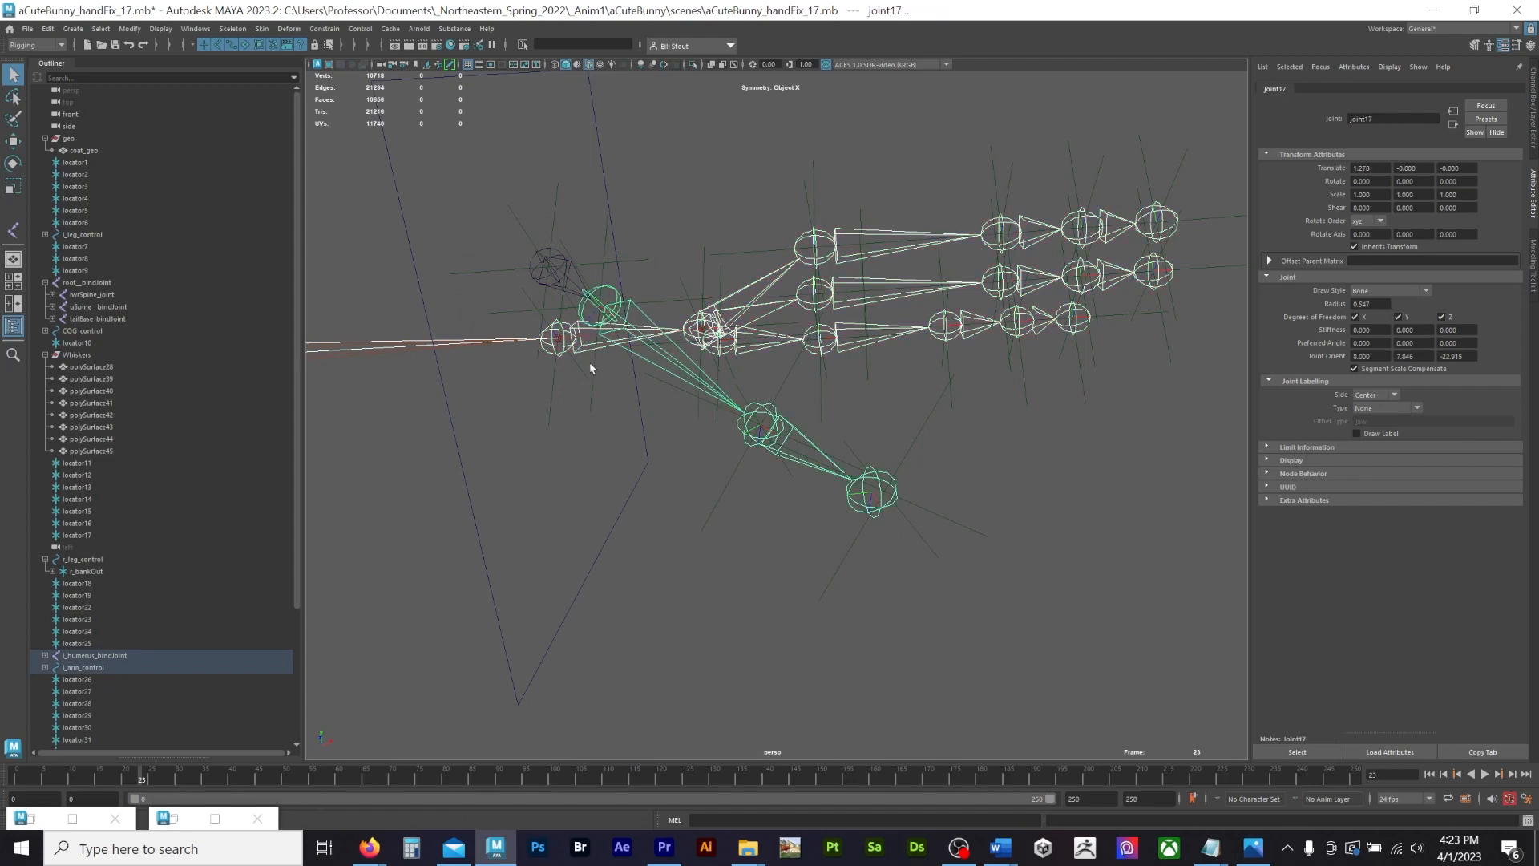
click(550, 267)
key(e)
drag(539, 230, 622, 316)
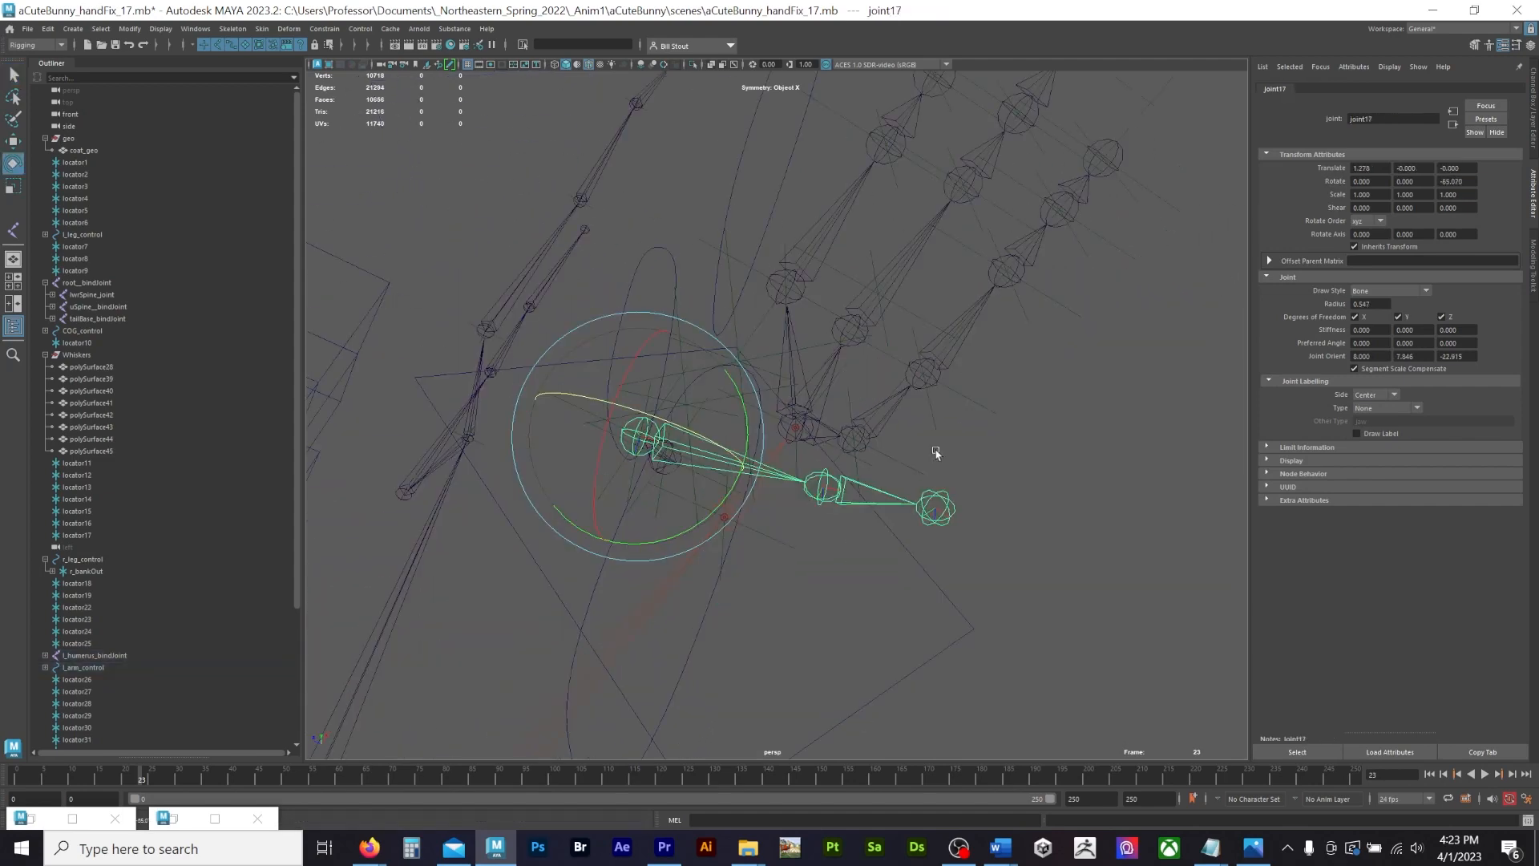
key(ctrl+z)
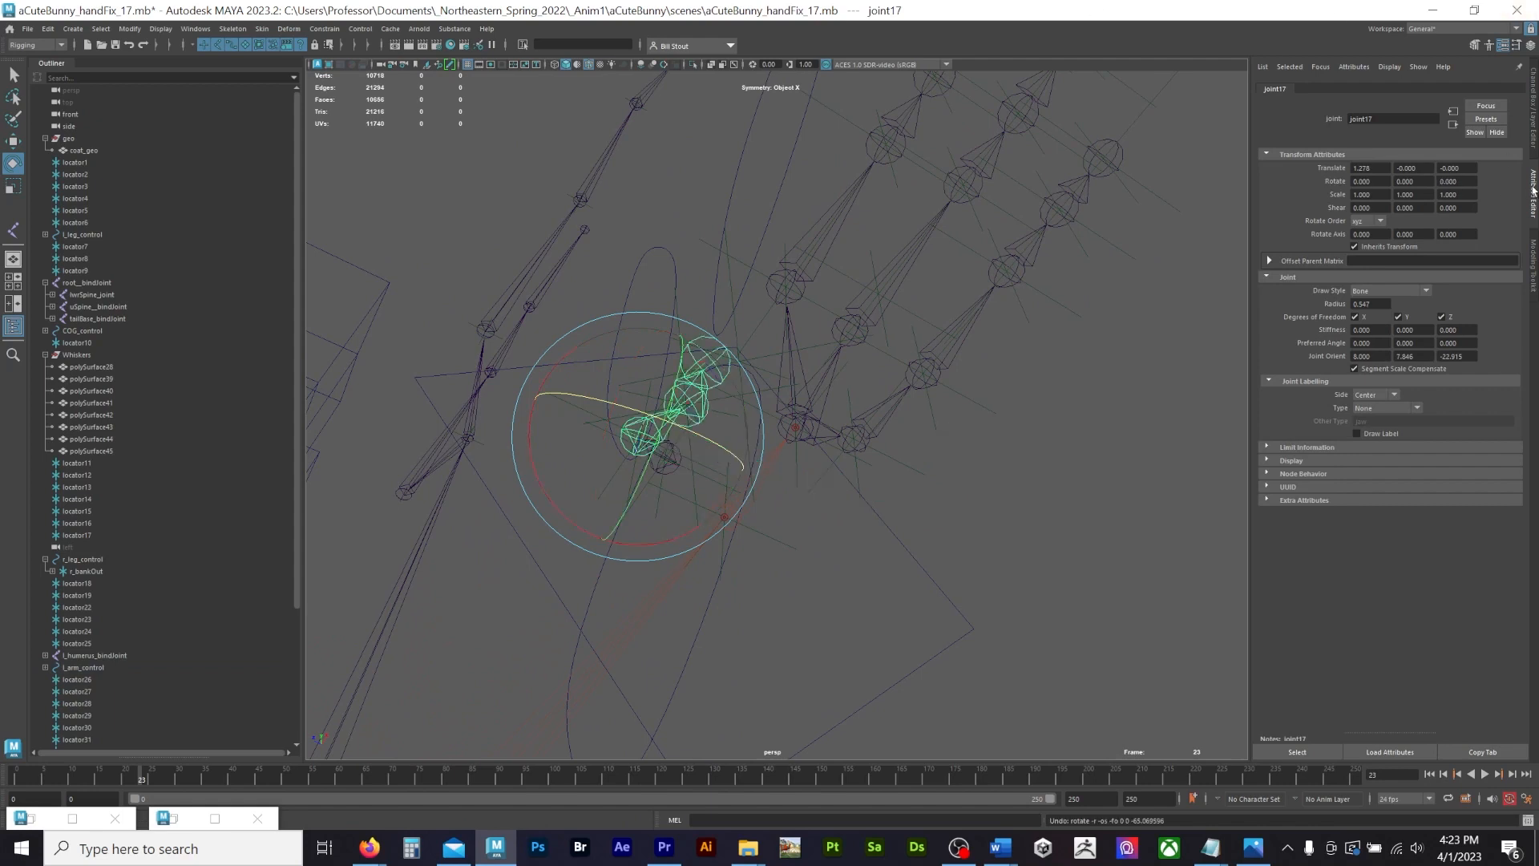
Step: Try rotating the thumb's second joint about X to about 38.16 against body_layer, and reset that X rotation to 0
click(1532, 120)
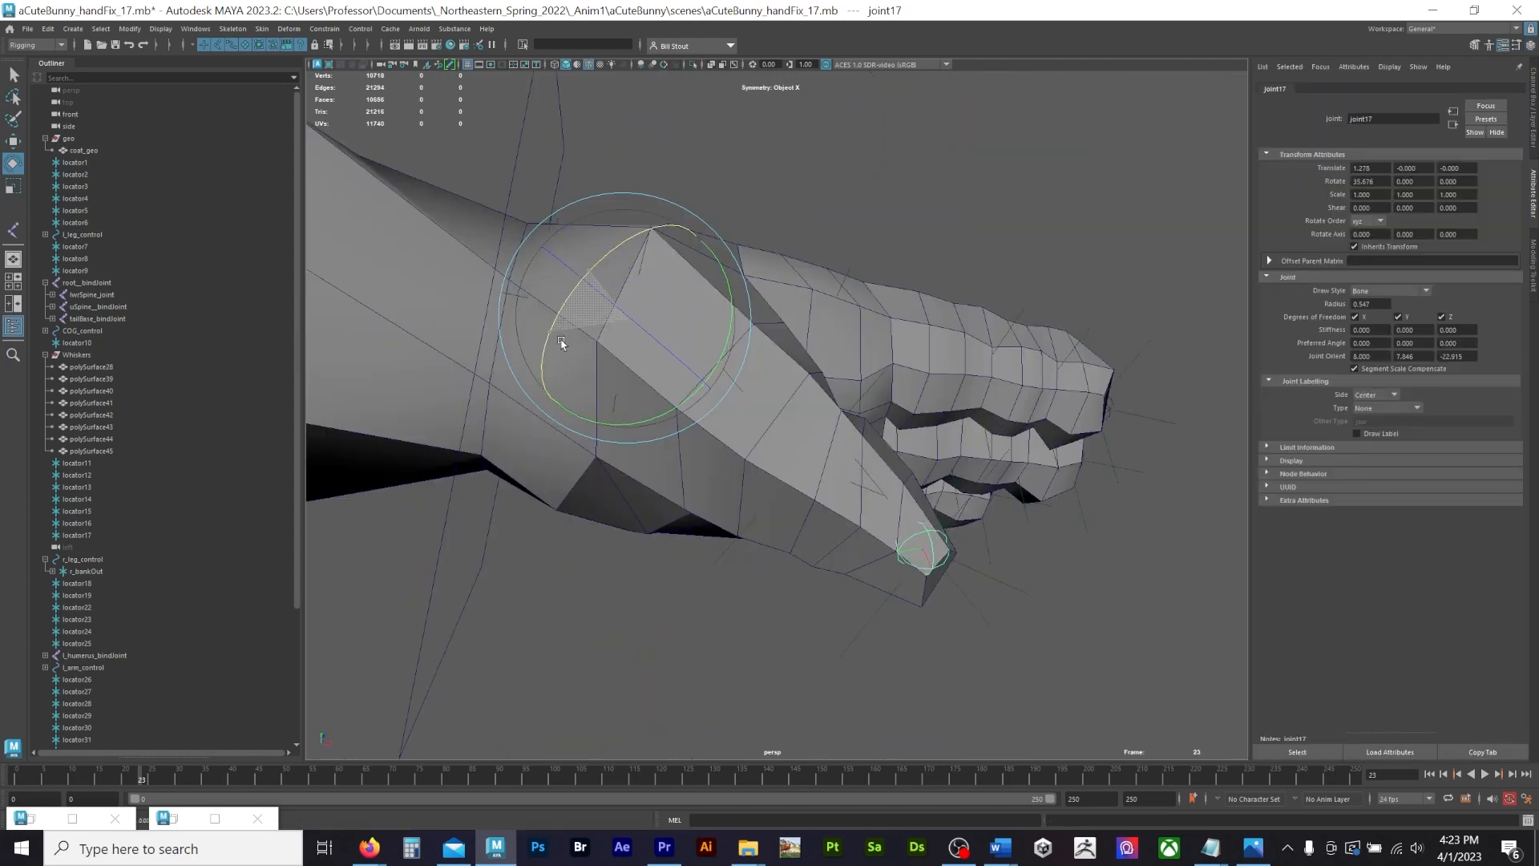
drag(562, 343, 559, 343)
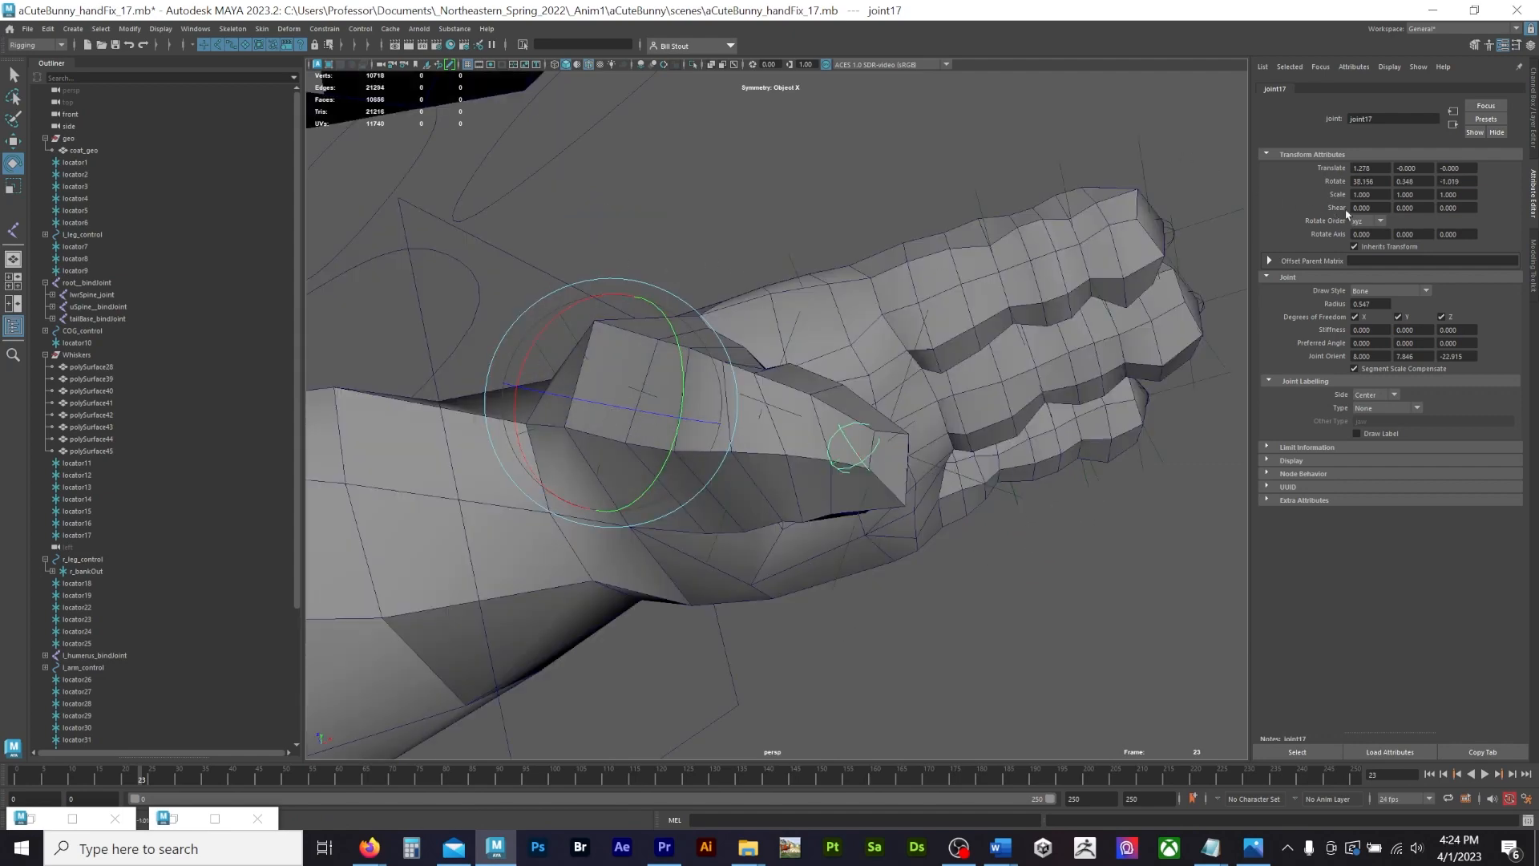
click(1384, 181)
Step: Unparent the thumb's third joint and set the second joint's Joint Orient X to 46
click(854, 168)
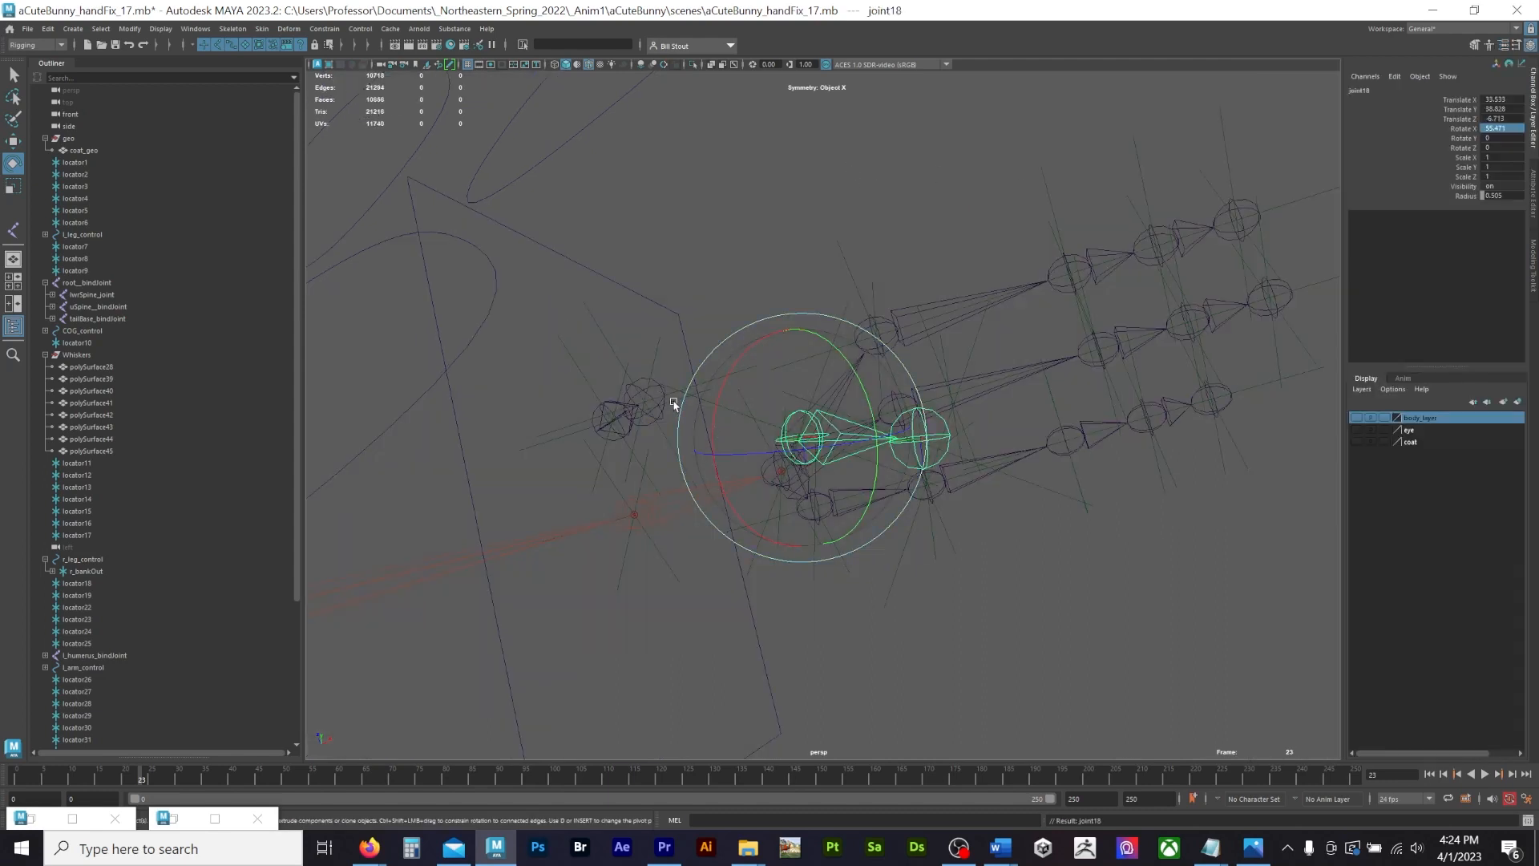
click(662, 403)
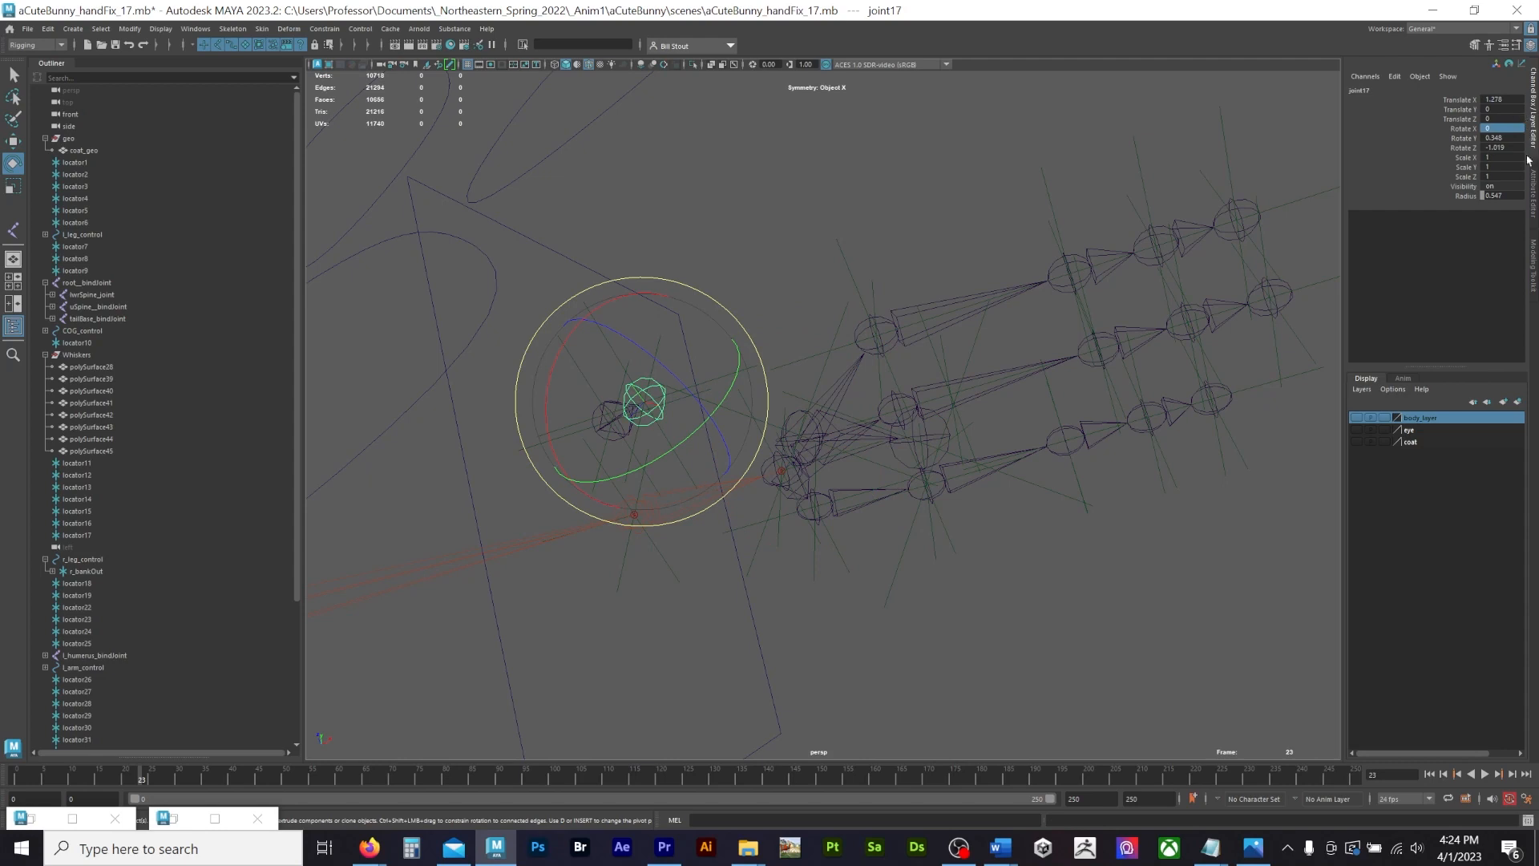
click(1534, 186)
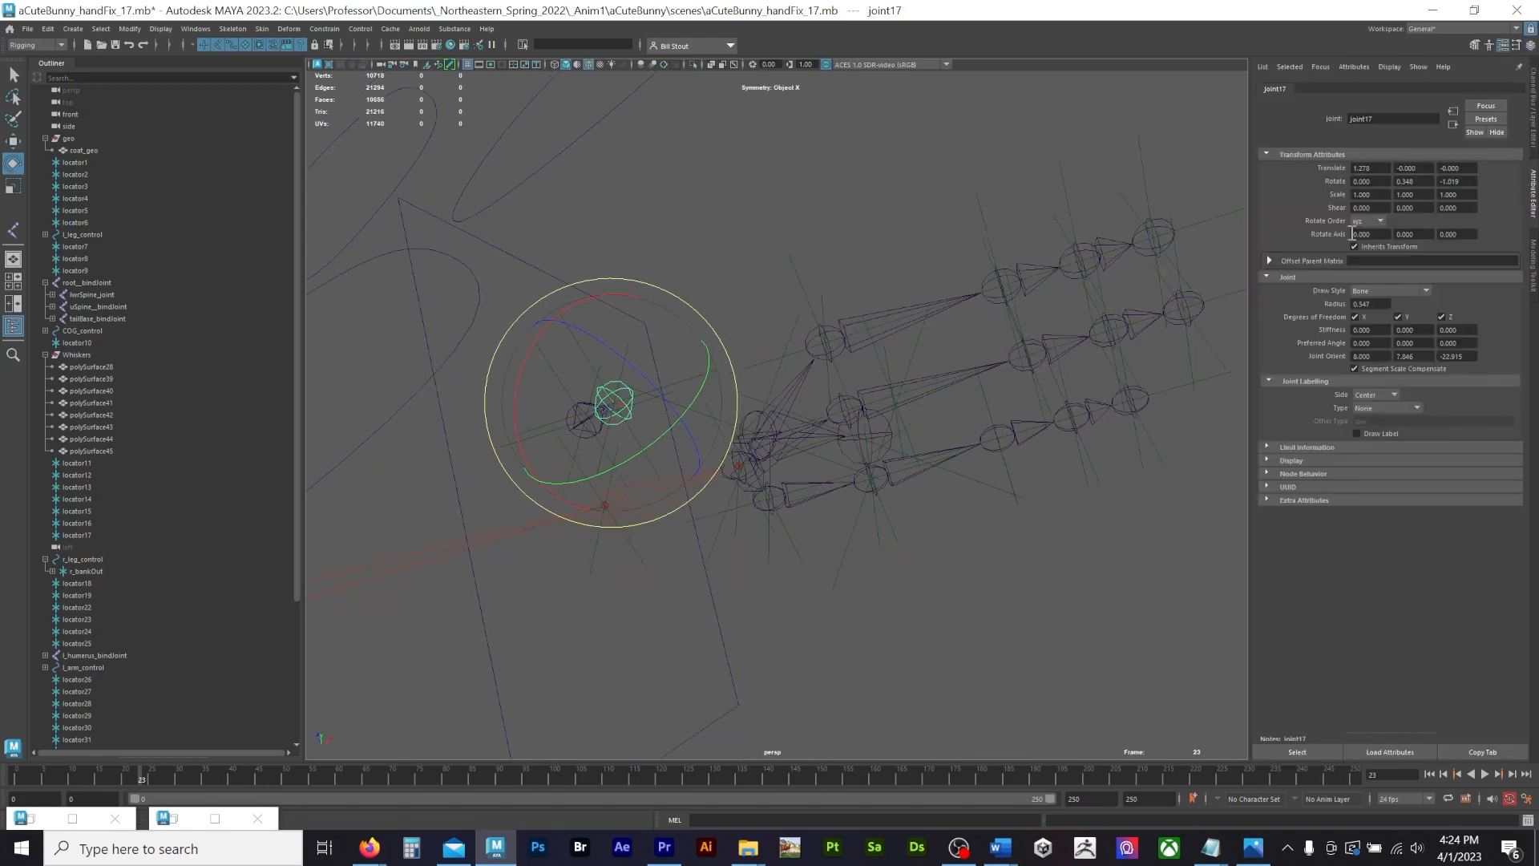
click(1370, 356)
key(Return)
Step: Reconnect the thumb's third joint as a child of the second joint
key(q)
click(789, 433)
click(627, 410)
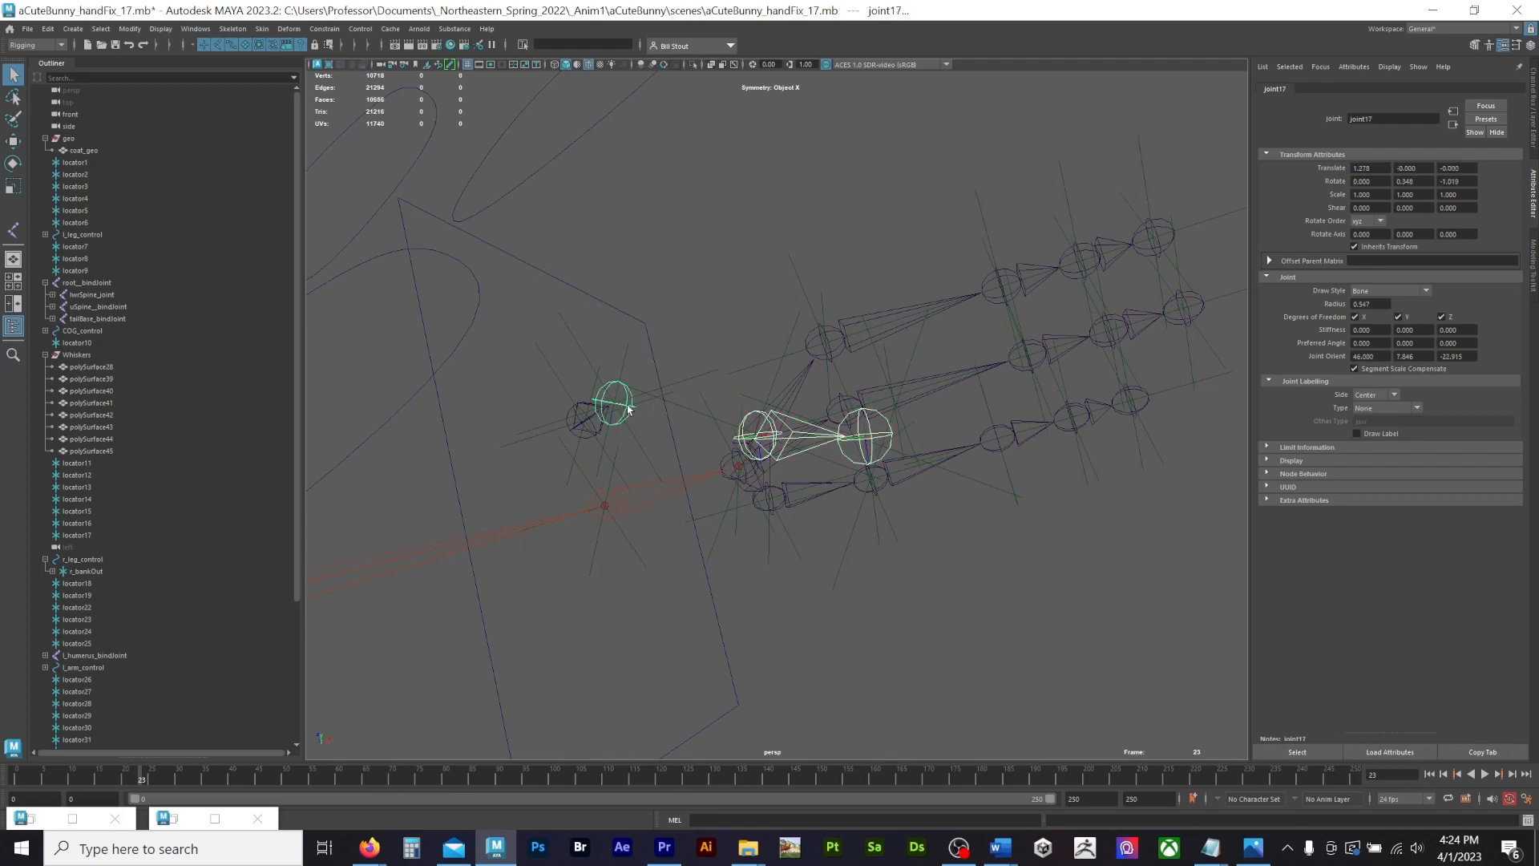
key(p)
alt+drag(645, 425, 722, 513)
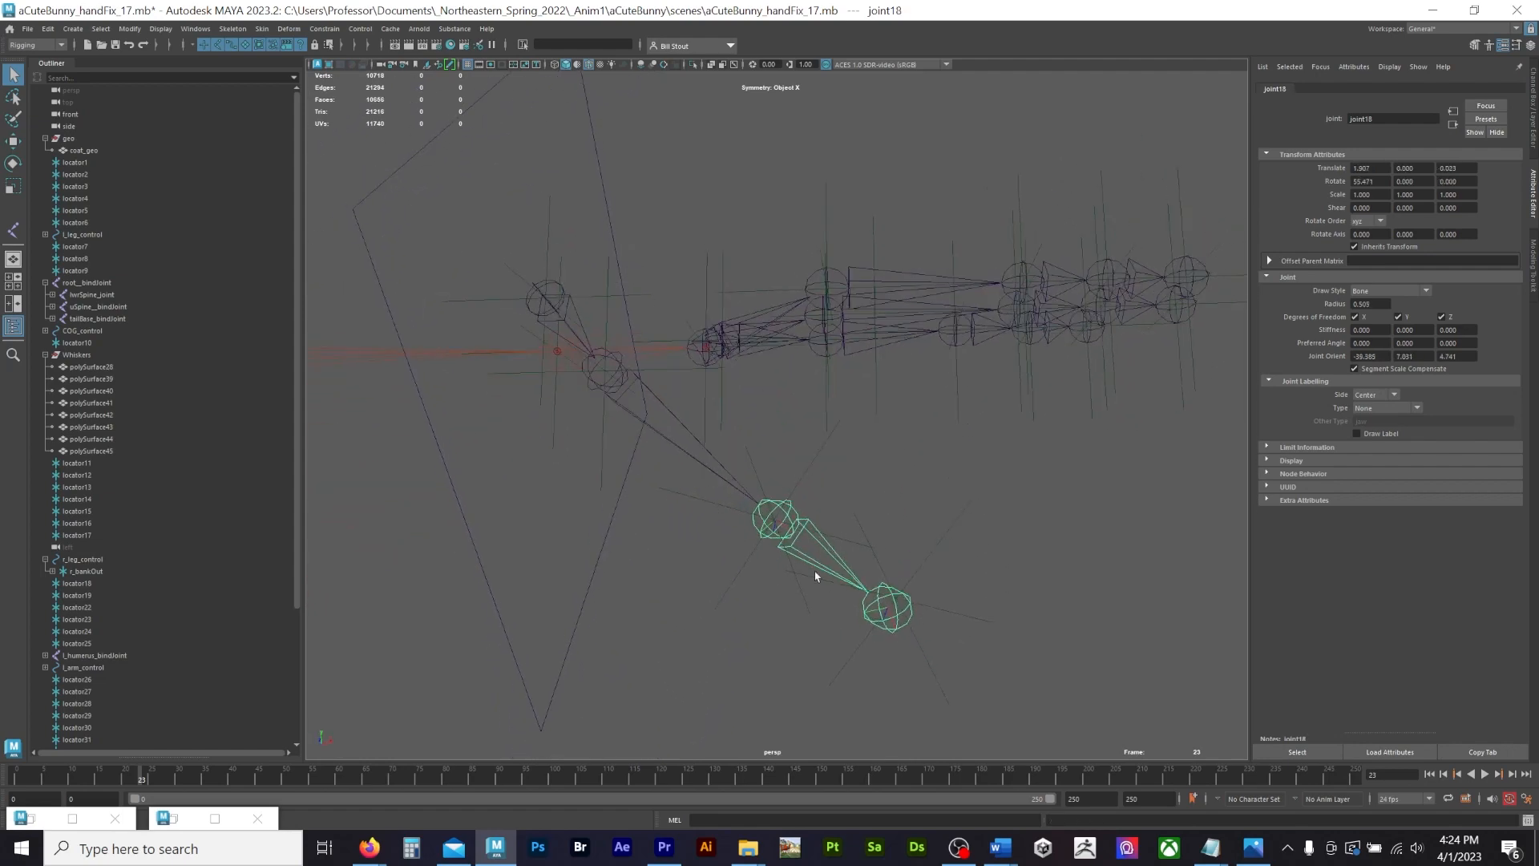
Step: Test the thumb's bend by rotating the chain about Z to about -32.1 with body_layer shown, and undo the rotation
drag(508, 255, 543, 326)
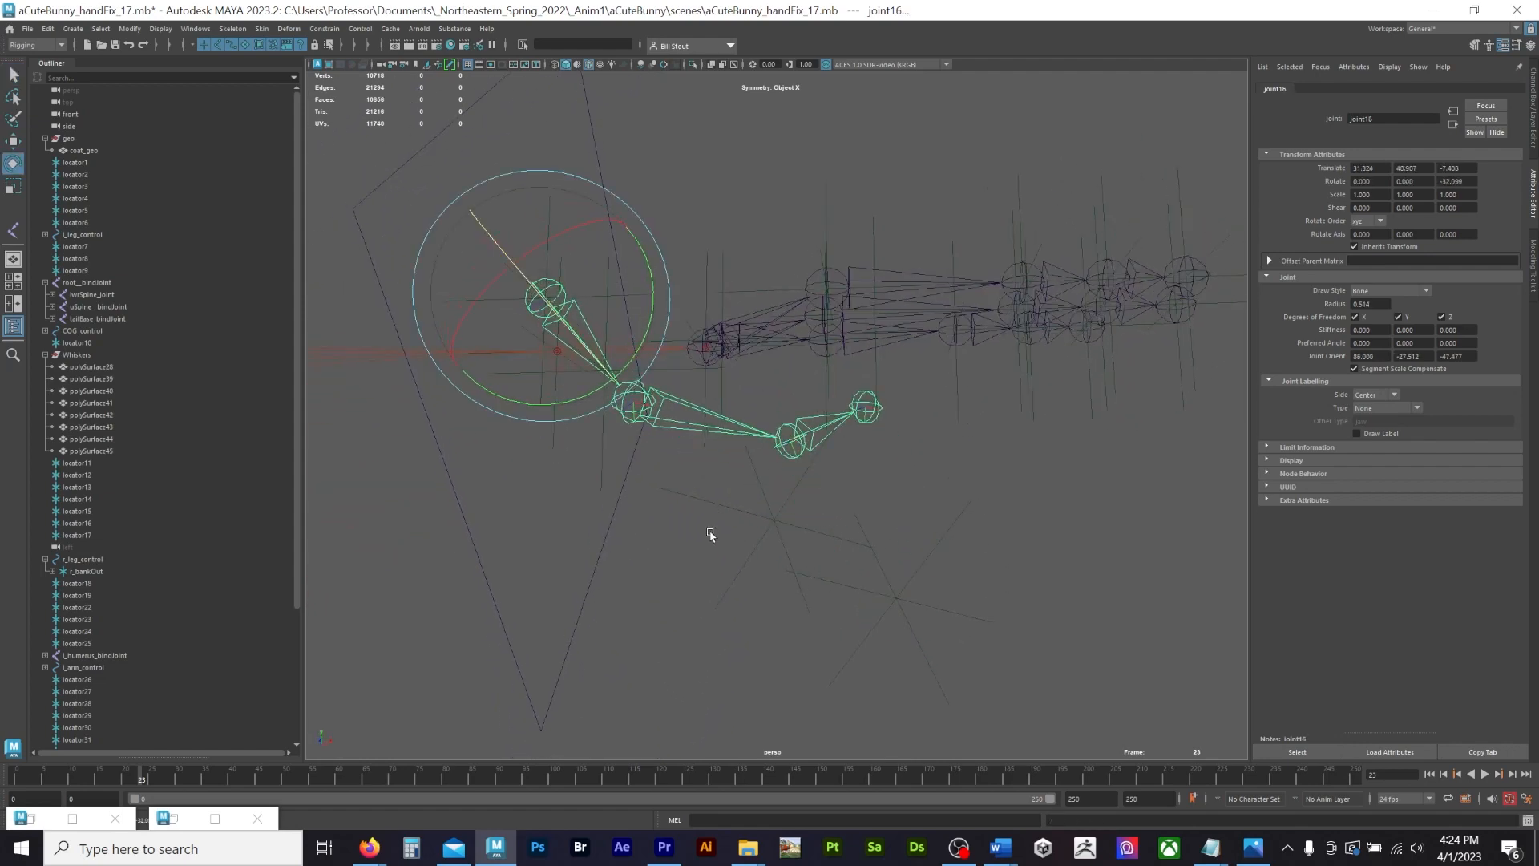
alt+drag(711, 535, 698, 448)
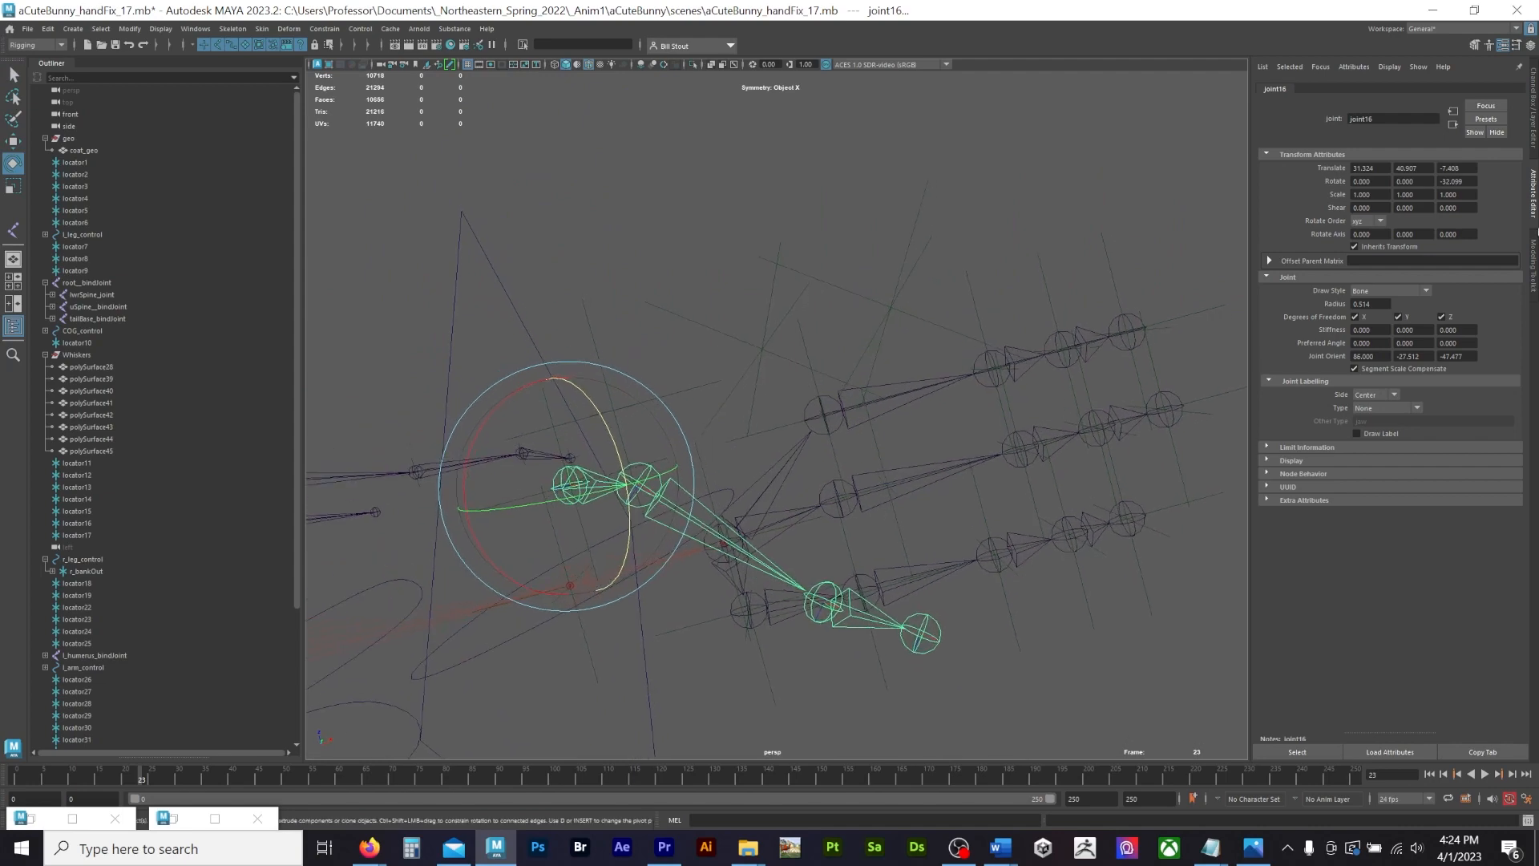
click(1534, 116)
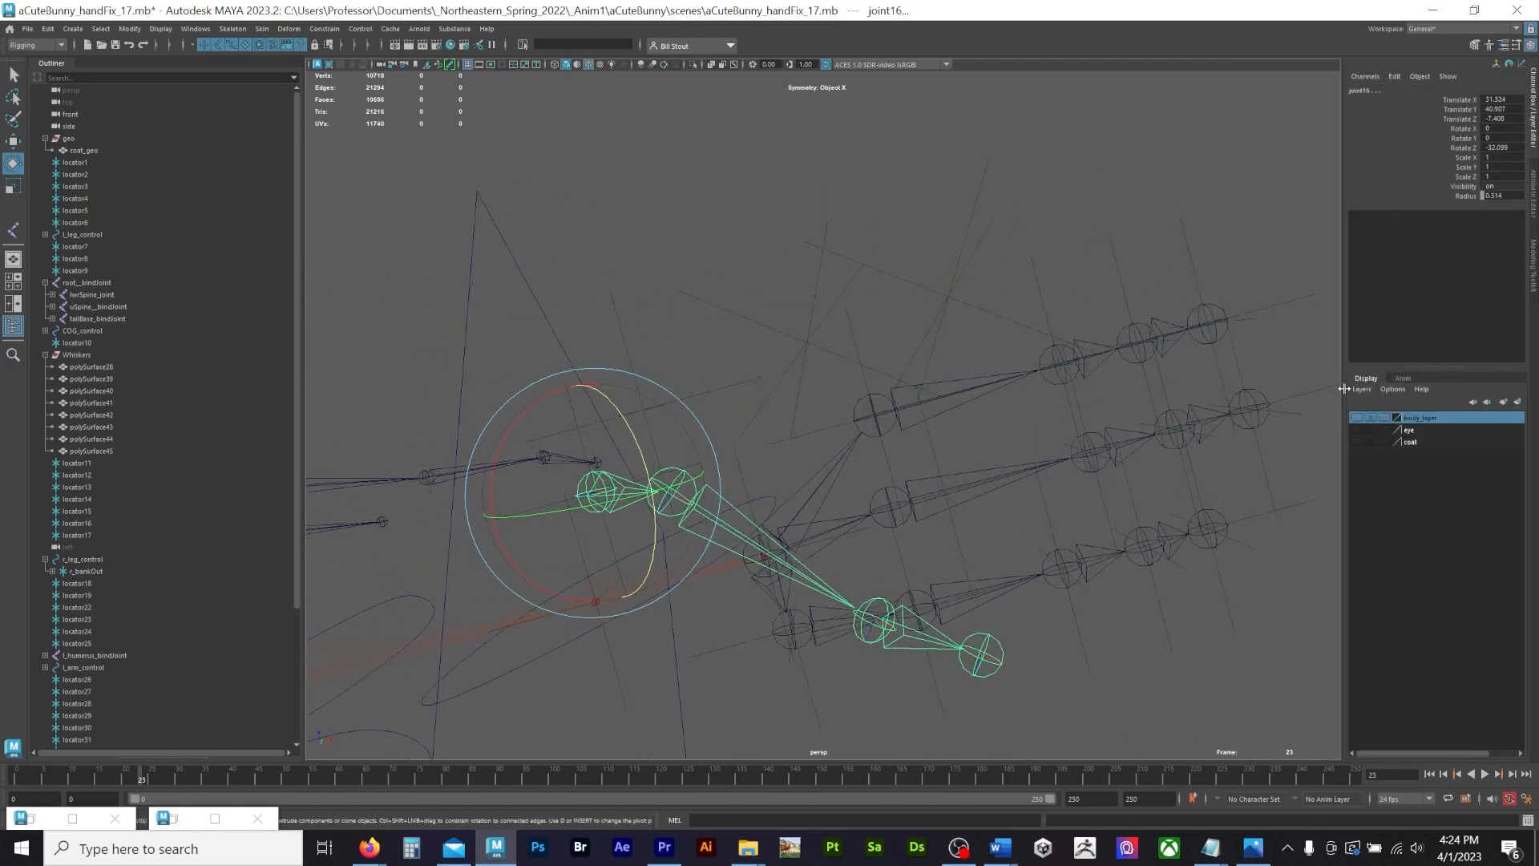
mouse_move(907, 291)
middle_down()
mouse_move(879, 270)
mouse_move(924, 305)
middle_up()
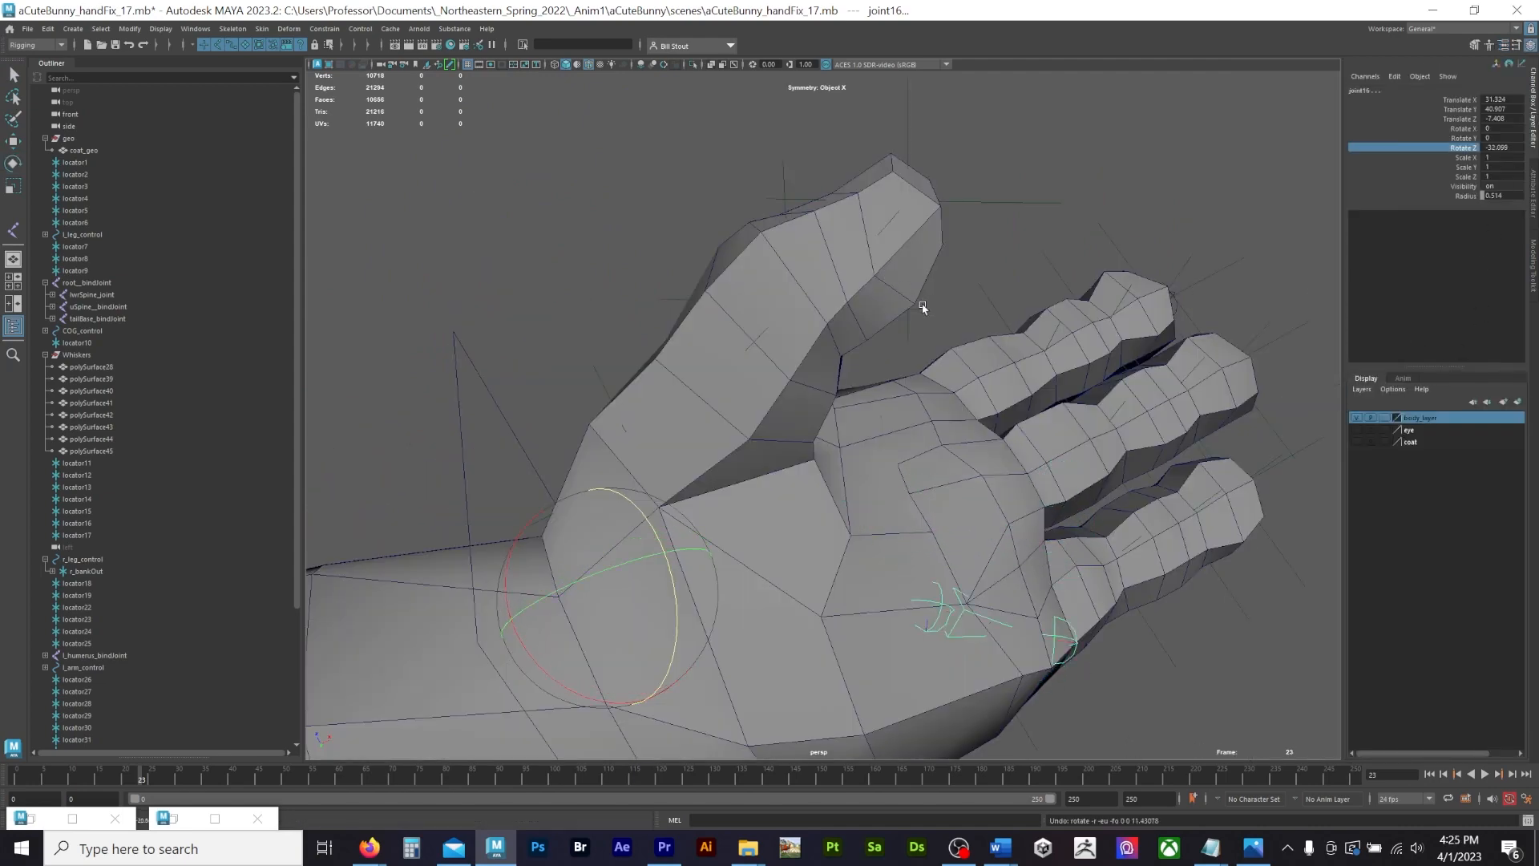
key(ctrl+z)
key(ctrl+z)
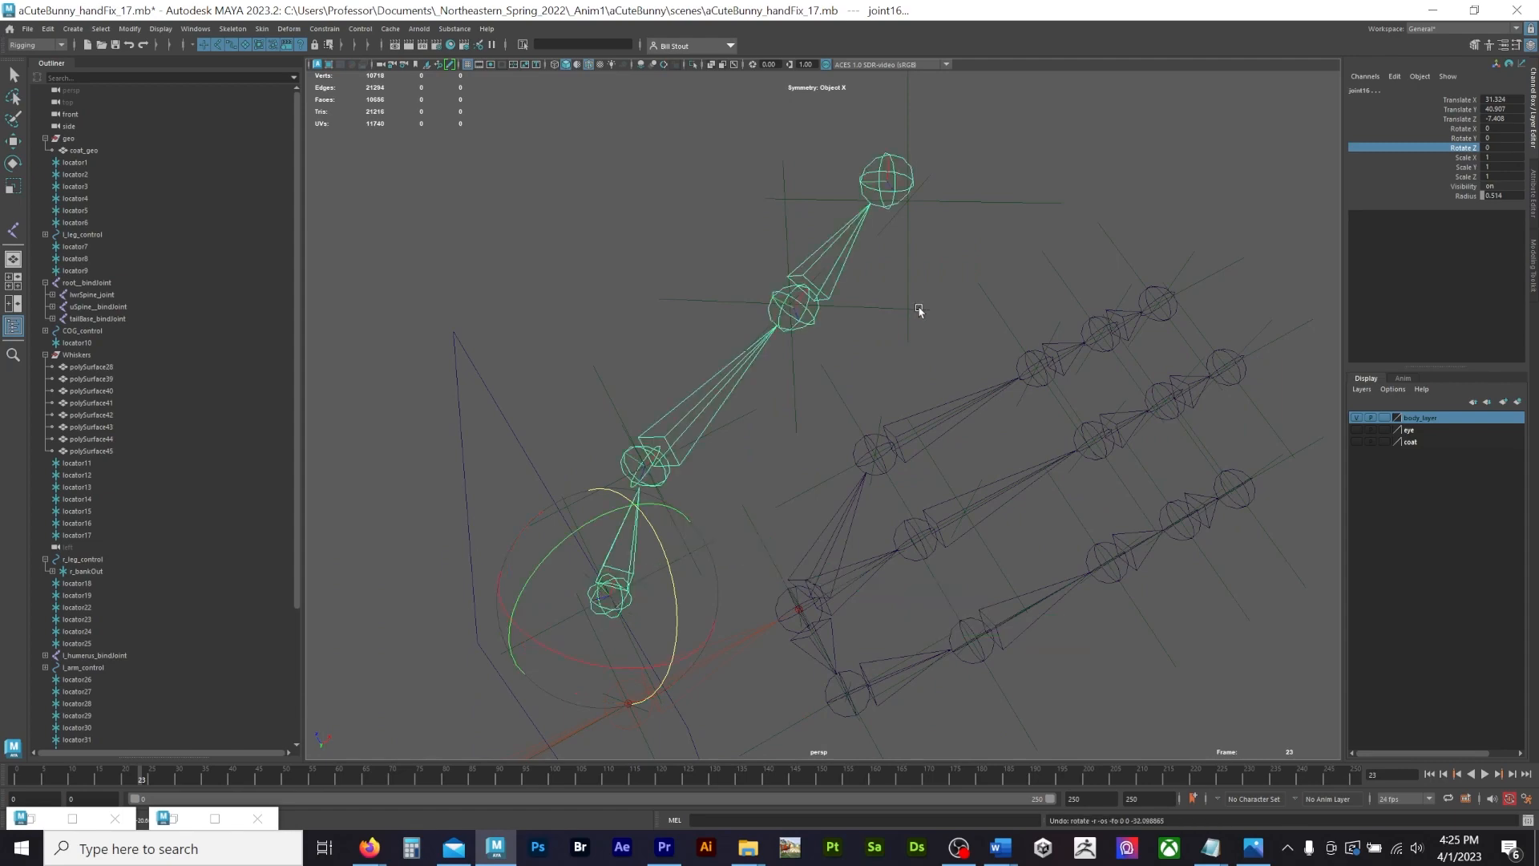
key(ctrl+z)
alt+right_drag(1023, 228, 793, 244)
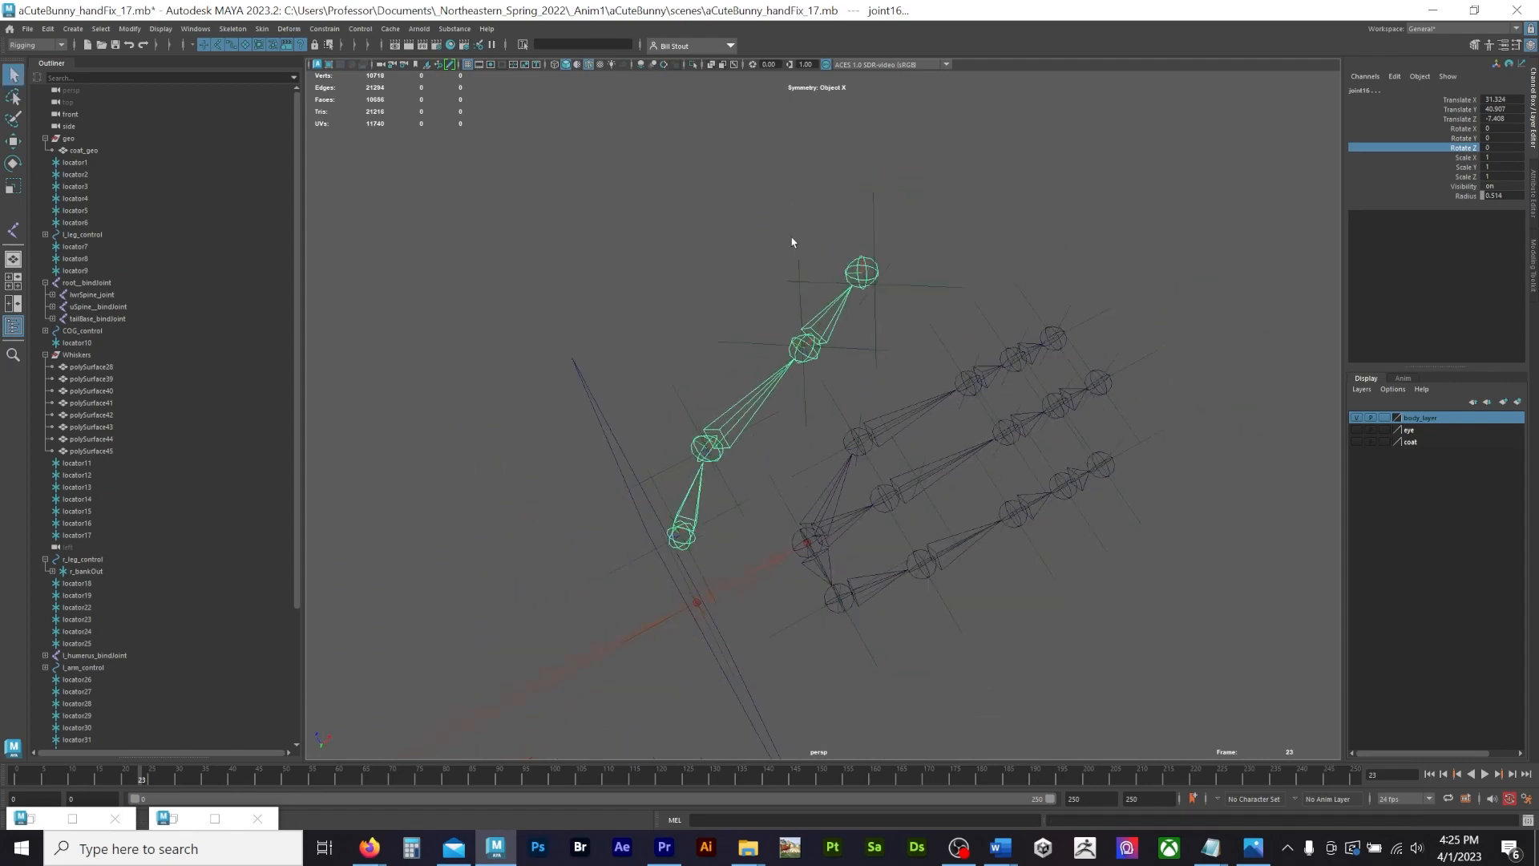
key(ctrl+z)
Step: Add keyable float attributes lThumbCurl, lIndexCurl, lMiddleCurl, lPinkieCurl, lThumbSpread, lIndexSpread, lMiddleSpread, lPinkieSpread and lThumbTwist to l_arm_control
alt+drag(794, 244, 838, 335)
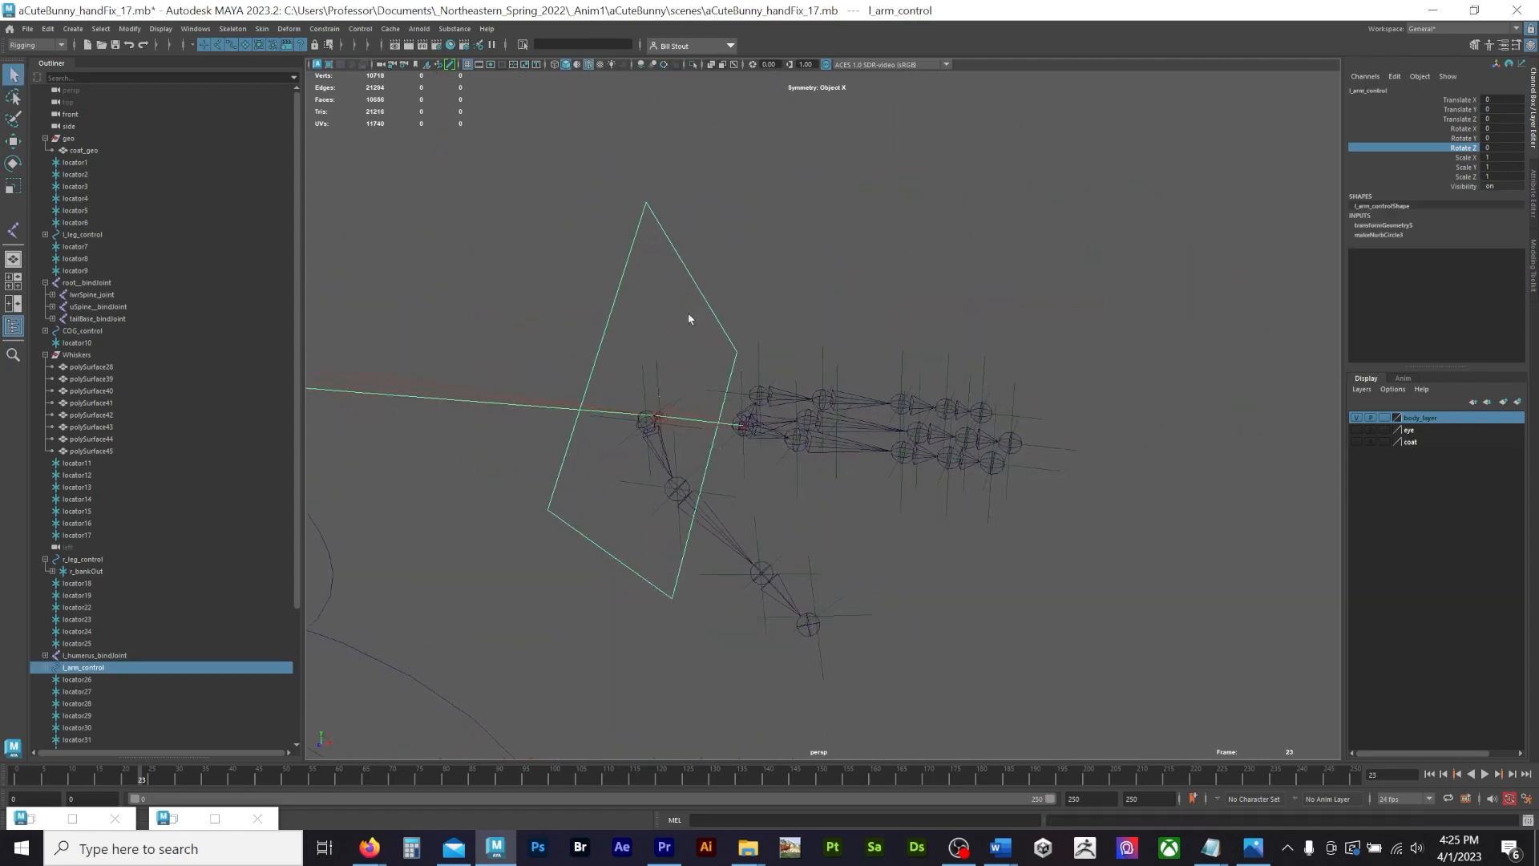
alt+drag(835, 276, 860, 270)
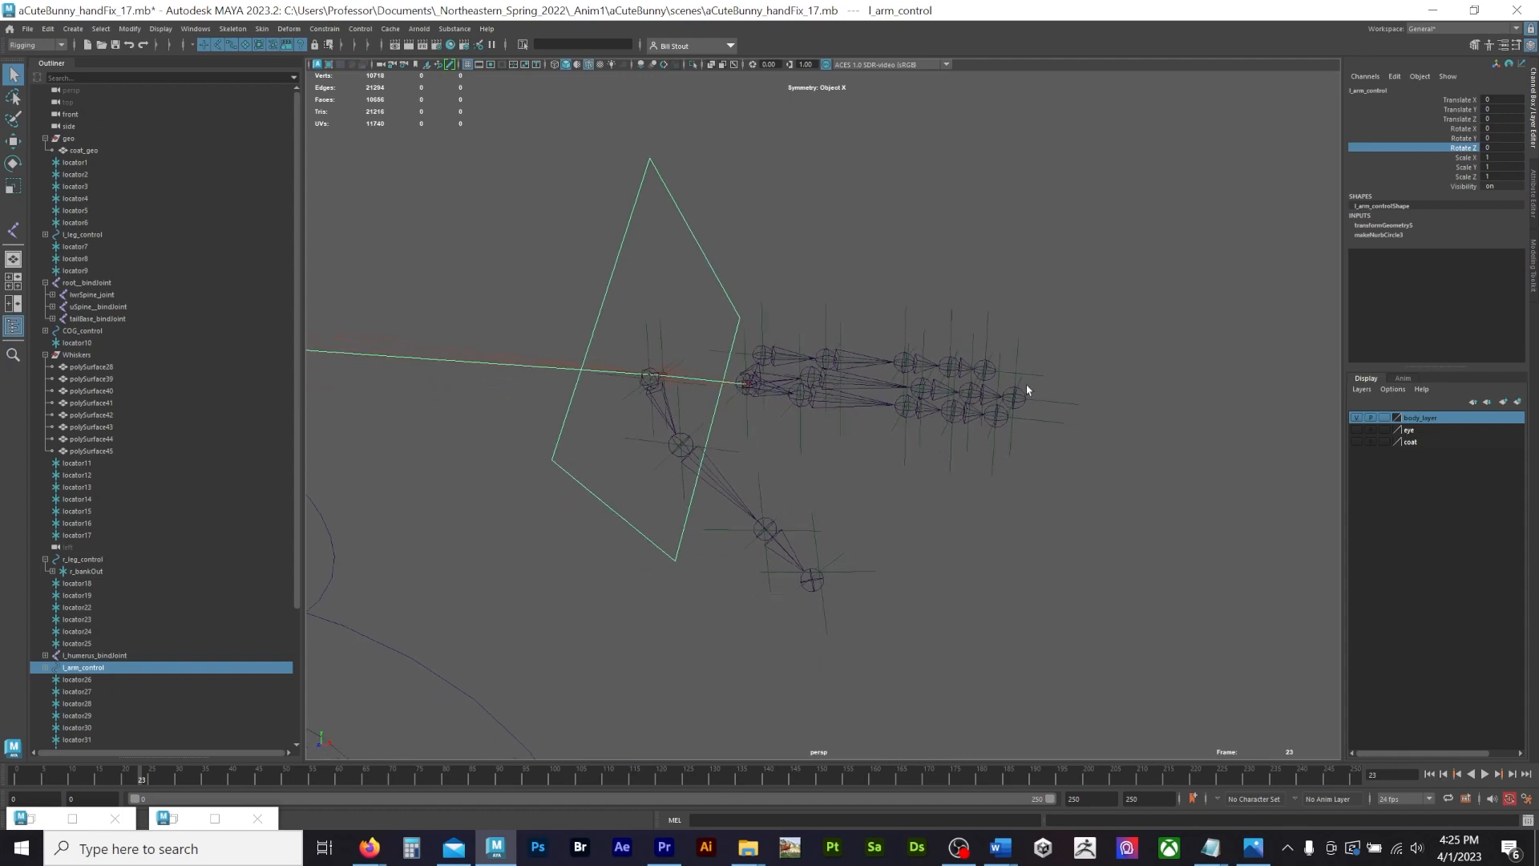
alt+drag(818, 446, 821, 437)
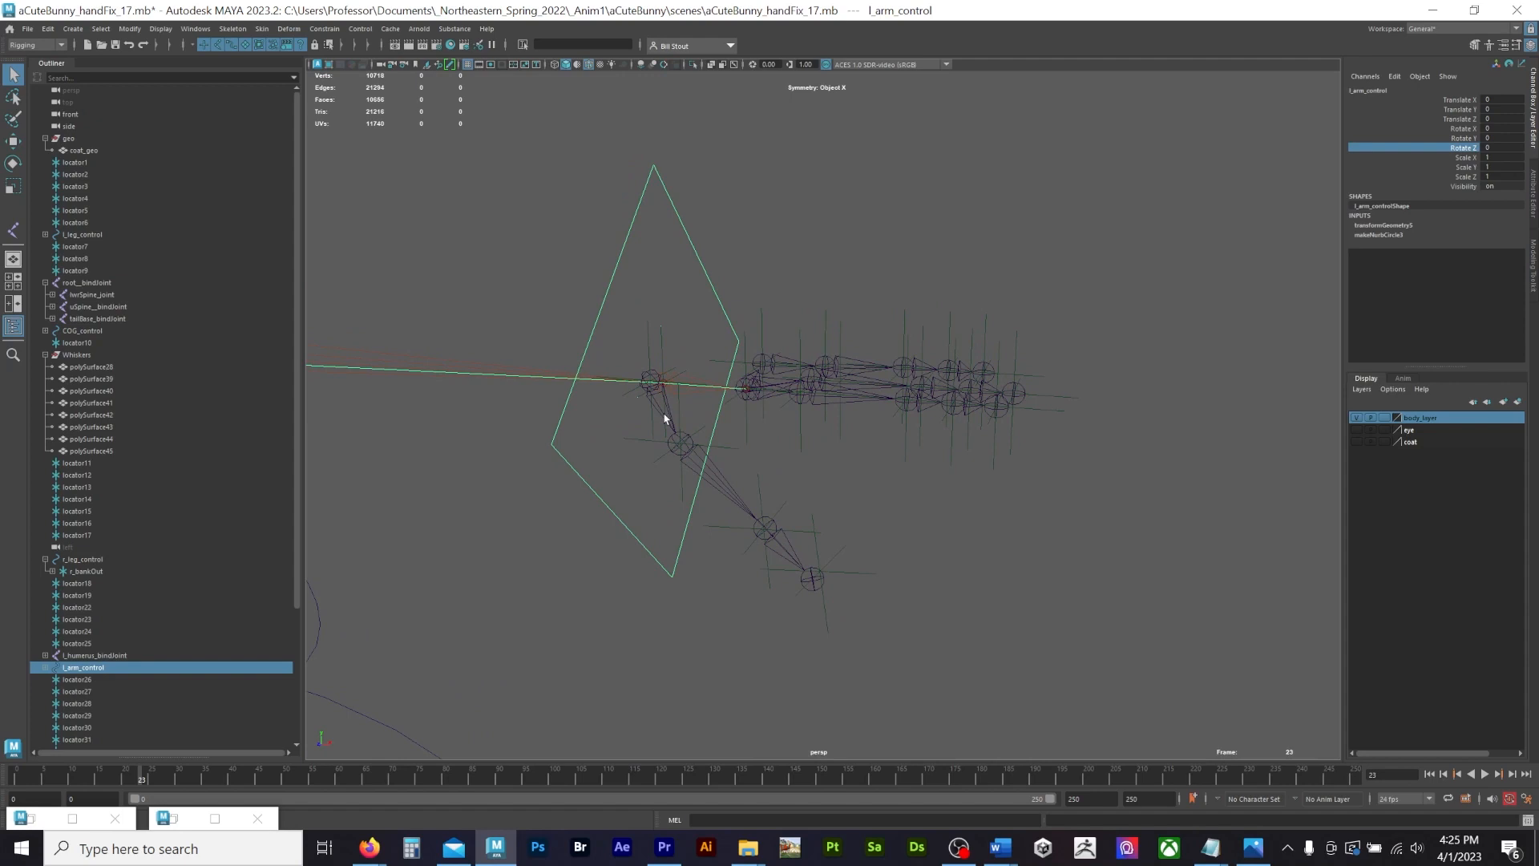
alt+drag(523, 408, 467, 440)
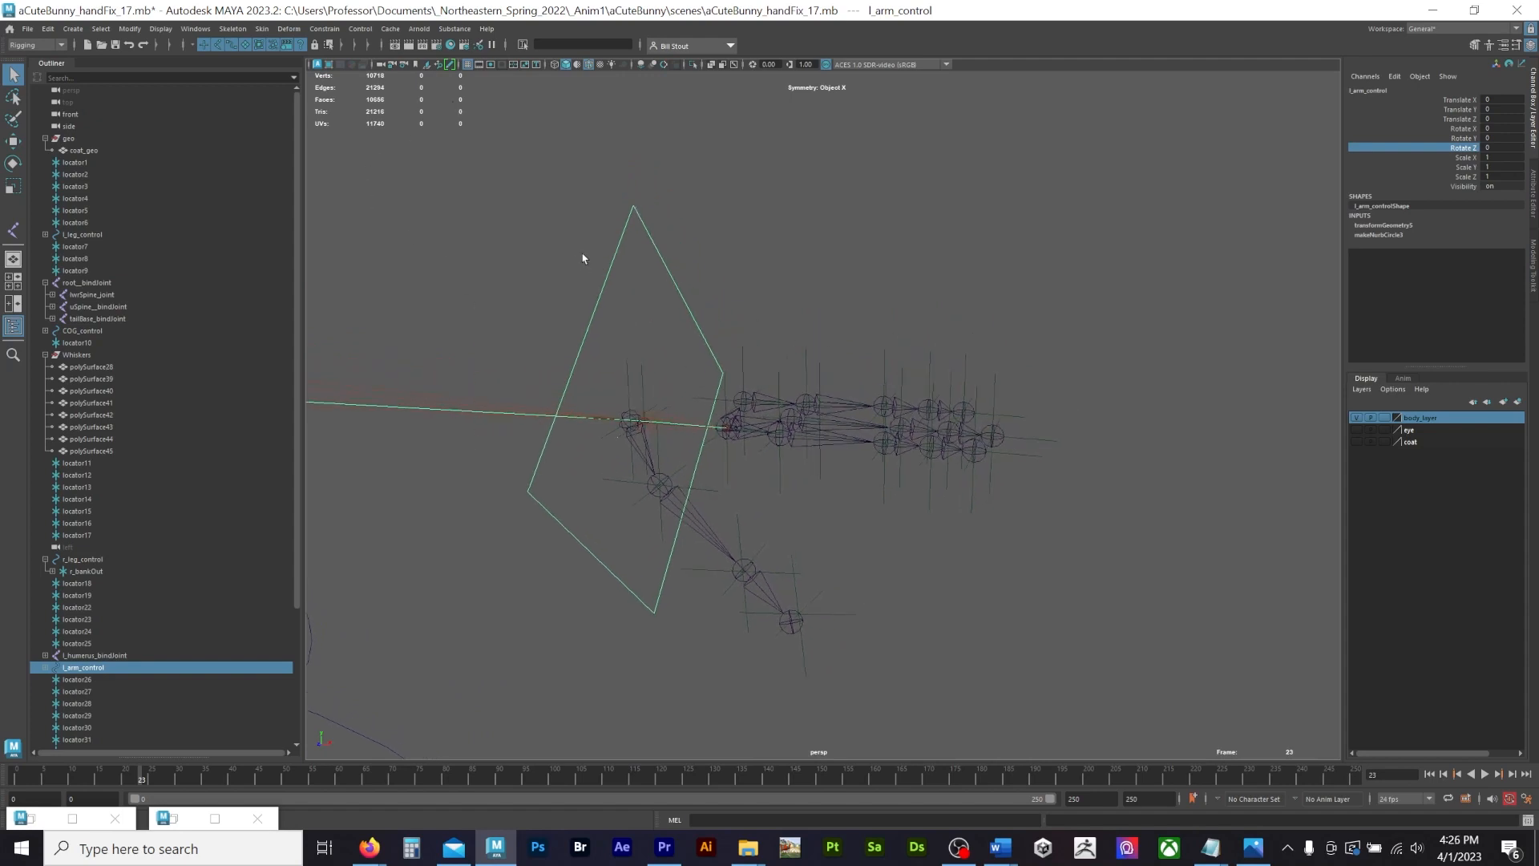
click(130, 29)
mouse_move(170, 197)
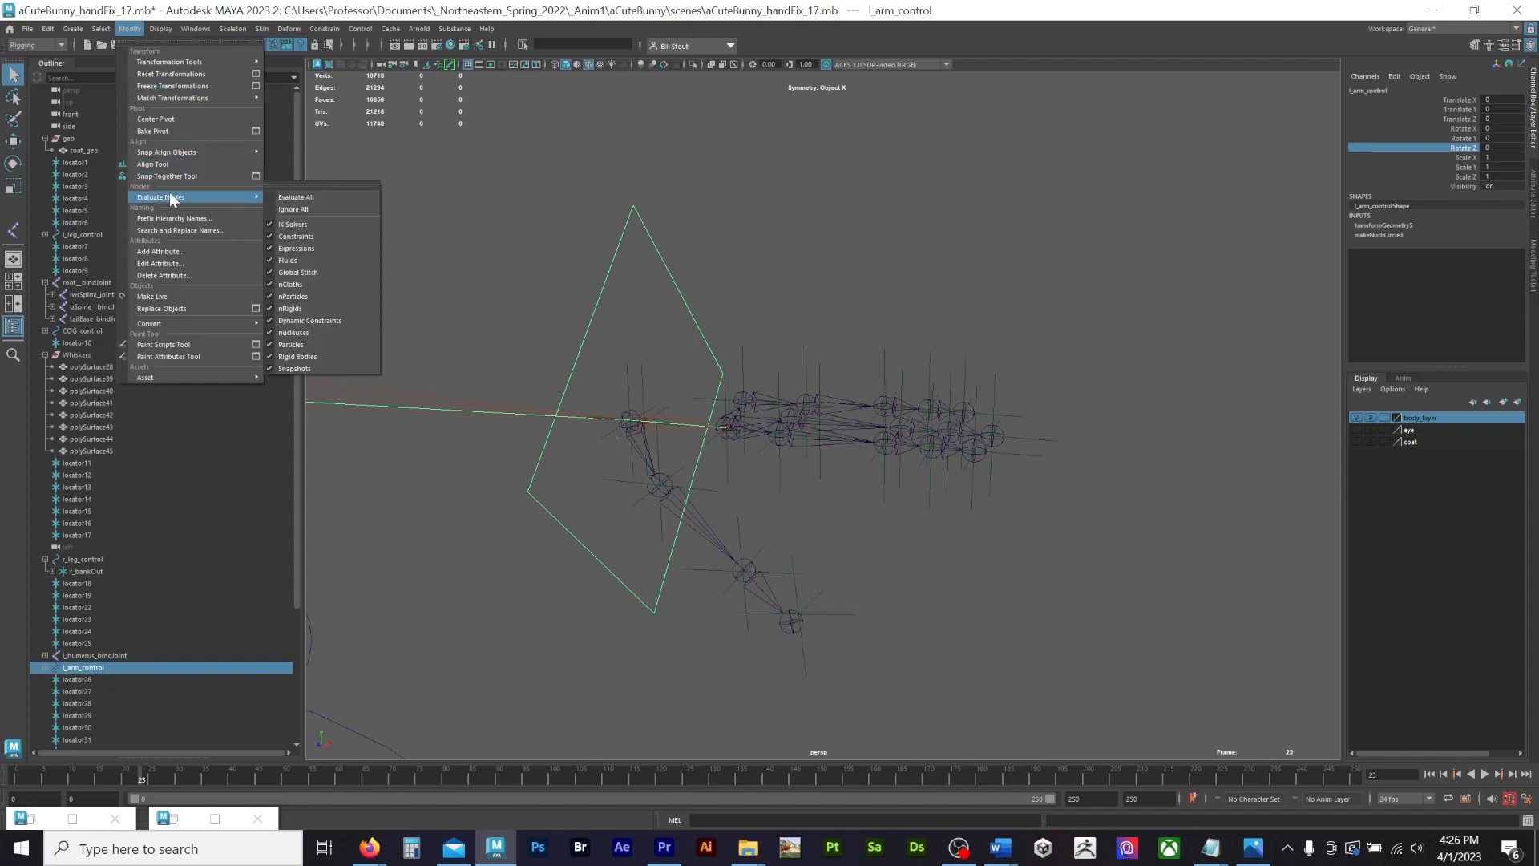
click(170, 252)
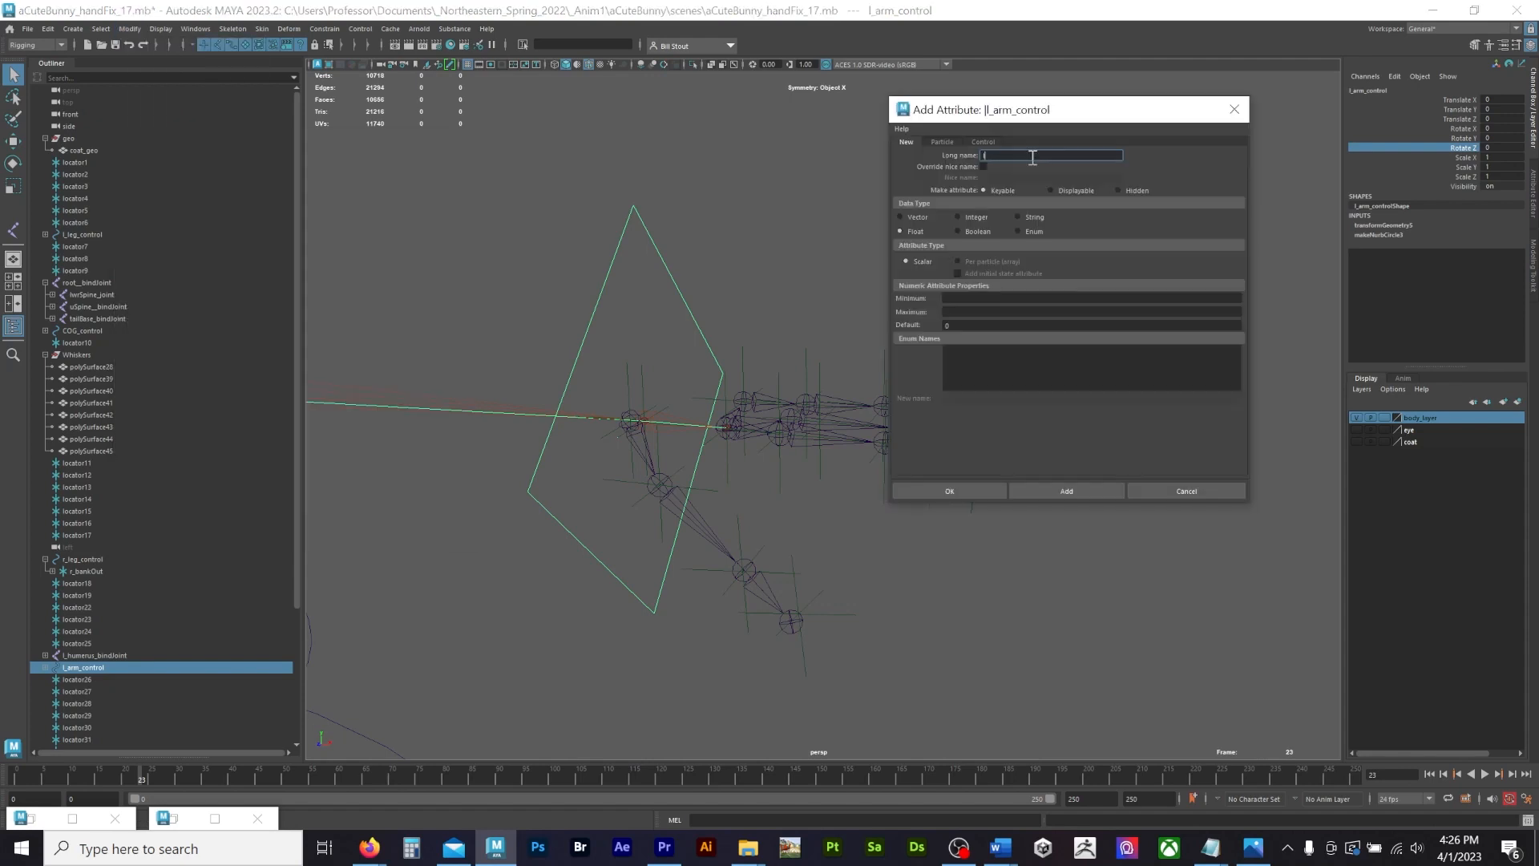
key(BackSpace)
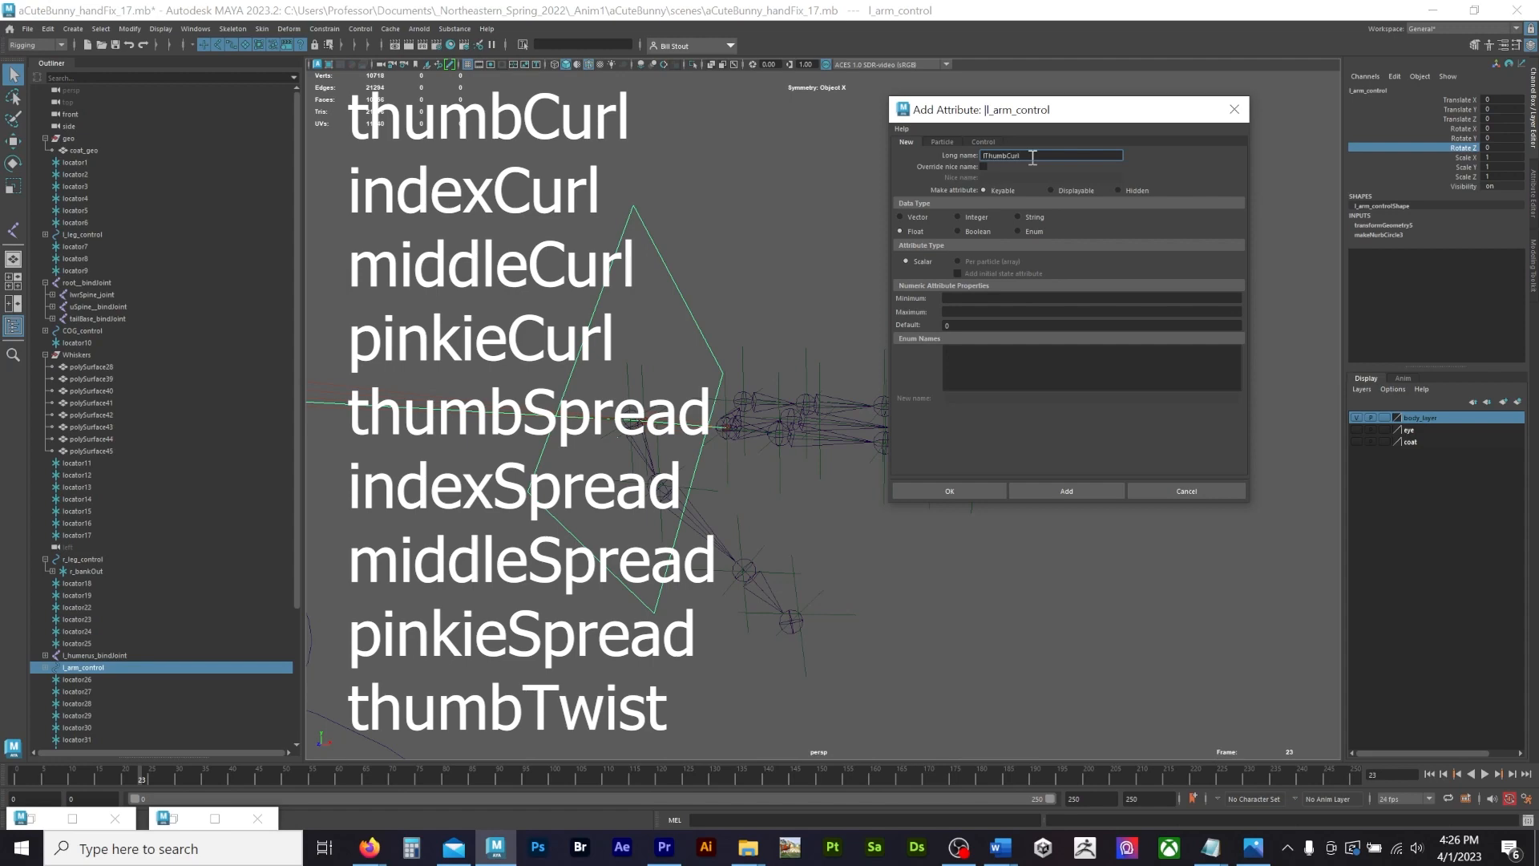
key(Return)
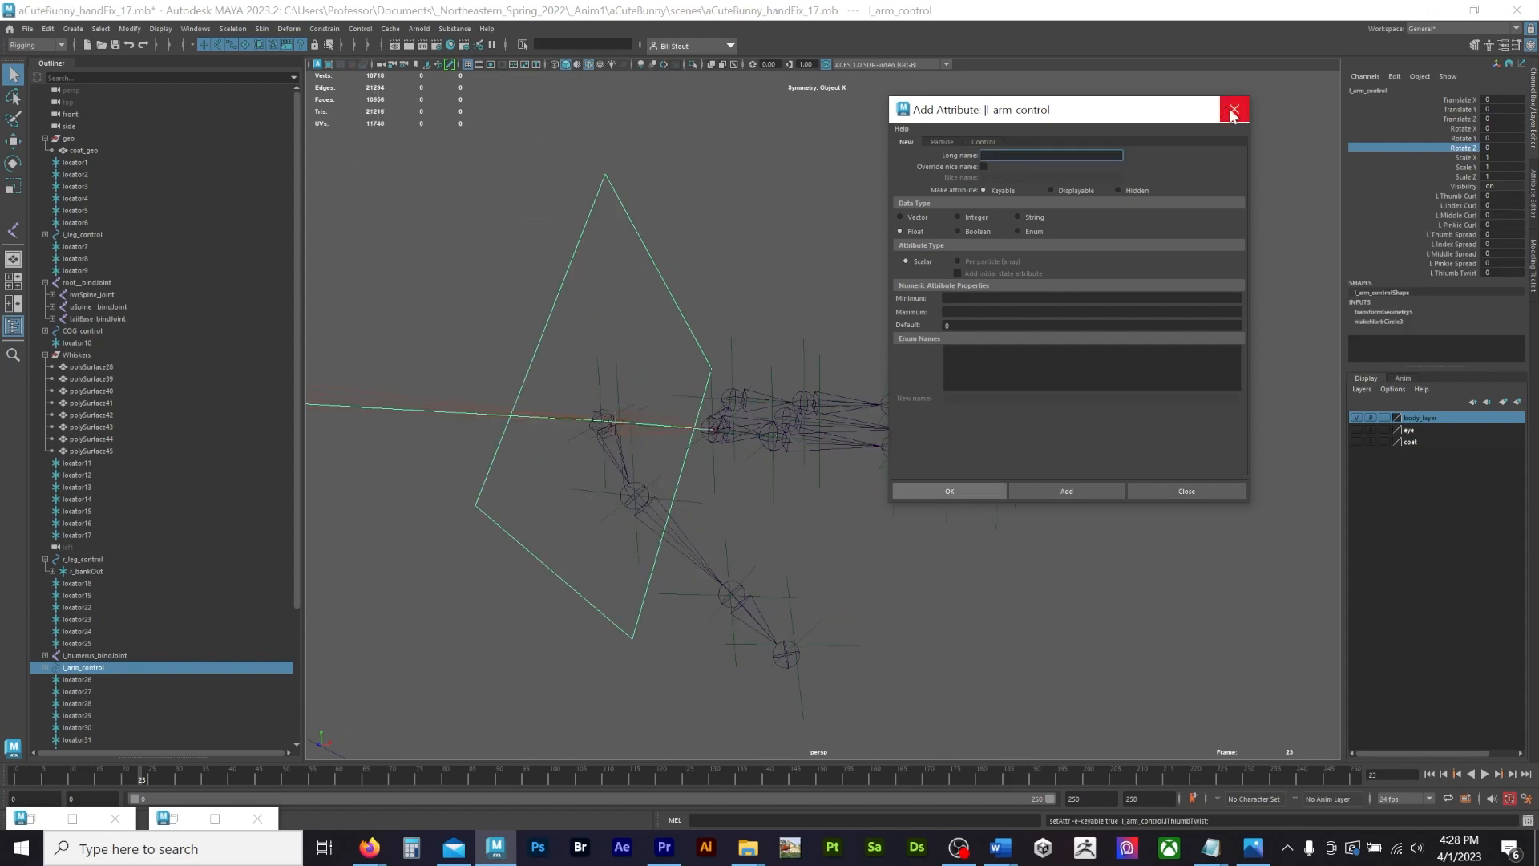
click(1235, 110)
Step: Load l_arm_control as the source and the thumb's base joint, joint16, as the target in the Connection Editor
mouse_move(1127, 200)
alt+mouse_down()
mouse_move(1099, 195)
mouse_move(1116, 192)
alt+mouse_up()
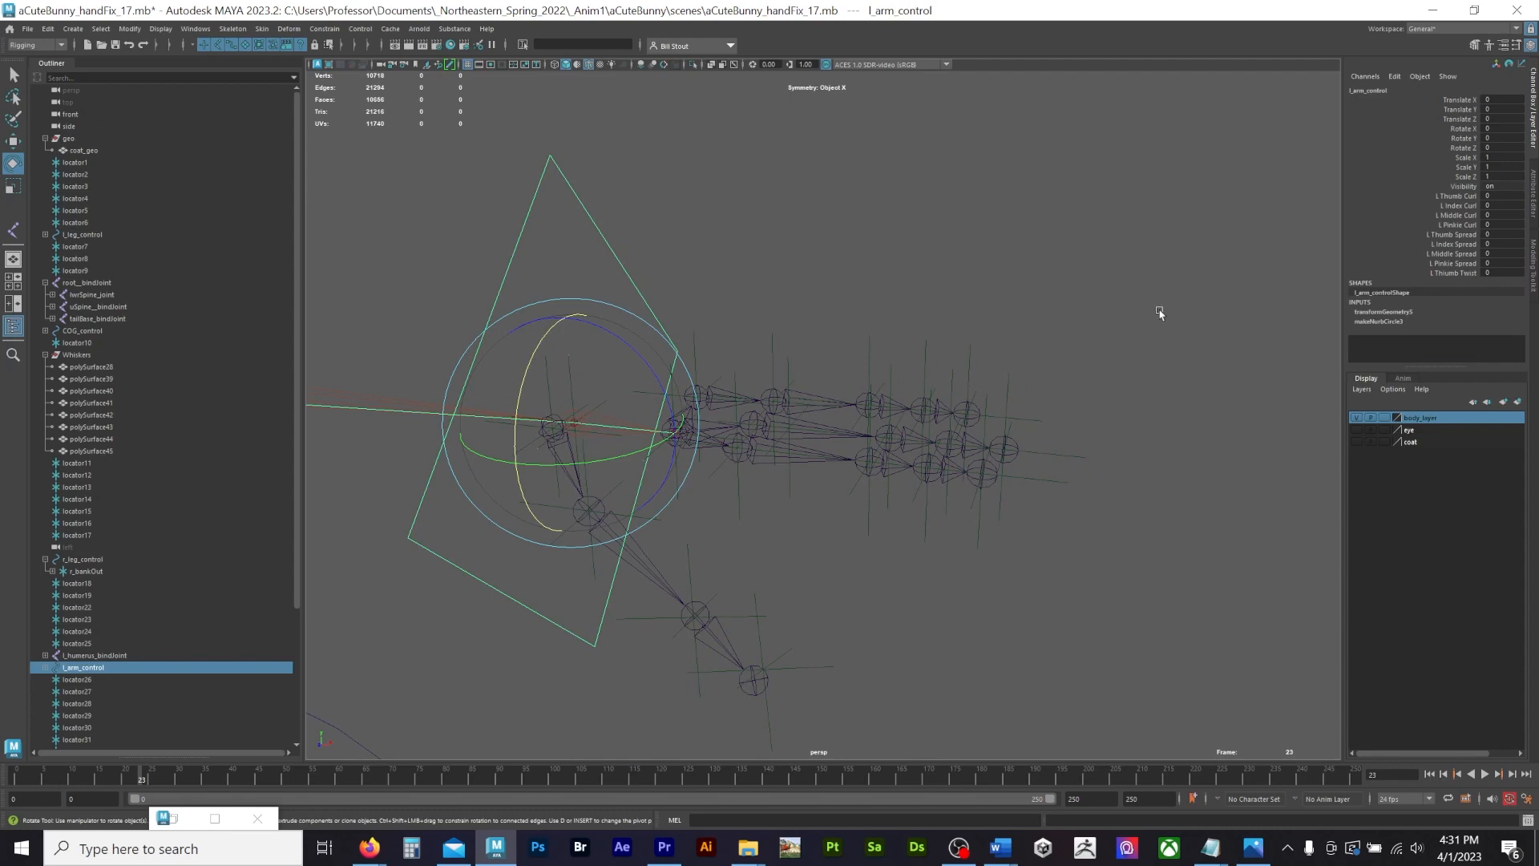
click(853, 479)
key(q)
click(579, 475)
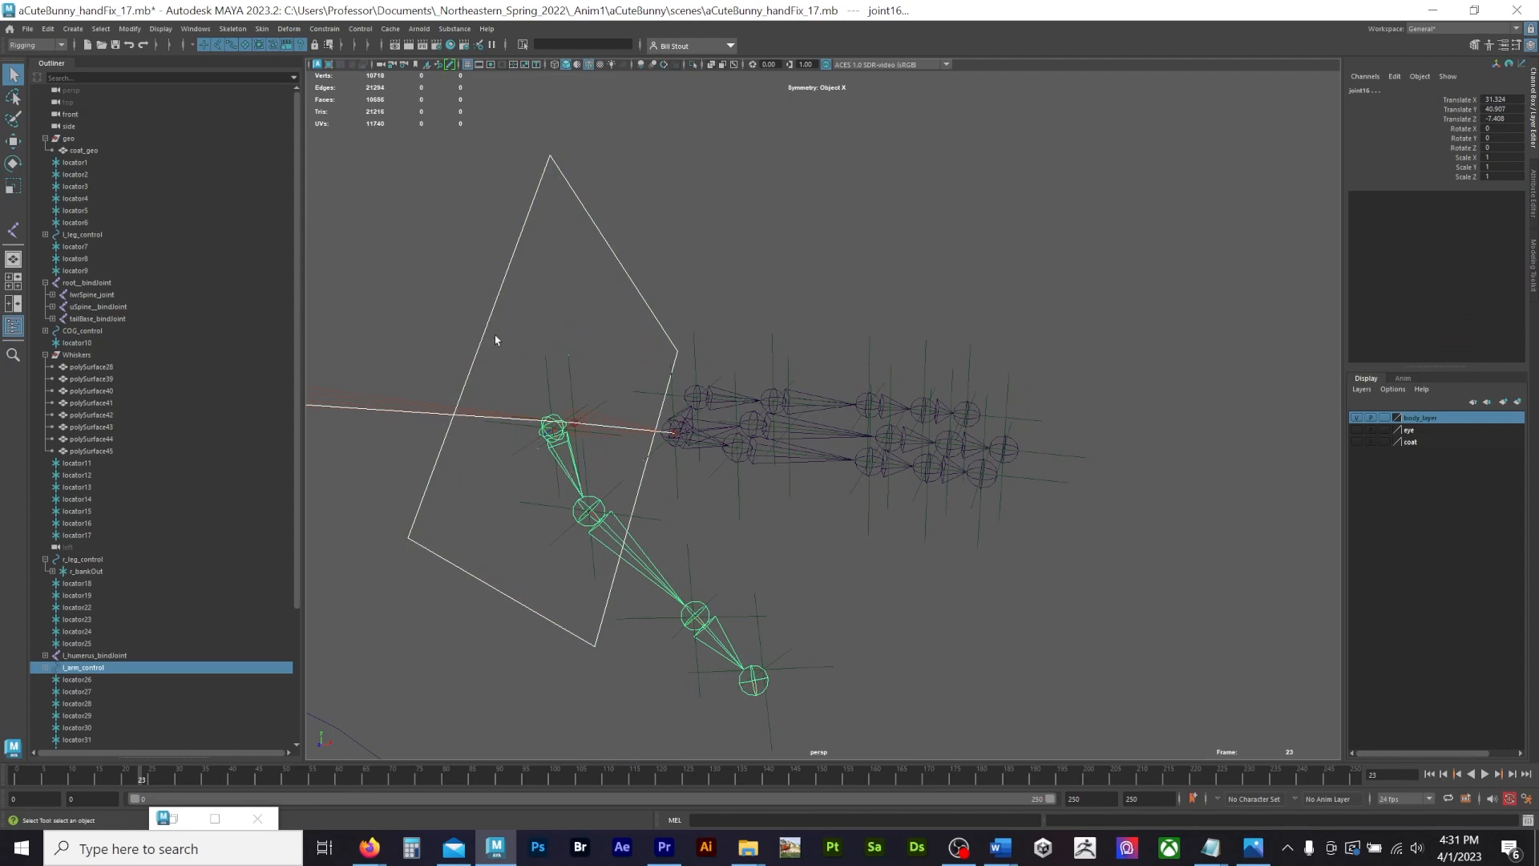
click(195, 32)
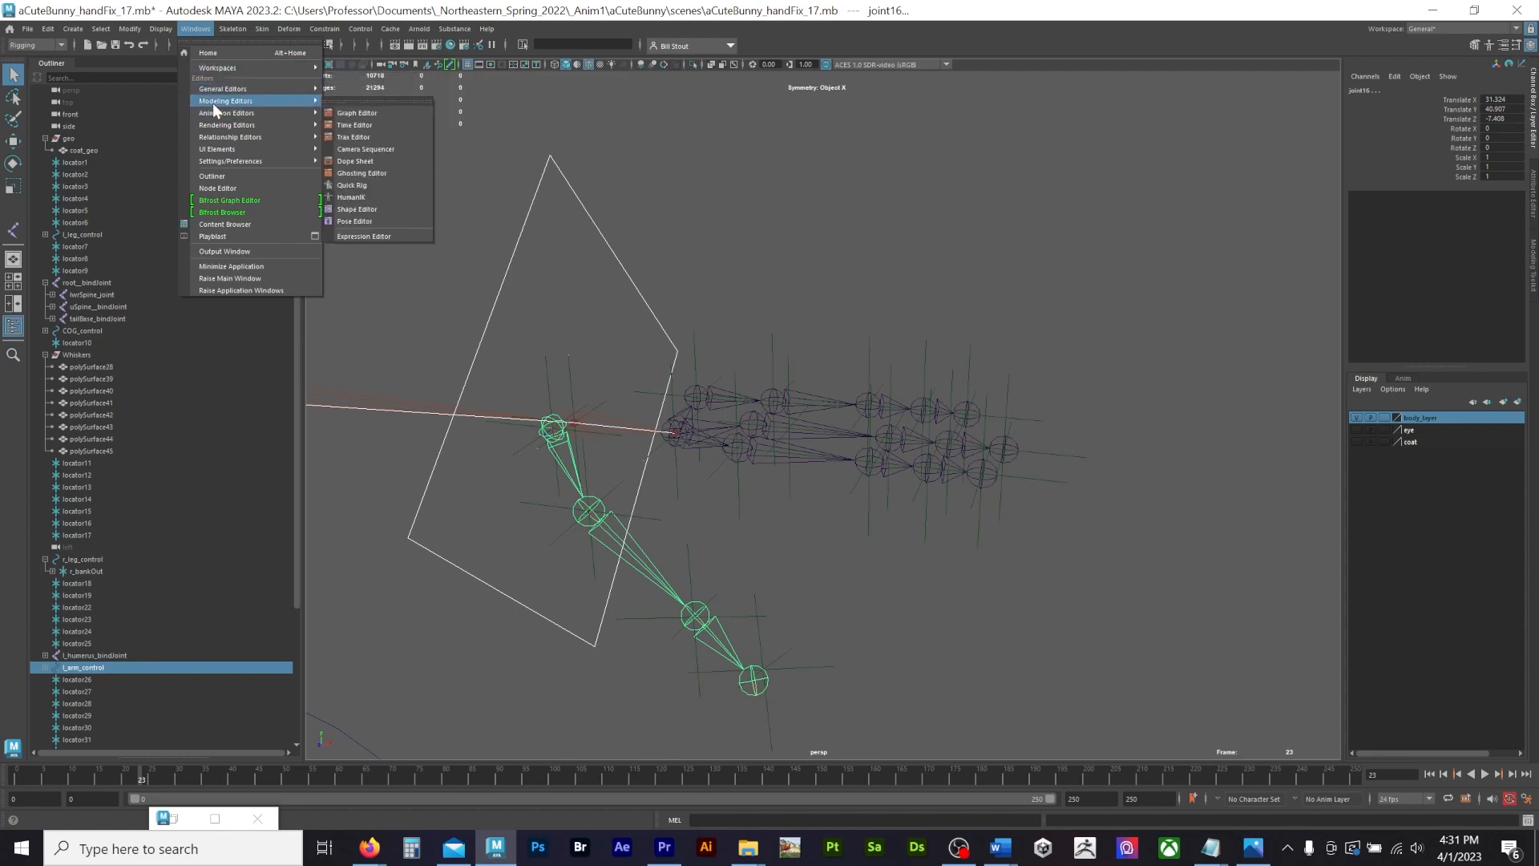
mouse_move(217, 91)
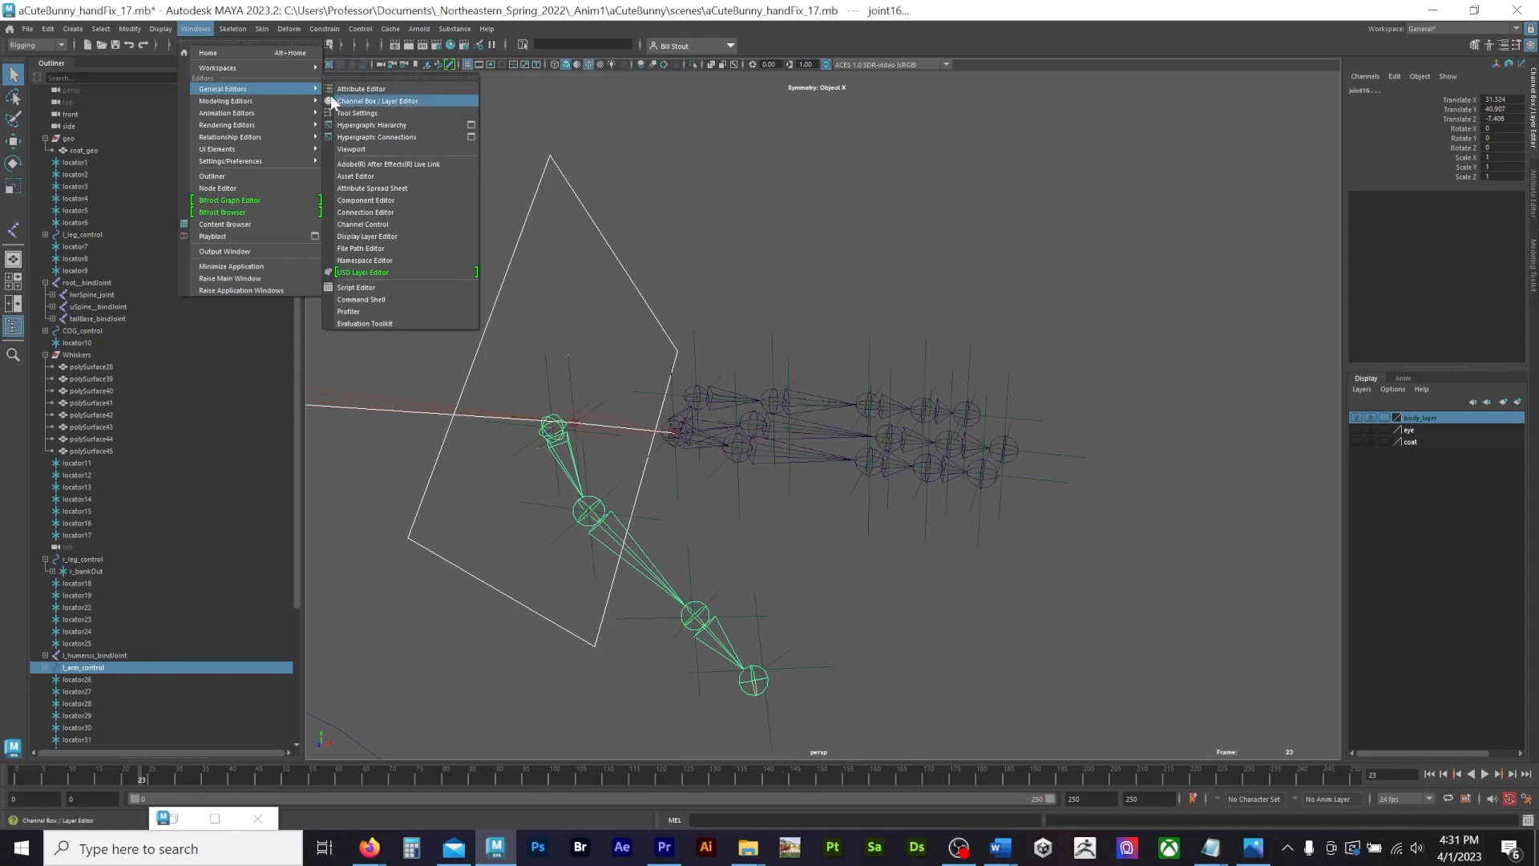
click(382, 213)
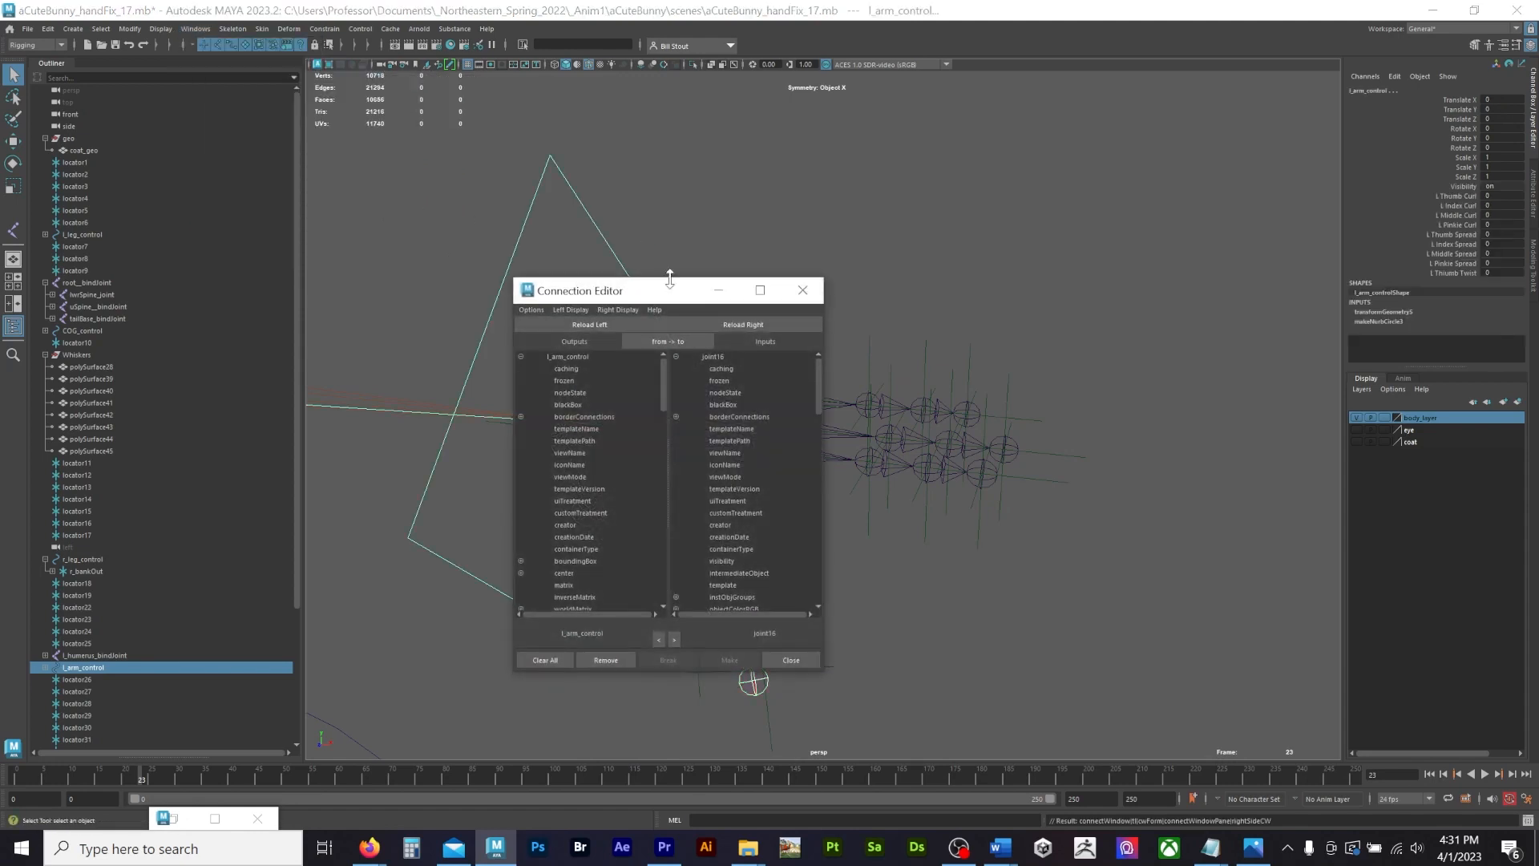
drag(670, 293, 1097, 173)
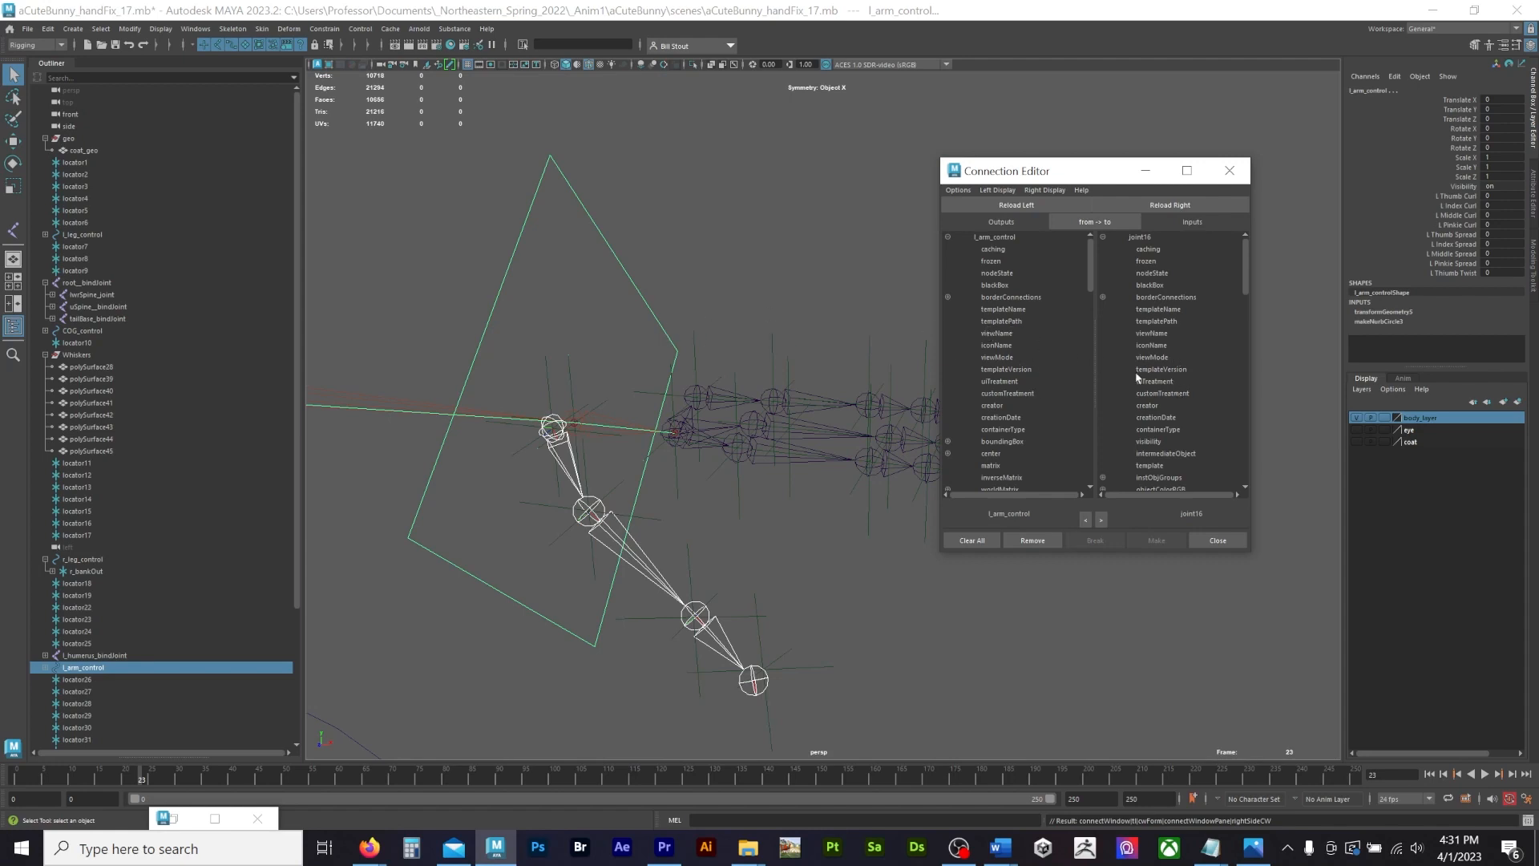
Step: Connect l_arm_control's lThumbCurl to rotateZ of the thumb's base joint, joint16
scroll(983, 372, down, 10)
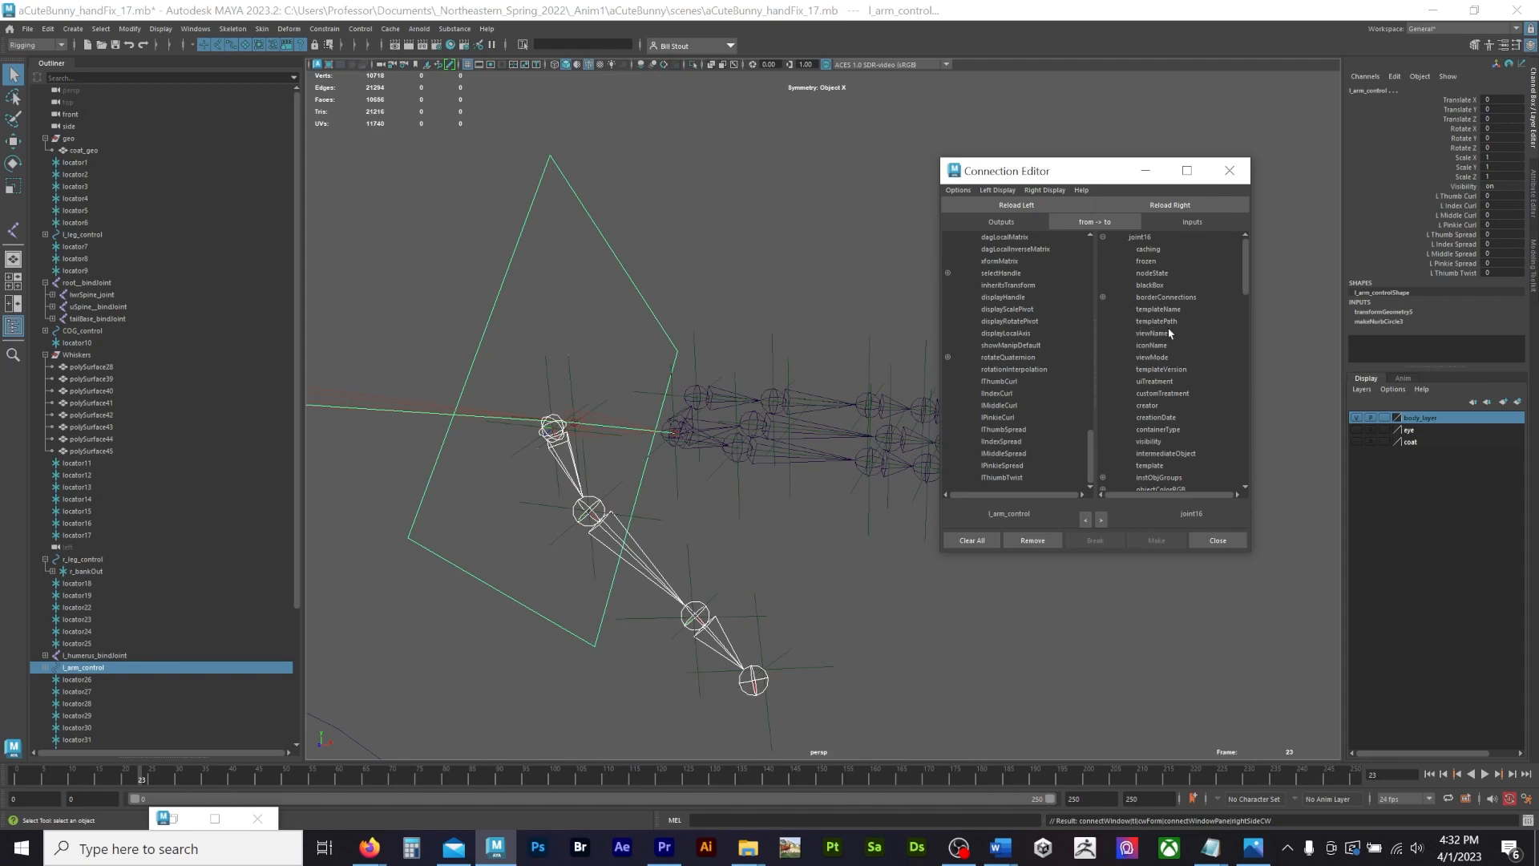
scroll(1170, 333, down, 12)
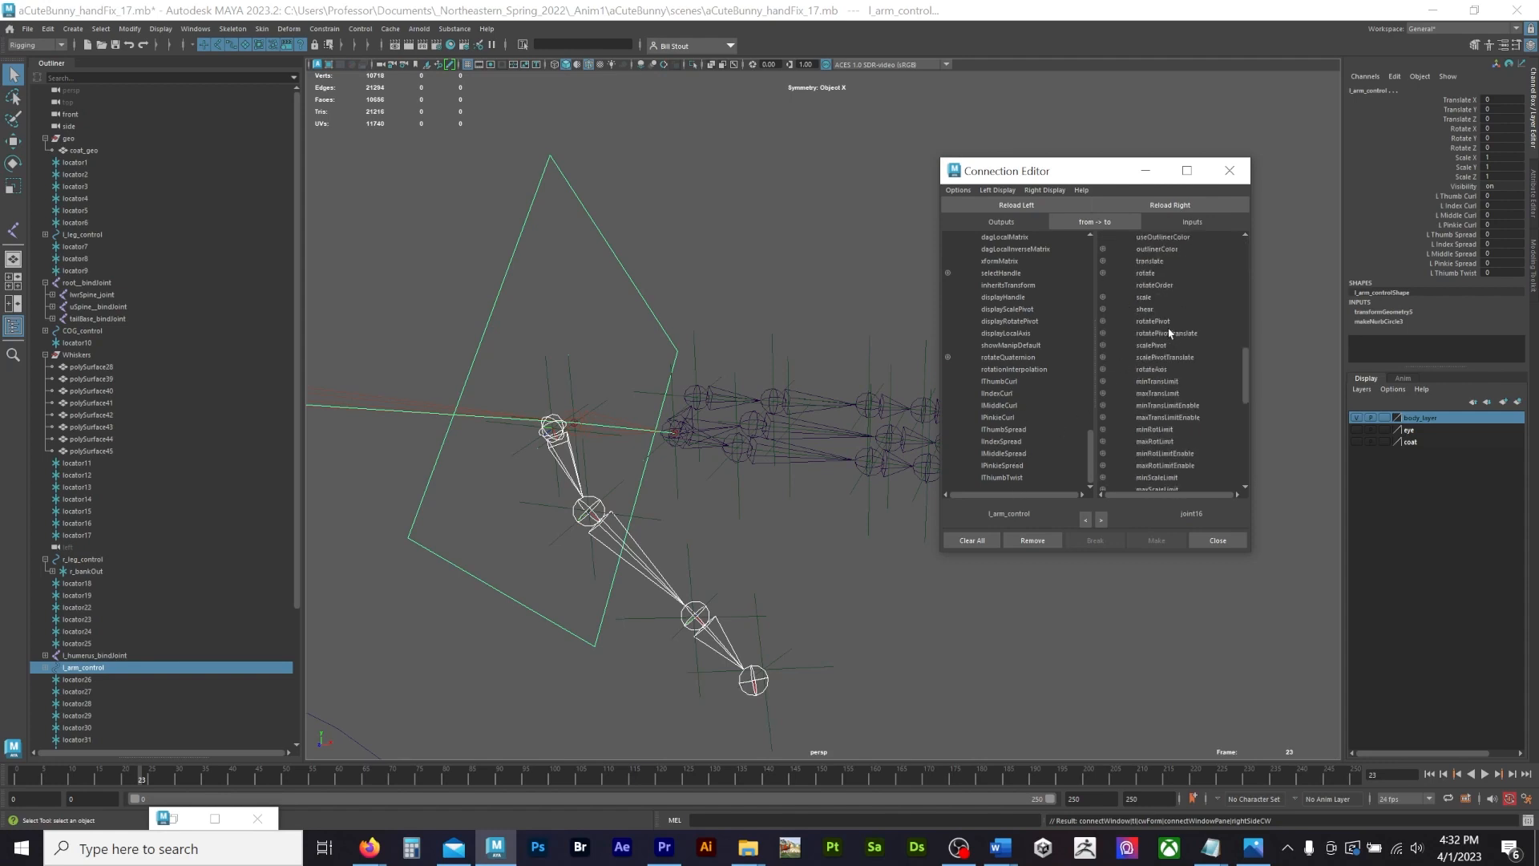
click(1103, 273)
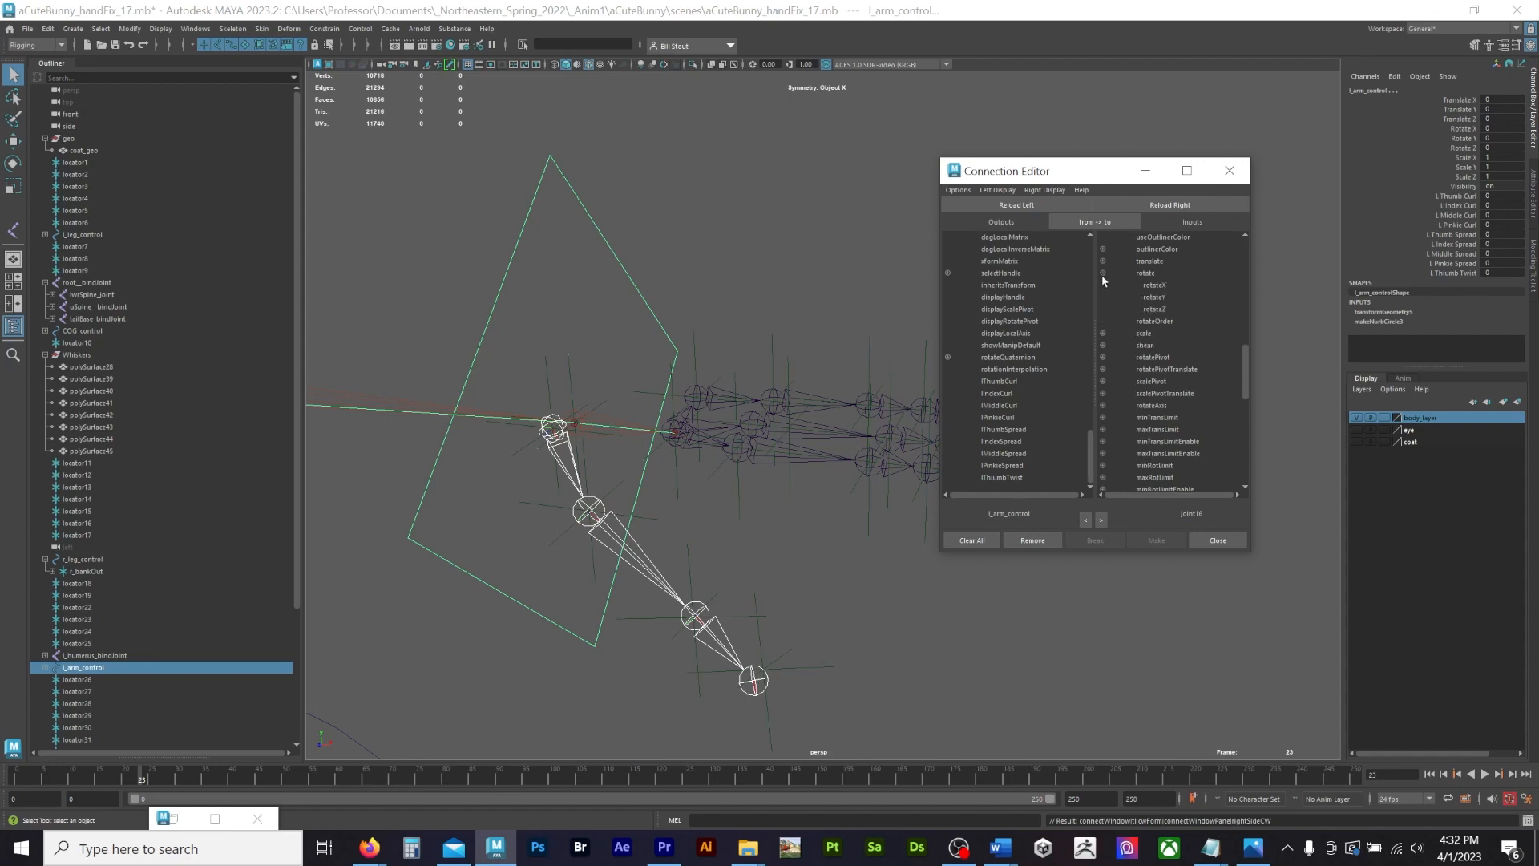
click(1017, 384)
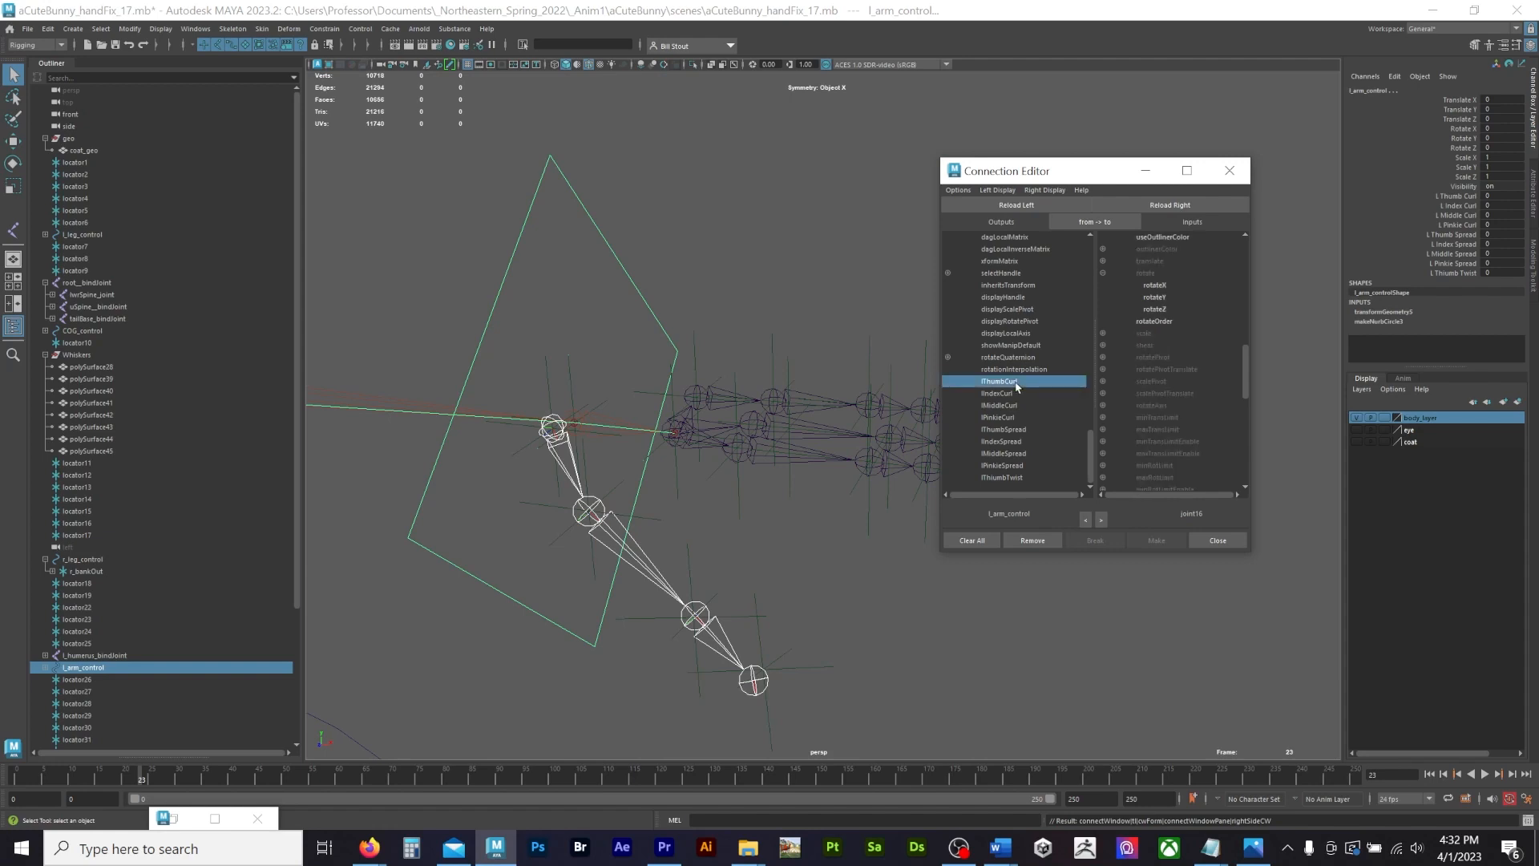
click(1166, 310)
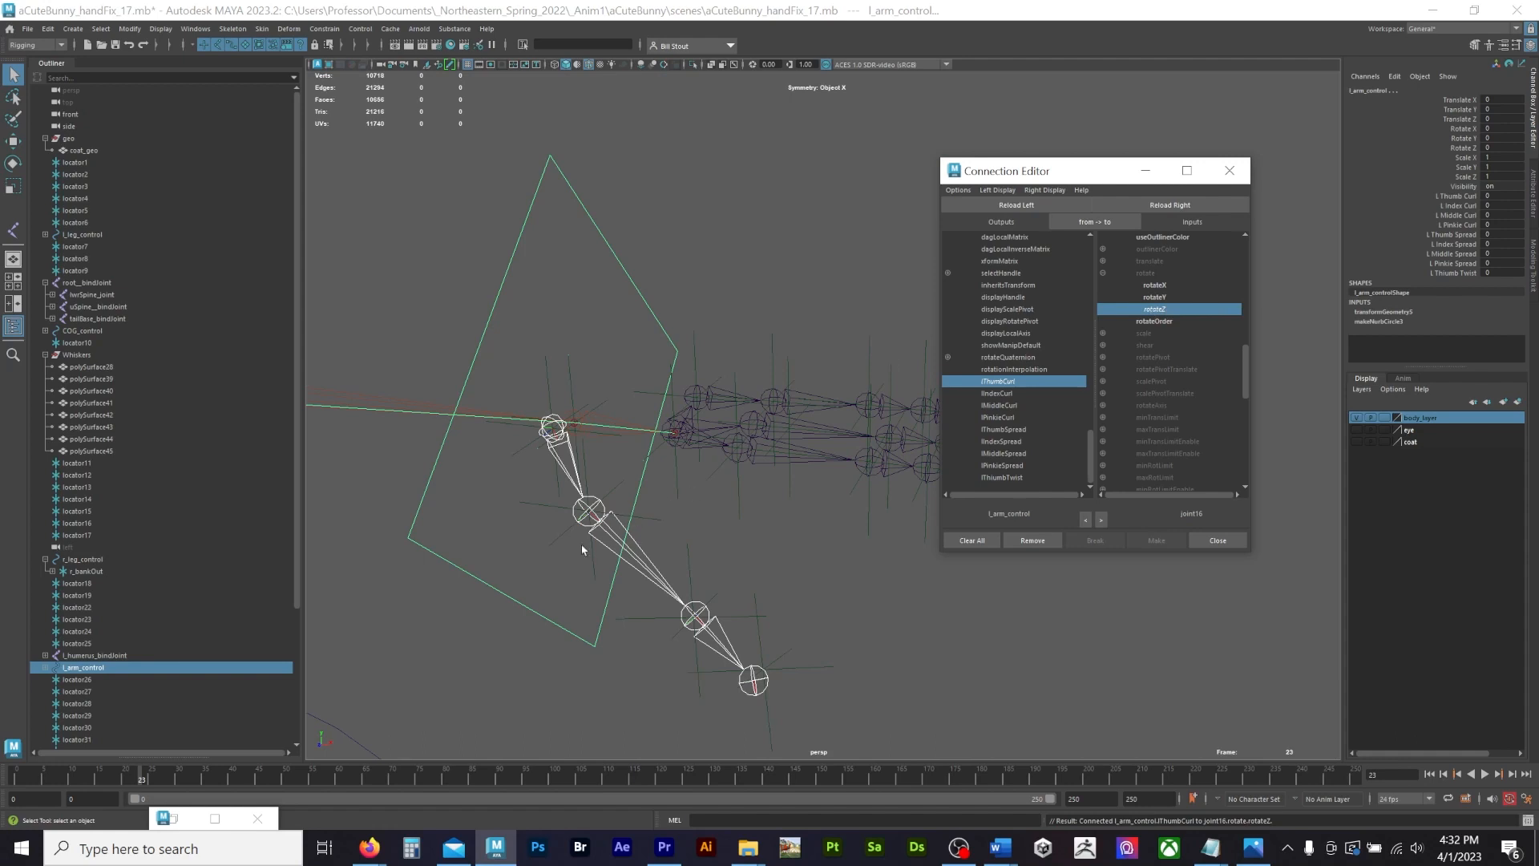
Step: Load the thumb's second joint, joint17, as the target and connect lThumbCurl to its rotateZ
click(601, 525)
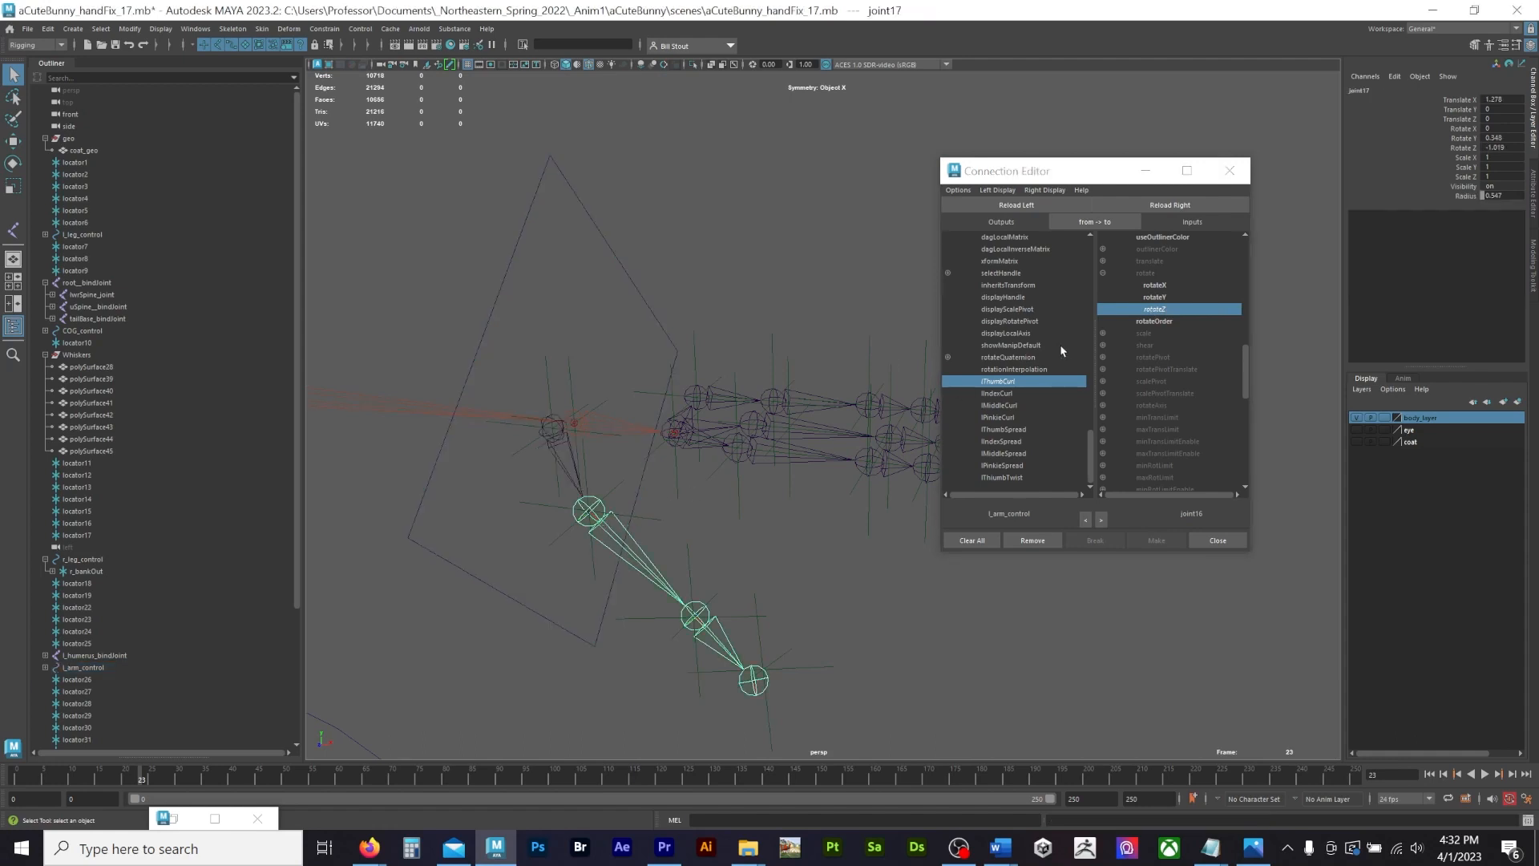
click(1163, 206)
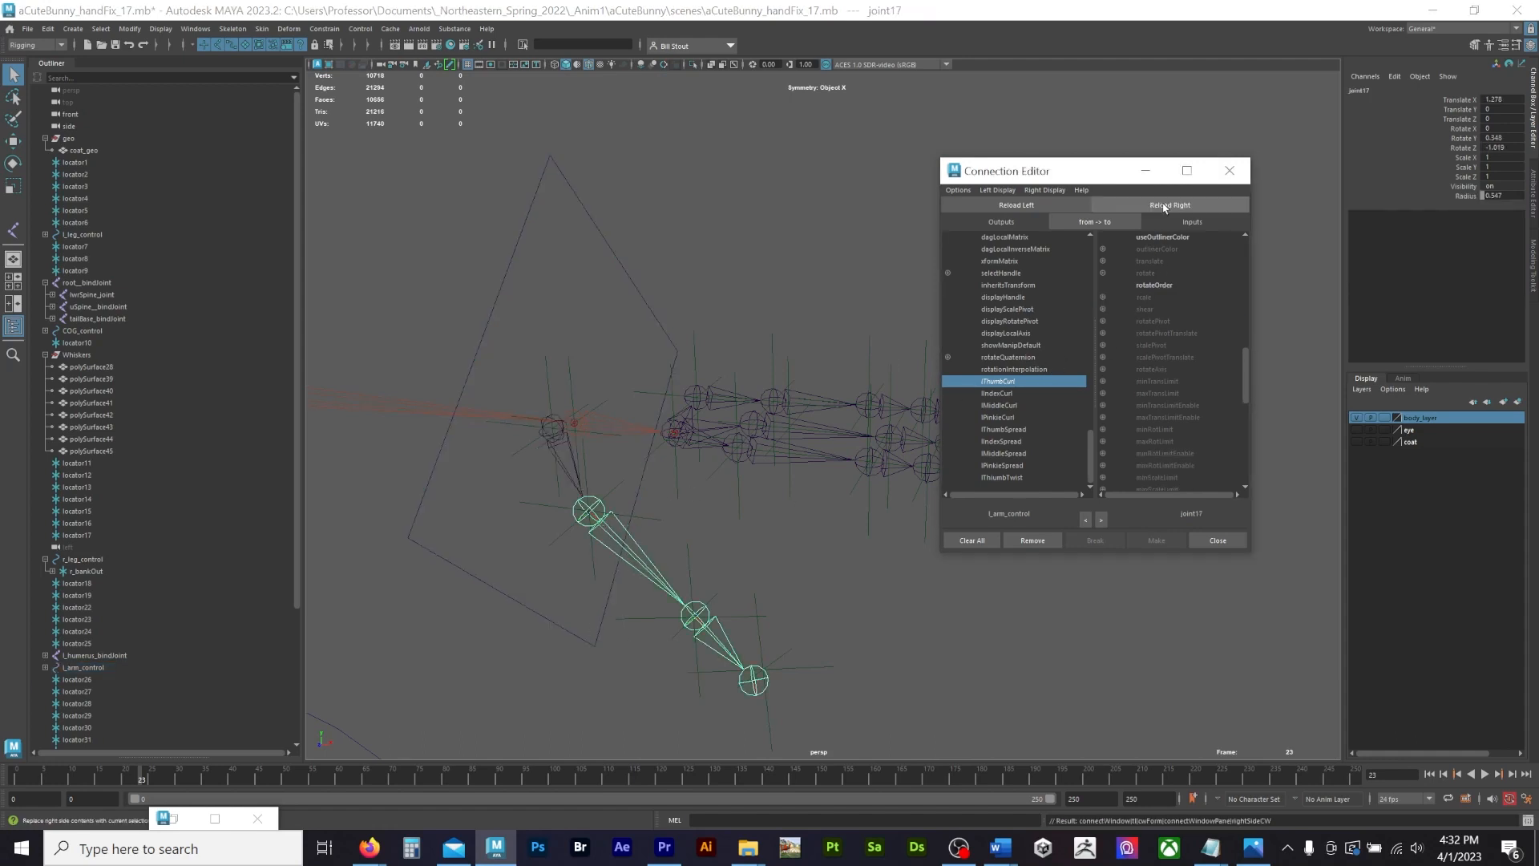
click(1103, 273)
click(1154, 309)
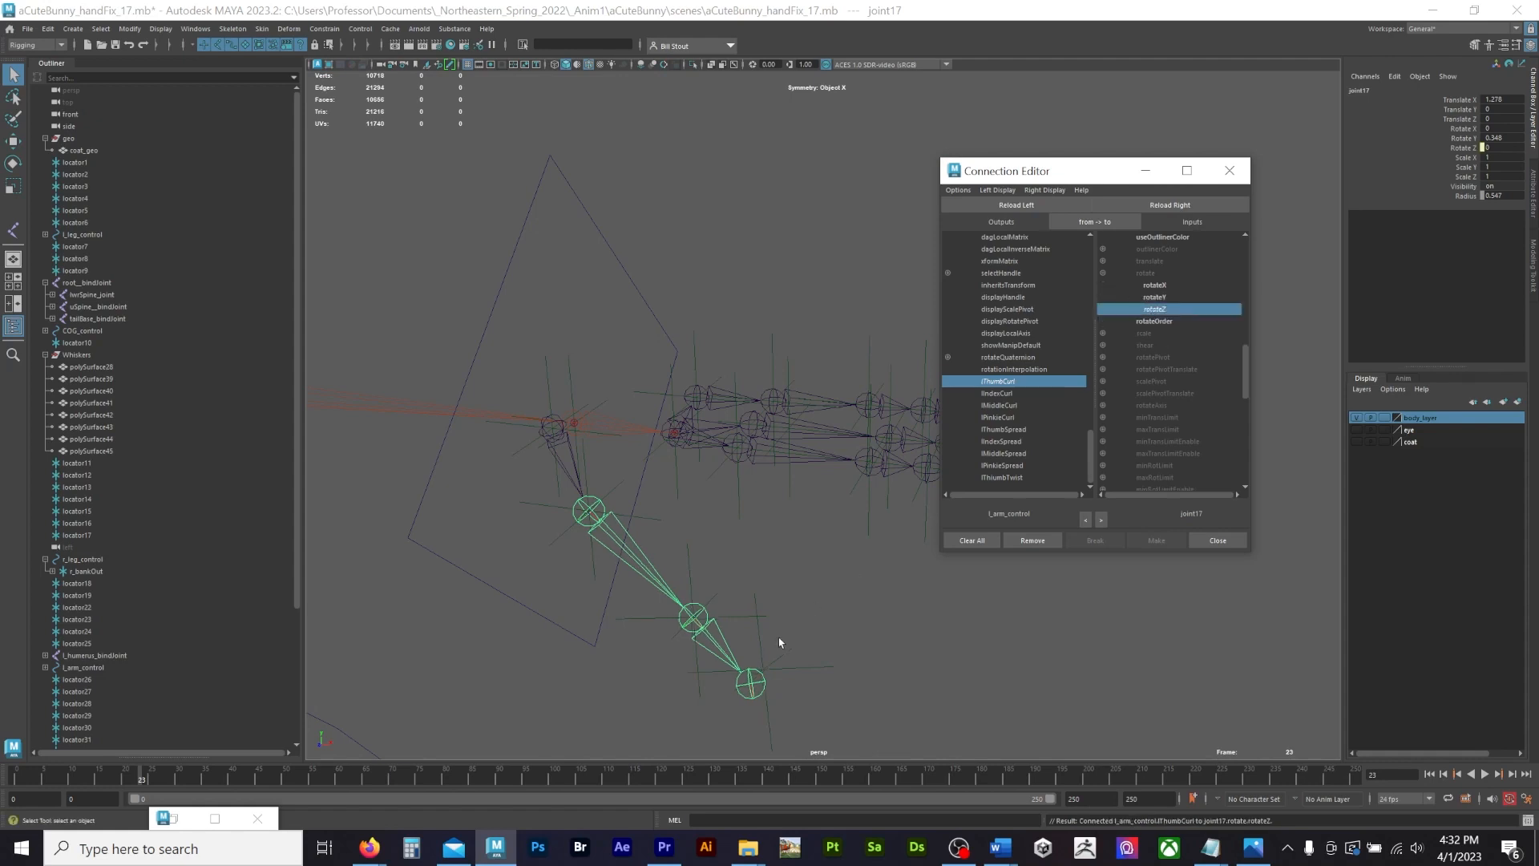
Step: Load the thumb's third joint, joint18, as the target and connect lThumbCurl to its rotateZ
click(707, 638)
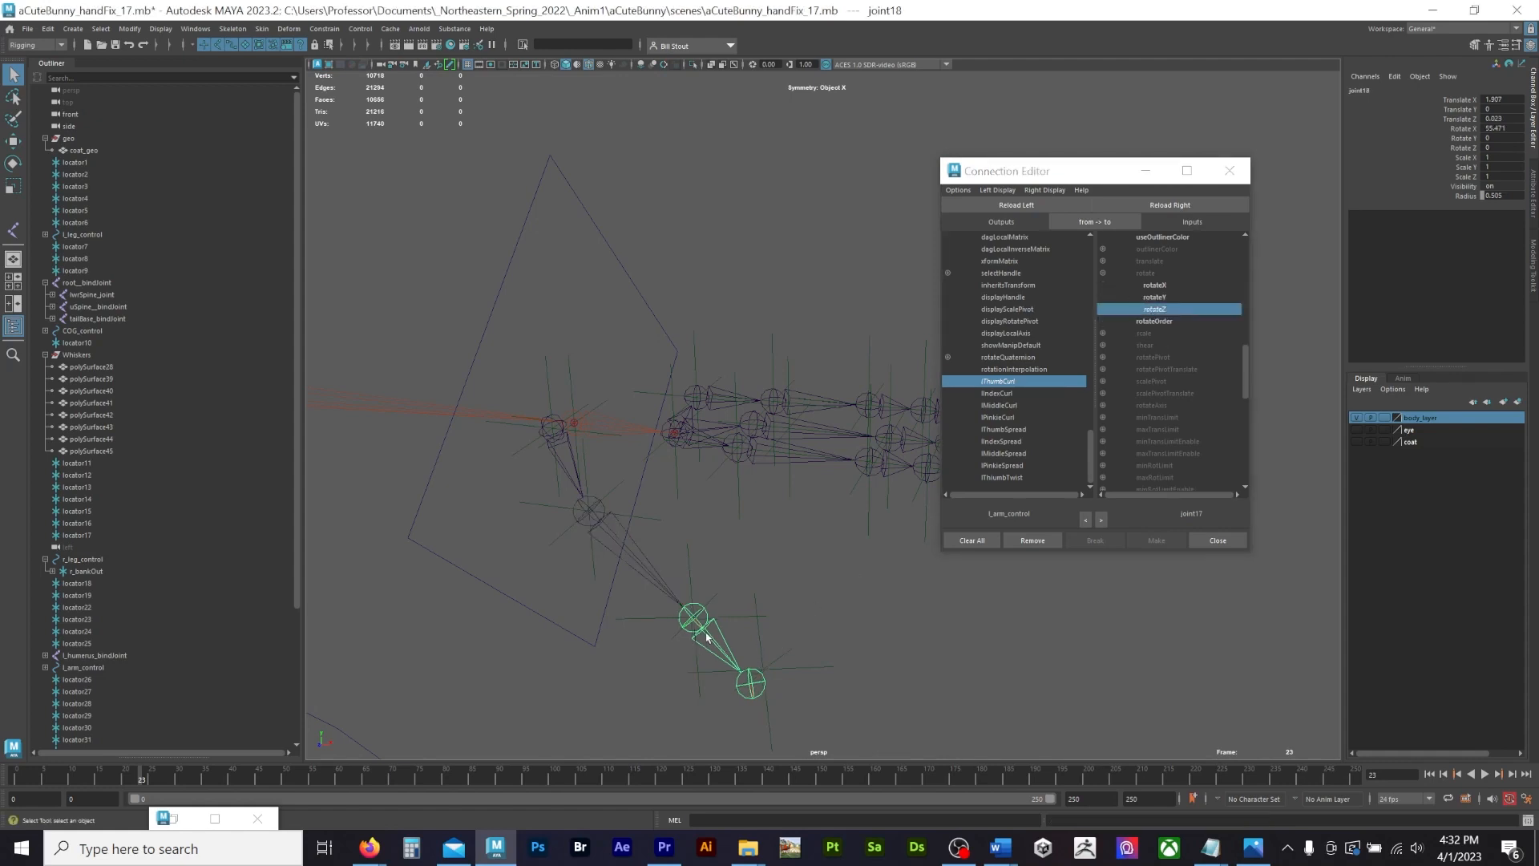
click(1171, 206)
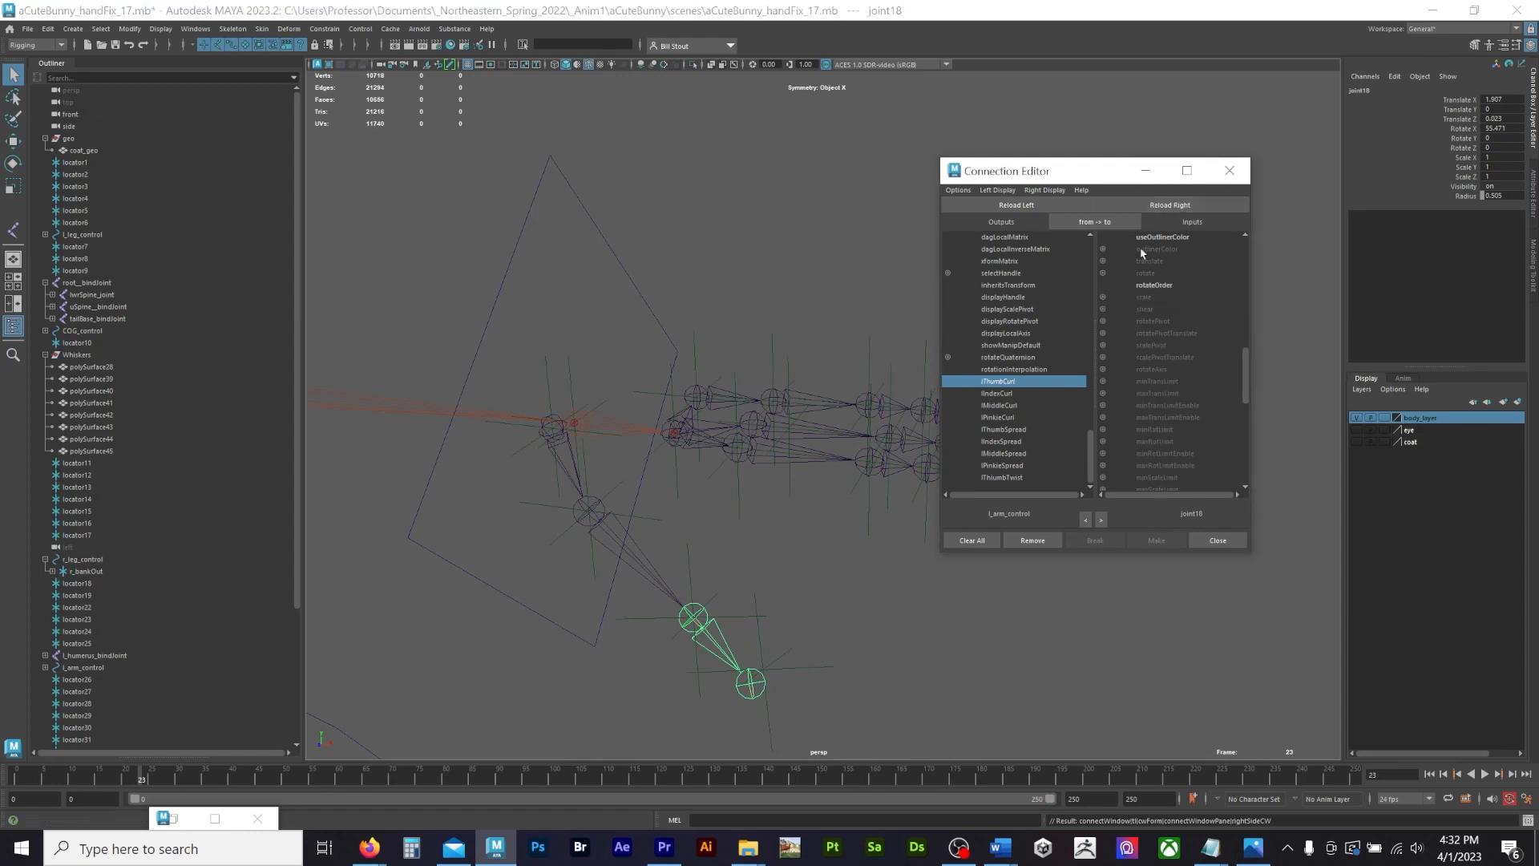
click(1104, 273)
click(1155, 310)
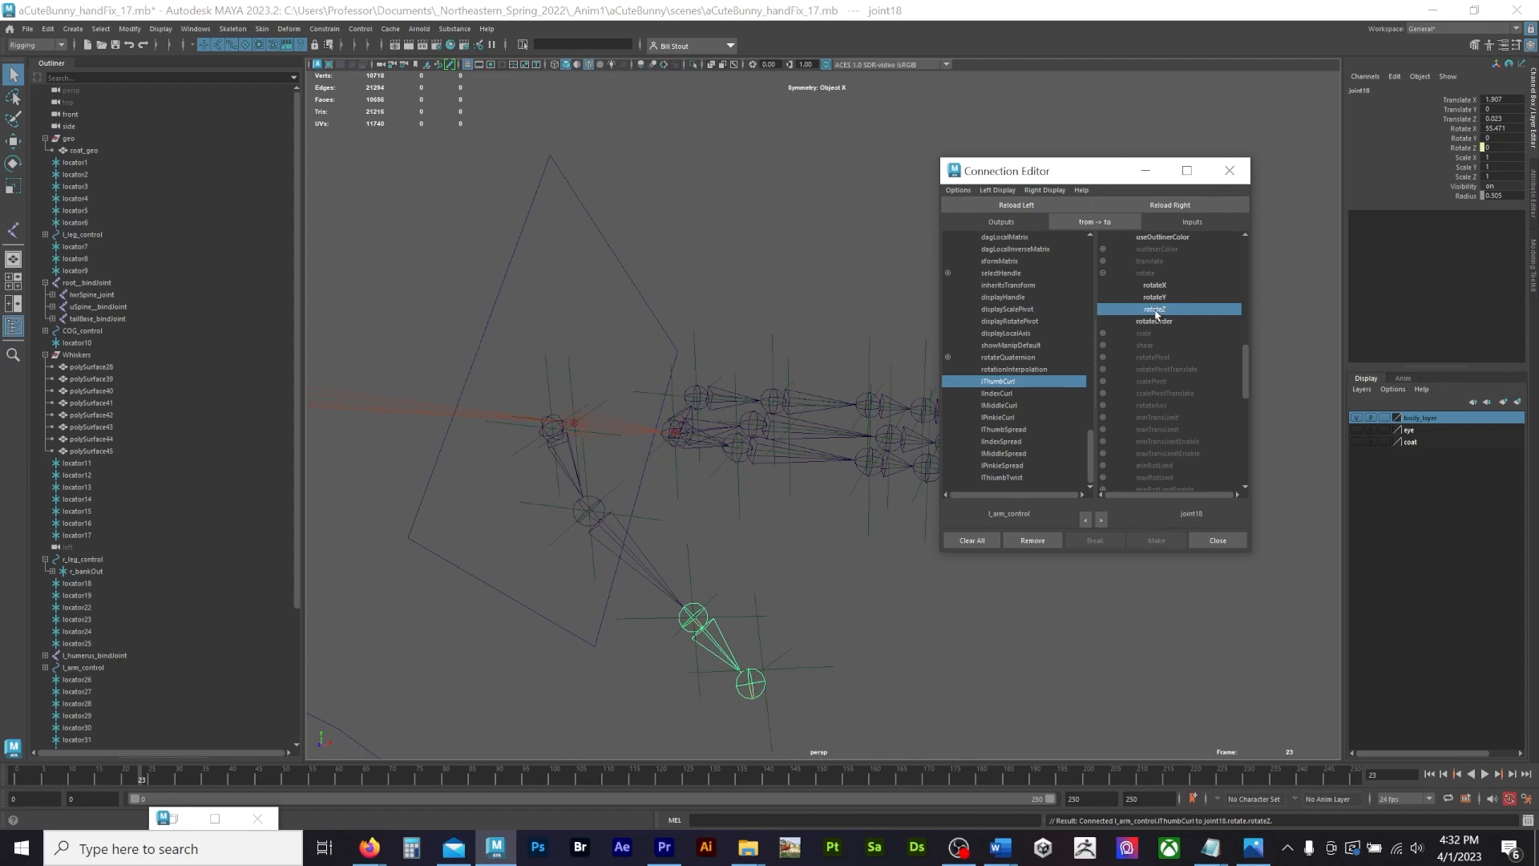
Step: Connect lThumbSpread to rotateY and lThumbTwist to rotateX of joint18, the target loaded in the Connection Editor
click(992, 431)
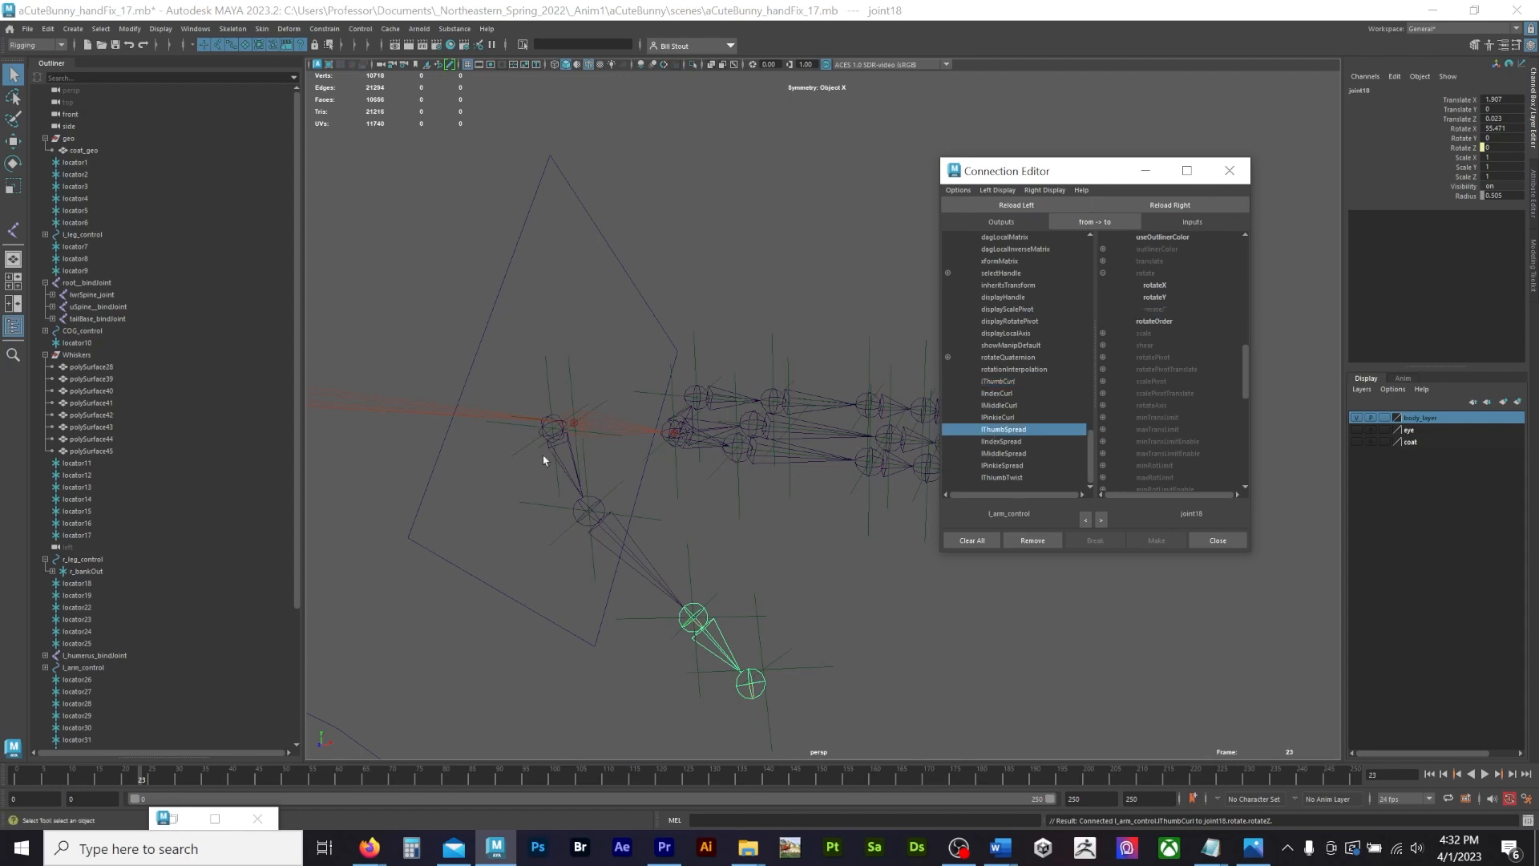
click(570, 455)
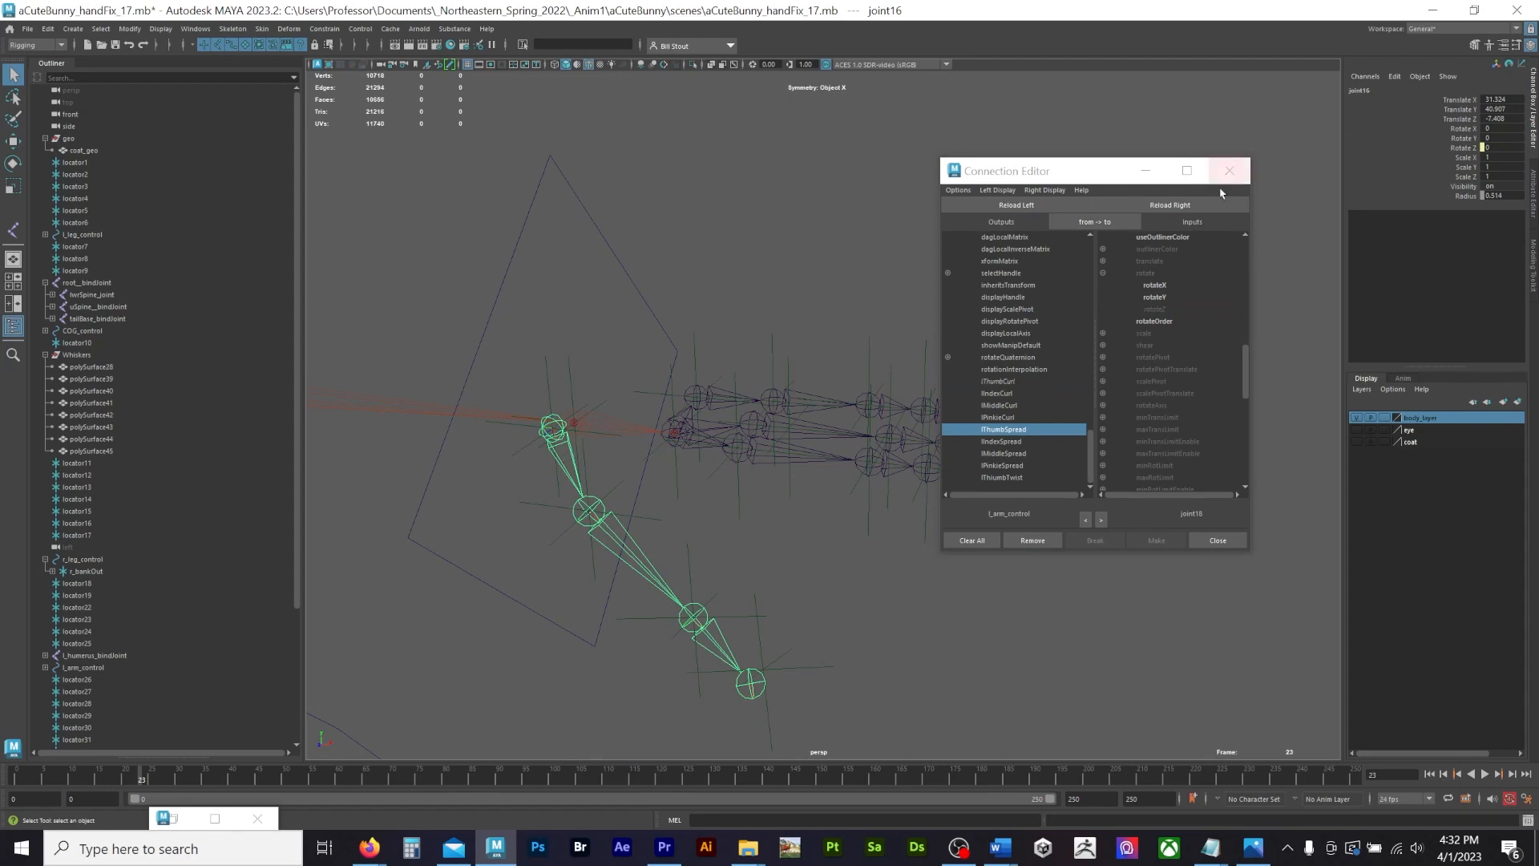
click(1154, 298)
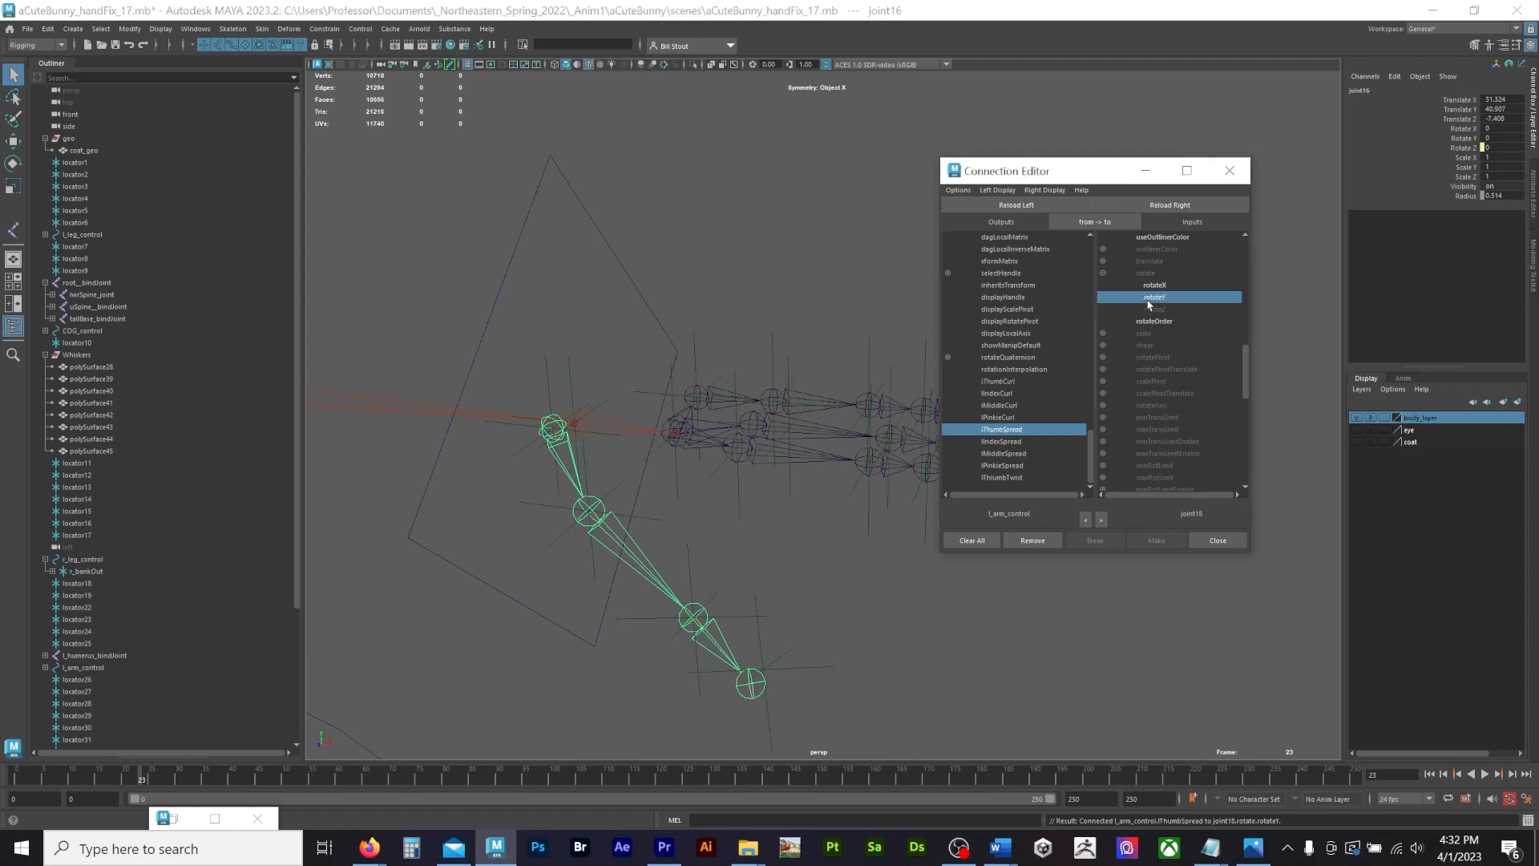
click(1020, 477)
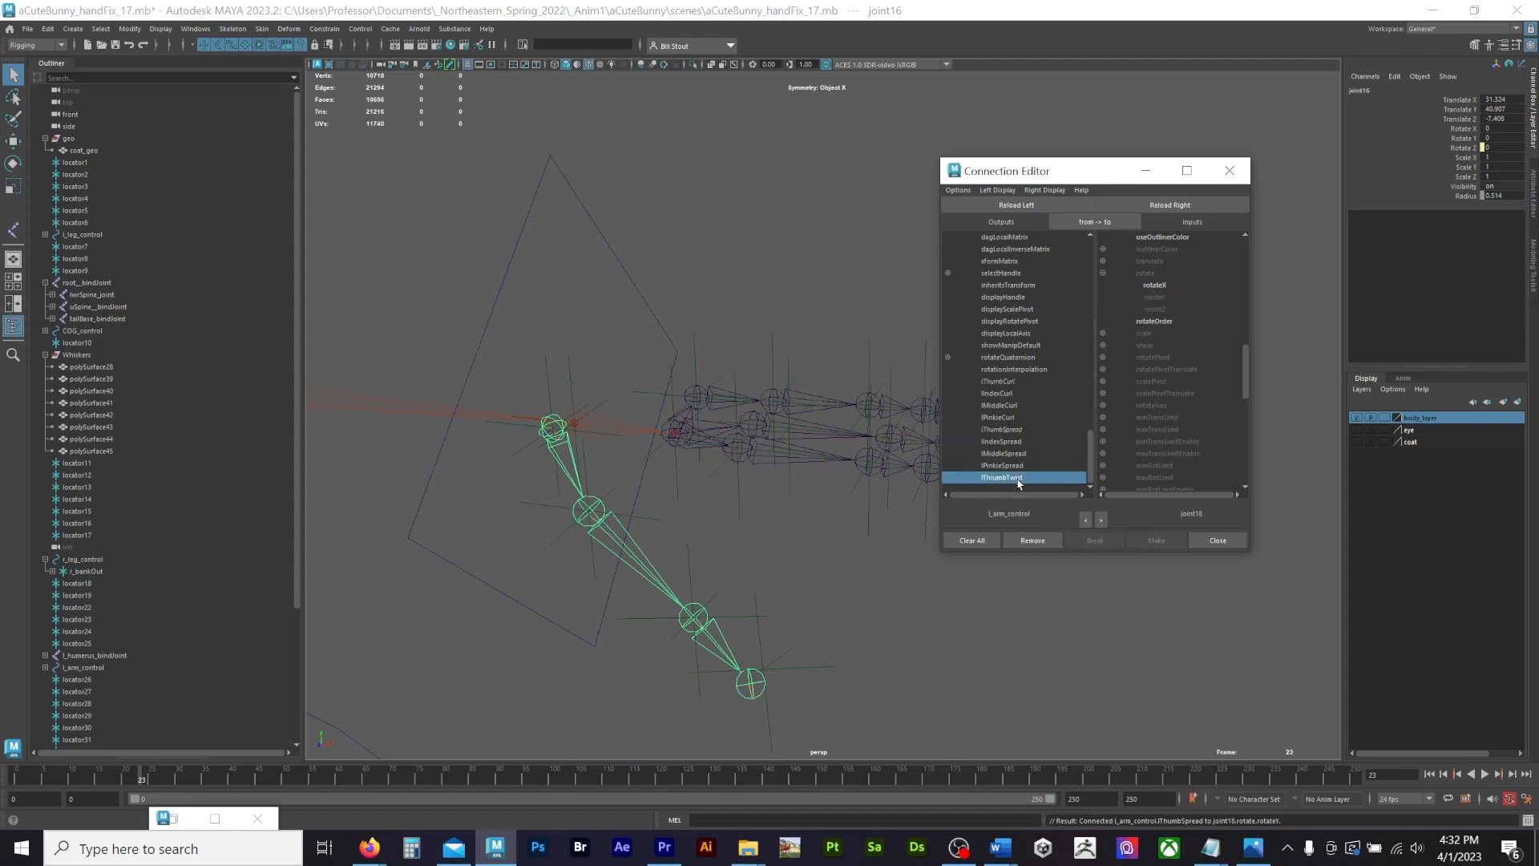
click(1156, 285)
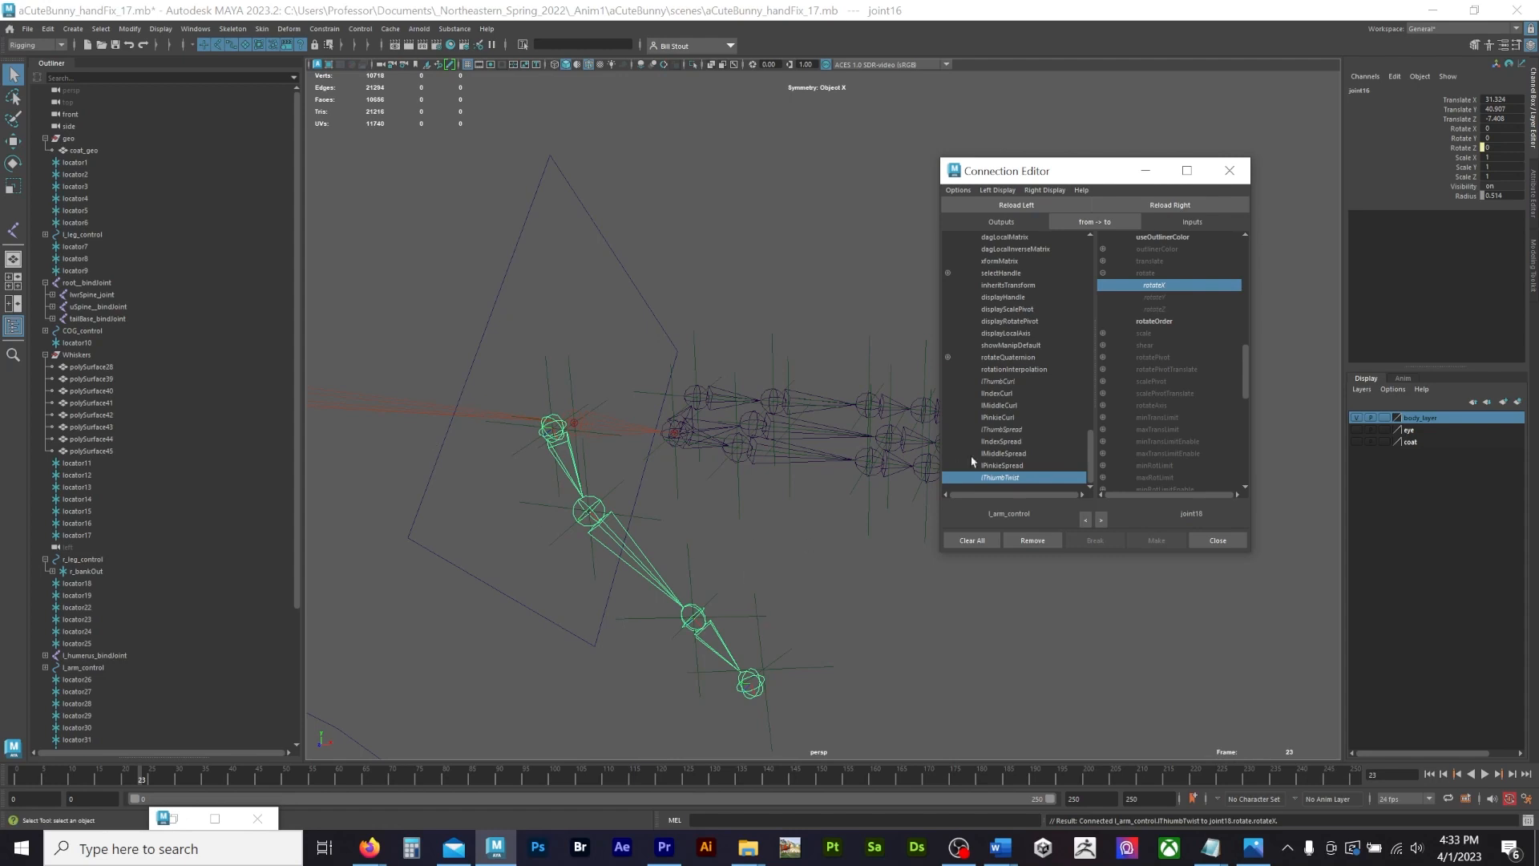
Step: Test the L Thumb Curl attribute on l_arm_control by varying its value both ways, and undo the changes
drag(1114, 170, 1212, 111)
alt+middle_drag(791, 457, 663, 457)
click(666, 460)
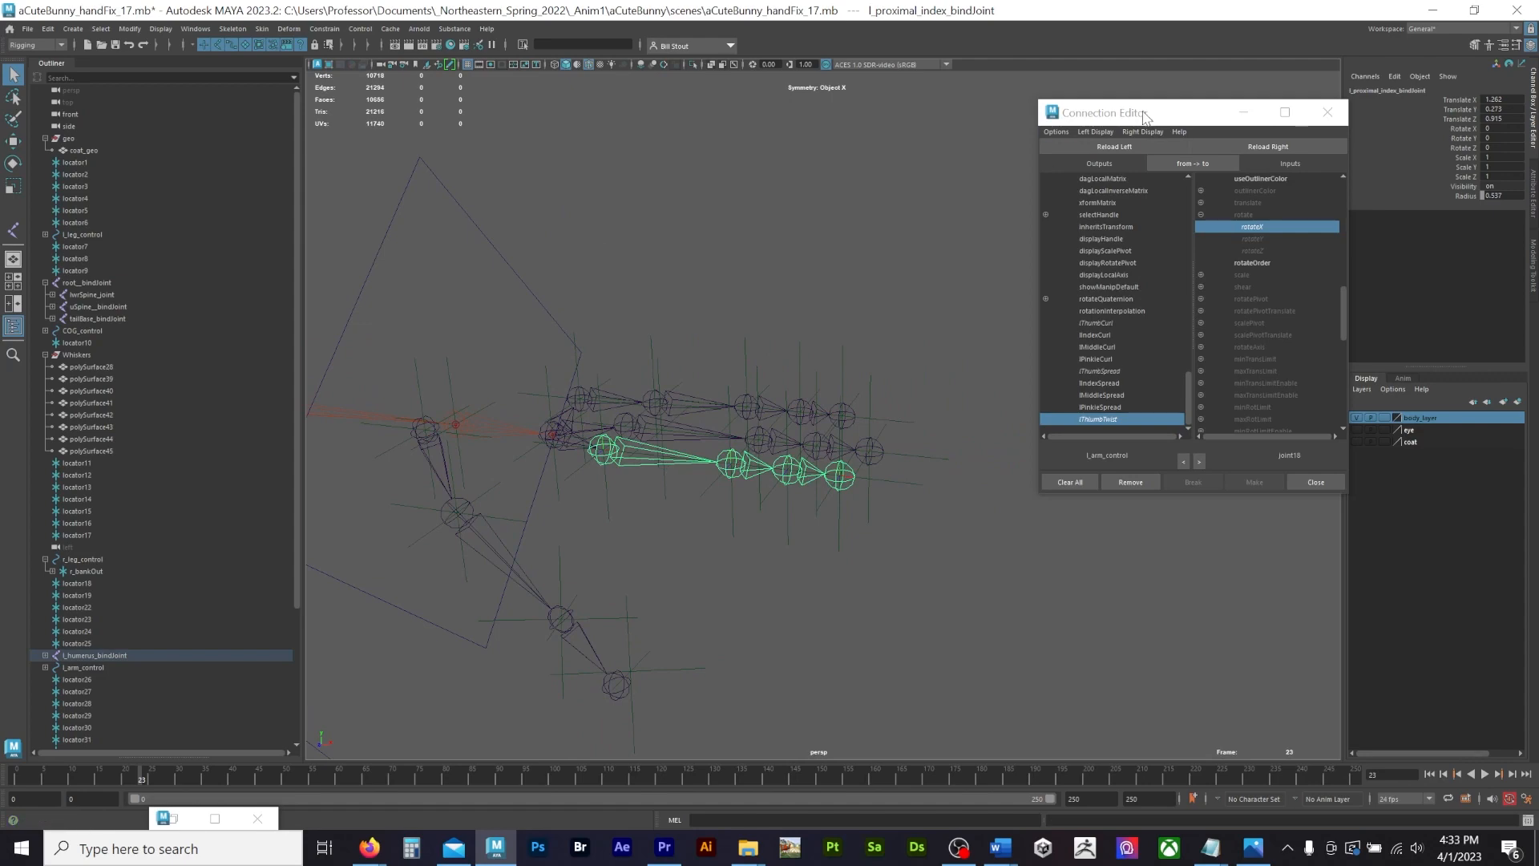
drag(1160, 118, 1173, 468)
click(536, 296)
click(1455, 195)
middle_drag(949, 228, 785, 232)
alt+drag(784, 232, 768, 186)
middle_drag(768, 192, 996, 217)
key(ctrl+z)
key(ctrl+z)
Step: Test the L Thumb Spread attribute on l_arm_control by varying its value, and undo the change
scroll(855, 220, down, 3)
alt+drag(855, 220, 850, 241)
click(1447, 234)
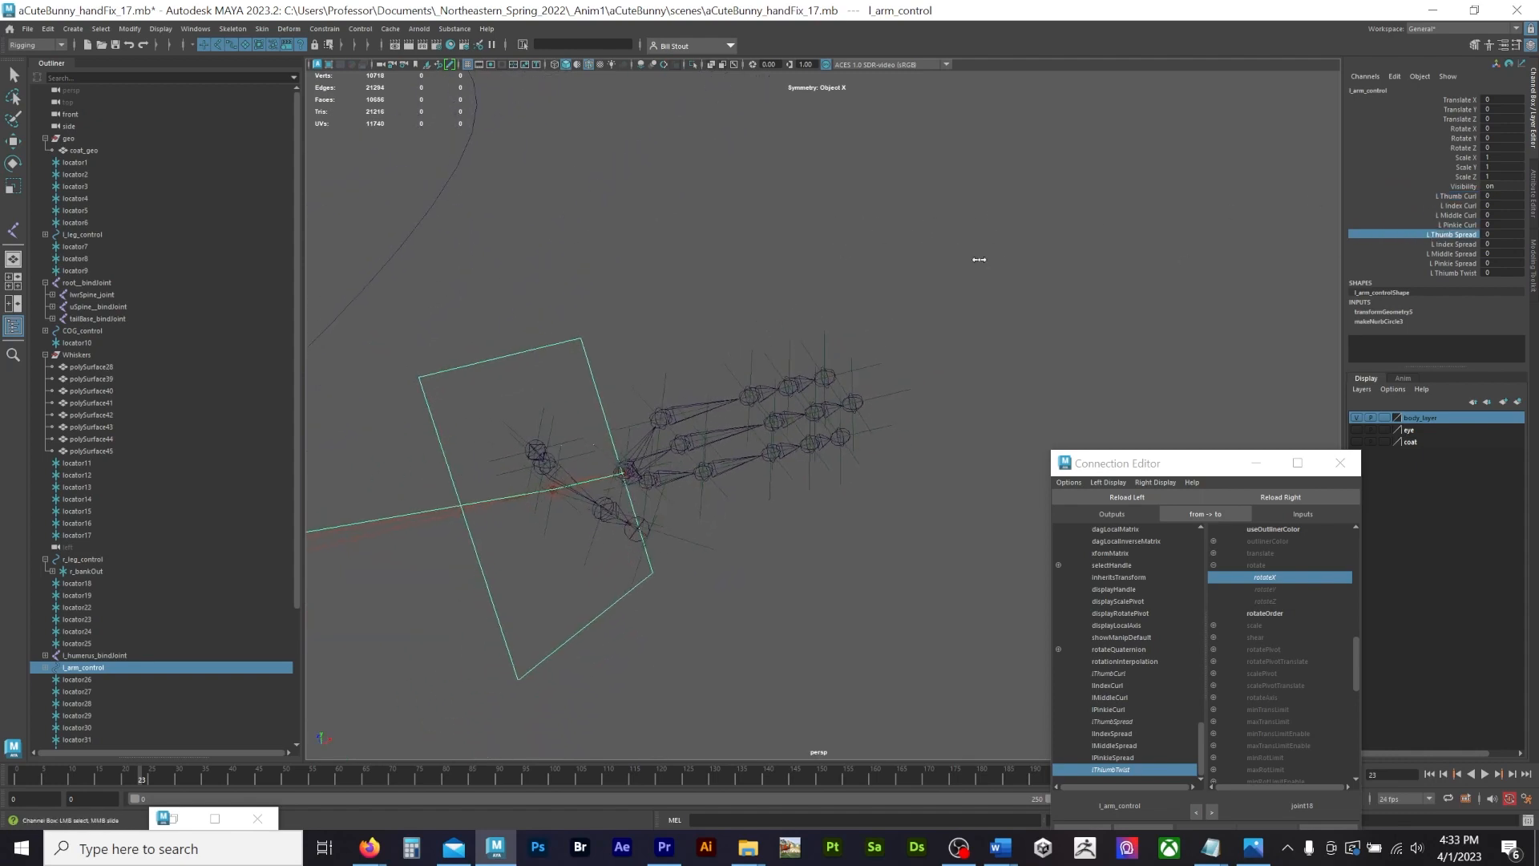
middle_drag(979, 260, 1089, 271)
key(ctrl+z)
Step: Break the connections on Rotate X and Rotate Y of the thumb's third joint, joint18
drag(1164, 472, 1074, 274)
key(q)
click(606, 521)
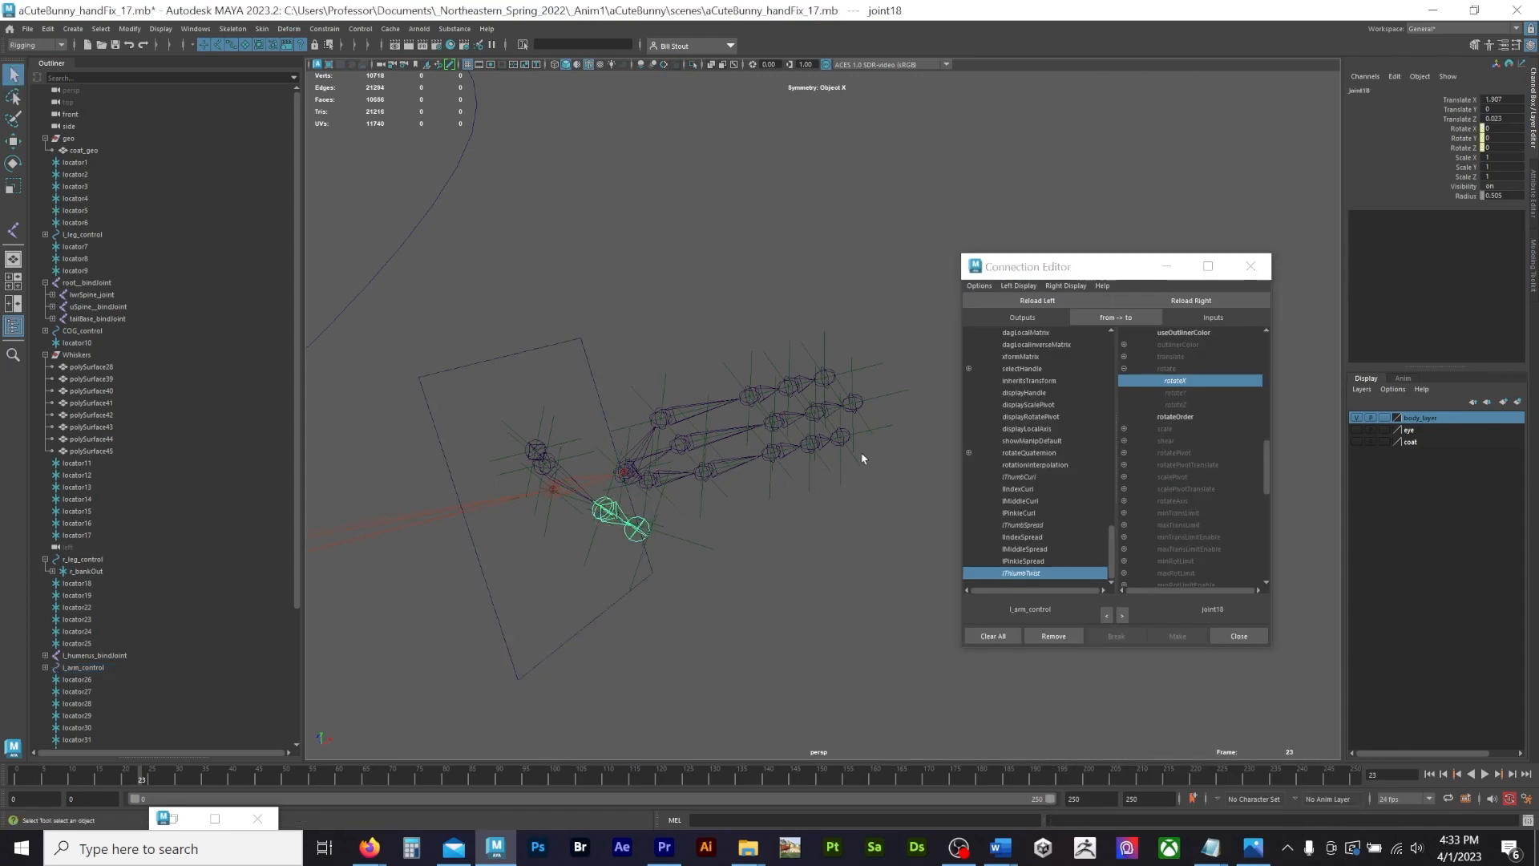
click(1459, 138)
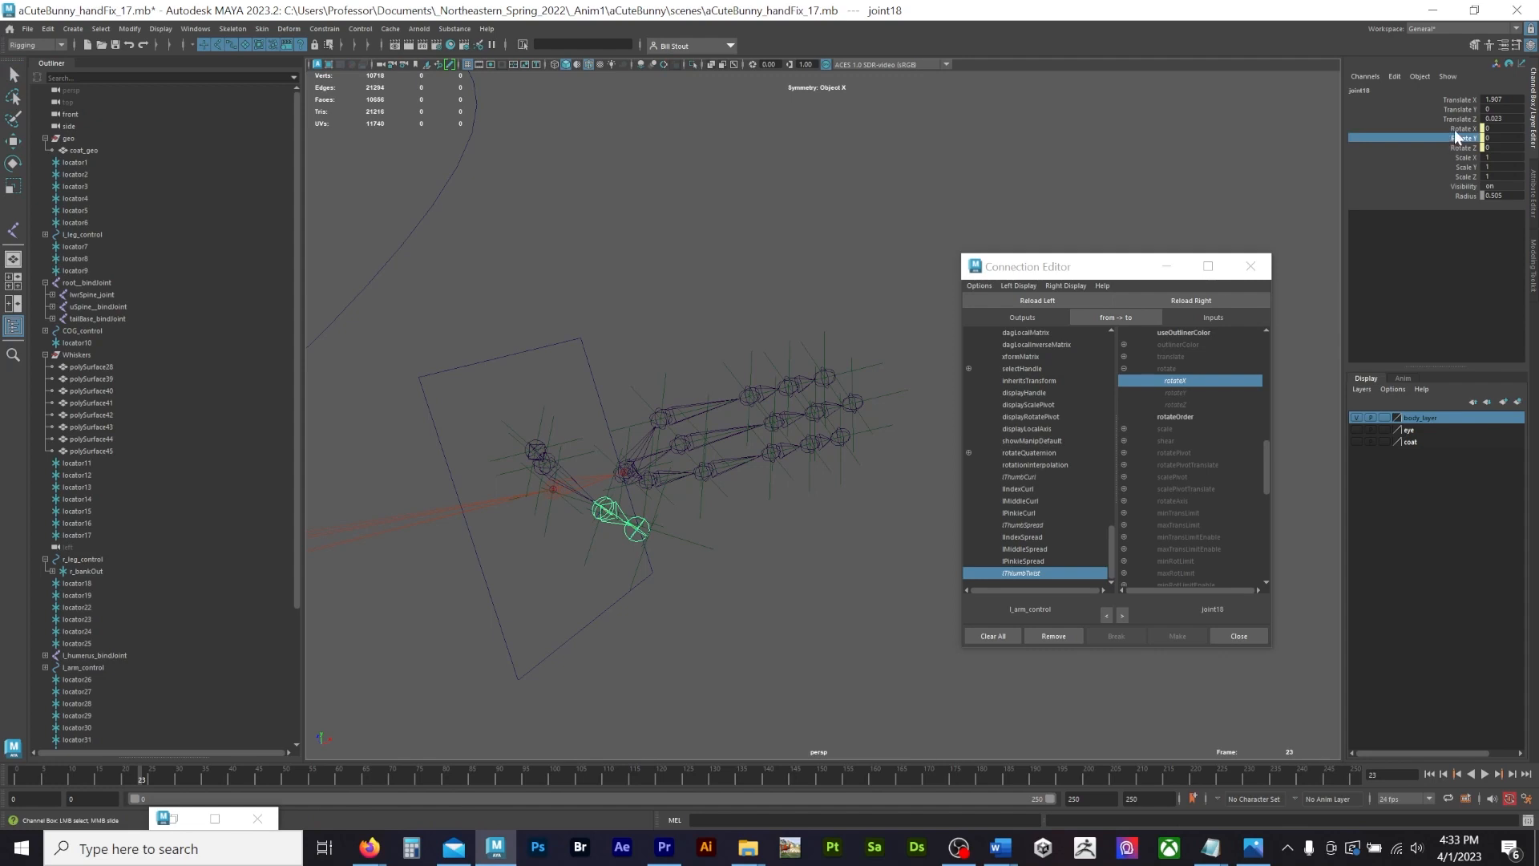
shift+click(1456, 129)
right_click(1456, 130)
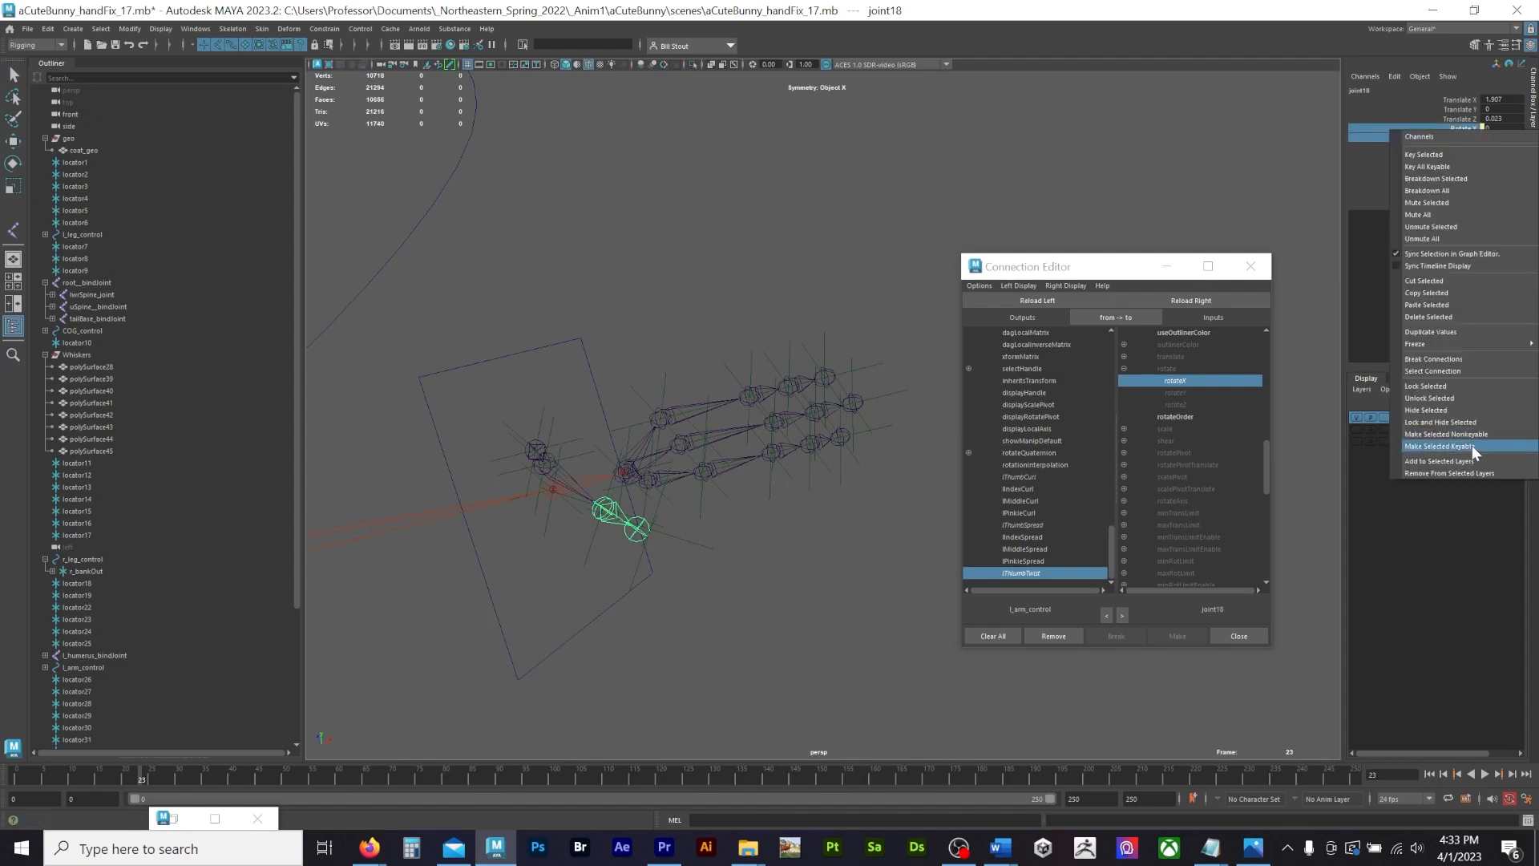
click(1363, 176)
drag(1410, 132, 1410, 134)
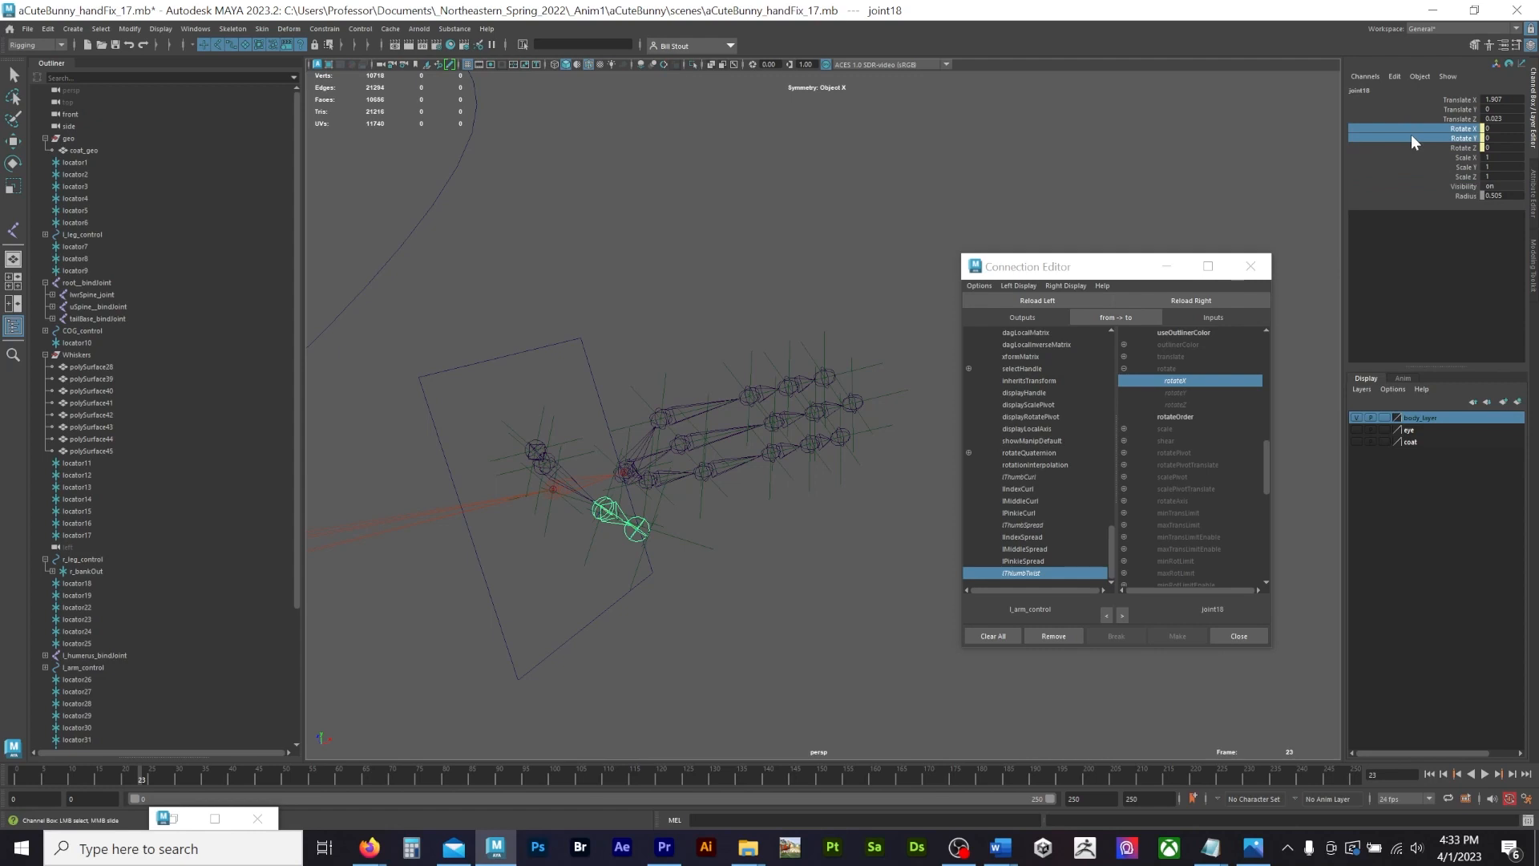
right_click(1426, 127)
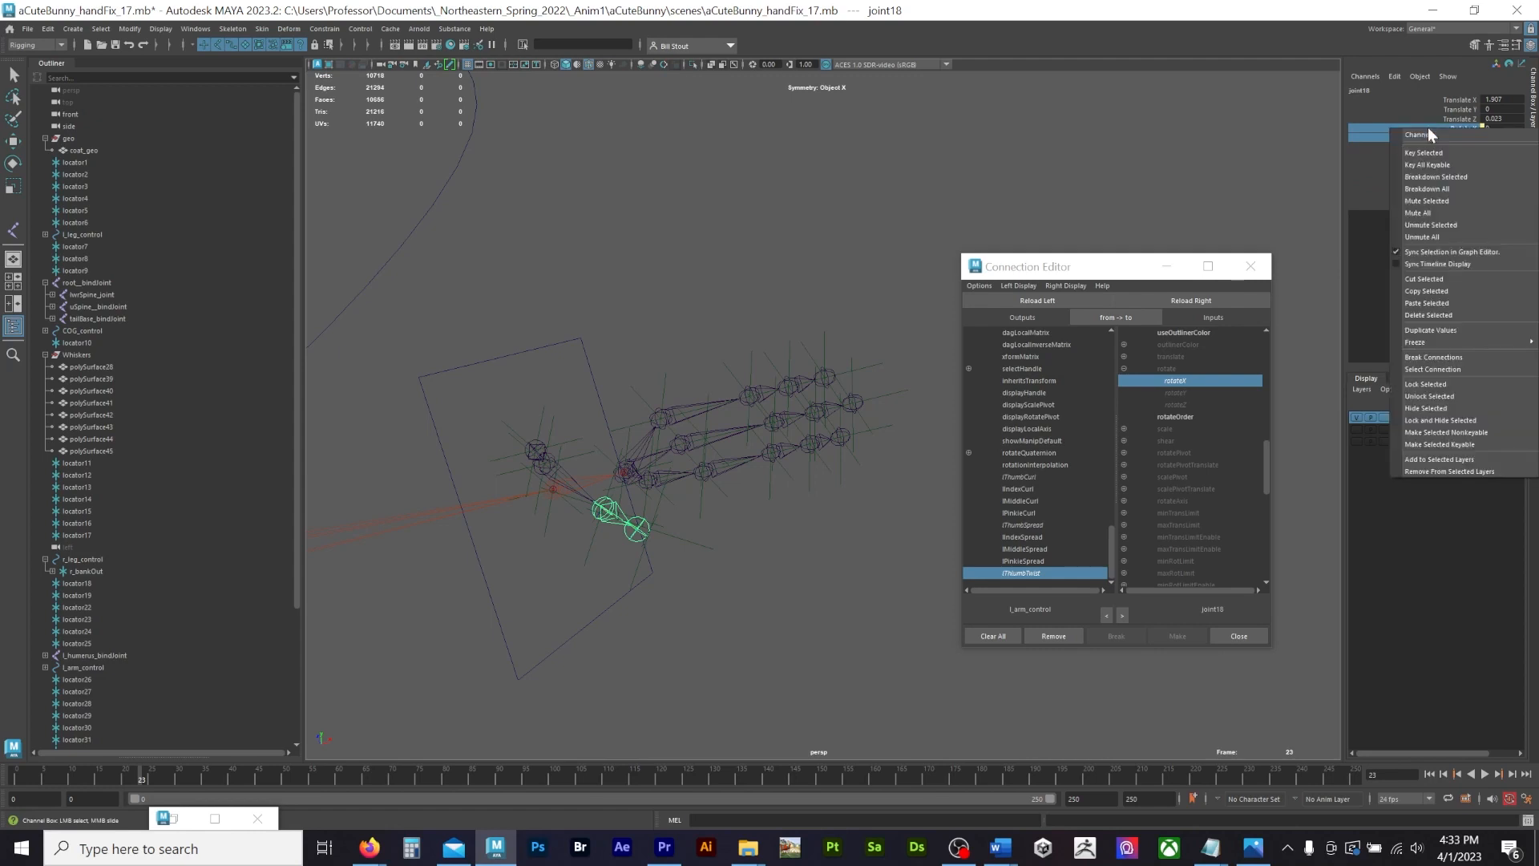
click(1411, 290)
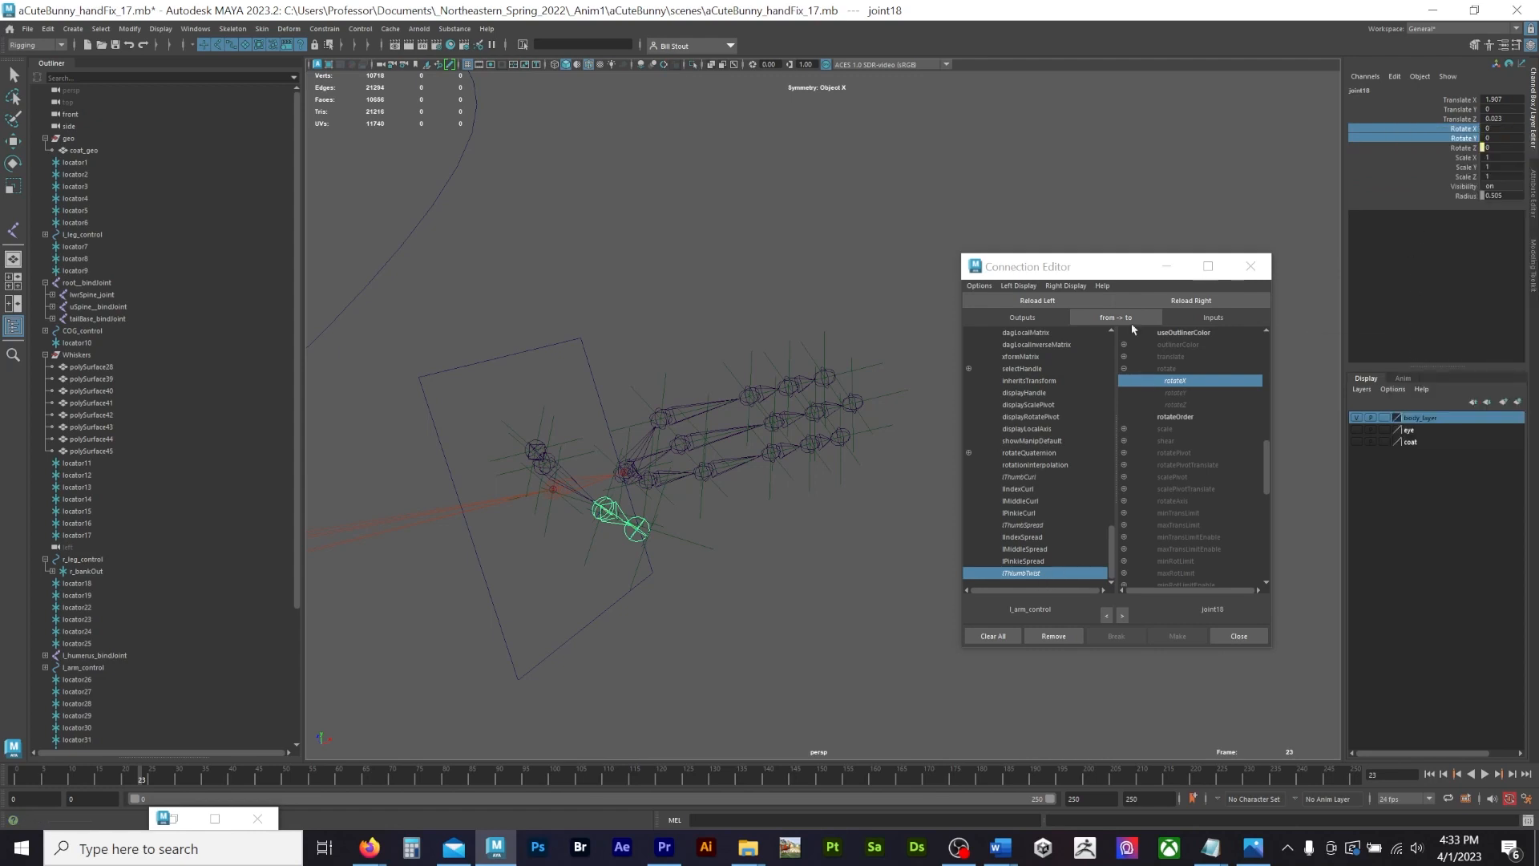
Step: Load the thumb's base joint, joint16, as the target and connect lThumbTwist to rotateX and lThumbSpread to rotateY
click(521, 432)
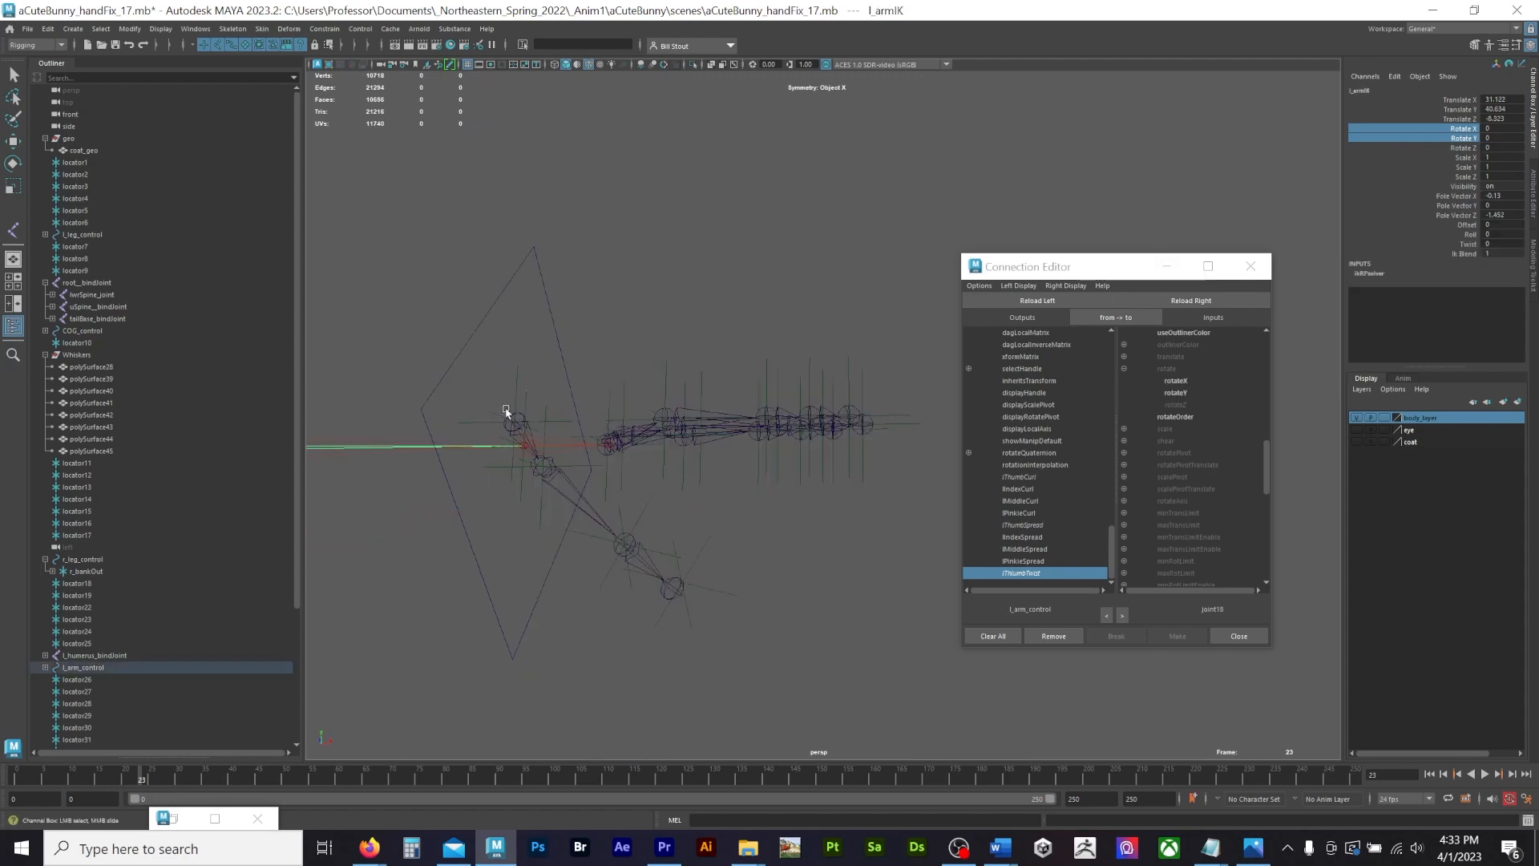
click(522, 423)
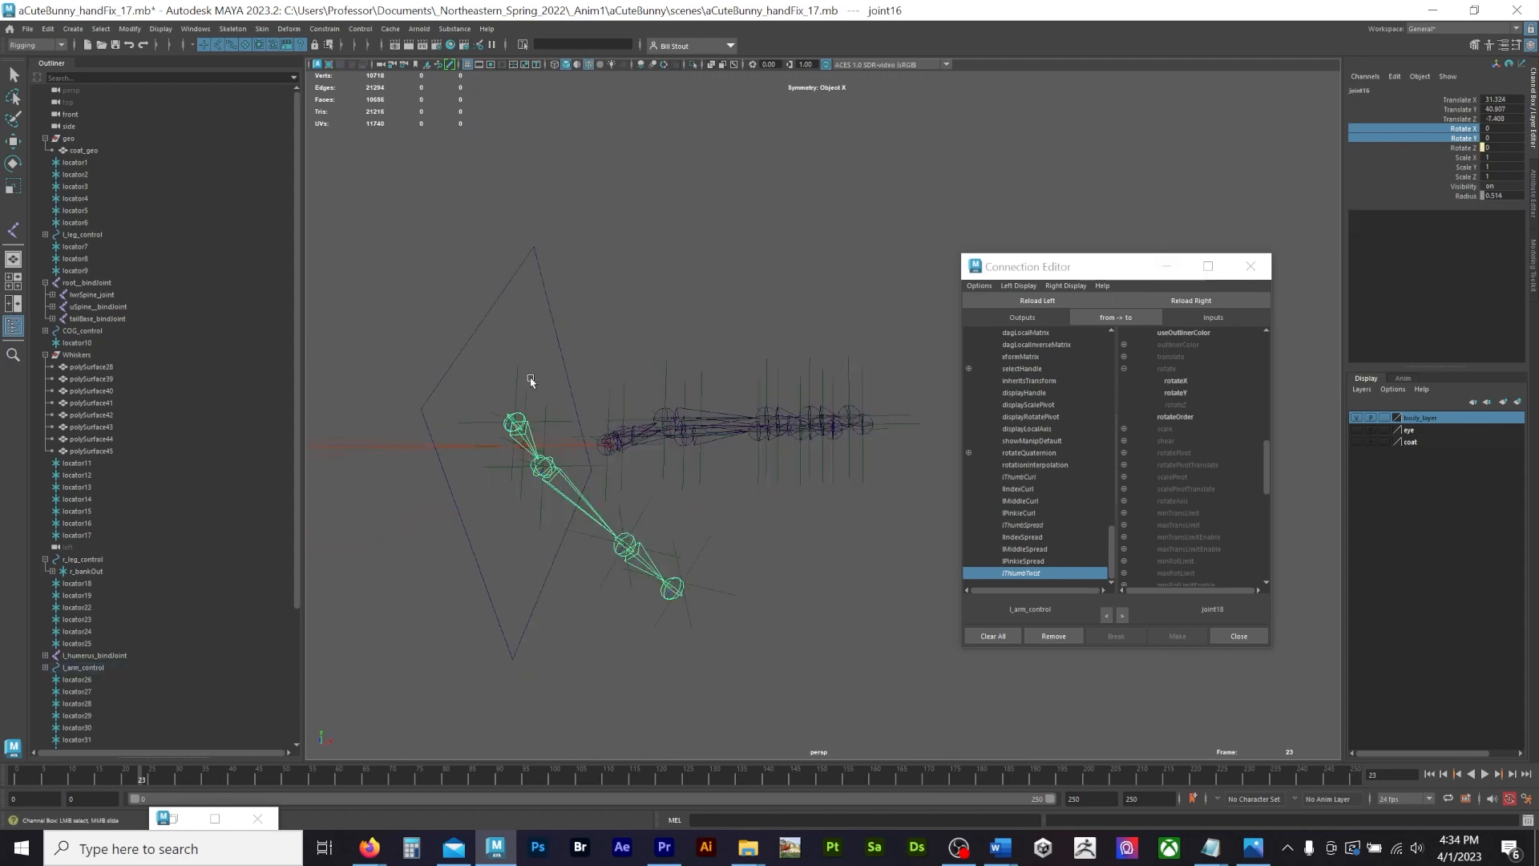
click(1191, 300)
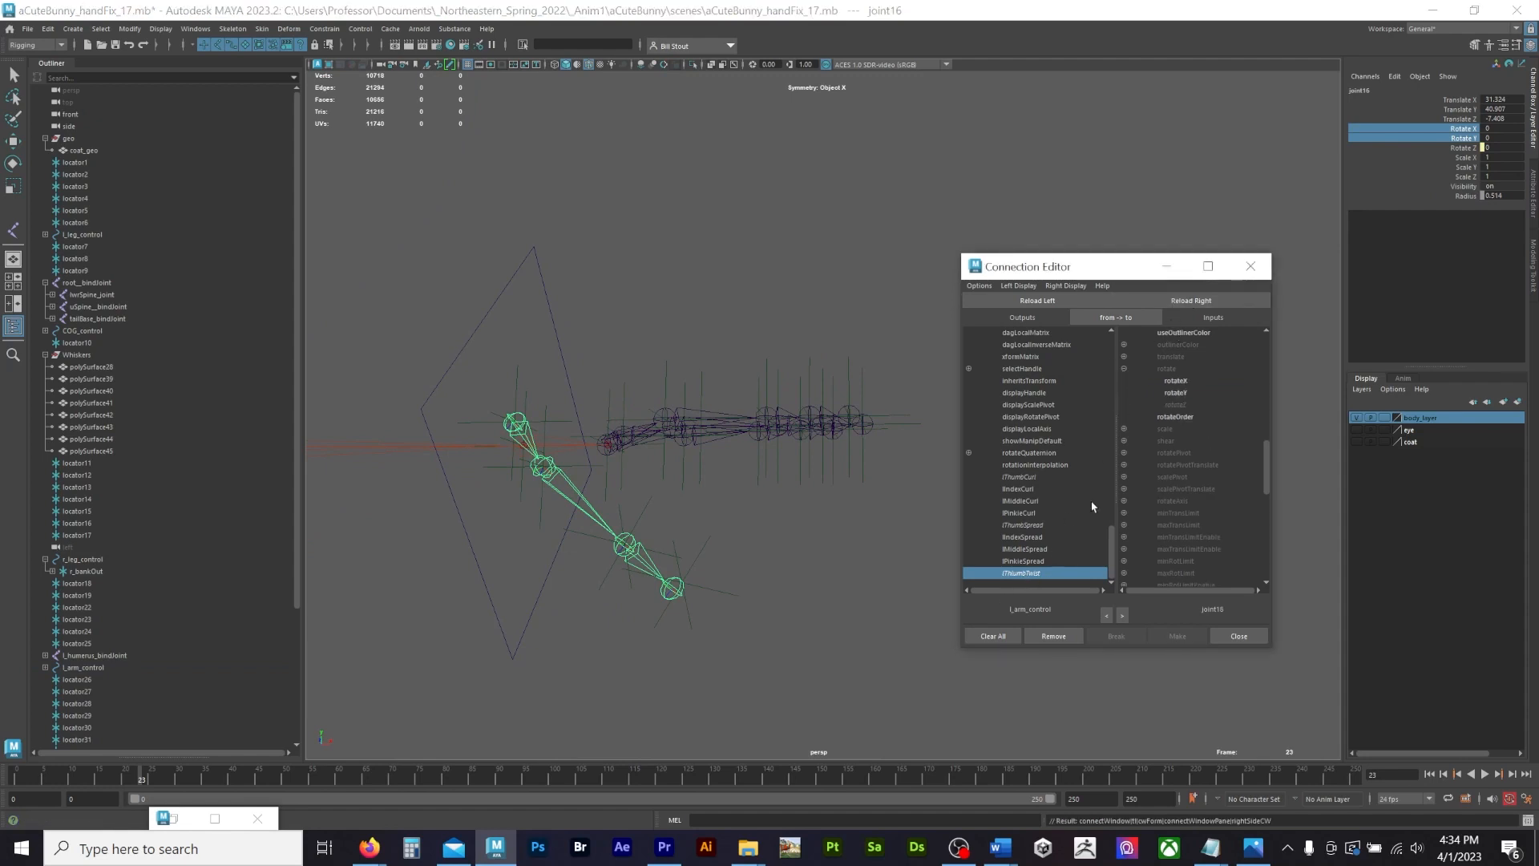
click(1176, 381)
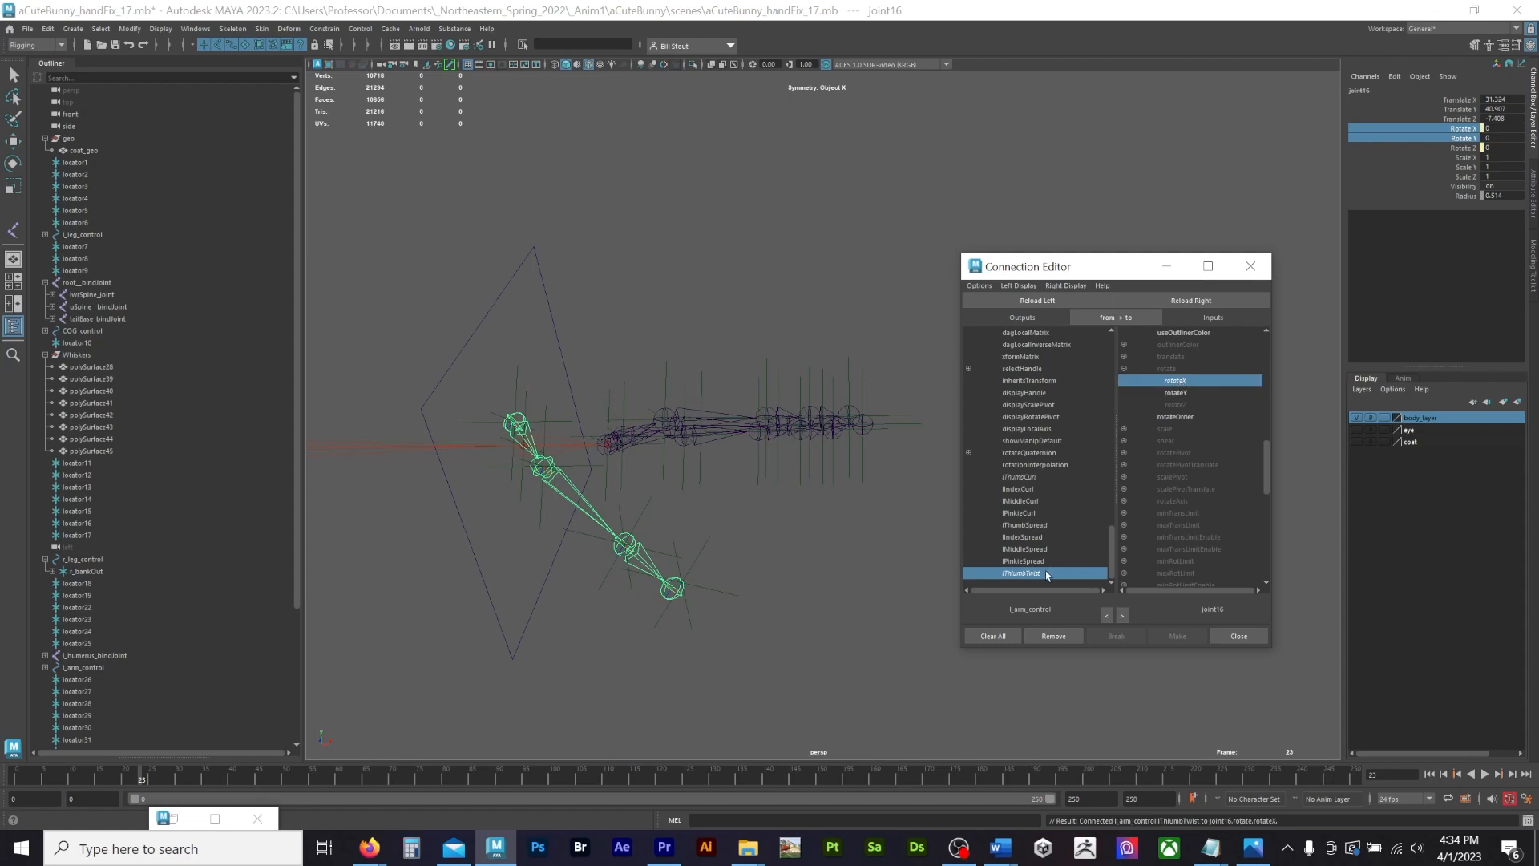
click(1024, 525)
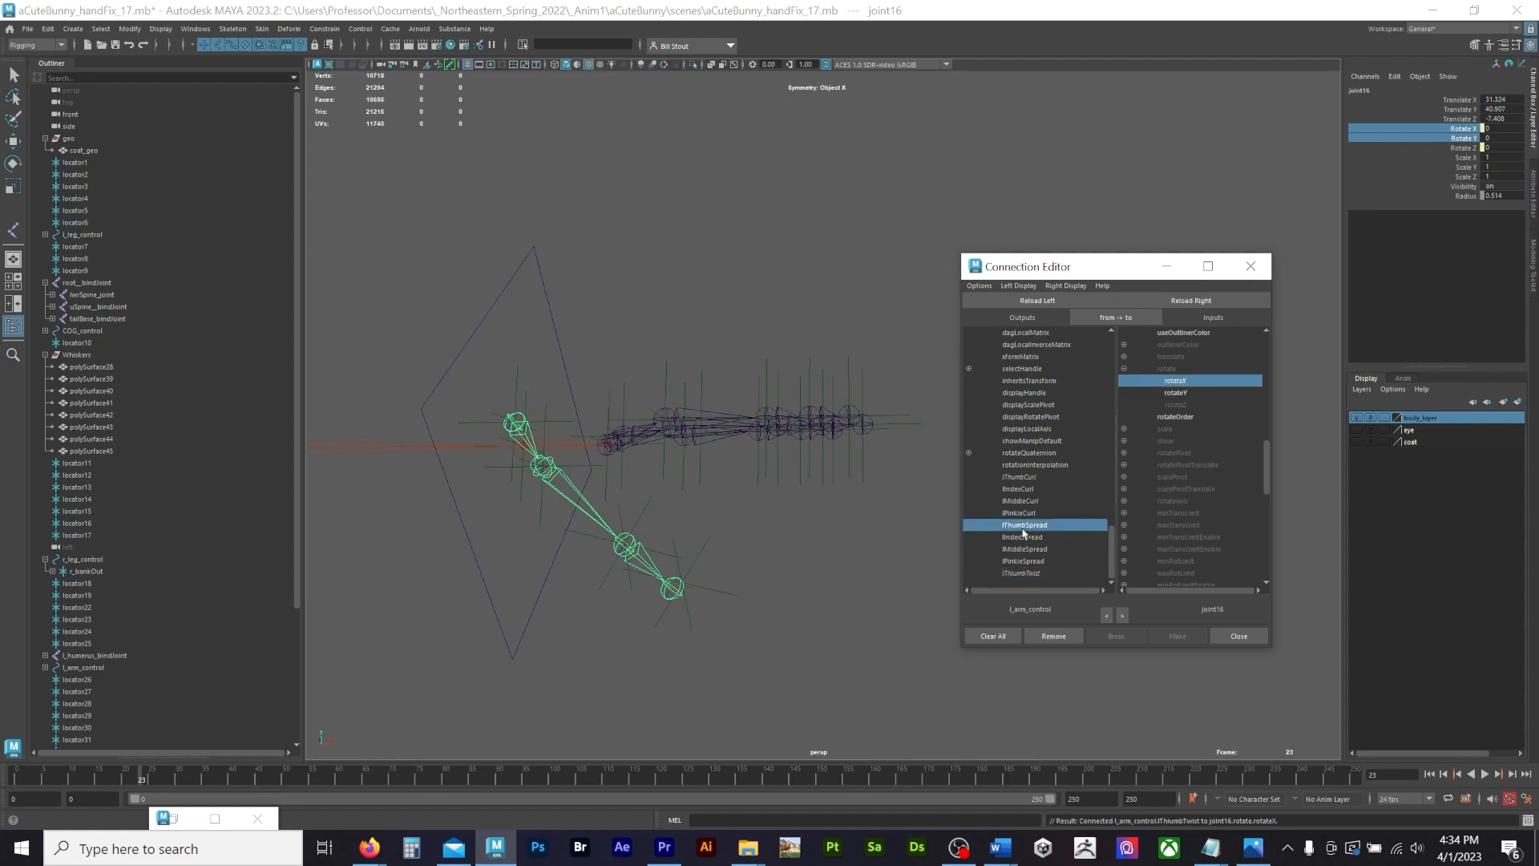
click(1175, 393)
Step: Test the L Thumb Curl and L Thumb Spread attributes on l_arm_control by varying each value, and undo the changes
drag(507, 300, 1090, 157)
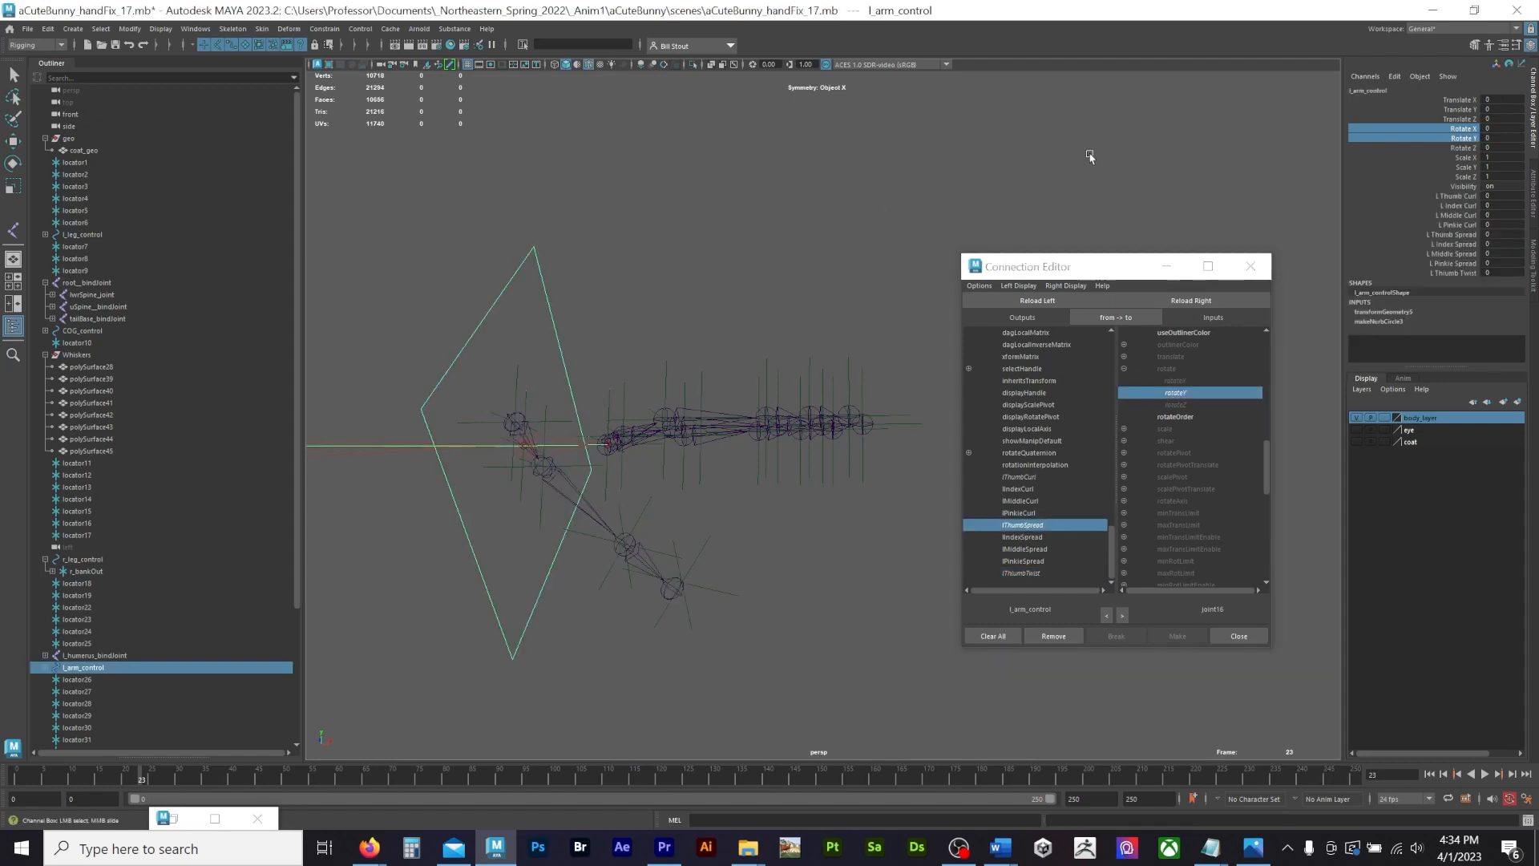
click(1454, 196)
middle_drag(1454, 195, 835, 204)
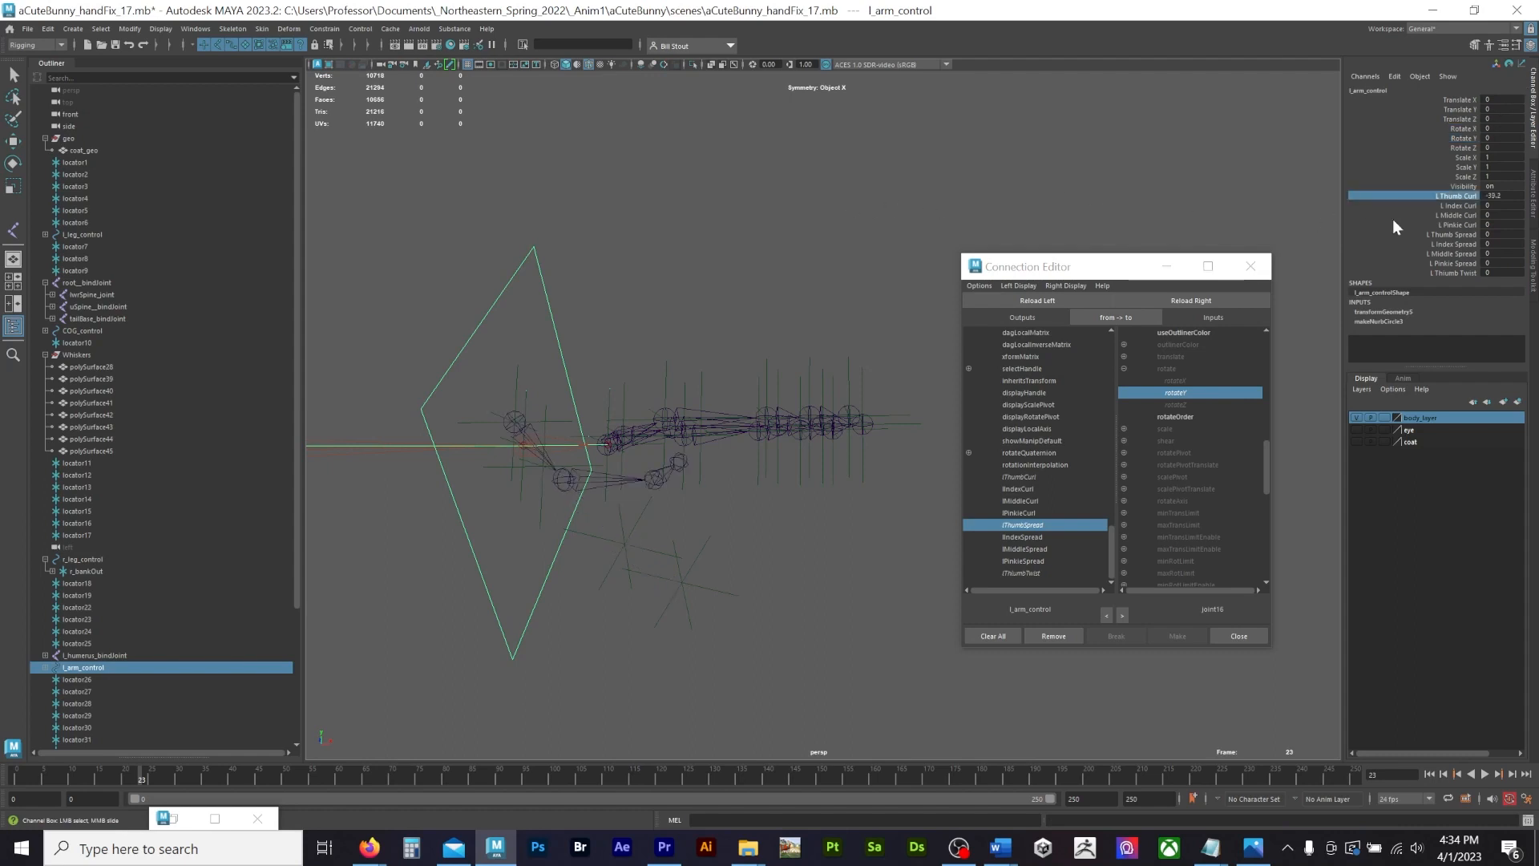
key(ctrl+z)
click(1455, 234)
middle_drag(974, 199, 728, 221)
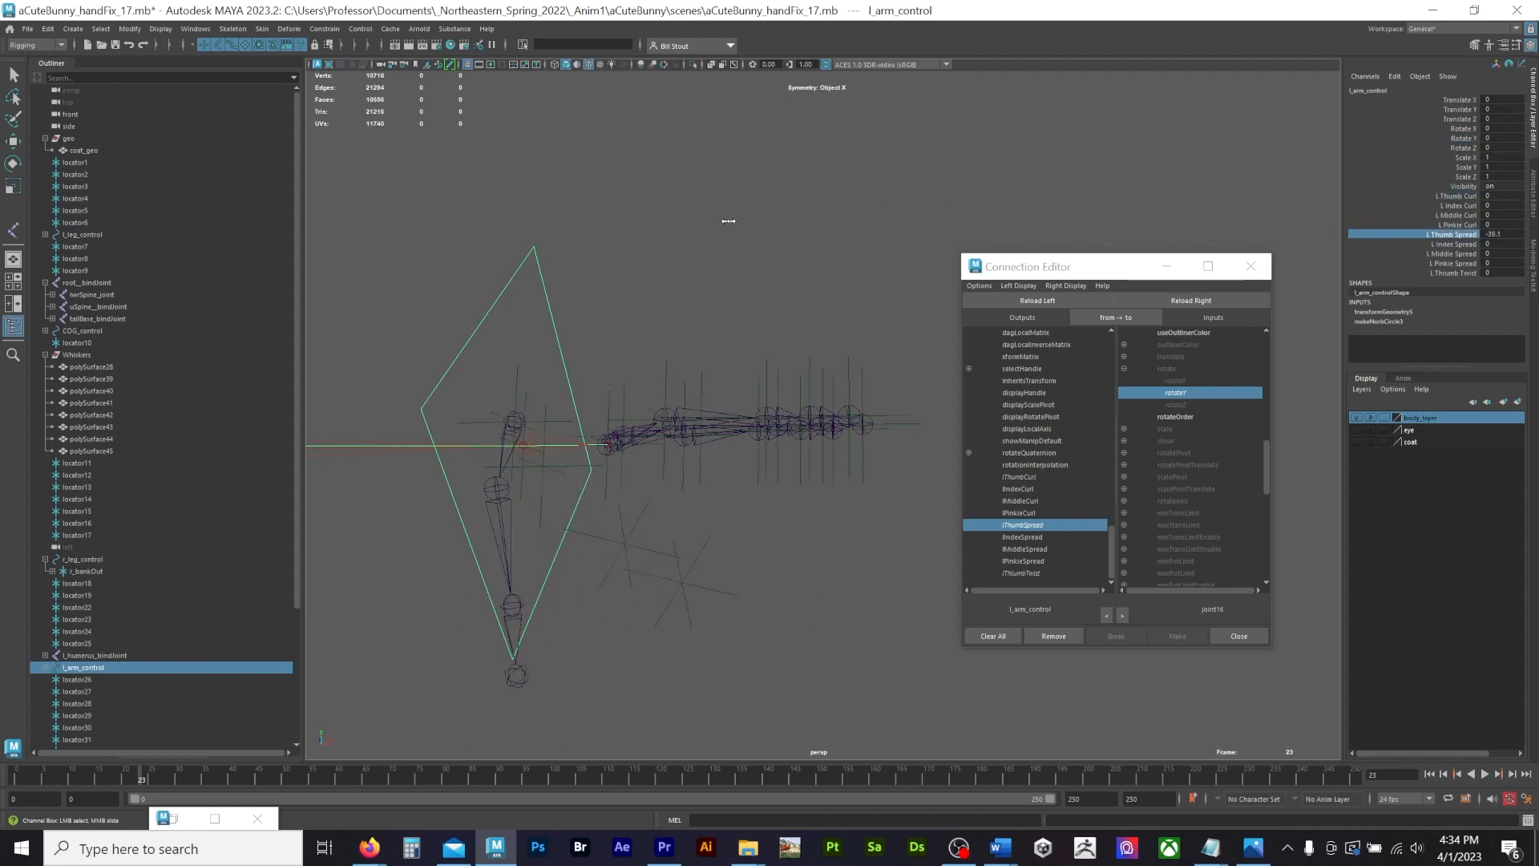
key(ctrl+z)
click(1363, 272)
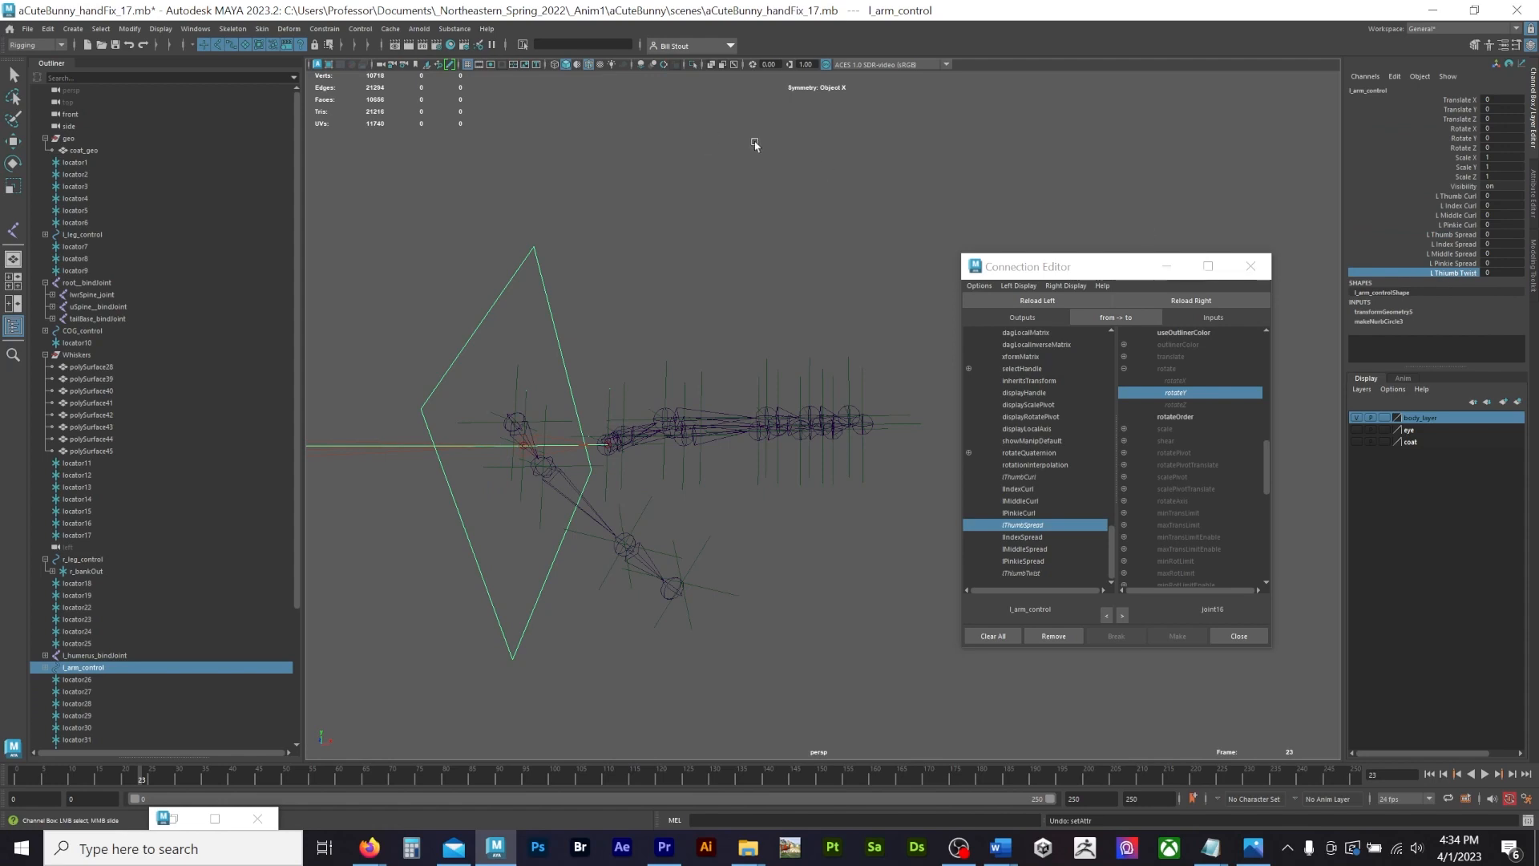
Step: Load the index finger's base joint, l_proximal_index_bindJoint, as the target and connect lIndexCurl to its rotateZ
drag(1096, 269, 1139, 144)
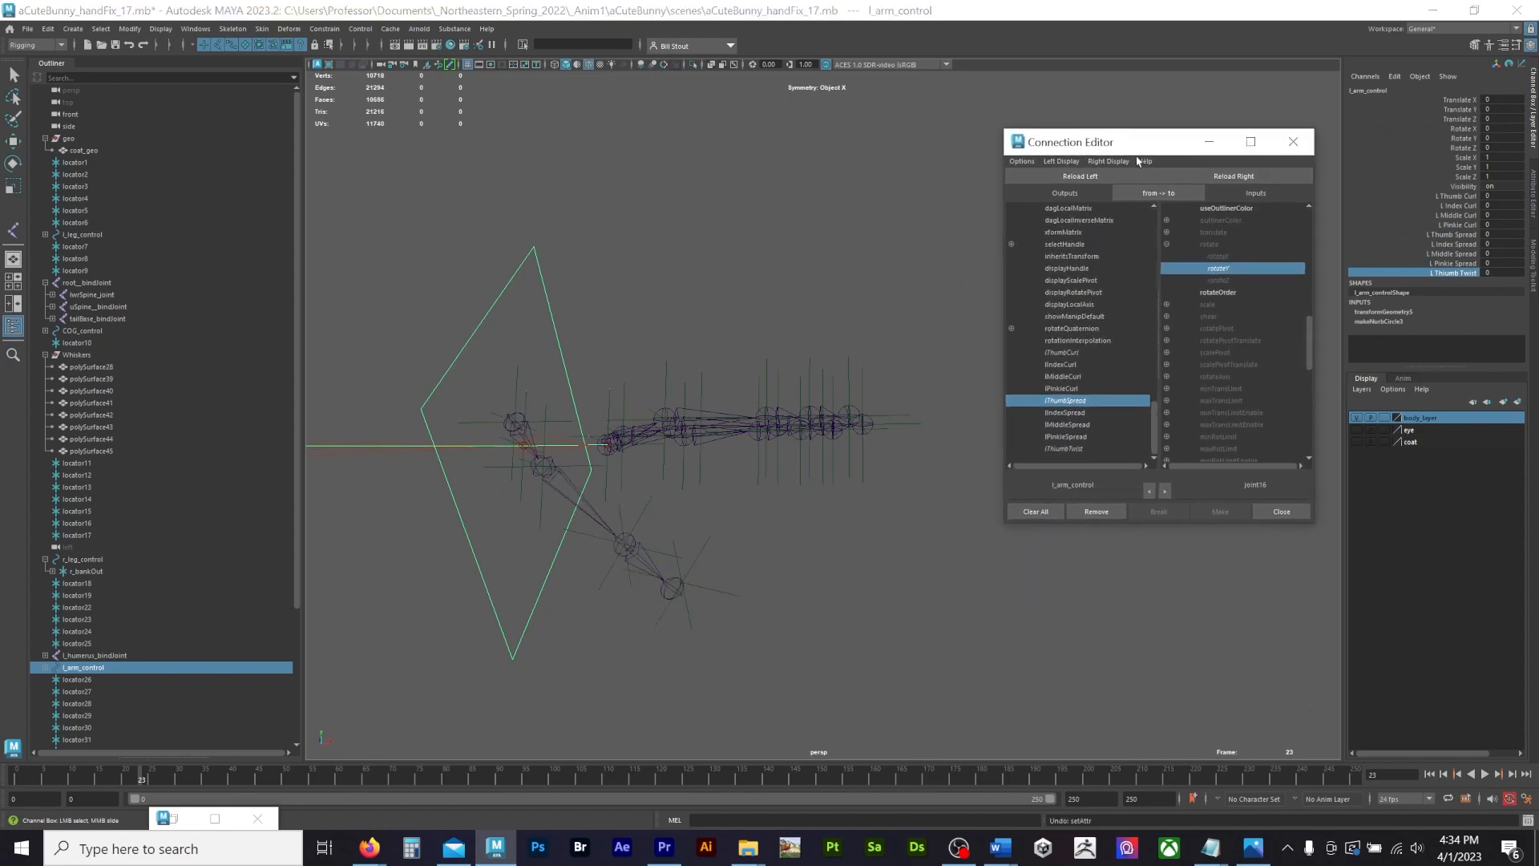
alt+drag(711, 397, 683, 380)
click(689, 465)
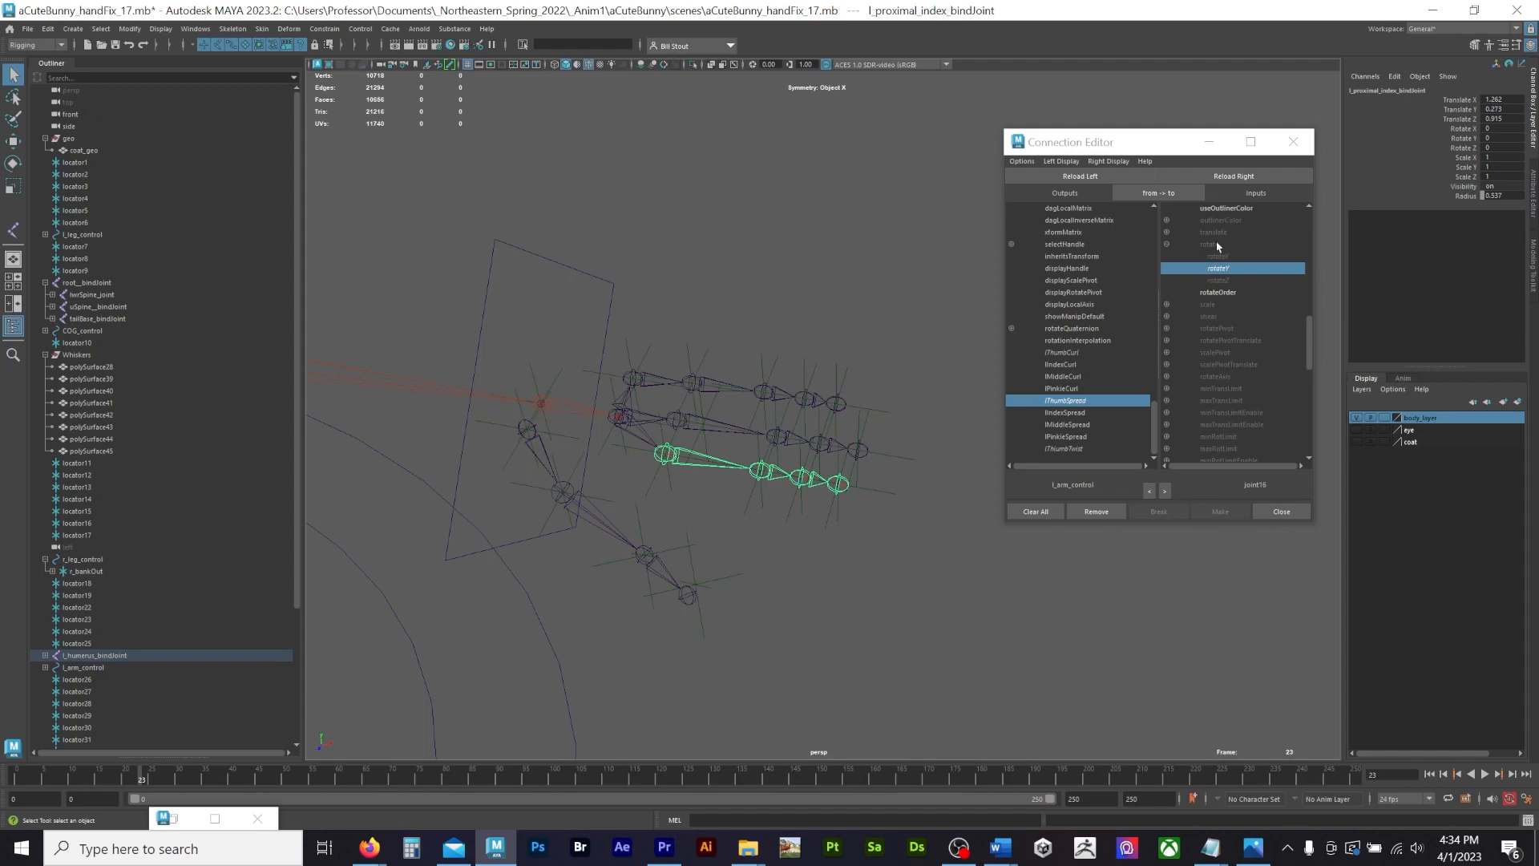
click(1250, 176)
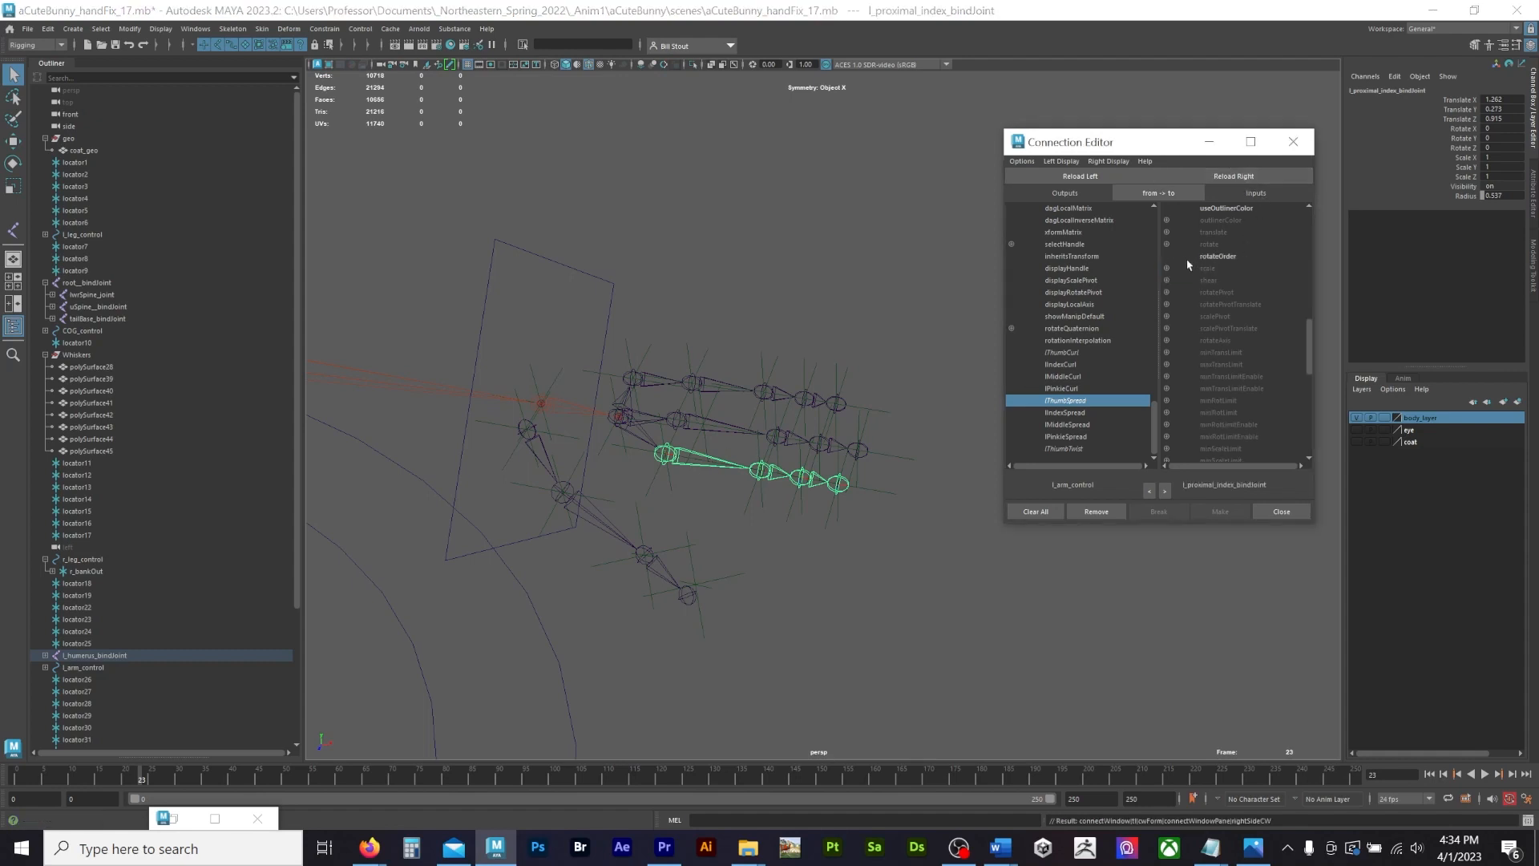
click(1166, 244)
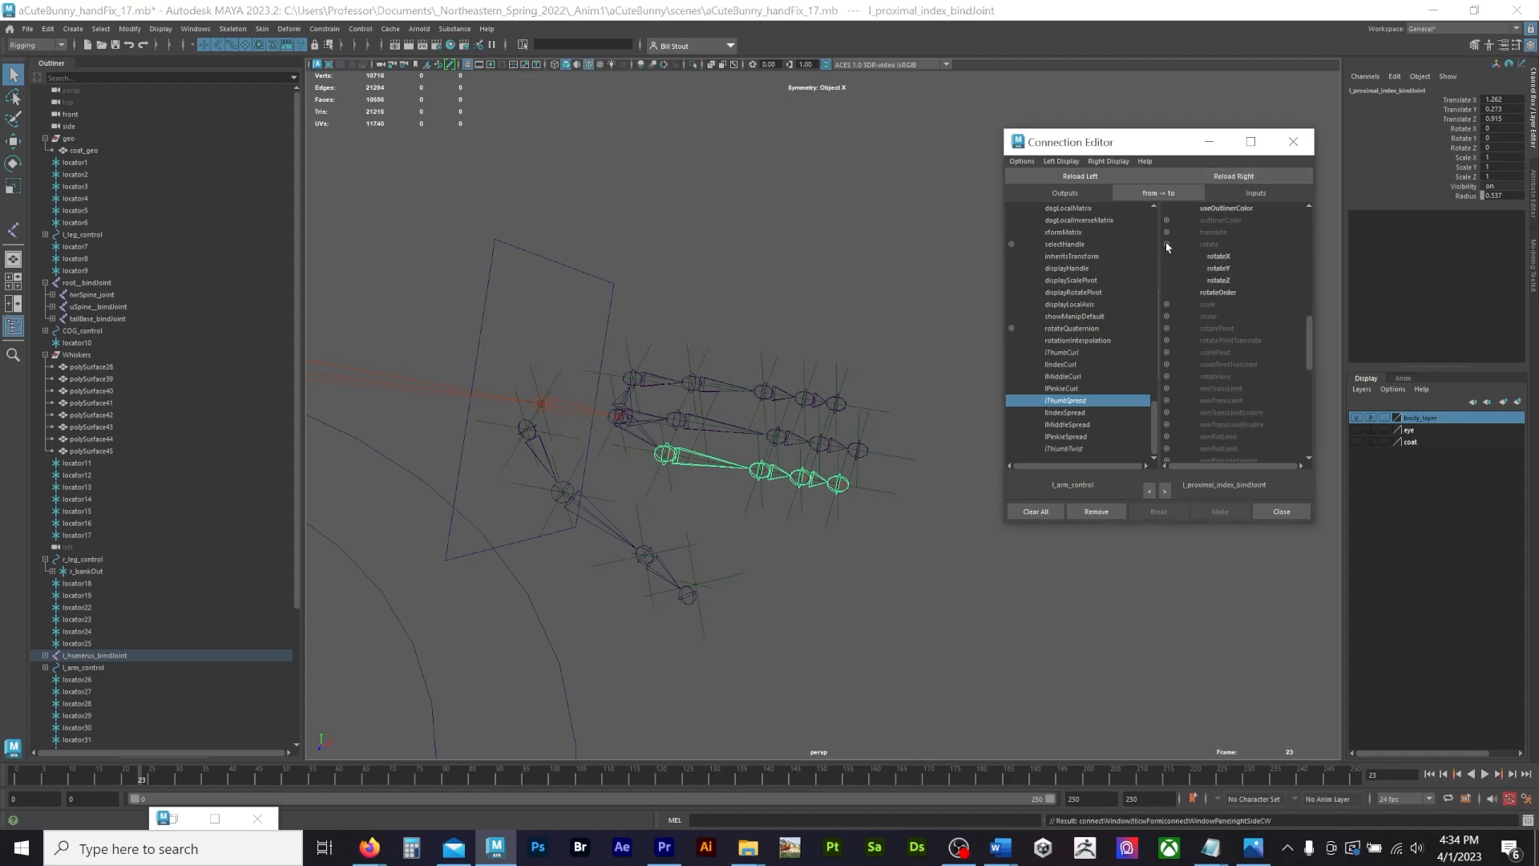
click(1070, 365)
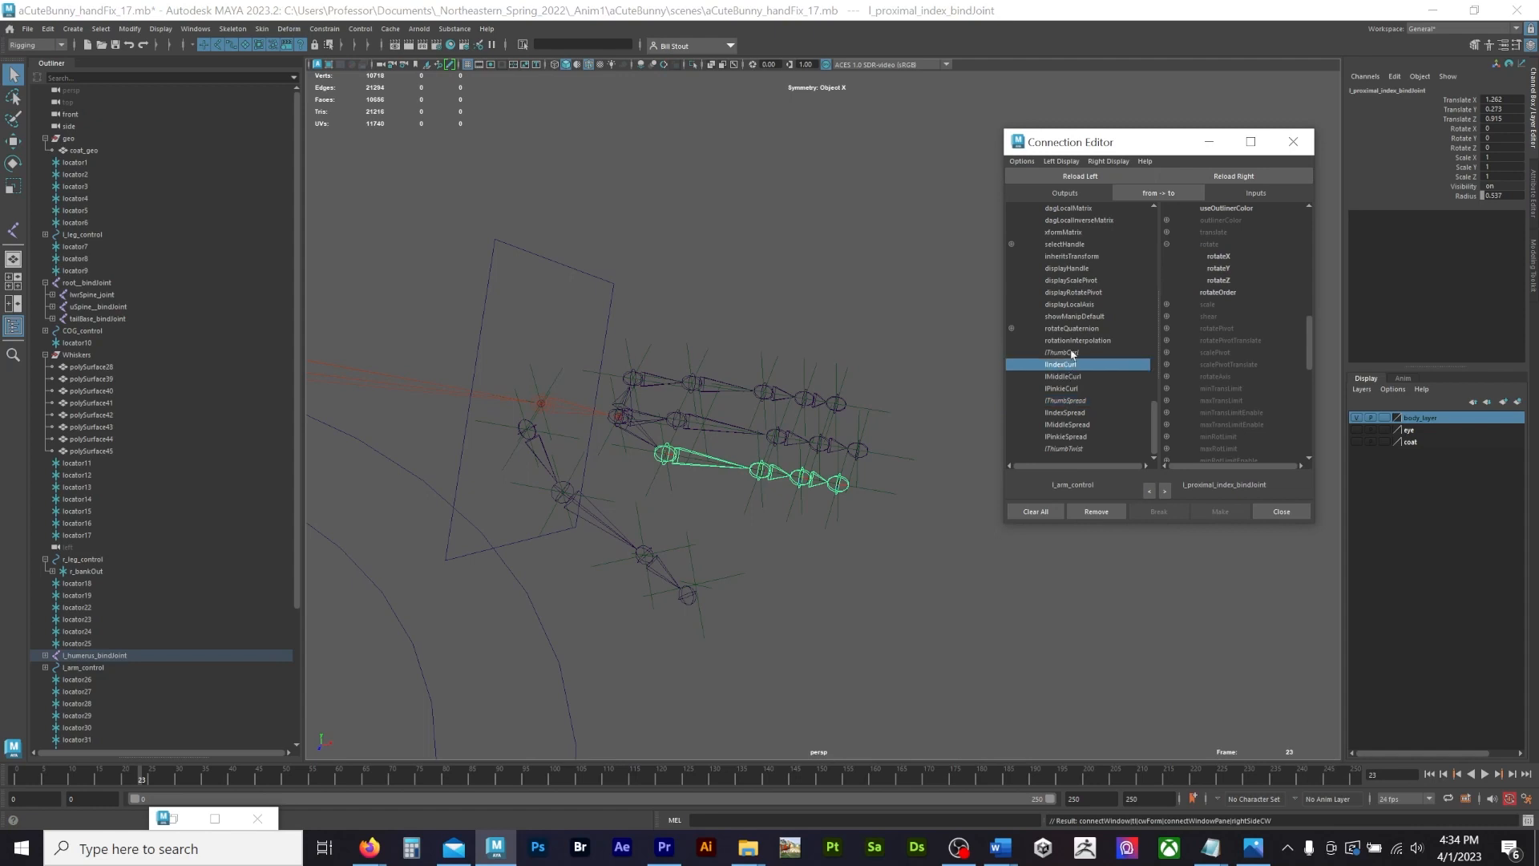
click(1218, 280)
Step: Connect lIndexSpread to rotateY of l_proximal_index_bindJoint, the target loaded in the Connection Editor
click(763, 473)
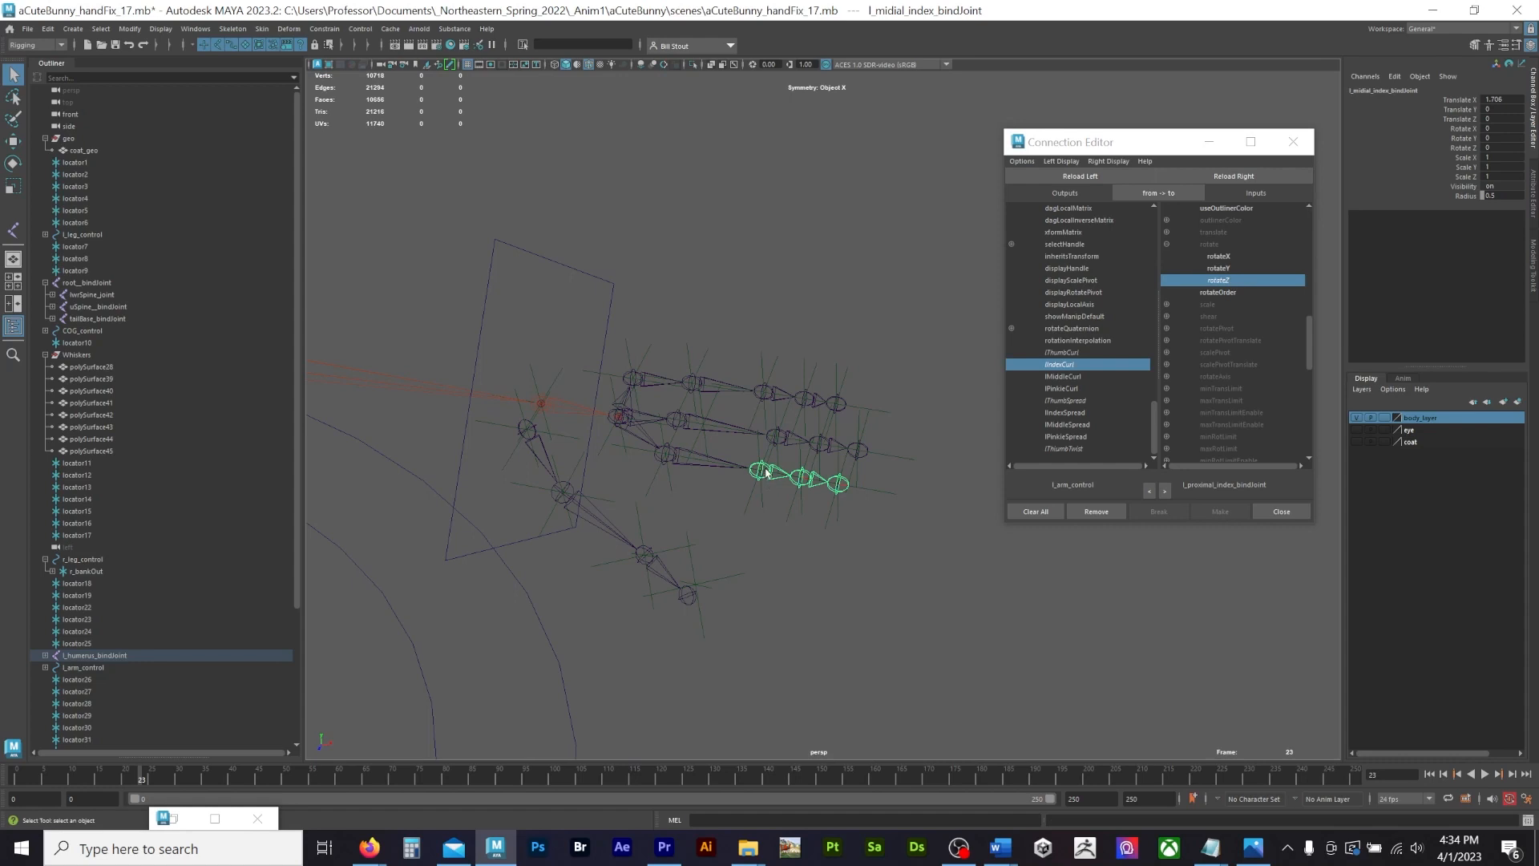
key(Up)
click(1070, 412)
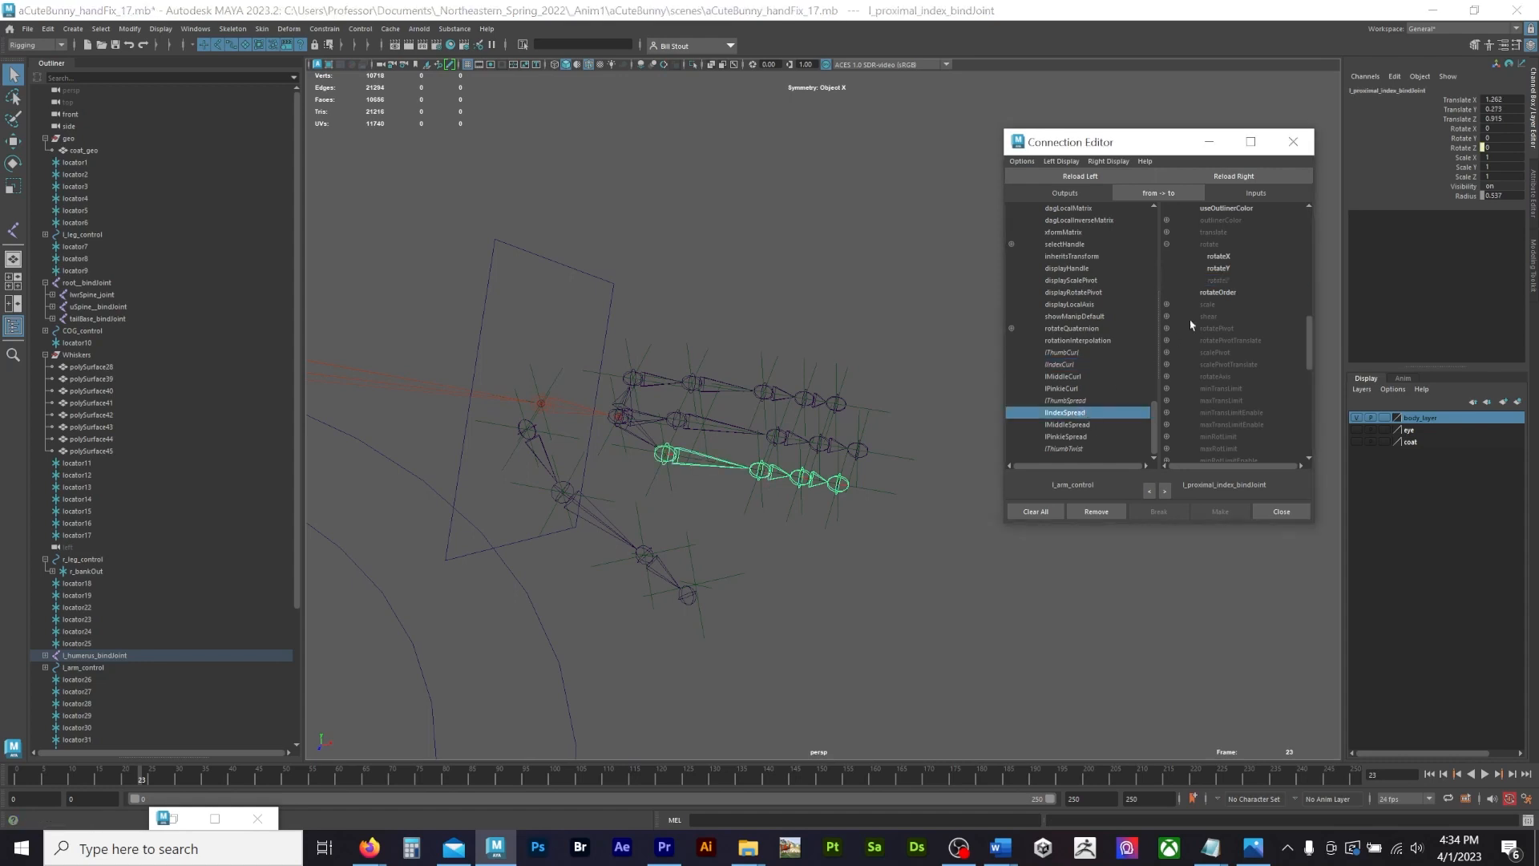
click(1220, 268)
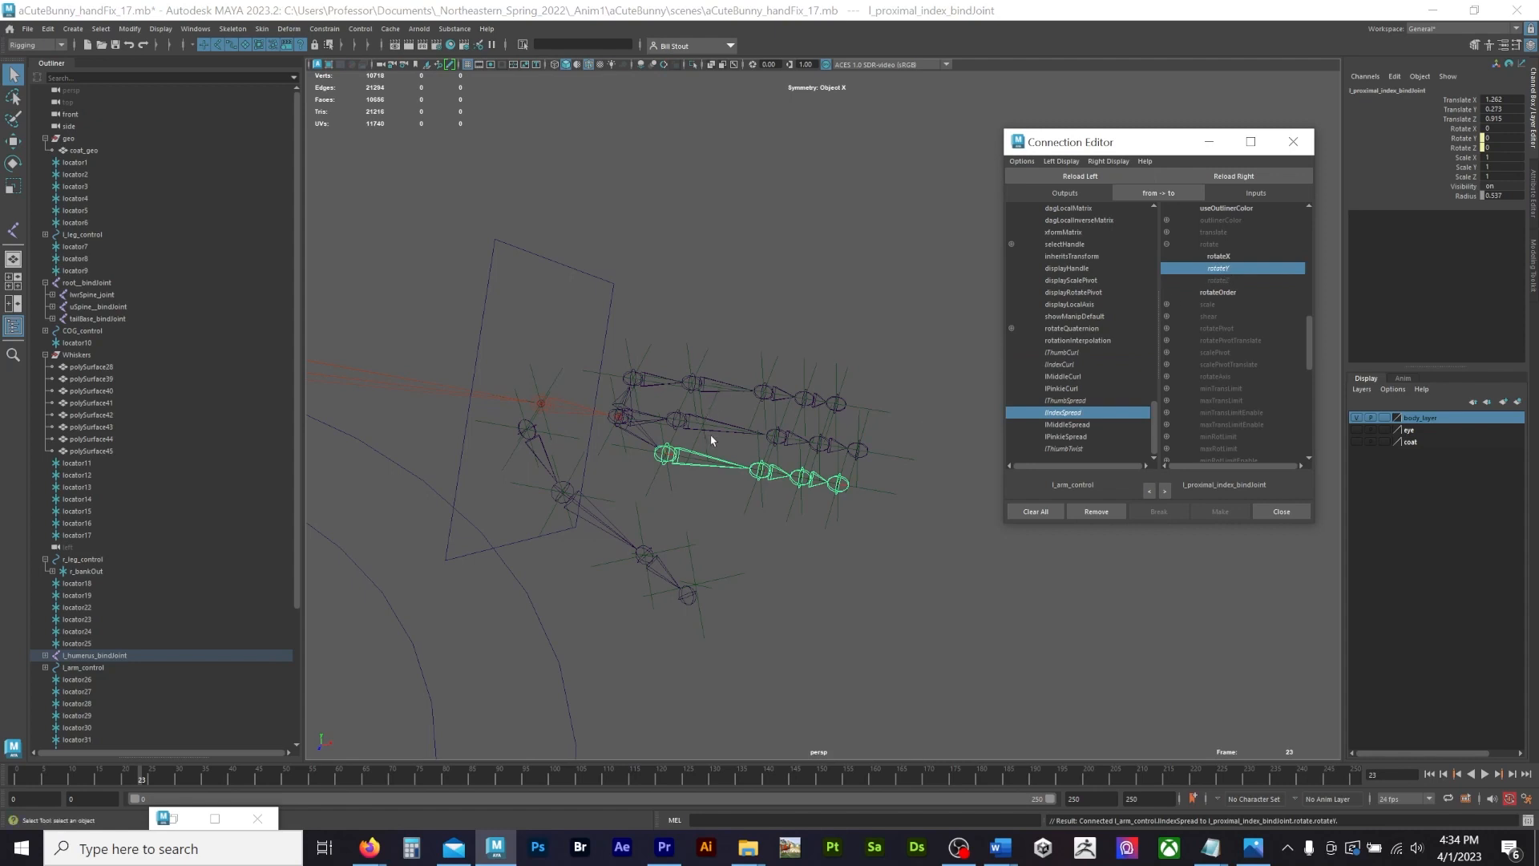
Step: Load the index finger's second joint, l_midial_index_bindJoint, as the target and connect lIndexCurl to its rotateZ
click(766, 471)
click(767, 475)
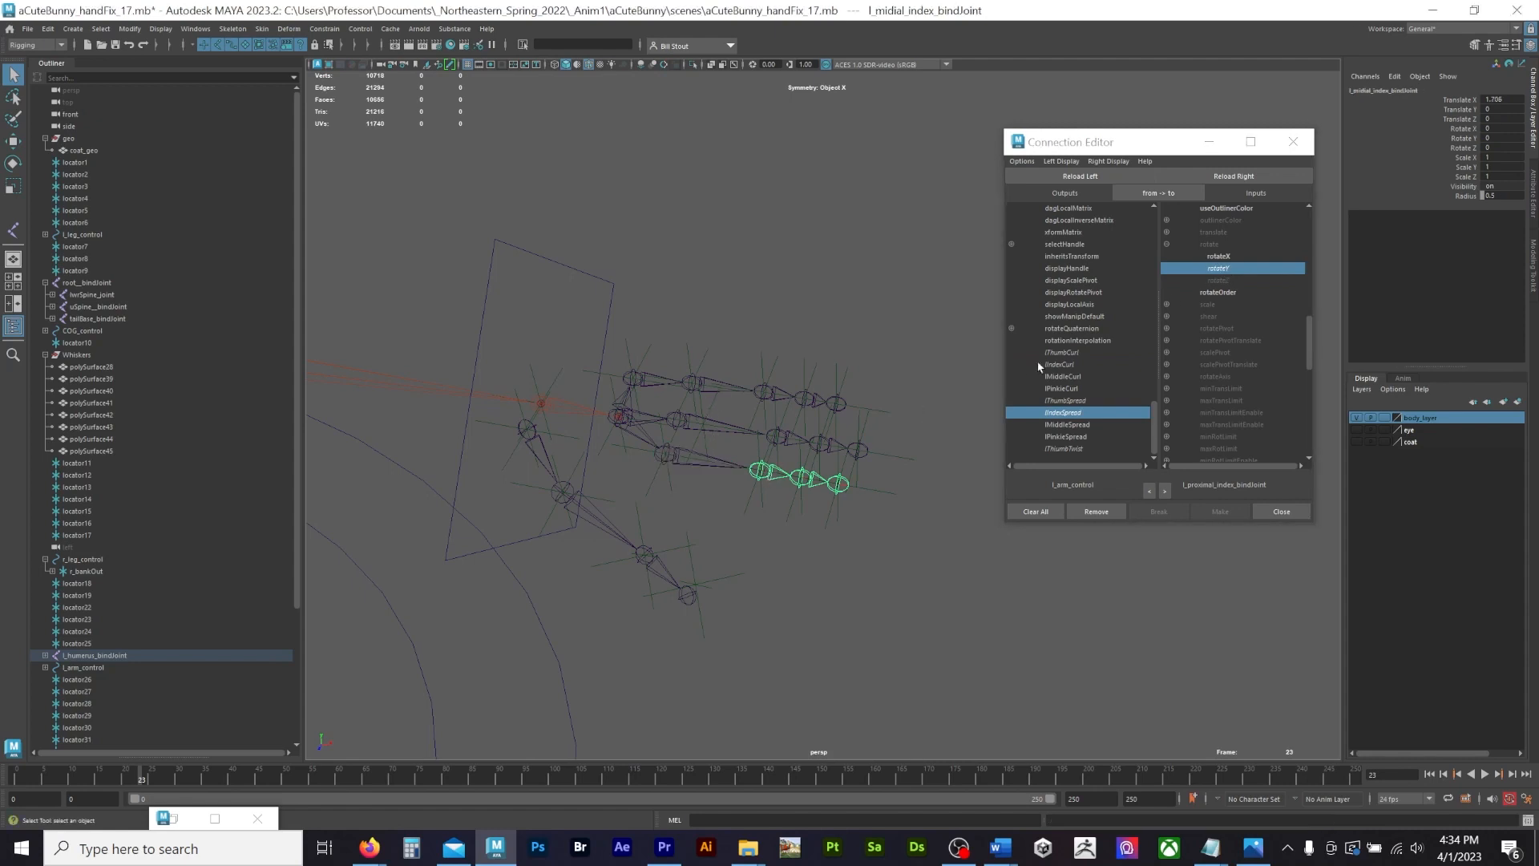
click(1216, 178)
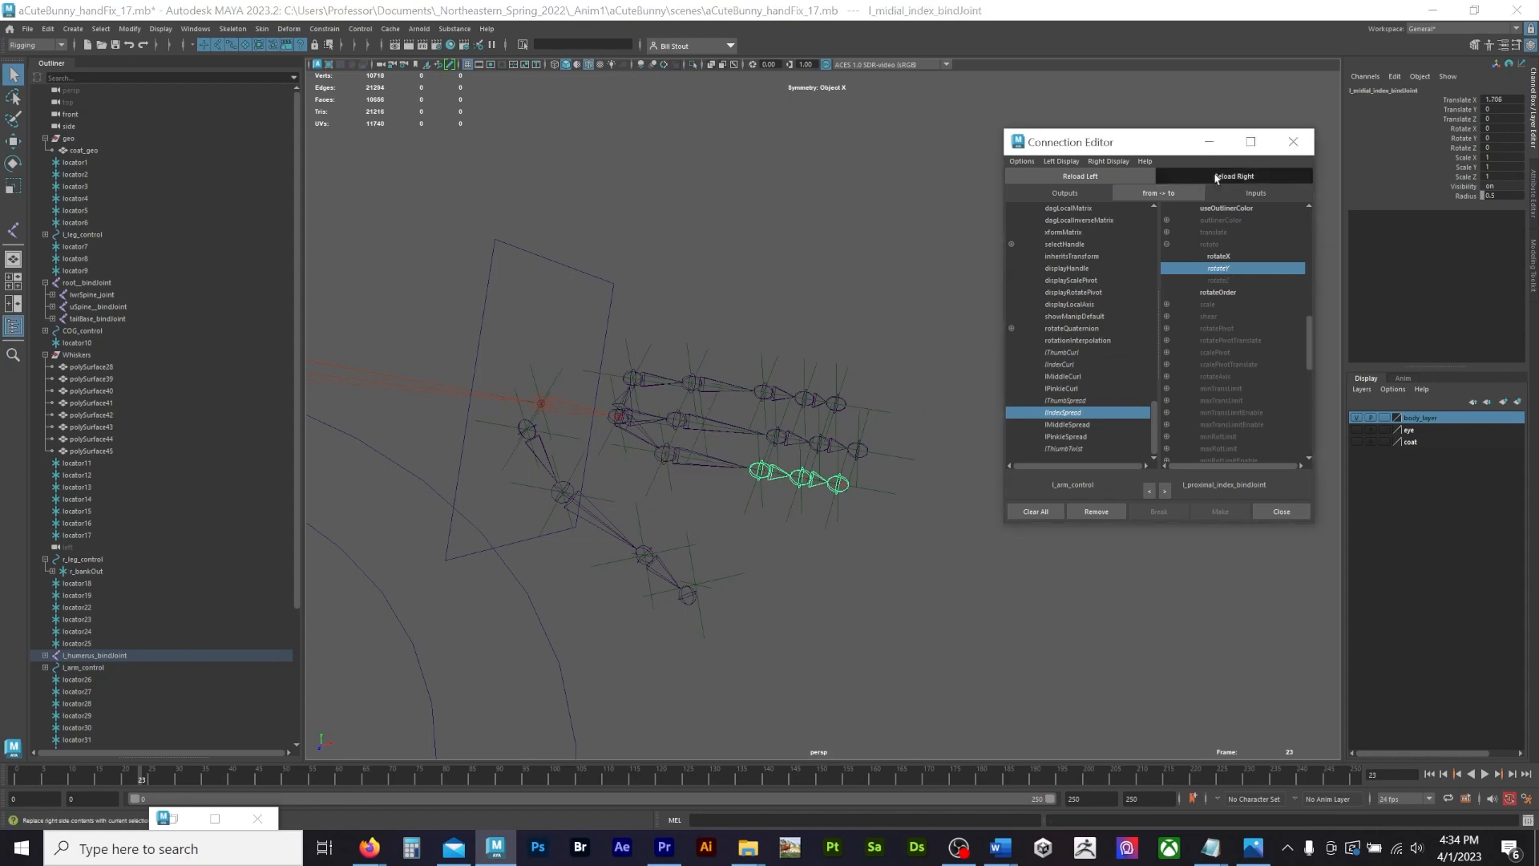
click(1166, 243)
click(1074, 367)
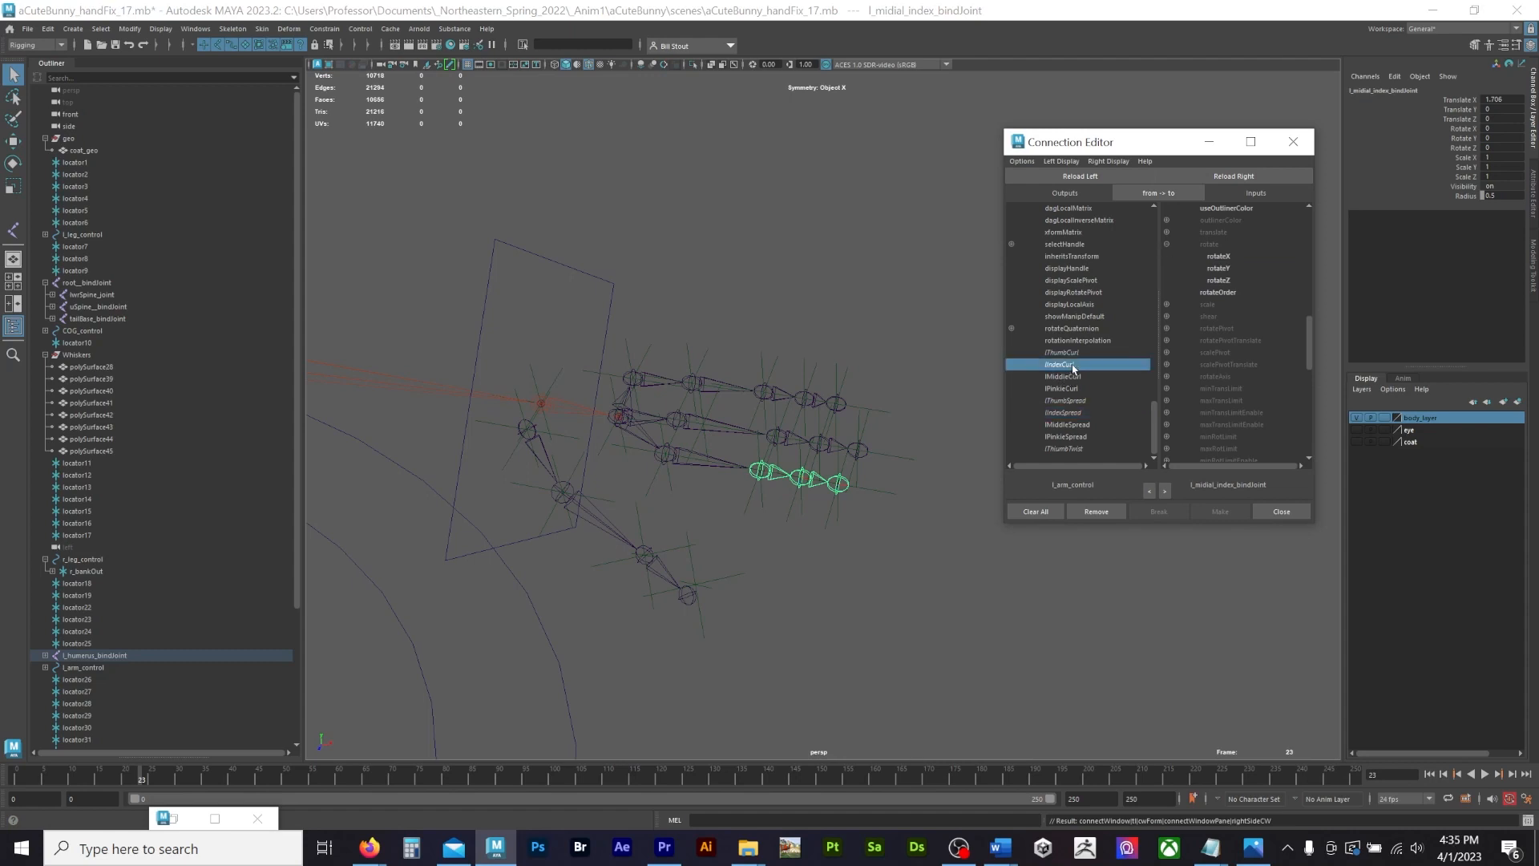
click(1233, 282)
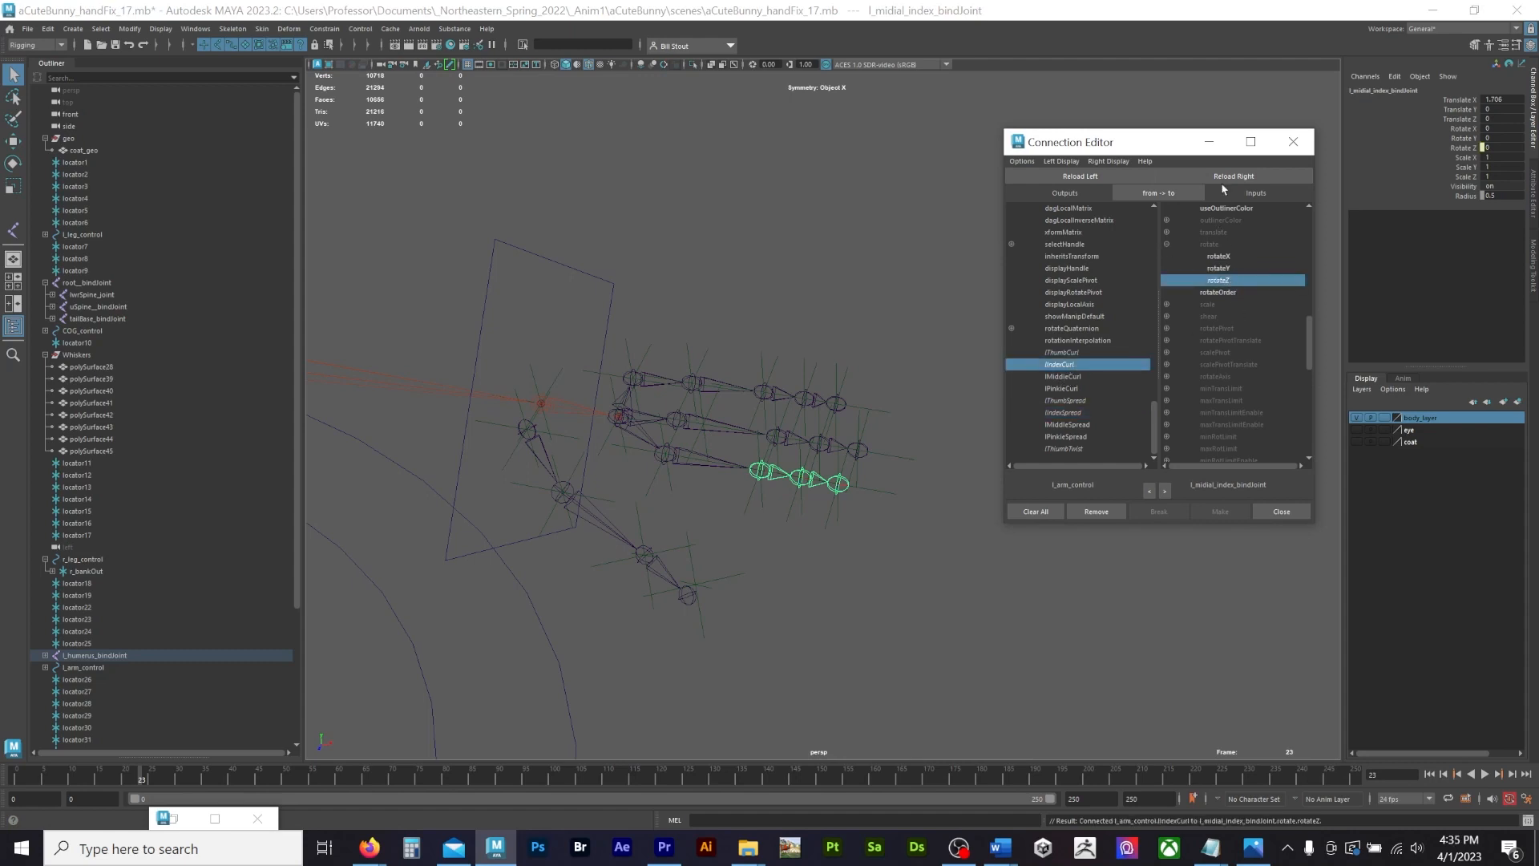
Step: Load the index finger's third joint, l_dital_index__bindJoint, as the target and connect lIndexCurl to its rotateZ
click(812, 485)
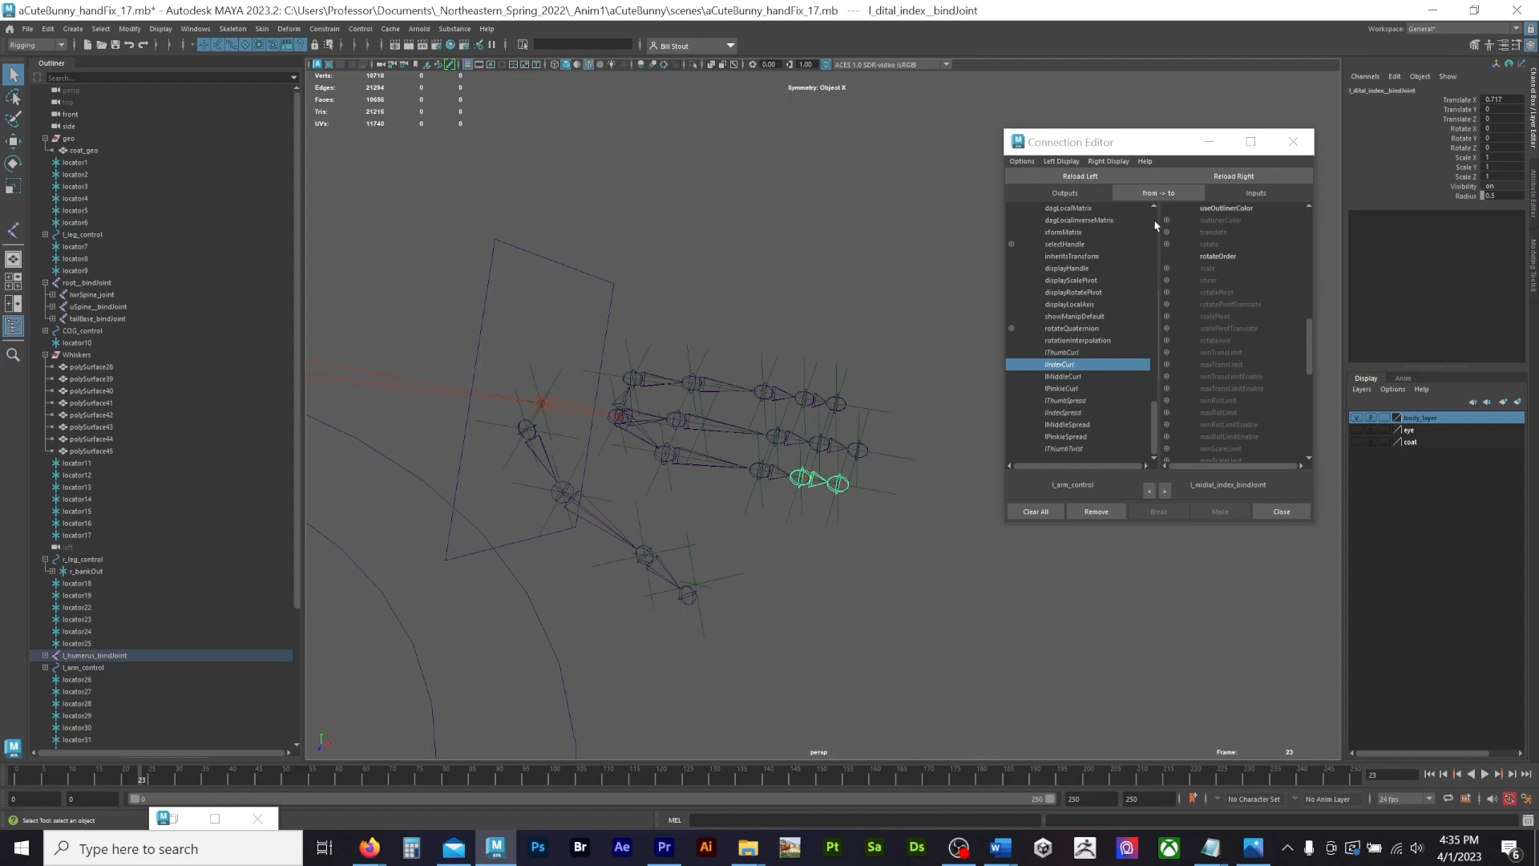
click(1234, 176)
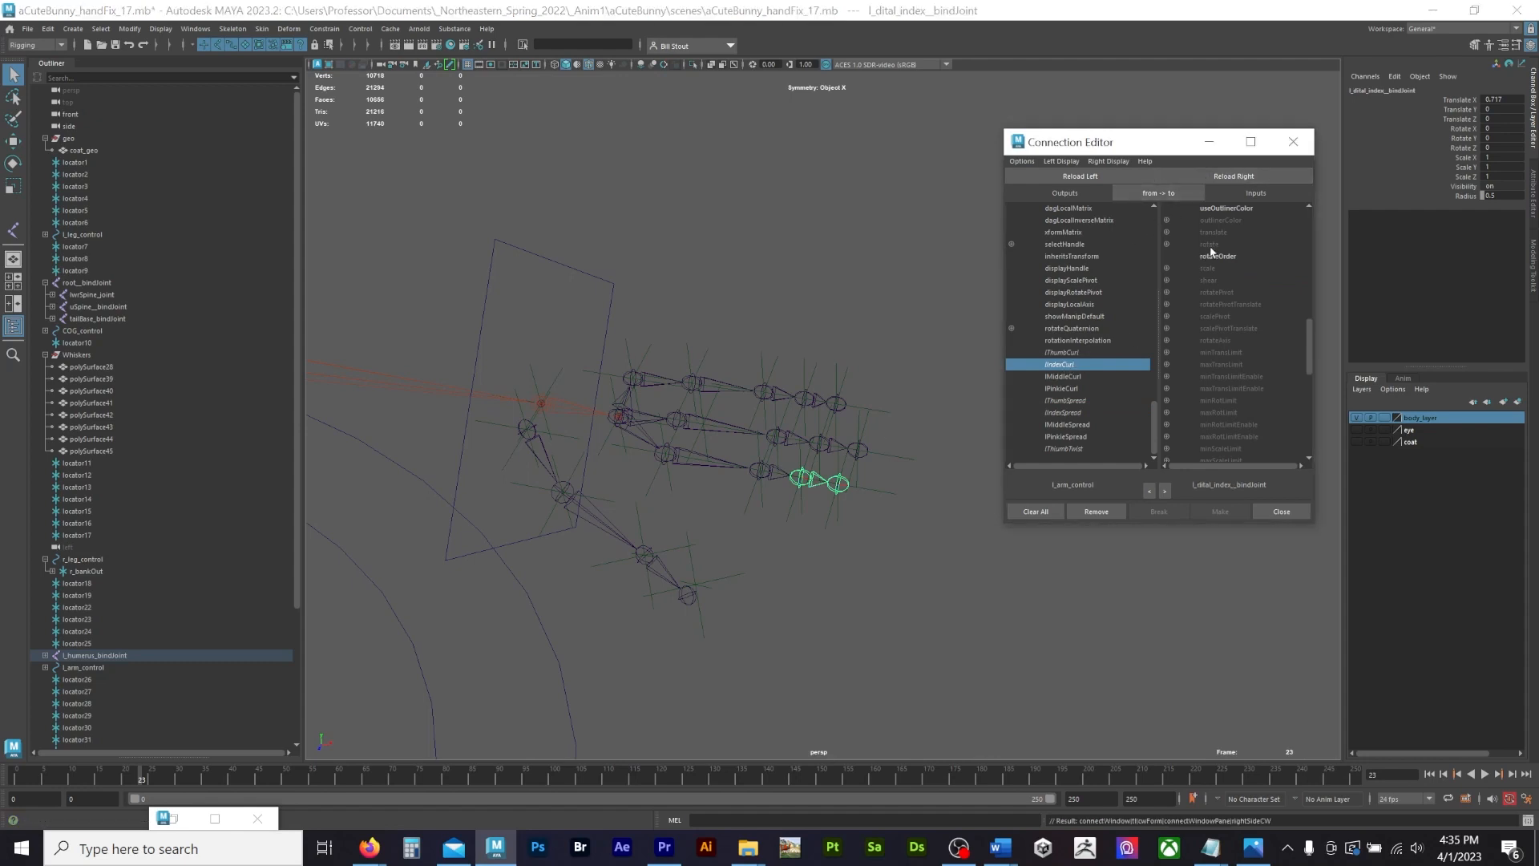
click(1166, 244)
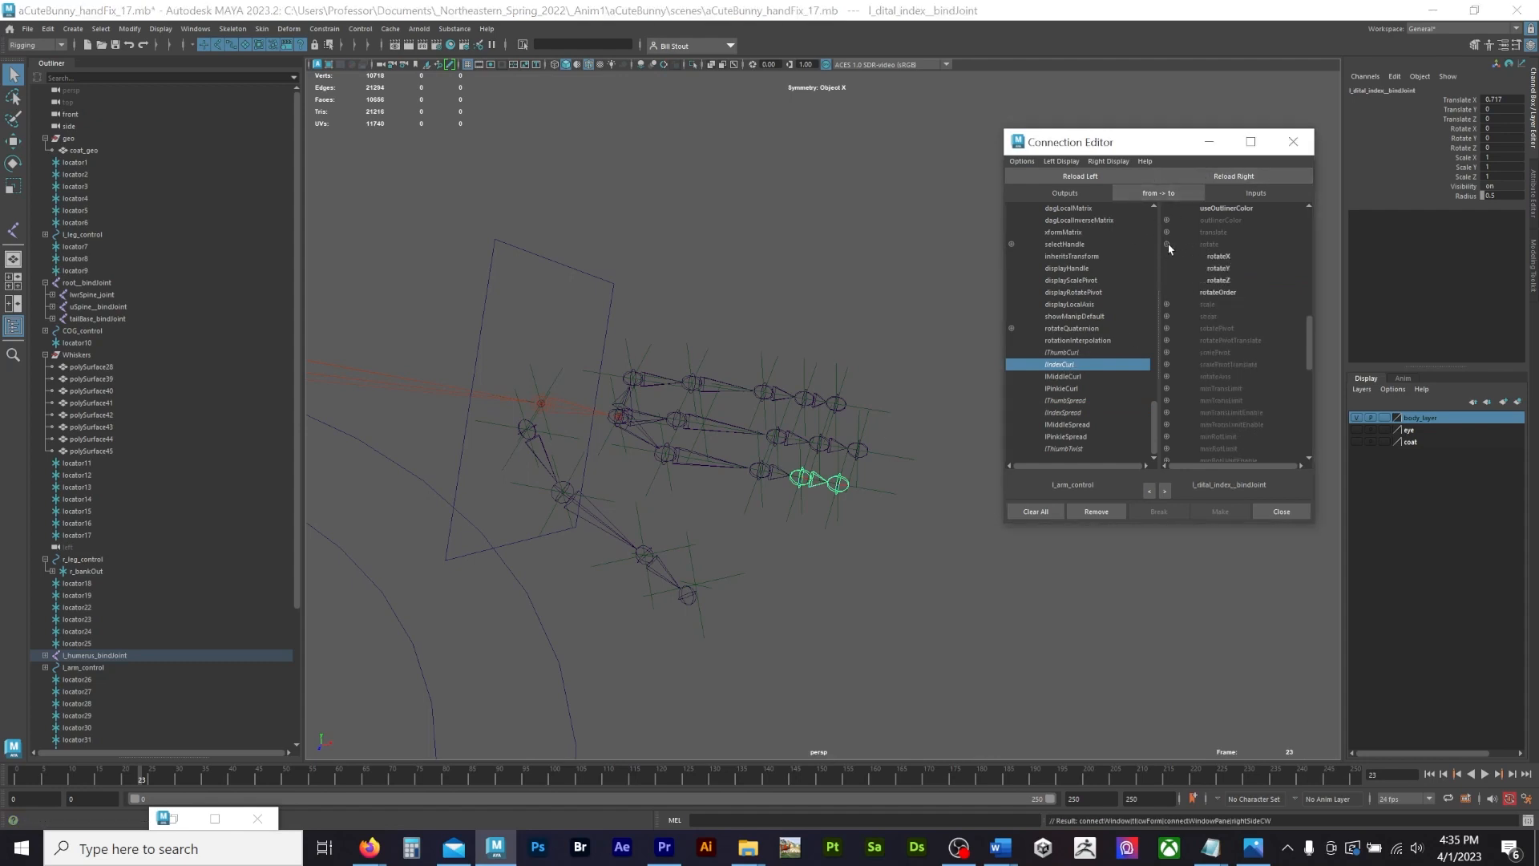
click(1216, 281)
Step: Load the middle finger's base joint, l_proximal_middle_bindJoint, as the target and connect lMiddleCurl to its rotateZ
alt+drag(962, 270, 652, 436)
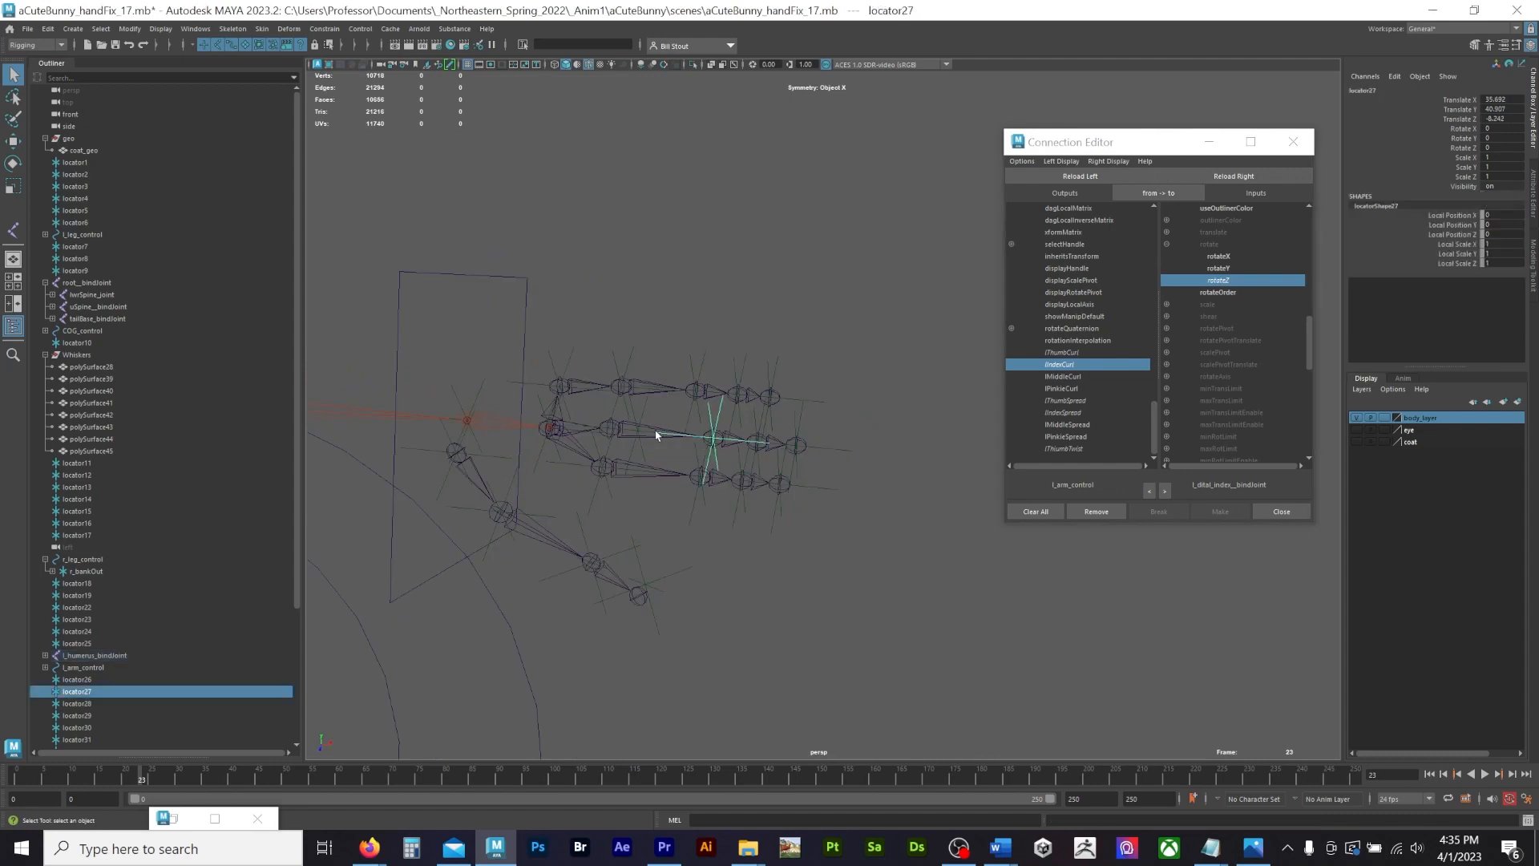
click(652, 436)
click(1273, 179)
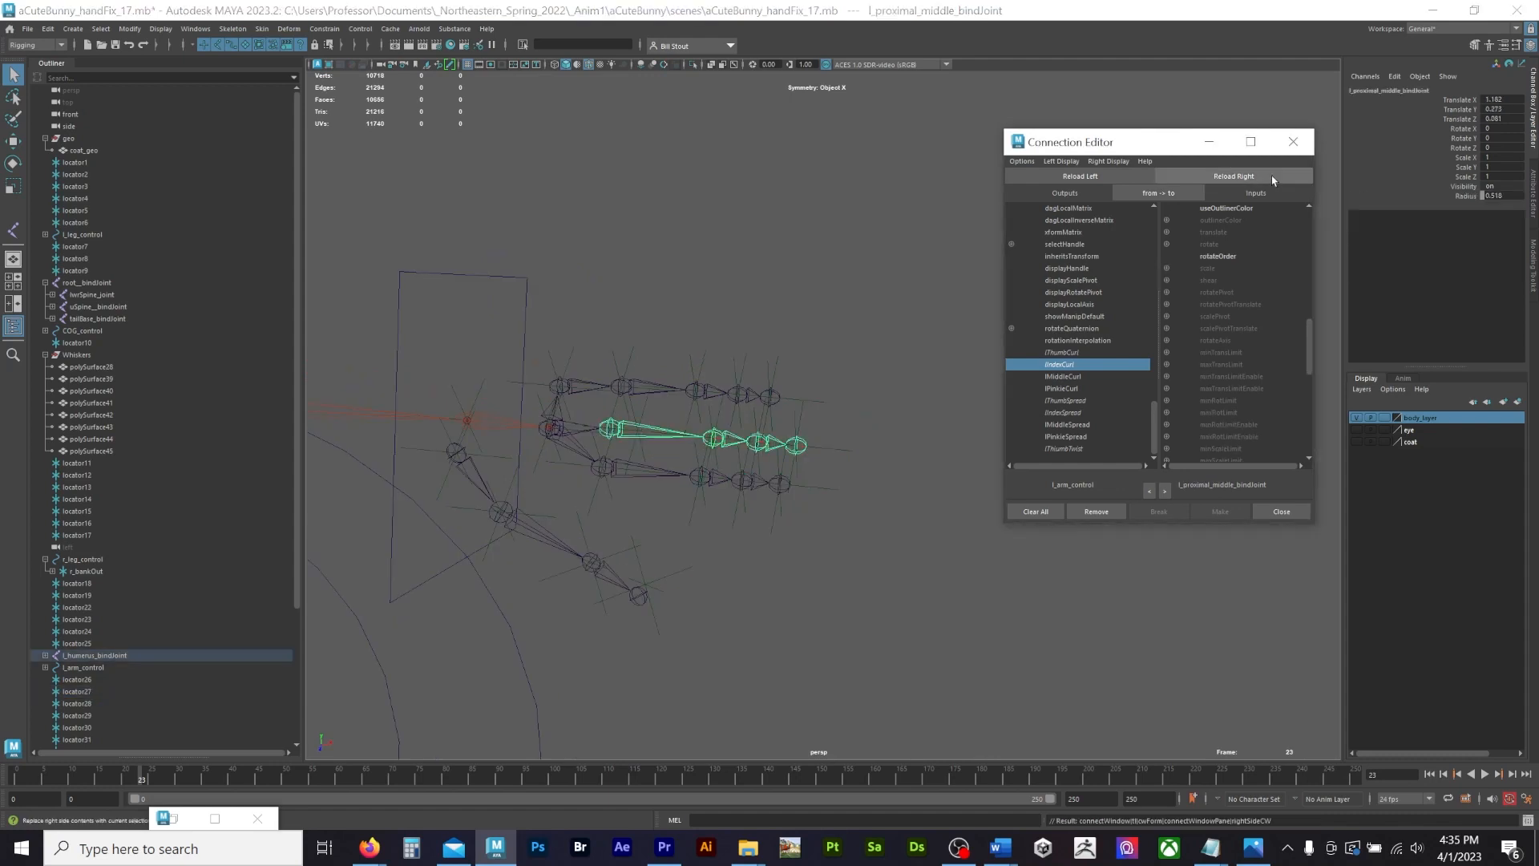
click(1066, 378)
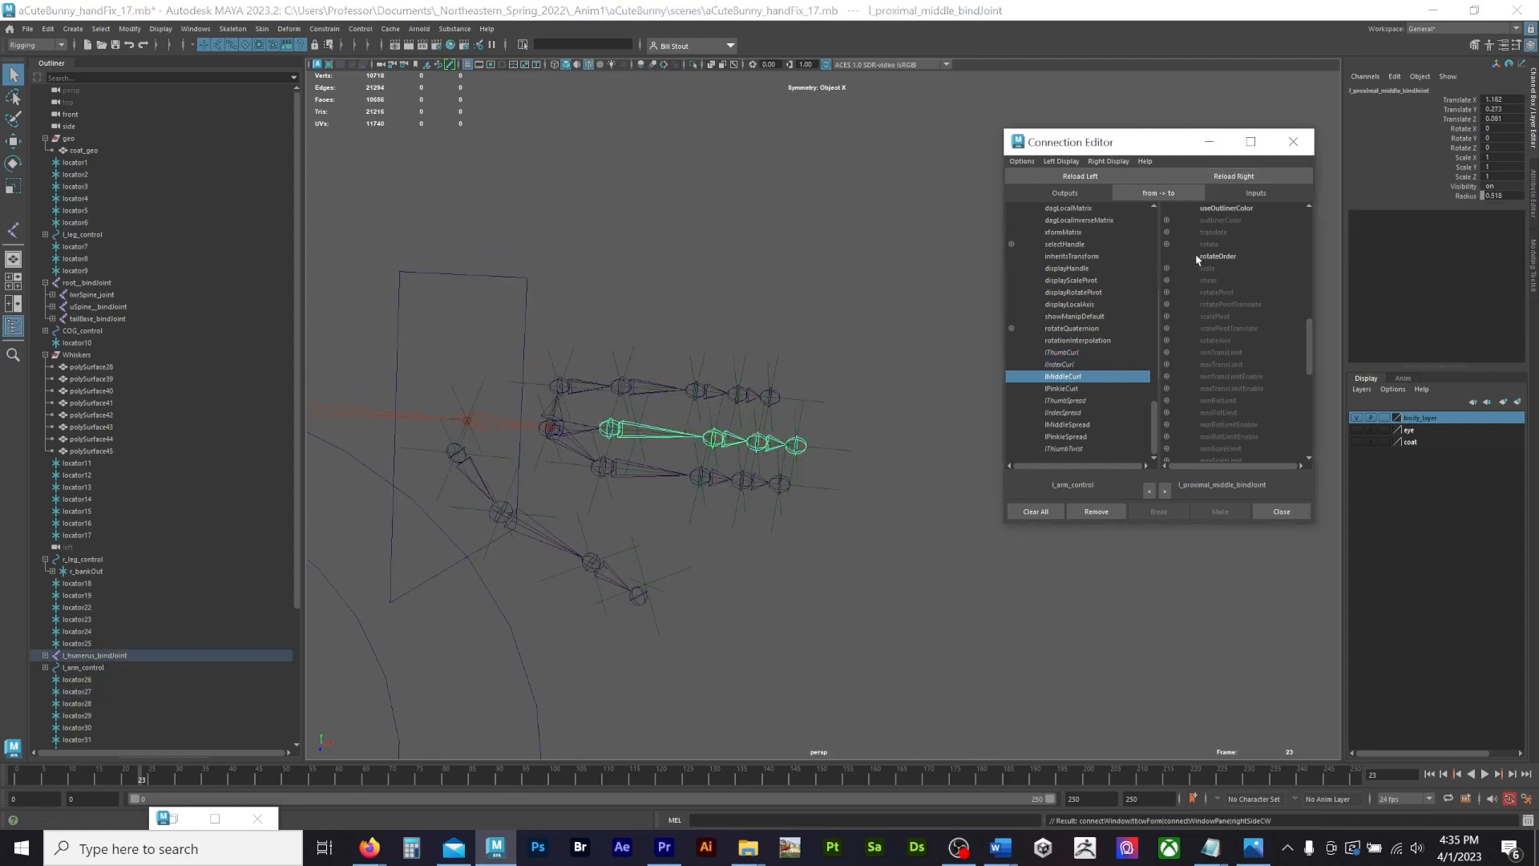
click(1167, 245)
click(1219, 281)
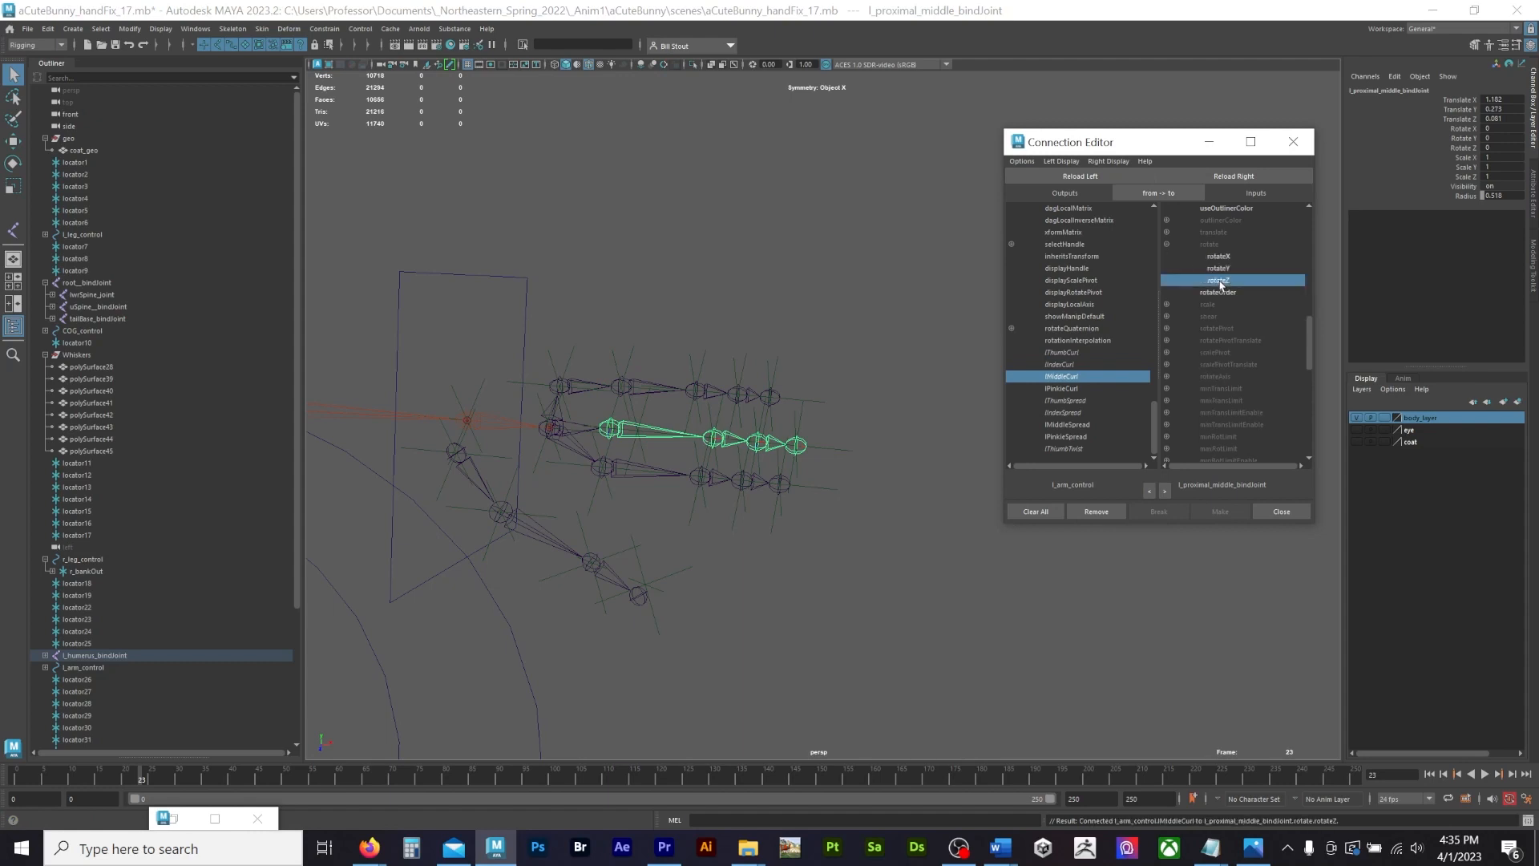
Step: Load the middle finger's second joint, l_medial_middle_bindJoint, as the target and connect lMiddleCurl to its rotateZ
key(Down)
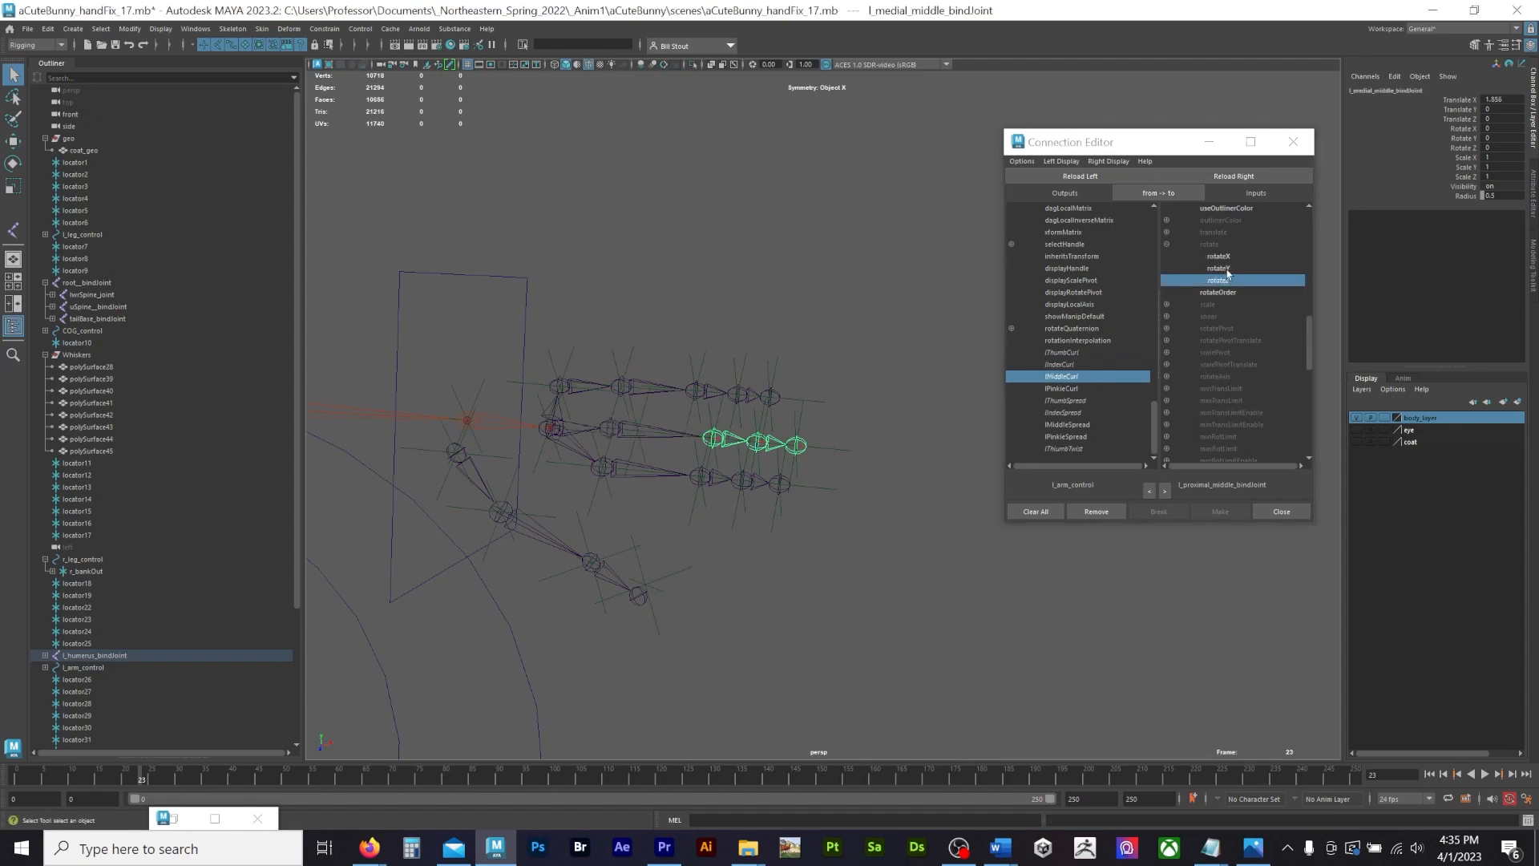
click(1215, 180)
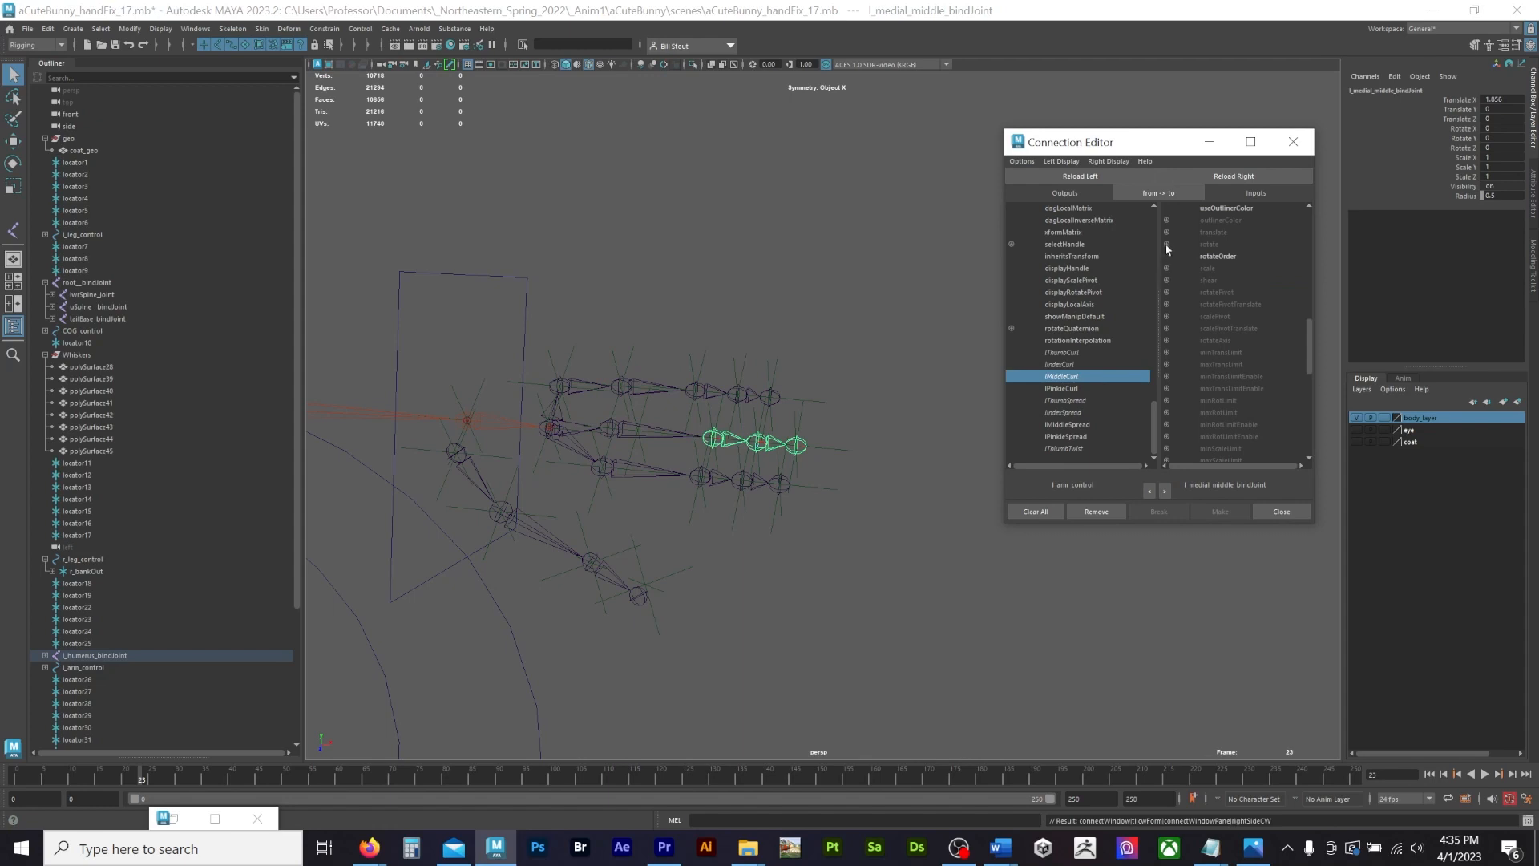
click(1167, 245)
click(1220, 280)
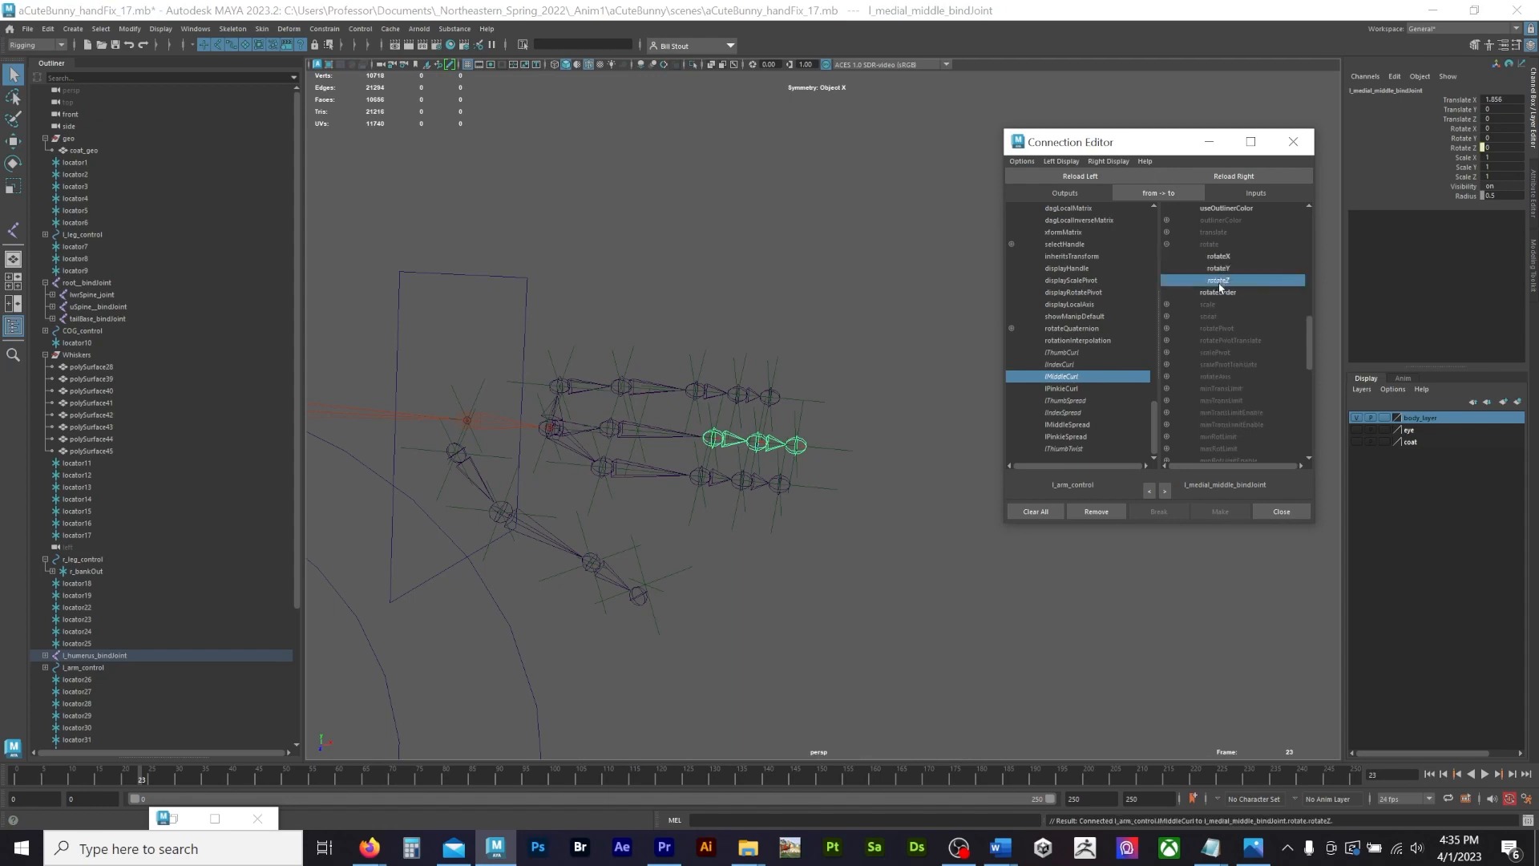
Step: Load the middle finger's third joint, l_dital_middle_bindJoint, as the target and connect lMiddleCurl to its rotateZ
click(777, 442)
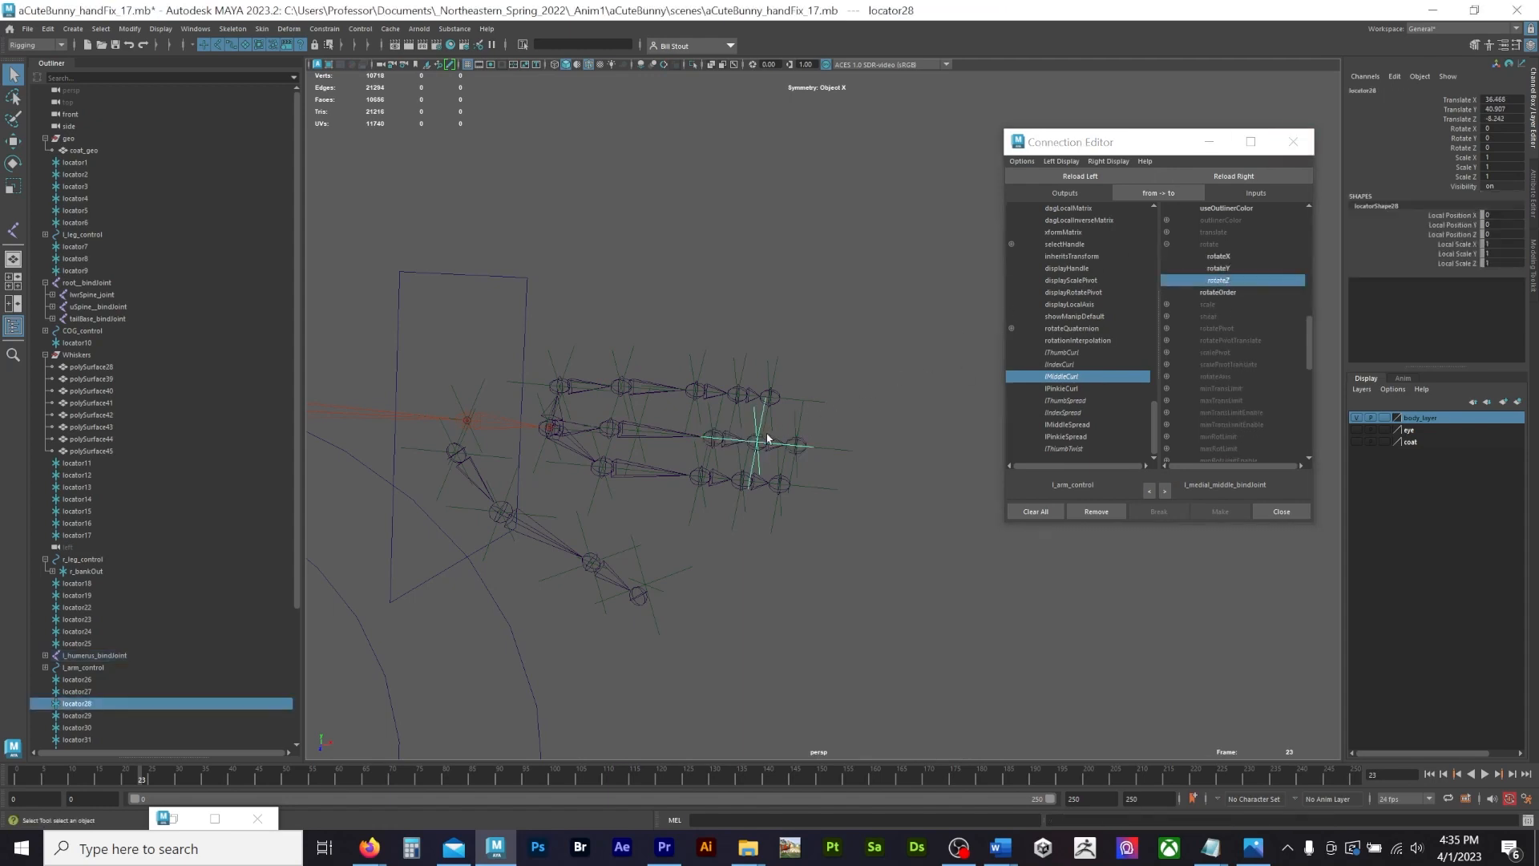
click(767, 438)
click(1230, 176)
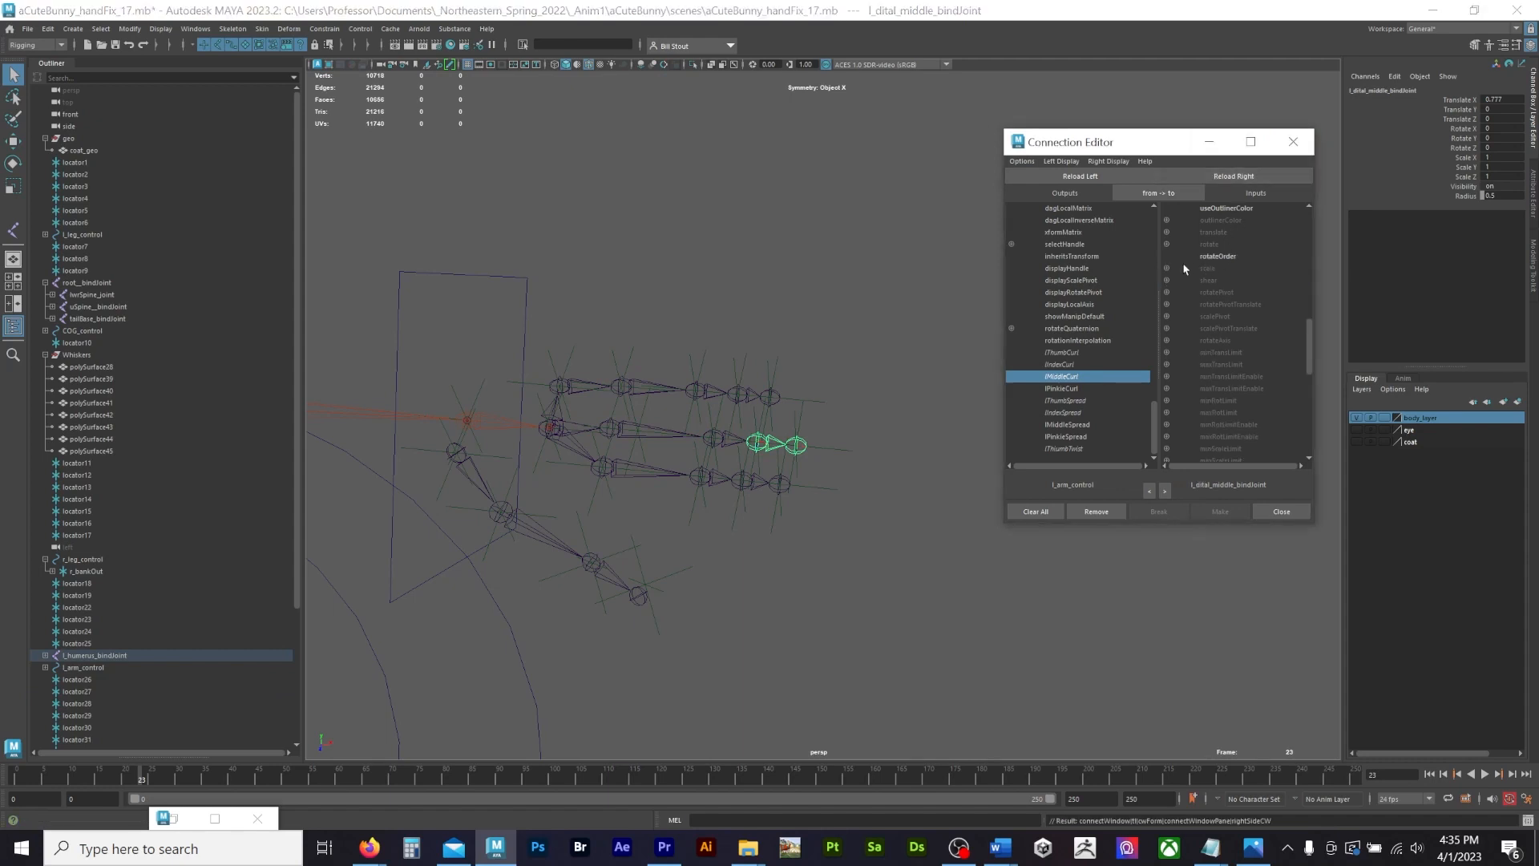
click(1167, 245)
click(1219, 281)
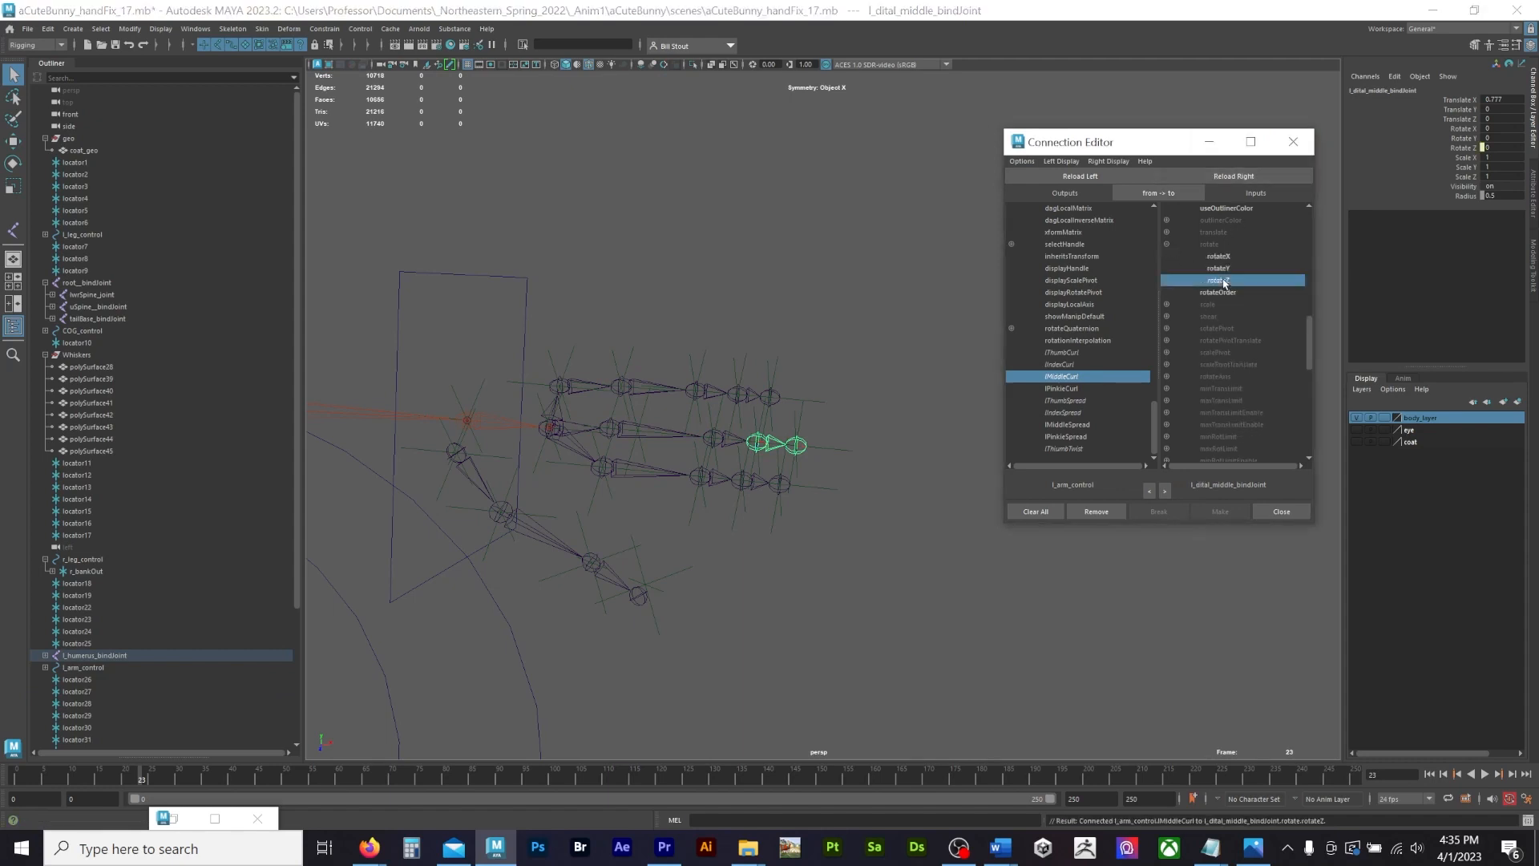
Step: Load the middle finger's base joint, l_proximal_middle_bindJoint, as the target and connect lMiddleSpread to its rotateY
click(612, 431)
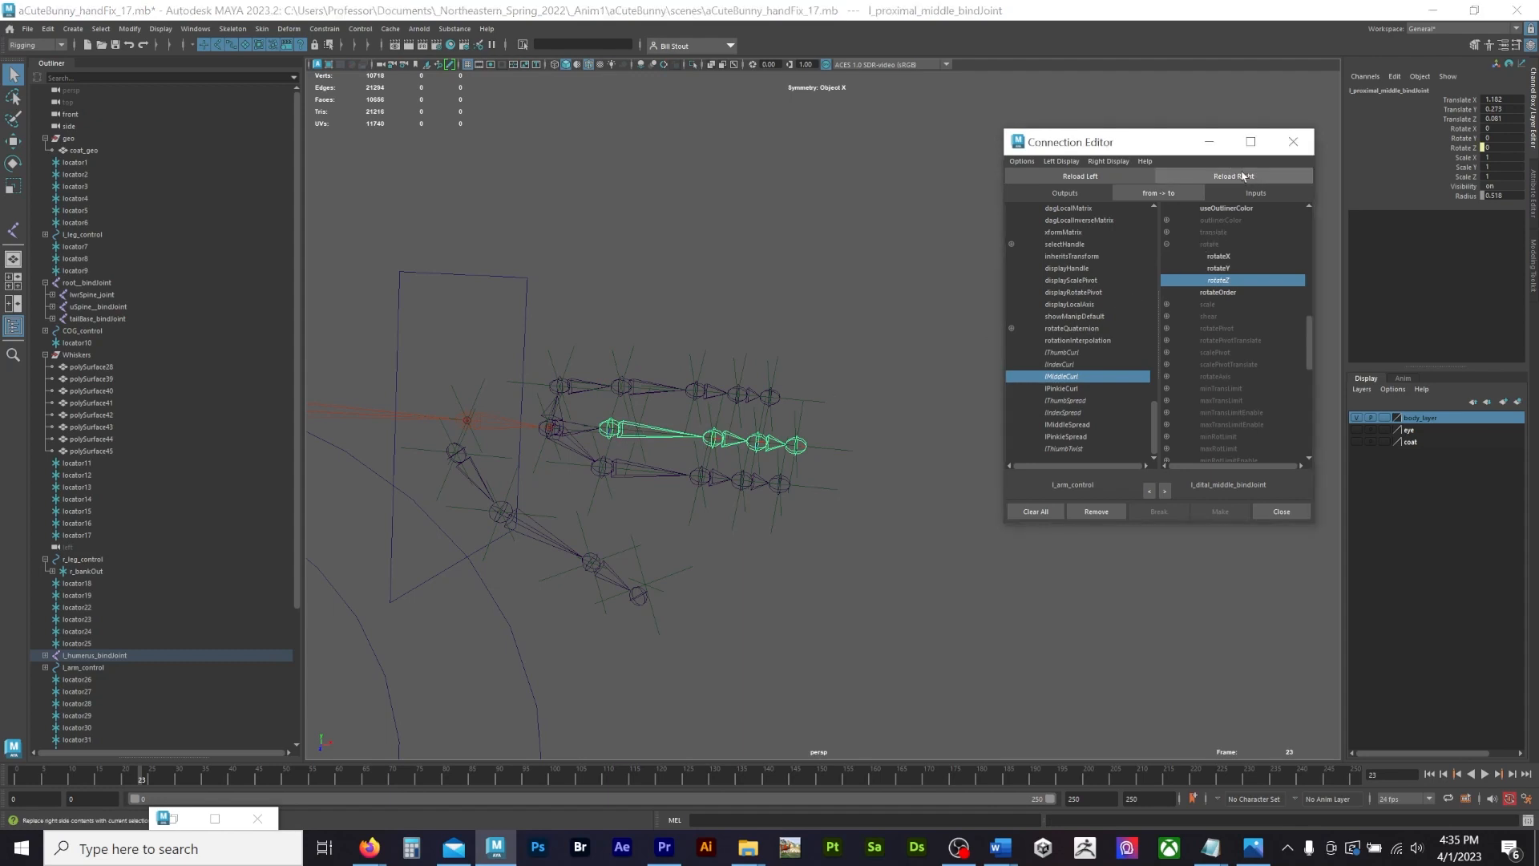
click(1207, 177)
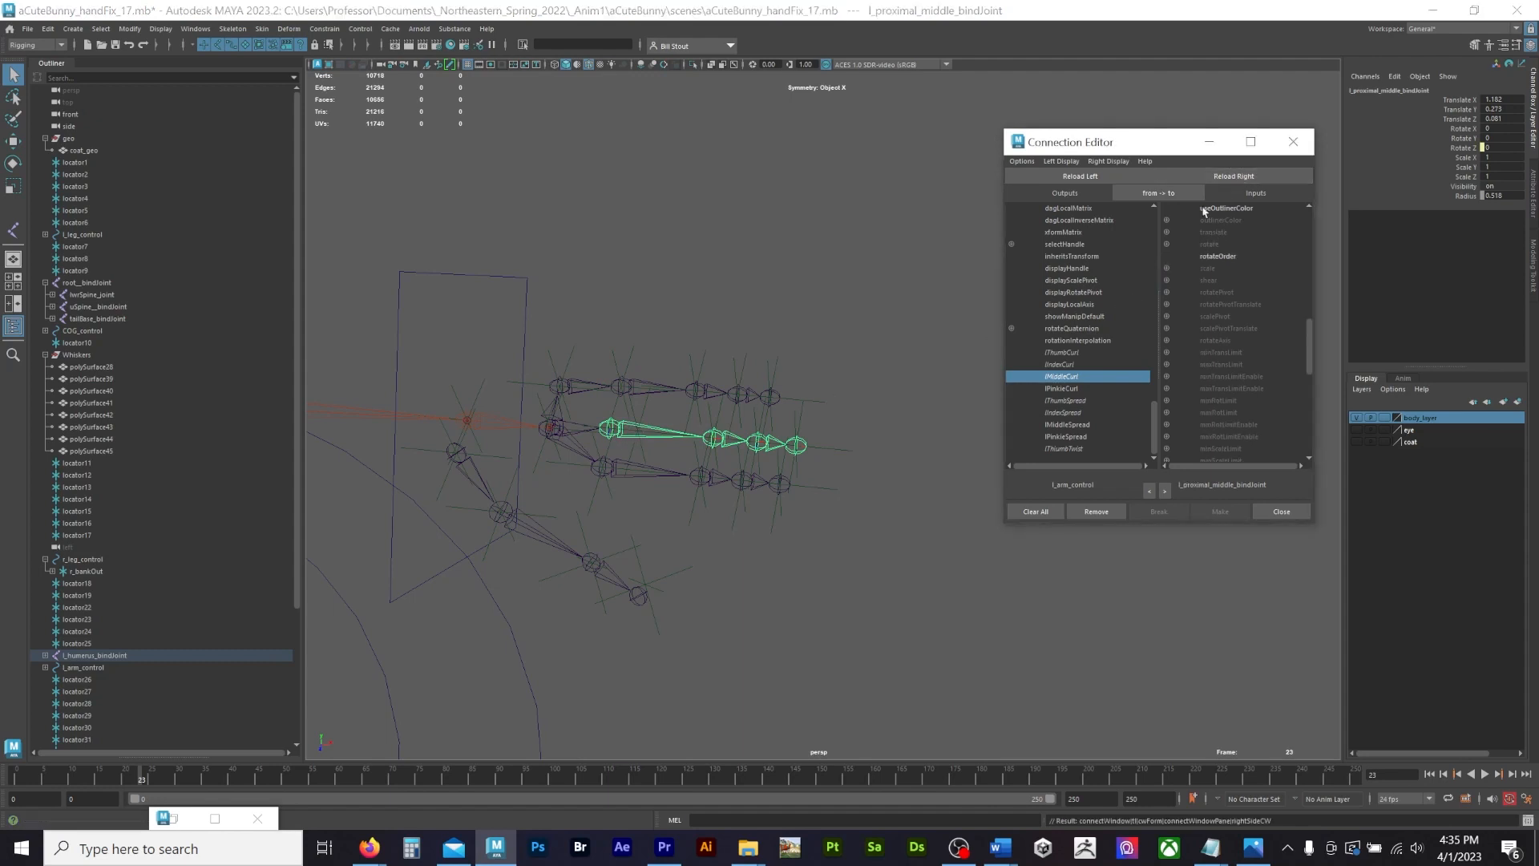
click(1071, 425)
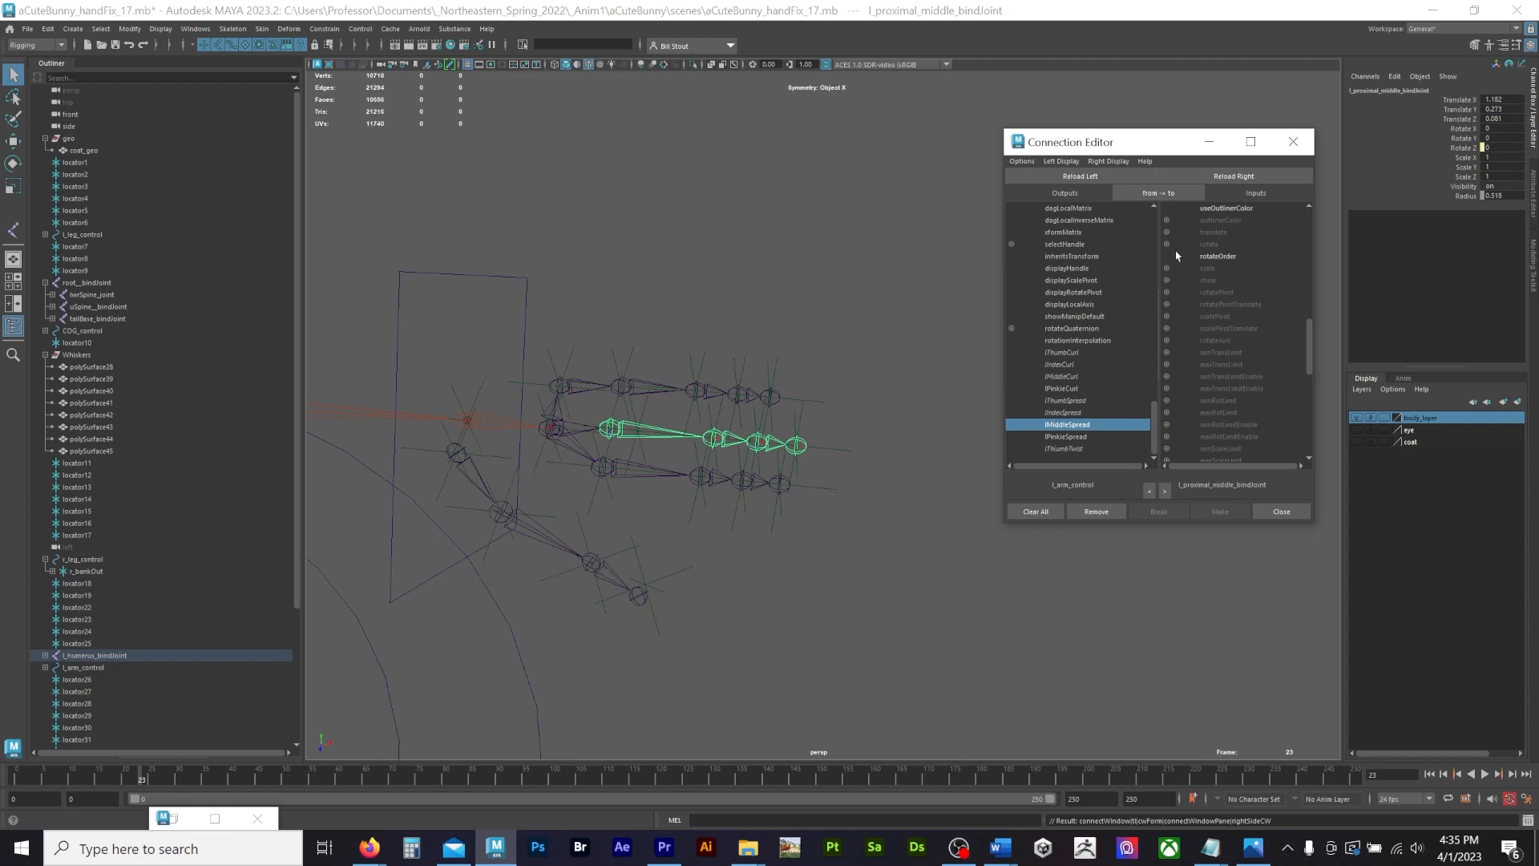
click(1167, 245)
click(1219, 269)
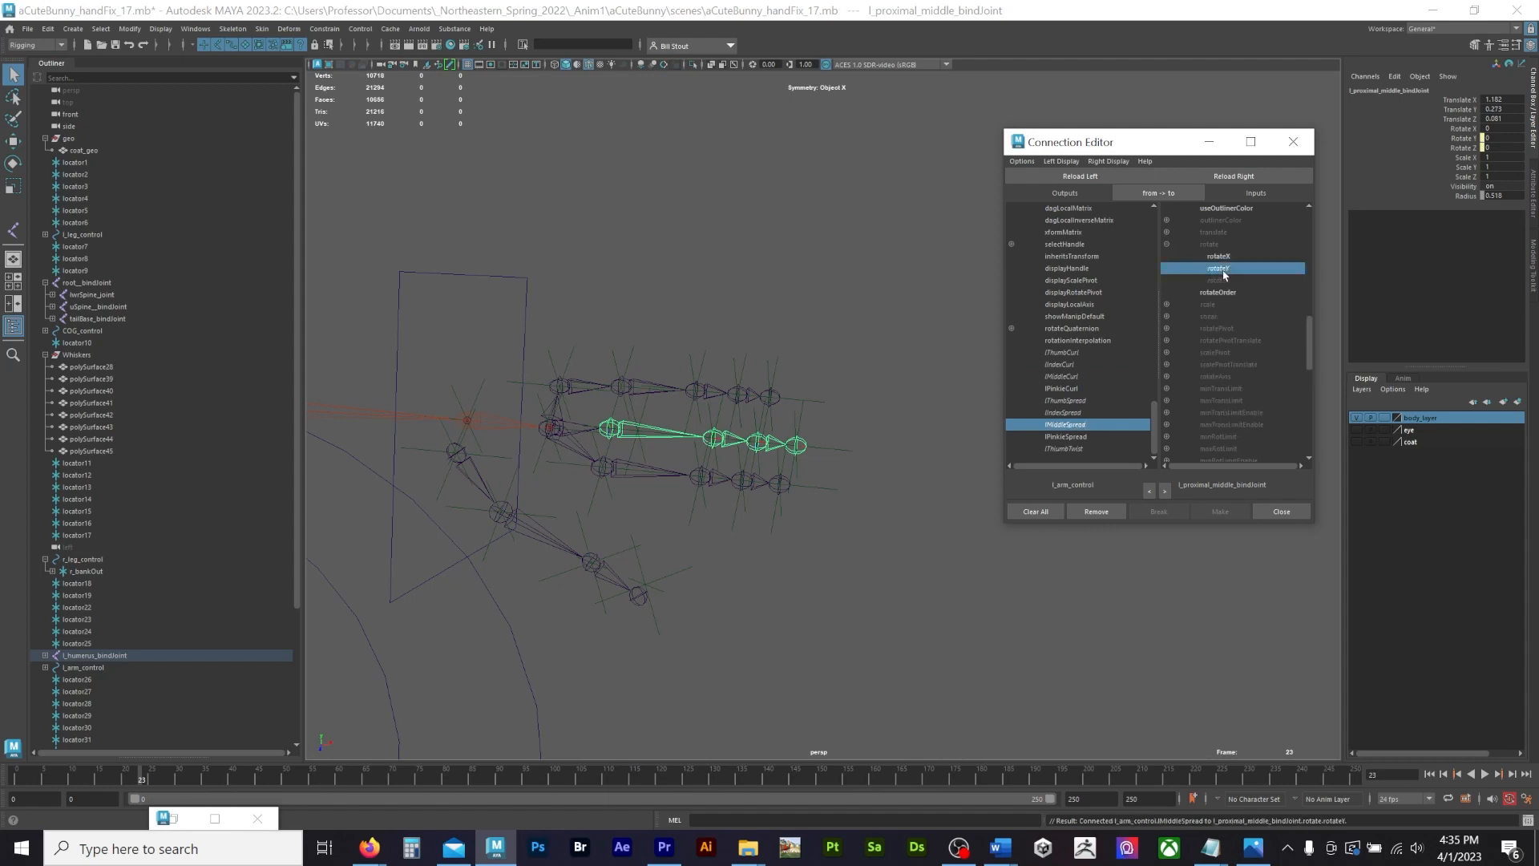
Step: Load the pinkie's base joint, l_proximal_pinkie__bindJoint, as the target and connect lPinkieCurl to its rotateZ
click(651, 399)
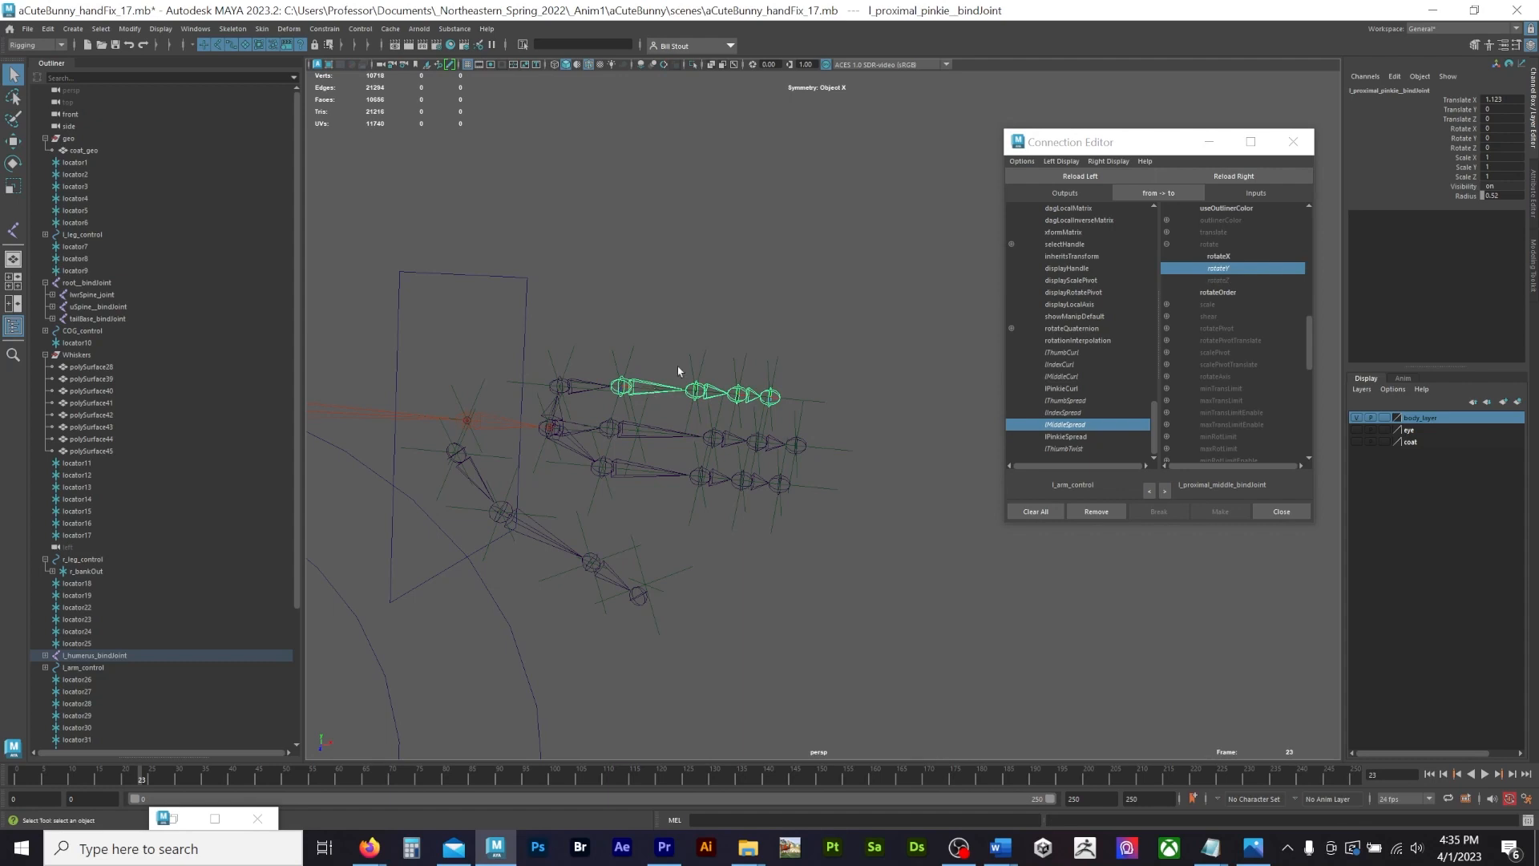
click(1234, 176)
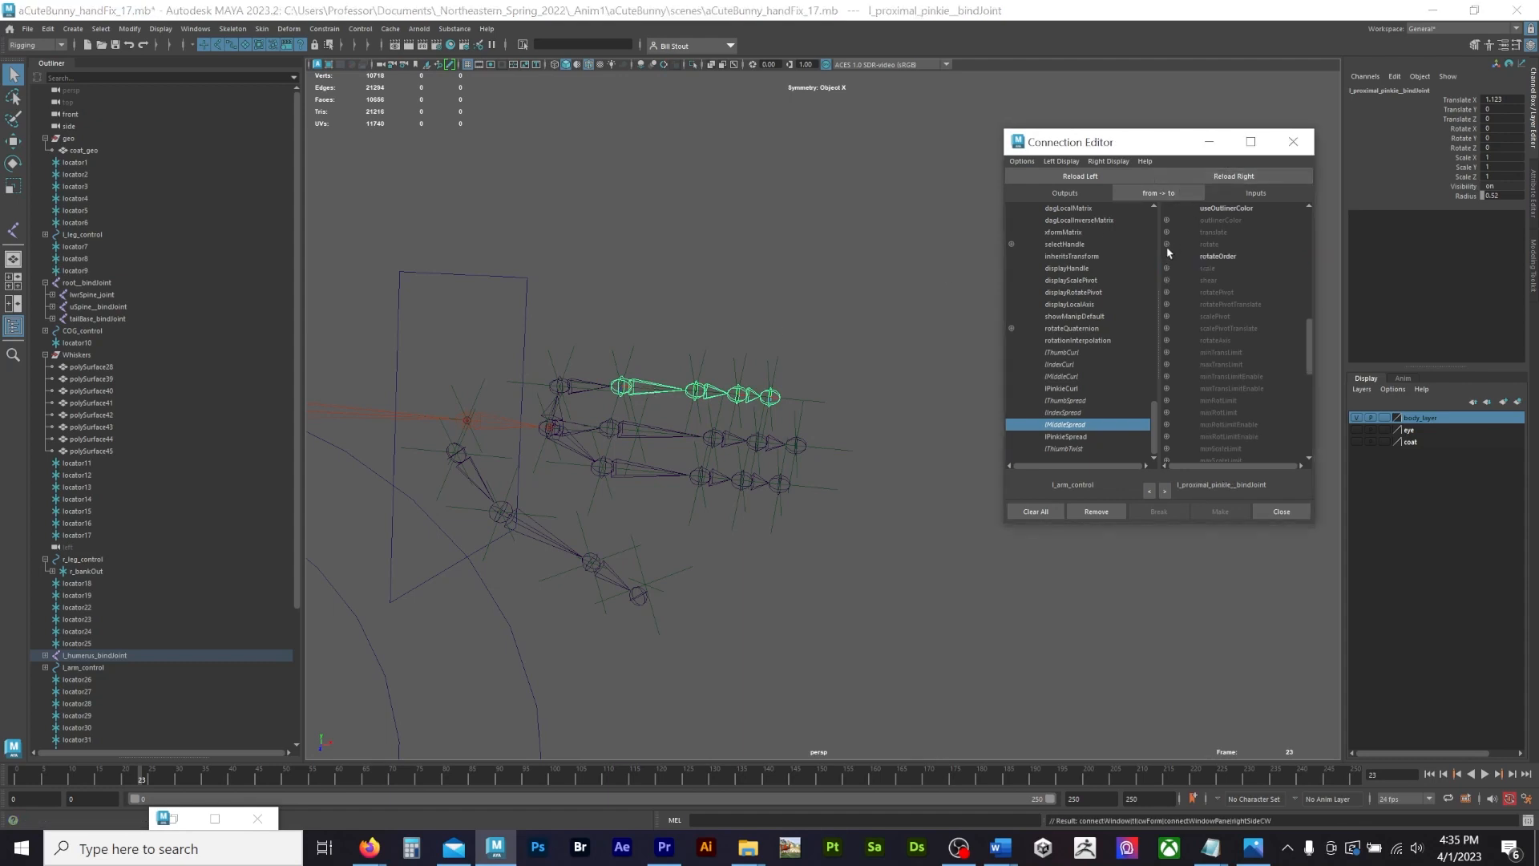
click(1166, 245)
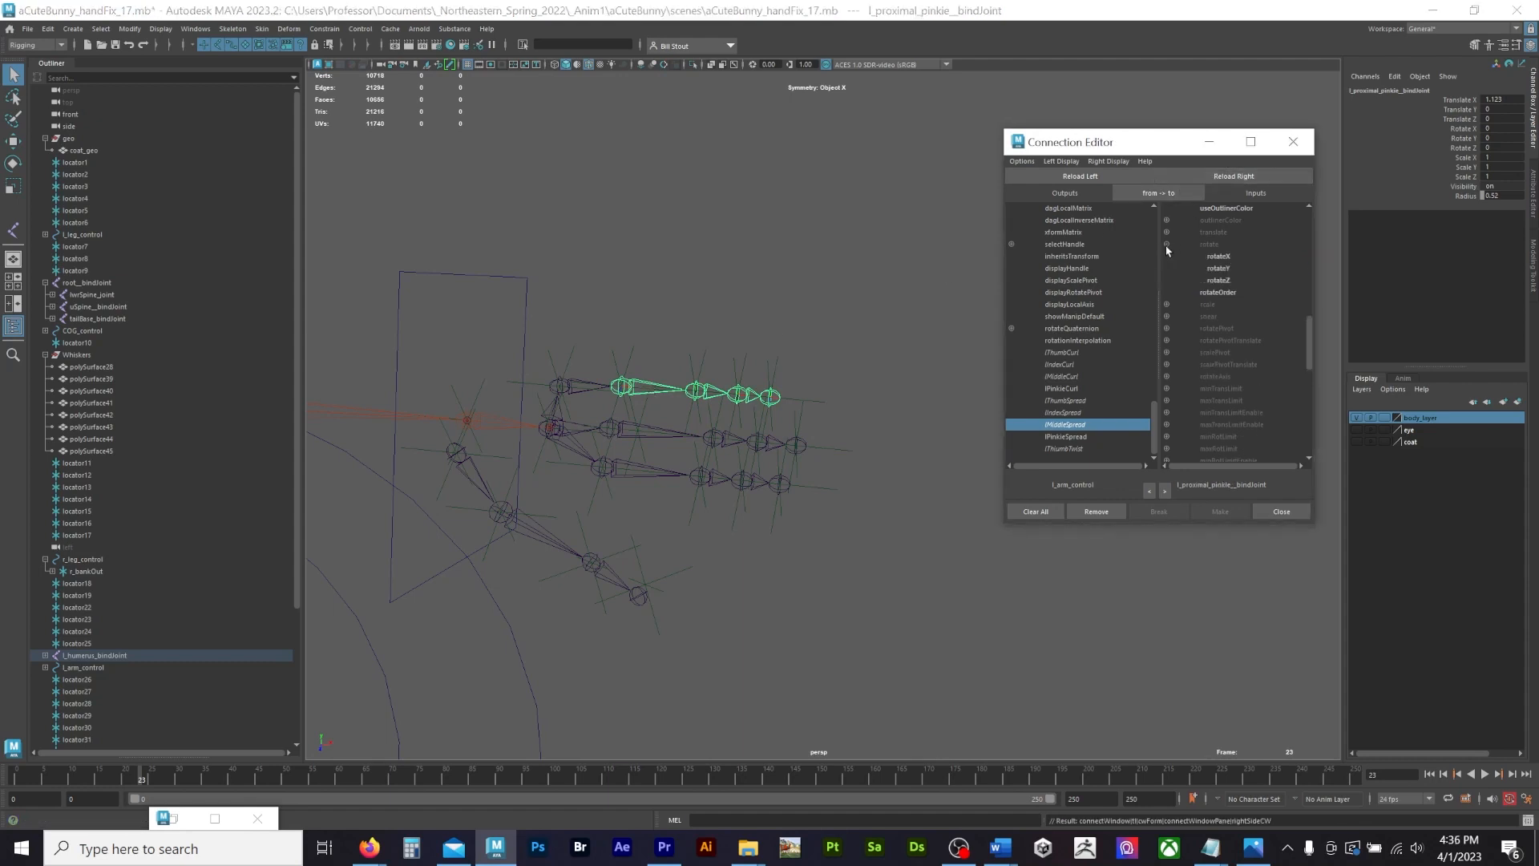
click(1071, 389)
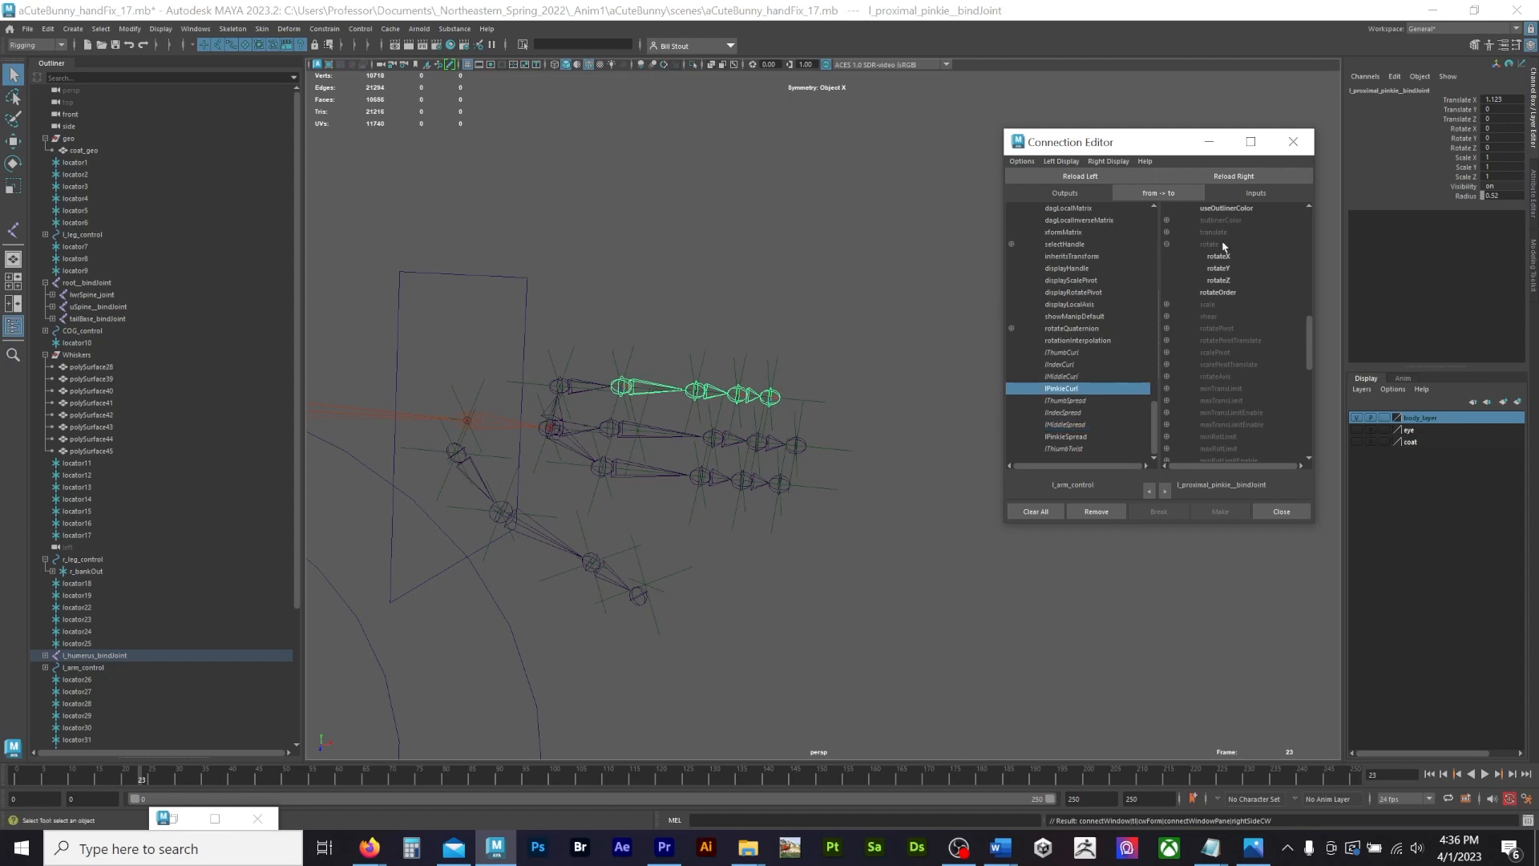
click(1227, 282)
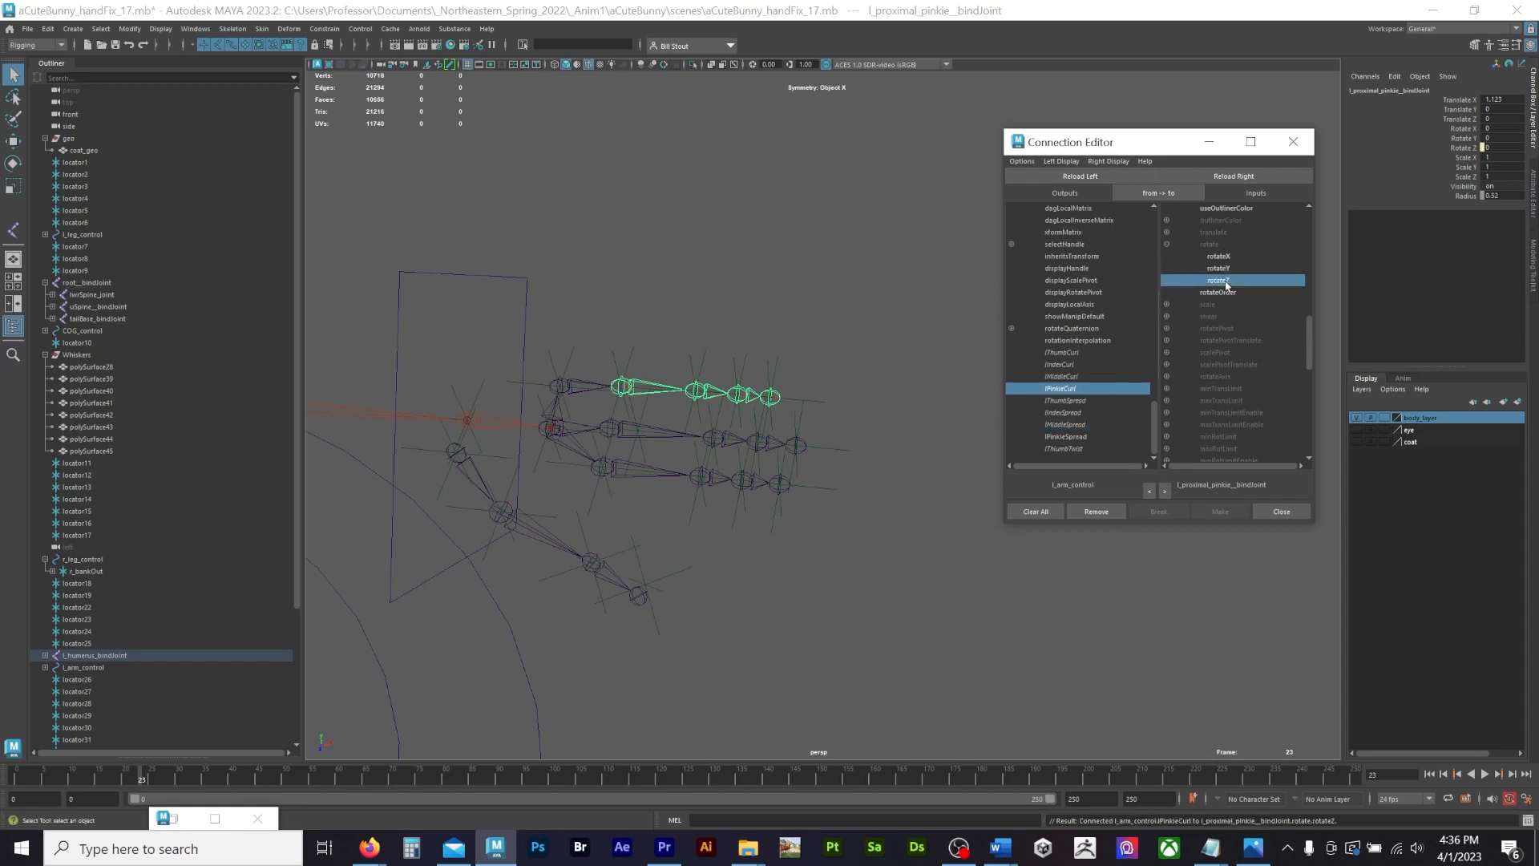
Step: Load the pinkie's second joint, l_medial_pinkie_bindJoint, as the target and connect lPinkieCurl to its rotateZ
click(706, 383)
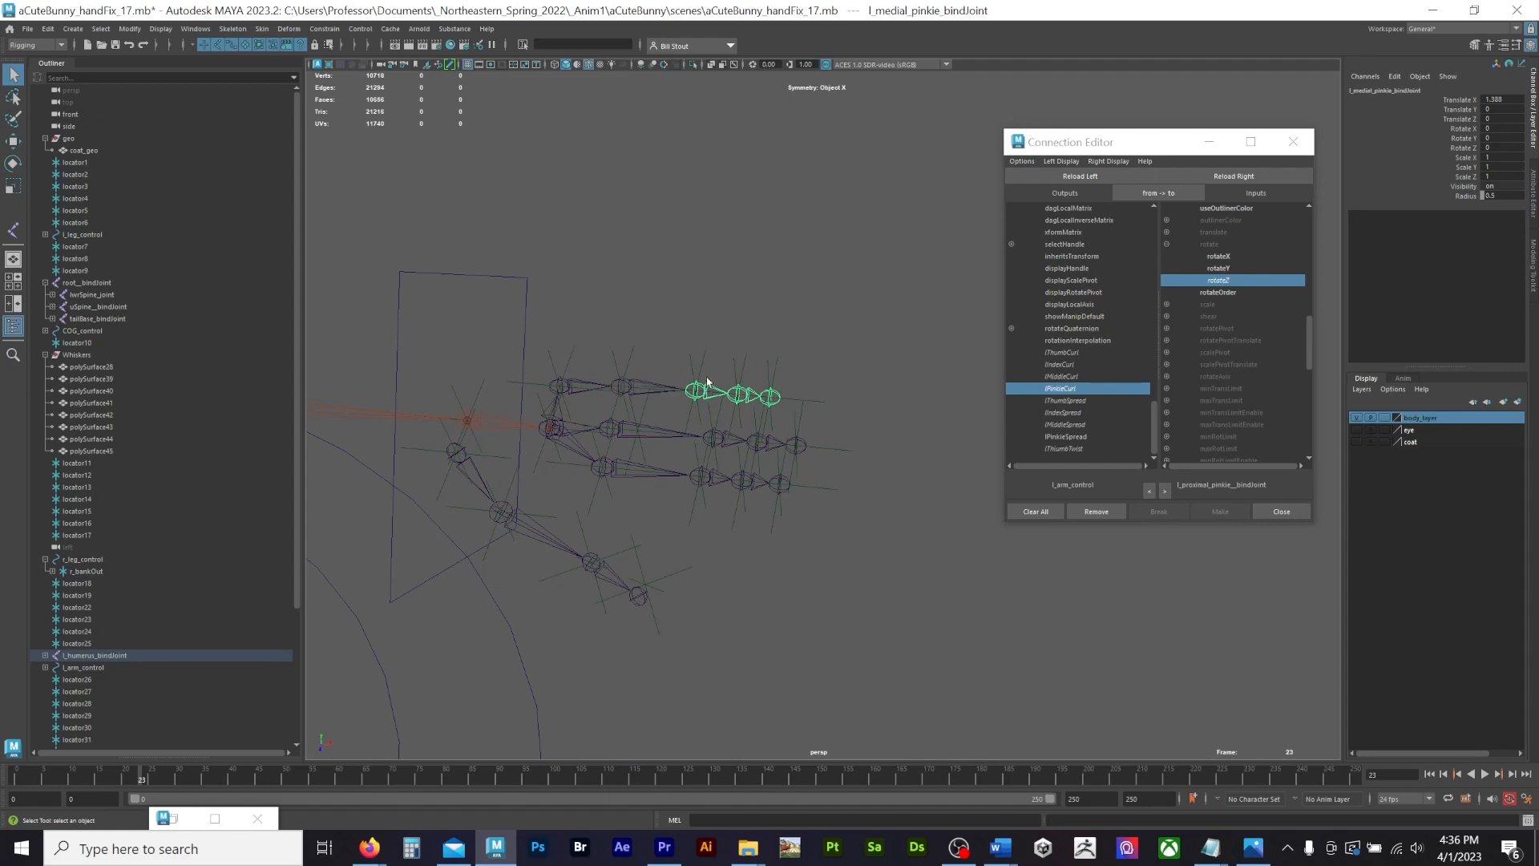
click(1220, 177)
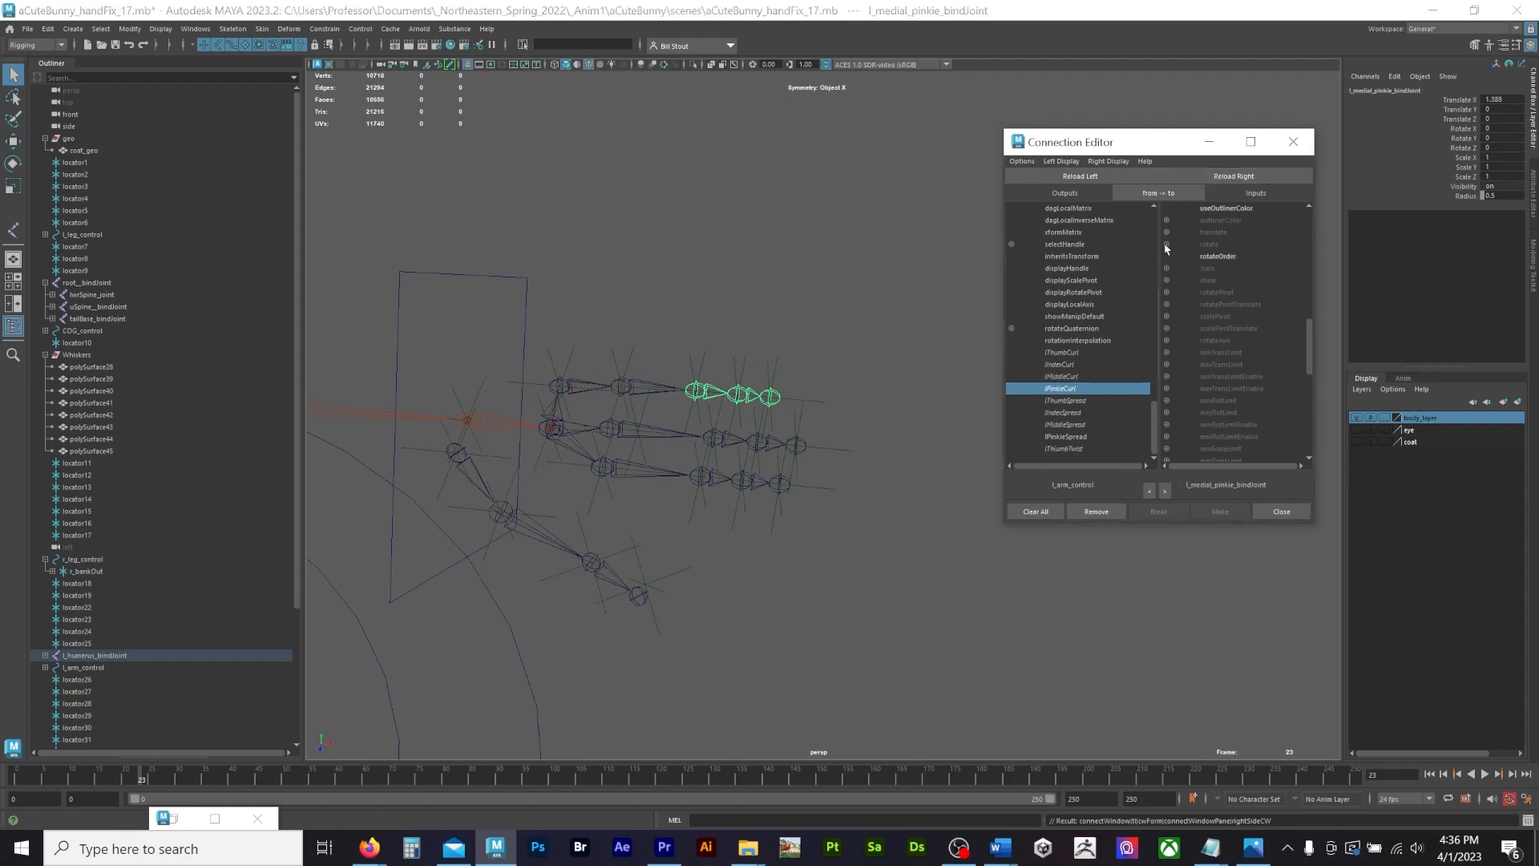
click(1167, 244)
click(1219, 280)
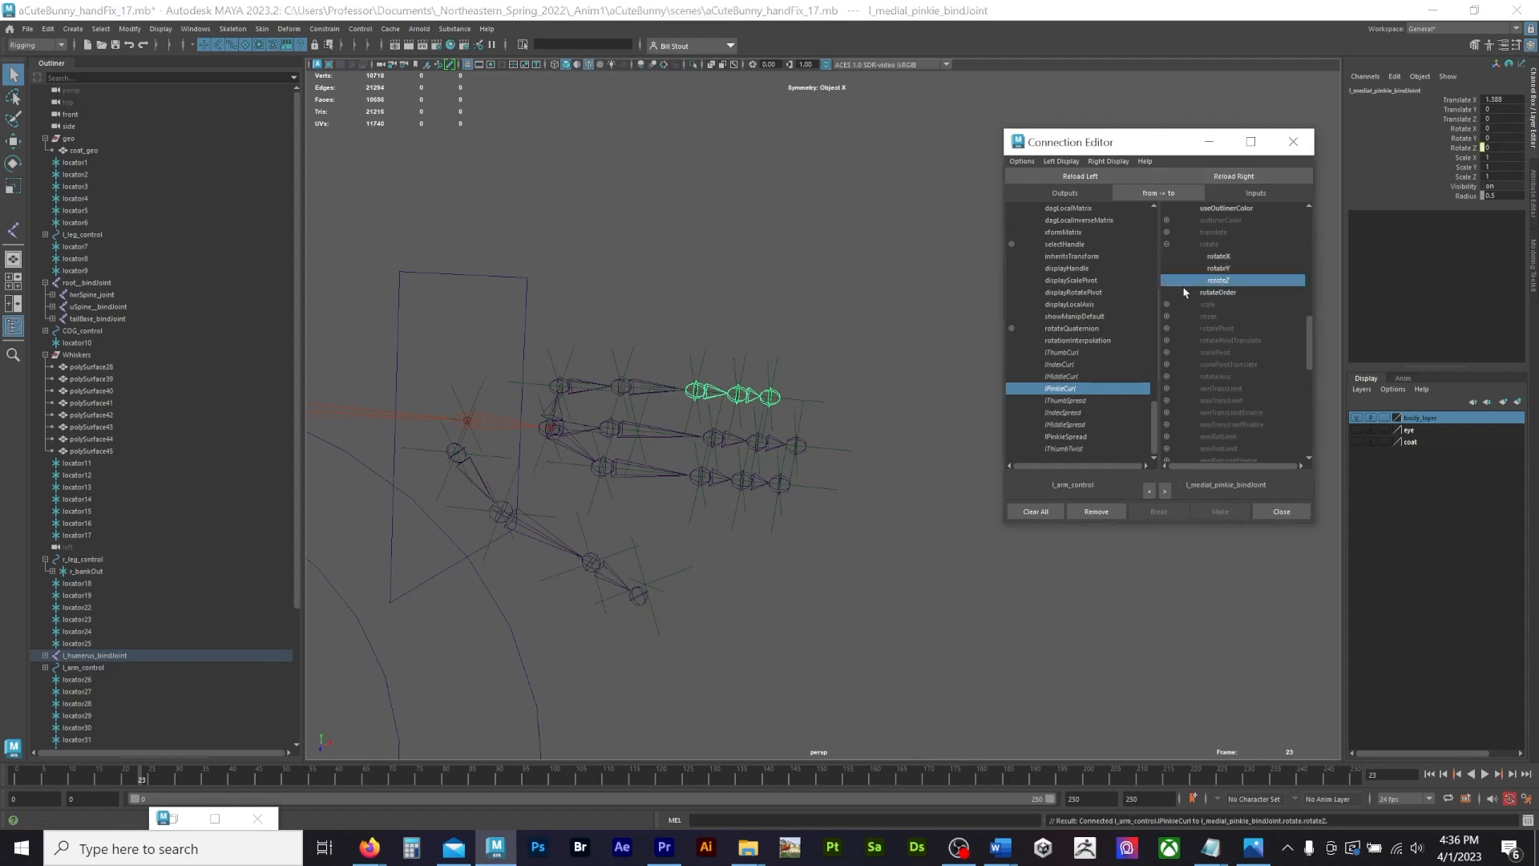
Step: Load the pinkie's third joint, l_distal_pinkie_bindJoint, as the target and connect lPinkieCurl to its rotateZ
click(748, 394)
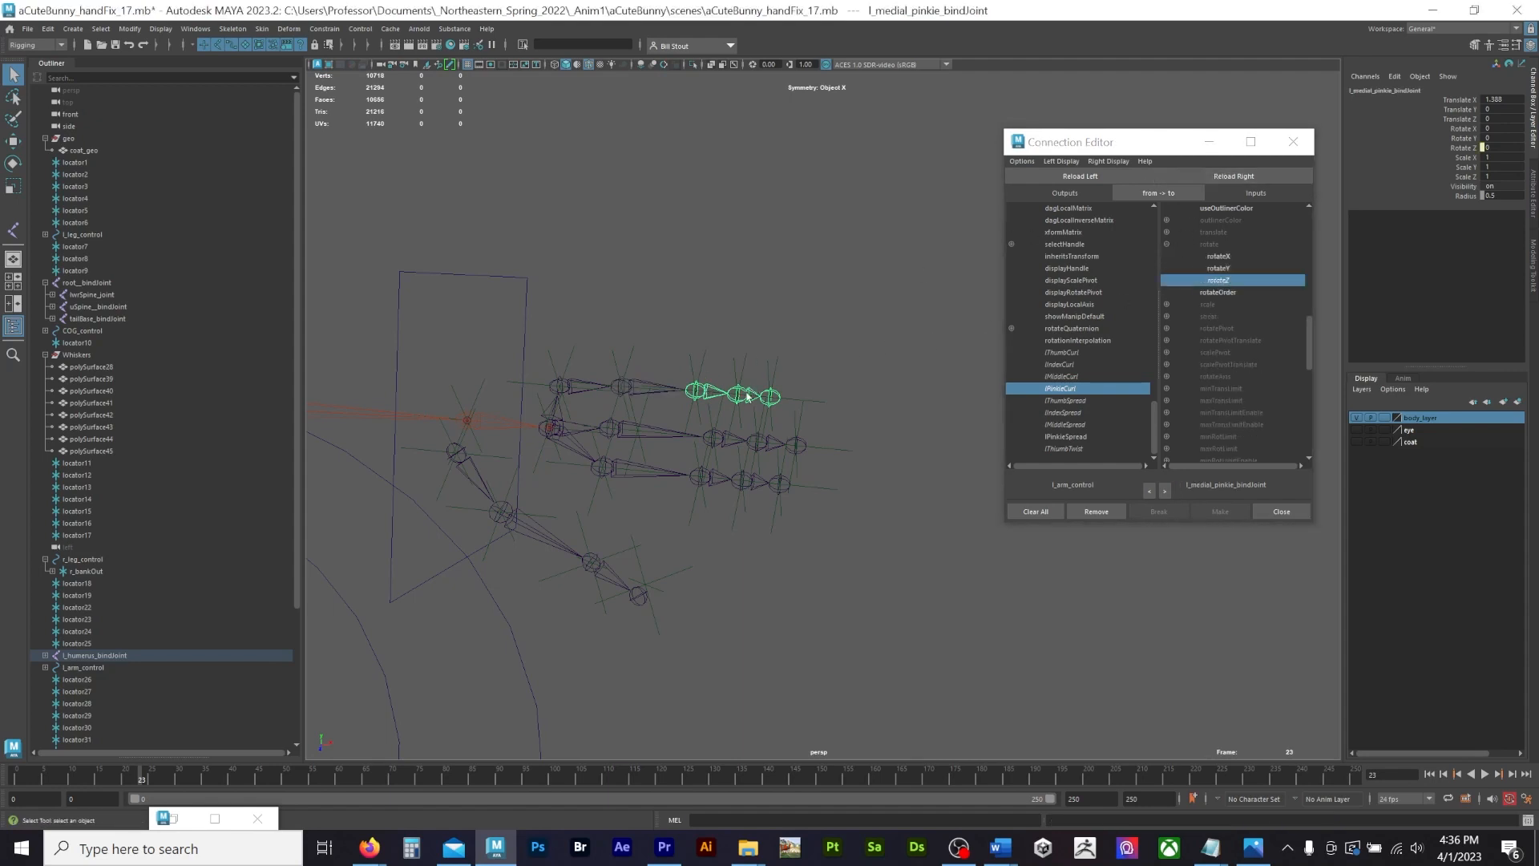
click(1256, 175)
click(1167, 244)
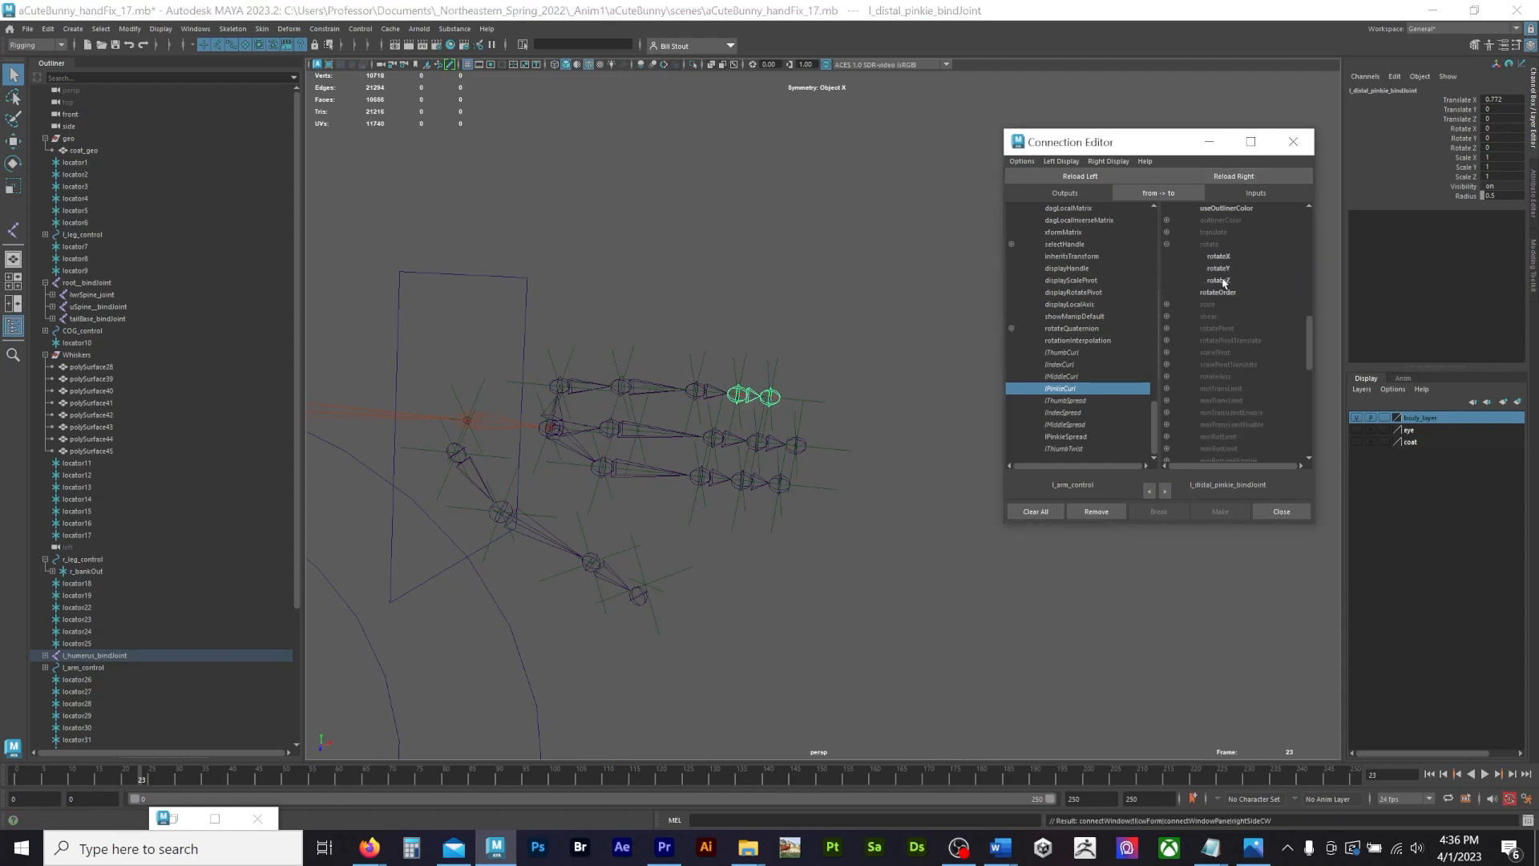
click(1219, 280)
Step: Reload the pinkie's base joint, l_proximal_pinkie__bindJoint, as the connection target and expand its rotate attributes
click(641, 383)
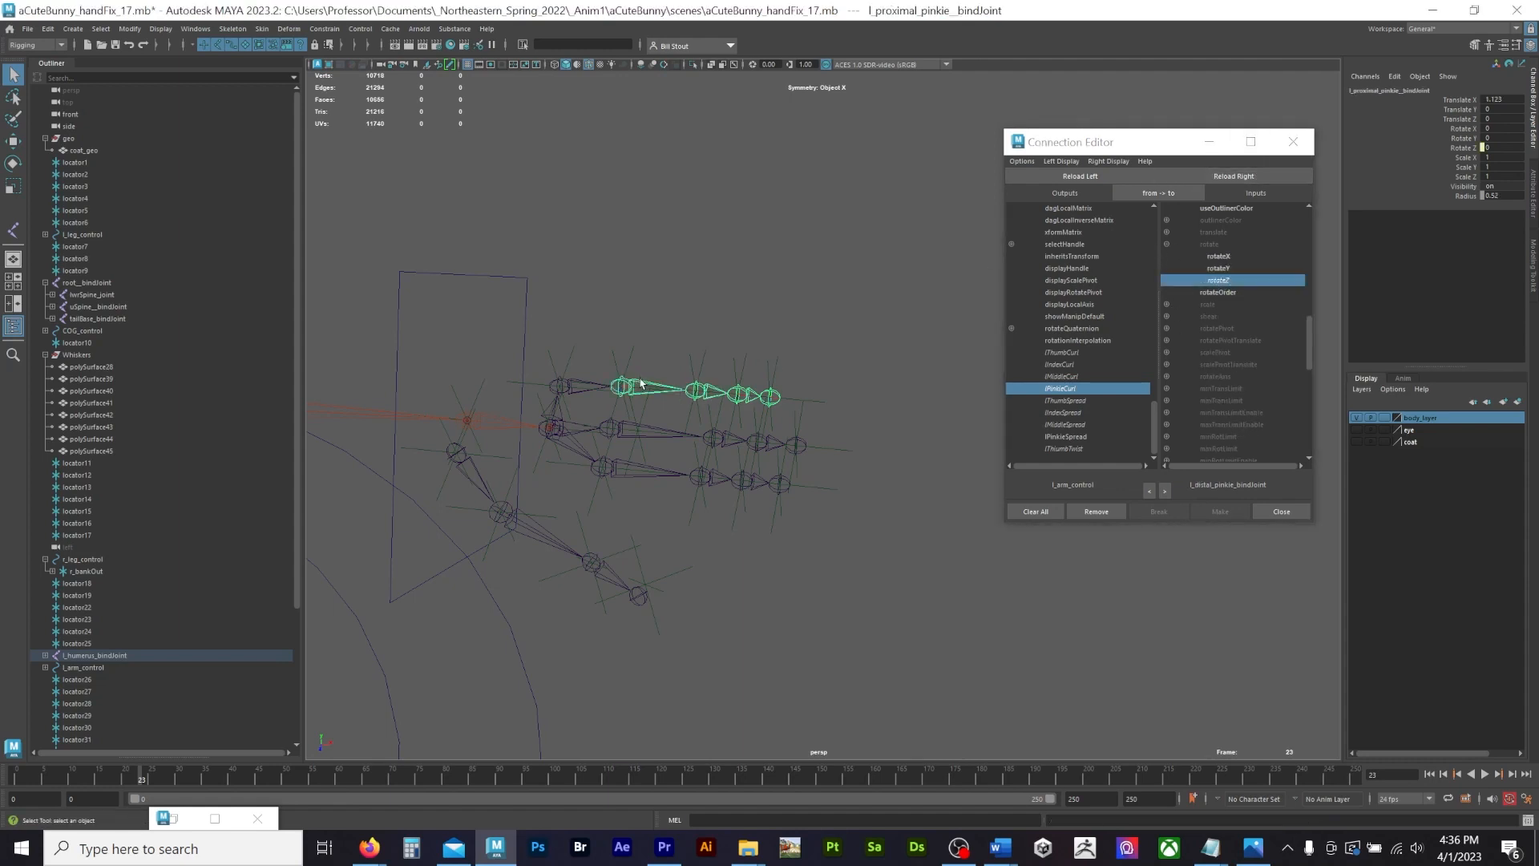
click(1273, 176)
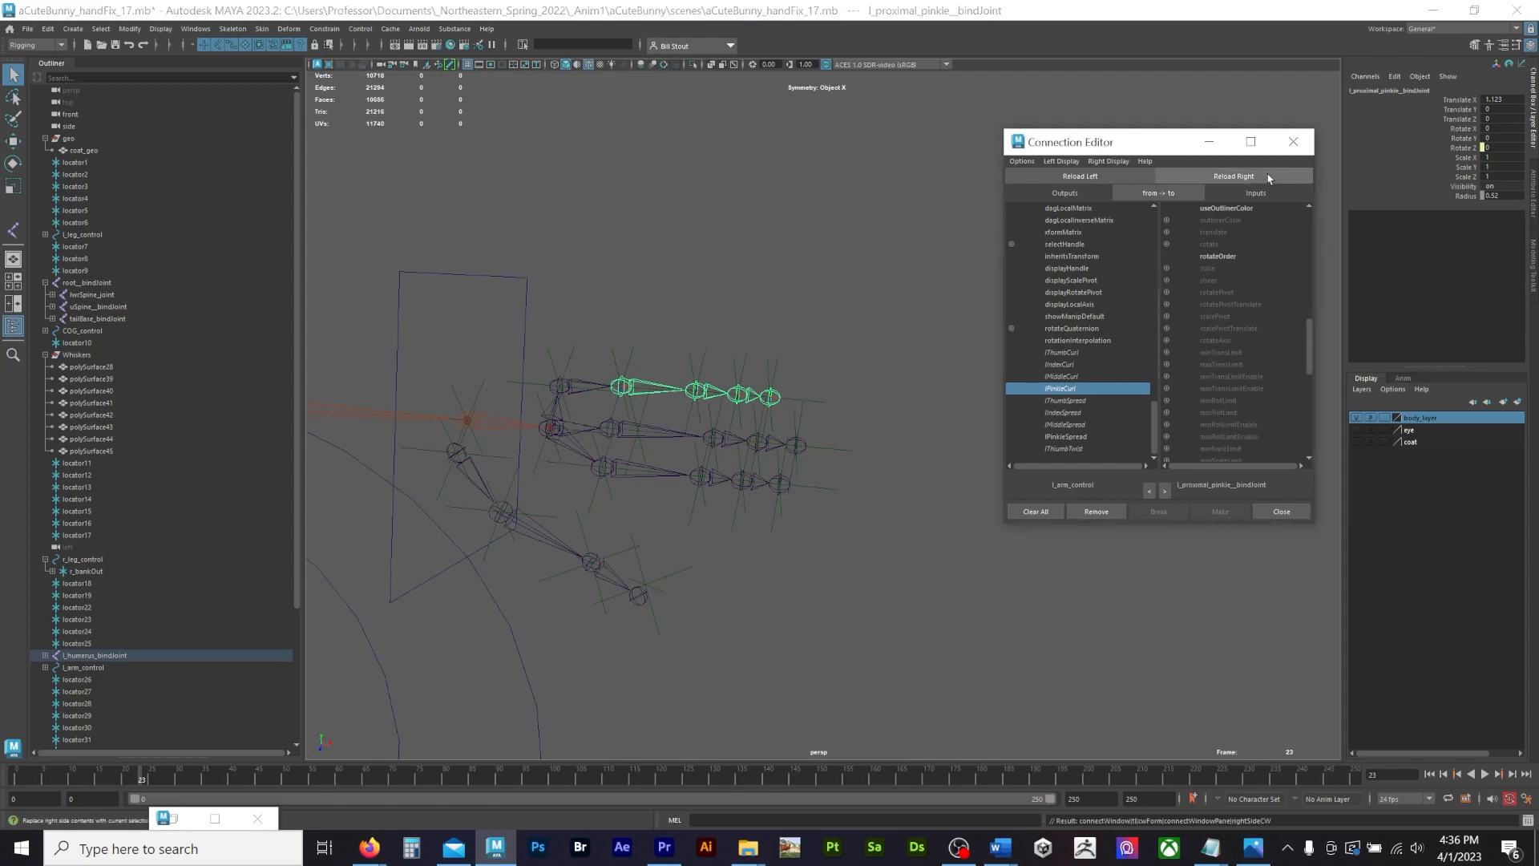
click(1167, 244)
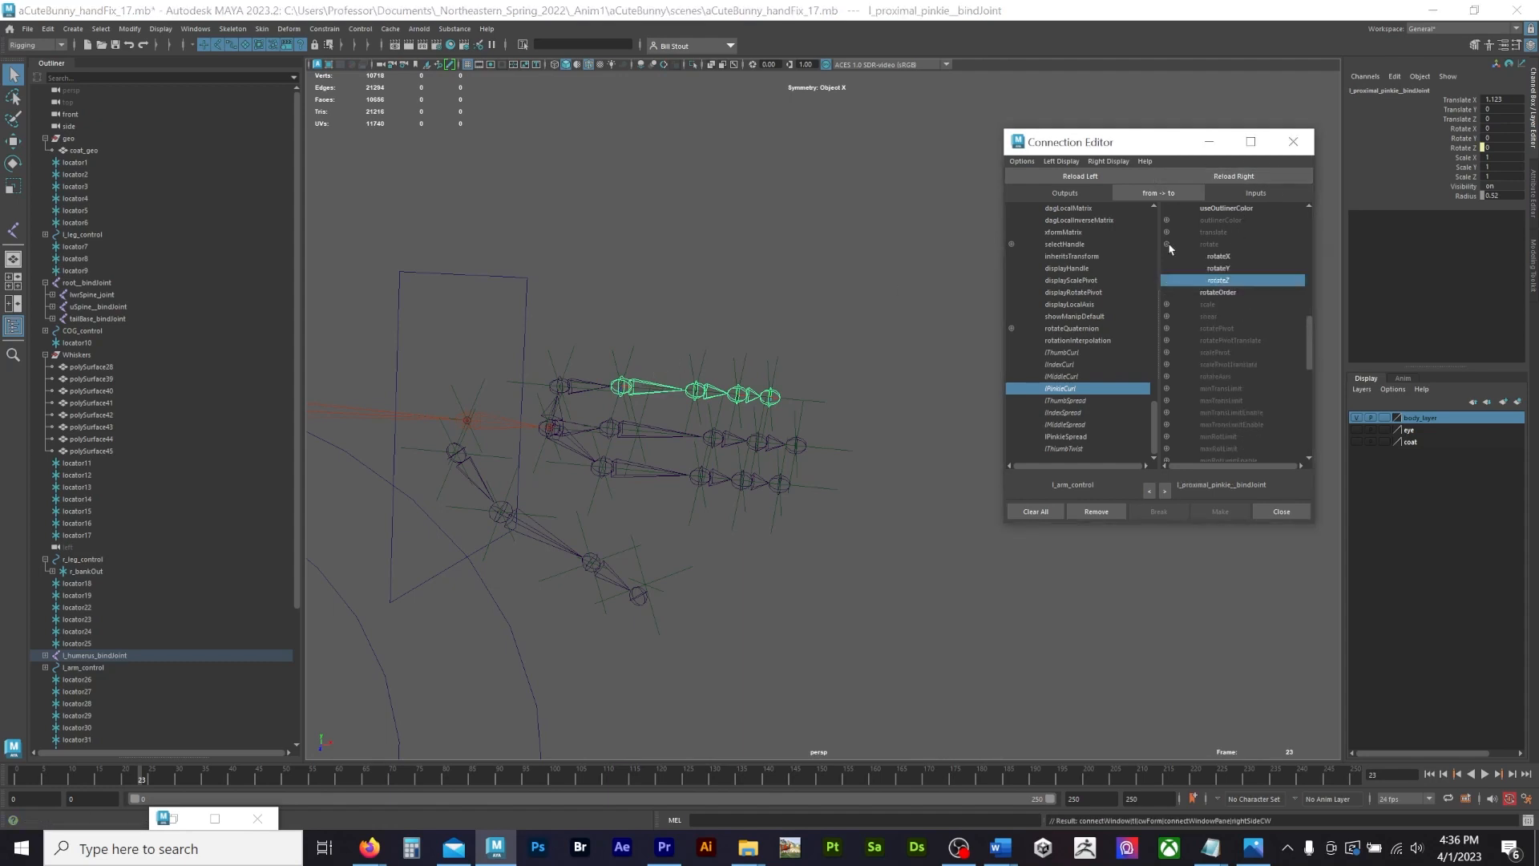
click(1233, 270)
click(1255, 280)
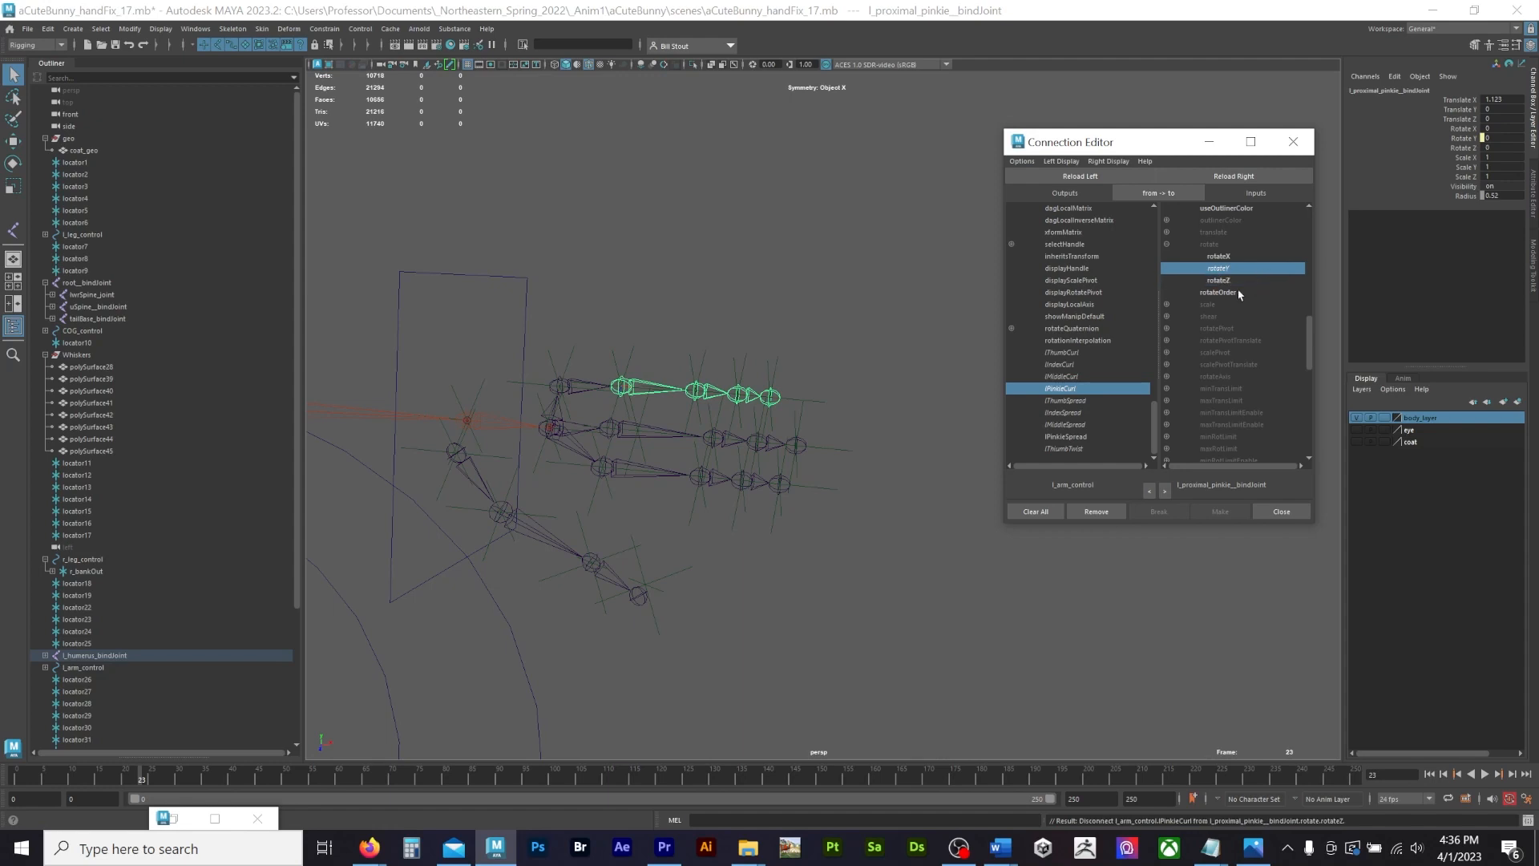
click(1239, 292)
click(1235, 280)
click(1231, 285)
click(1231, 292)
click(1213, 283)
click(1224, 280)
click(1240, 282)
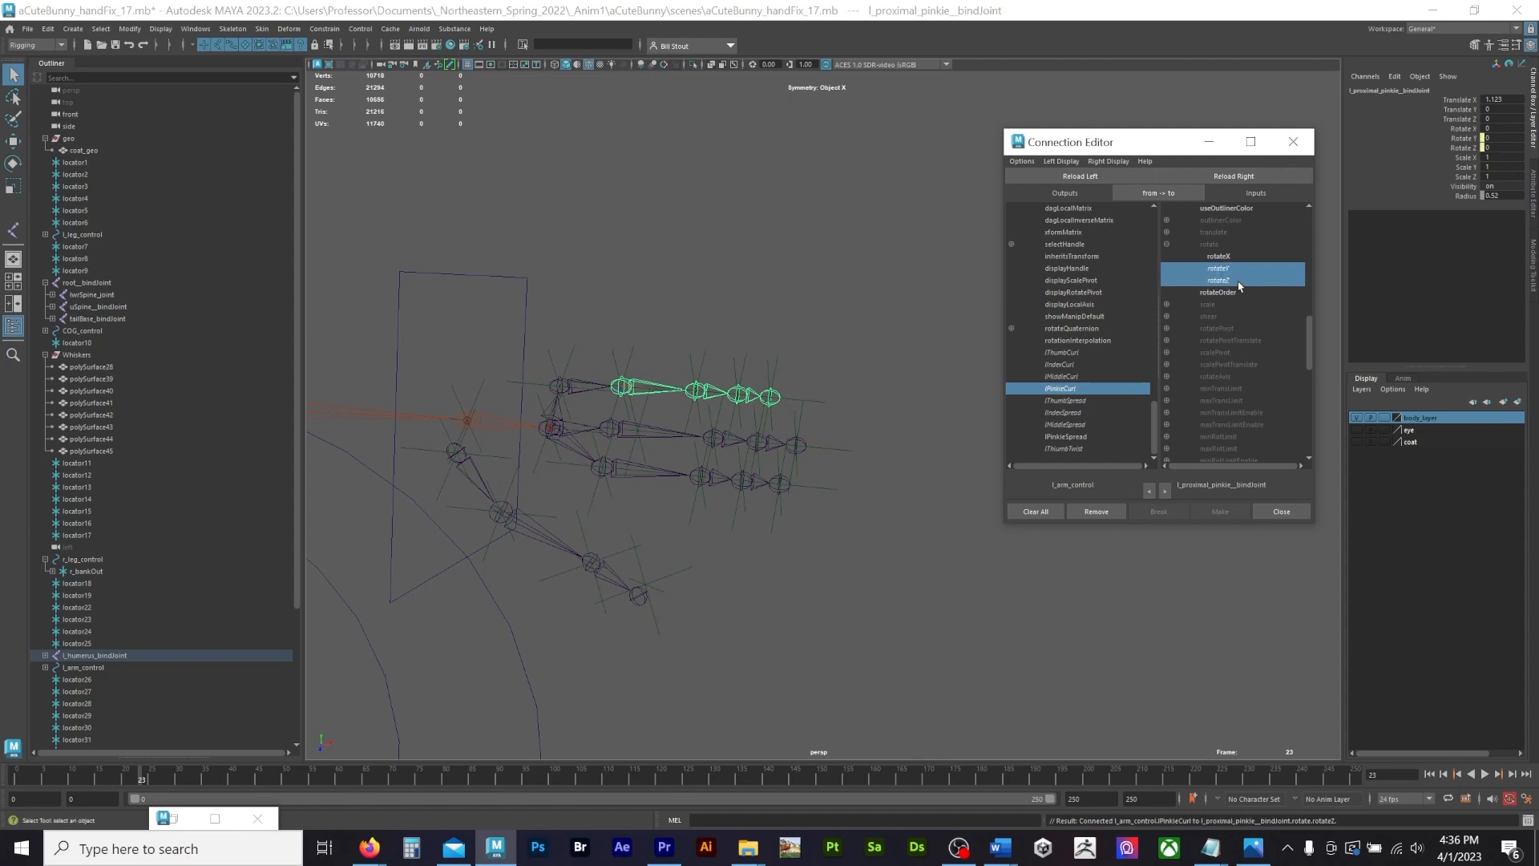
click(1222, 269)
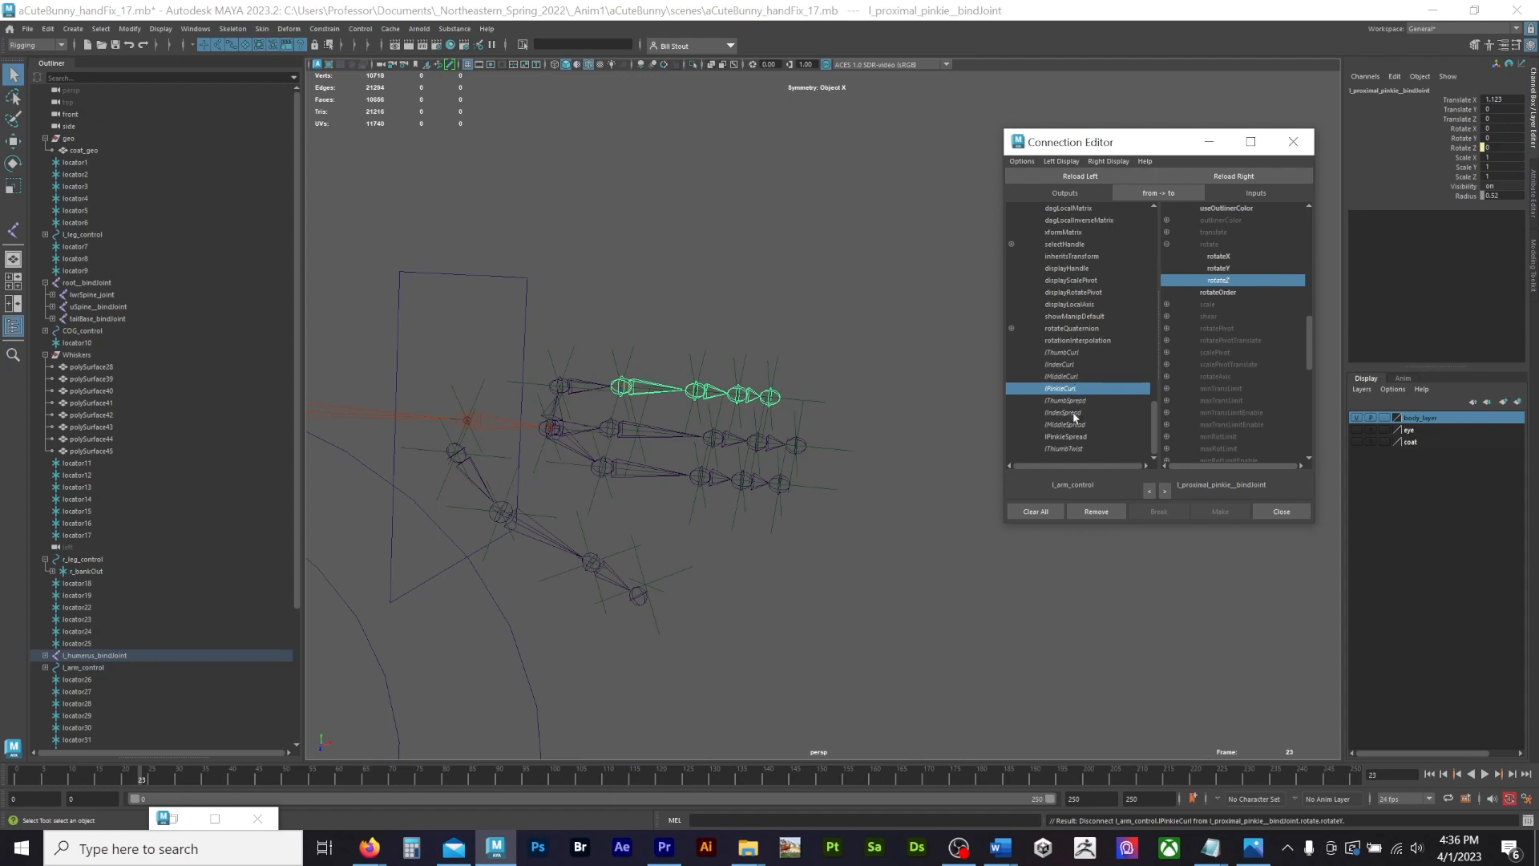
Step: Connect lPinkieSpread to rotateY of l_proximal_pinkie__bindJoint
click(1082, 436)
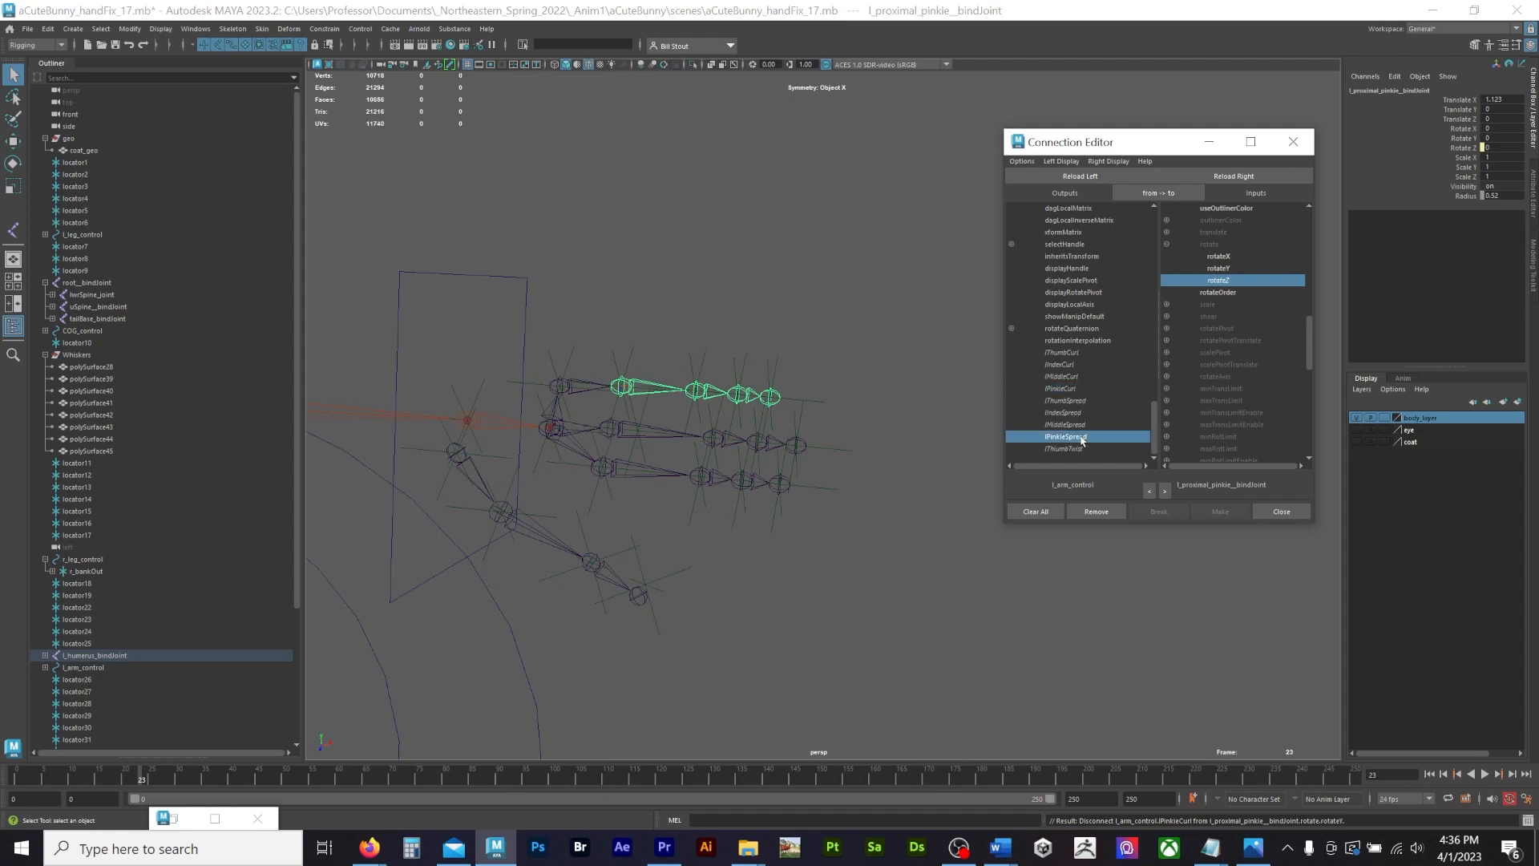
click(1223, 269)
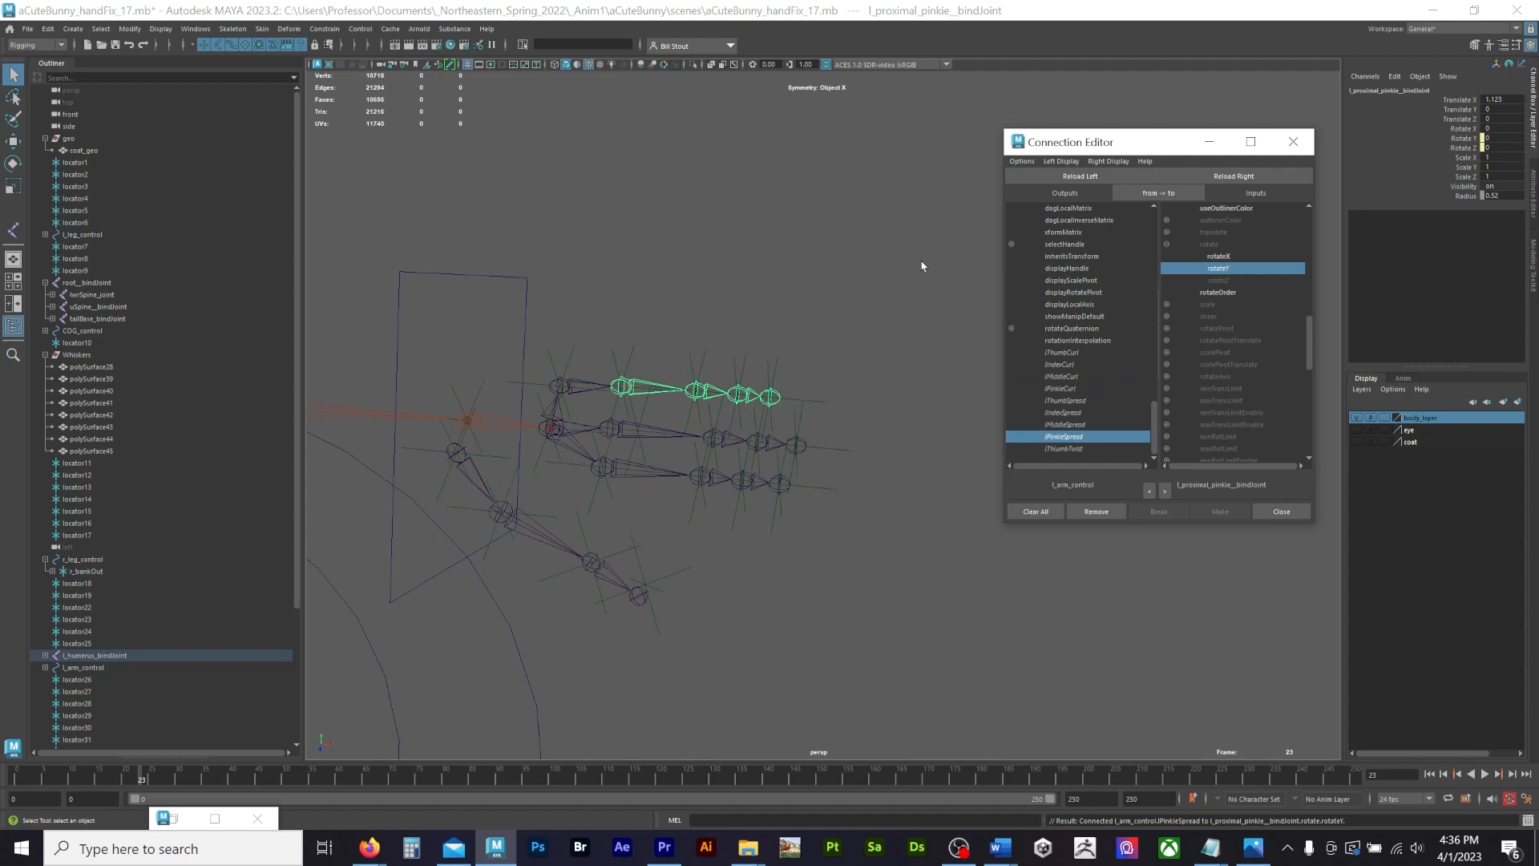
Step: Select l_arm_control around the wrist and minimize the Connection Editor
drag(520, 257, 537, 311)
click(1209, 142)
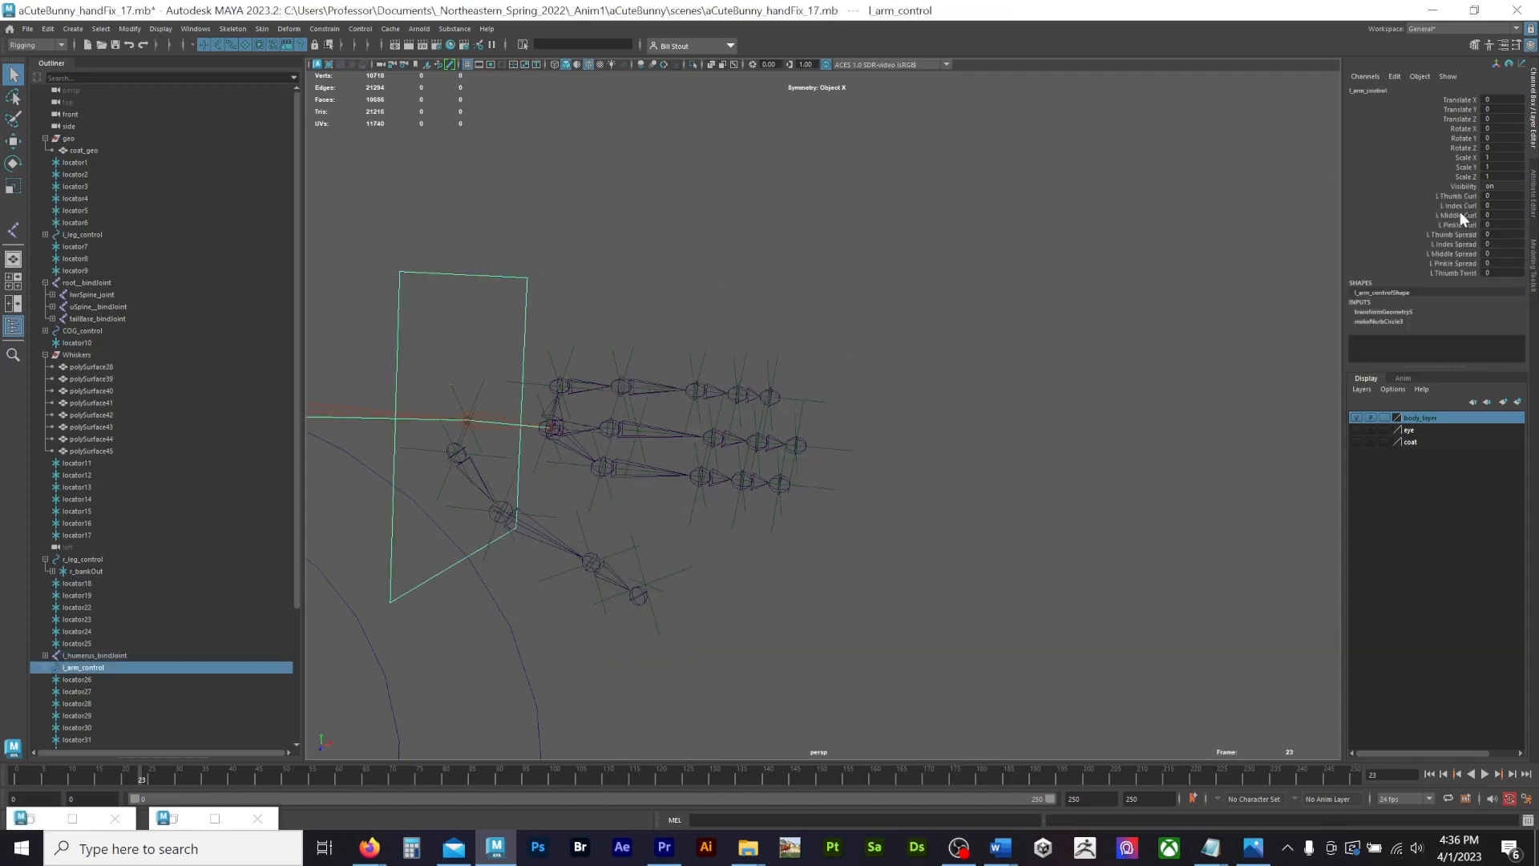
drag(1450, 195, 1455, 223)
middle_drag(1054, 210, 533, 128)
alt+drag(758, 261, 811, 230)
key(ctrl+z)
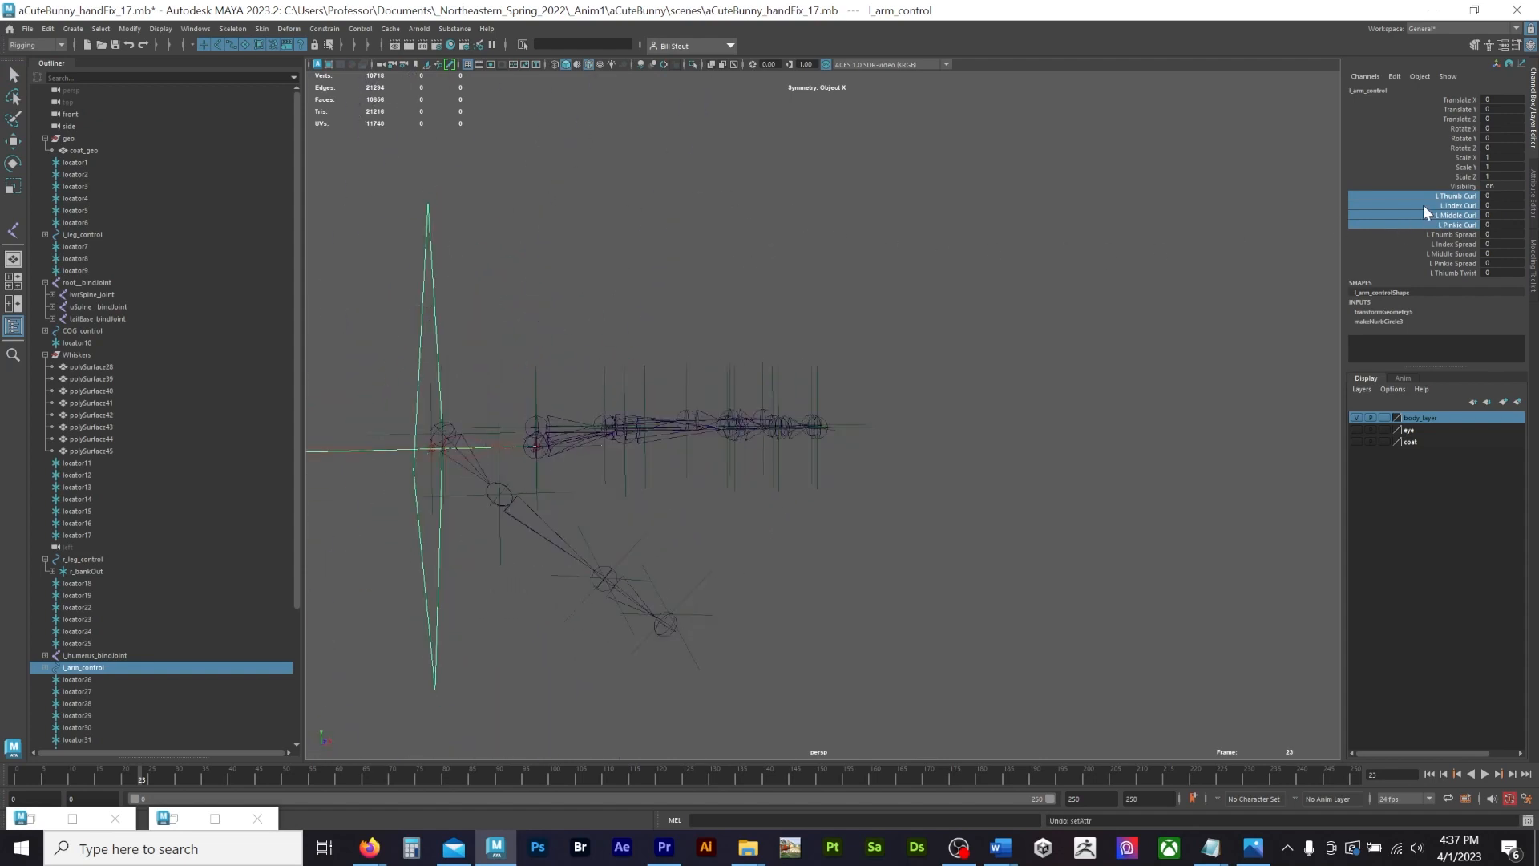
Step: Curl the index, middle and pinkie fingers together by scrubbing their curl attributes on l_arm_control to about -69
drag(1422, 205, 1419, 225)
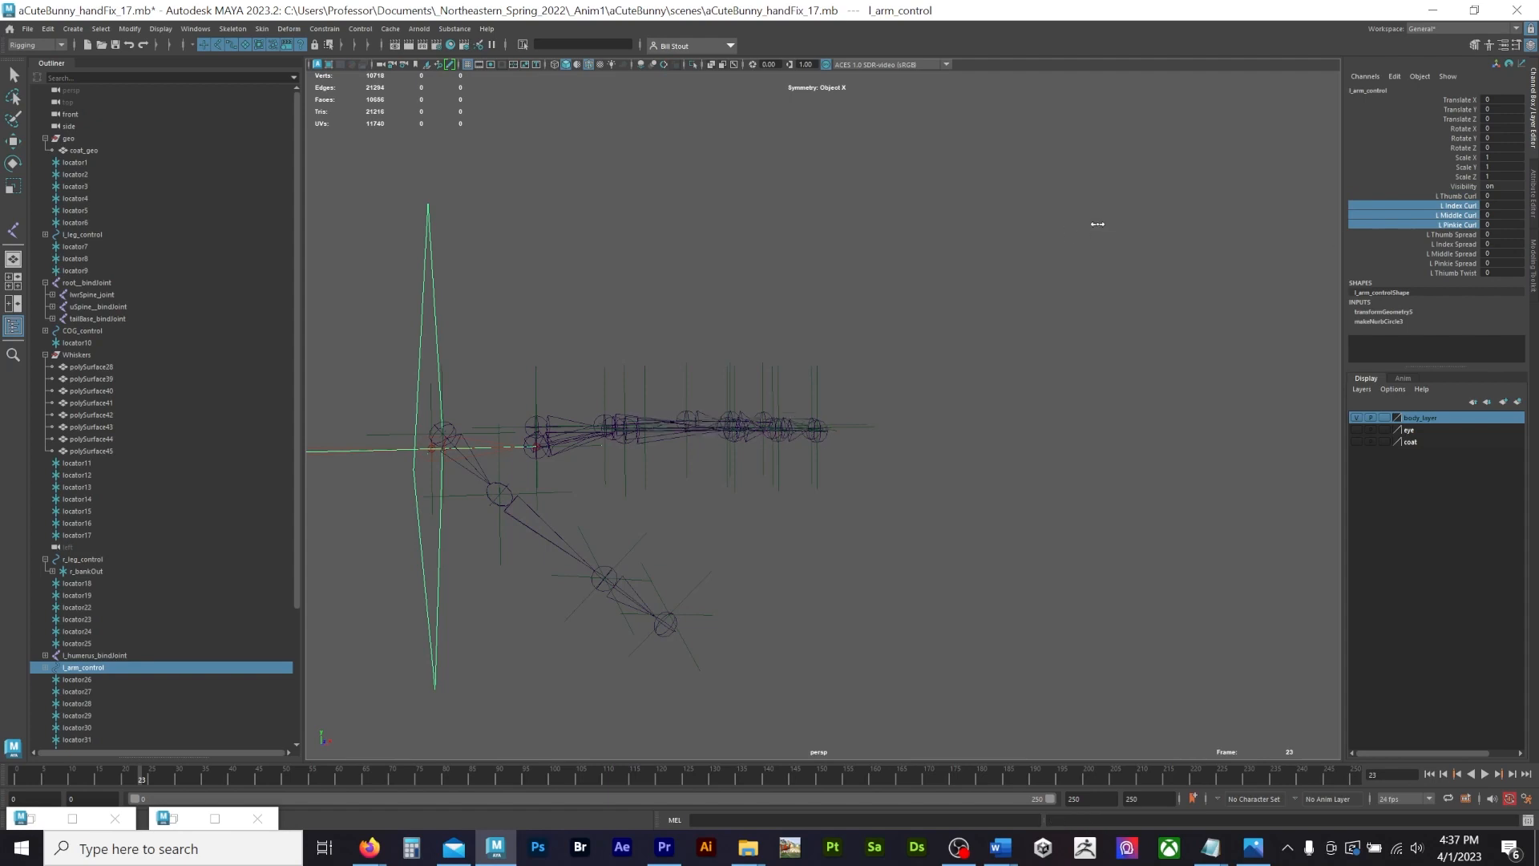
middle_drag(1098, 224, 690, 221)
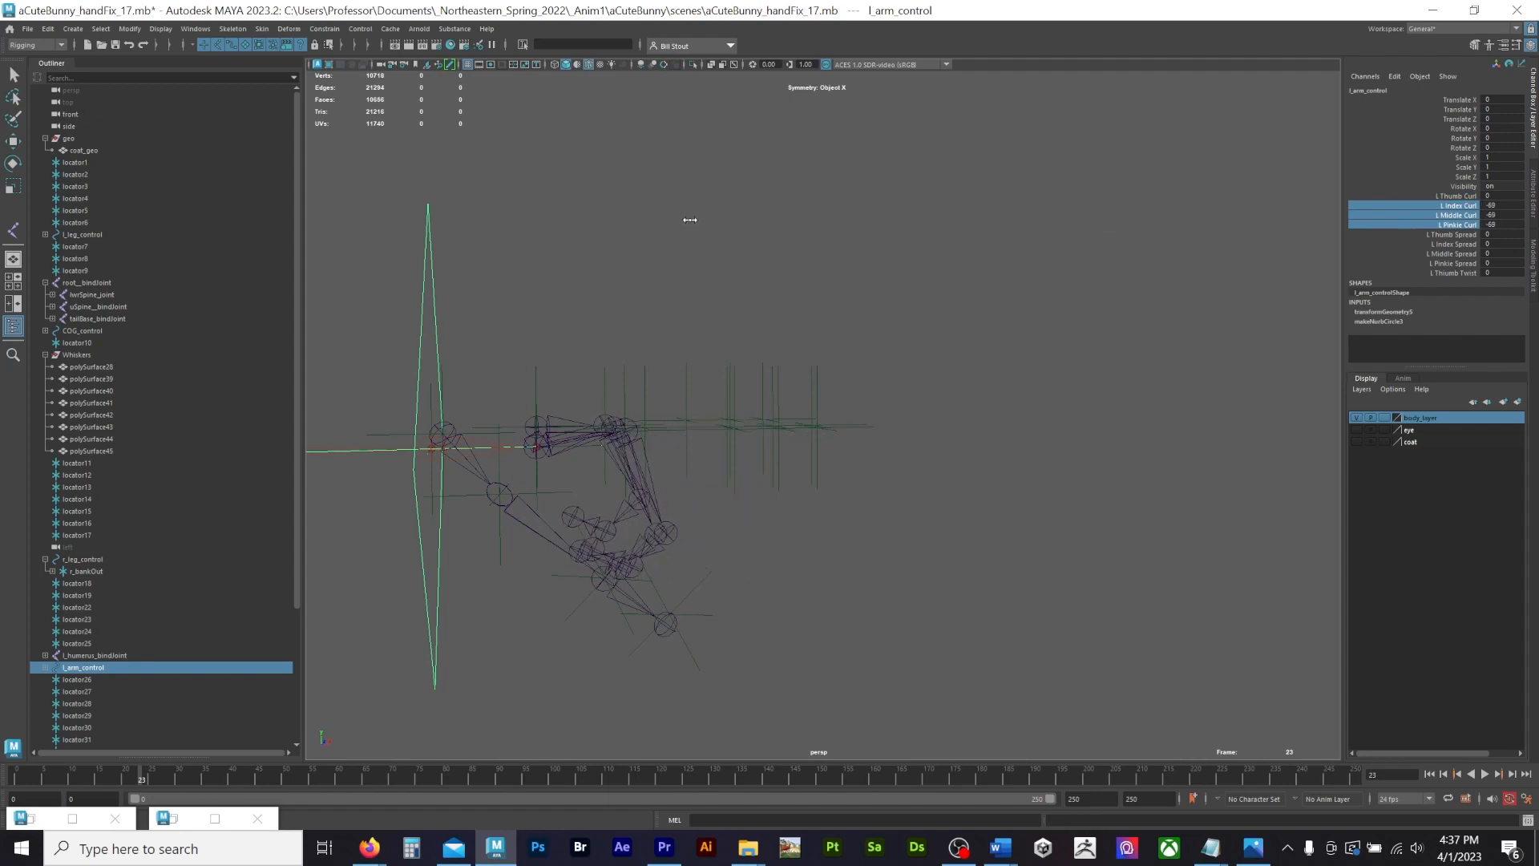
Step: Bend the thumb inward with a small negative L Thumb Curl value so it meets the curled fingers
click(1455, 195)
middle_drag(1099, 196, 992, 200)
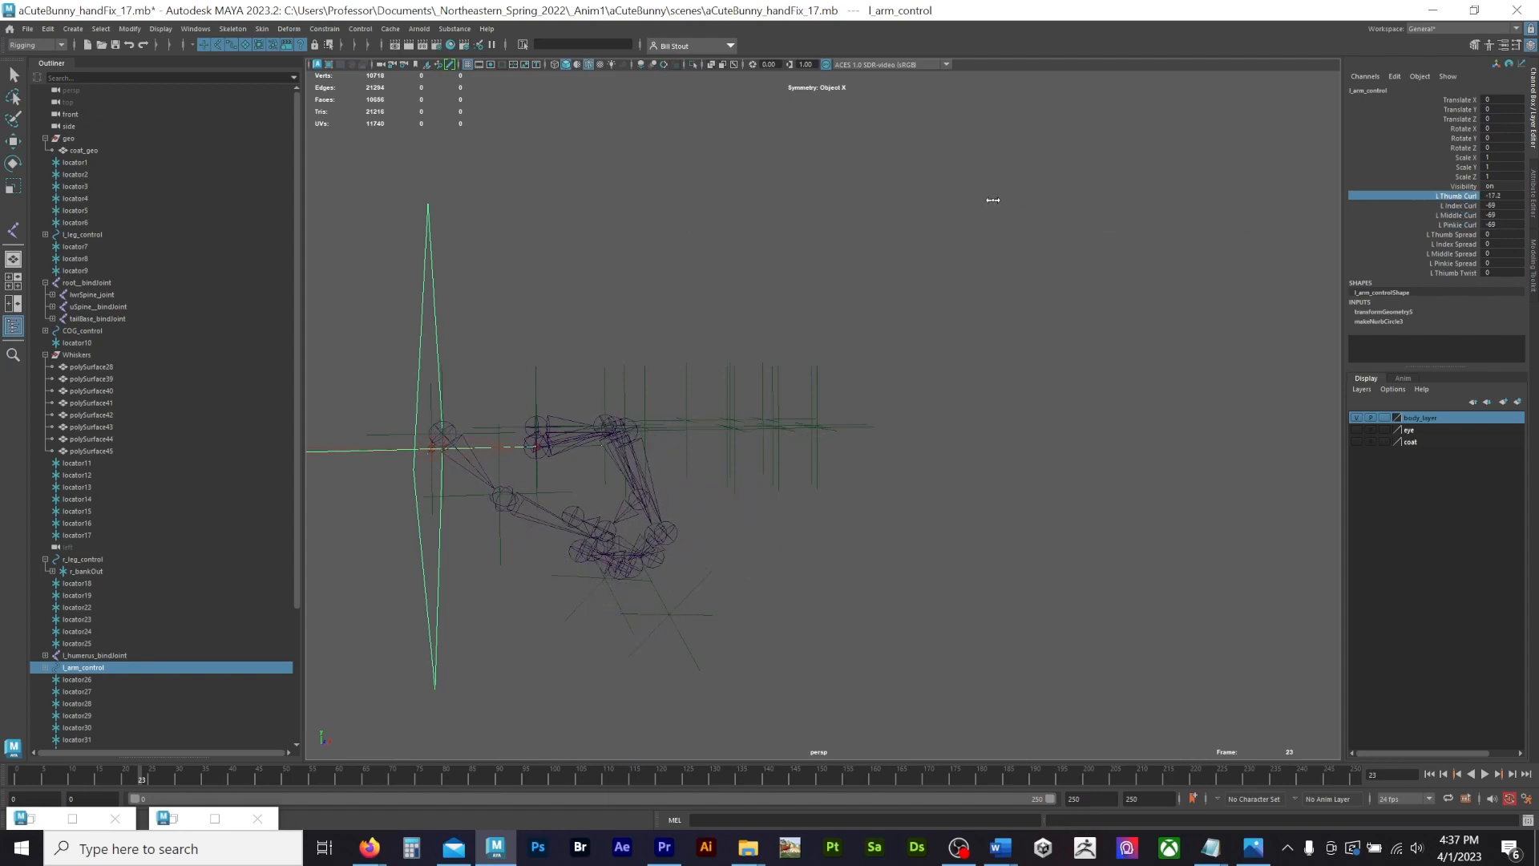
alt+drag(993, 200, 920, 195)
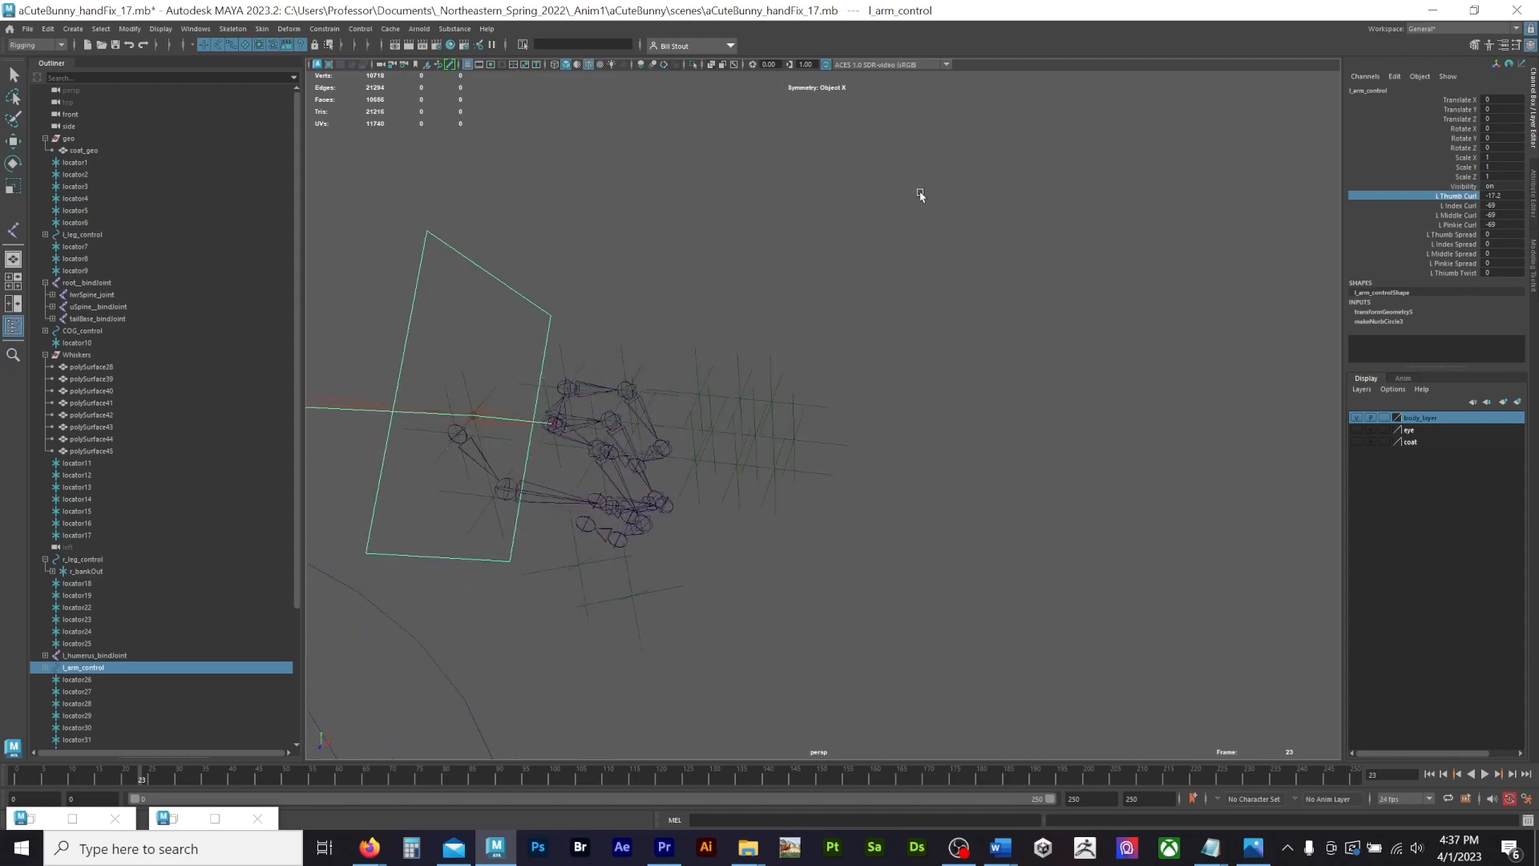
middle_drag(920, 196, 962, 186)
alt+drag(962, 186, 1060, 182)
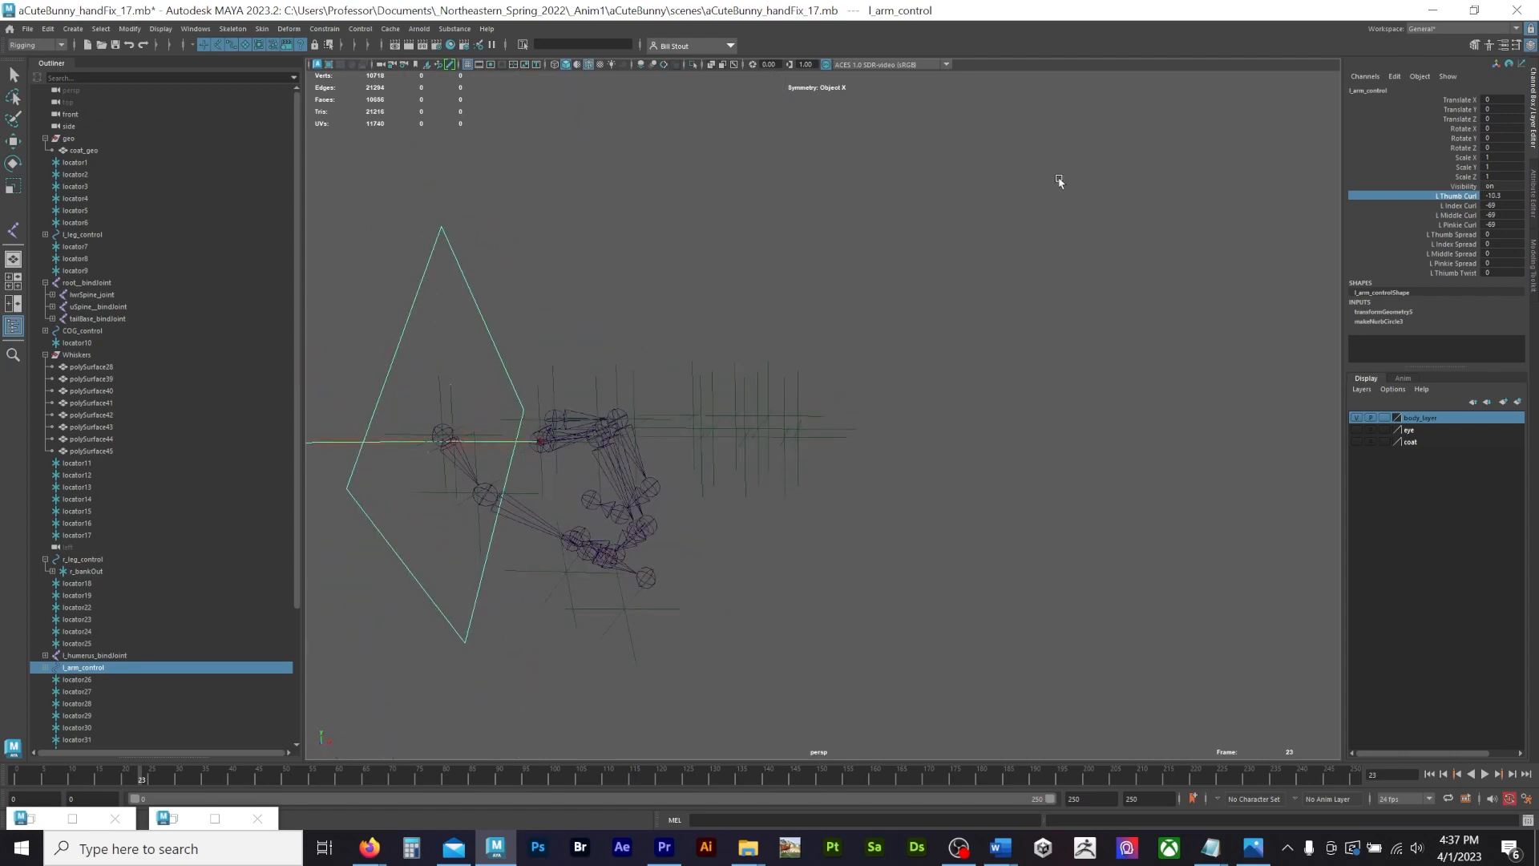
Step: Test the thumb pose on l_arm_control by scrubbing L Thumb Spread and L Thumb Curl to about -28 each
click(1439, 253)
click(1439, 235)
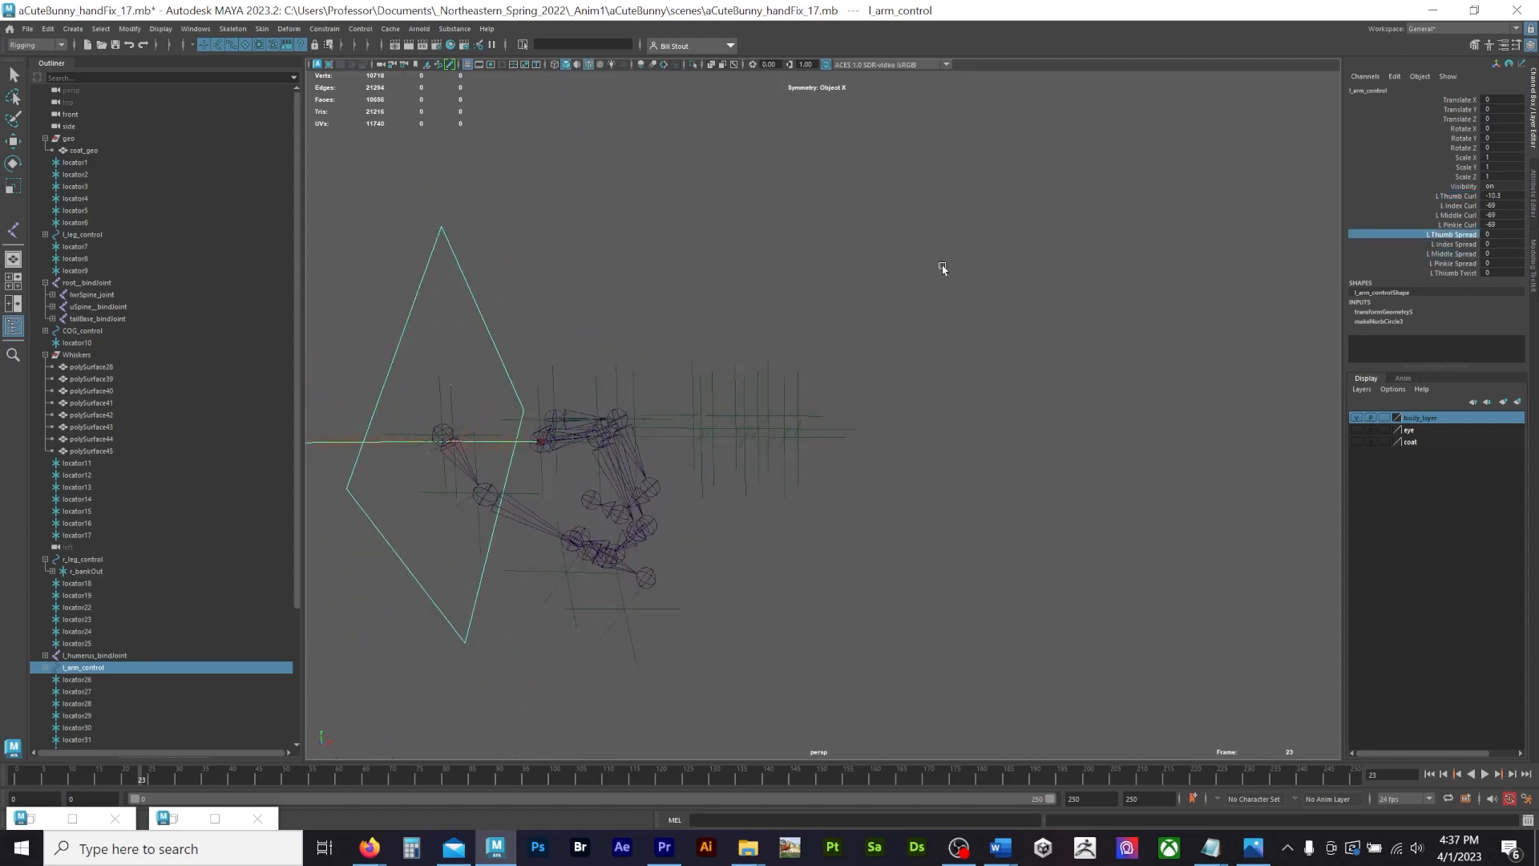
middle_drag(942, 269, 850, 231)
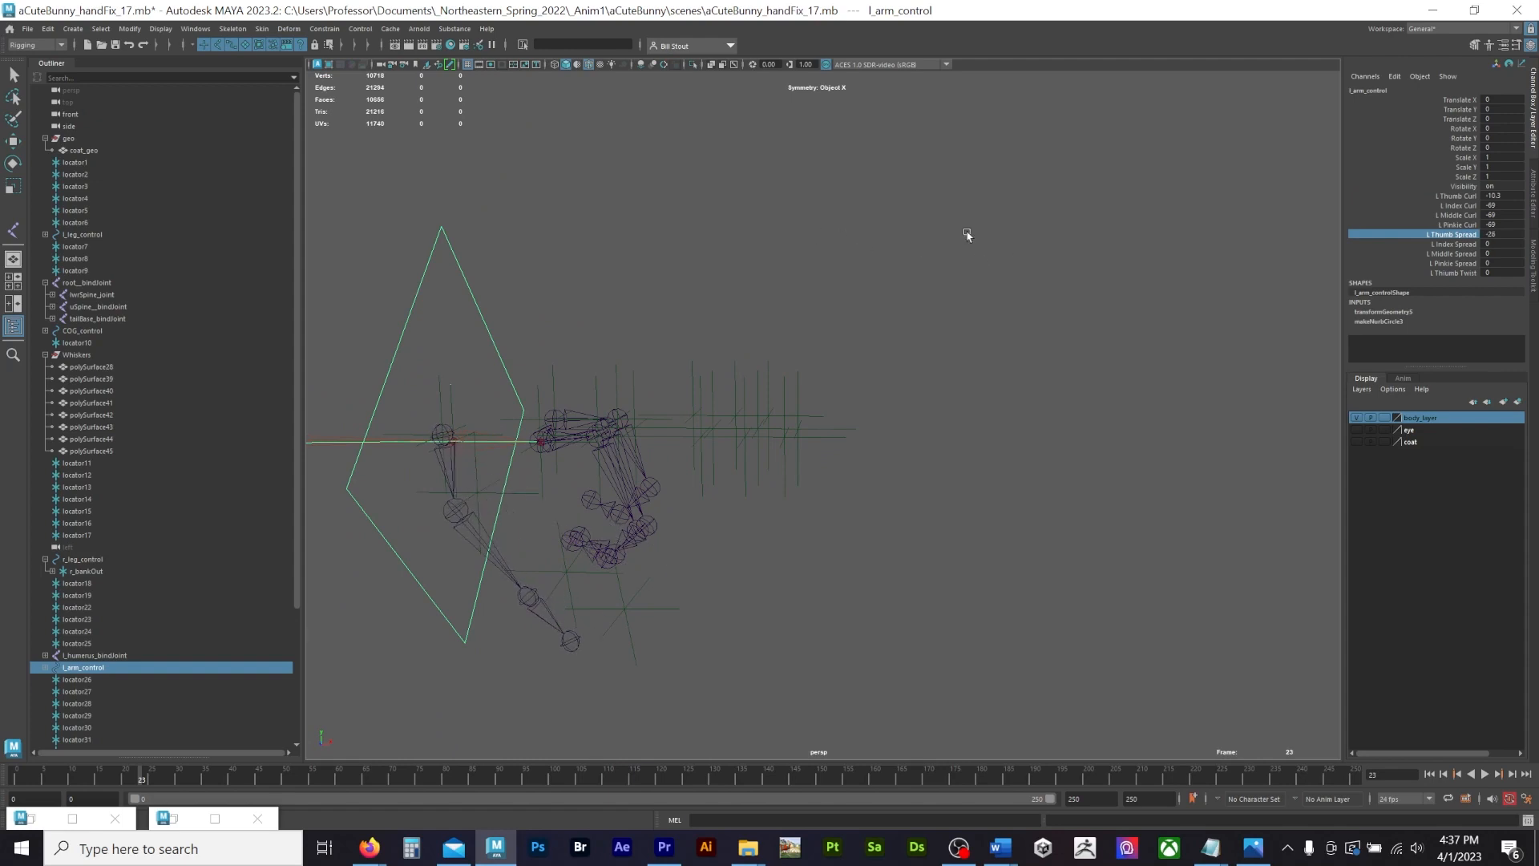
click(1450, 196)
middle_drag(1059, 237, 1019, 249)
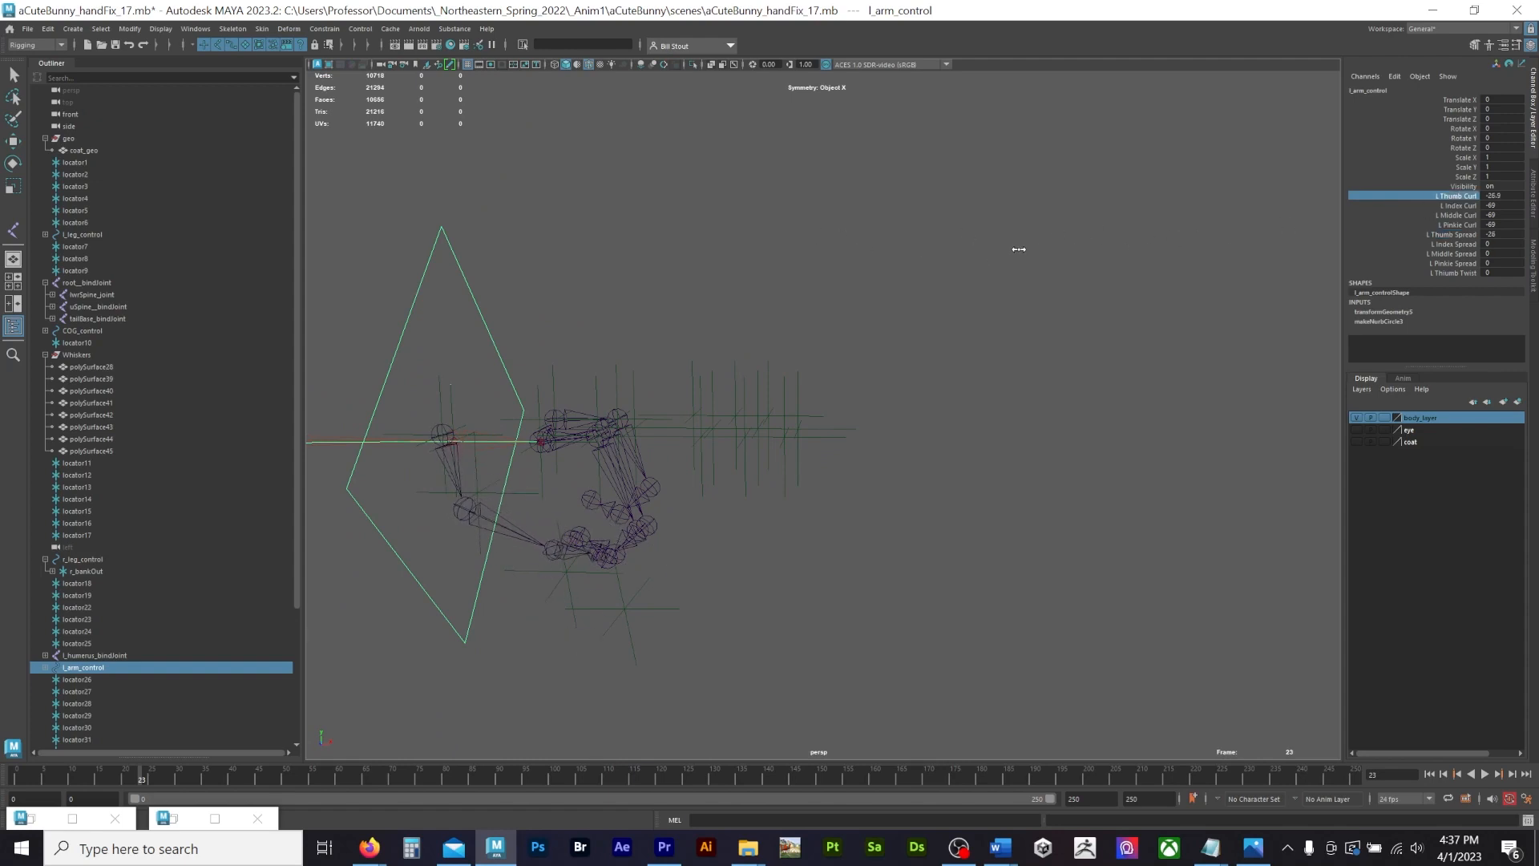
alt+drag(1018, 249, 979, 282)
Step: Undo the last thumb adjustments and reset the thumb, index, middle and pinkie curl attributes to 0
key(ctrl+z)
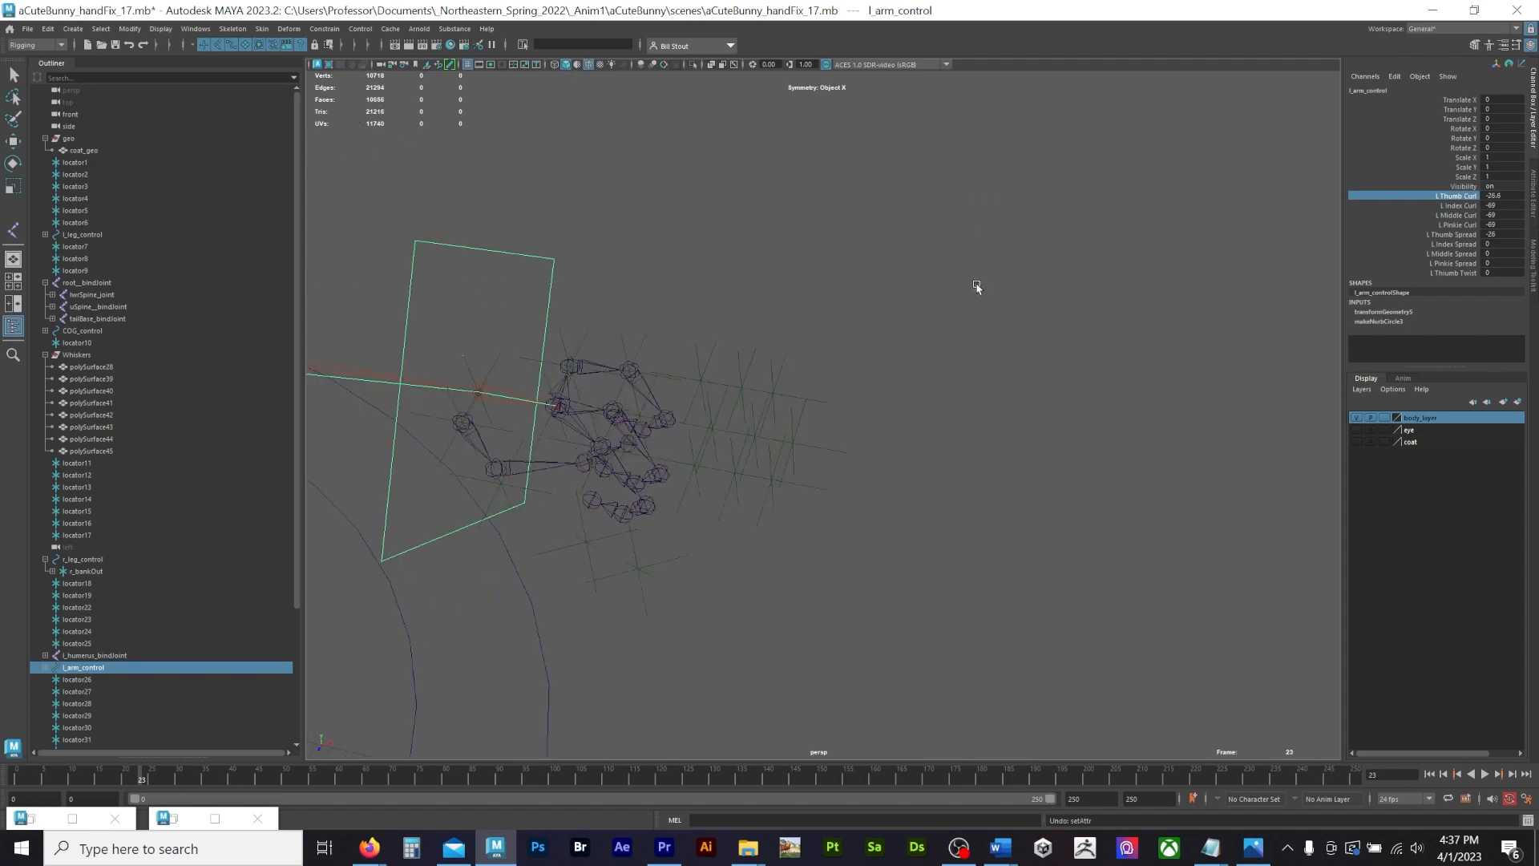
key(ctrl+z)
key(ctrl+z)
key(ctrl+z)
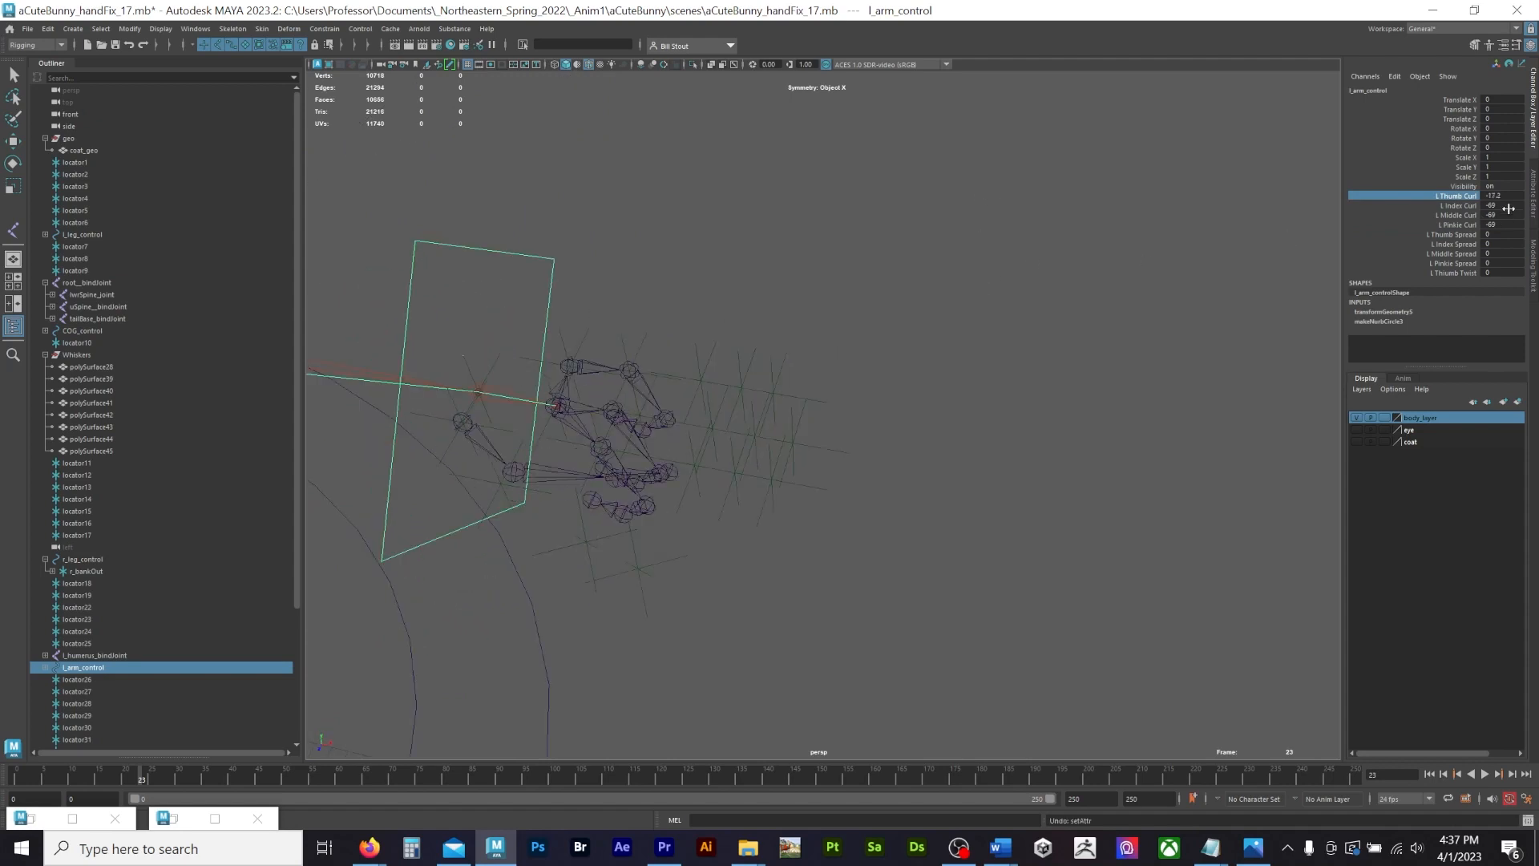
drag(1506, 194, 1507, 229)
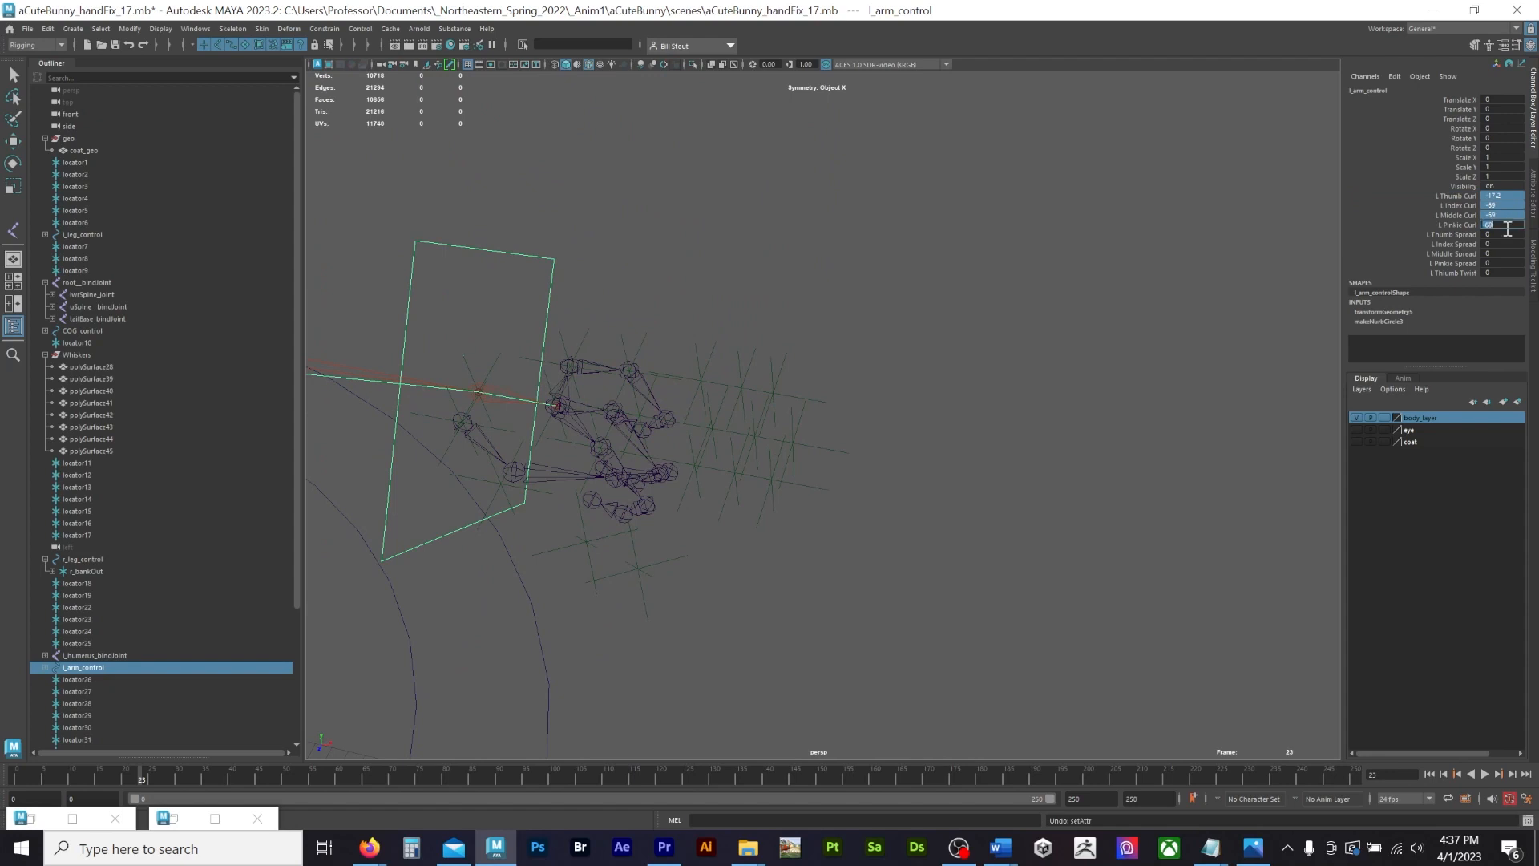
text(0)
key(Return)
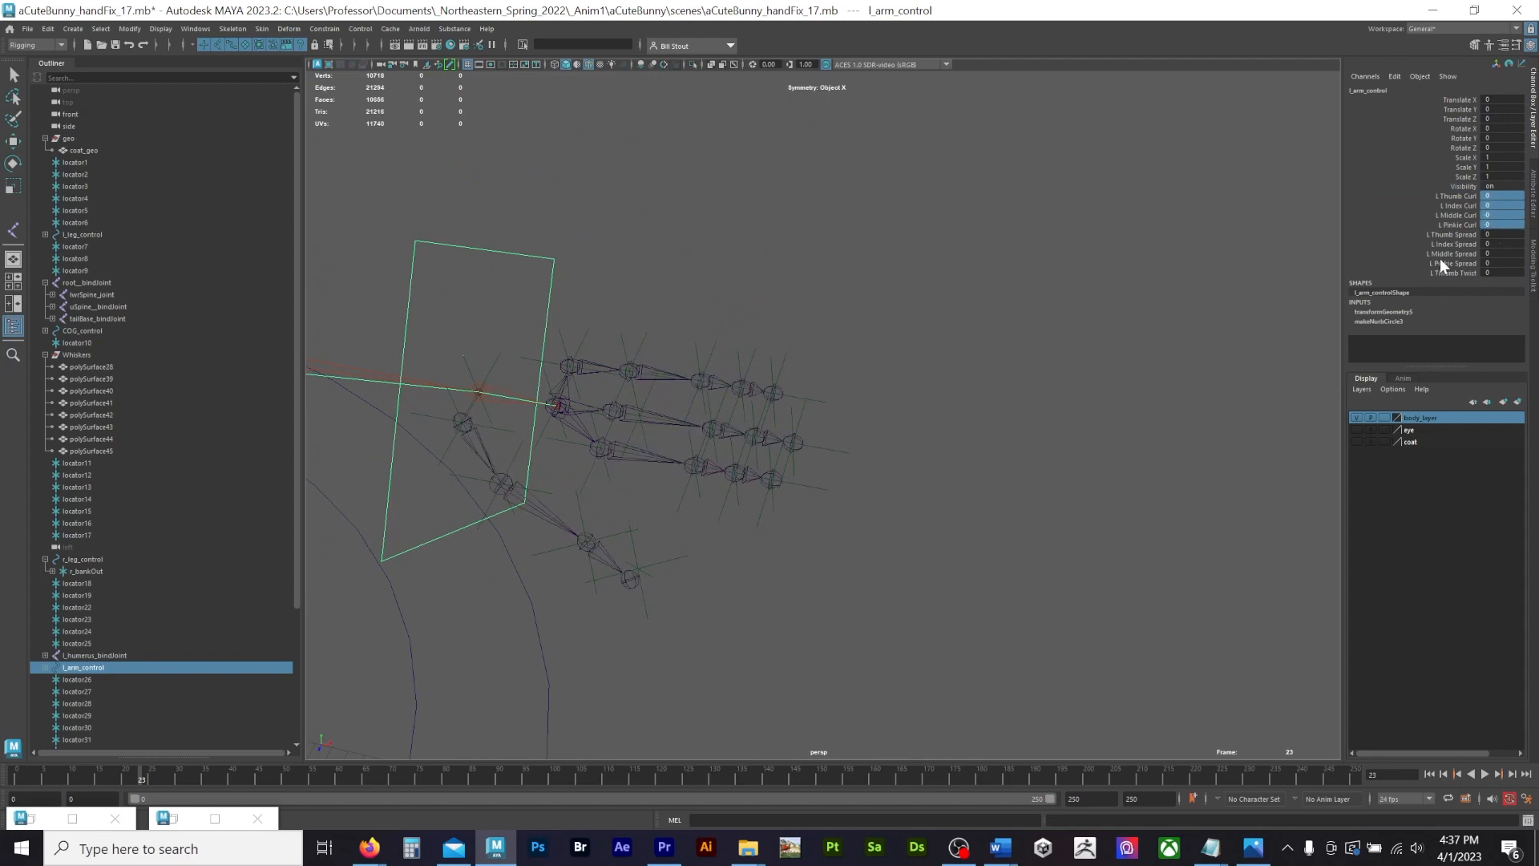
Step: Try scrubbing L Index Spread, L Middle Spread, L Pinkie Spread and L Thumb Twist together to about 24
drag(1451, 244, 1455, 276)
middle_drag(996, 166, 1137, 177)
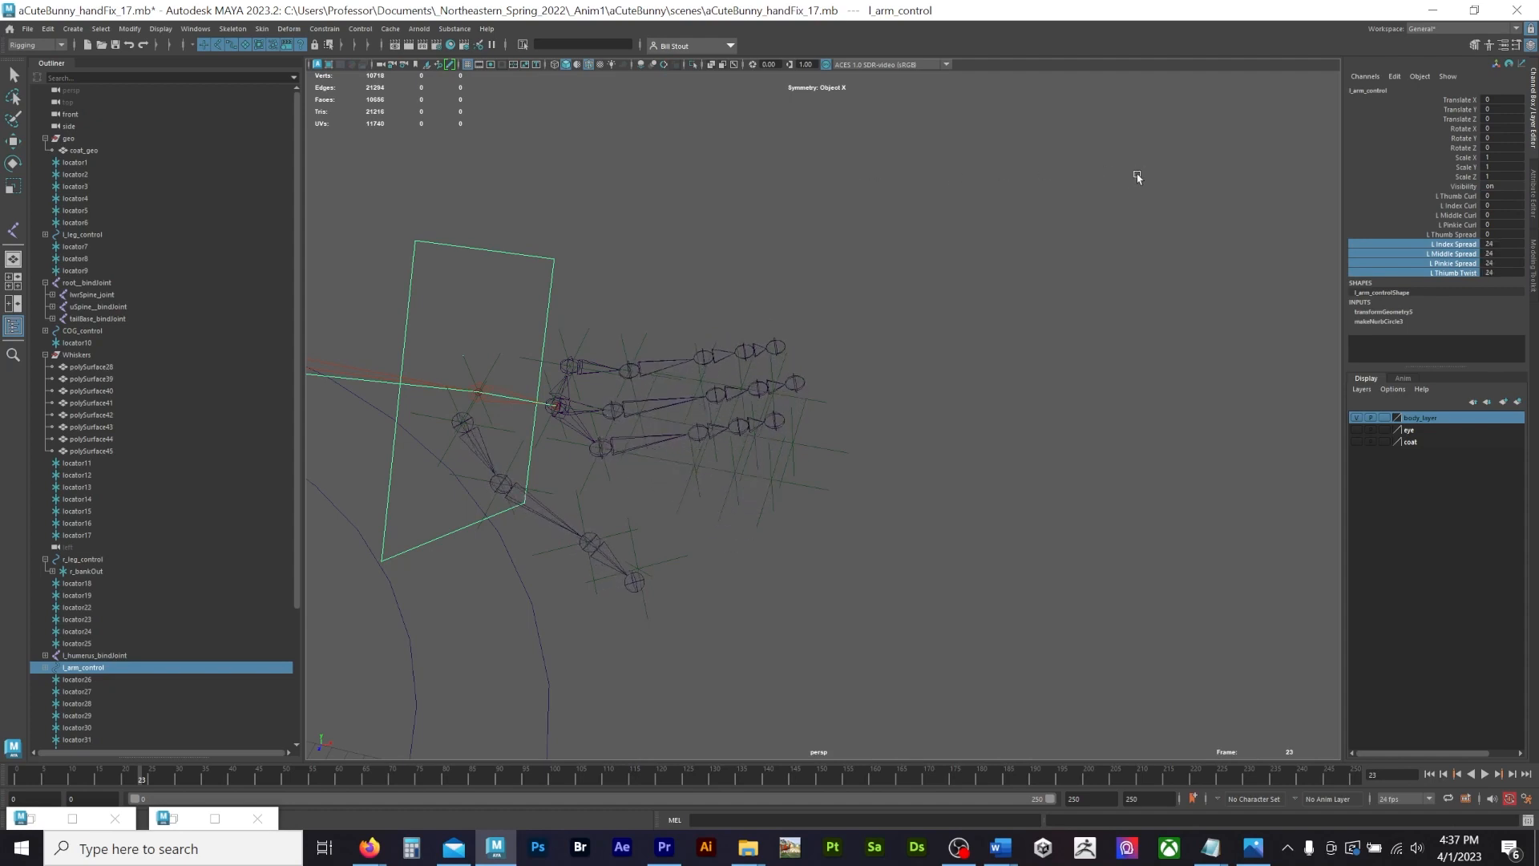
key(q)
click(616, 453)
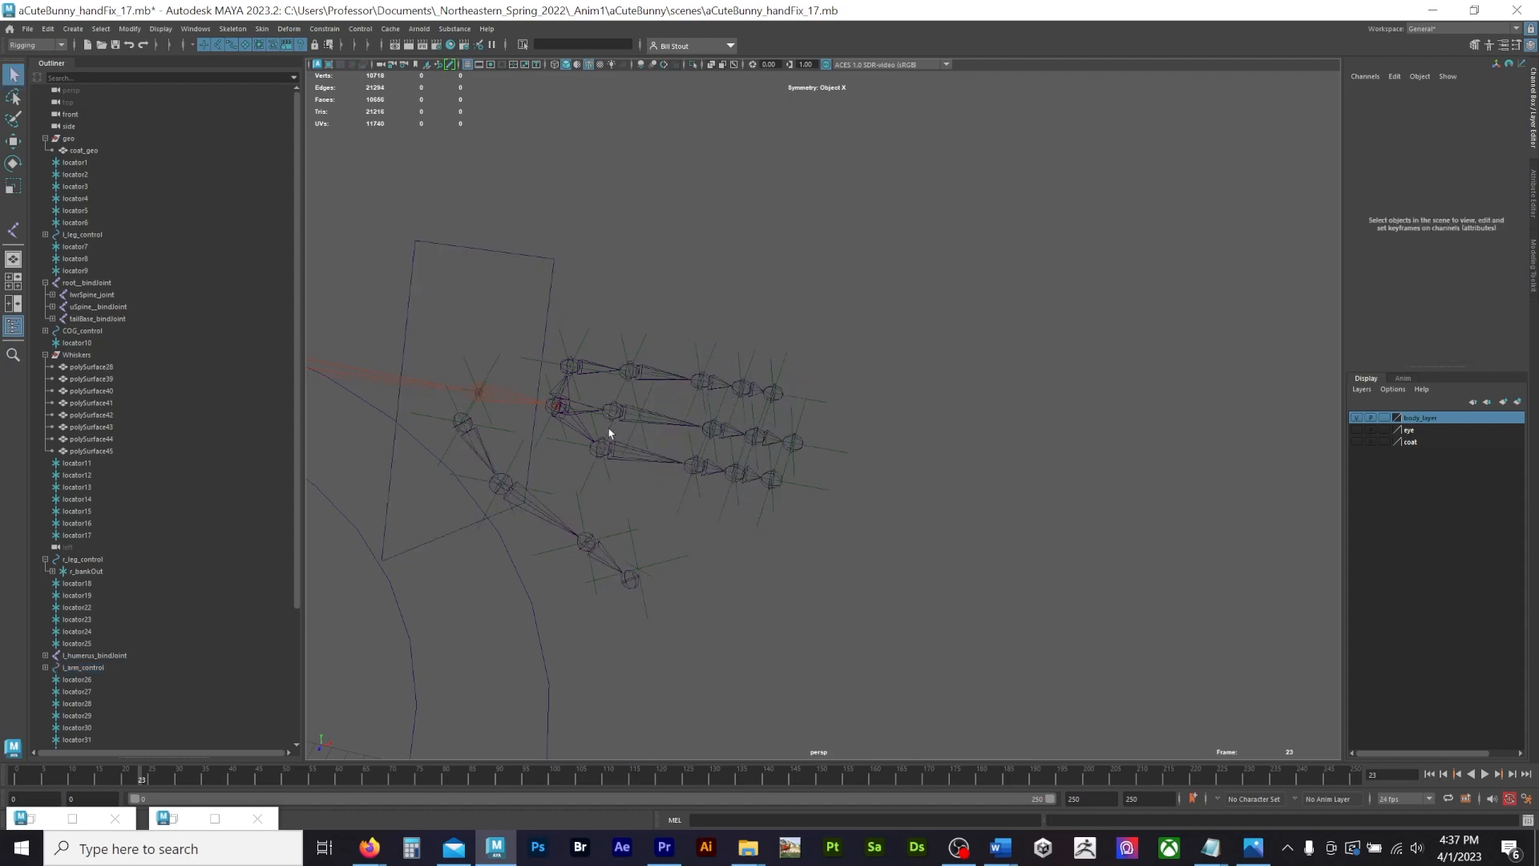
Step: Reselect l_arm_control and fan the fingers apart with L Index Spread at about -43 and L Pinkie Spread at about 20
drag(490, 233, 525, 298)
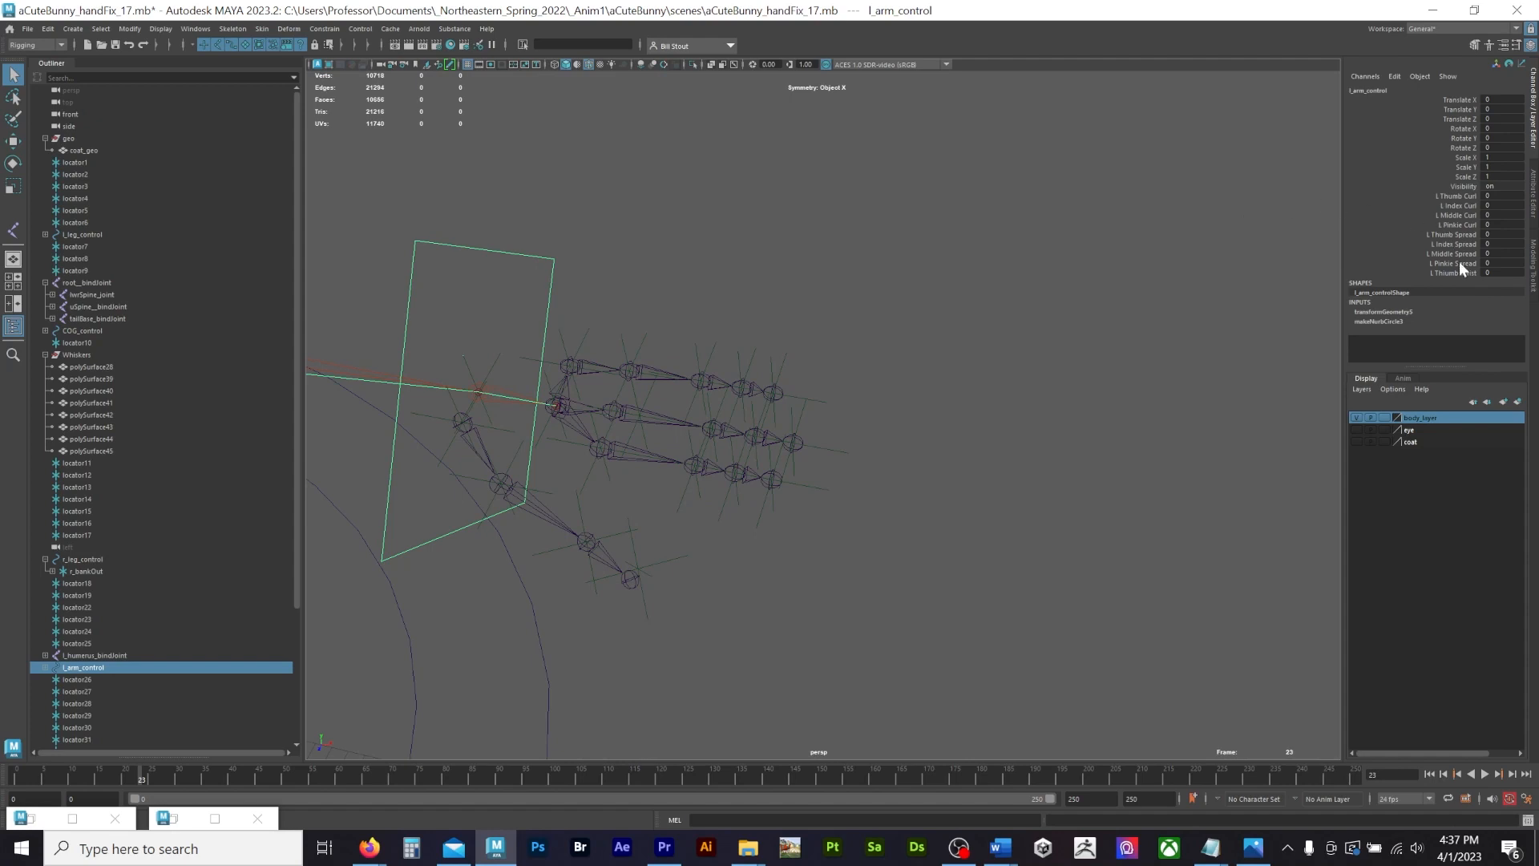
click(1449, 242)
middle_drag(1082, 206, 796, 225)
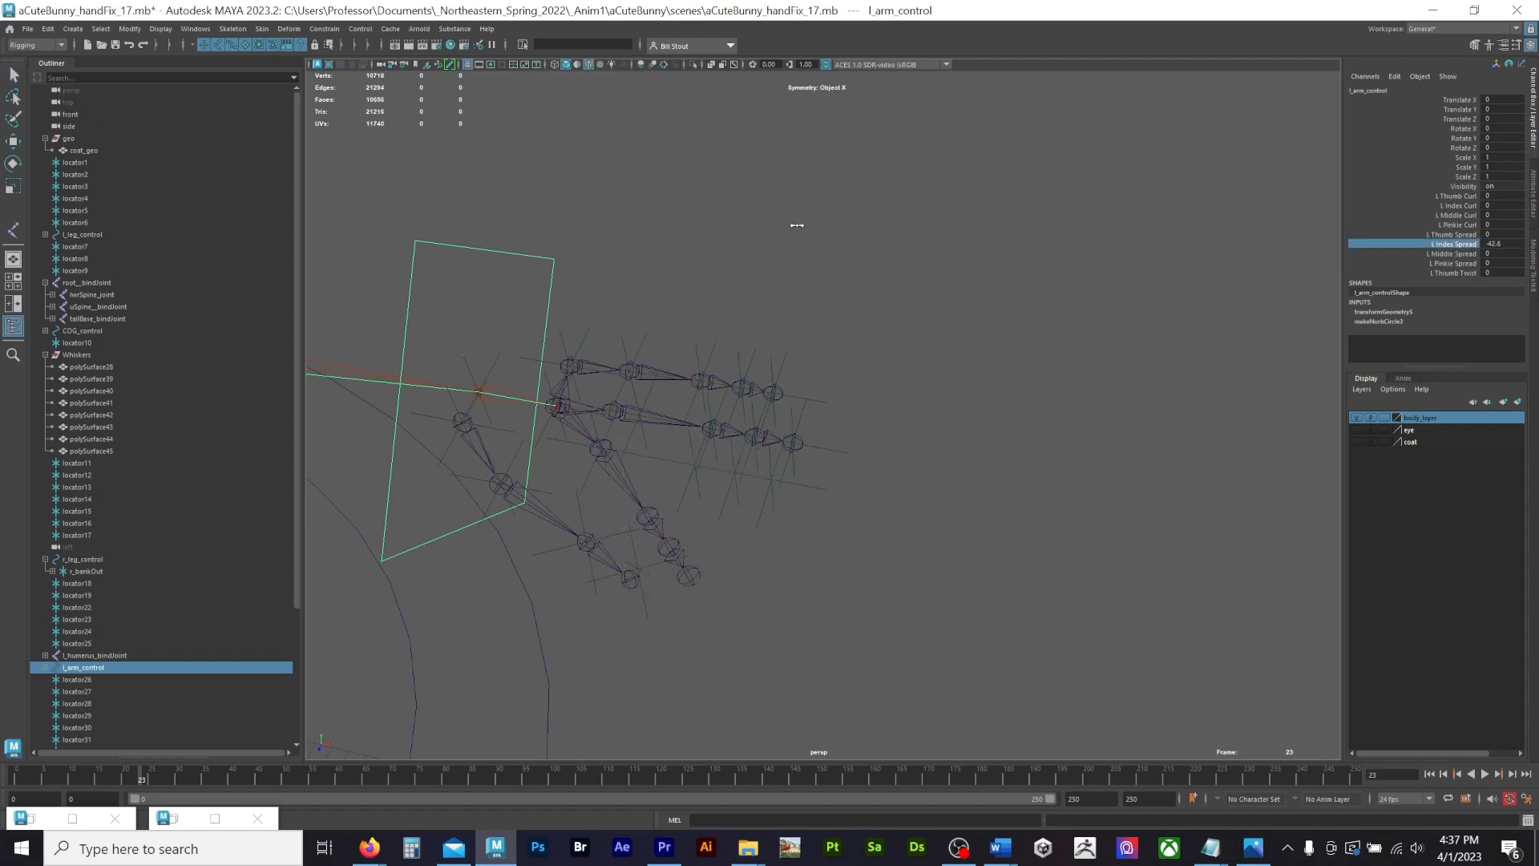
click(1446, 263)
middle_drag(992, 198, 1114, 151)
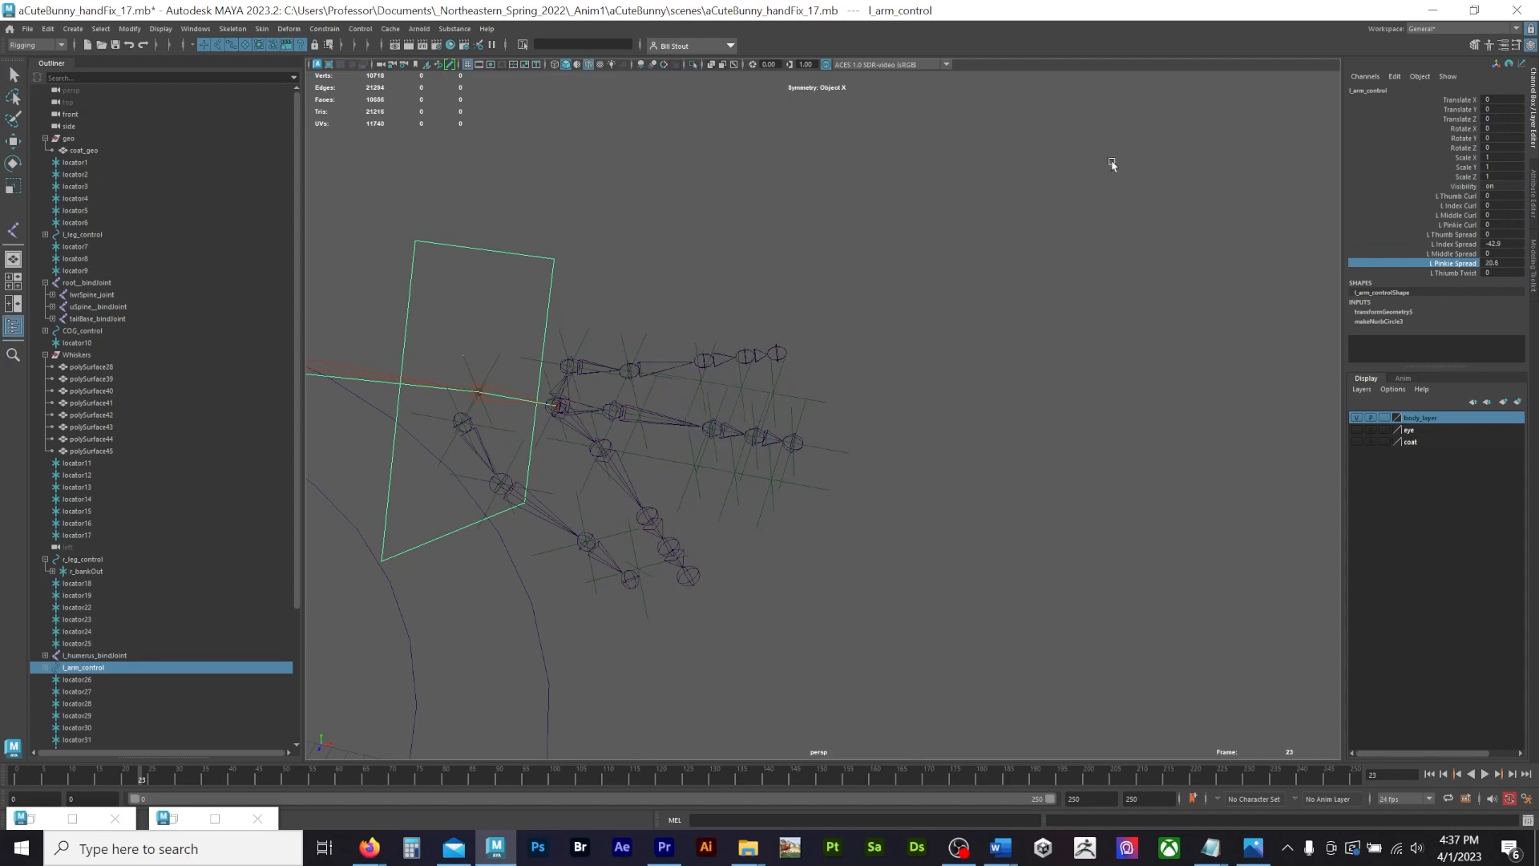
mouse_move(1043, 177)
alt+mouse_down()
mouse_move(1051, 152)
mouse_move(1062, 166)
mouse_move(1045, 154)
alt+mouse_up()
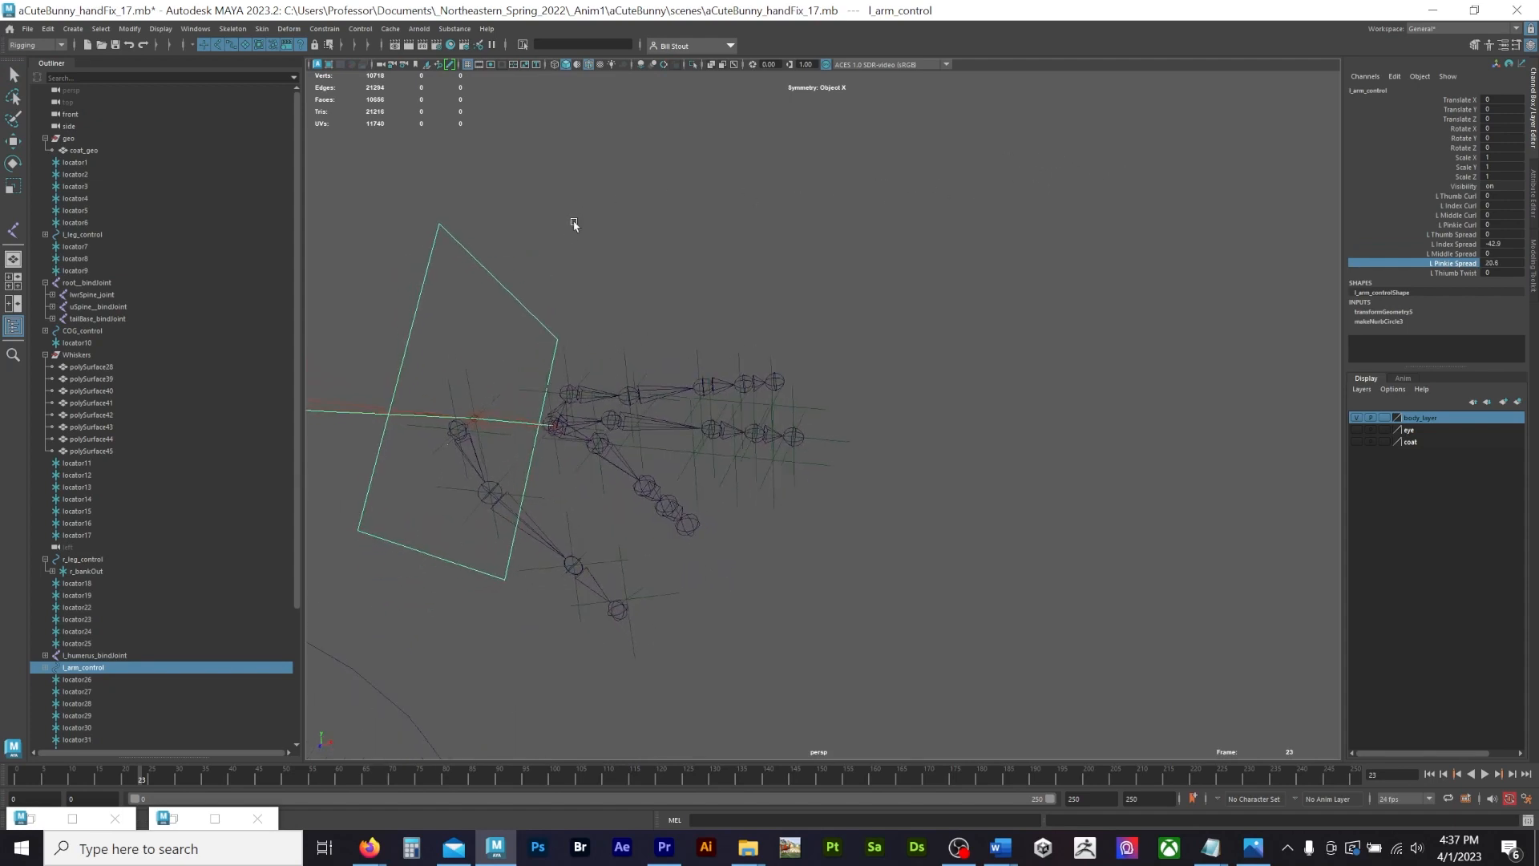
Step: Bend the index, middle and pinkie fingers slightly backward by scrubbing their curl attributes together to about 9
drag(1465, 206, 1462, 222)
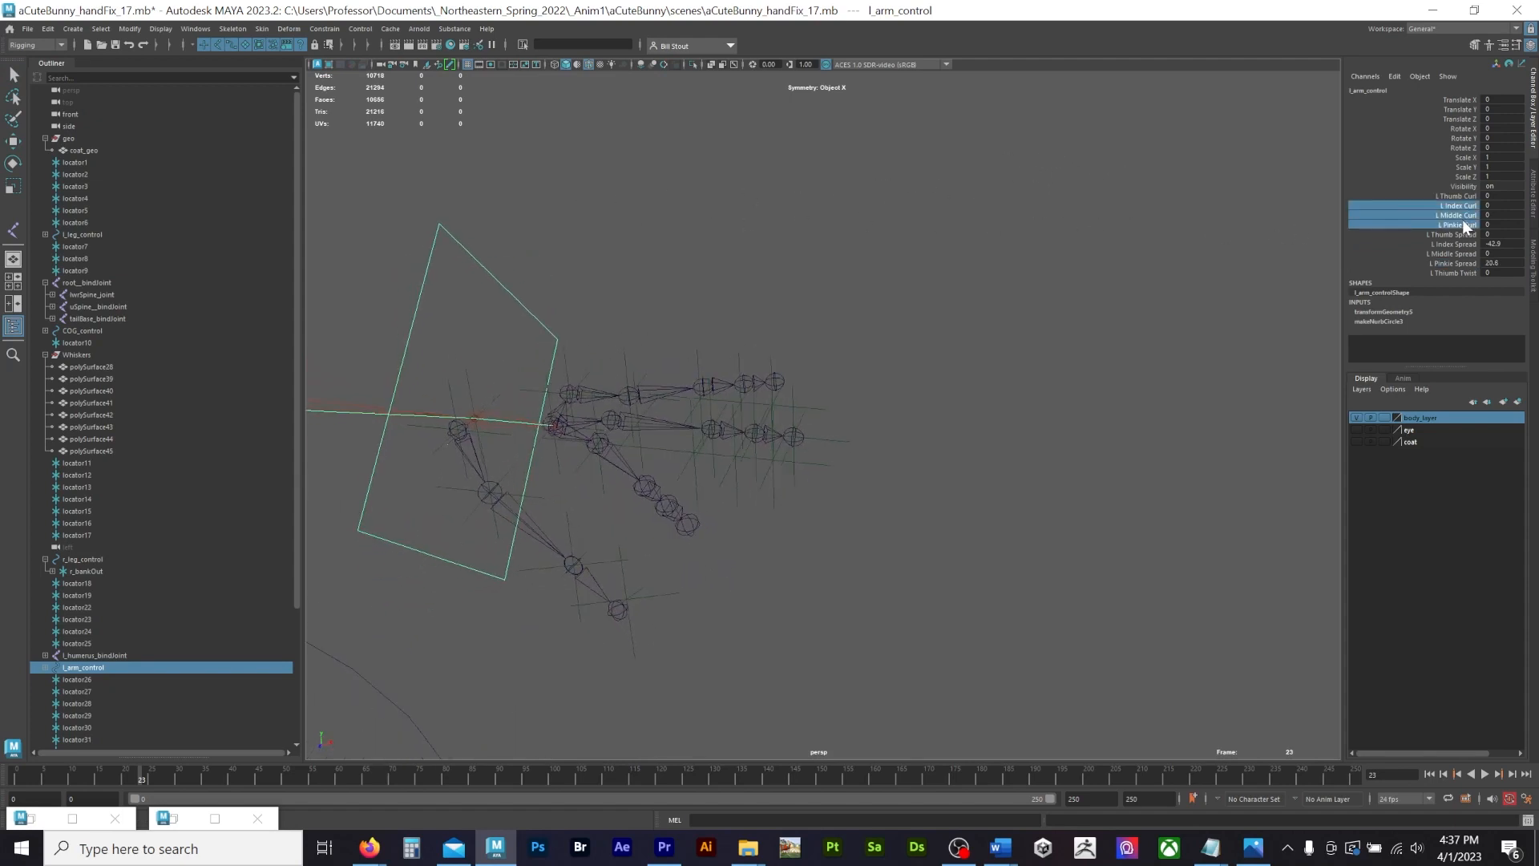
middle_drag(1127, 192, 1179, 190)
alt+drag(1179, 190, 776, 248)
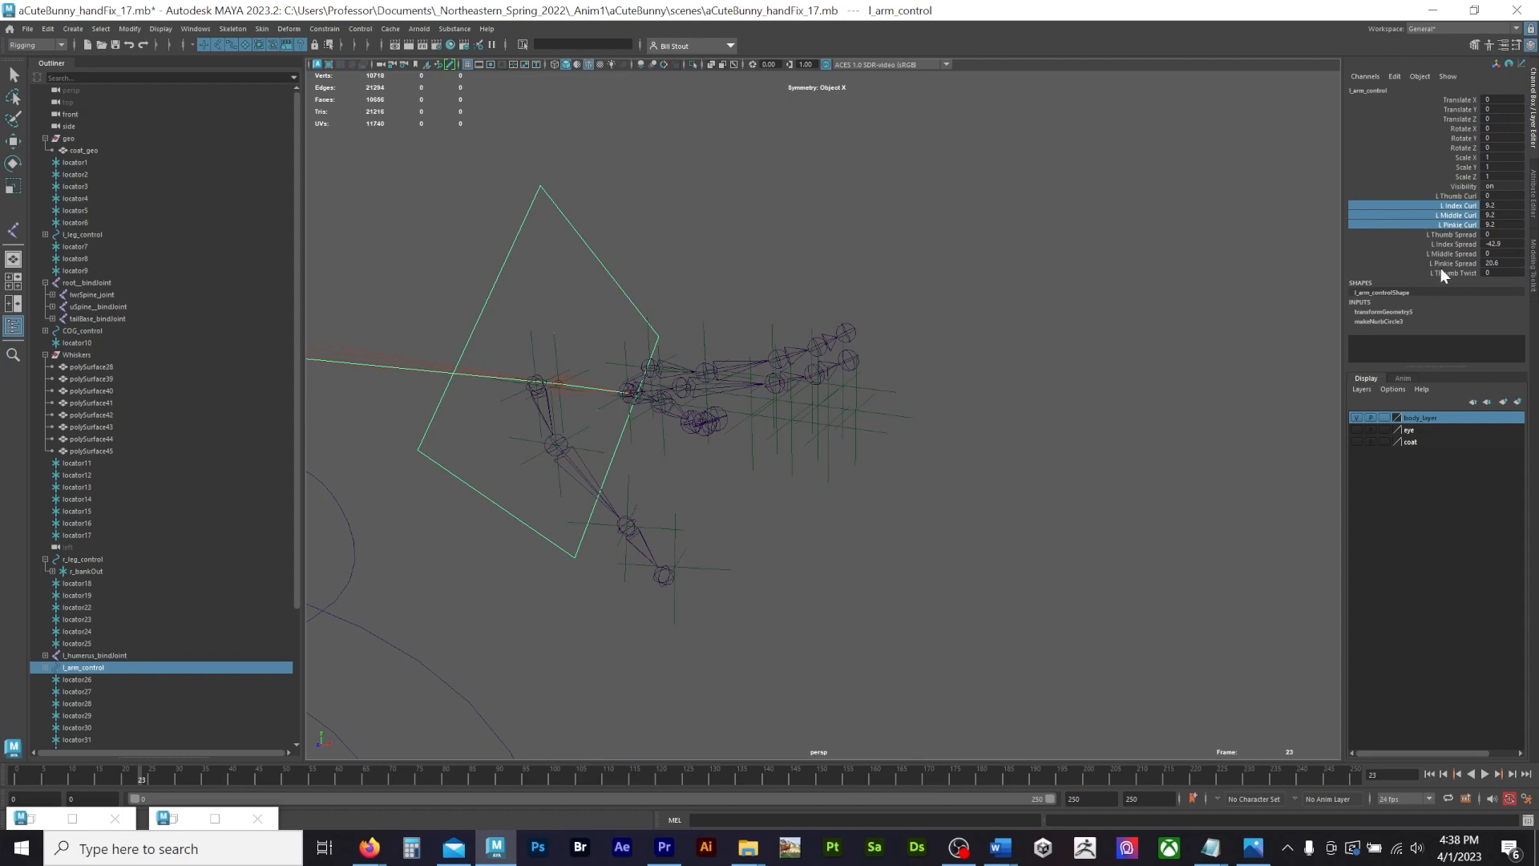
Step: Test the thumb's outward range by scrubbing L Thumb Spread and bending it backward with a positive L Thumb Curl
click(1437, 235)
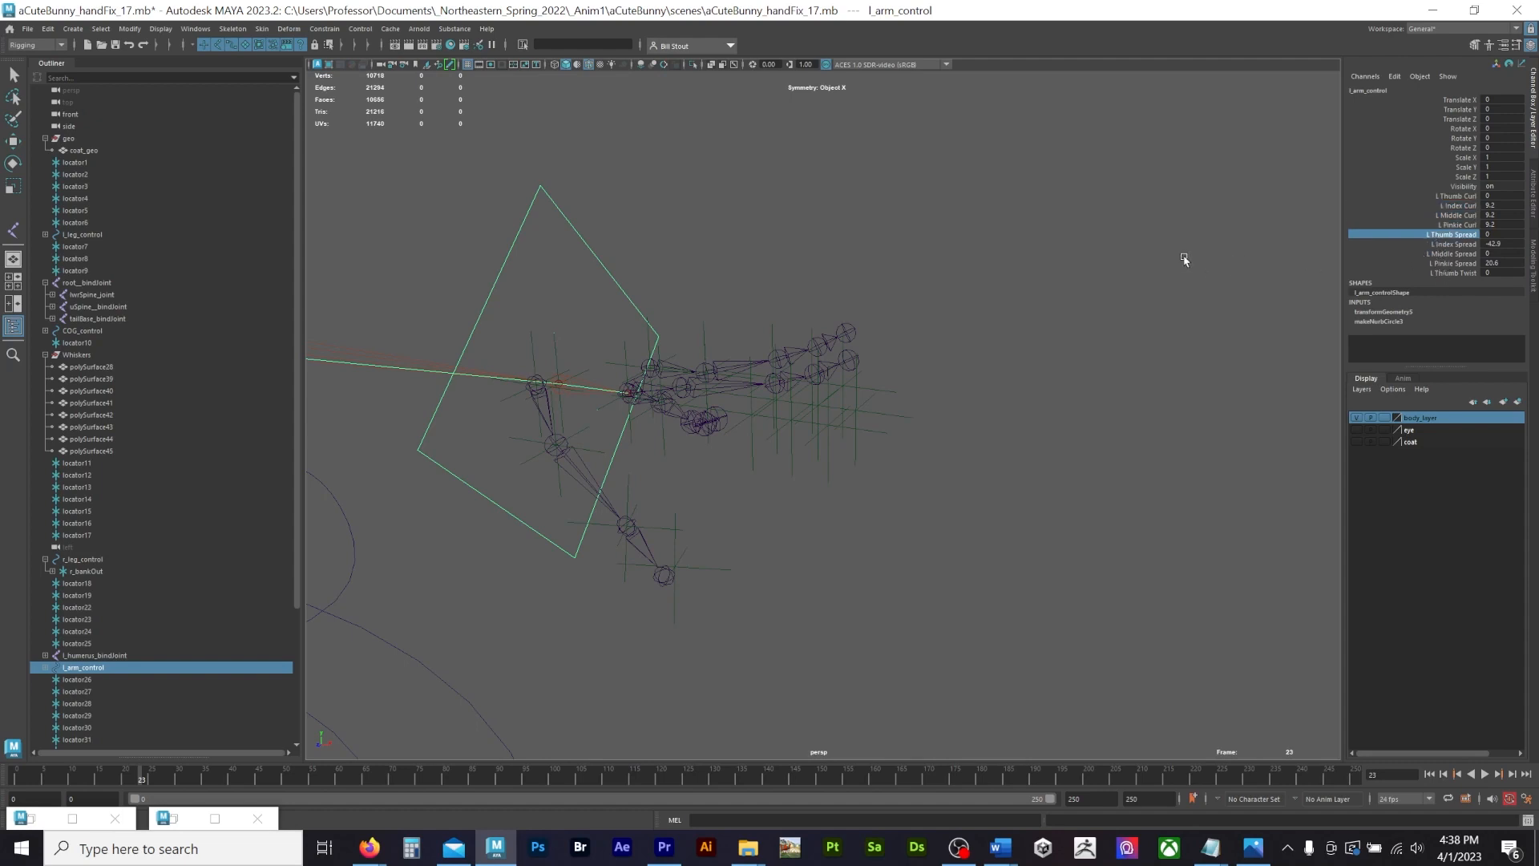
middle_drag(1240, 247, 1126, 224)
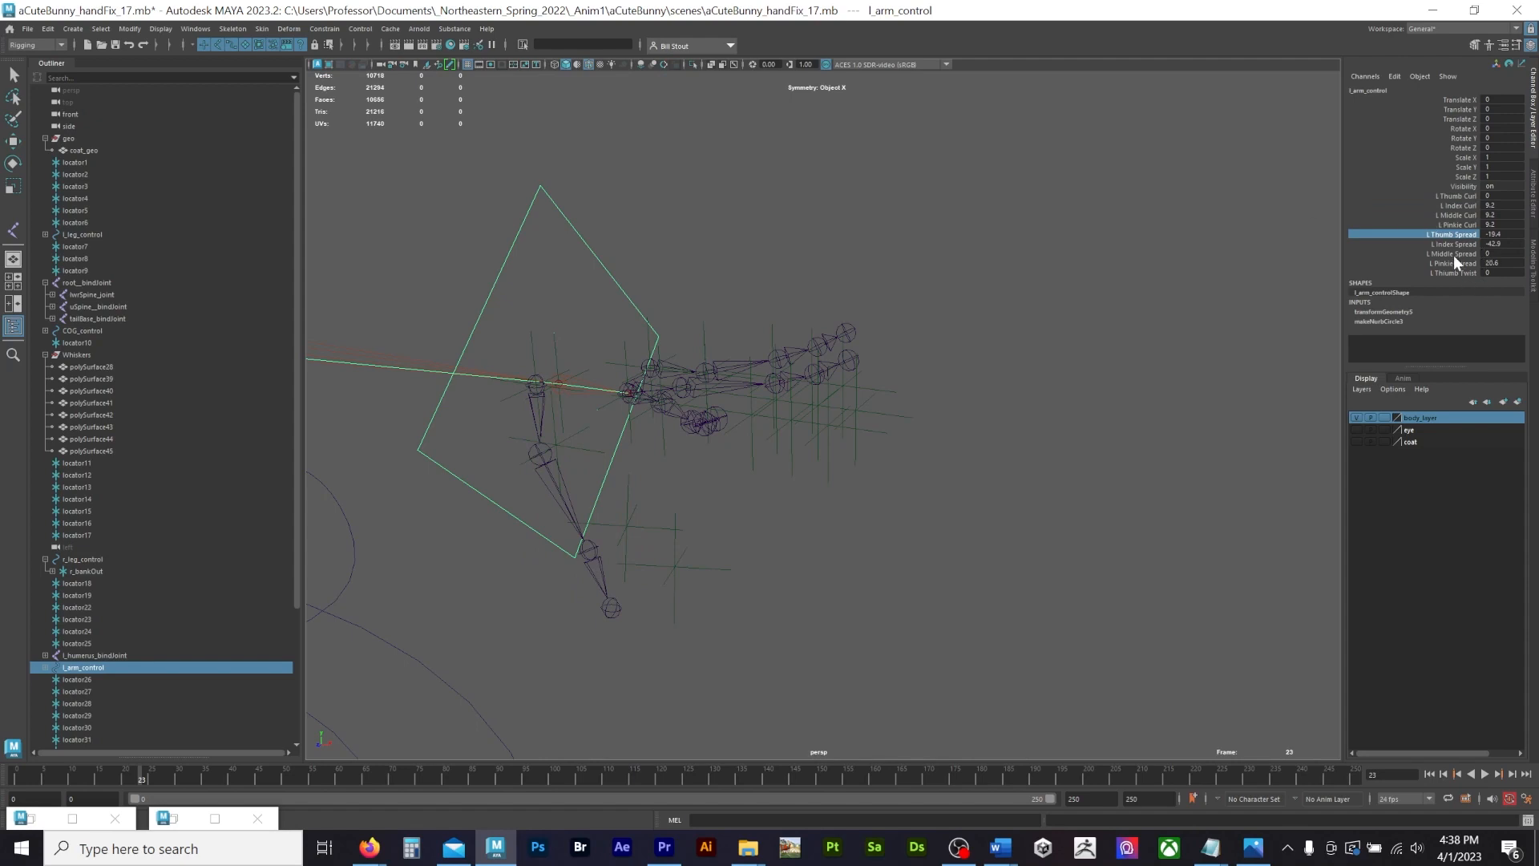
click(1451, 197)
middle_drag(1112, 186, 1263, 182)
alt+drag(1213, 196, 1417, 192)
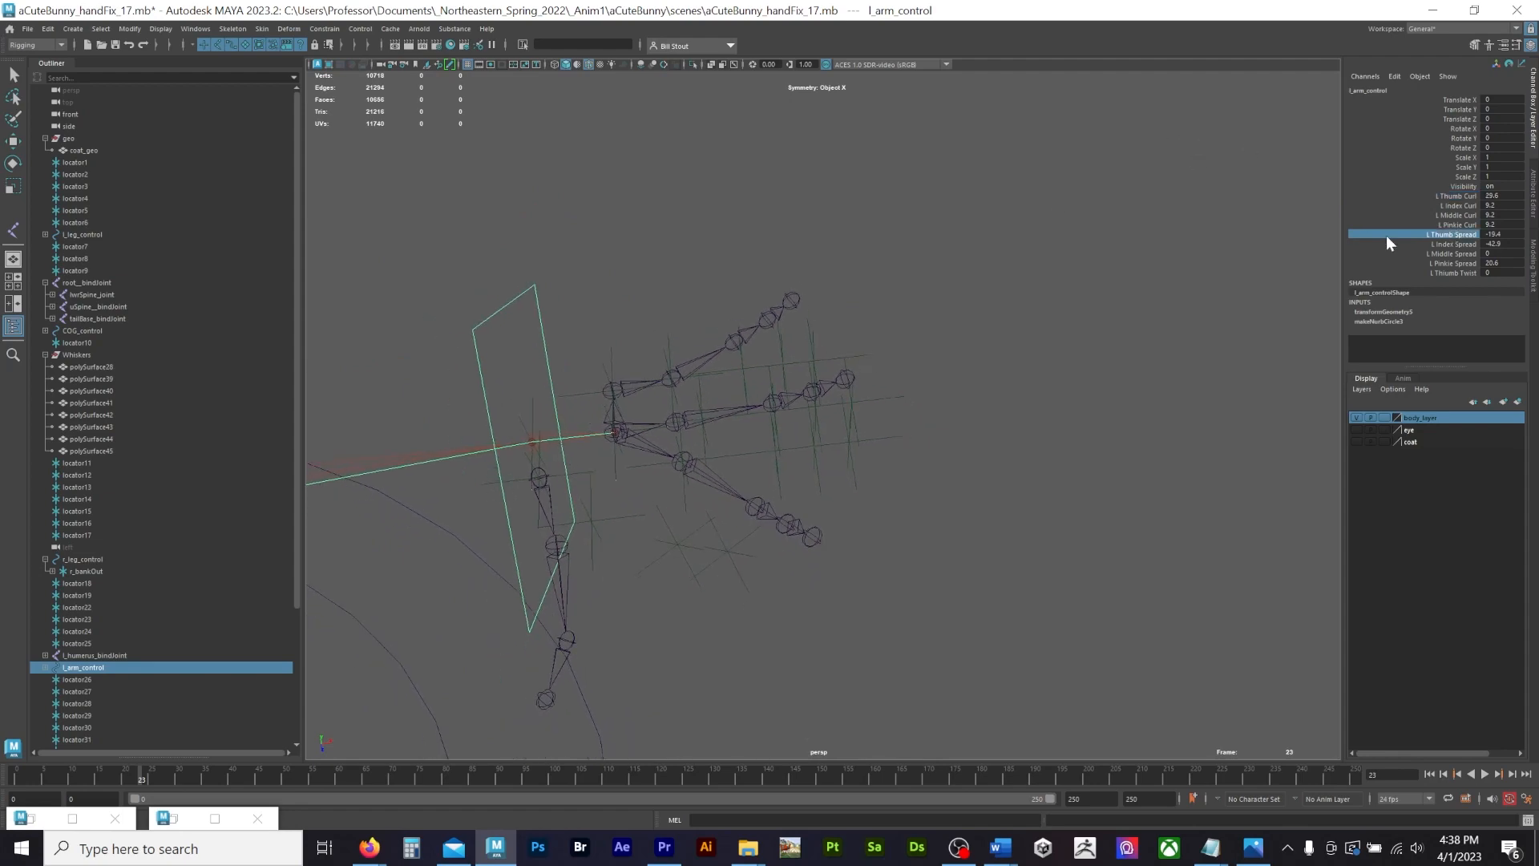
middle_drag(1053, 209, 1006, 211)
alt+drag(1007, 212, 952, 220)
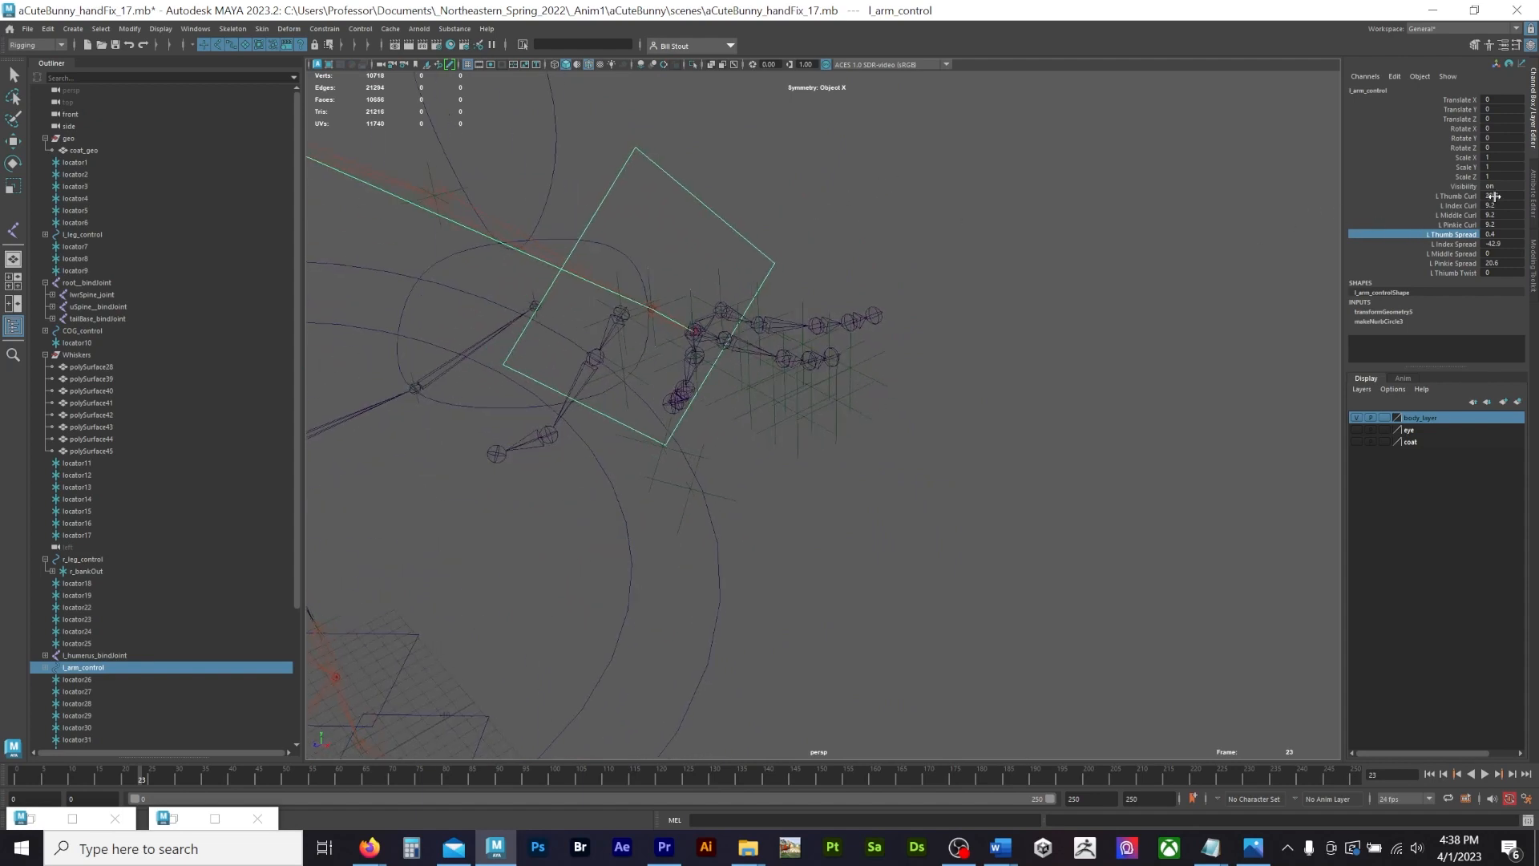
Step: Reset all hand attributes on l_arm_control, from L Thumb Curl through L Thumb Twist, to 0 and save the scene
drag(1494, 197, 1508, 278)
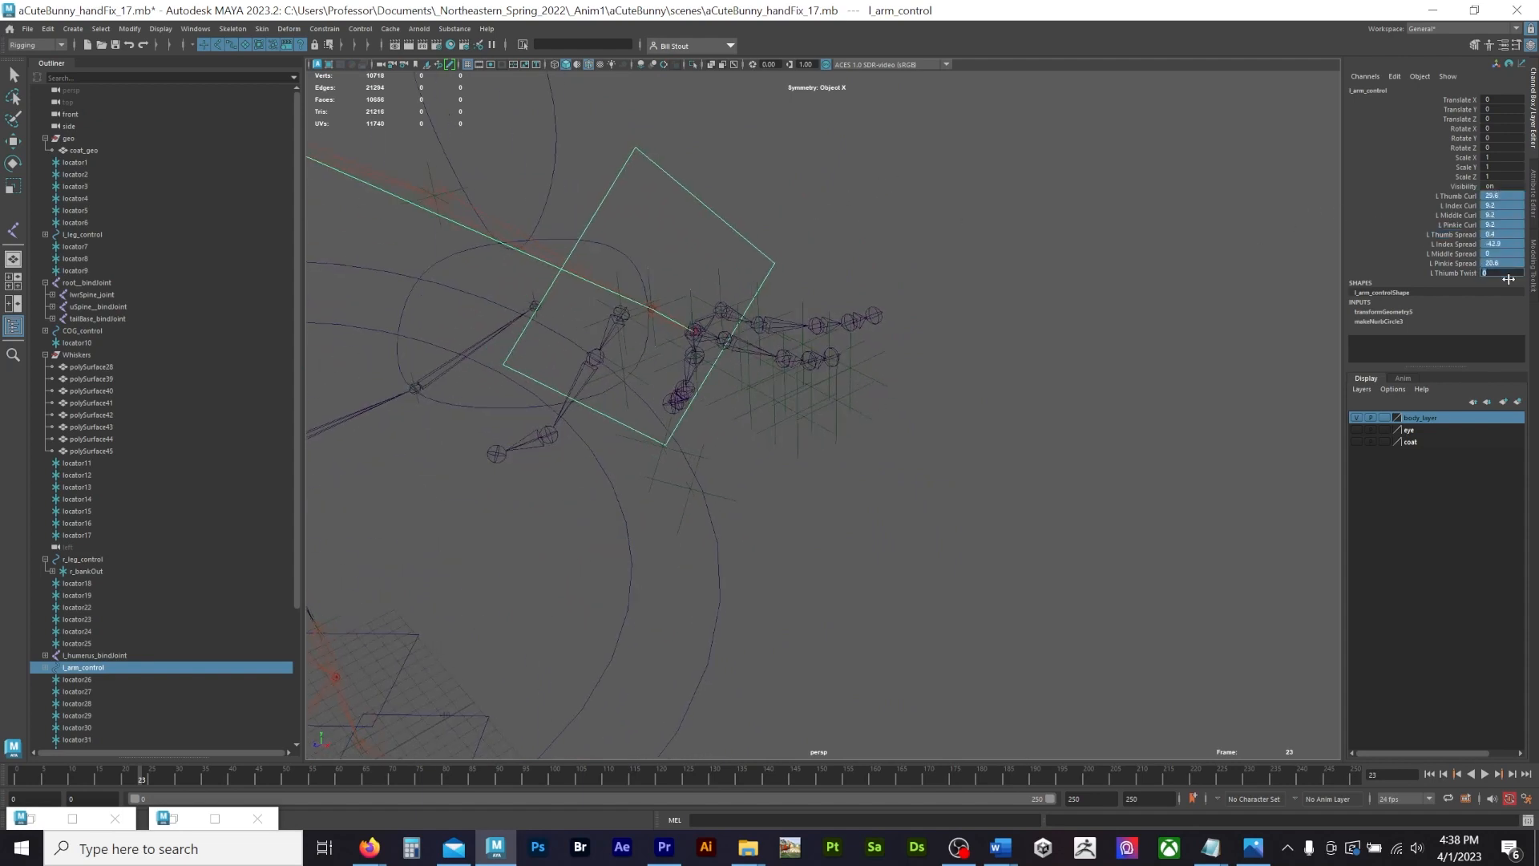
text(0)
key(Return)
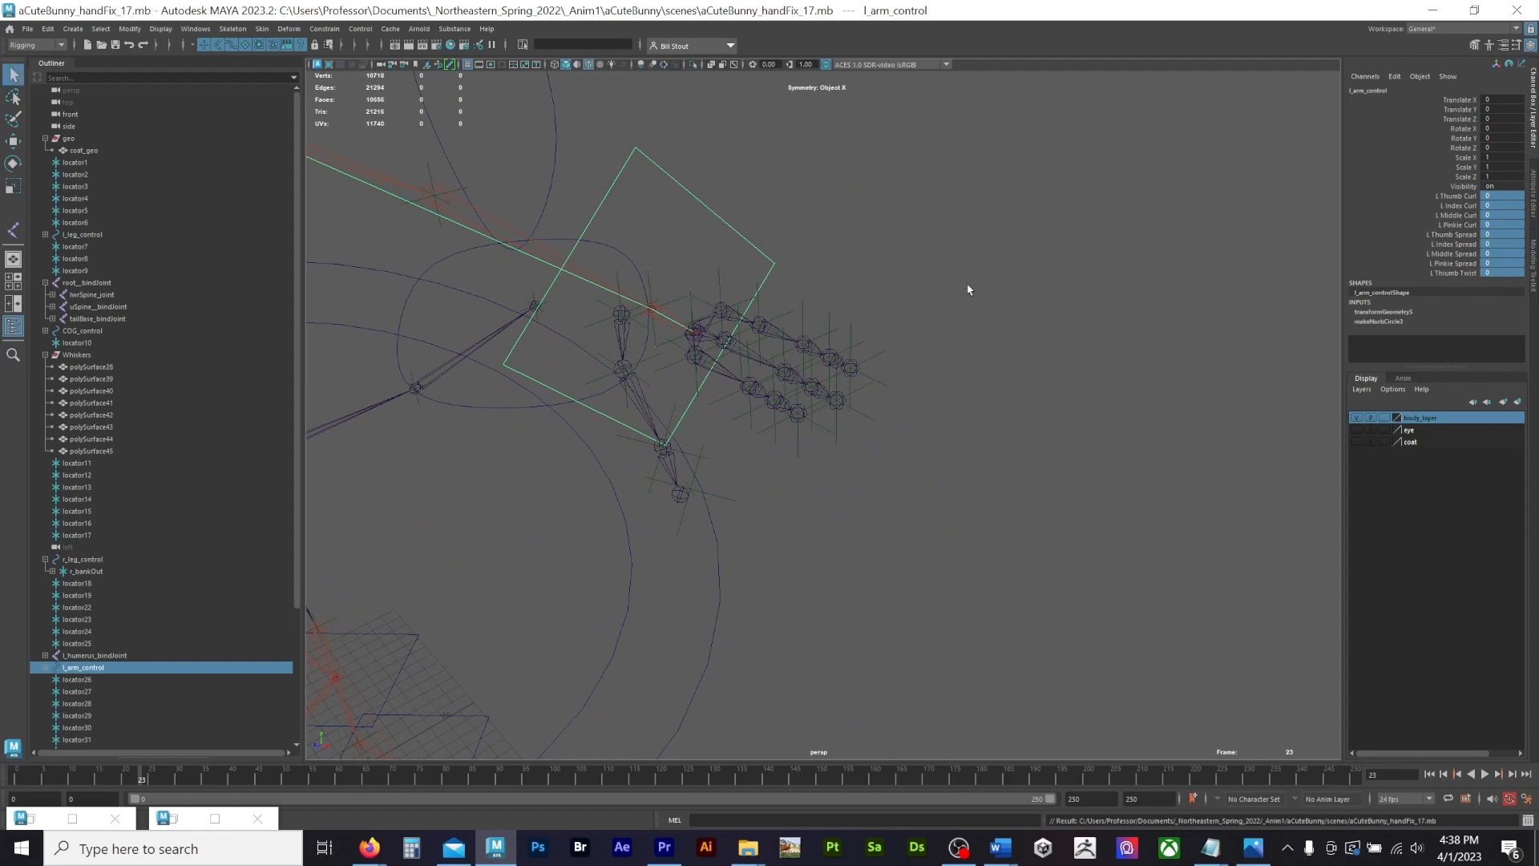
Step: Parent the thumb's root joint under the l_palm_bindJoint and save the scene
alt+drag(869, 257, 963, 286)
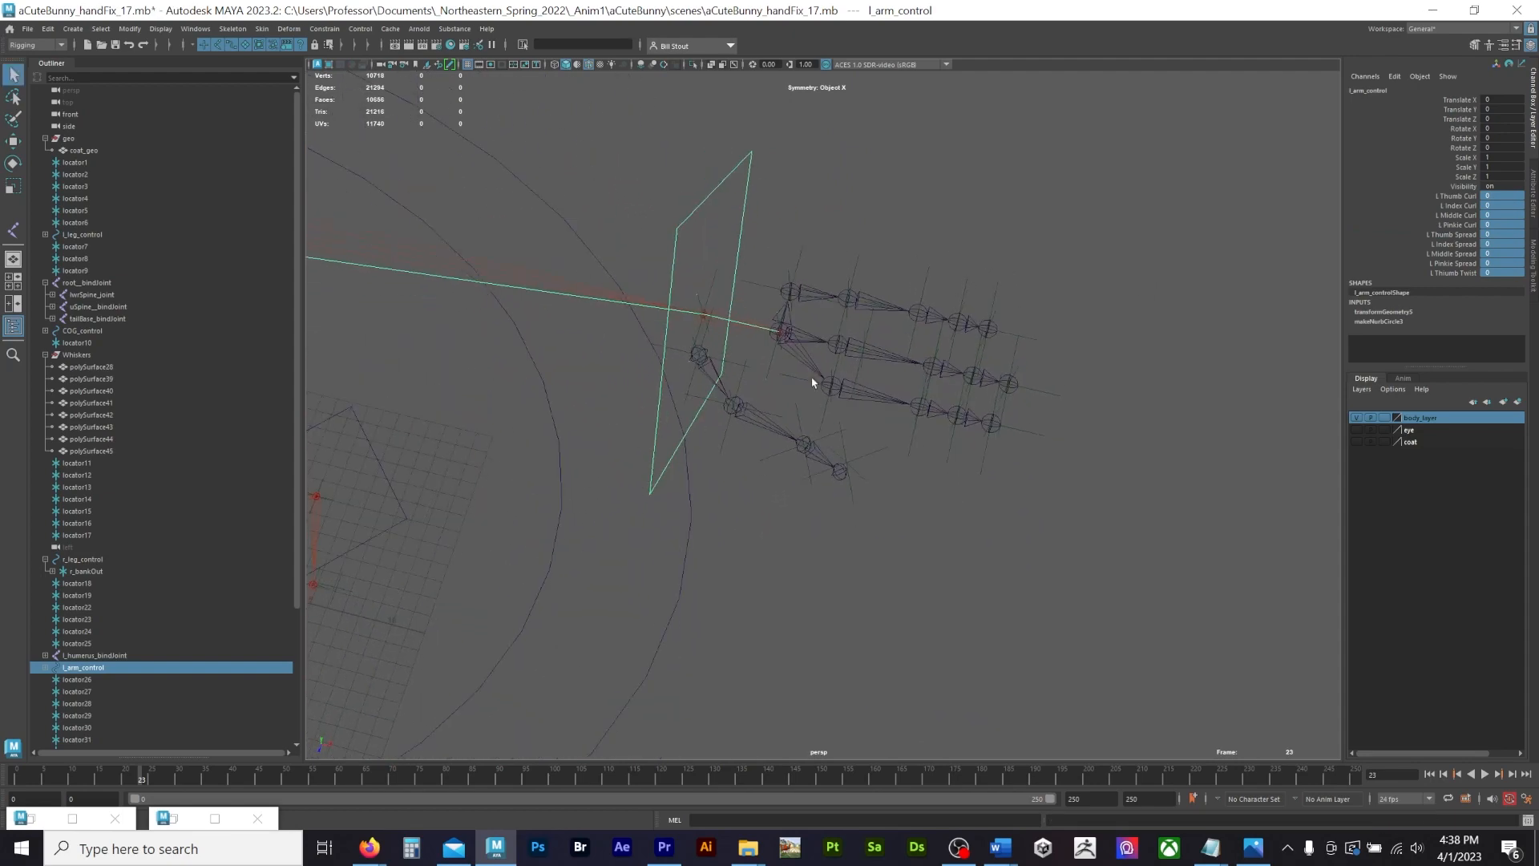
click(706, 377)
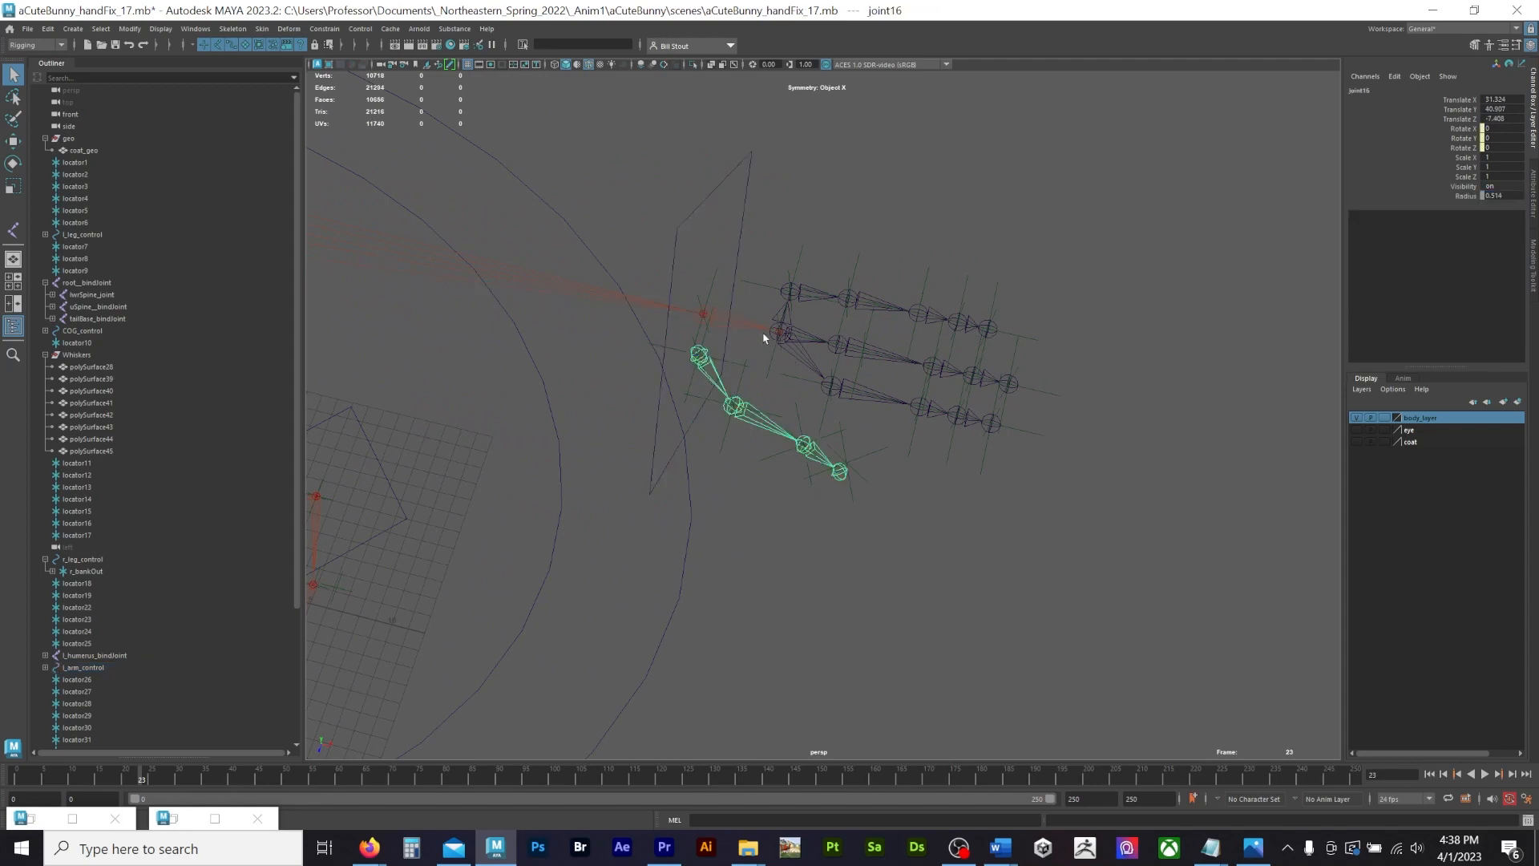
click(775, 340)
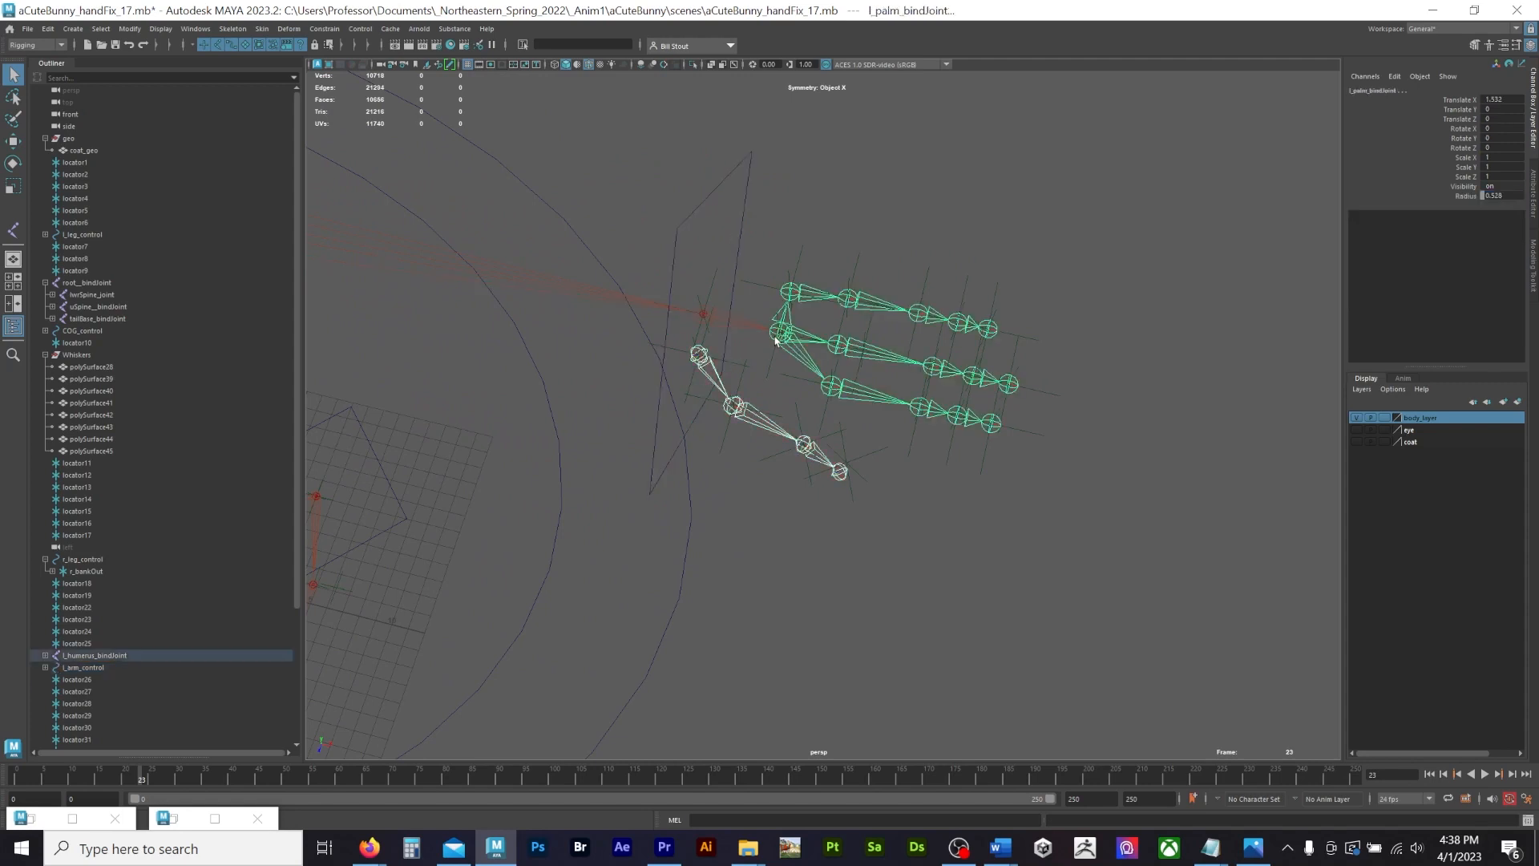
key(p)
key(ctrl+s)
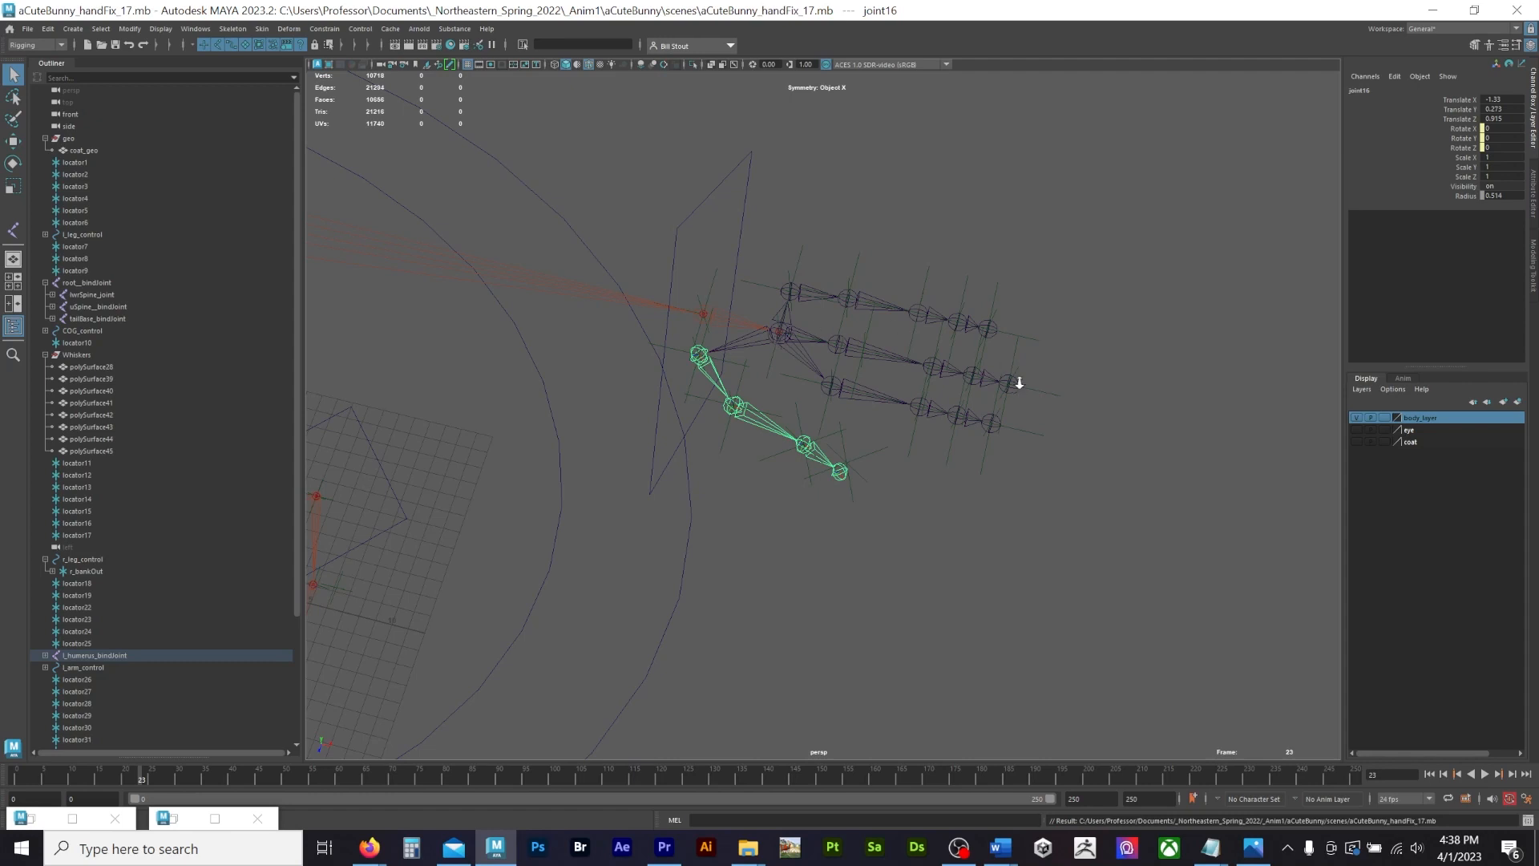
Step: Move l_arm_control to test whether the thumb follows the arm, and undo the move
alt+drag(1019, 383, 753, 239)
click(752, 281)
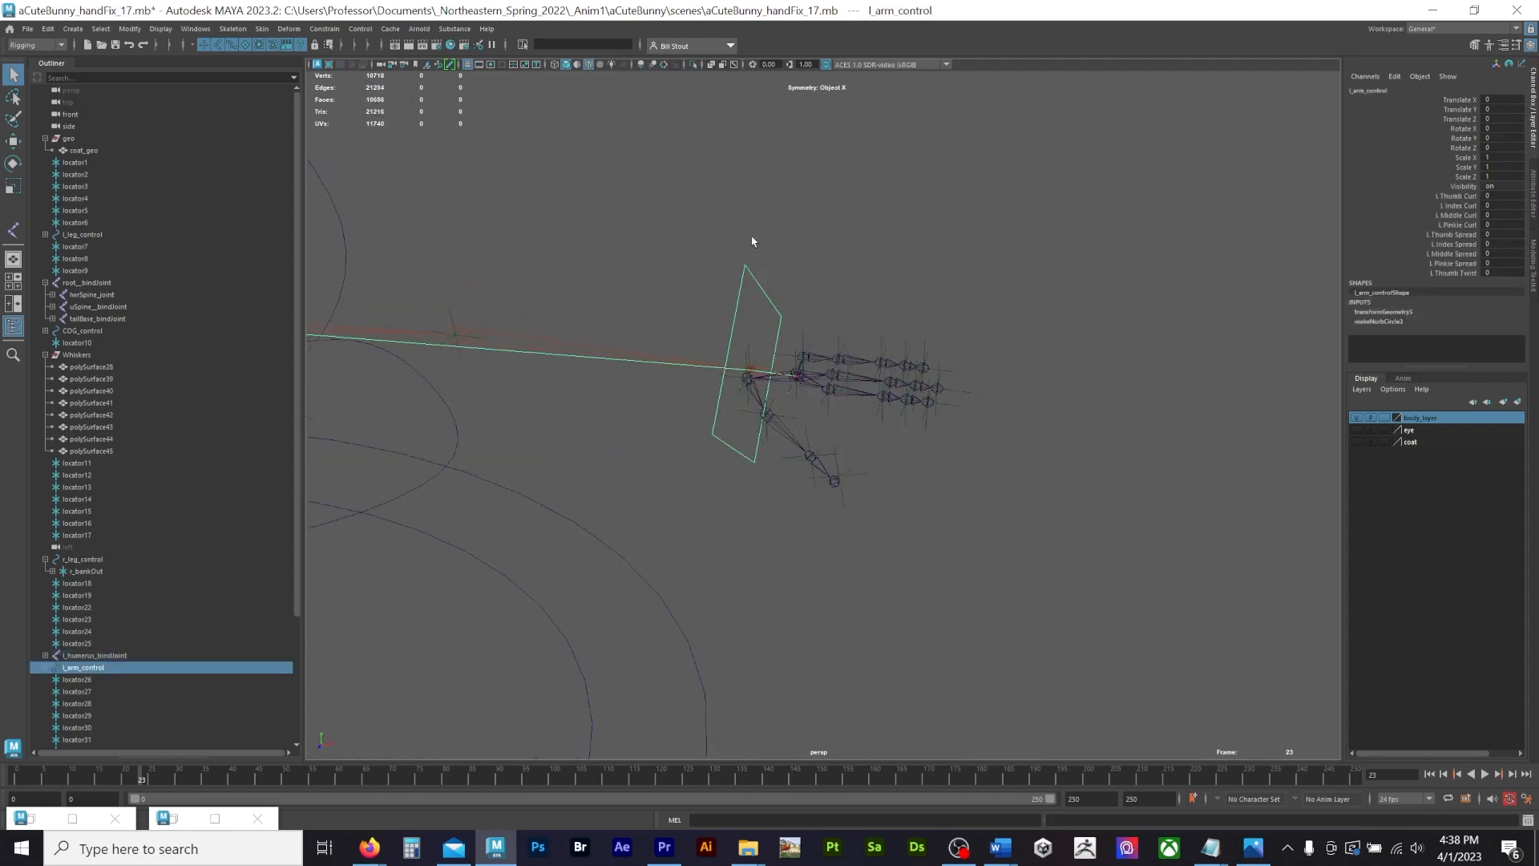
key(w)
drag(753, 370, 672, 262)
key(ctrl+z)
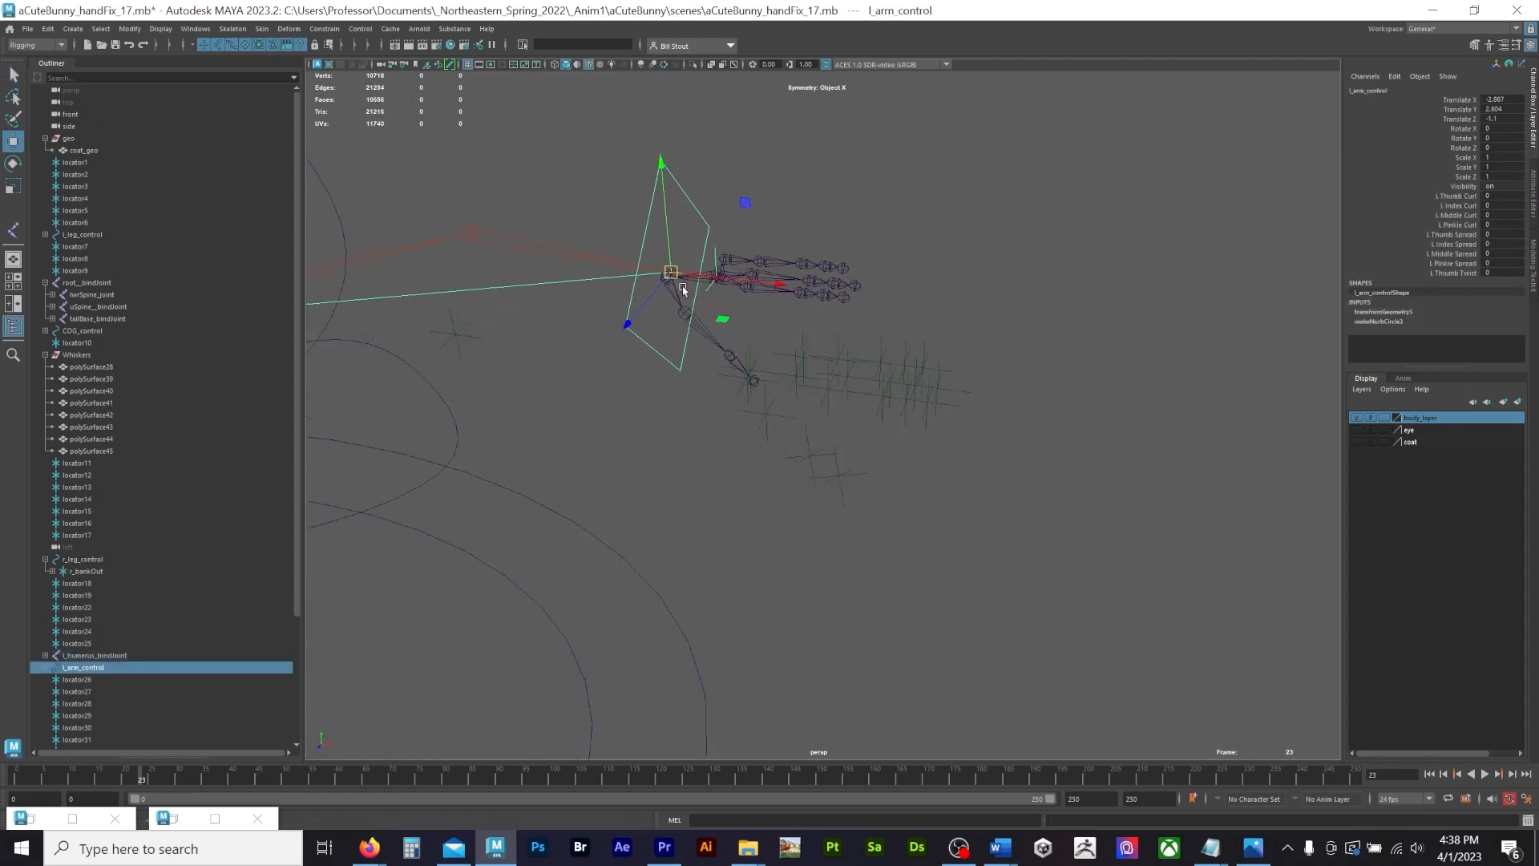
Step: Mirror the l_humerus_bindJoint chain across YZ with the Behavior function, replacing the l_ prefix with r_
alt+middle_drag(779, 186, 999, 203)
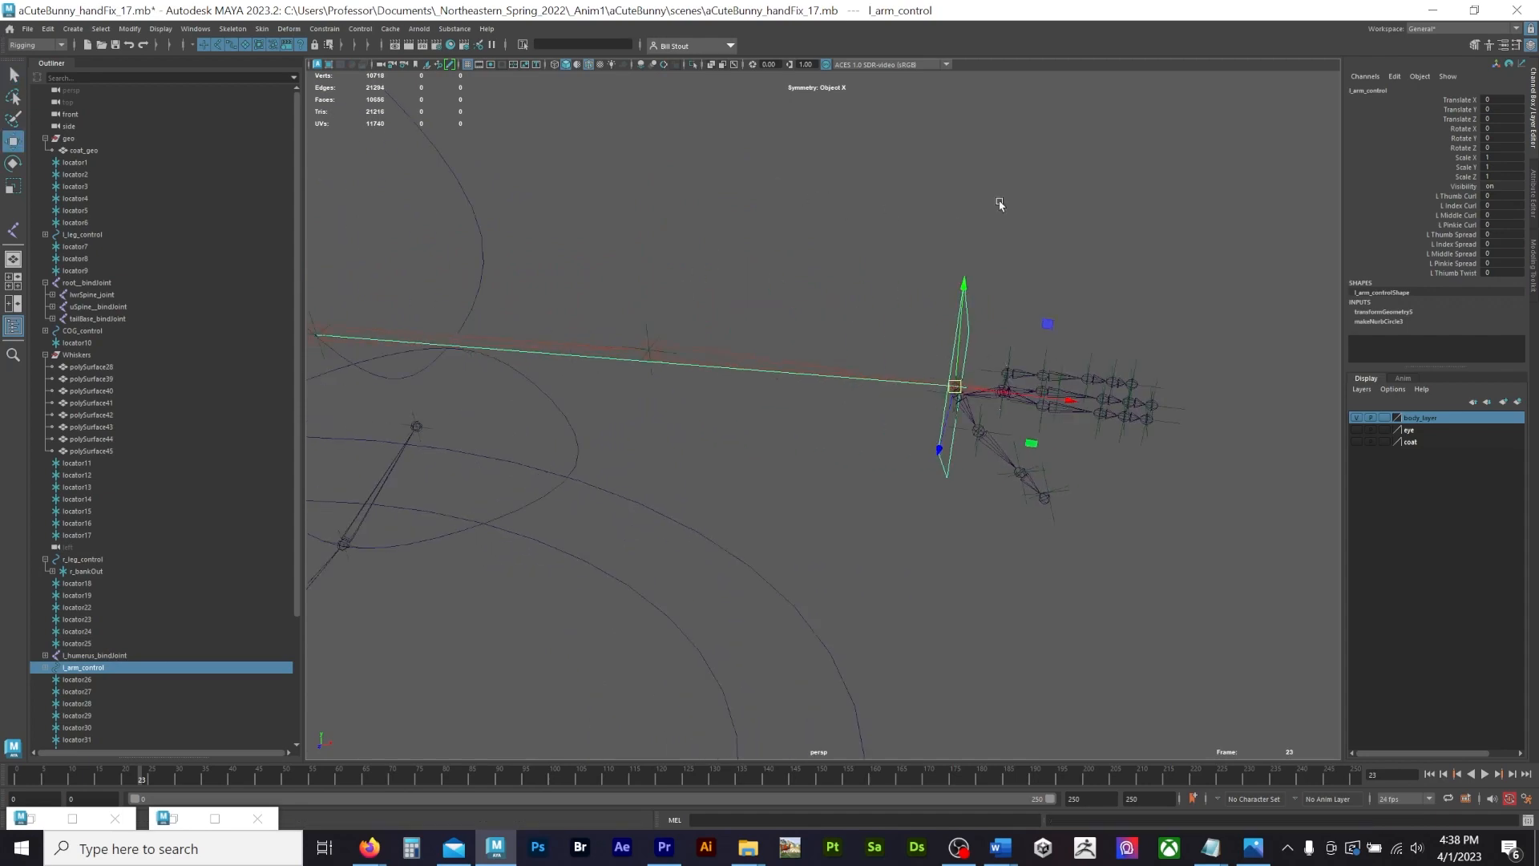
alt+right_drag(1000, 203, 567, 207)
alt+middle_drag(567, 206, 791, 176)
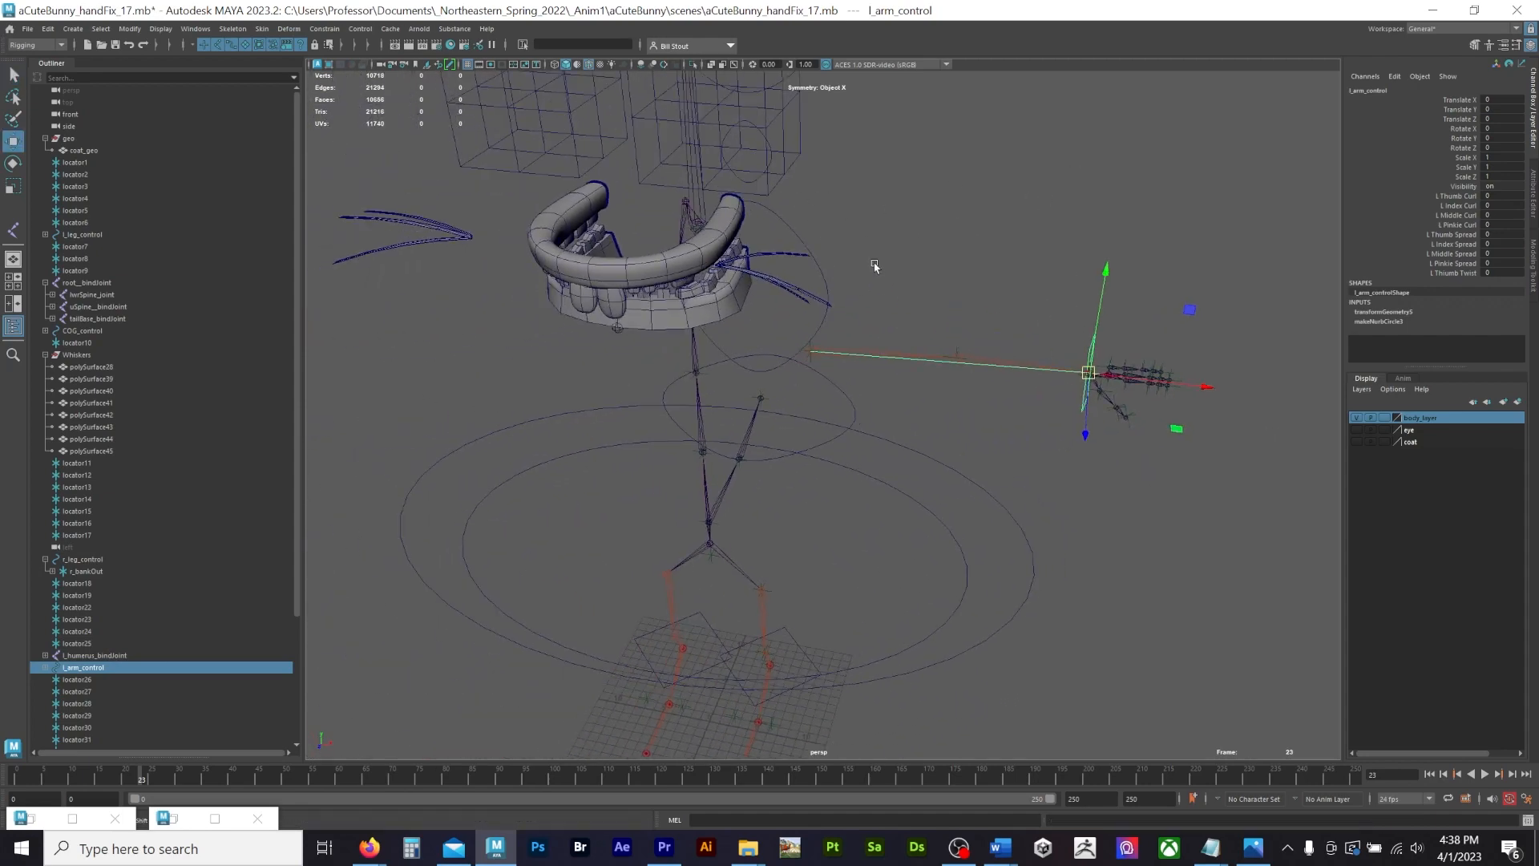
alt+drag(873, 261, 959, 313)
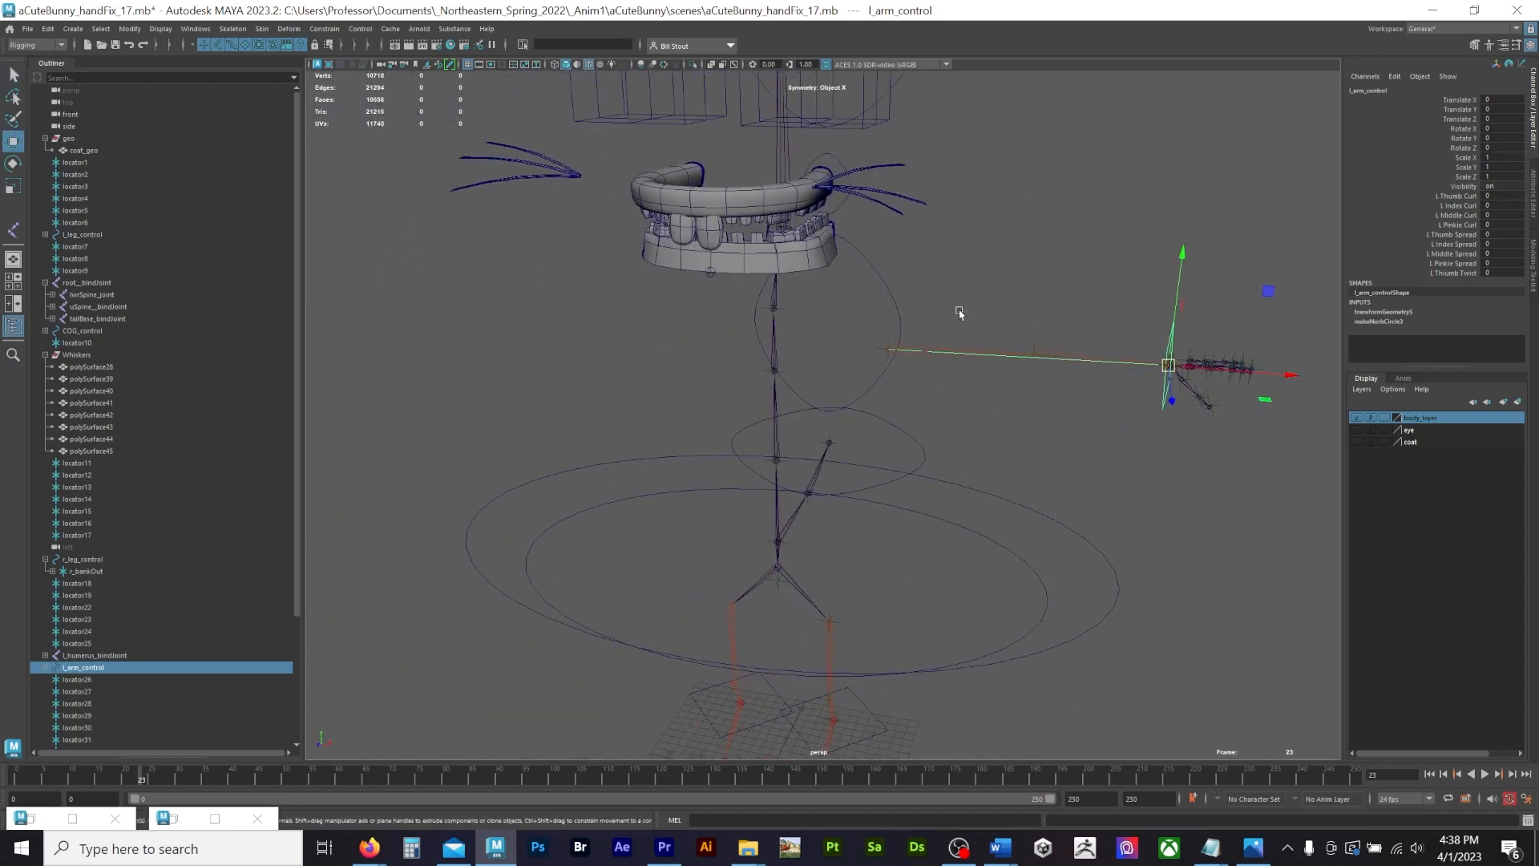
click(955, 353)
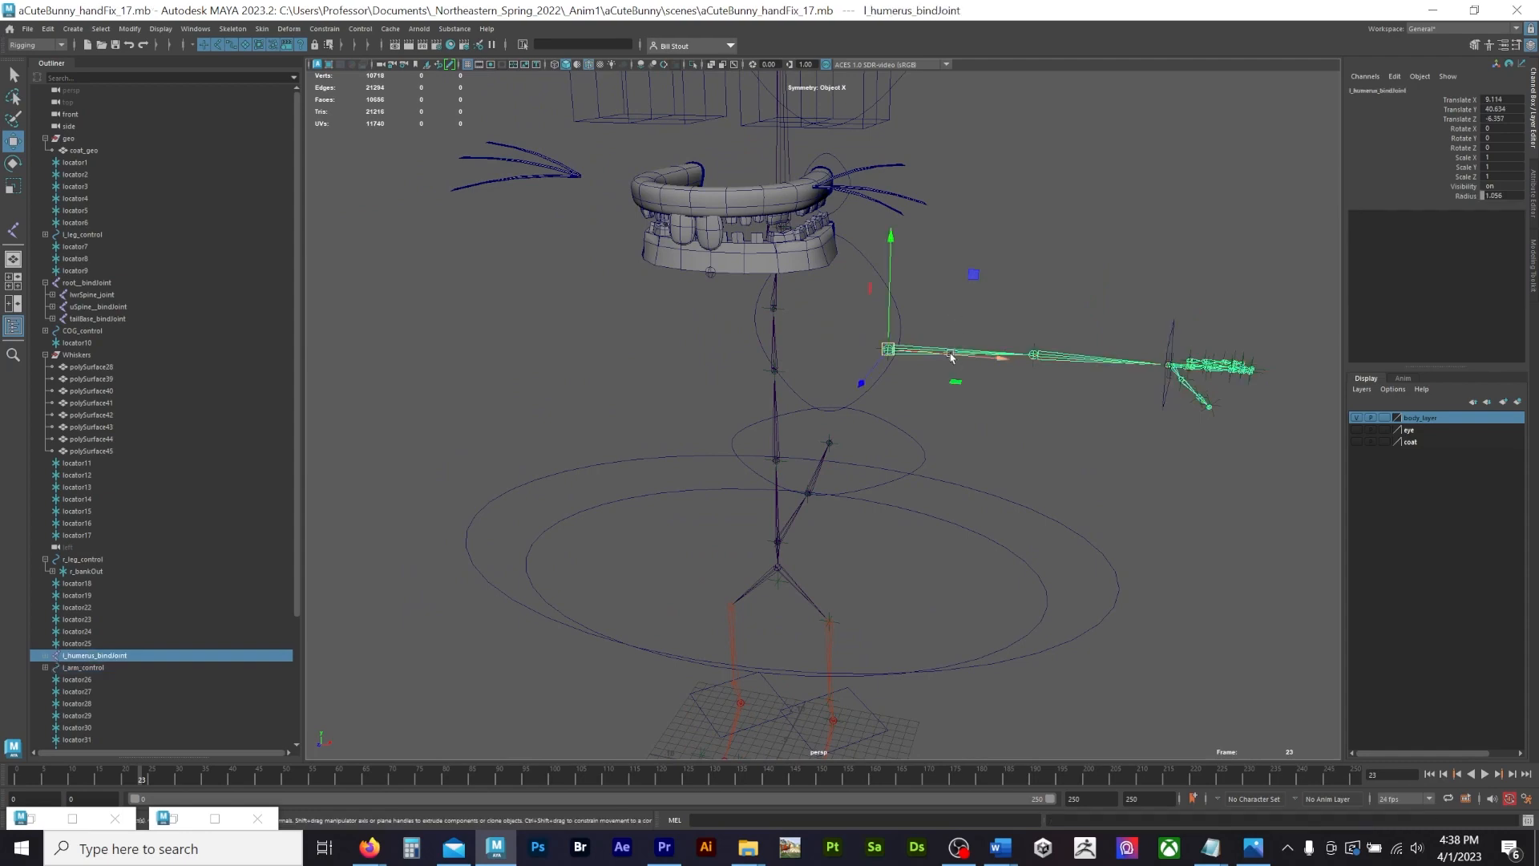
alt+drag(976, 245, 942, 309)
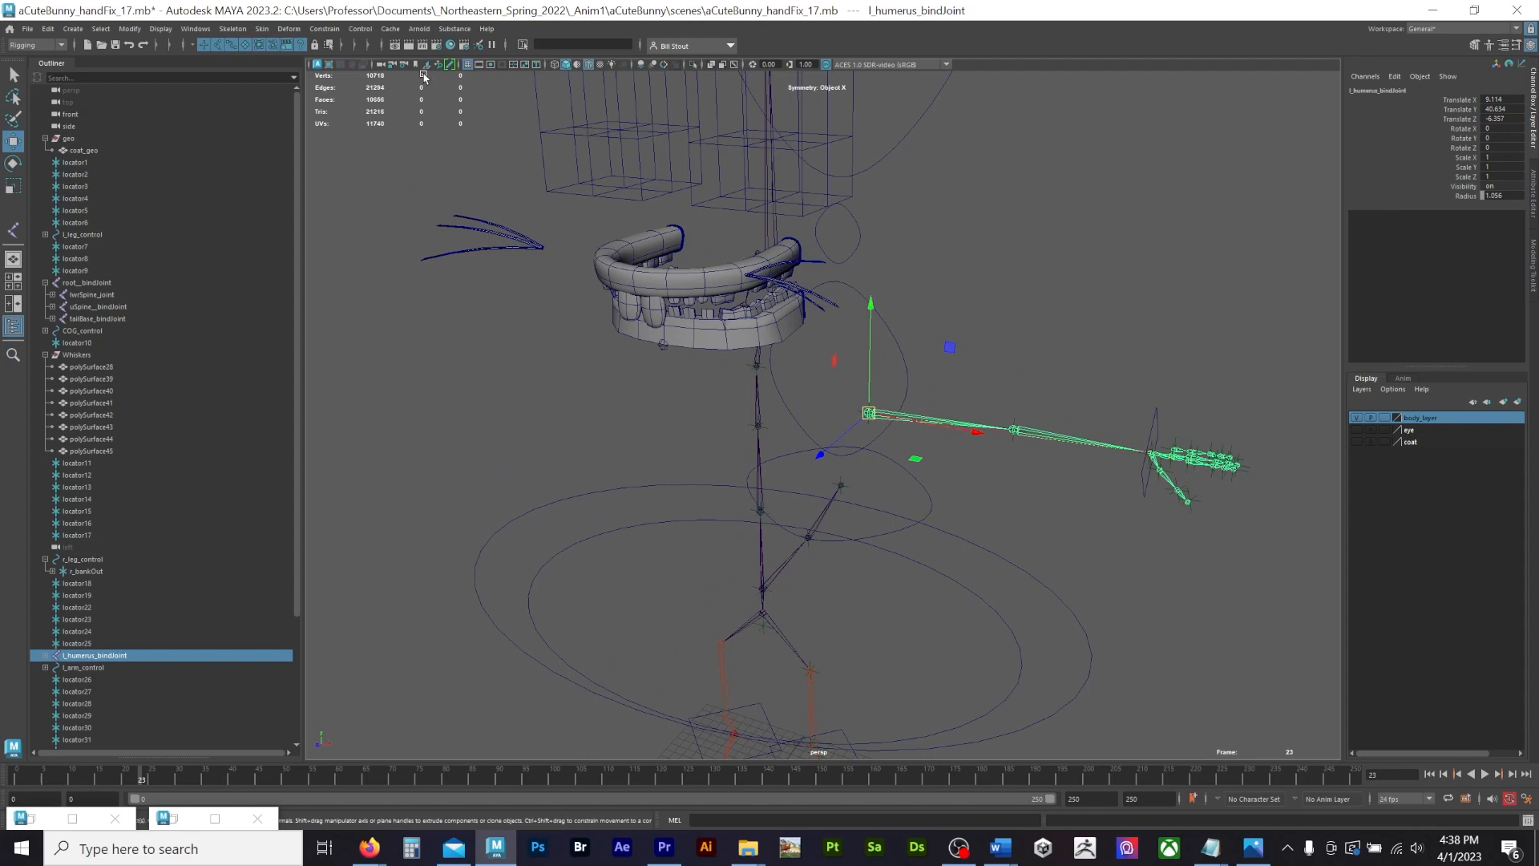
click(236, 30)
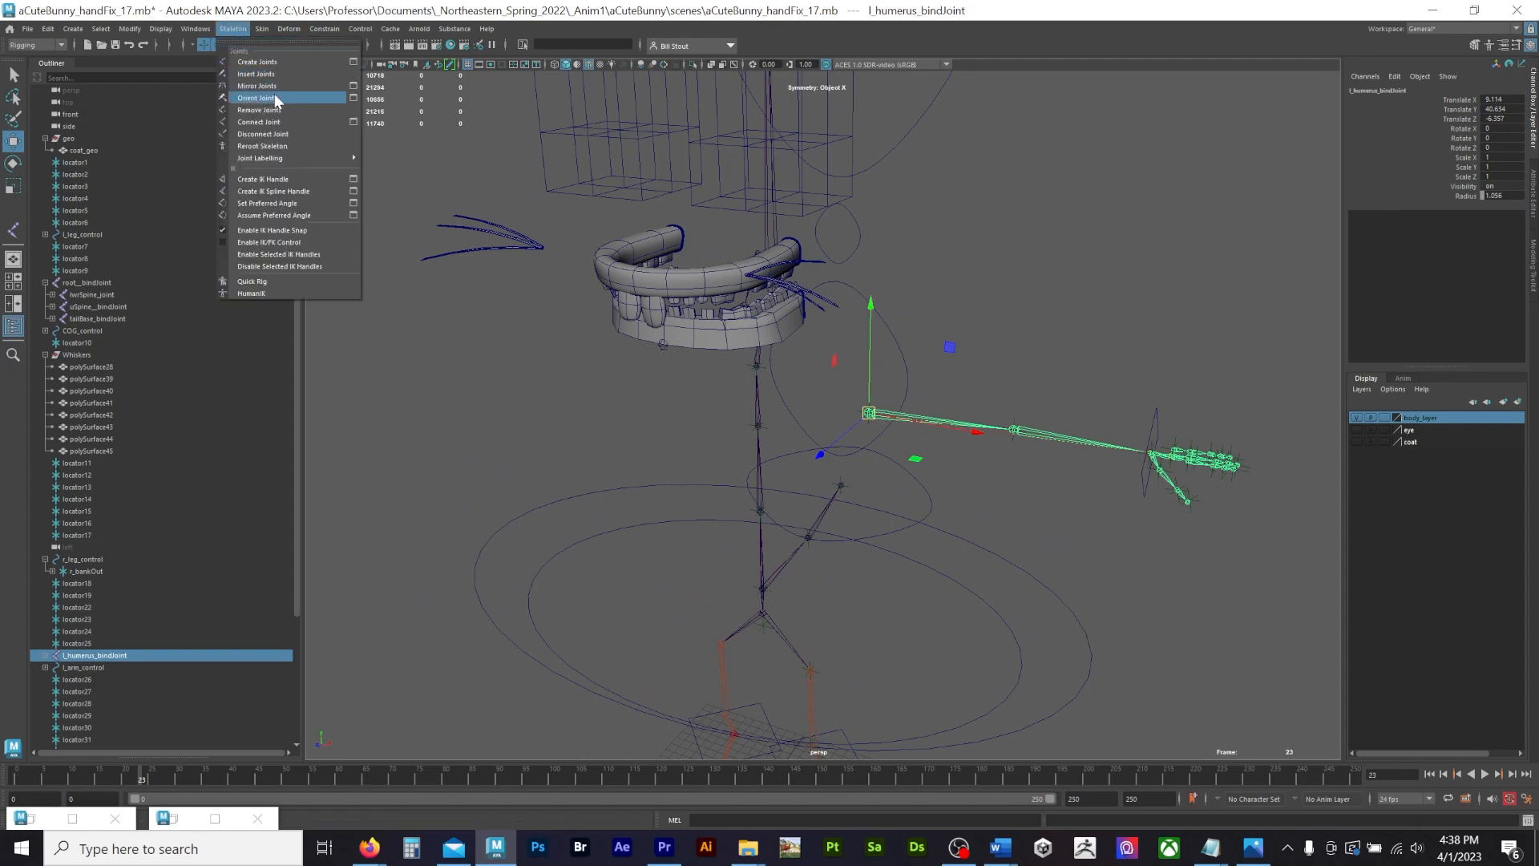
click(351, 85)
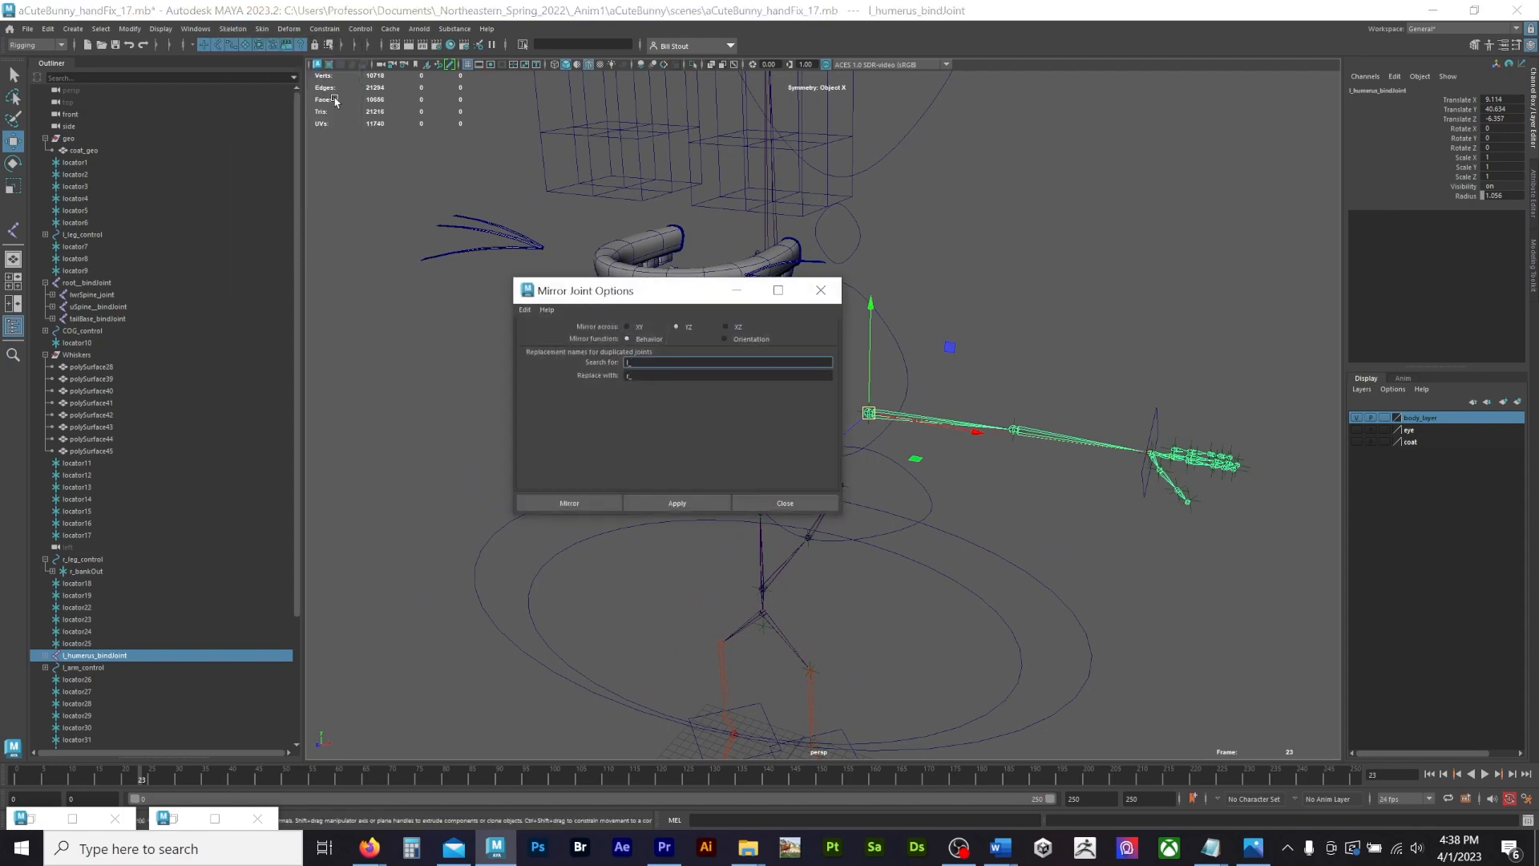
click(482, 650)
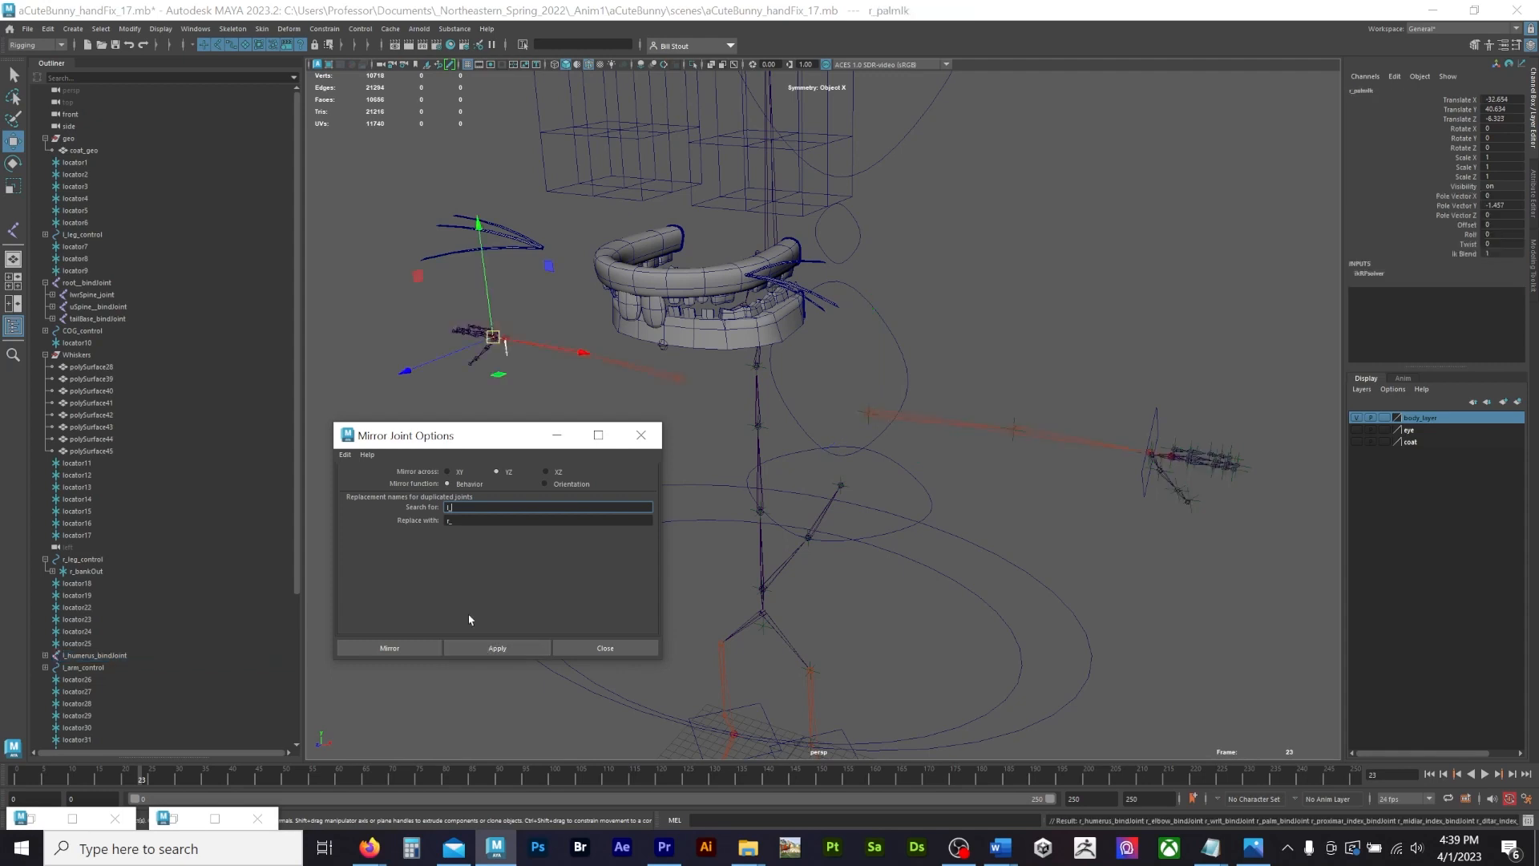
Step: Examine the mirrored right thumb joints and test the thumb root joint's rotation about Z
click(486, 353)
key(f)
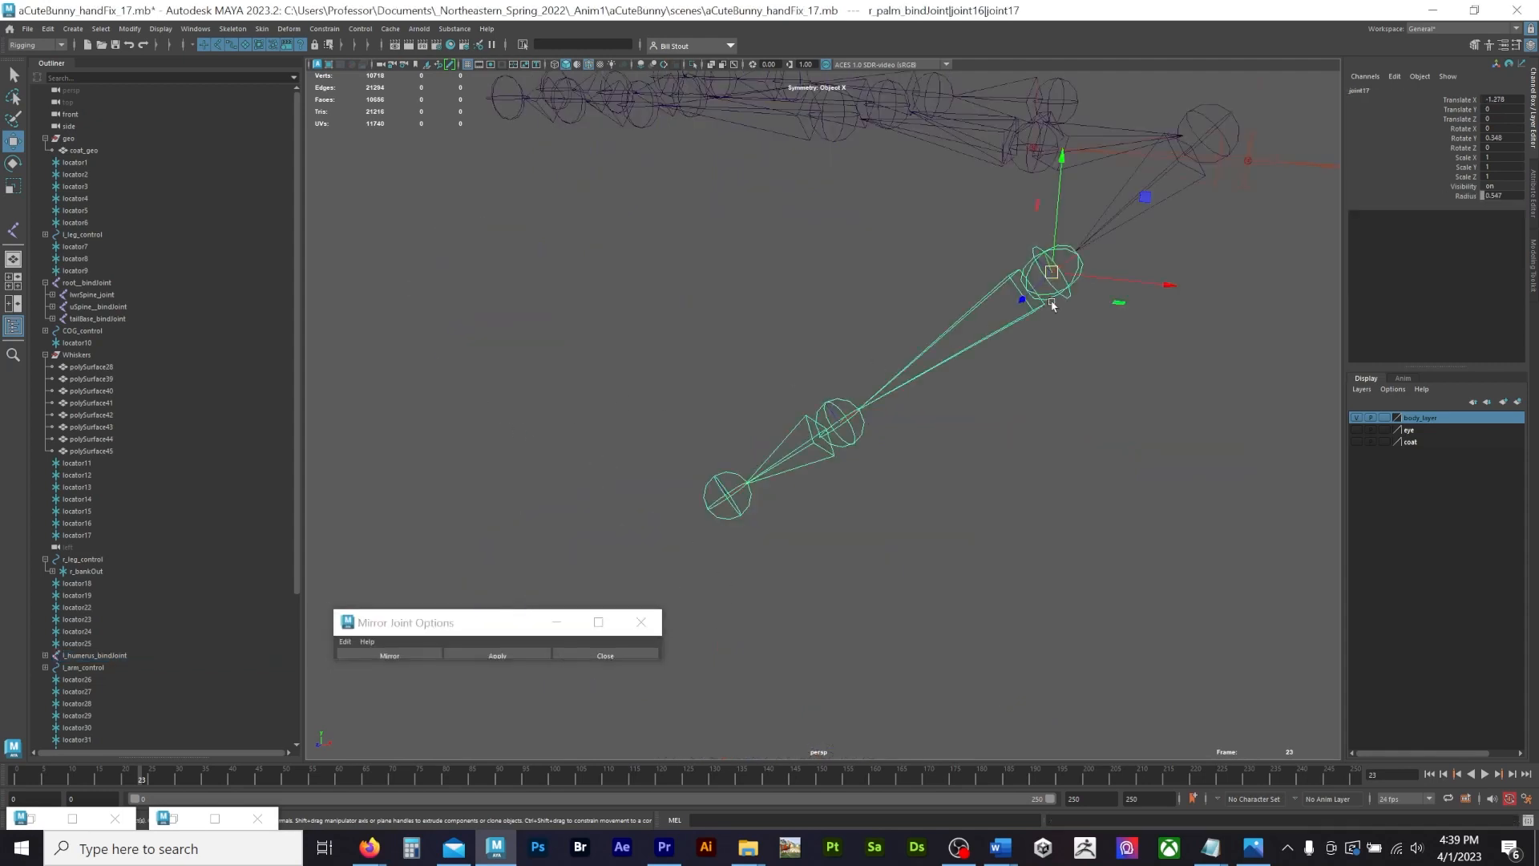
drag(761, 422, 798, 462)
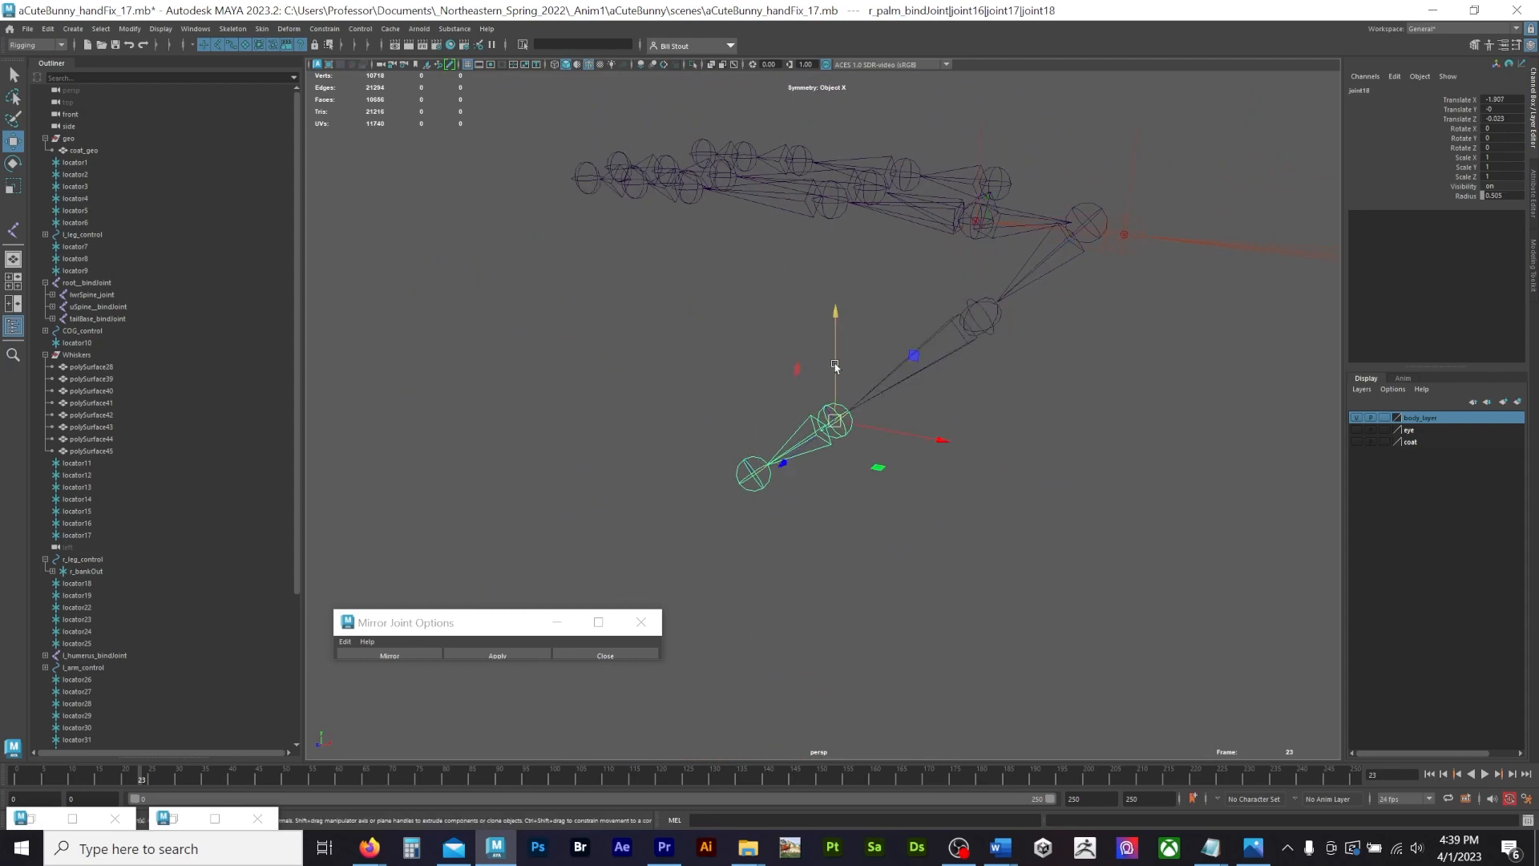
drag(895, 347, 928, 382)
shift+drag(1015, 246, 1057, 288)
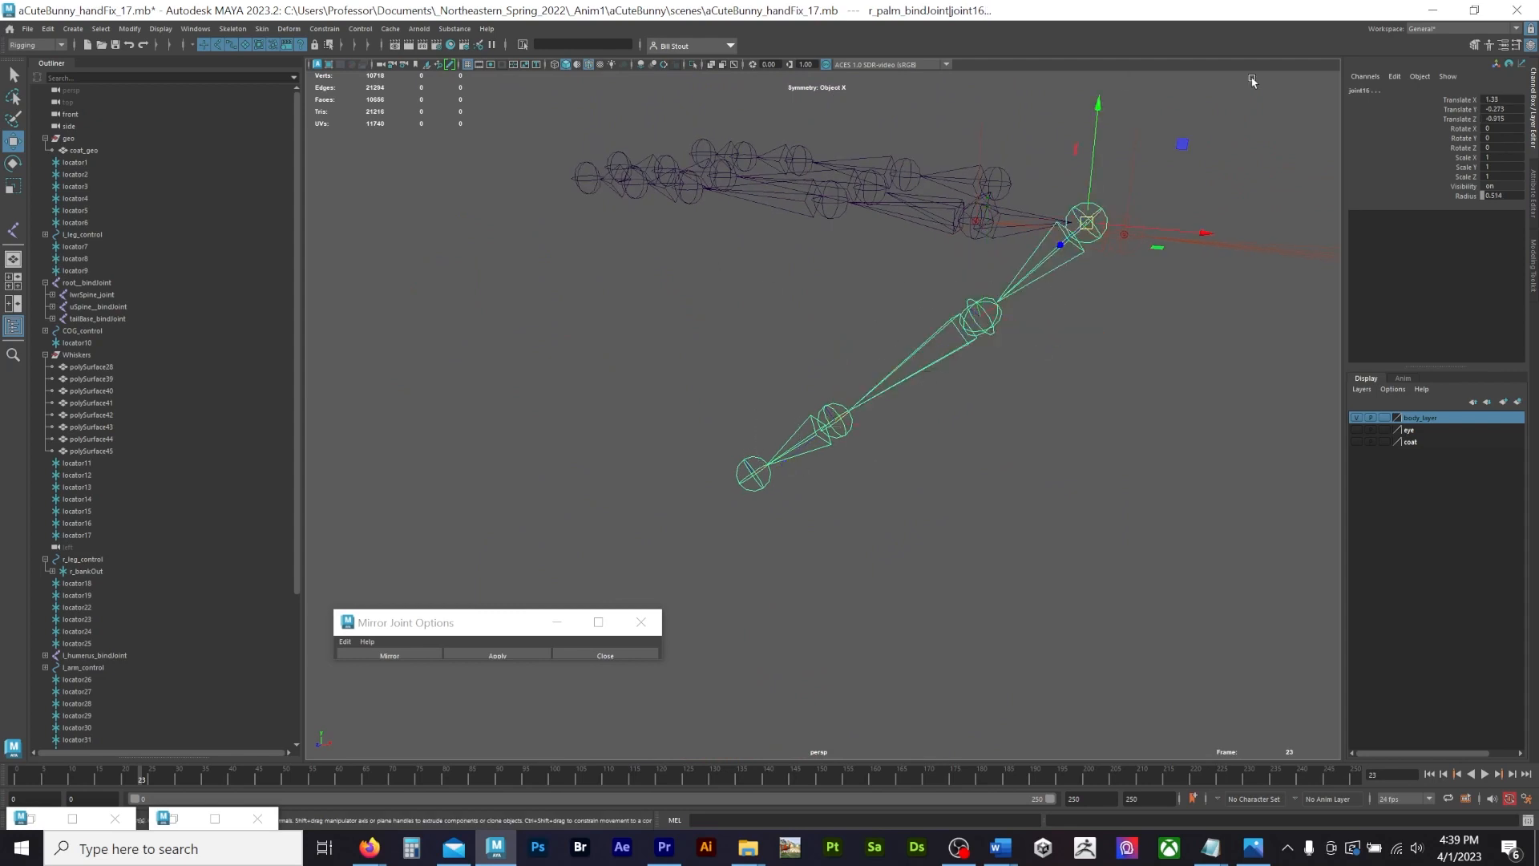
click(1460, 148)
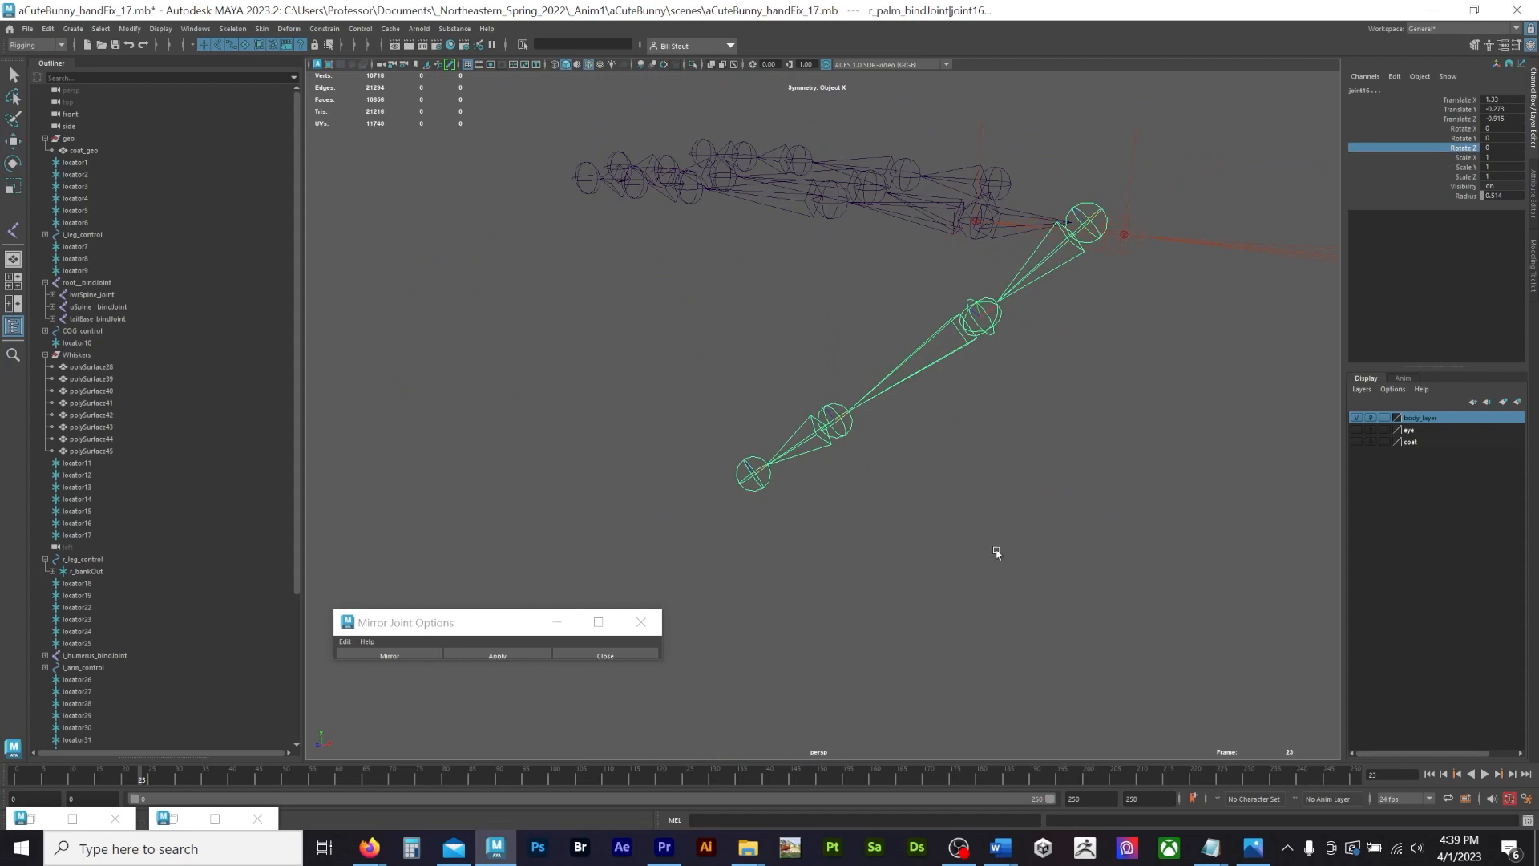
mouse_move(1075, 522)
middle_down()
mouse_move(1011, 539)
mouse_move(1059, 541)
middle_up()
alt+drag(1059, 541, 1085, 563)
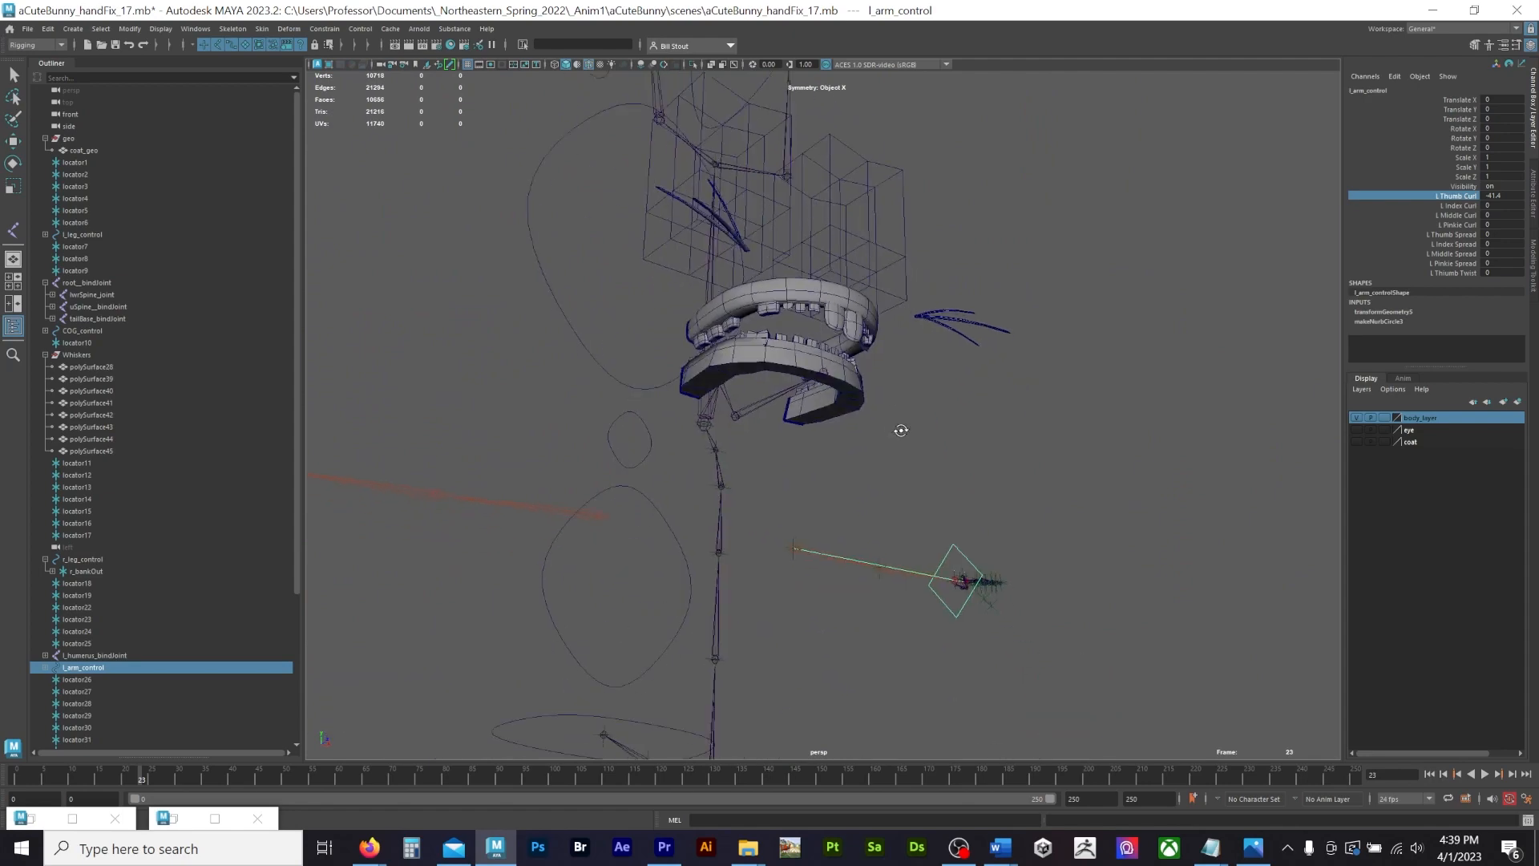
Step: Compare the left and right hands with the left thumb curled, and undo the L Thumb Curl change
alt+drag(901, 430, 756, 409)
alt+middle_drag(755, 409, 877, 388)
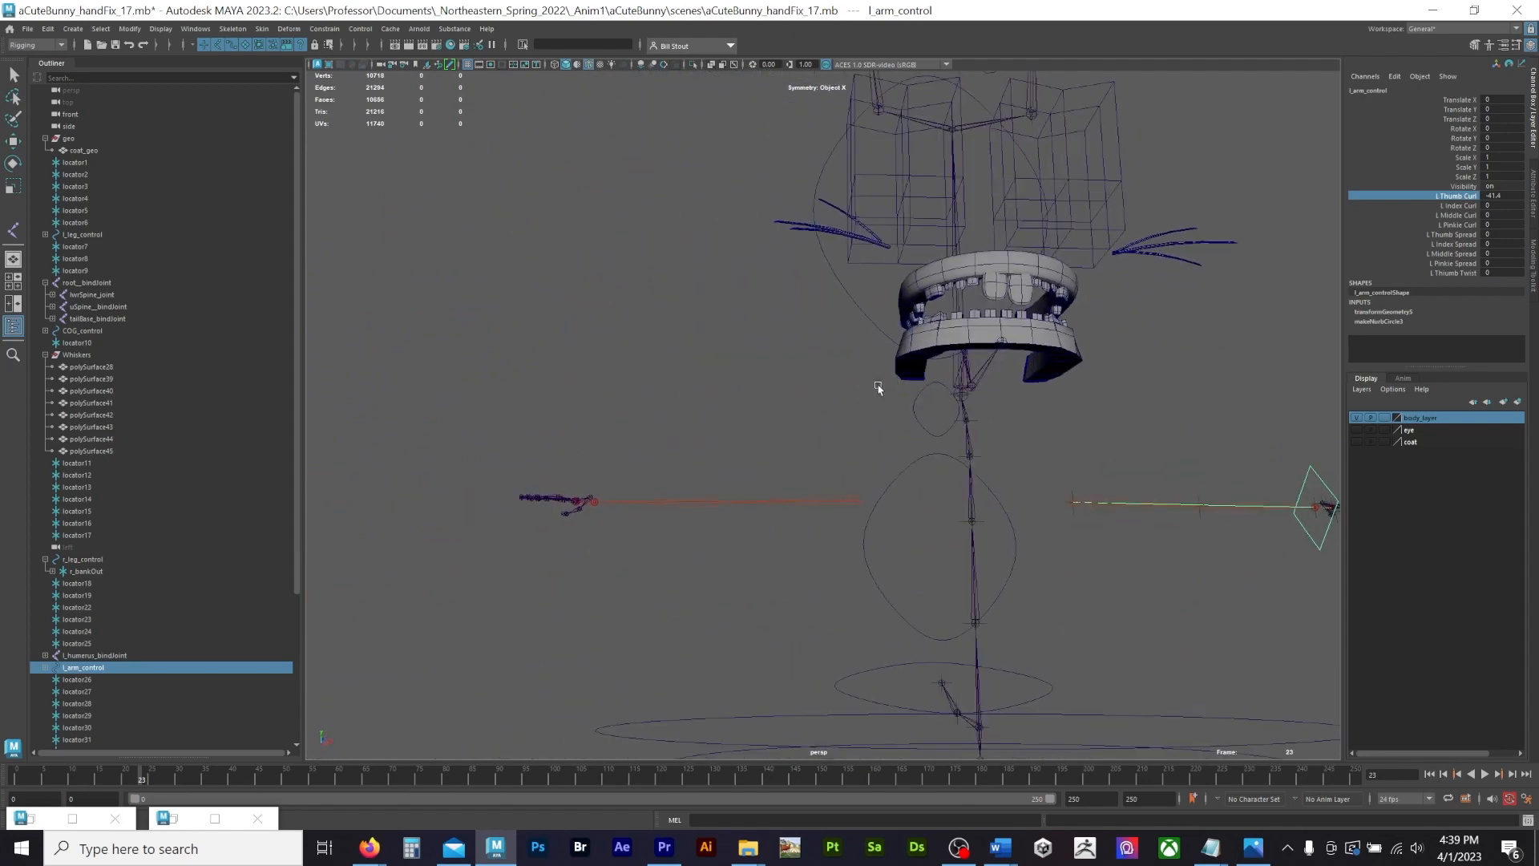
key(ctrl+z)
Step: Rotate the right hand's proximal finger joints together about Z to test their curl, undo the rotation, and deselect them
key(e)
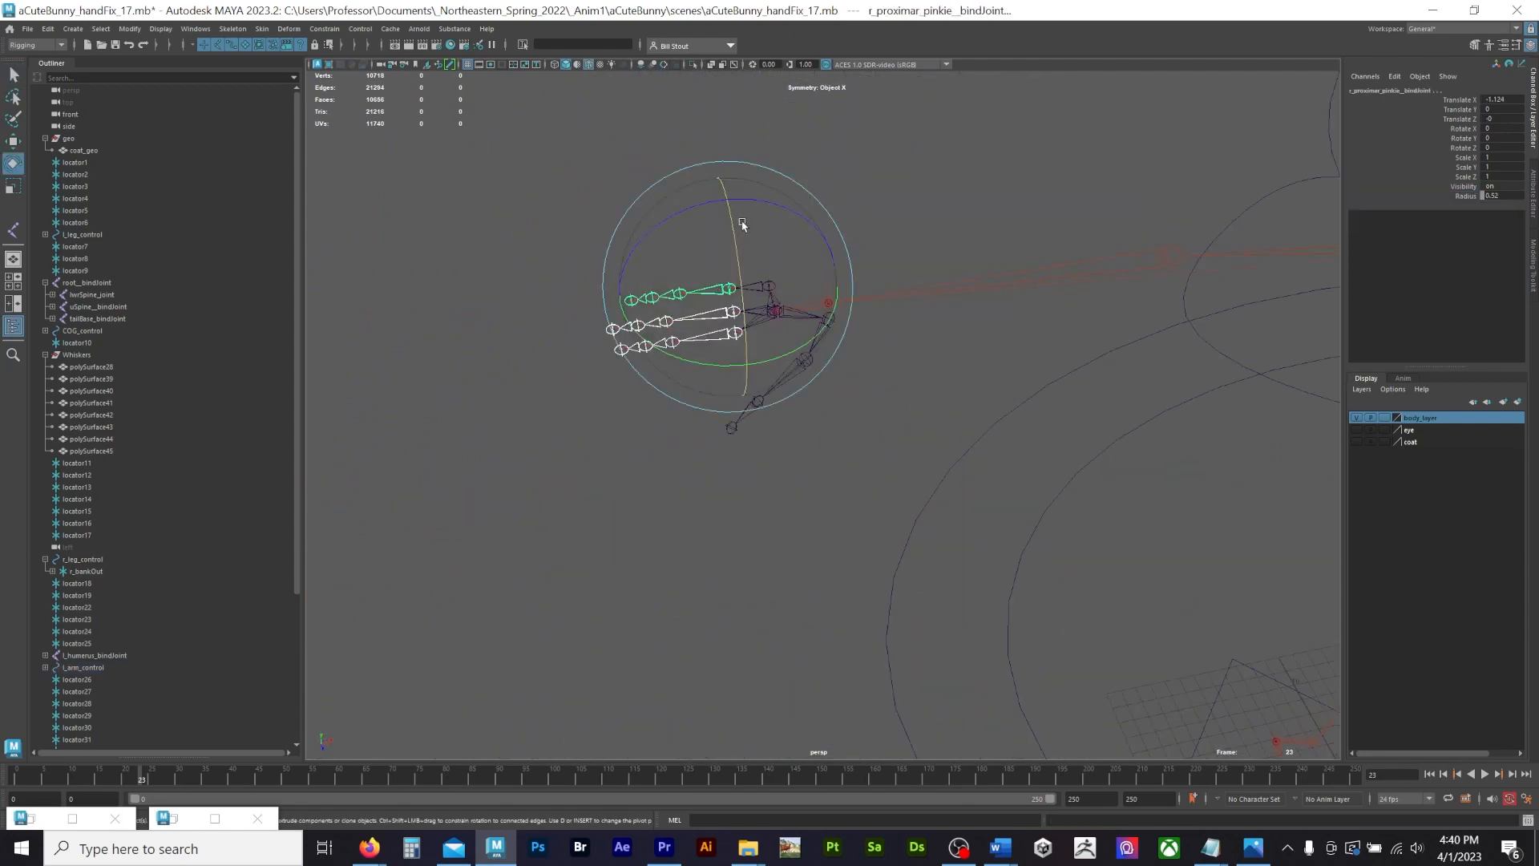
drag(695, 210, 610, 277)
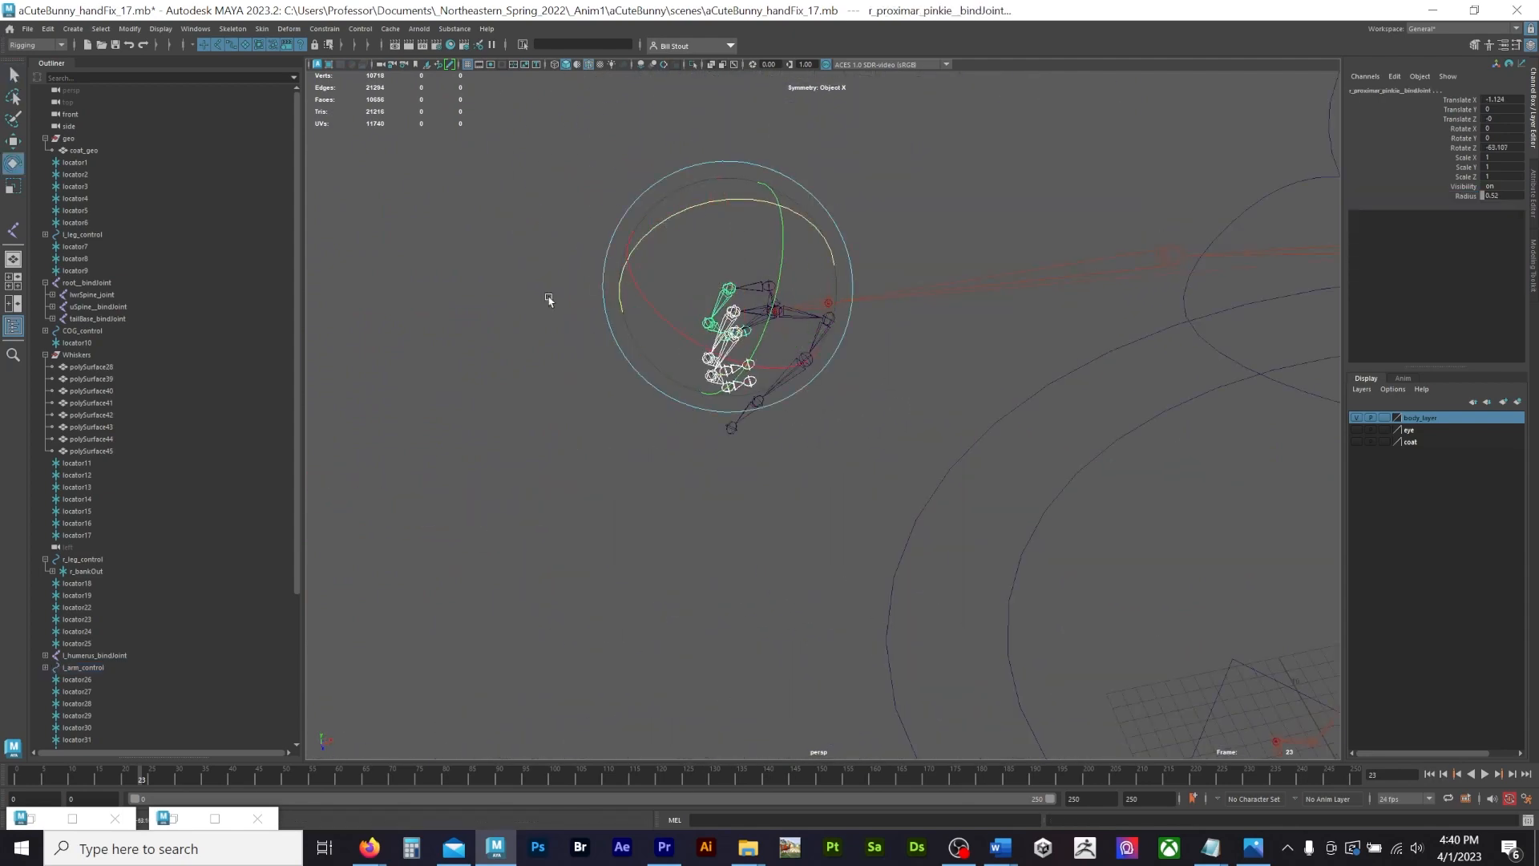
key(ctrl+z)
click(851, 424)
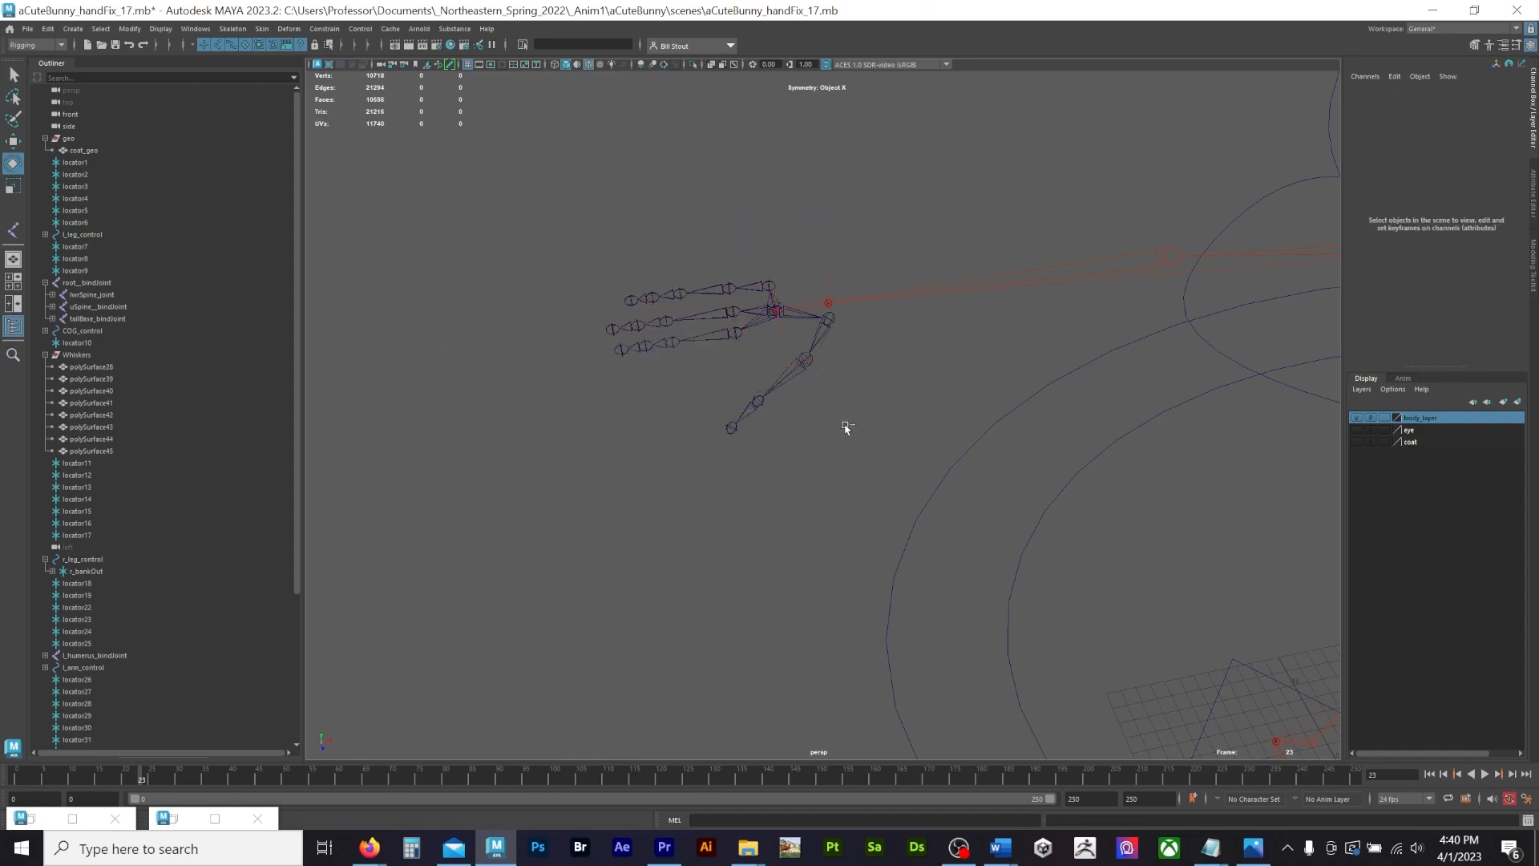
Step: Duplicate the l_arm_control curve at the left wrist
alt+right_drag(1072, 402, 930, 384)
alt+middle_drag(930, 385, 593, 469)
alt+drag(1093, 412, 1092, 378)
click(1189, 345)
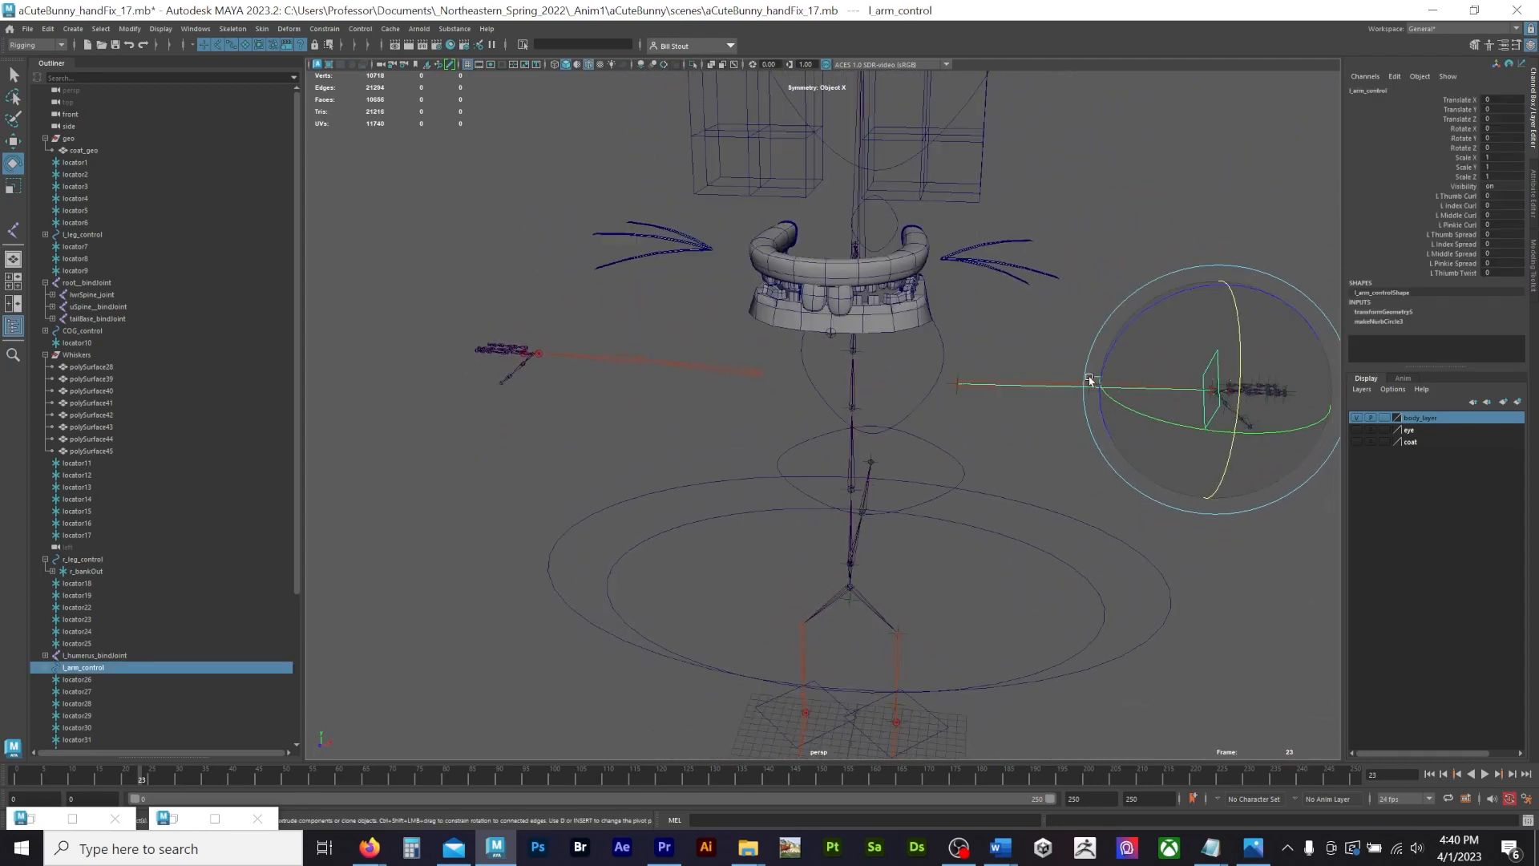
key(ctrl+d)
key(w)
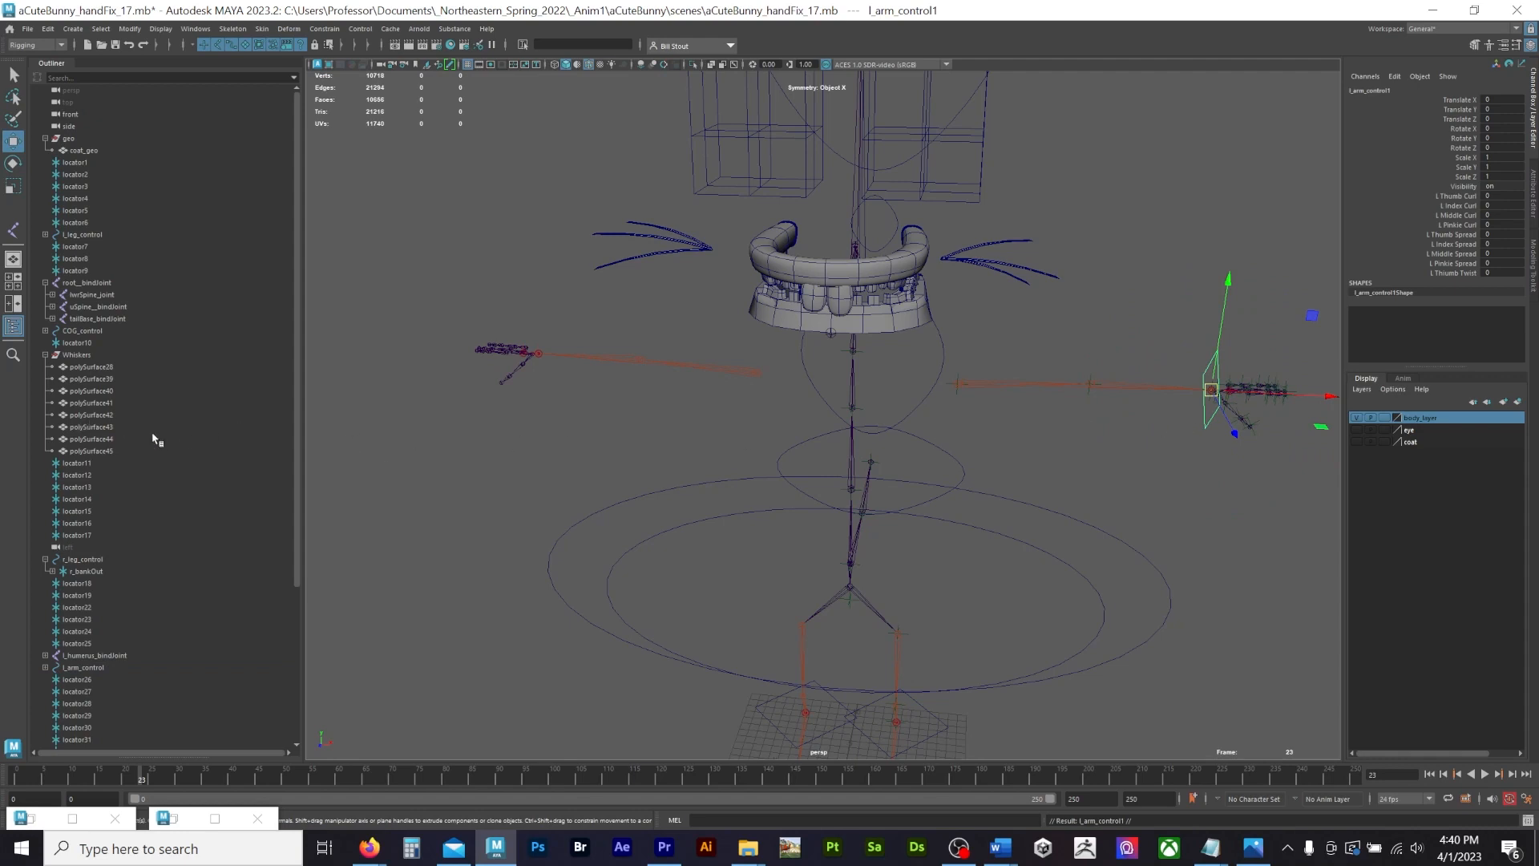
Step: Delete the duplicated l_armIK and l_palmIK handles under l_arm_control1
scroll(157, 440, down, 6)
click(47, 716)
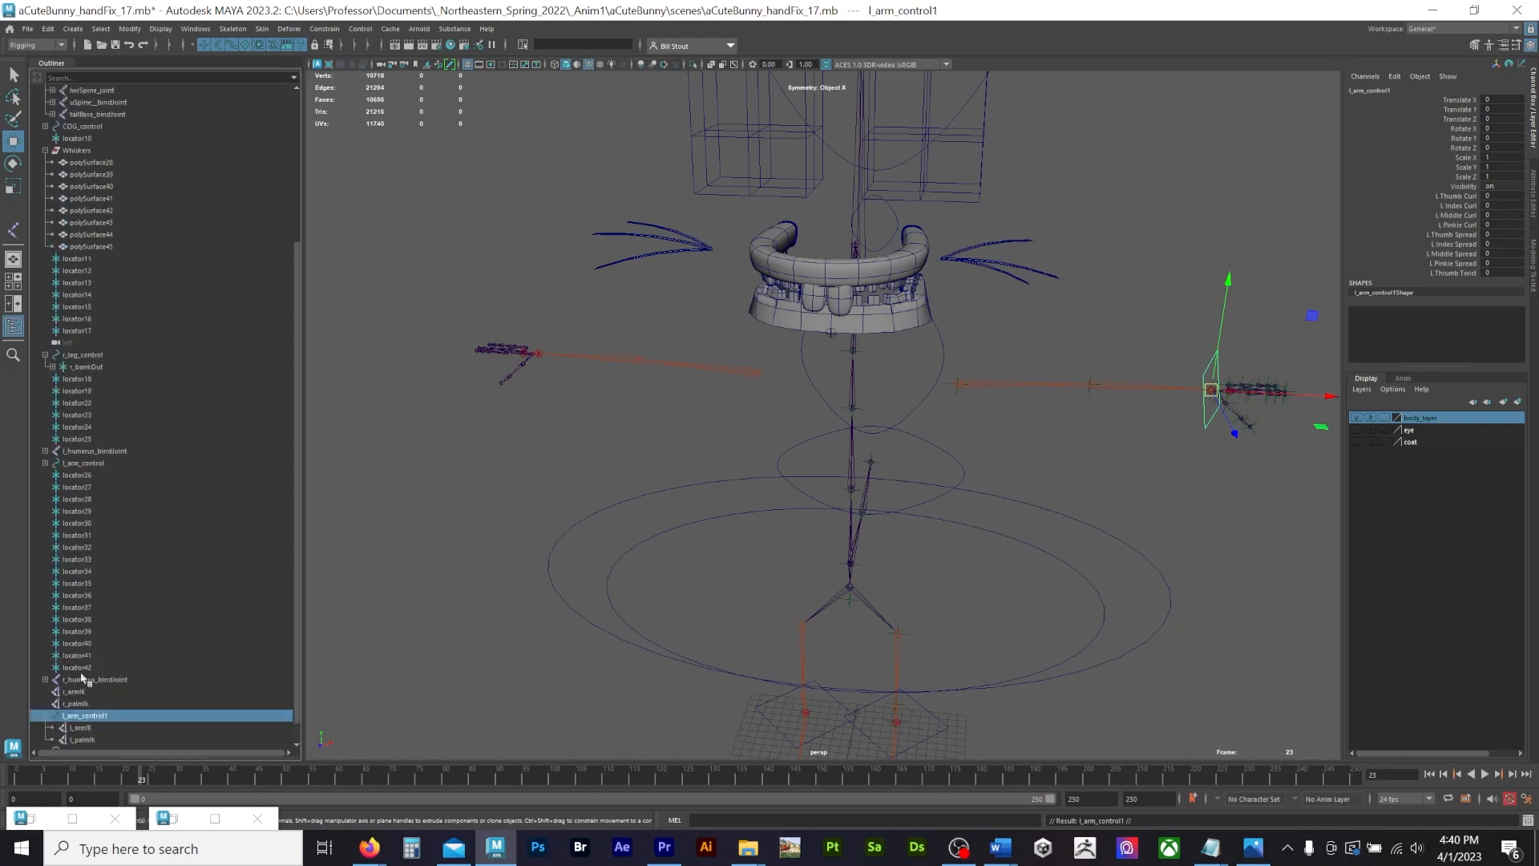
scroll(143, 637, down, 1)
drag(92, 707, 94, 716)
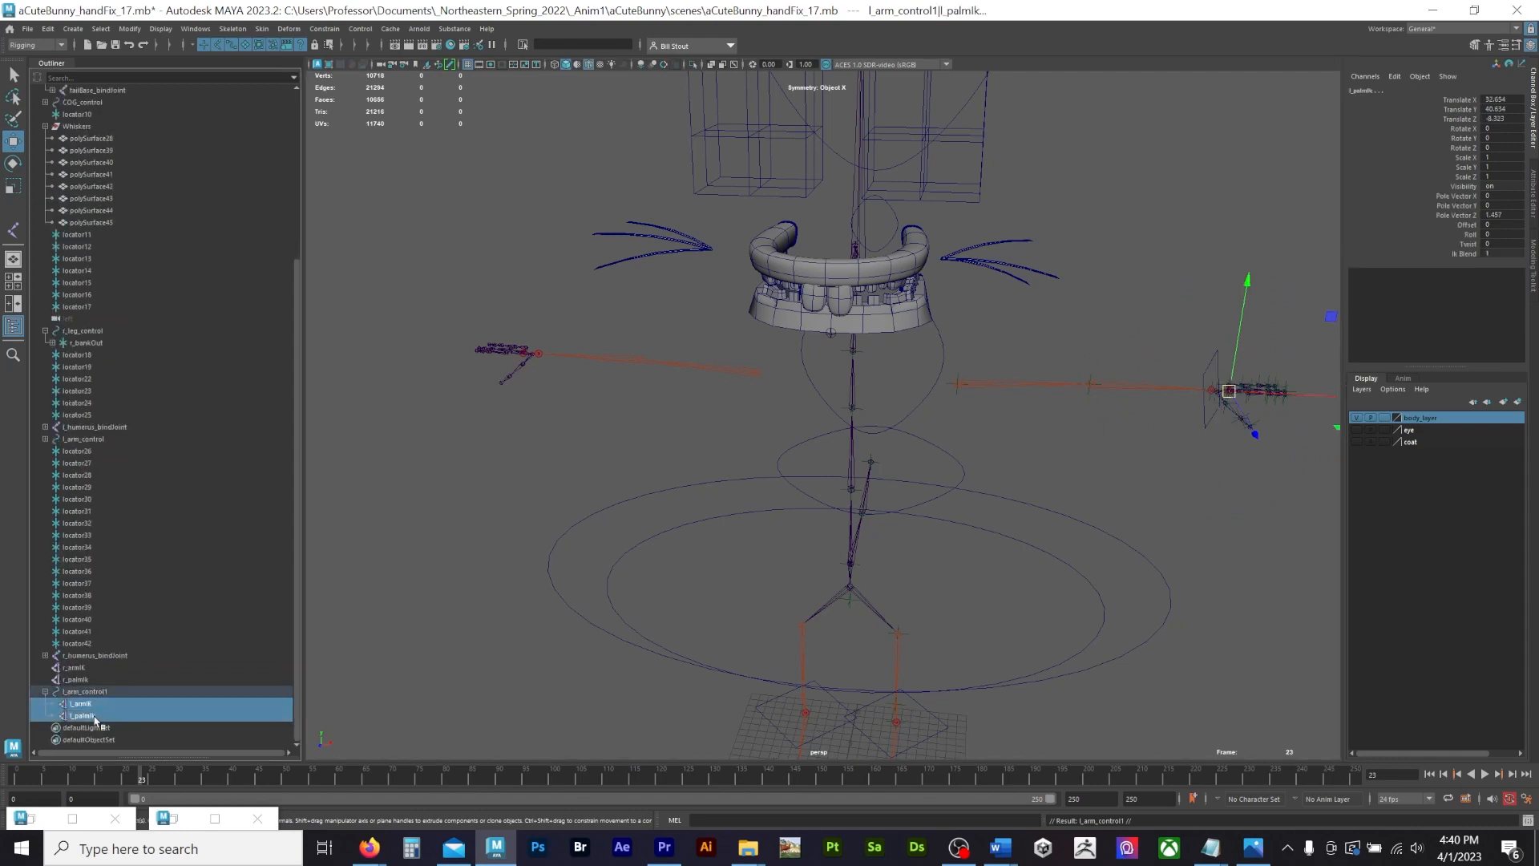
key(Delete)
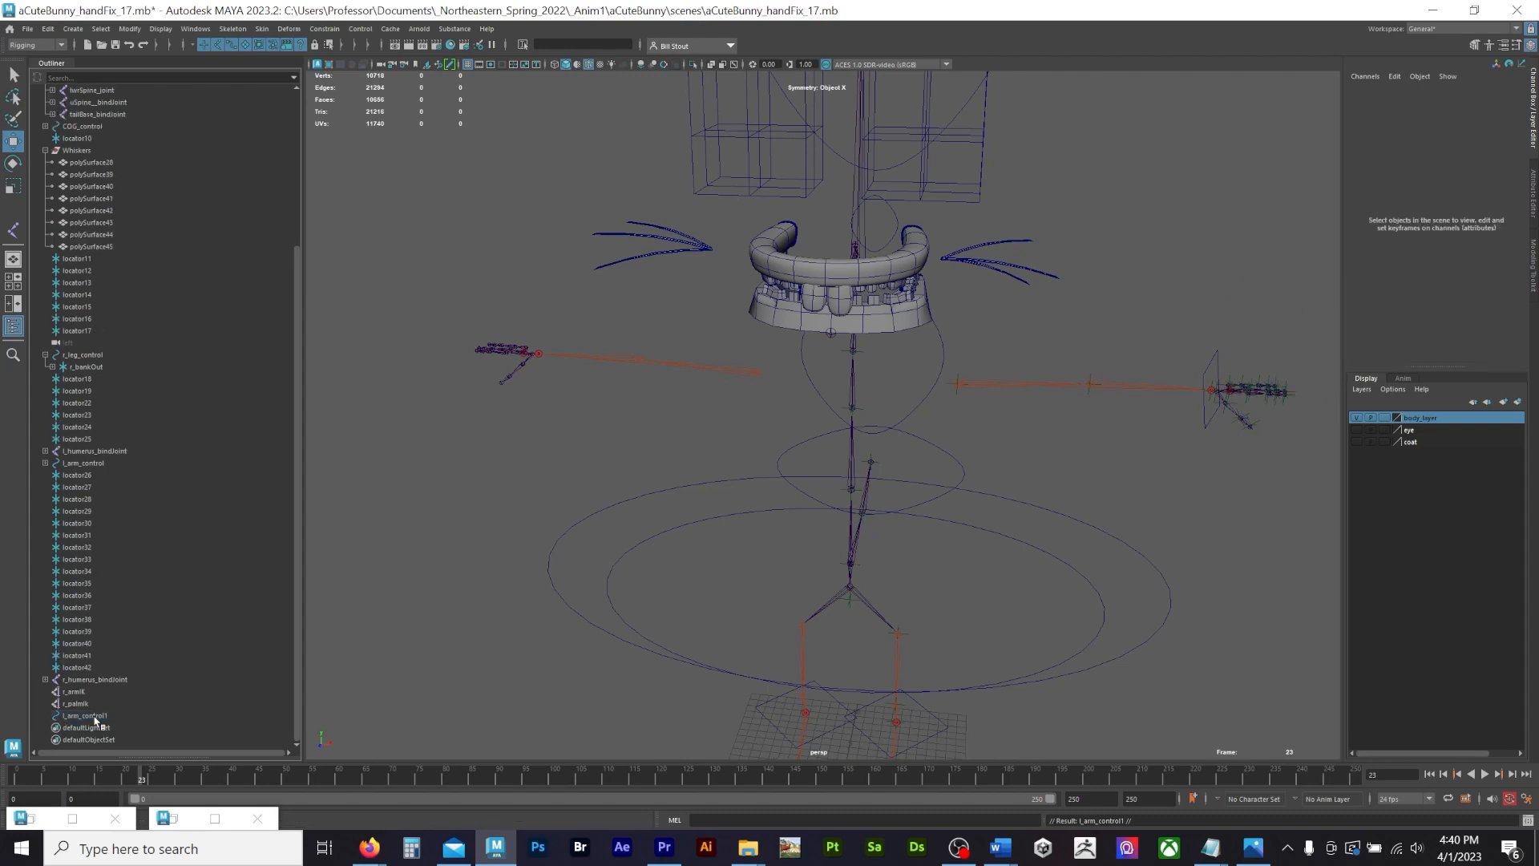
Step: Rename l_arm_control1 as r_arm_control and move it onto the right wrist joint, at Translate X about -62.2
double_click(95, 715)
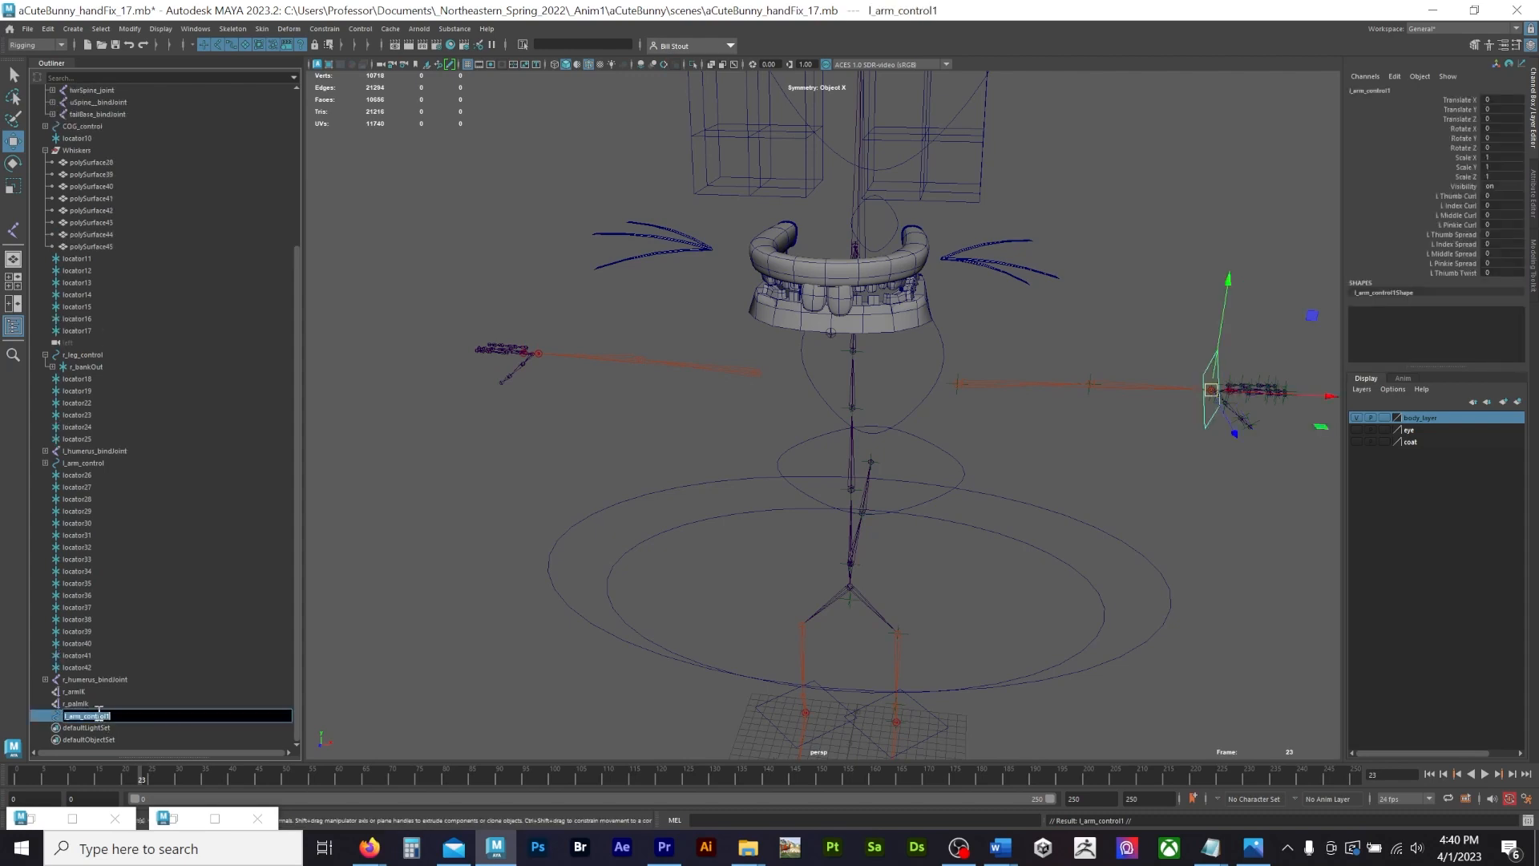
key(Home)
key(Delete)
key(Delete)
key(Return)
drag(1211, 391, 553, 392)
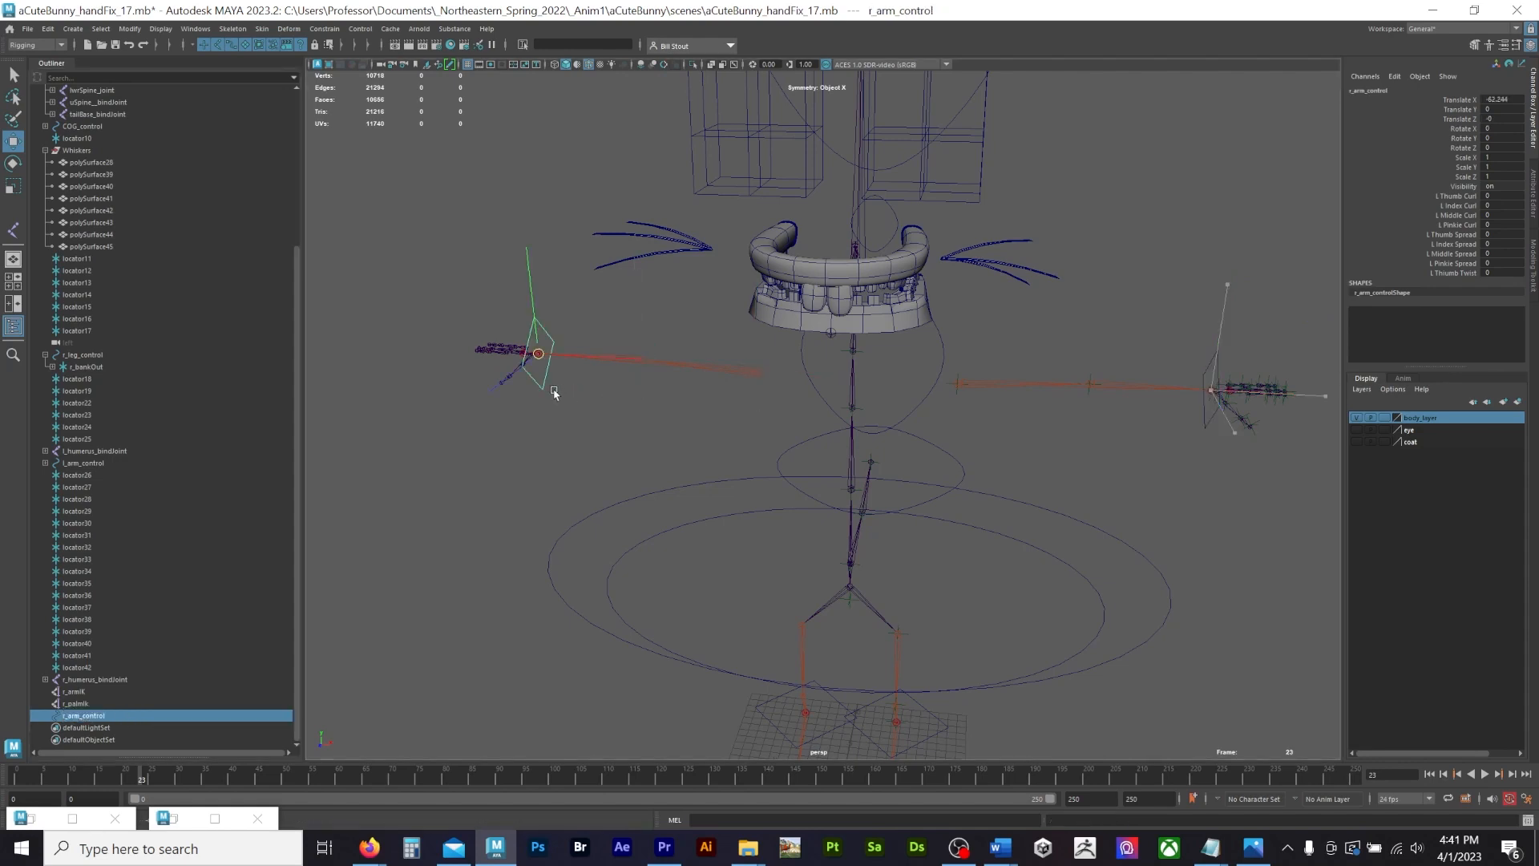
Step: Parent the r_palmIK and r_armIK handles under r_arm_control and freeze the handles' transformations
scroll(448, 441, up, 1)
alt+right_drag(449, 441, 1174, 481)
alt+drag(1175, 481, 634, 447)
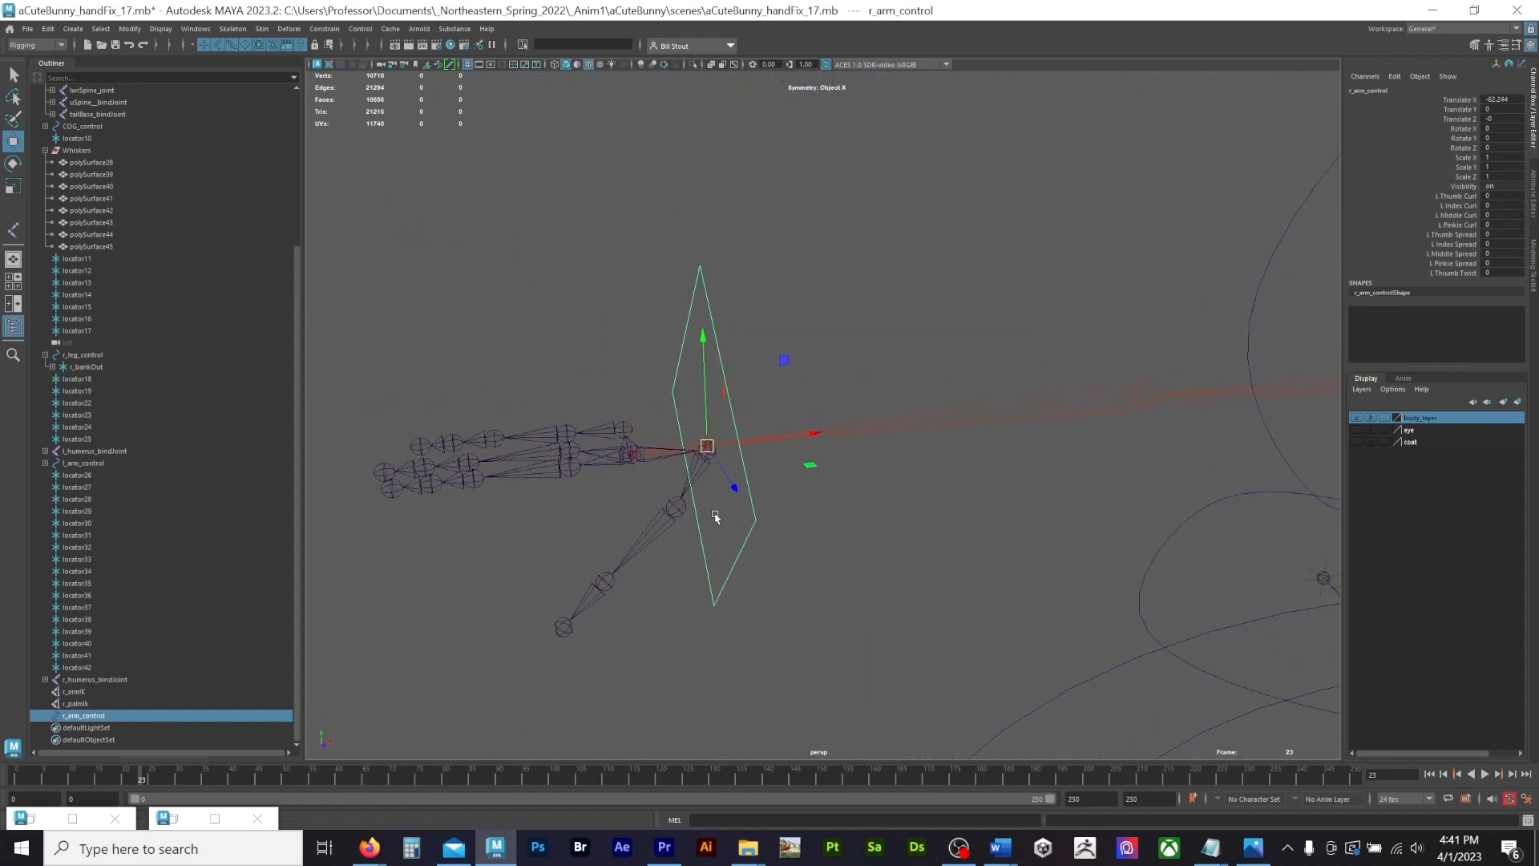
click(684, 469)
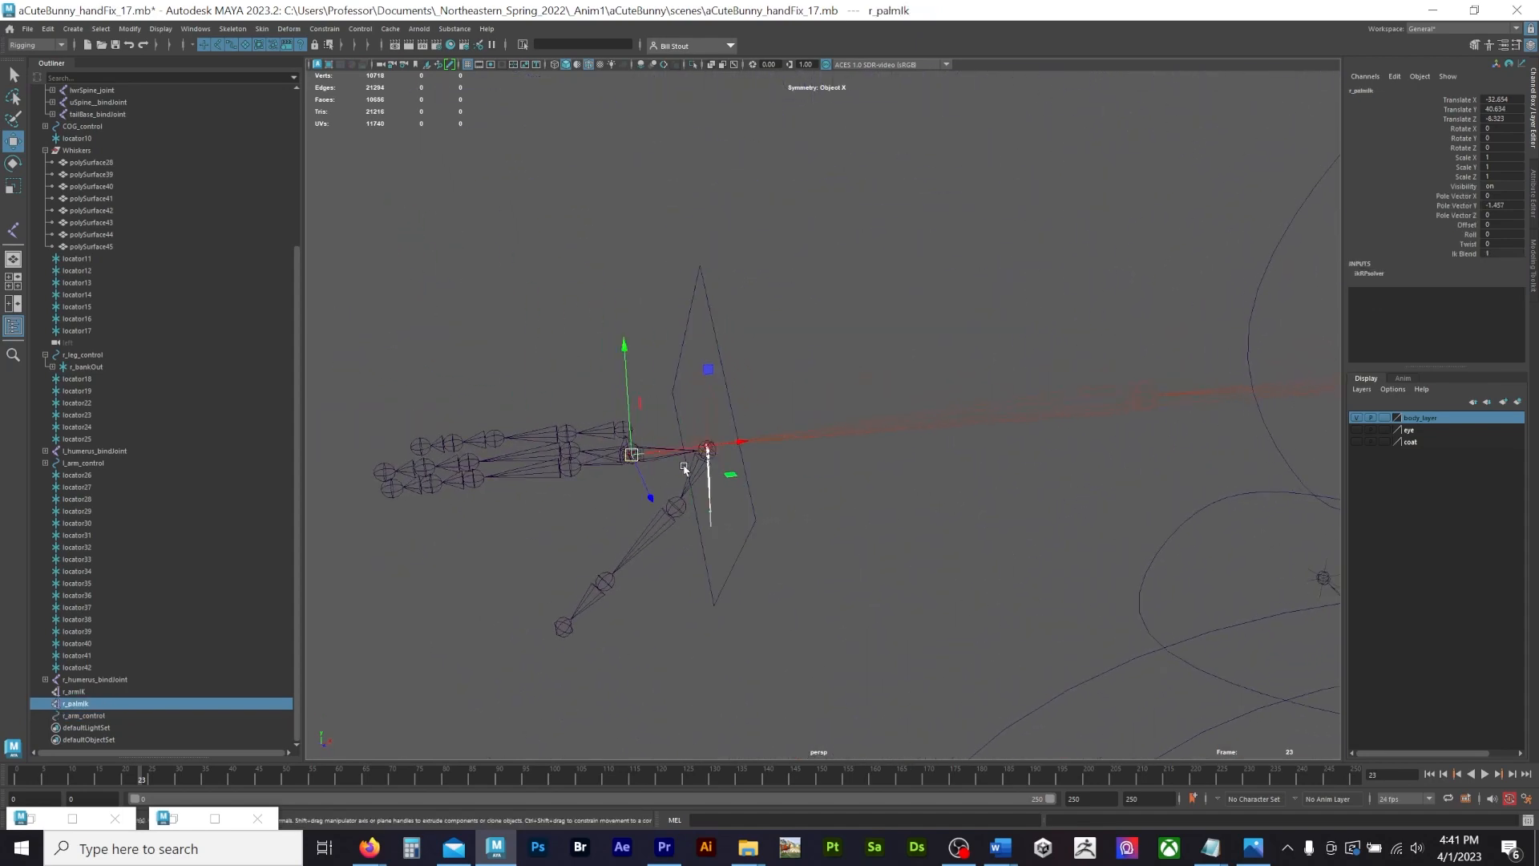
shift+click(706, 430)
alt+drag(707, 433, 722, 497)
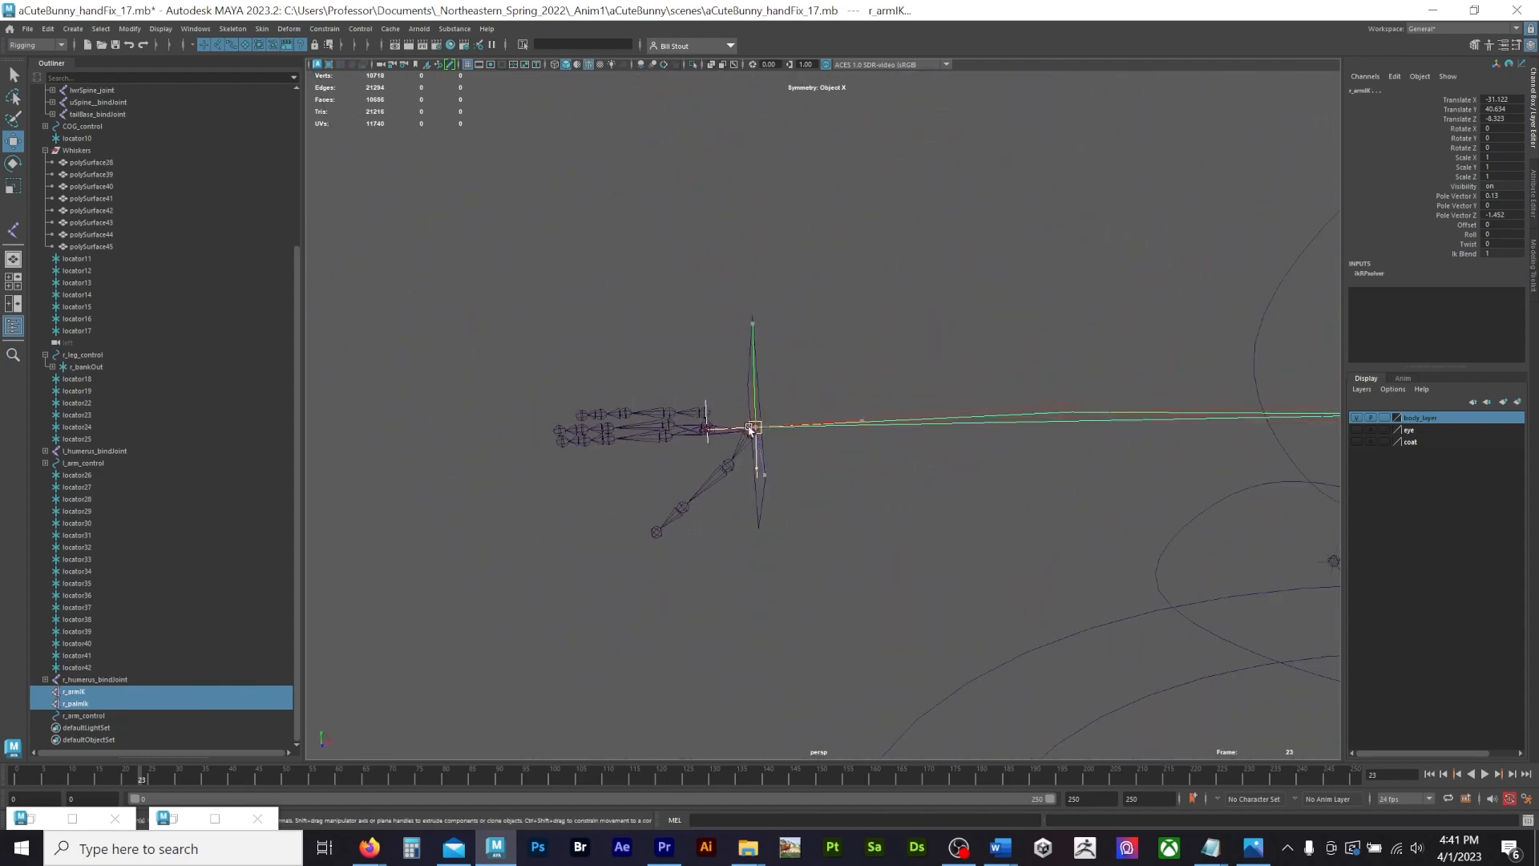
drag(751, 431, 811, 418)
key(ctrl+z)
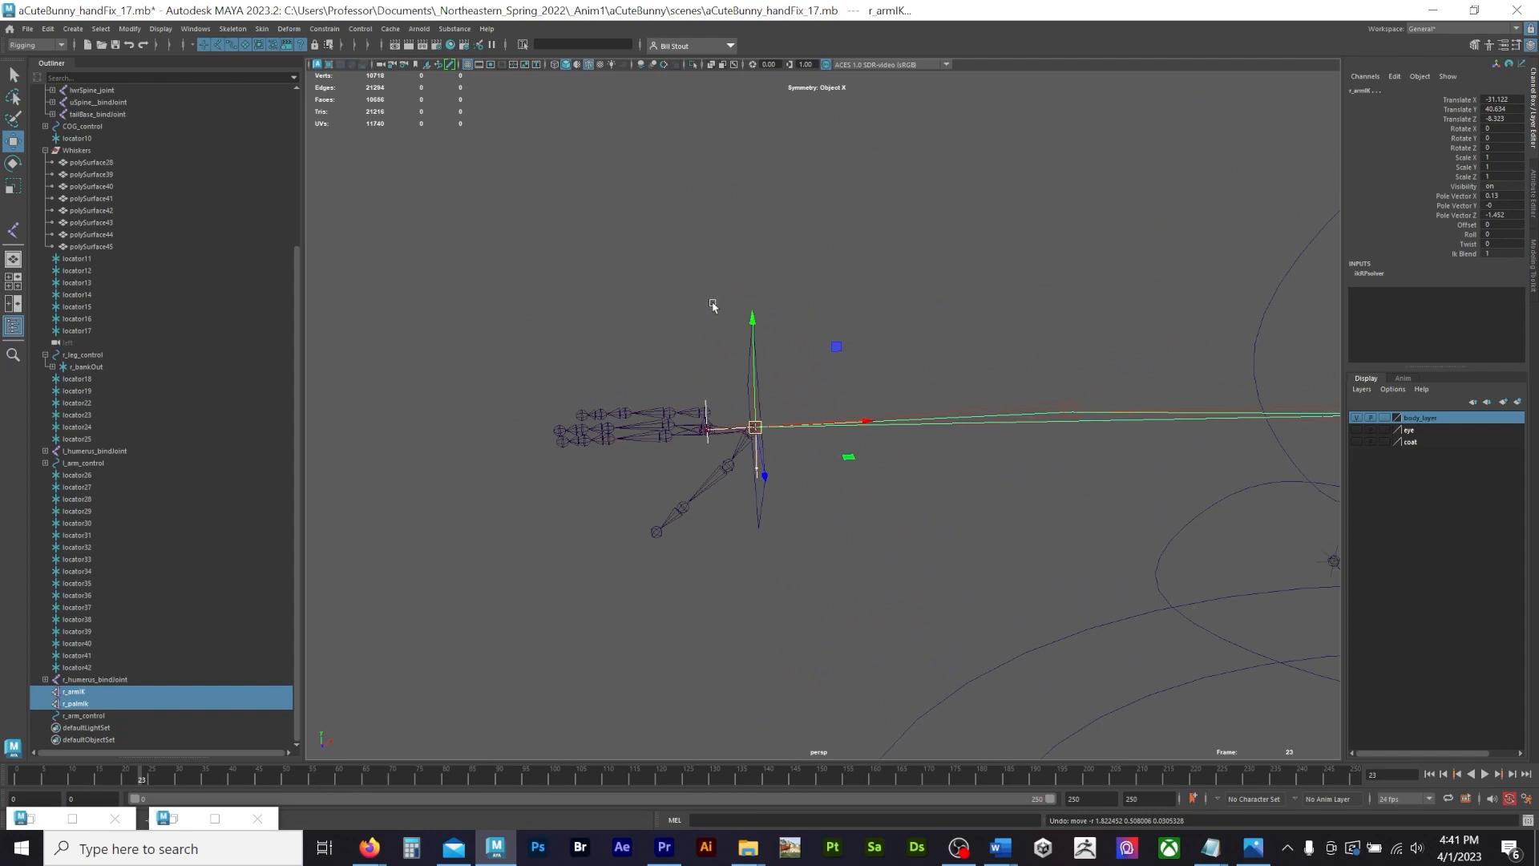
shift+drag(712, 303, 798, 341)
alt+drag(594, 276, 605, 254)
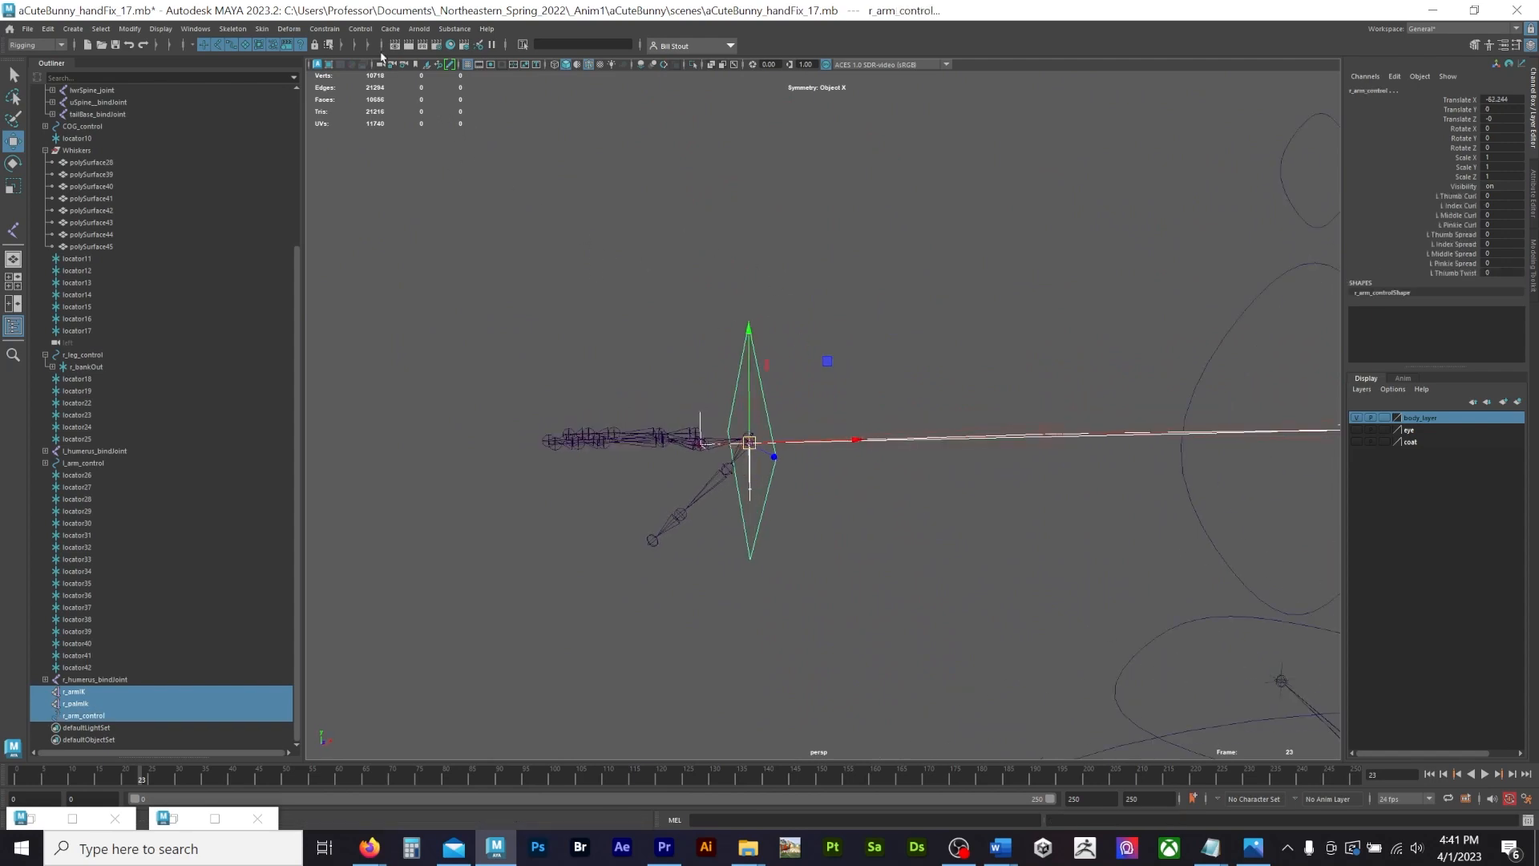
key(p)
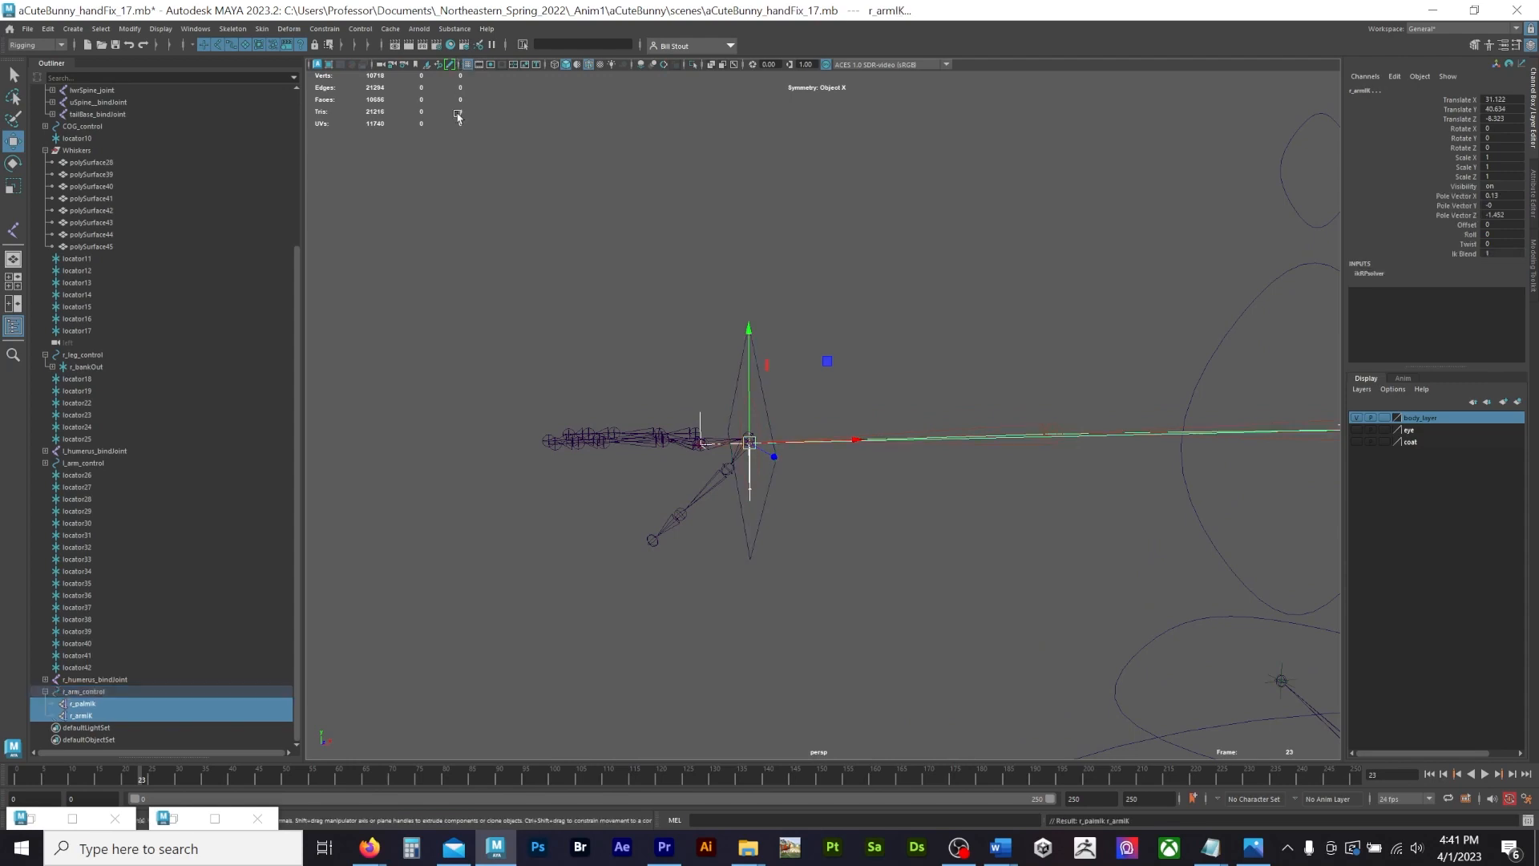
click(129, 29)
click(161, 88)
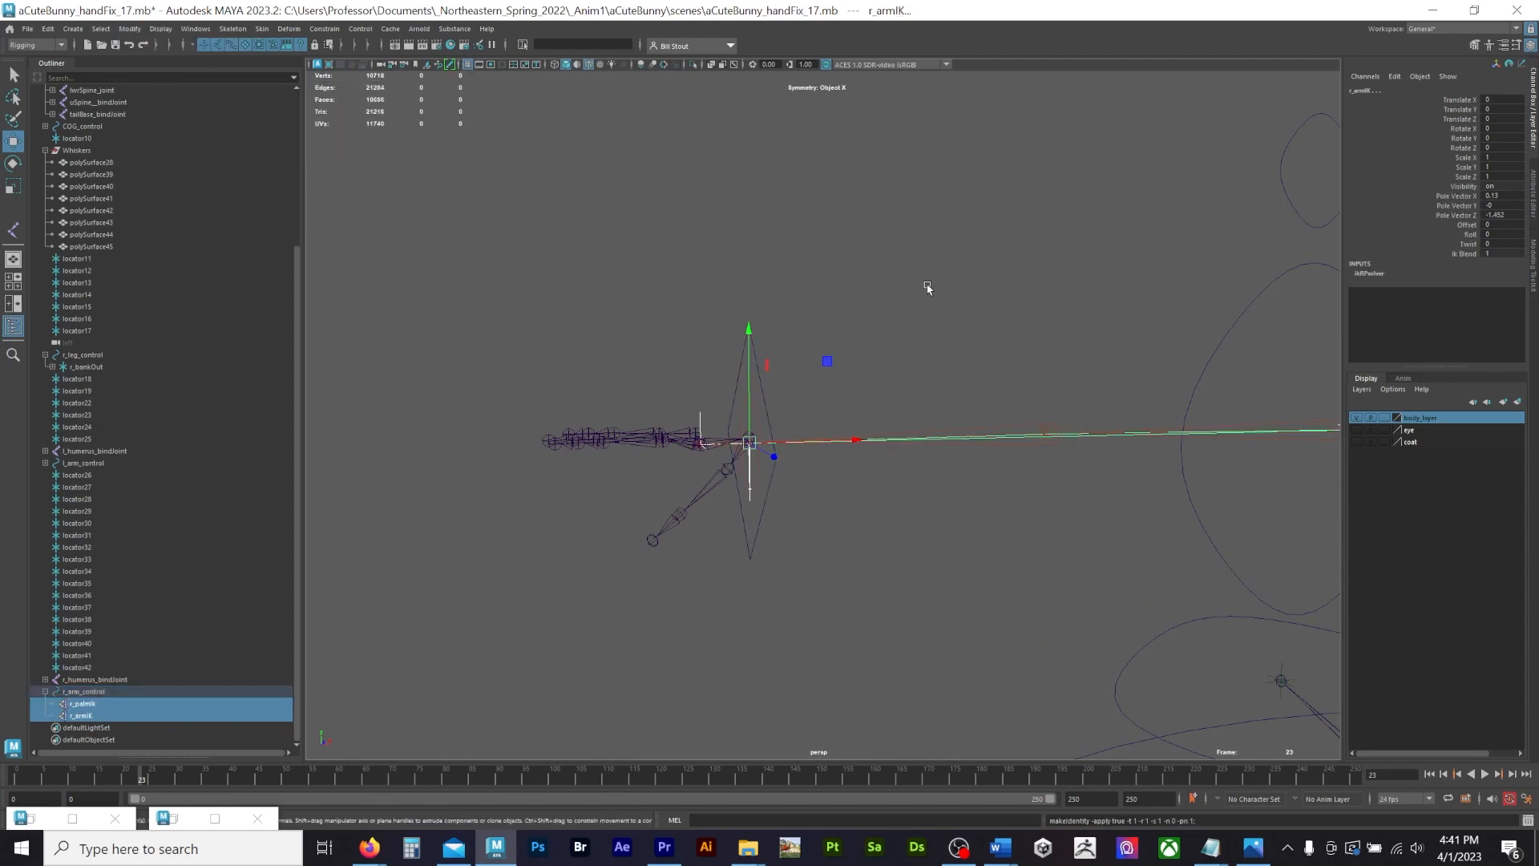
Step: Move r_arm_control to test whether the right arm and hand follow it, and undo the move
alt+drag(927, 288, 803, 348)
drag(679, 282, 773, 343)
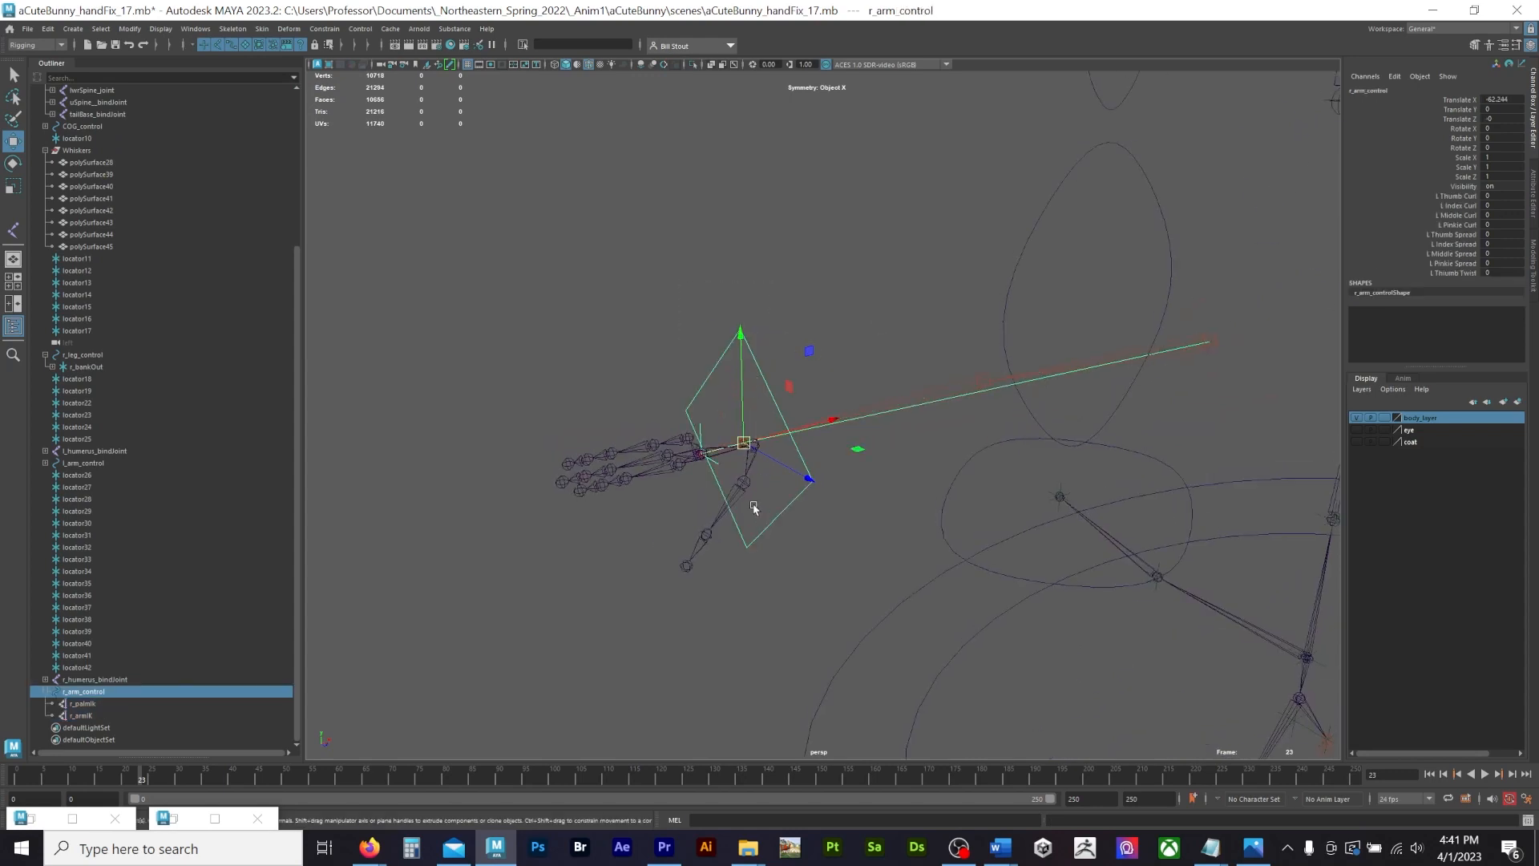
drag(744, 443, 817, 426)
key(ctrl+z)
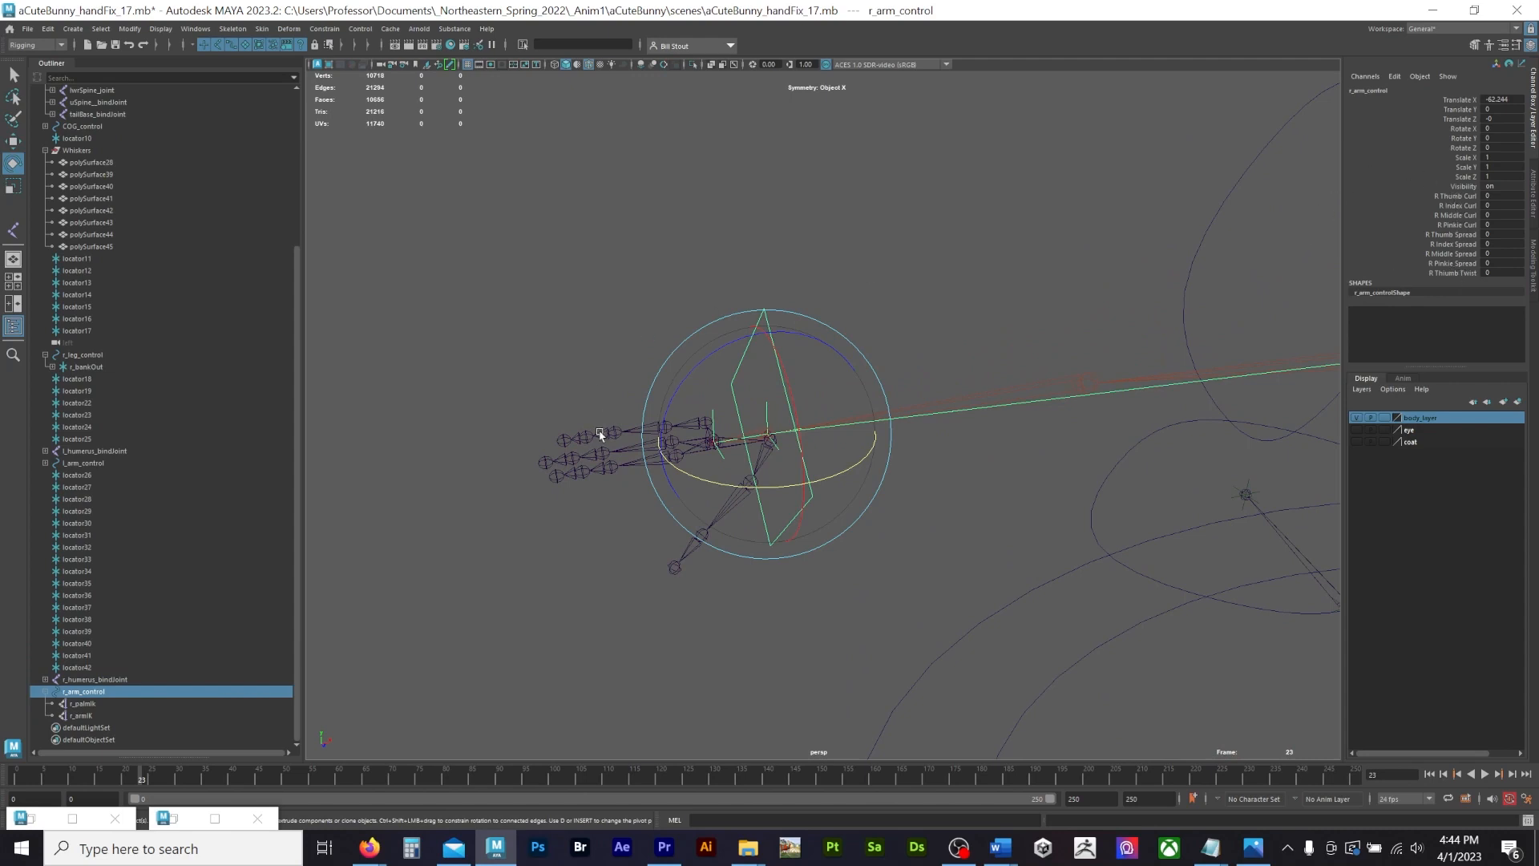
Step: Deselect r_arm_control, save the scene, and look over the controls of both arms
click(1026, 261)
alt+drag(1026, 262, 720, 254)
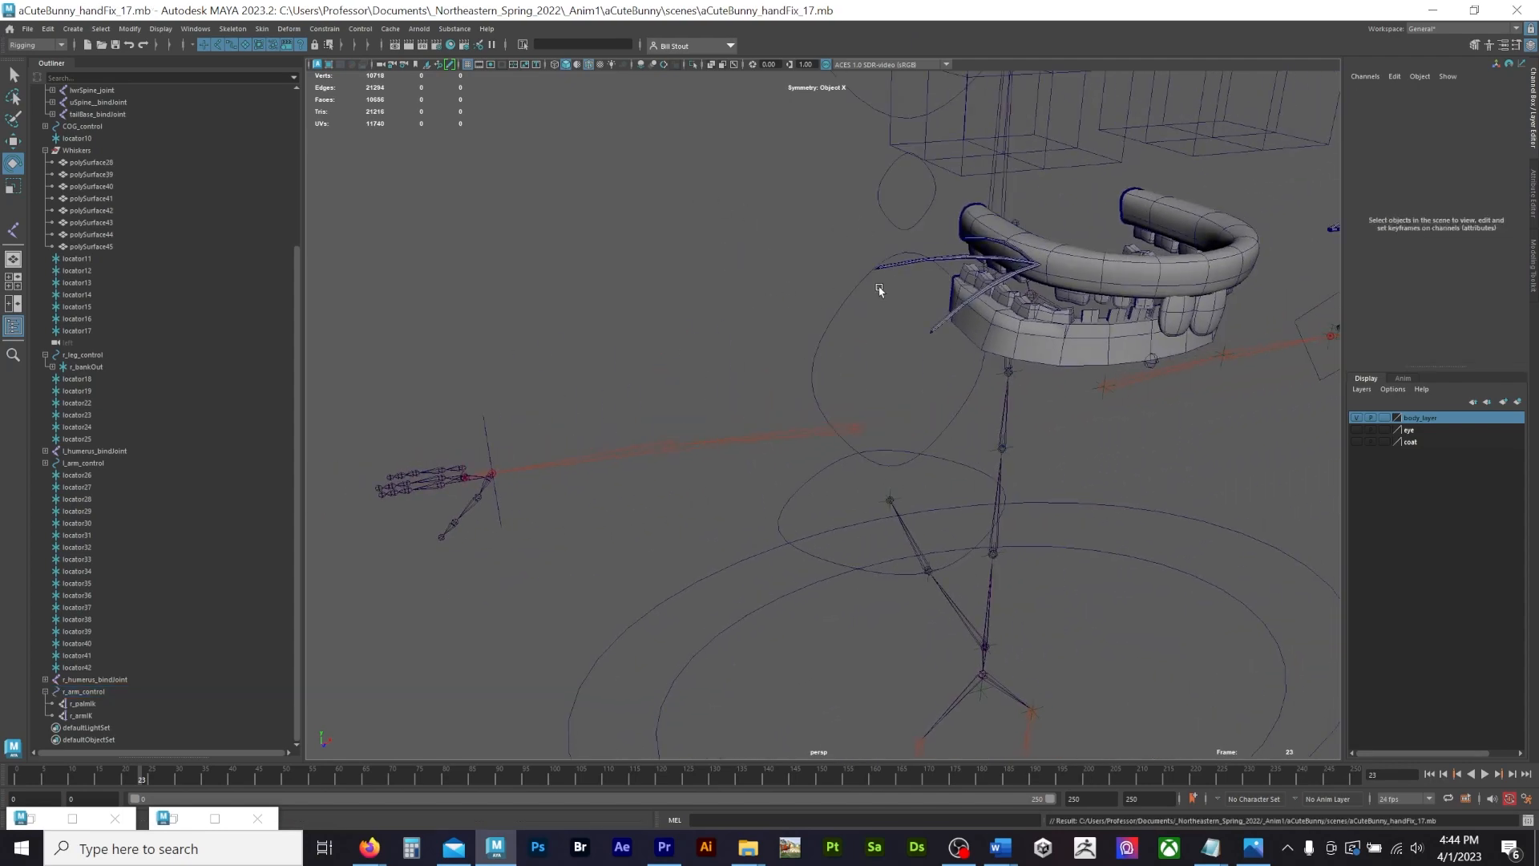
alt+drag(879, 288, 491, 274)
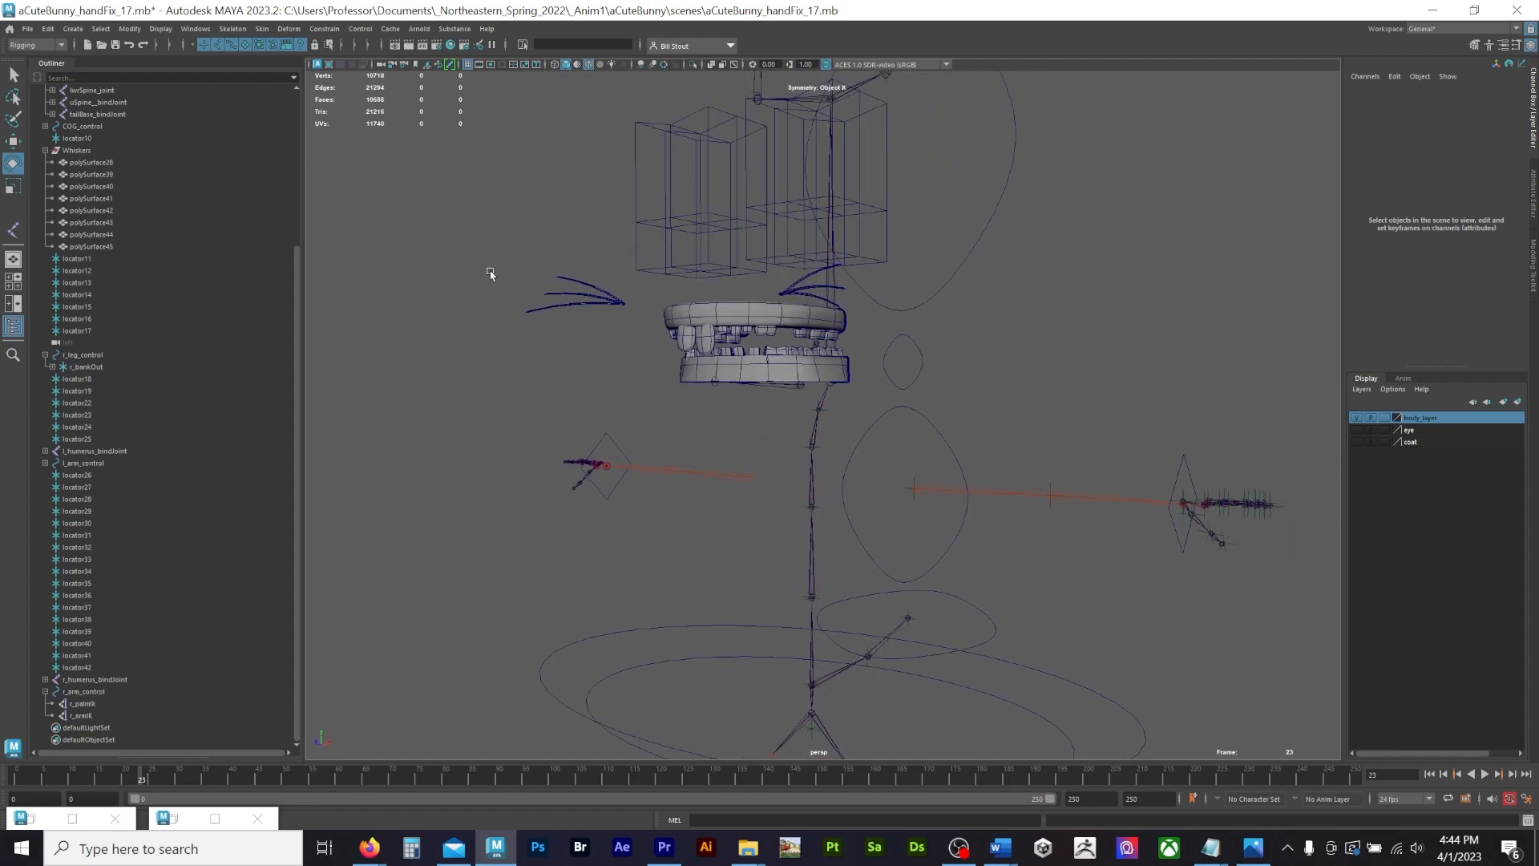